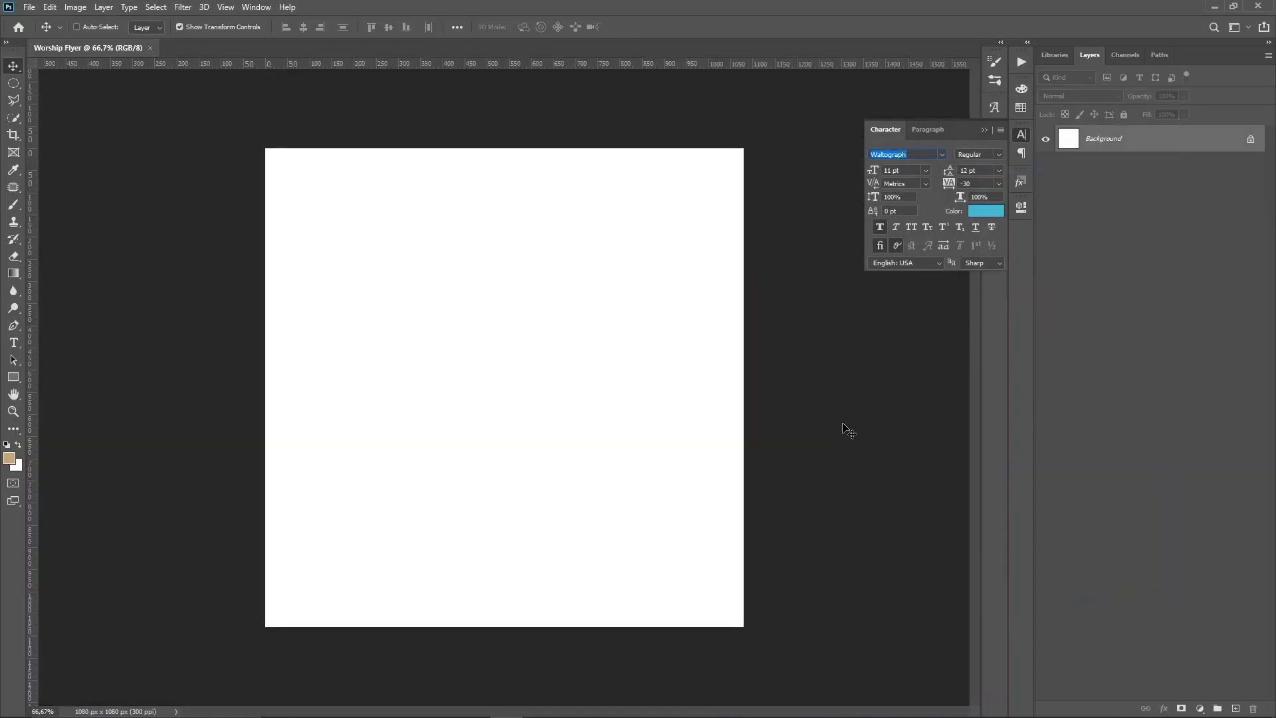
Add a New Guide Layout with margin guides inset from all four canvas edges.
left_click(226, 7)
left_click(297, 394)
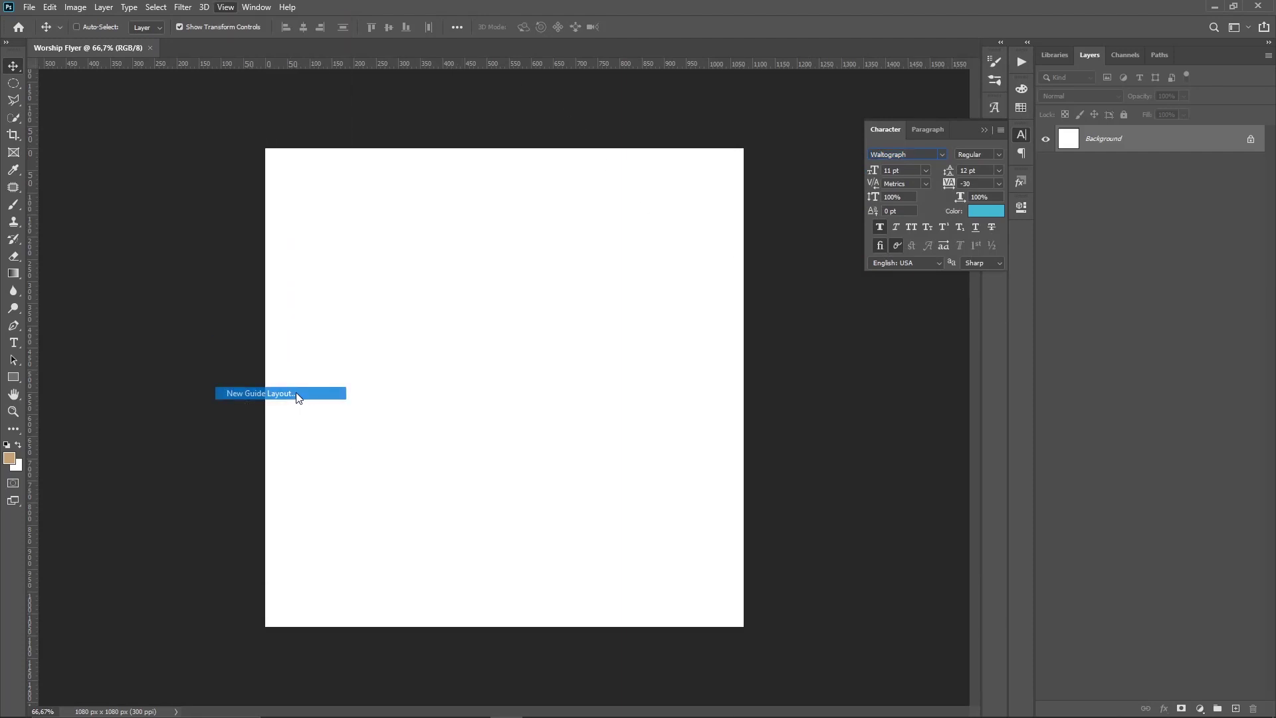
key("Return")
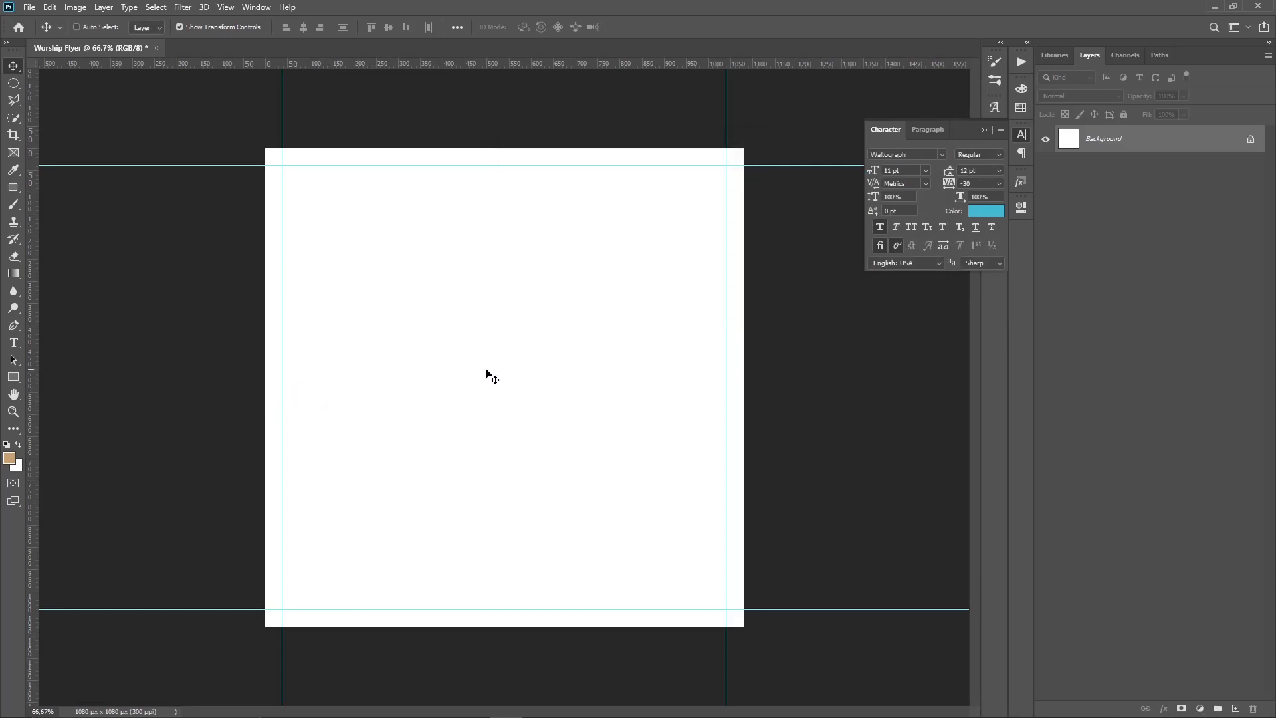
Select black-and-white-city-skyline-buildings.jpg in Bridge and return to Photoshop.
key("alt+Tab")
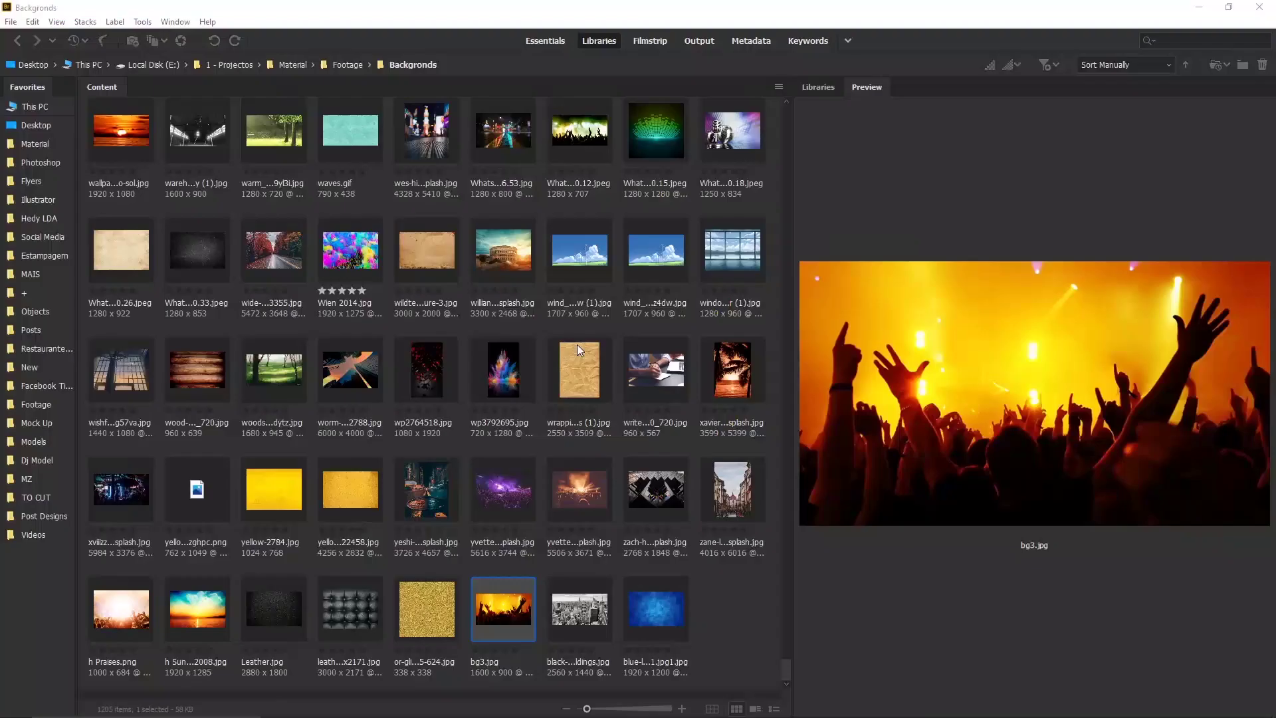
left_click(580, 606)
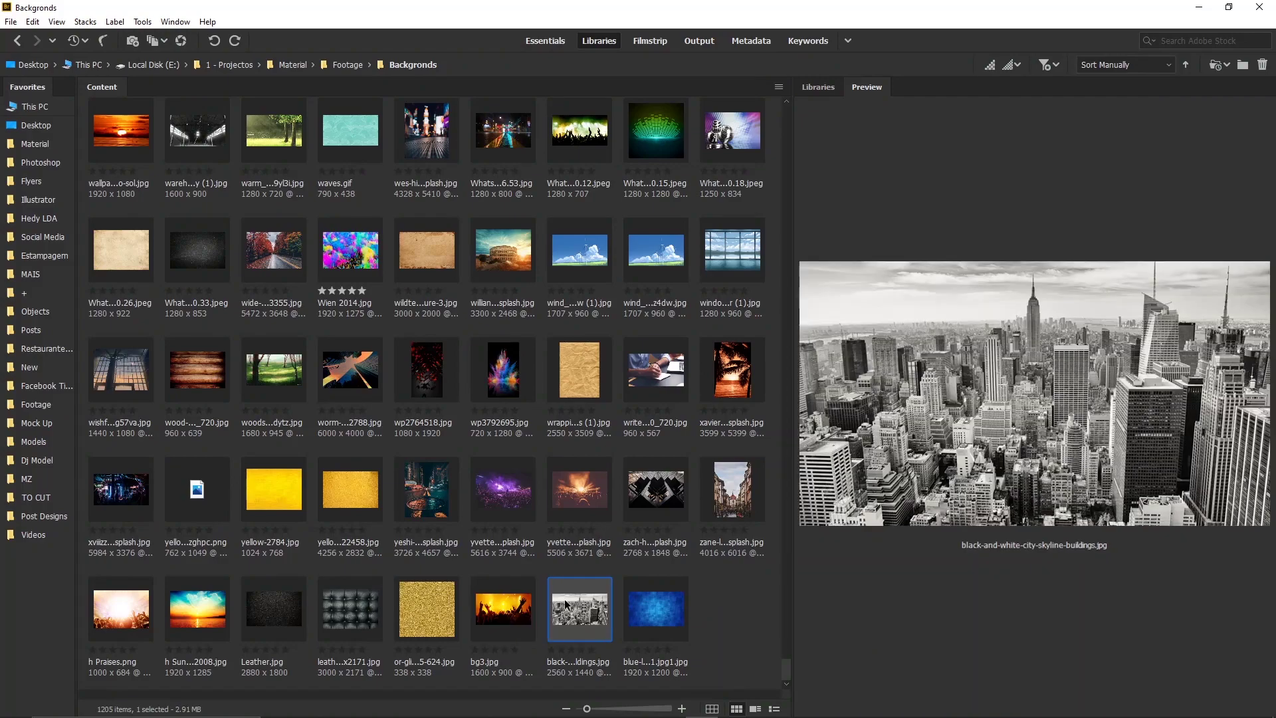
key("alt+Tab")
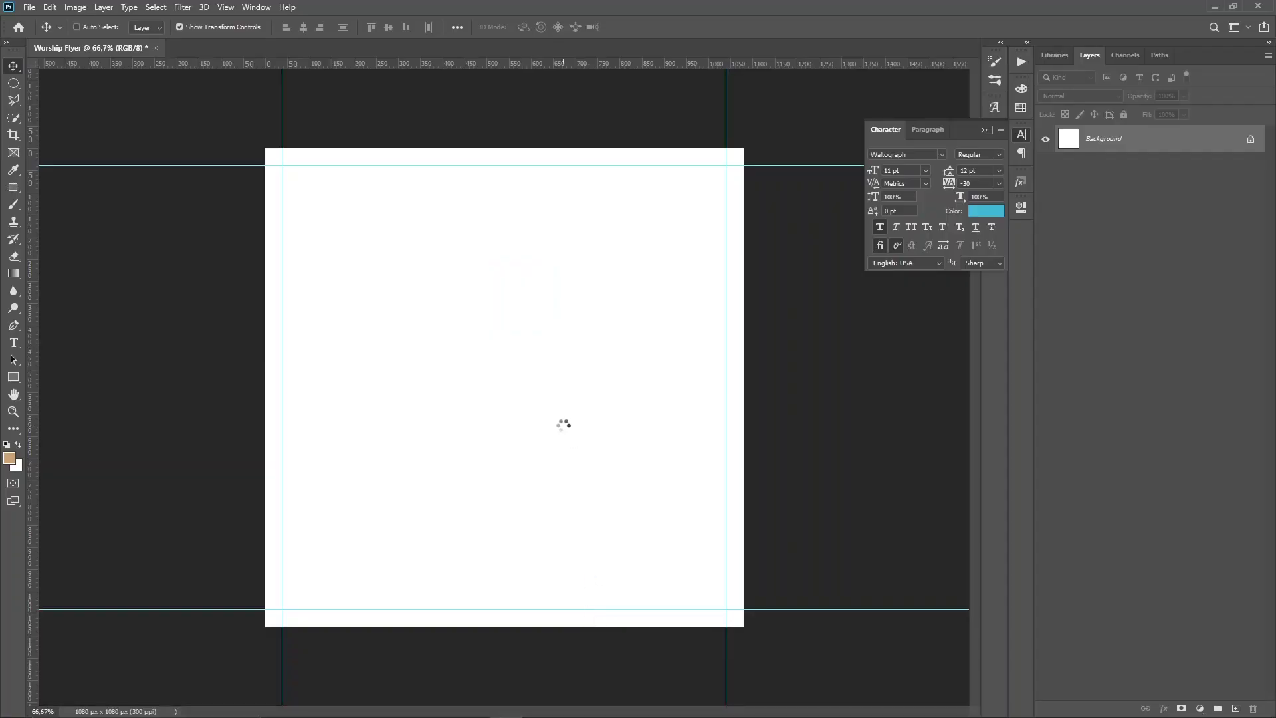
Place the skyline photo at the top of the canvas, scaled past the edges.
left_click_drag(589, 616, 564, 434)
left_click_drag(584, 334, 583, 230)
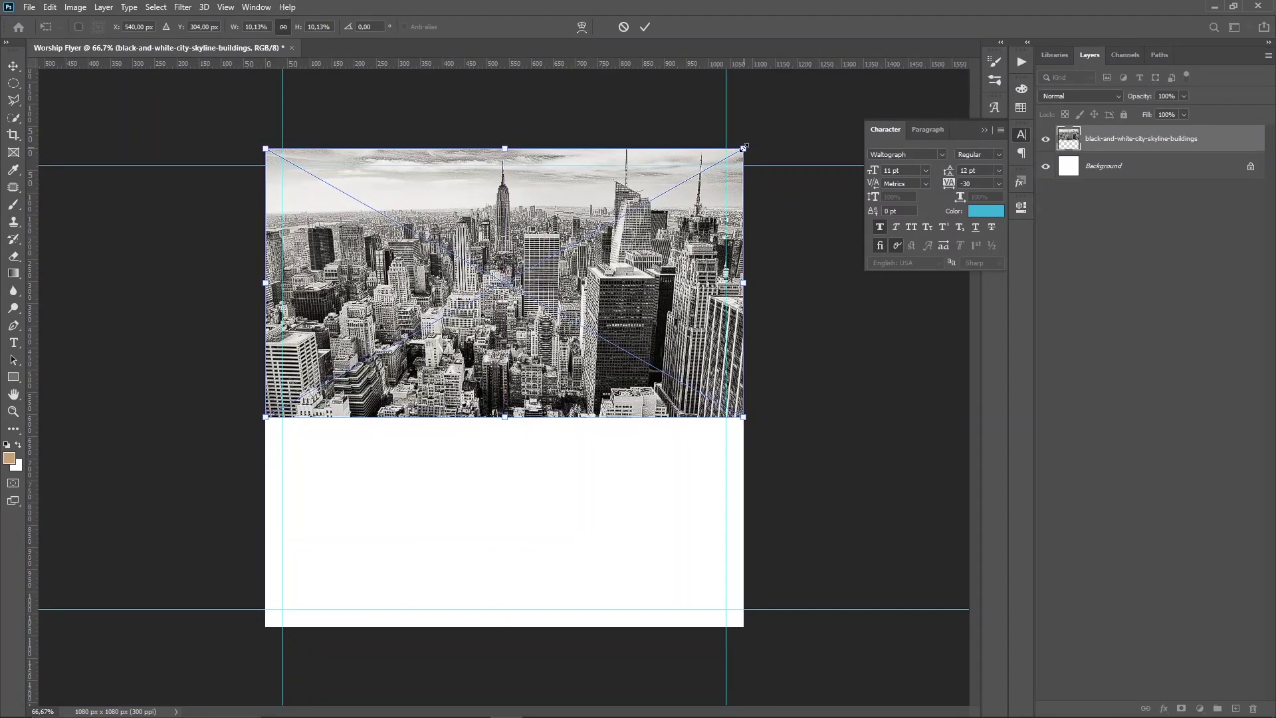
left_click_drag(745, 148, 775, 130)
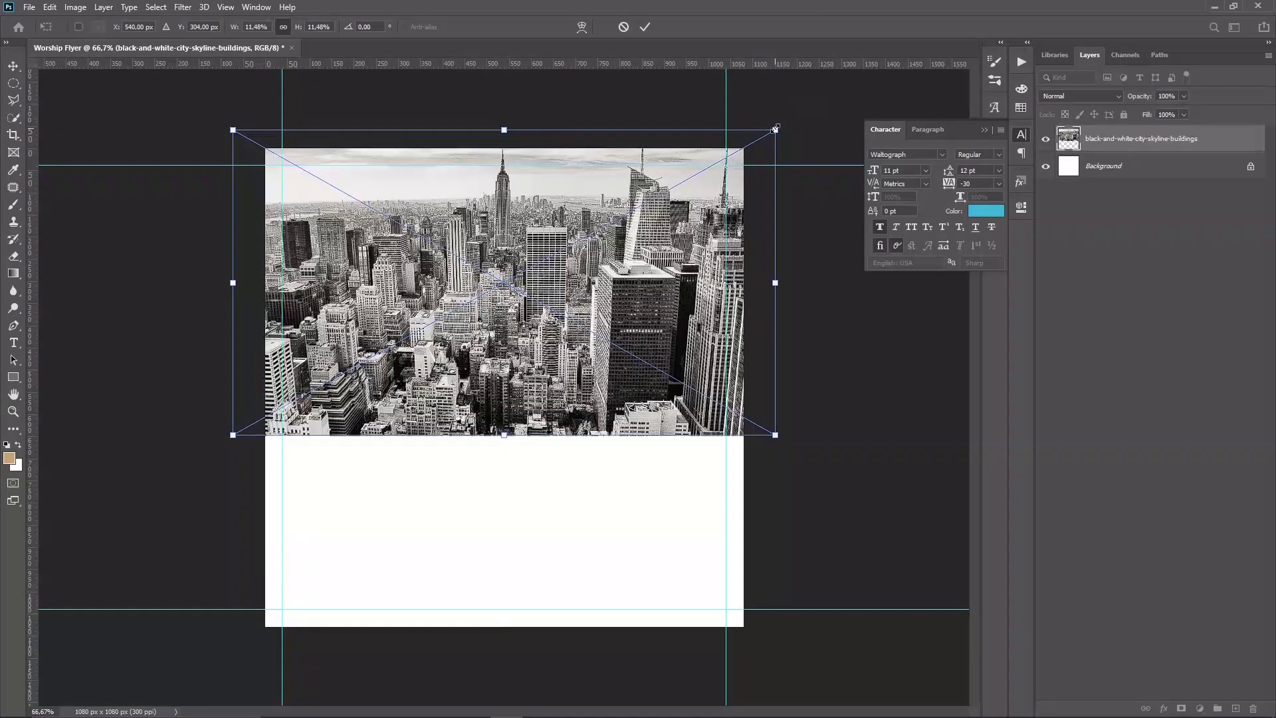
key("Return")
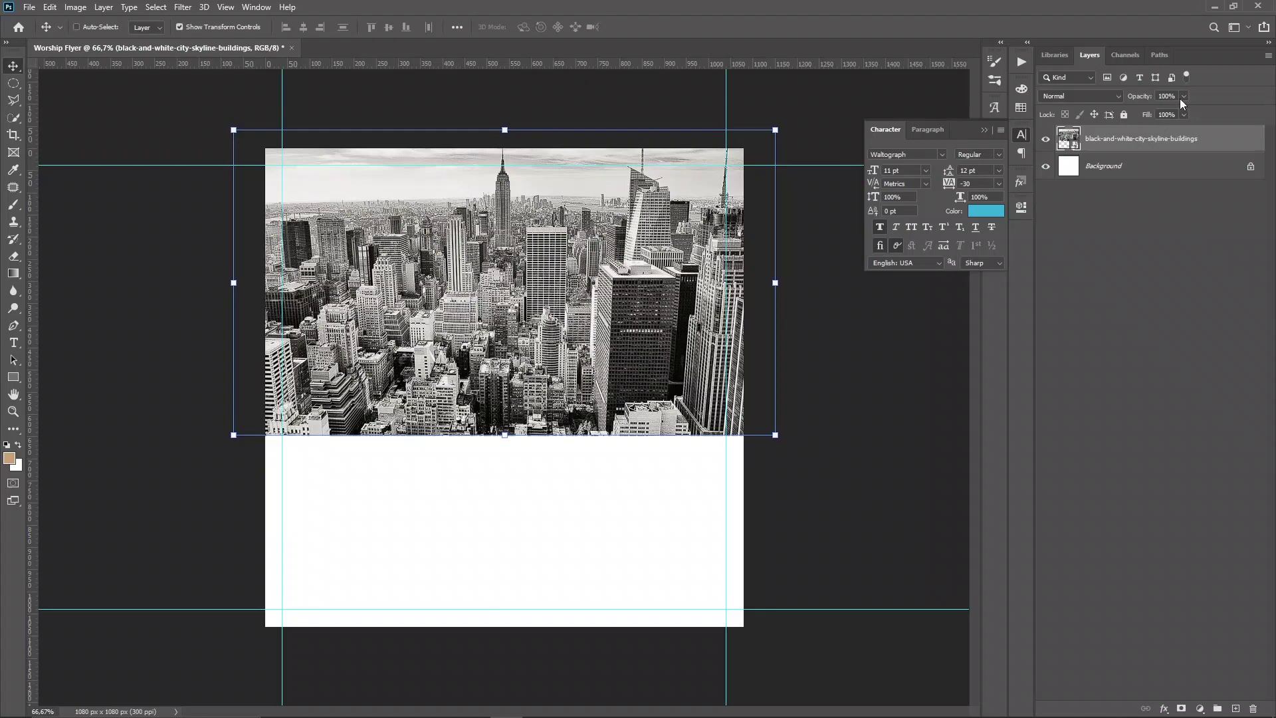
Lower the skyline layer's Fill to 26% to fade it.
left_click(1185, 113)
left_click_drag(1159, 129, 1139, 131)
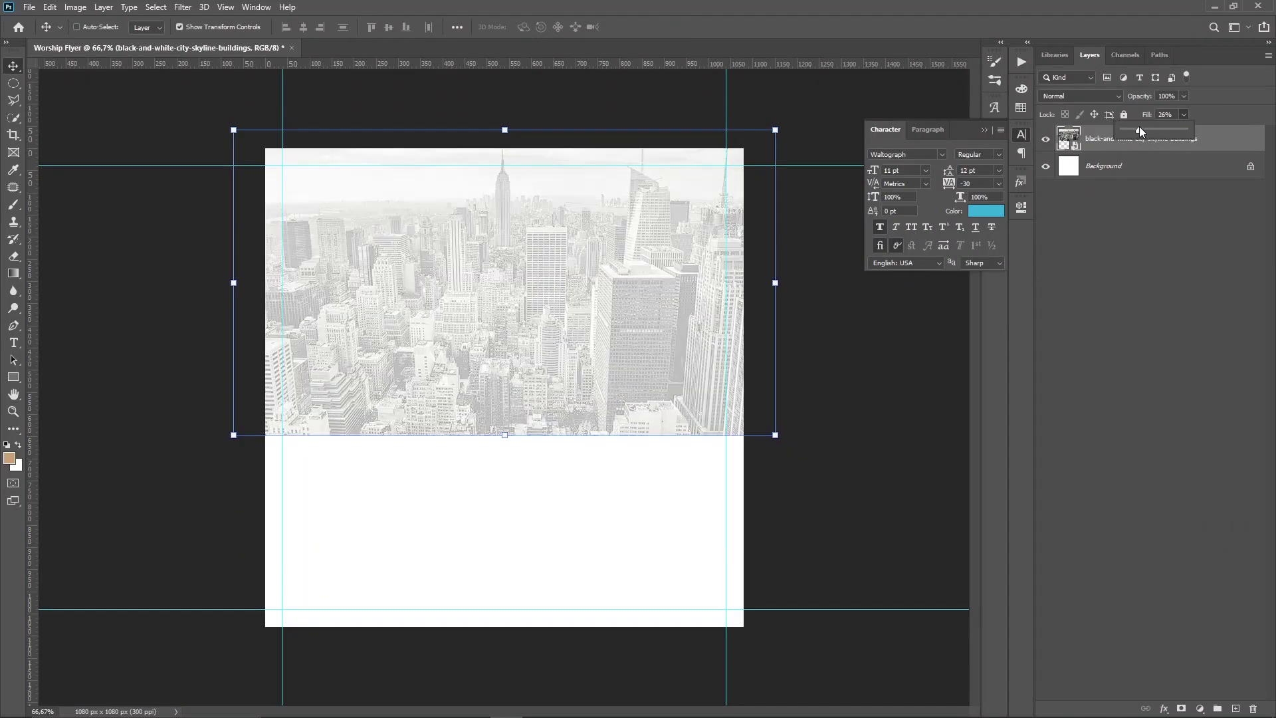
left_click(1151, 221)
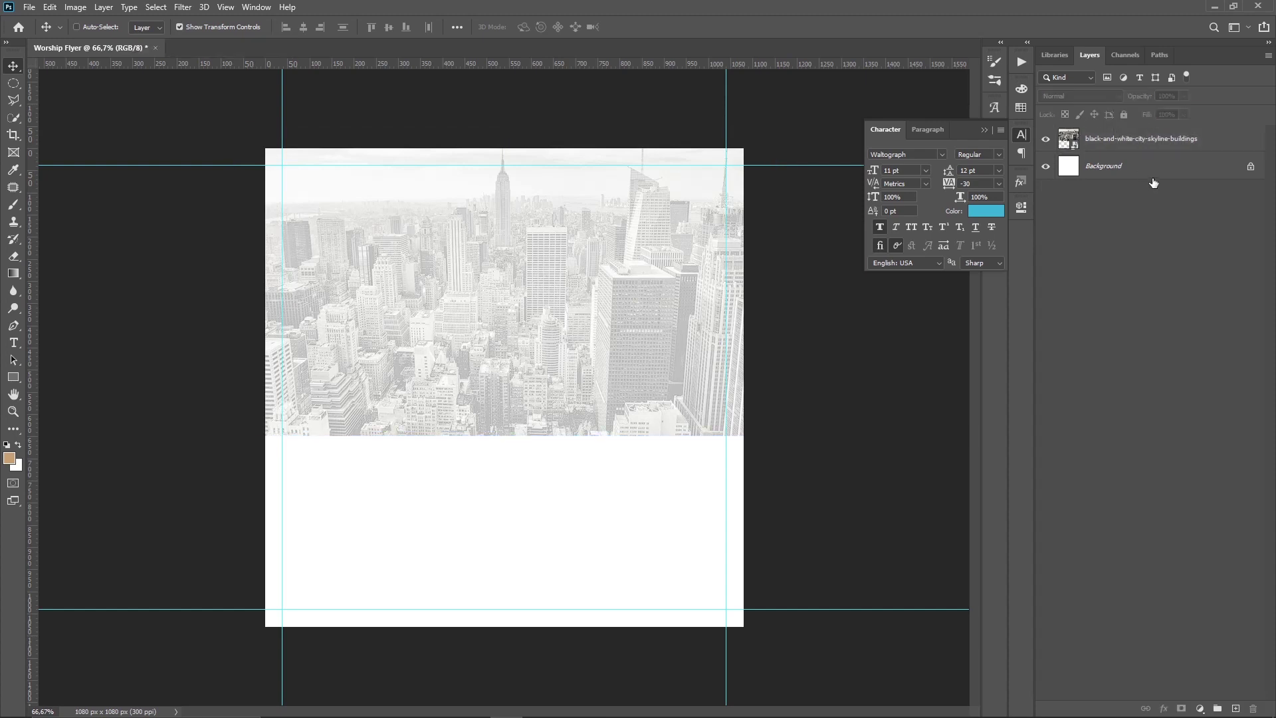
left_click(1152, 141)
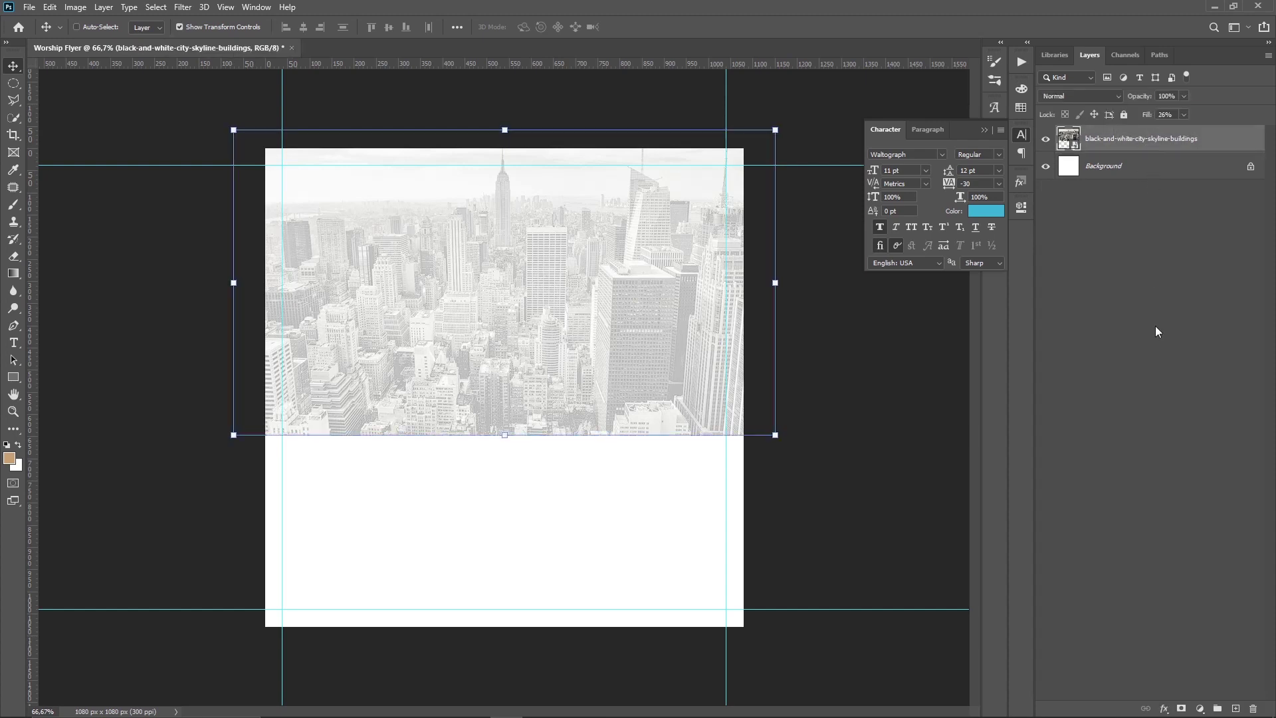
Mask the skyline with a downward gradient fade, then enlarge and nudge it slightly right.
left_click(1183, 707)
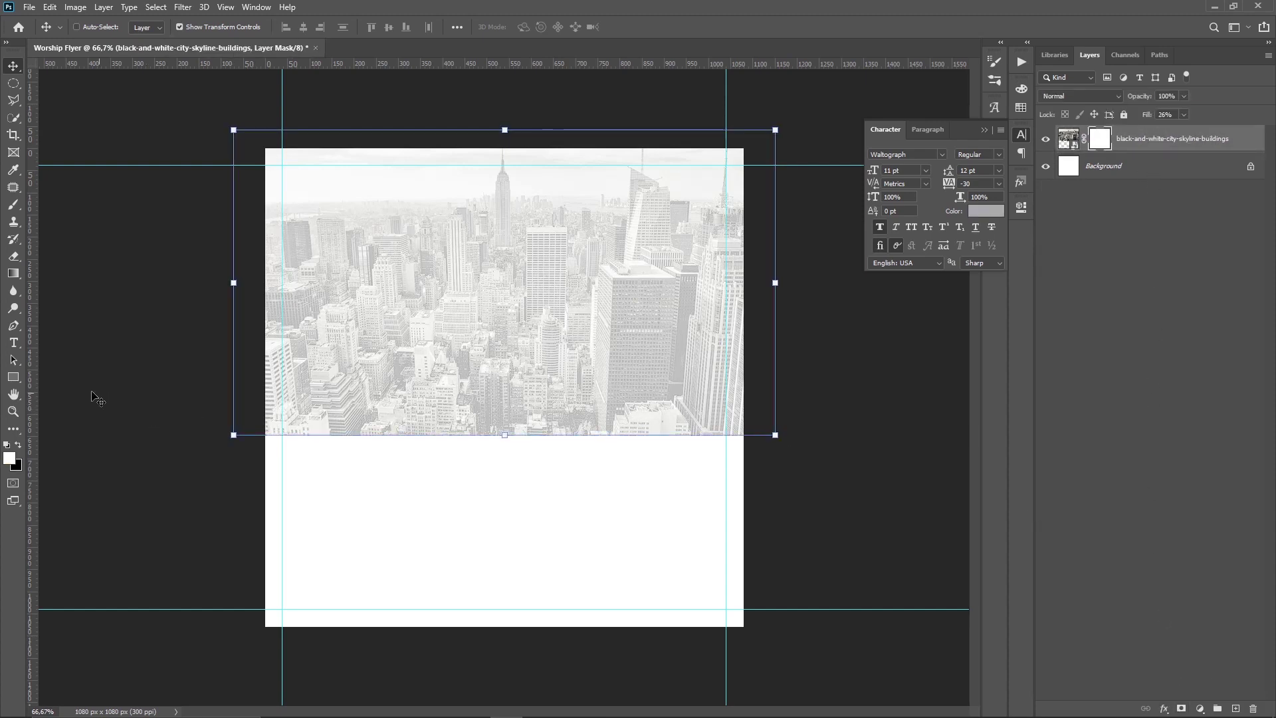
left_click(13, 273)
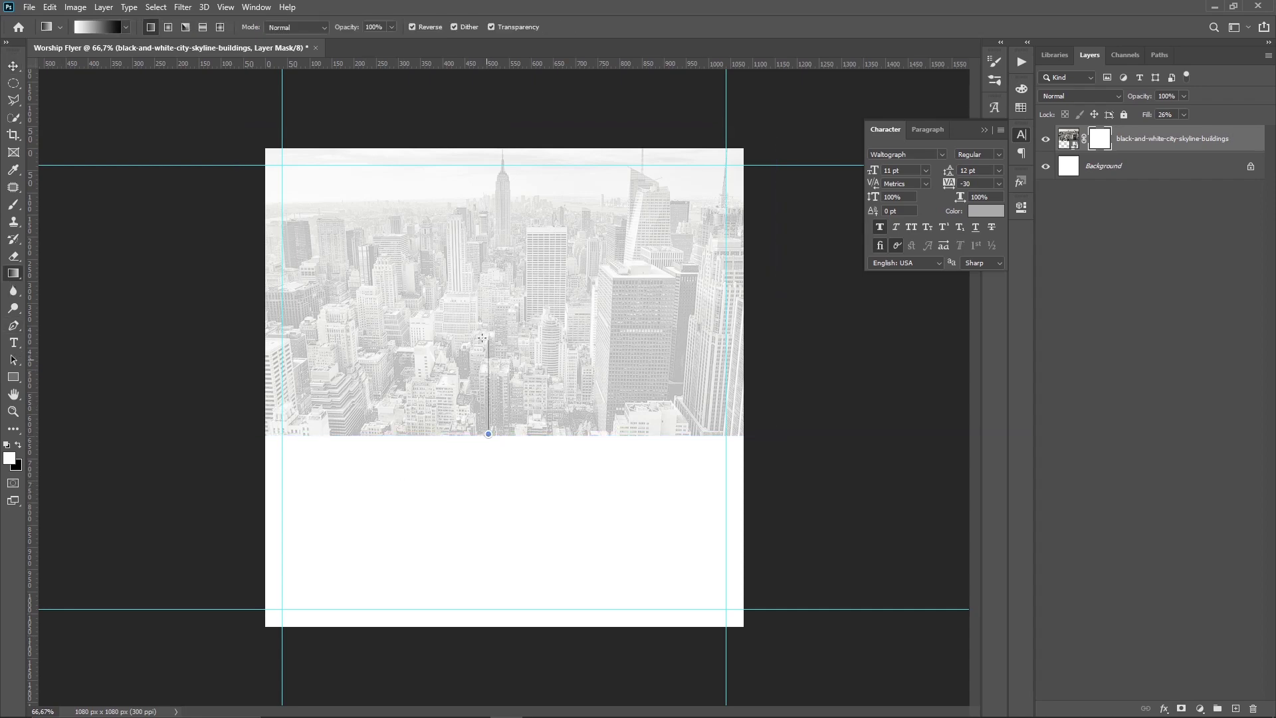
left_click_drag(482, 329, 481, 329)
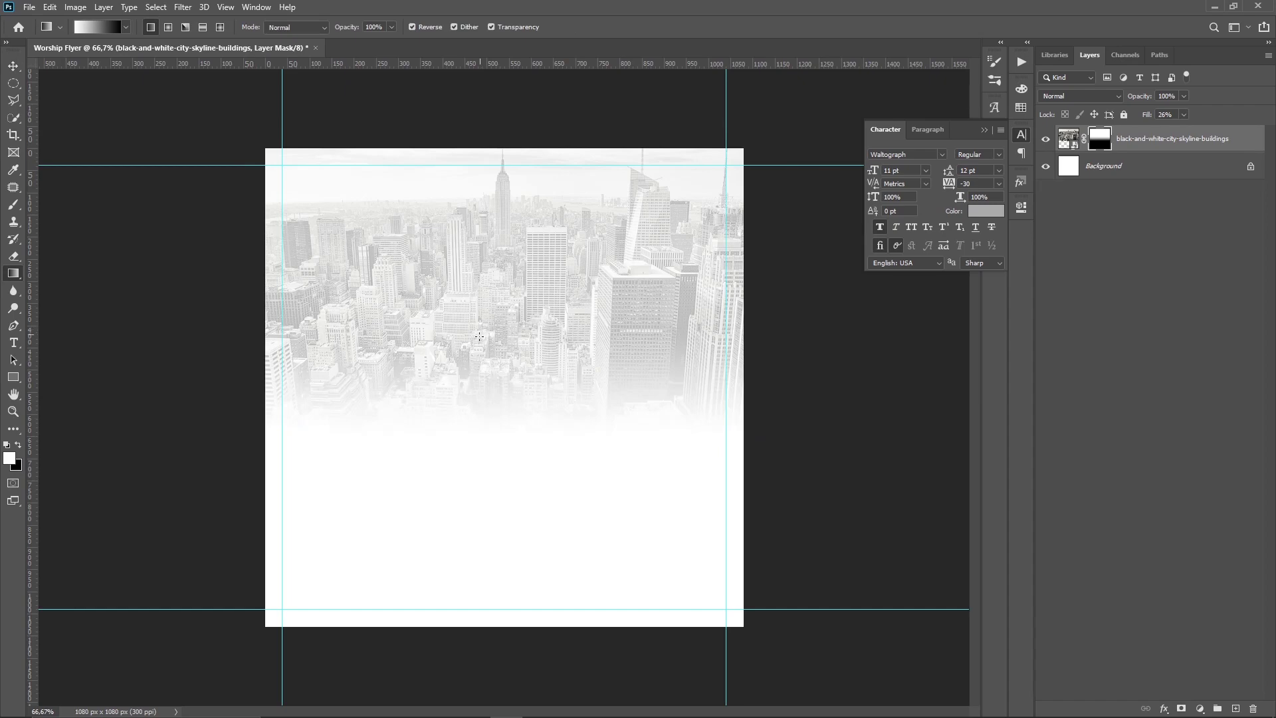
key("ctrl+t")
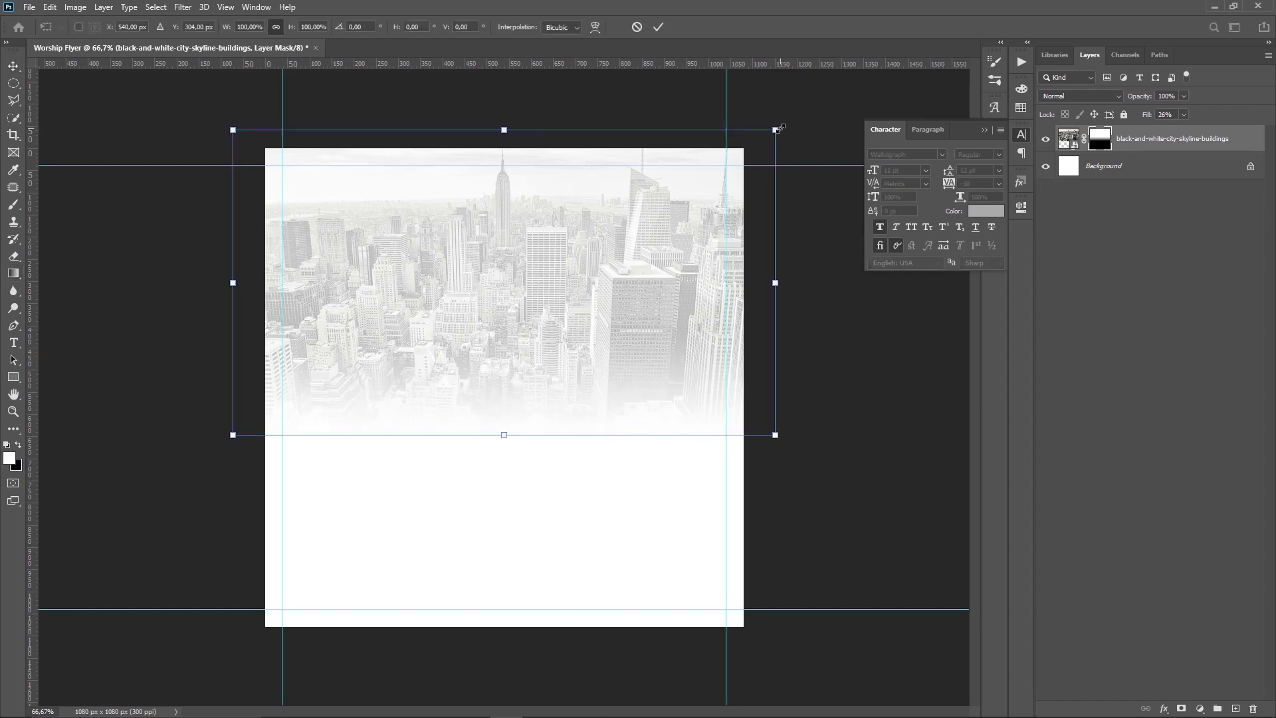
left_click_drag(779, 128, 811, 110)
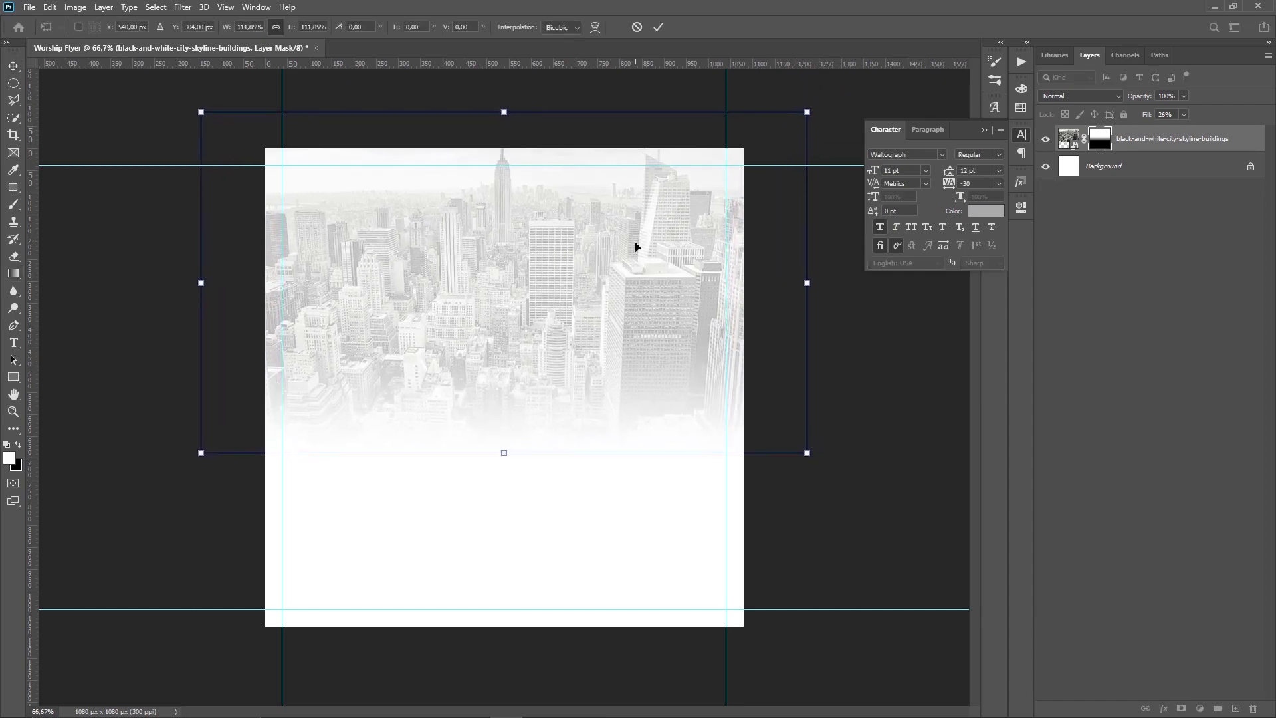
mouse_move(637, 246)
left_mouse_down()
mouse_move(651, 247)
mouse_move(646, 260)
left_mouse_up()
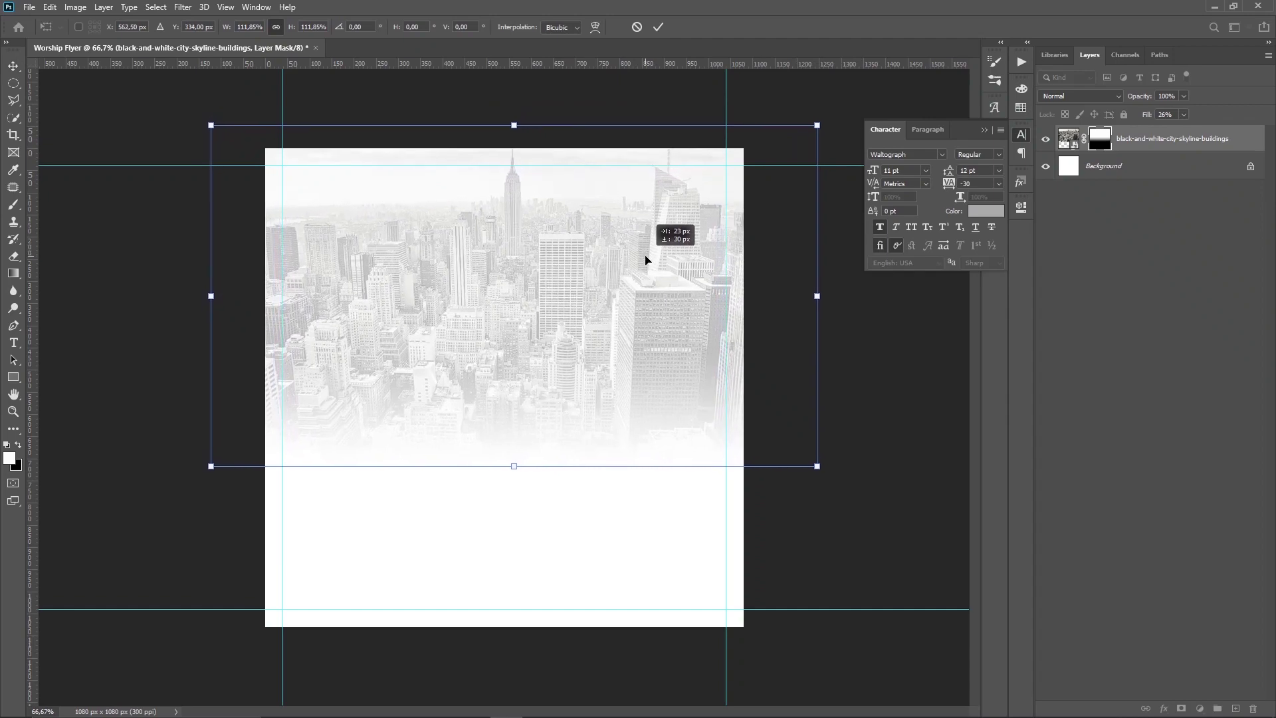
key("Return")
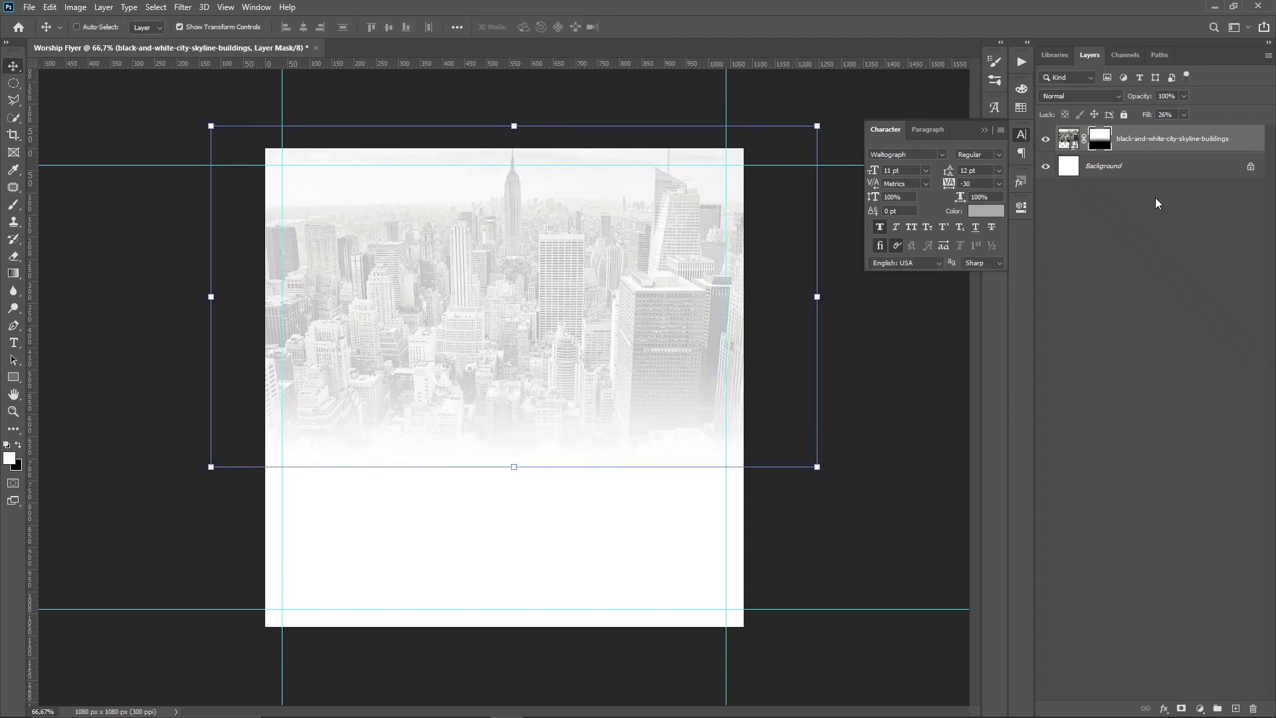
left_click(1156, 203)
left_click(1168, 140)
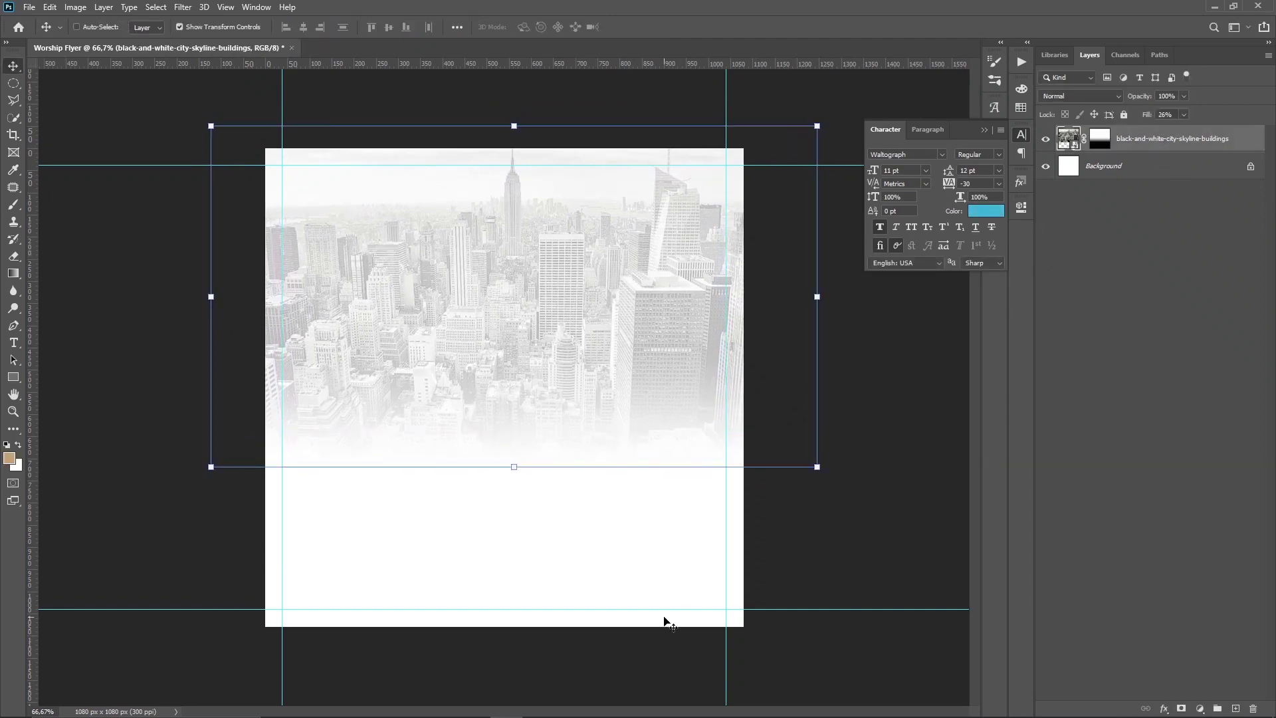
Bring the h Praises concert crowd photo in from Bridge.
key("alt+Tab")
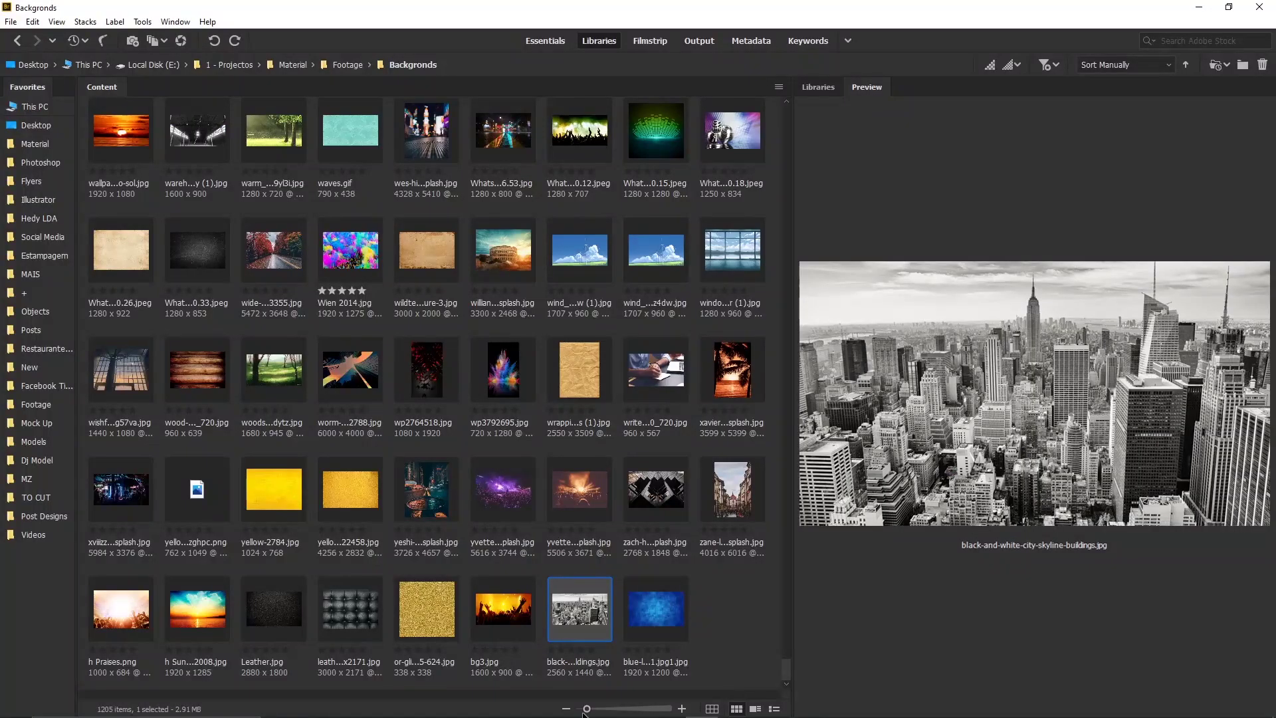
mouse_move(136, 621)
left_mouse_down()
mouse_move(156, 629)
mouse_move(286, 594)
left_mouse_up()
key("alt+Tab")
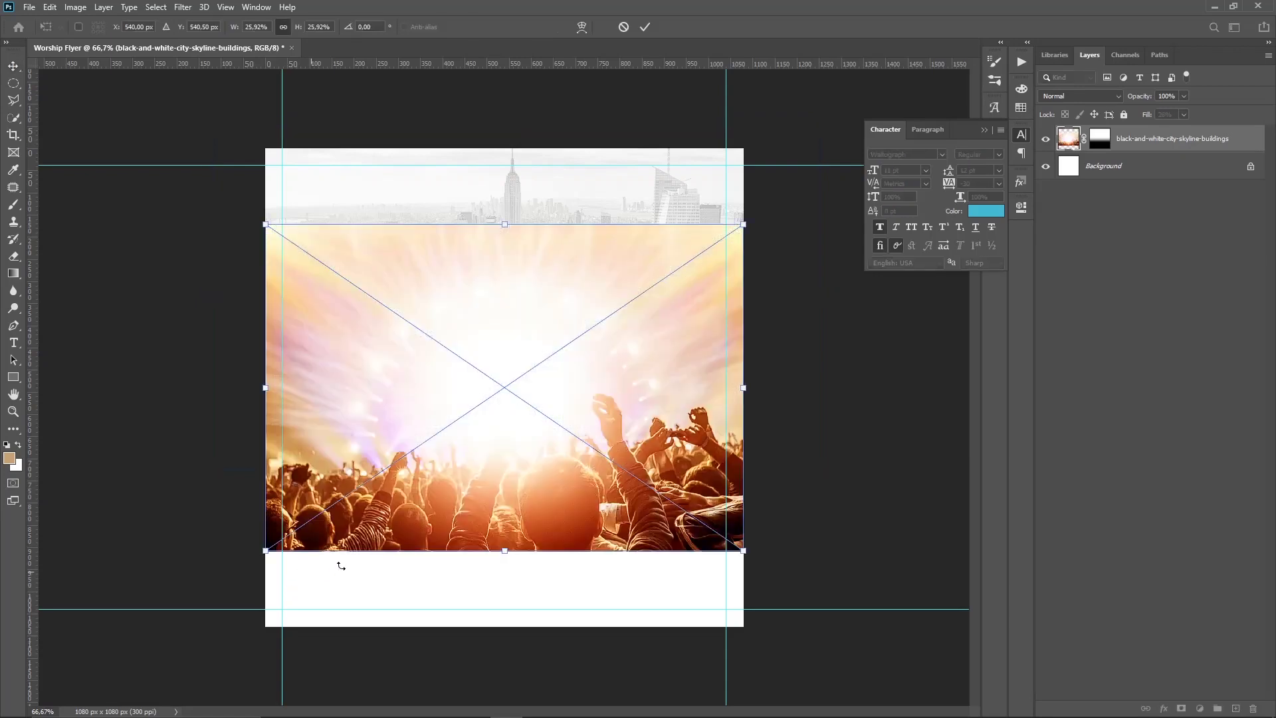
Place the crowd photo on the lower canvas and add a Black & White adjustment layer.
left_click_drag(460, 470, 449, 551)
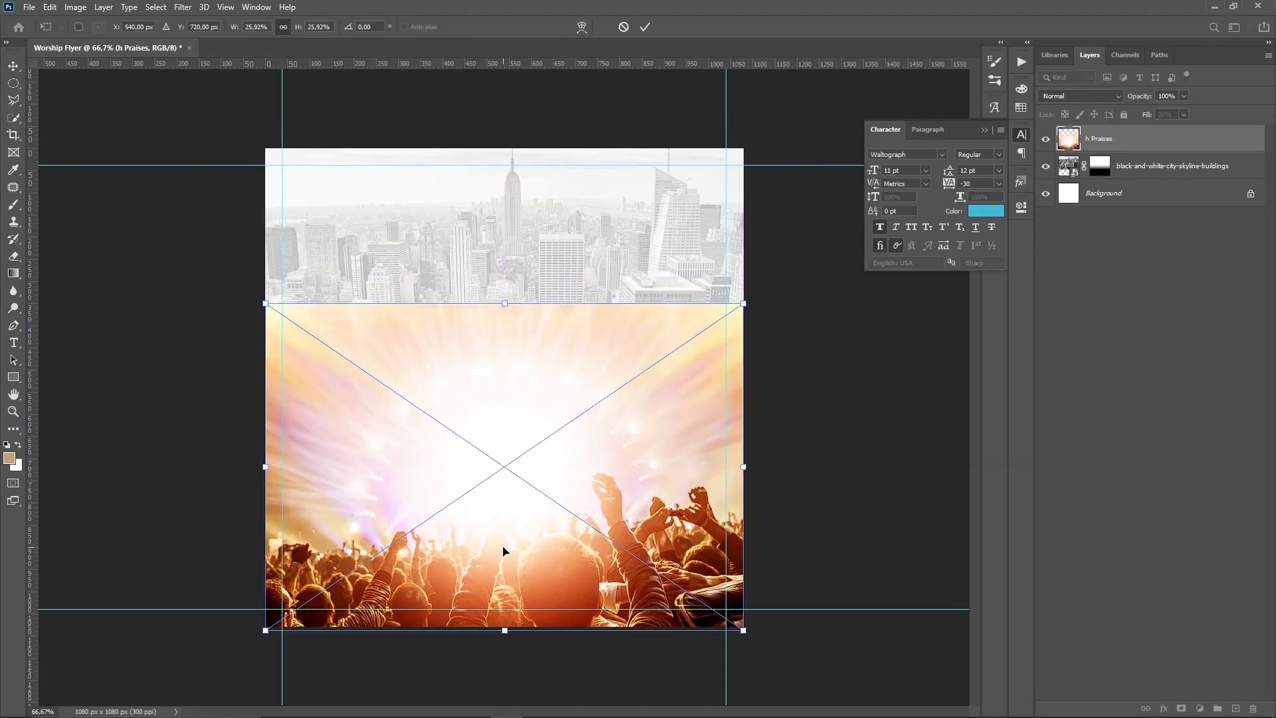
key("Return")
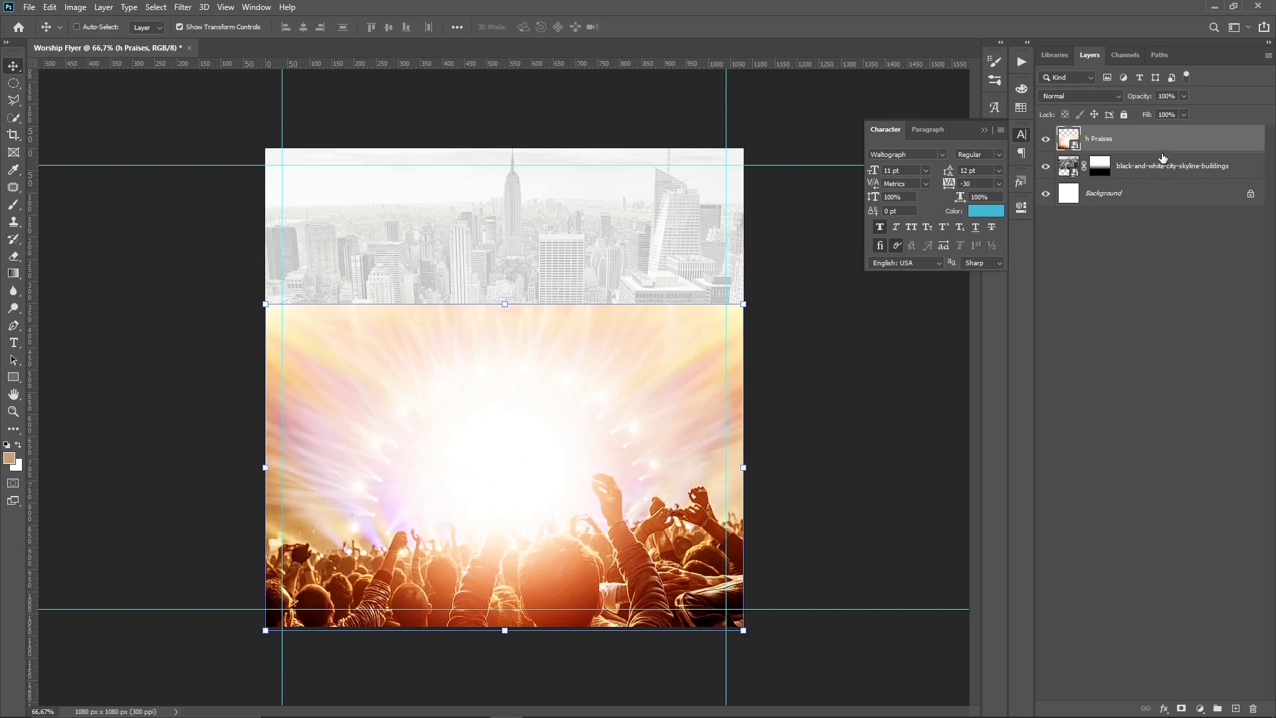
left_click(1199, 704)
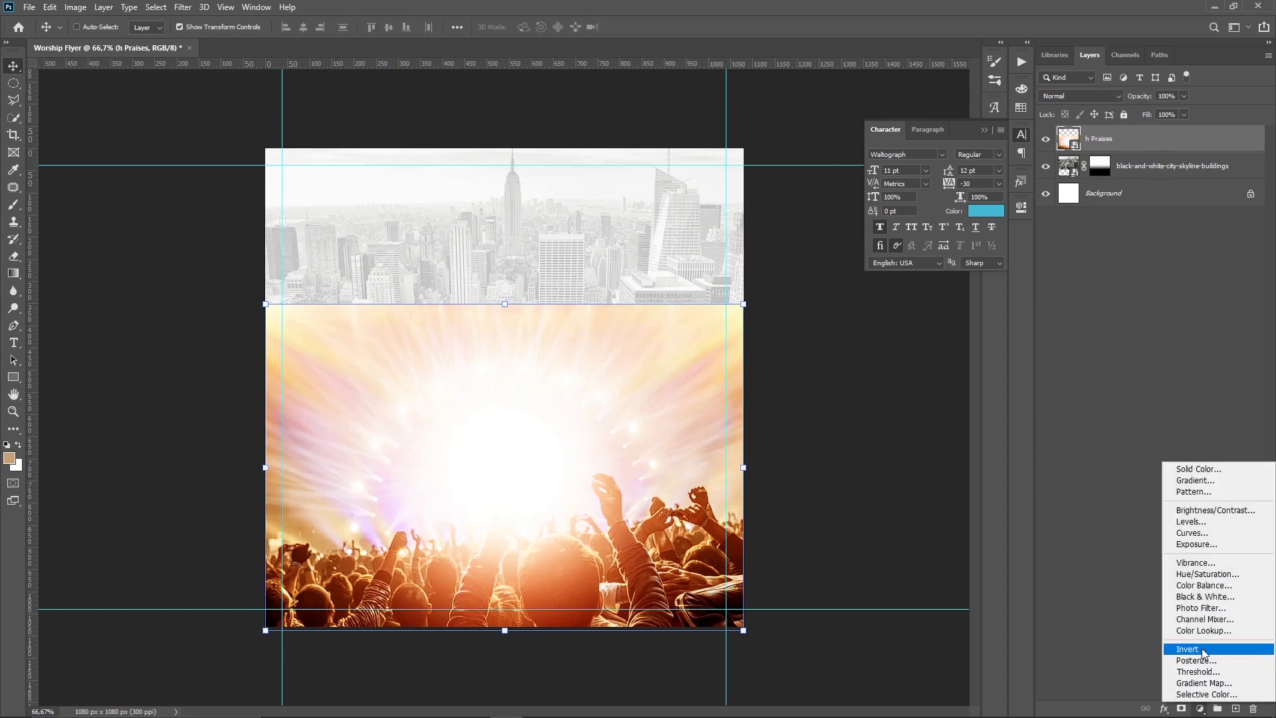
left_click(1213, 598)
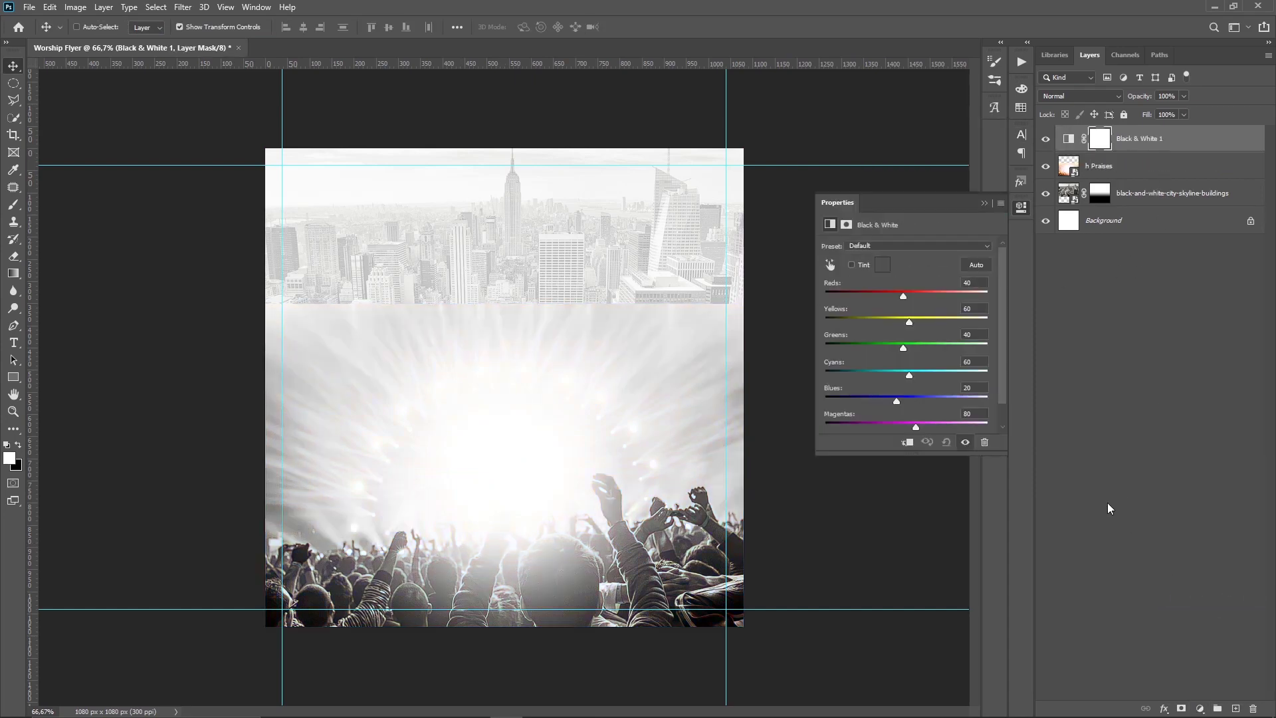
Mask h Praises with a gradient so it blends upward into the skyline.
left_click(1151, 175)
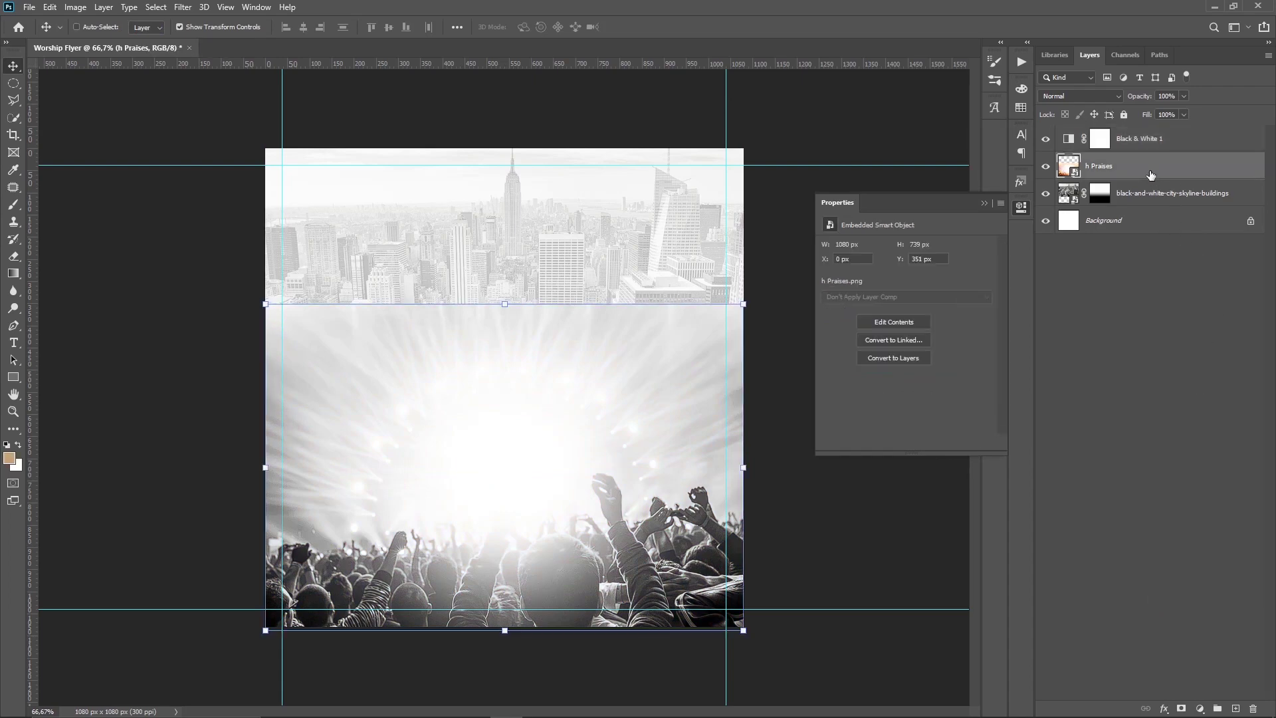
left_click(1182, 709)
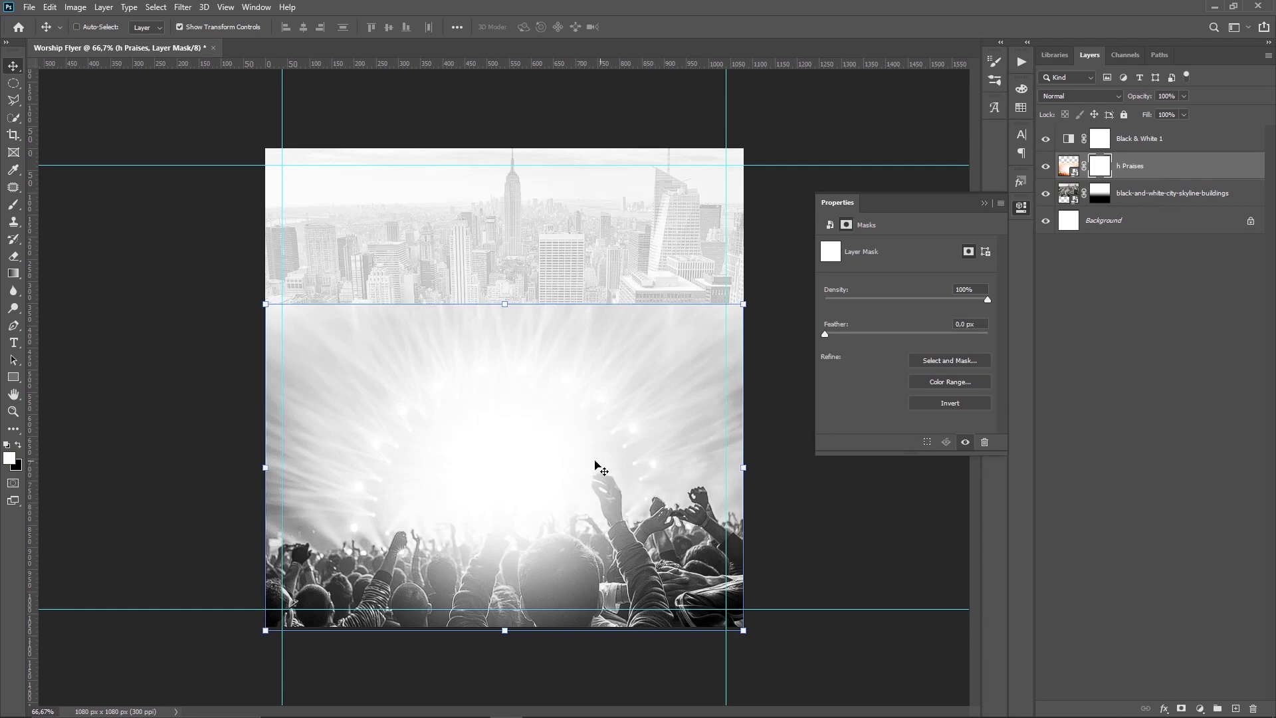
key("g")
left_click_drag(521, 320, 519, 505)
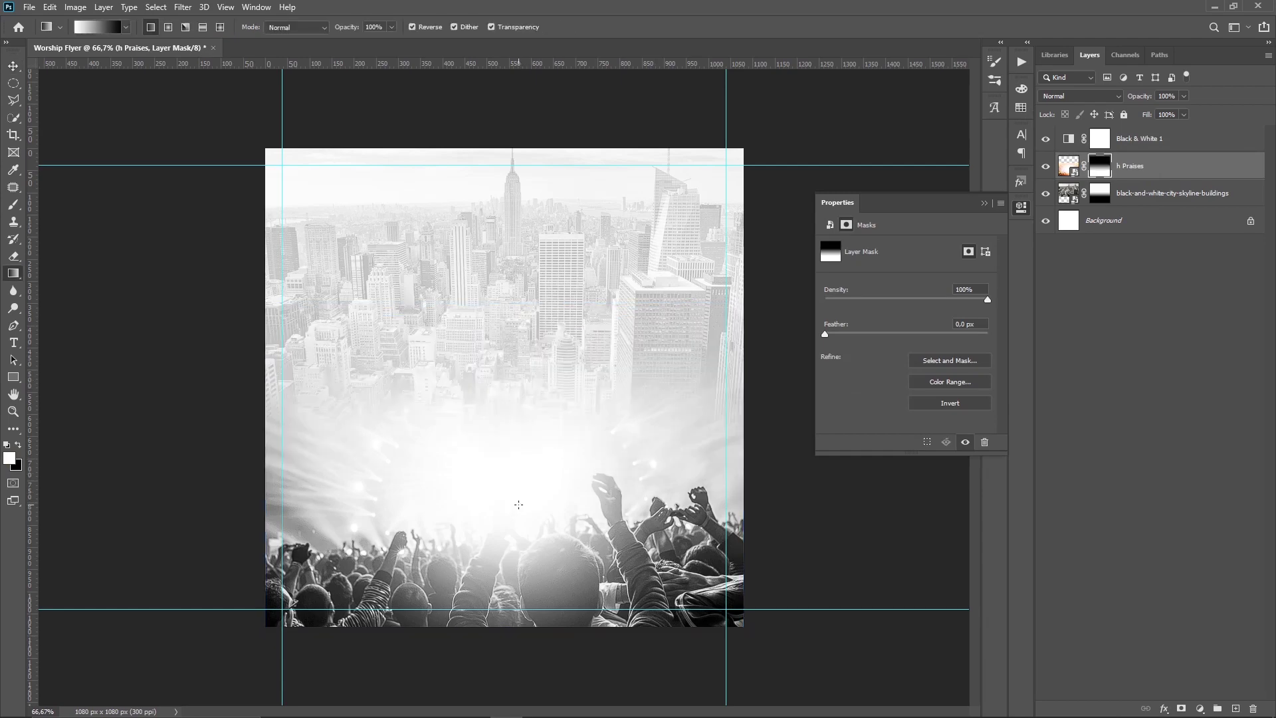
key("v")
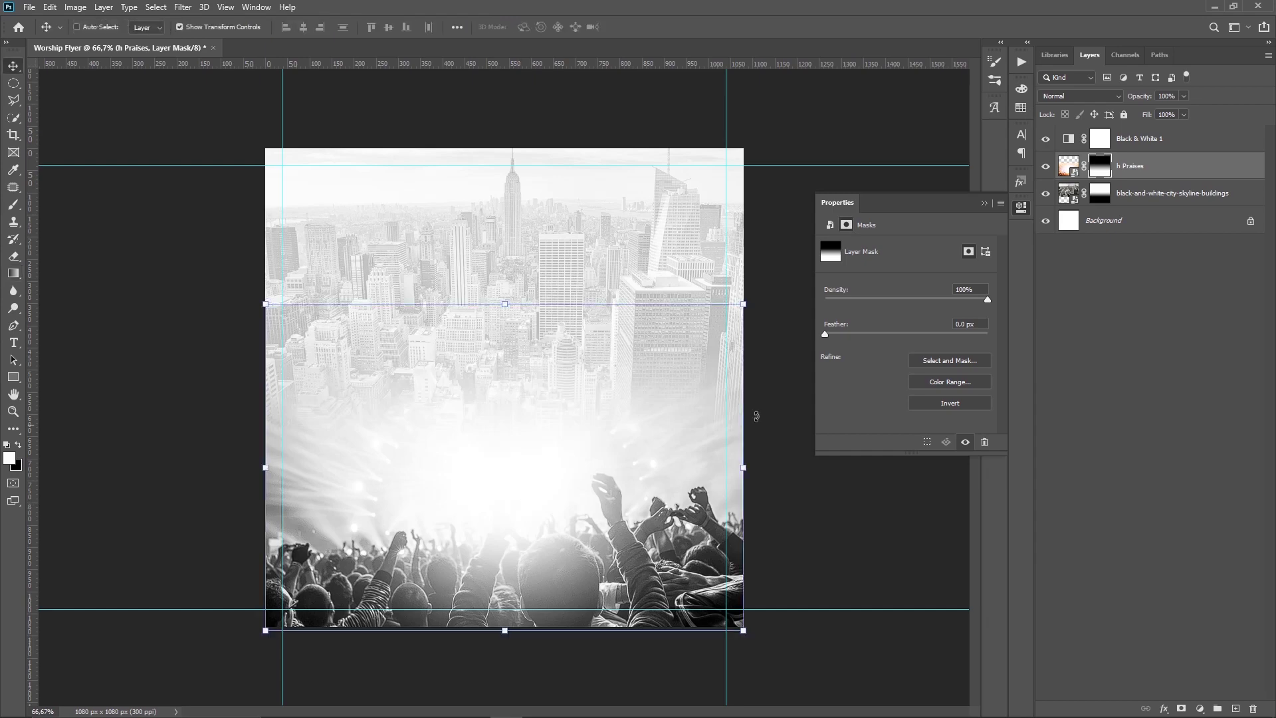
left_click_drag(696, 382, 664, 385)
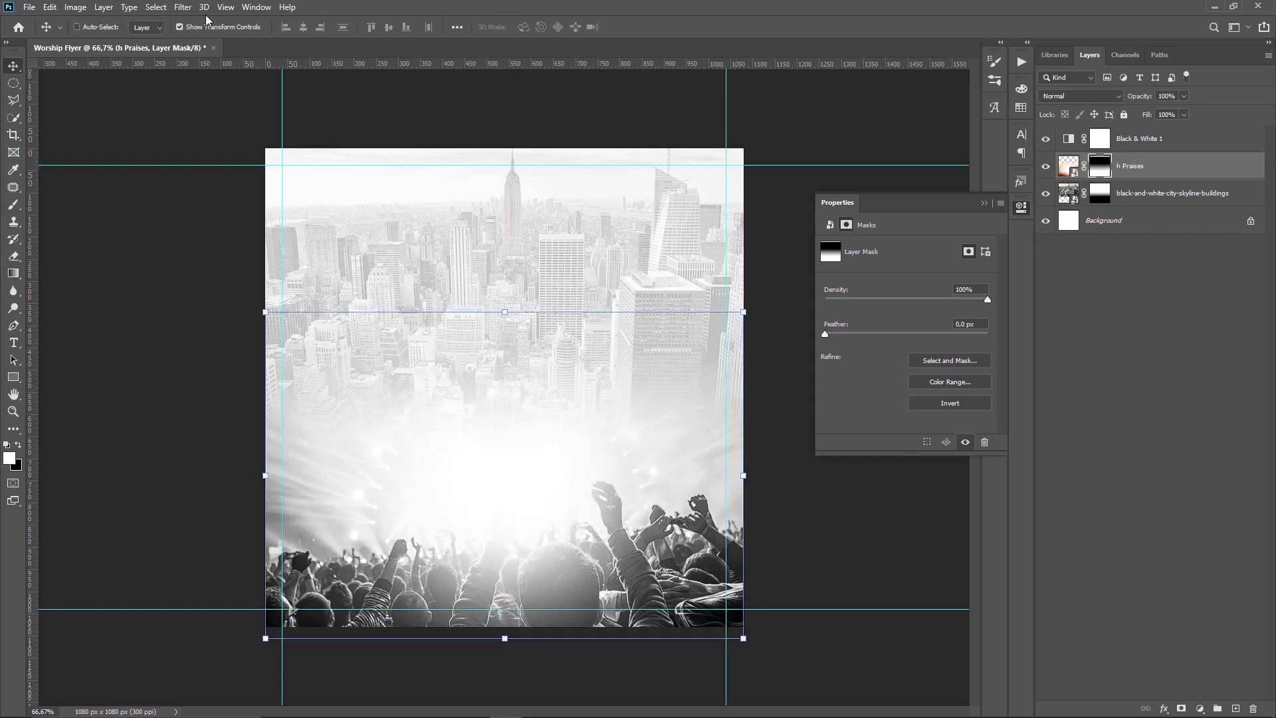
Cancel an initial Gaussian Blur attempt and target the crowd layer's image thumbnail.
left_click(183, 8)
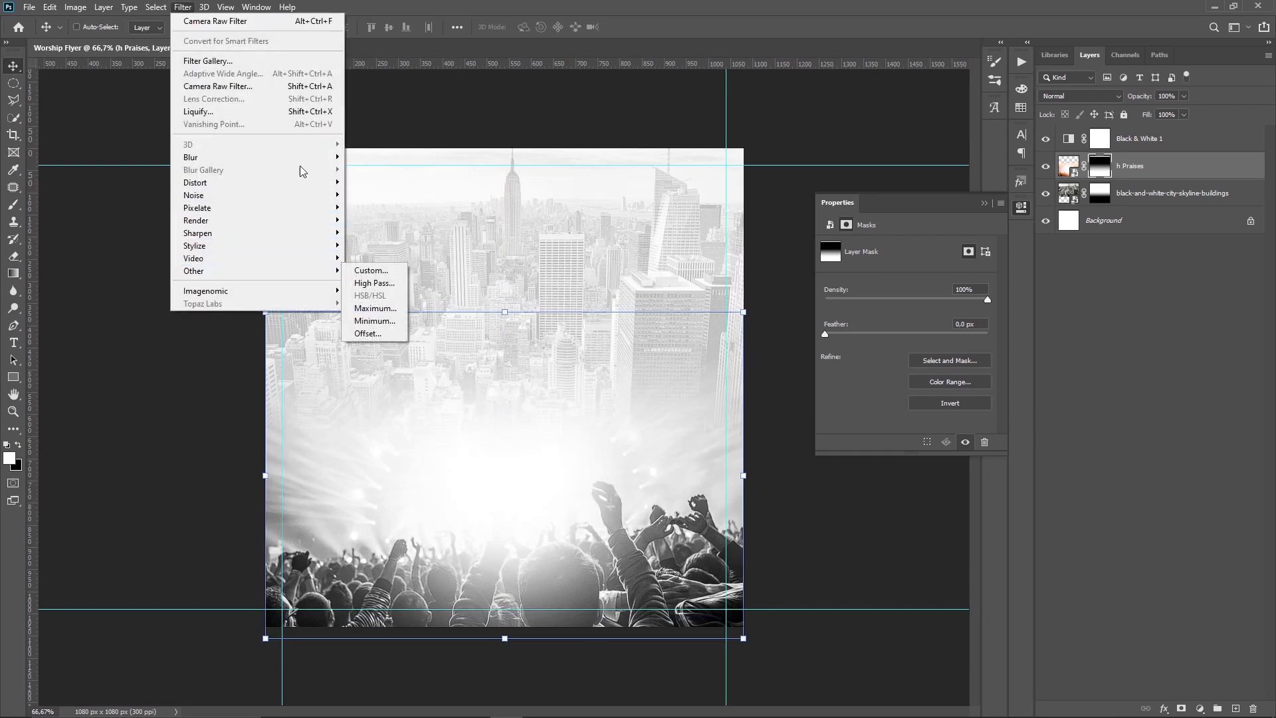
mouse_move(190, 157)
left_click(381, 208)
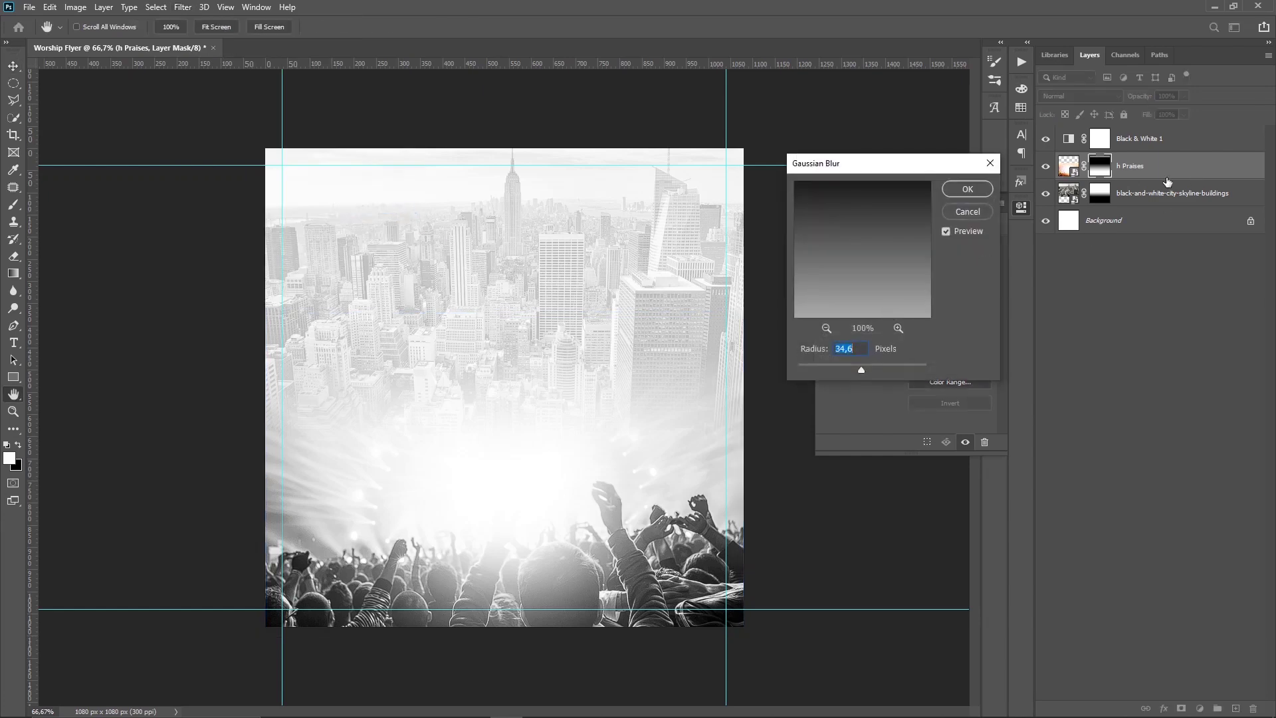
left_click(1020, 246)
left_click(986, 210)
key("v")
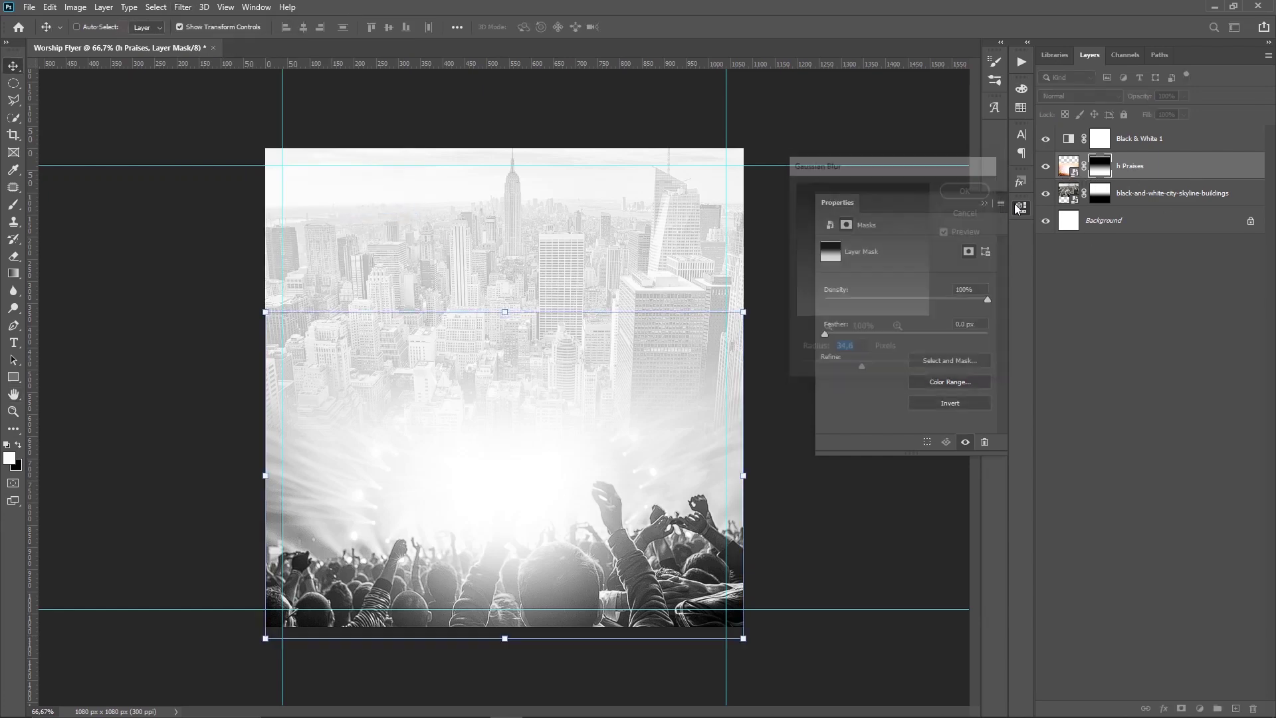
left_click(1064, 168)
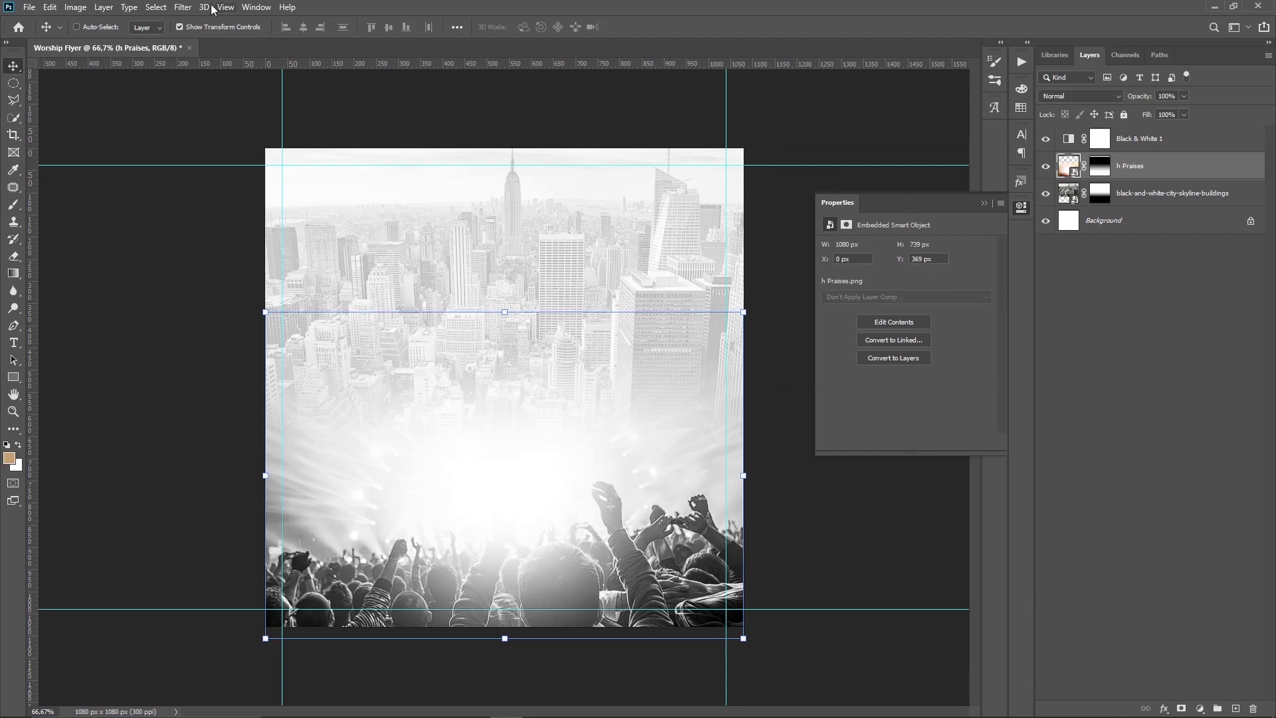
Apply a Gaussian Blur of about 3.2 px radius to the crowd photo.
left_click(183, 7)
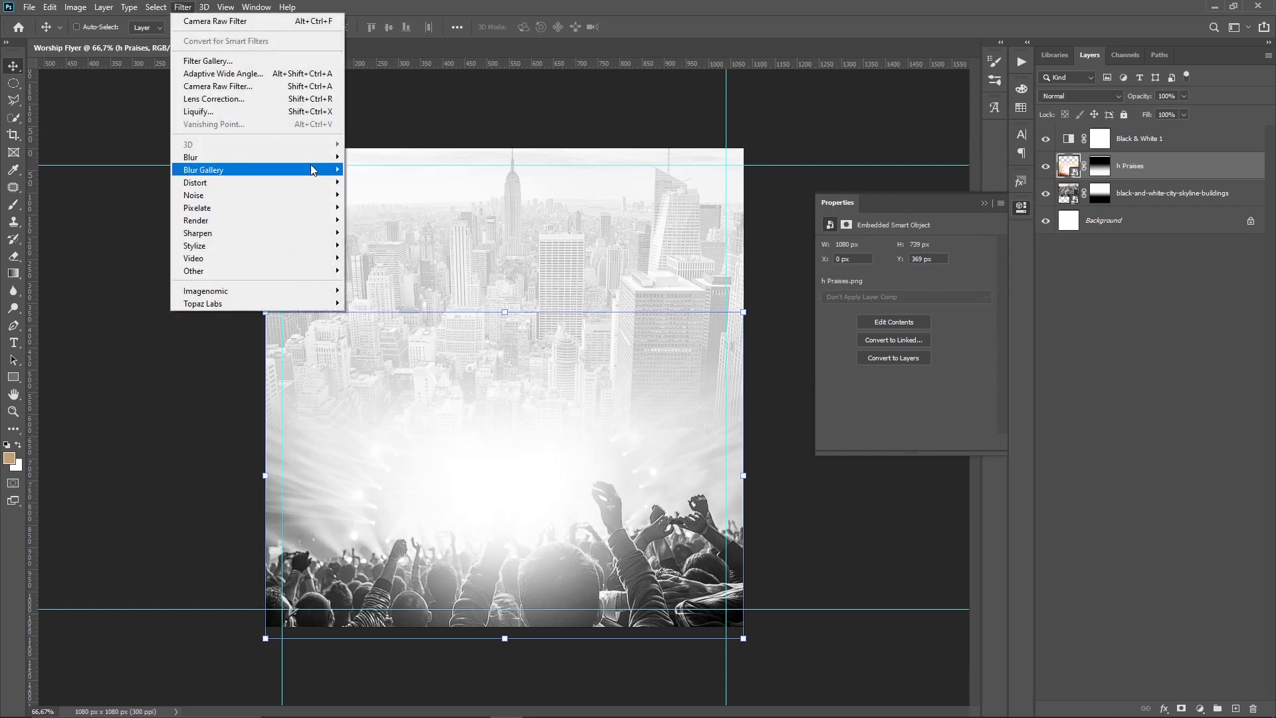
mouse_move(190, 157)
left_click(363, 208)
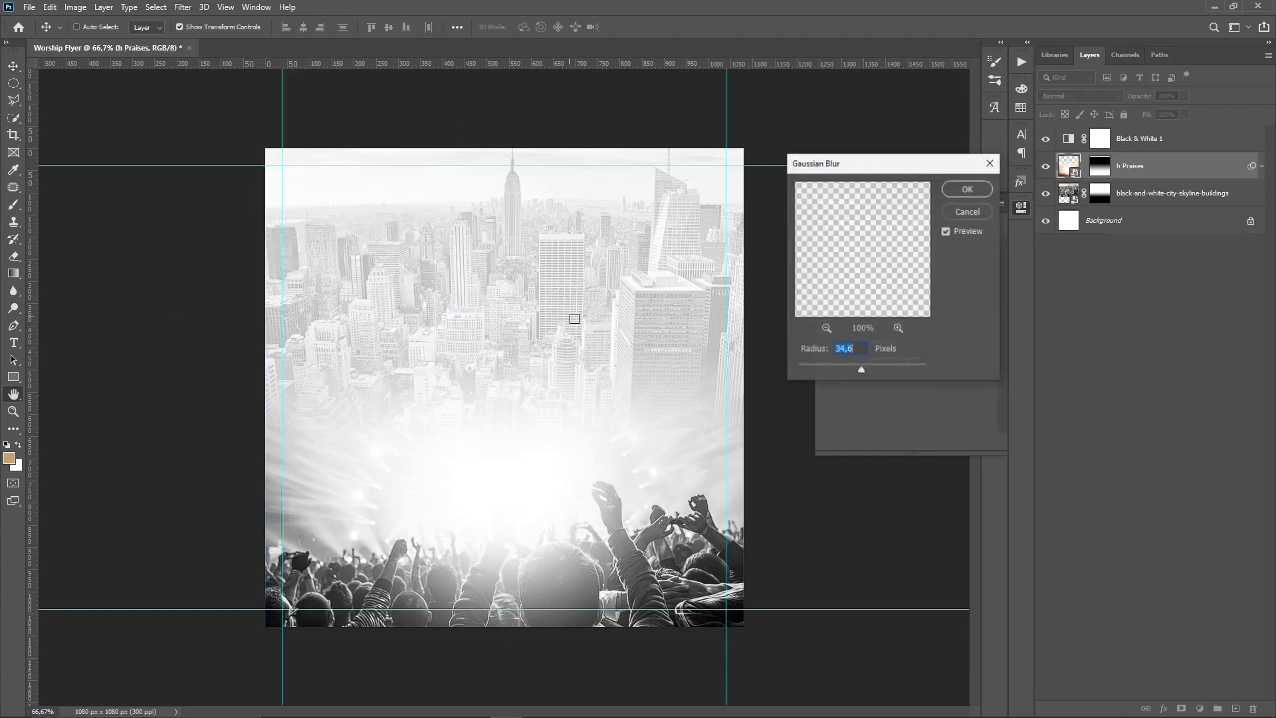
left_click(827, 370)
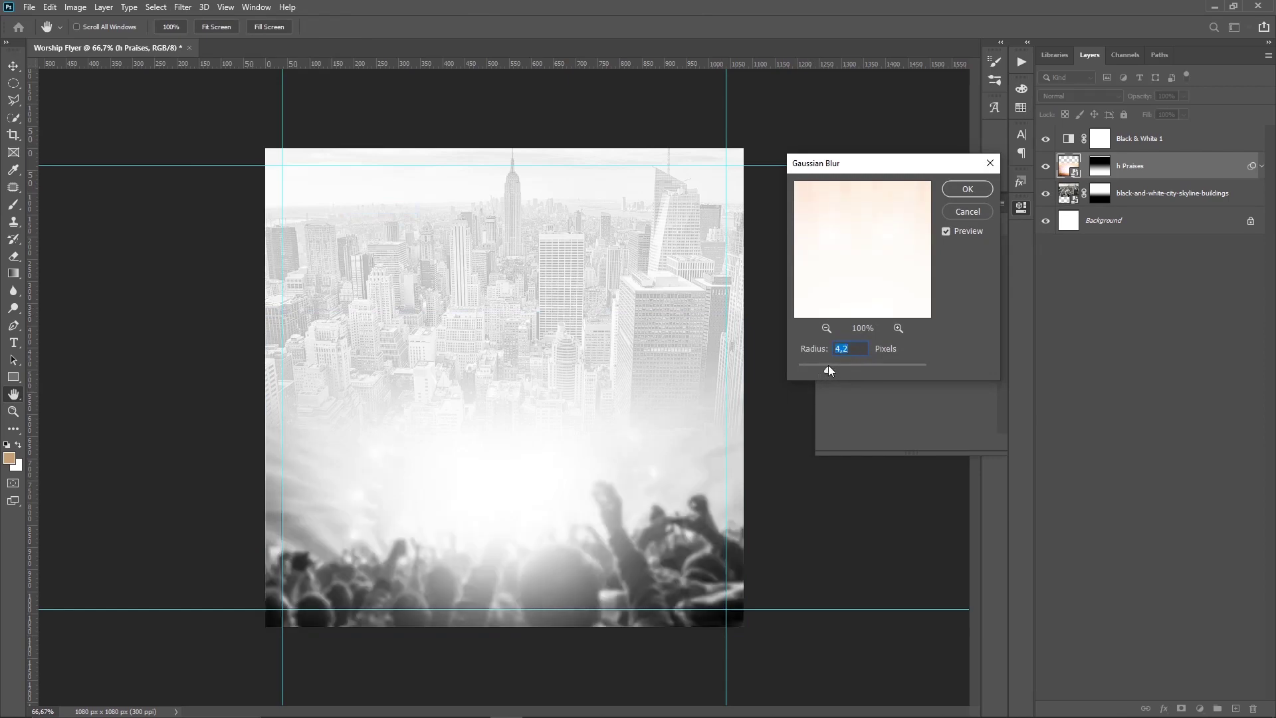
left_click_drag(823, 365, 831, 367)
left_click(944, 193)
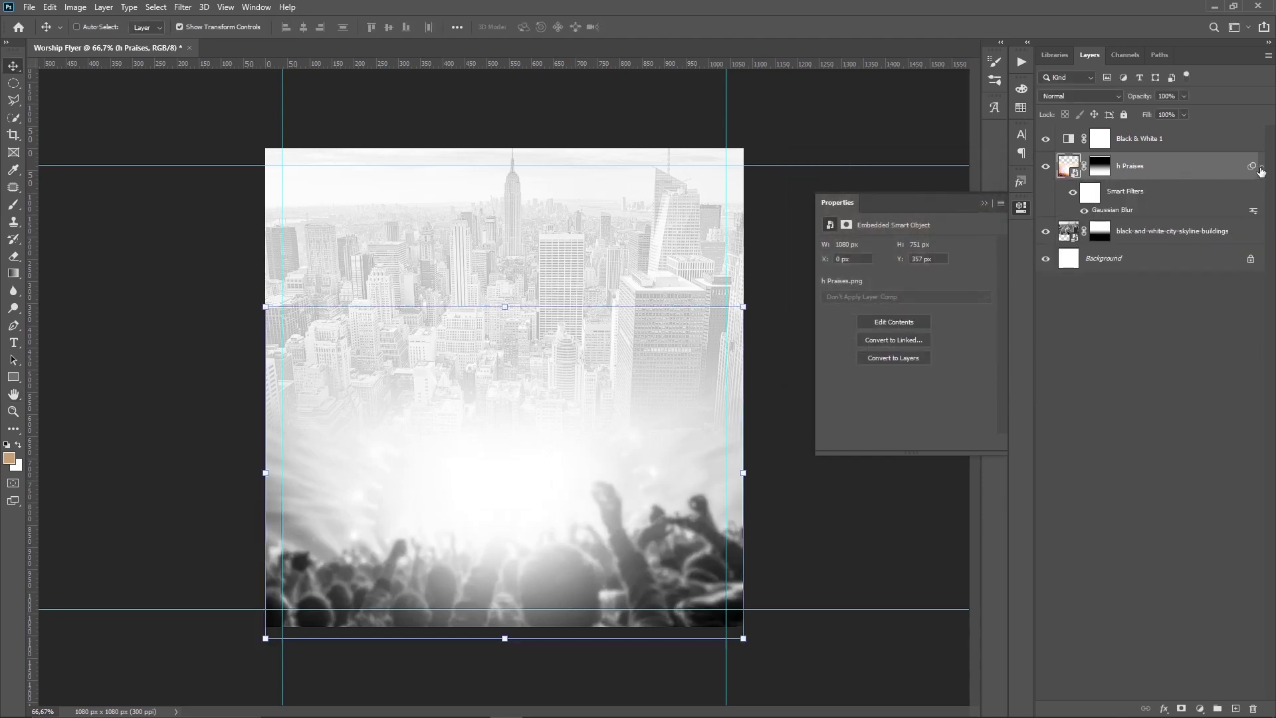
Select both the Black & White 1 and crowd layers for layer options.
left_click(1261, 169)
left_click(1138, 140)
left_click(1142, 169, "shift")
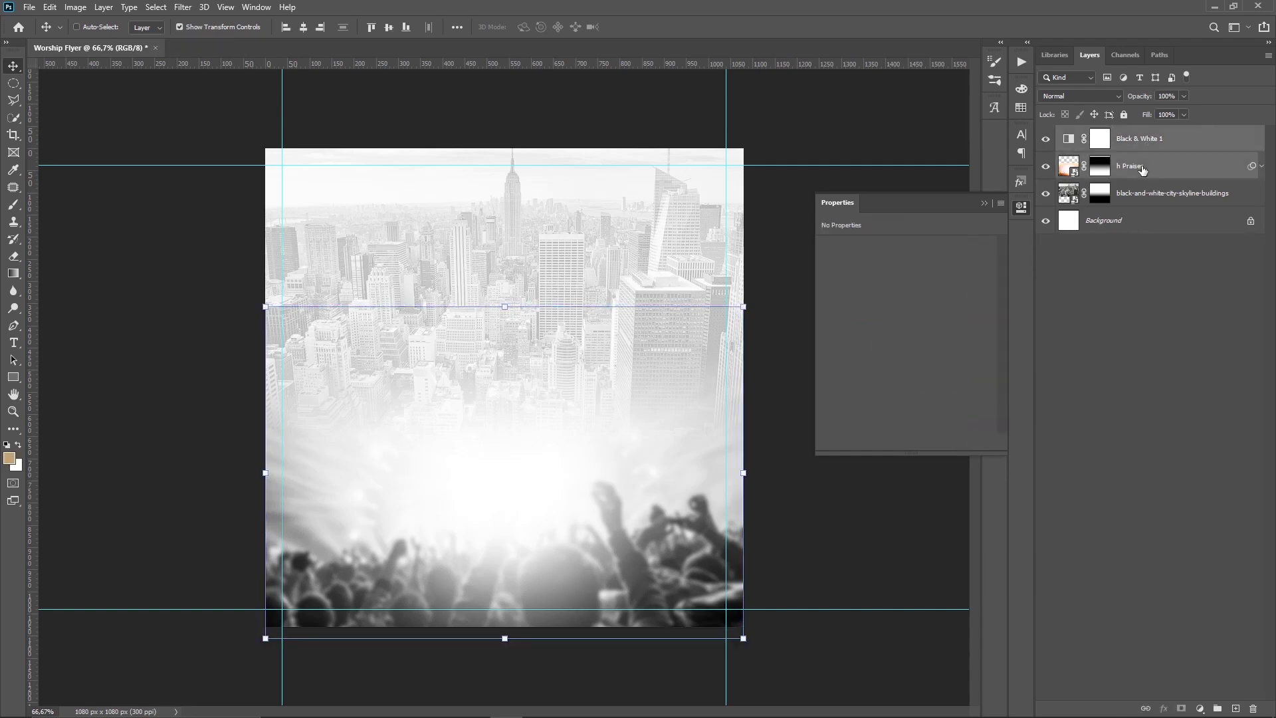
right_click(1157, 168)
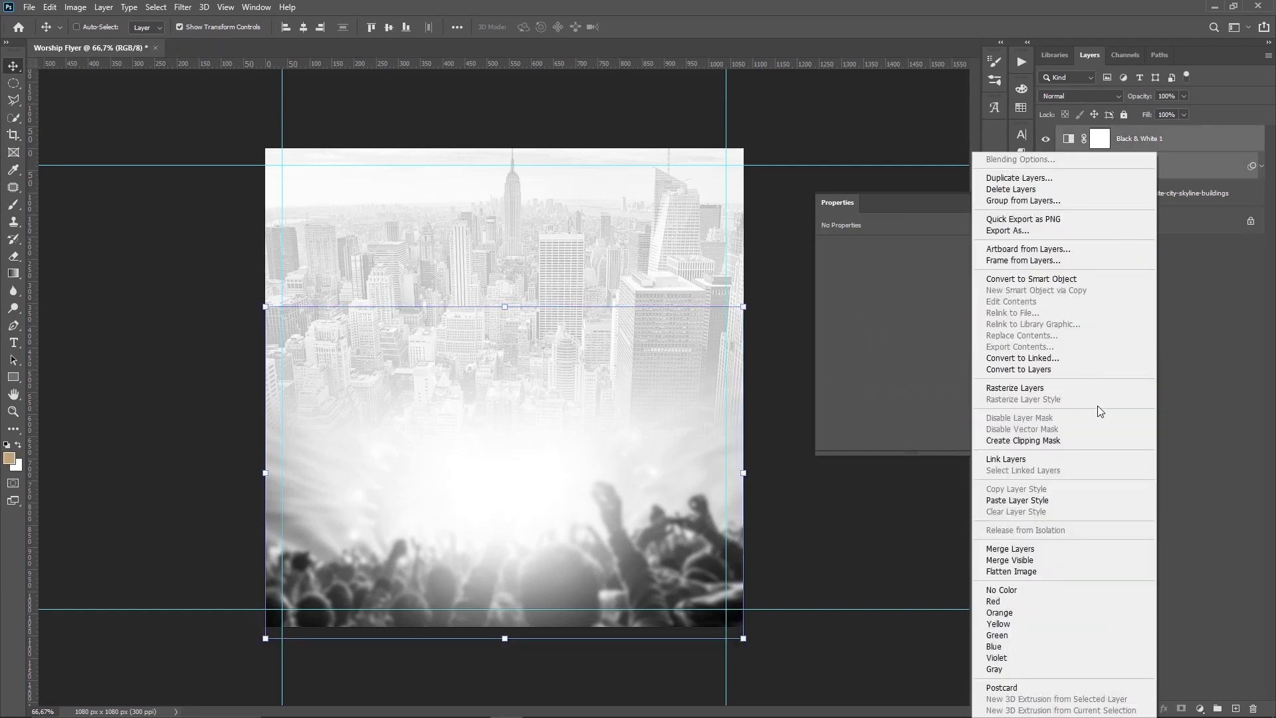
Merge the crowd and Black & White layers and move the result below the skyline.
left_click(1062, 549)
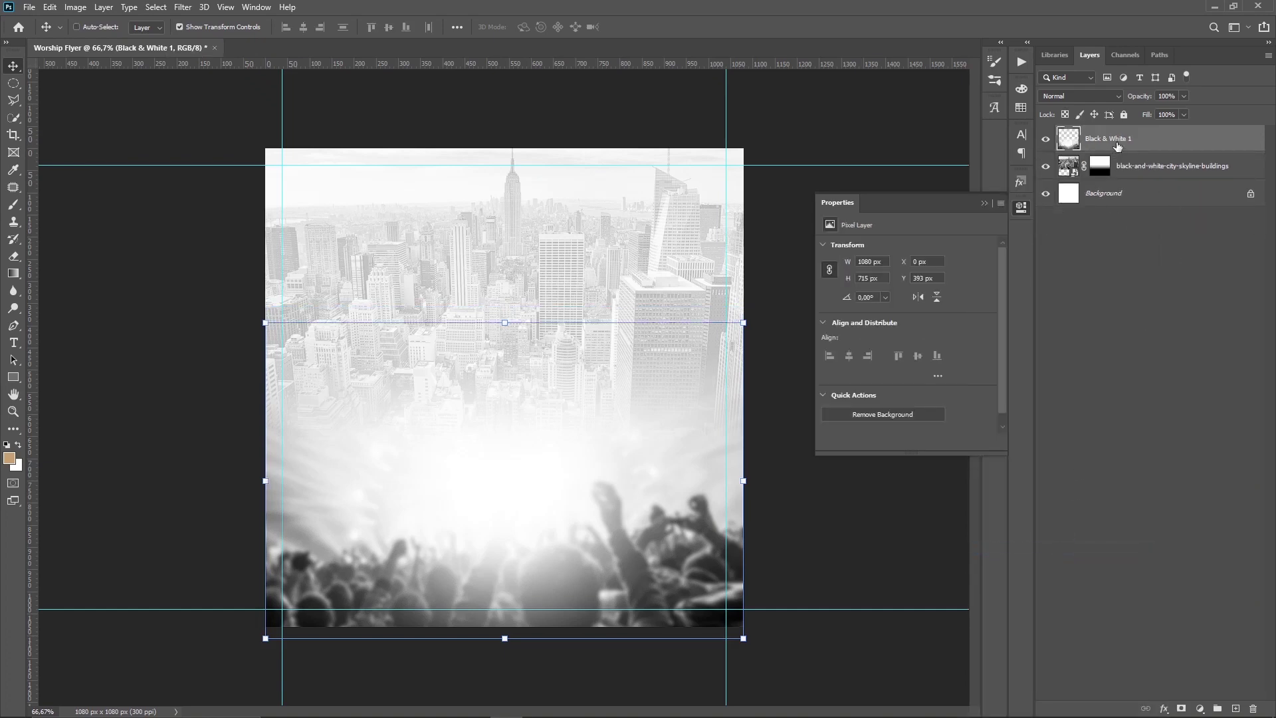
left_click_drag(1117, 146, 1112, 175)
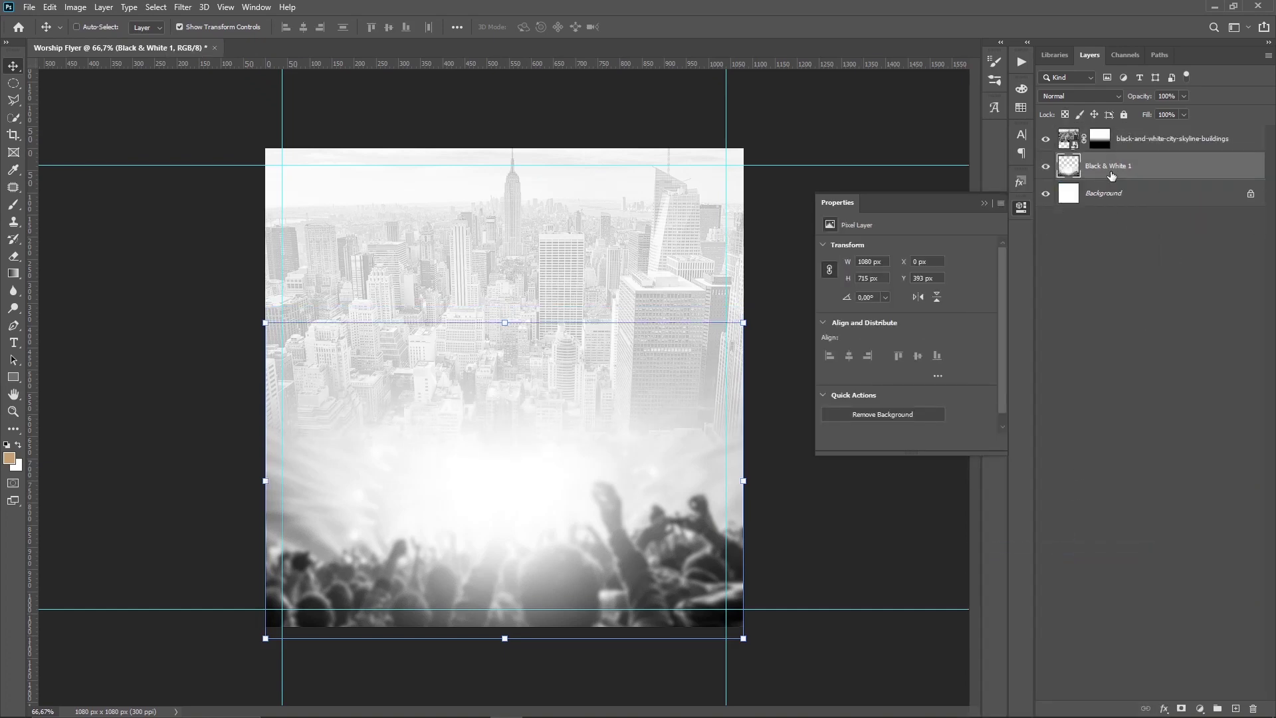
key("ctrl+z")
key("ctrl+shift+z")
Lower the merged layer's Fill to 53%.
left_click(1184, 116)
left_click(1168, 130)
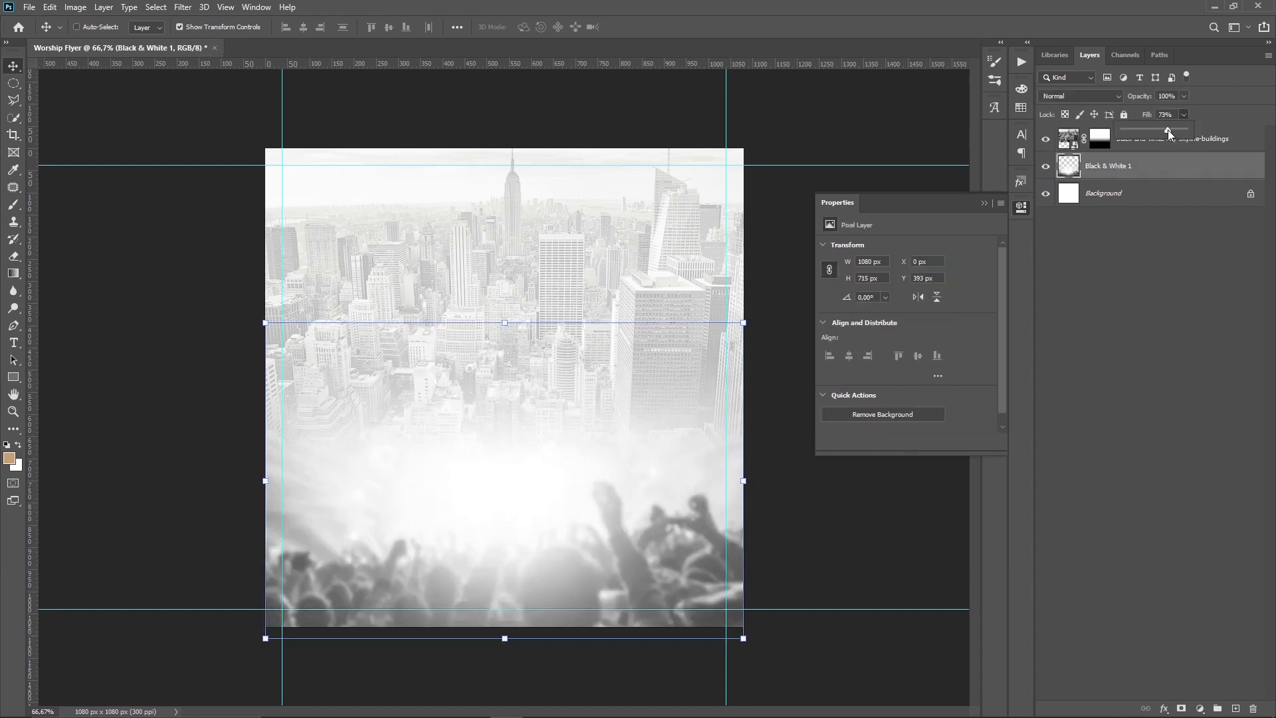
left_click_drag(1161, 130, 1155, 129)
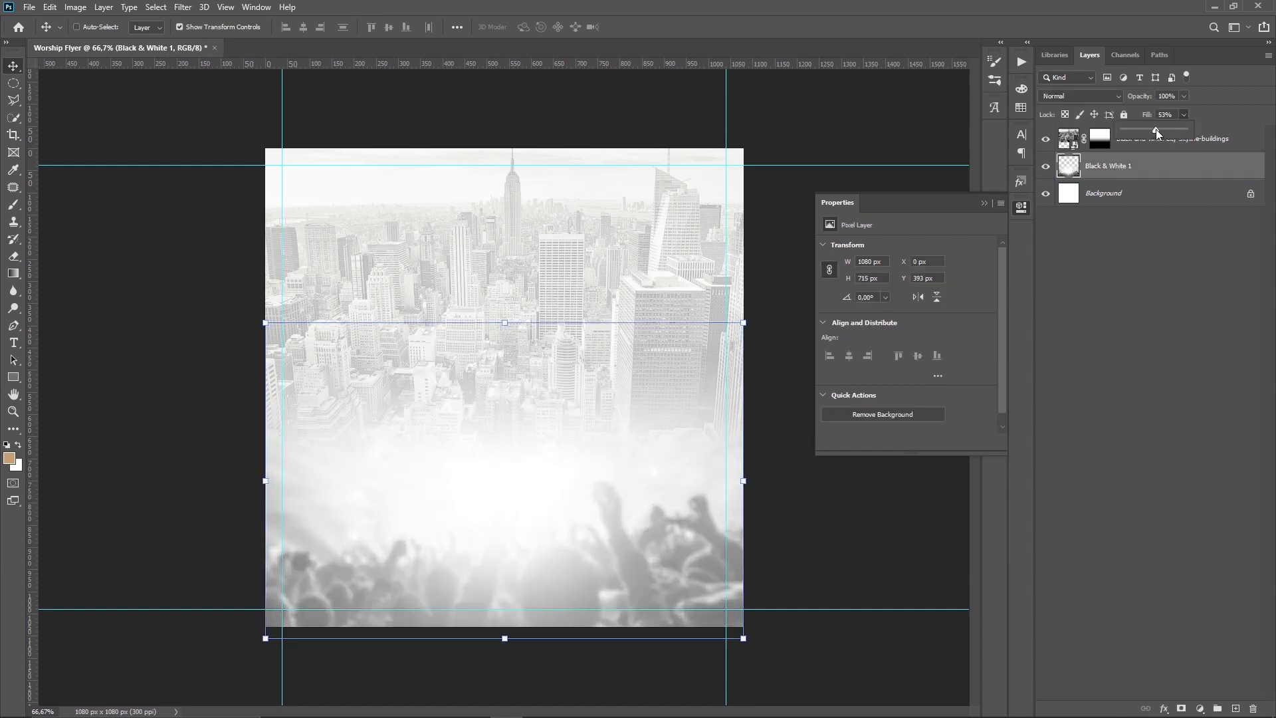
left_click(1147, 246)
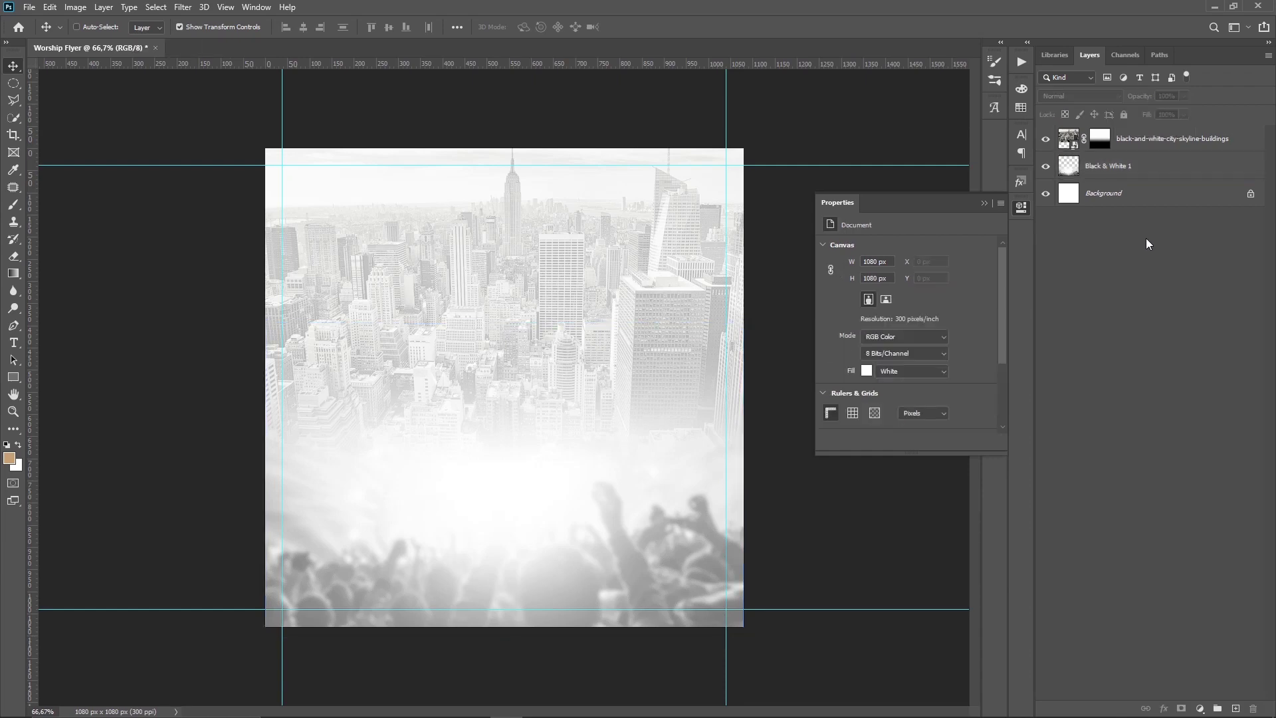
left_click(475, 357)
Dismiss the error and type 'Worship' as a new text layer on the skyline.
left_click(615, 278)
left_click(13, 343)
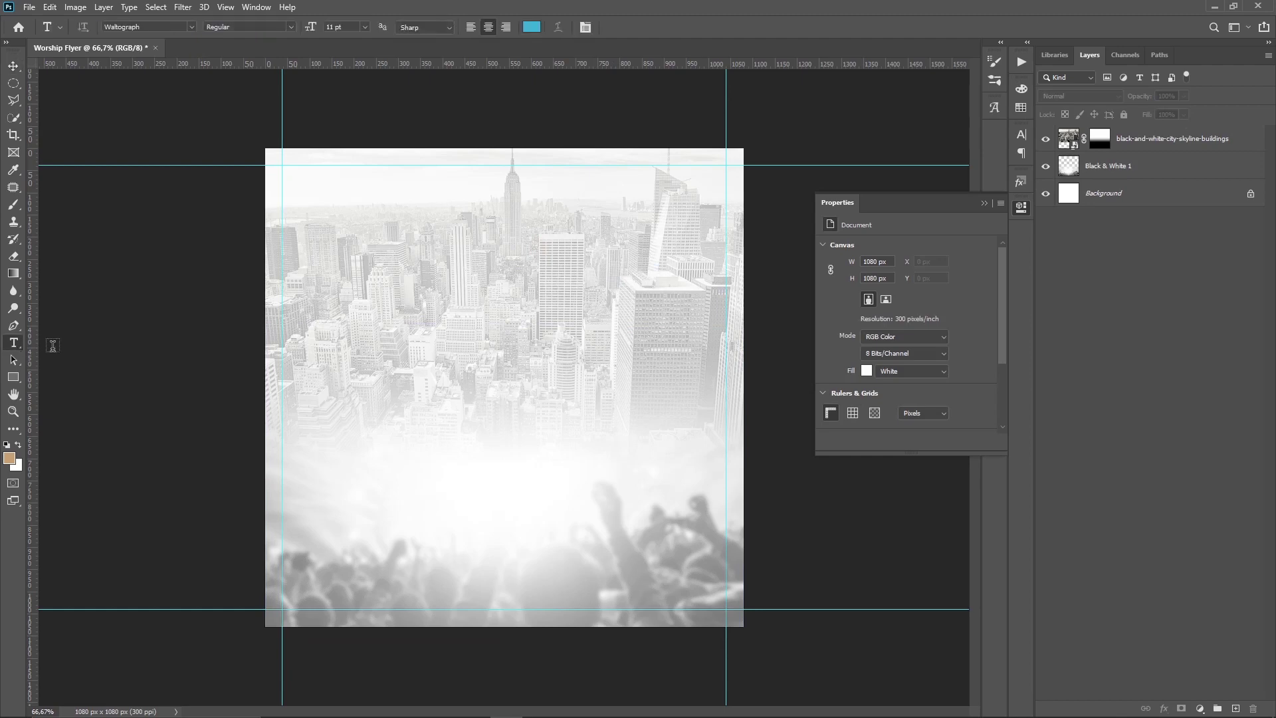
left_click(363, 355)
type("Wo")
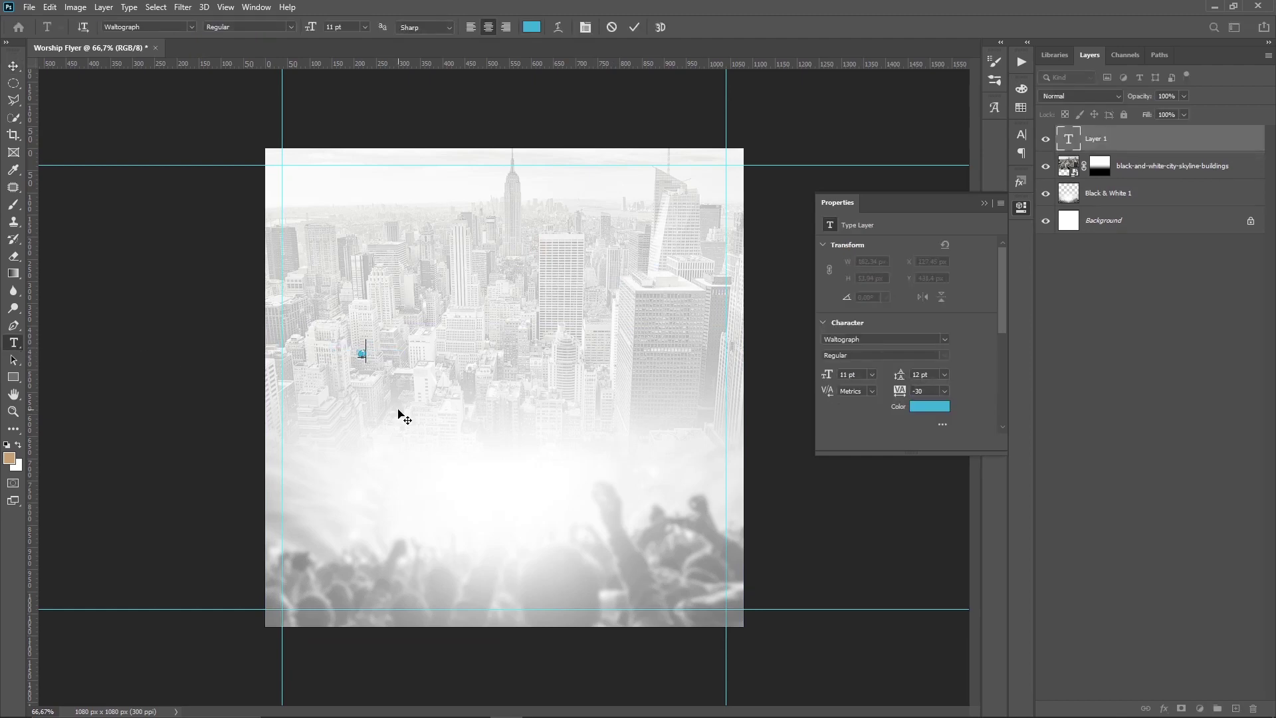
type("rs")
type("hip")
key("ctrl+Return")
Enlarge the Worship text about 585% and move it up and left.
key("v")
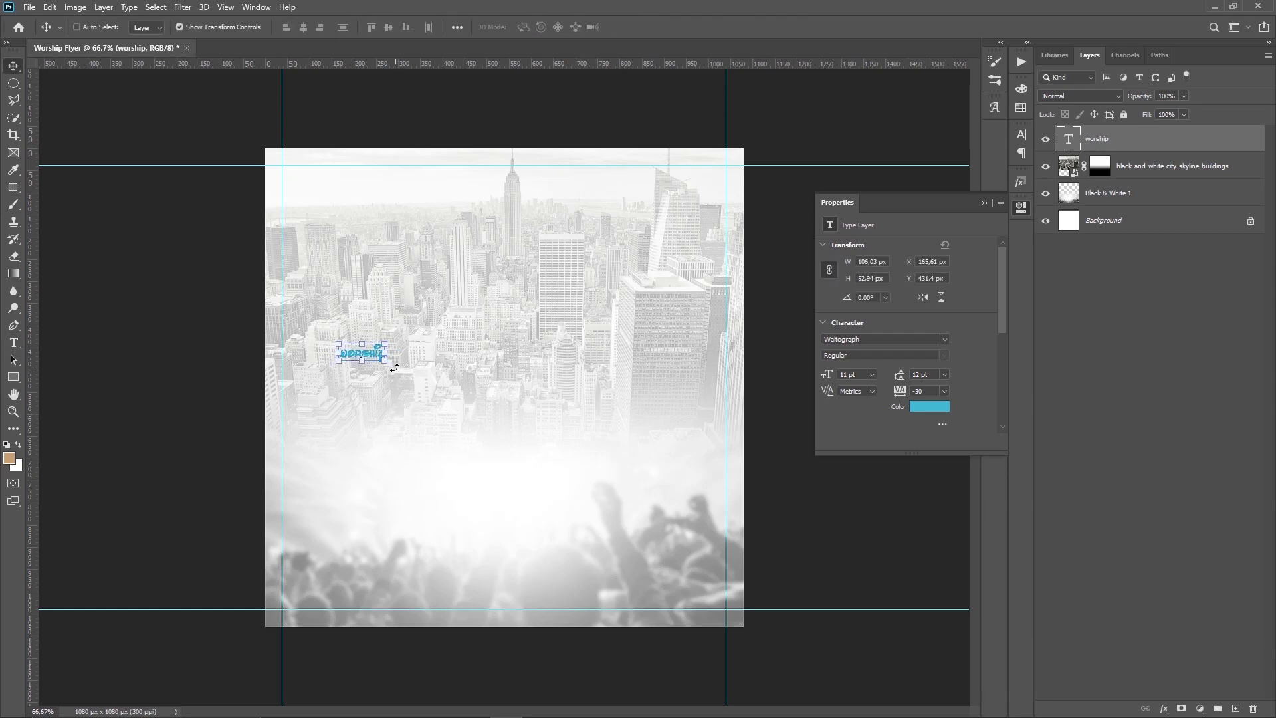
left_click_drag(387, 364, 590, 512)
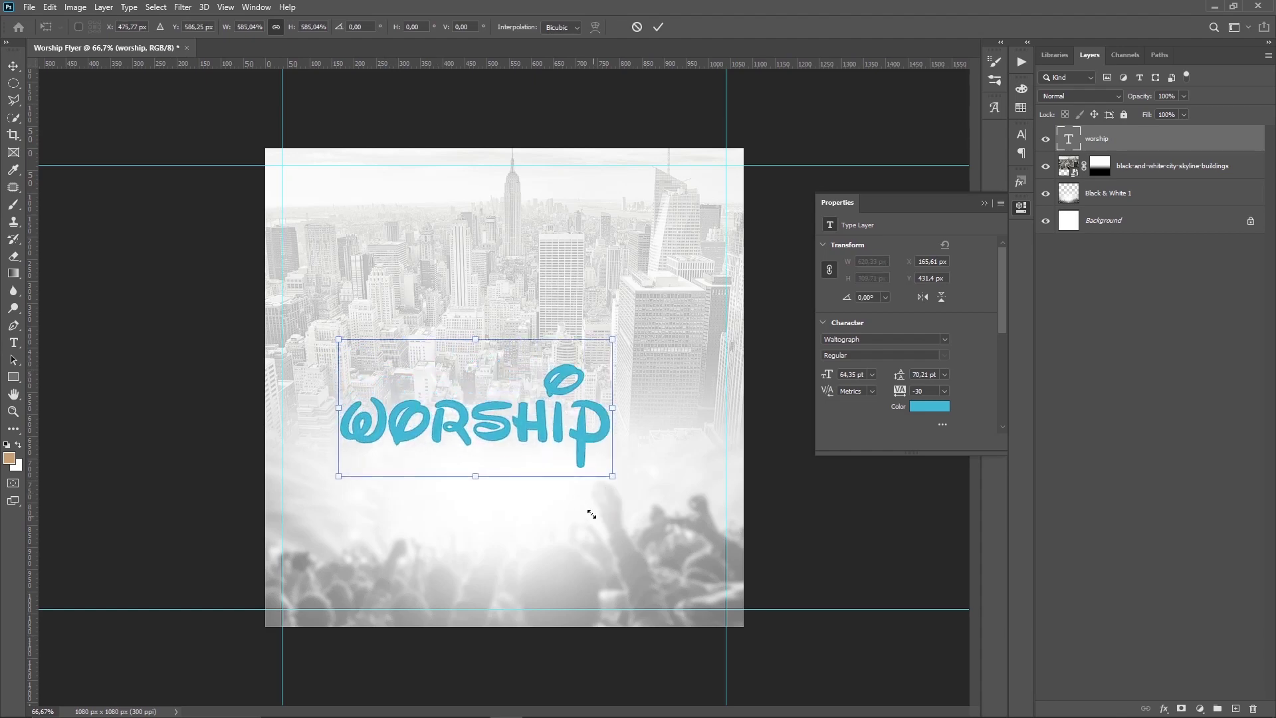
left_click_drag(506, 430, 459, 397)
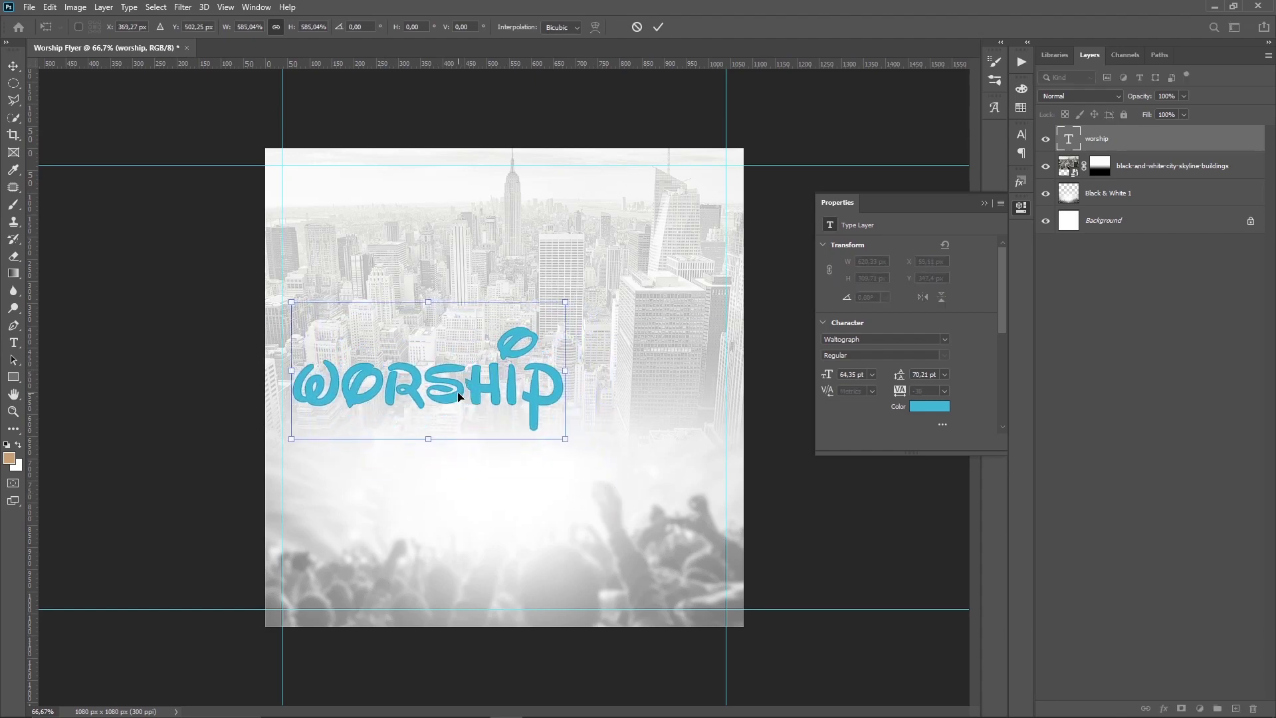
key("Return")
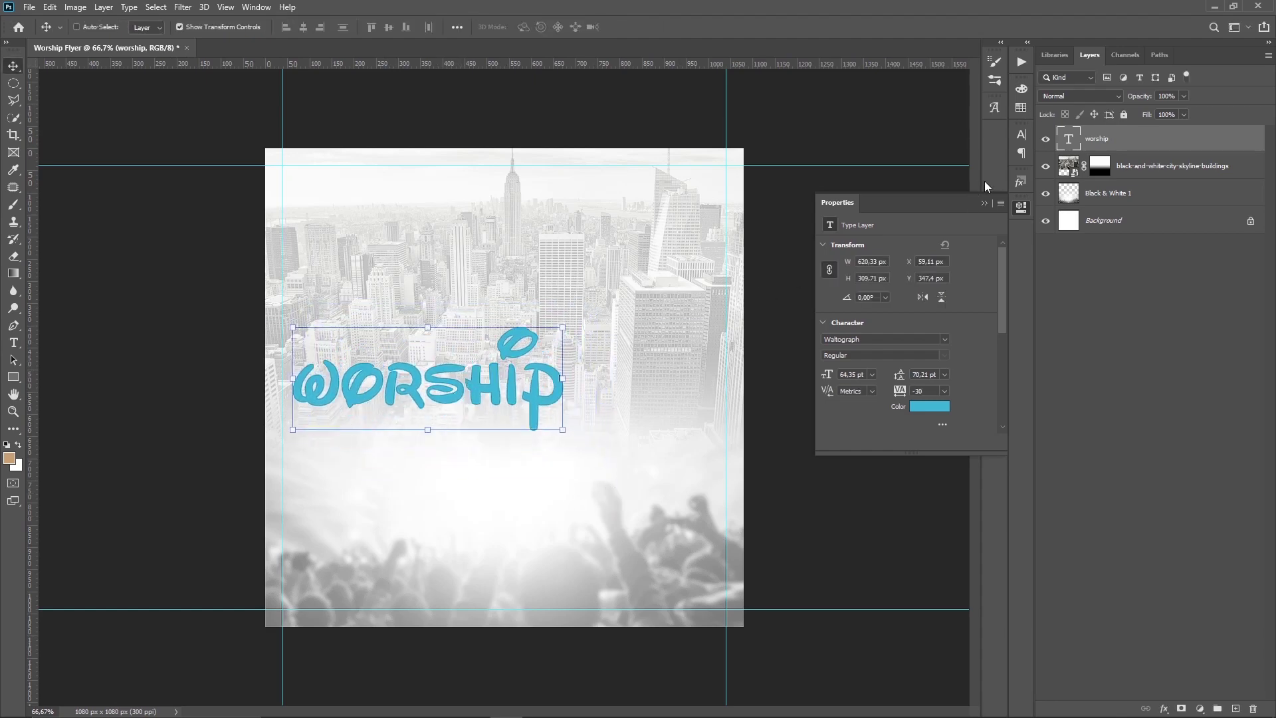
left_click(1022, 136)
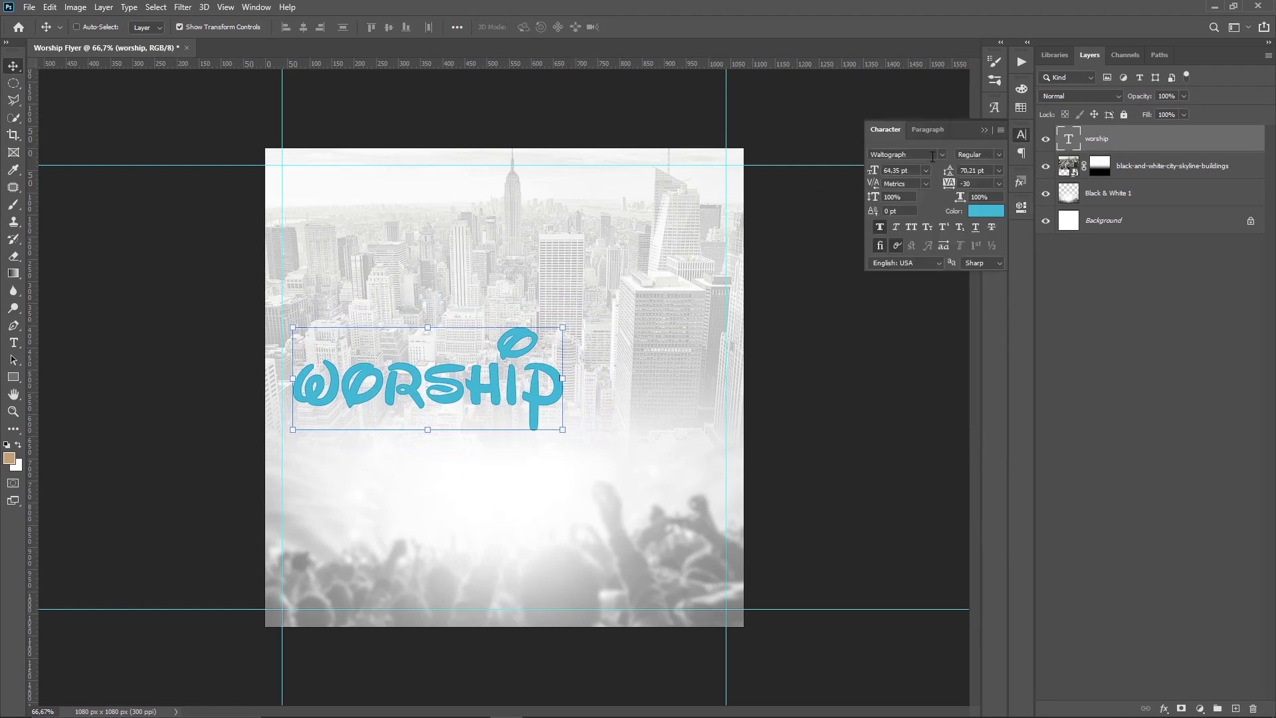
Set WORSHIP to Bebas Neue Regular with -50 tracking.
left_click(933, 157)
type("beb")
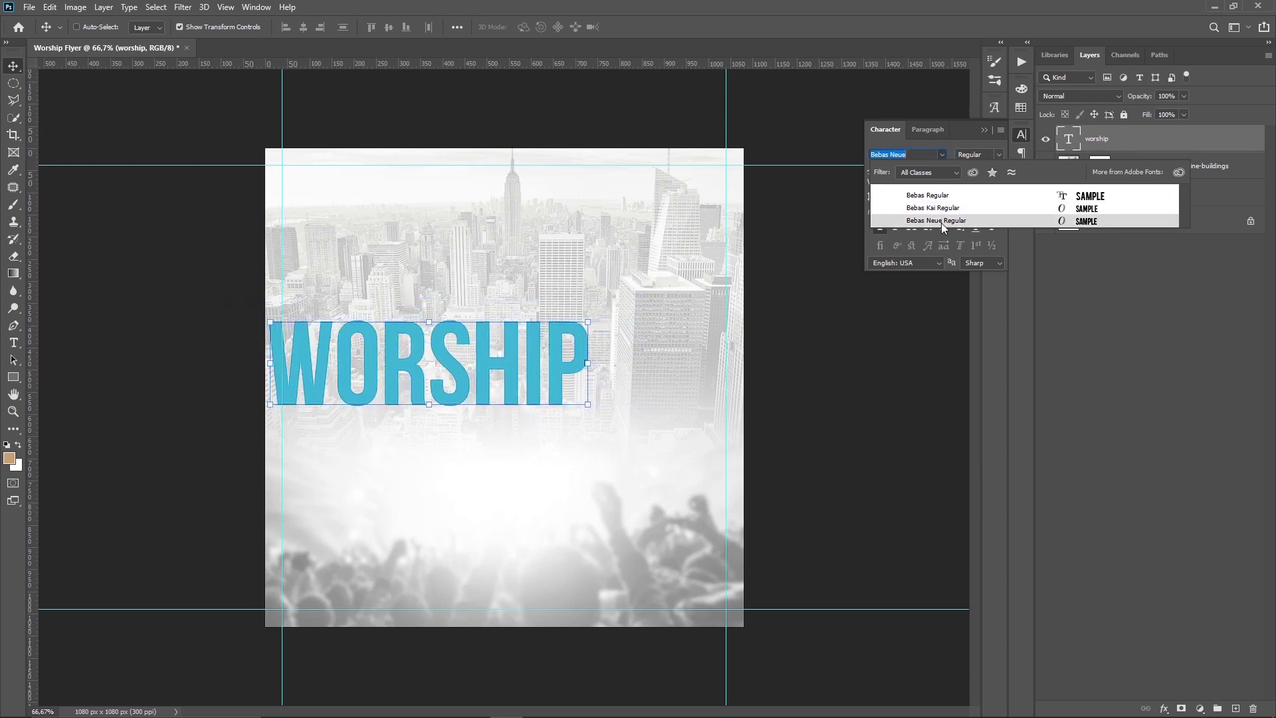
left_click(942, 222)
left_click(998, 185)
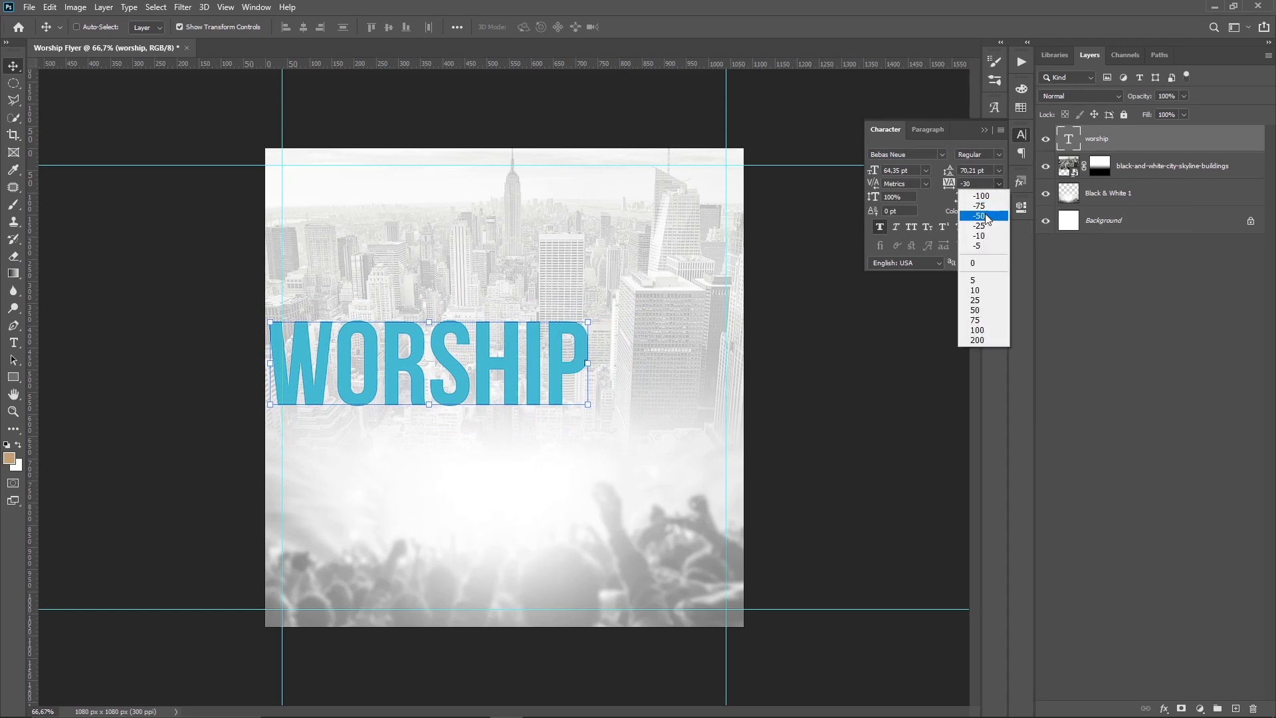
left_click(974, 210)
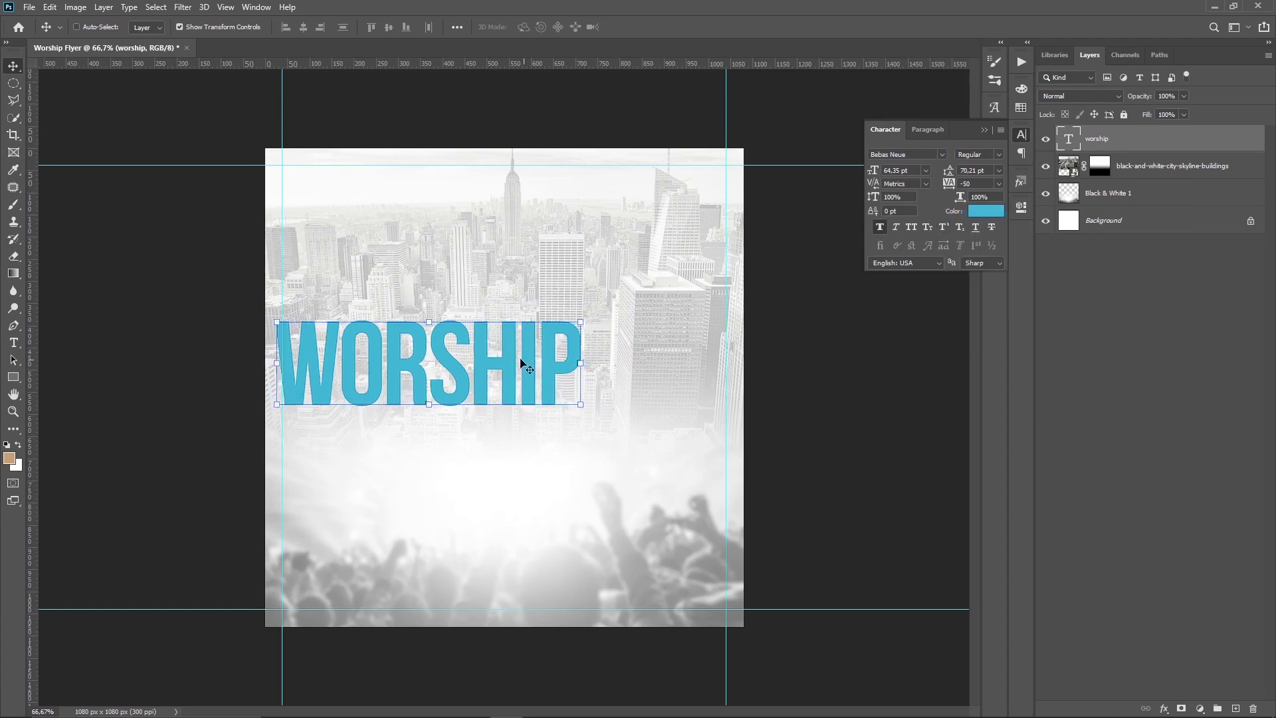
Shrink WORSHIP to about 96% and settle it left of centre.
left_click_drag(514, 360, 521, 362)
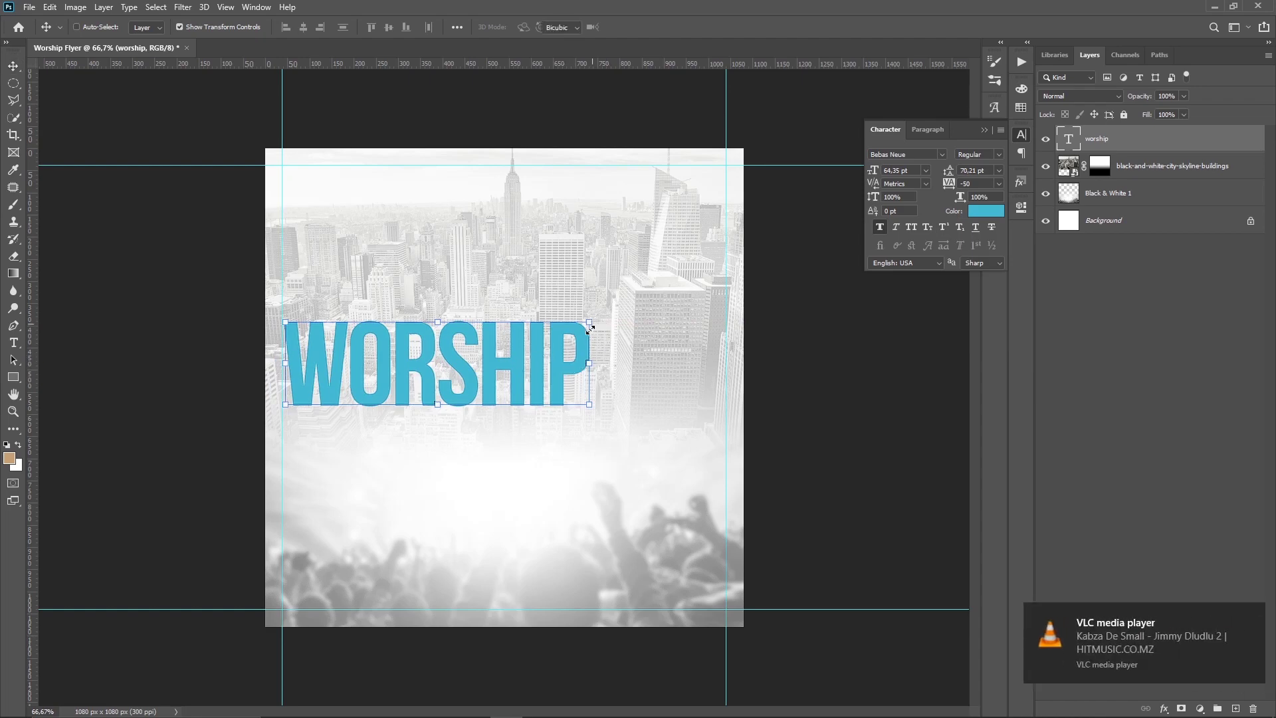
key("ctrl+t")
left_click_drag(592, 305, 582, 311)
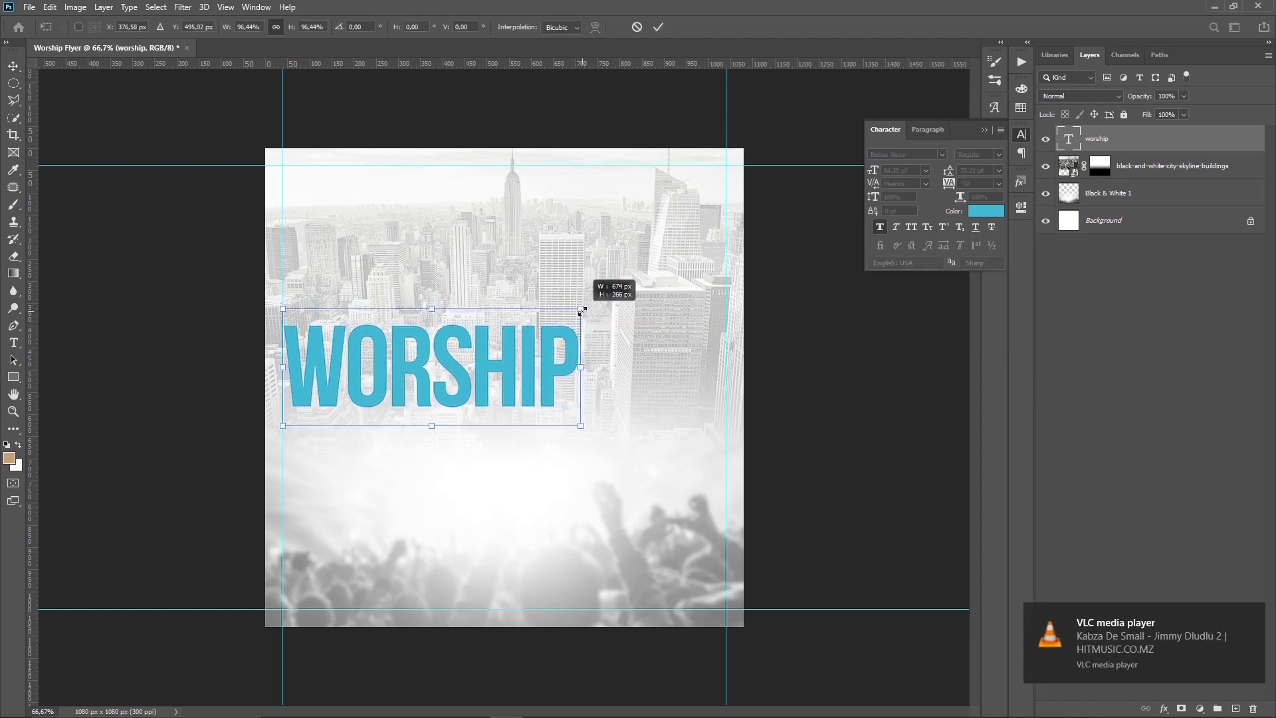
key("Return")
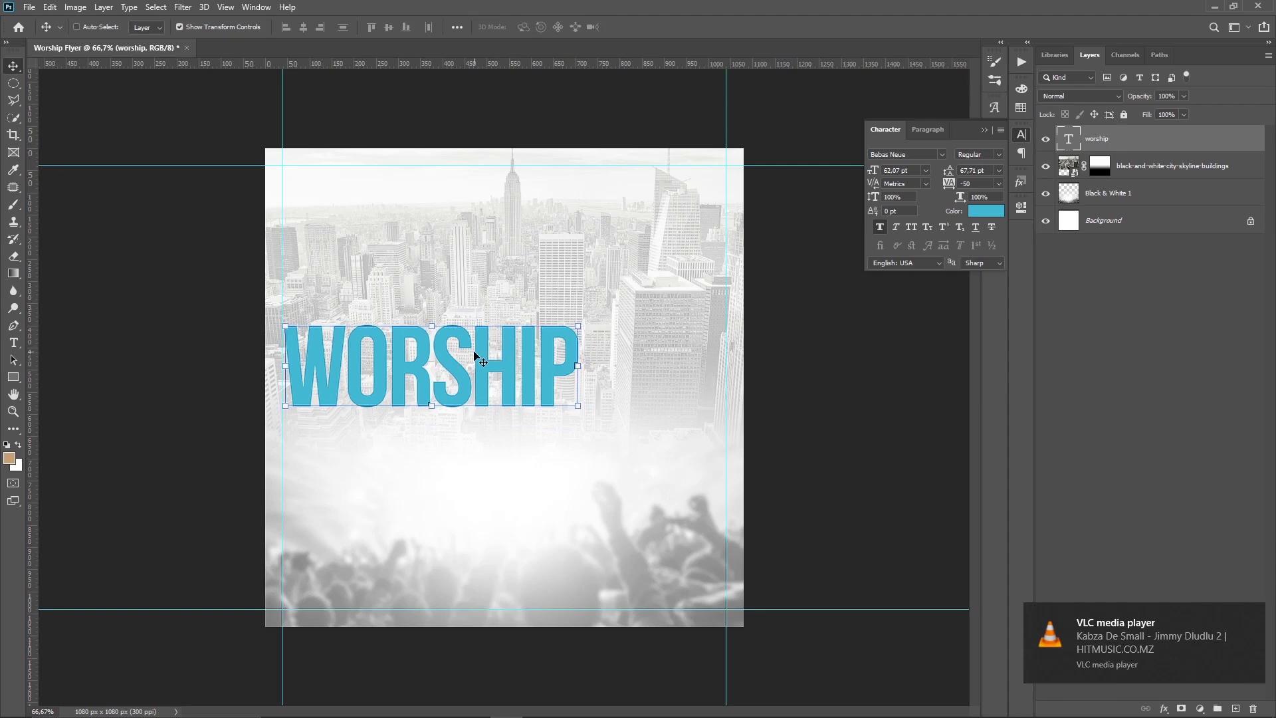
left_click_drag(475, 361, 473, 363)
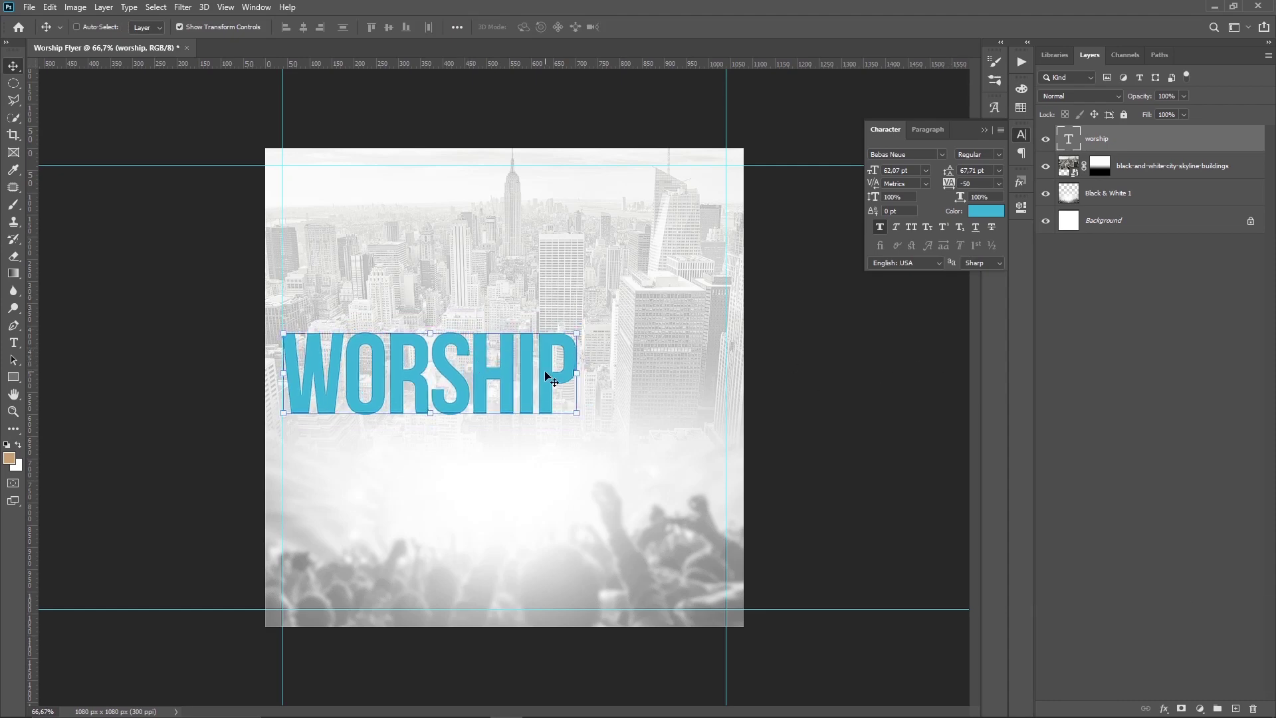
Type 'CONFERENCE' as a new text layer below WORSHIP.
key("t")
left_click(524, 492)
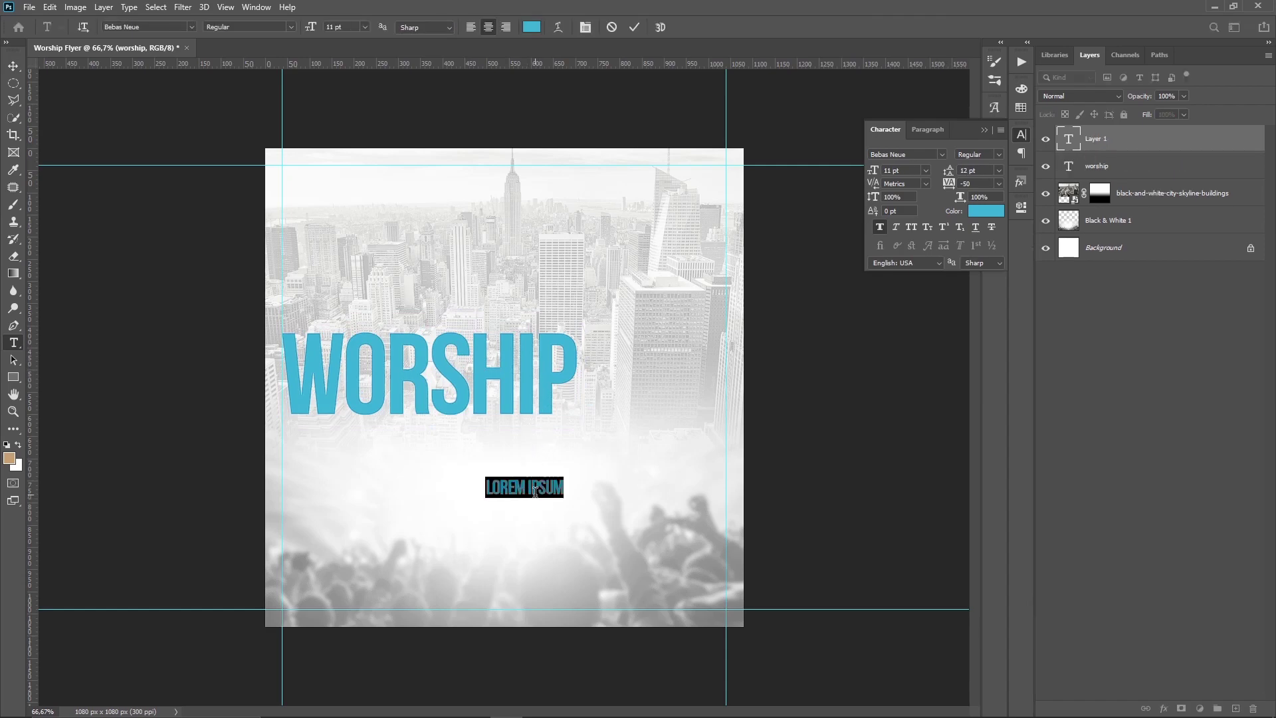
type("C")
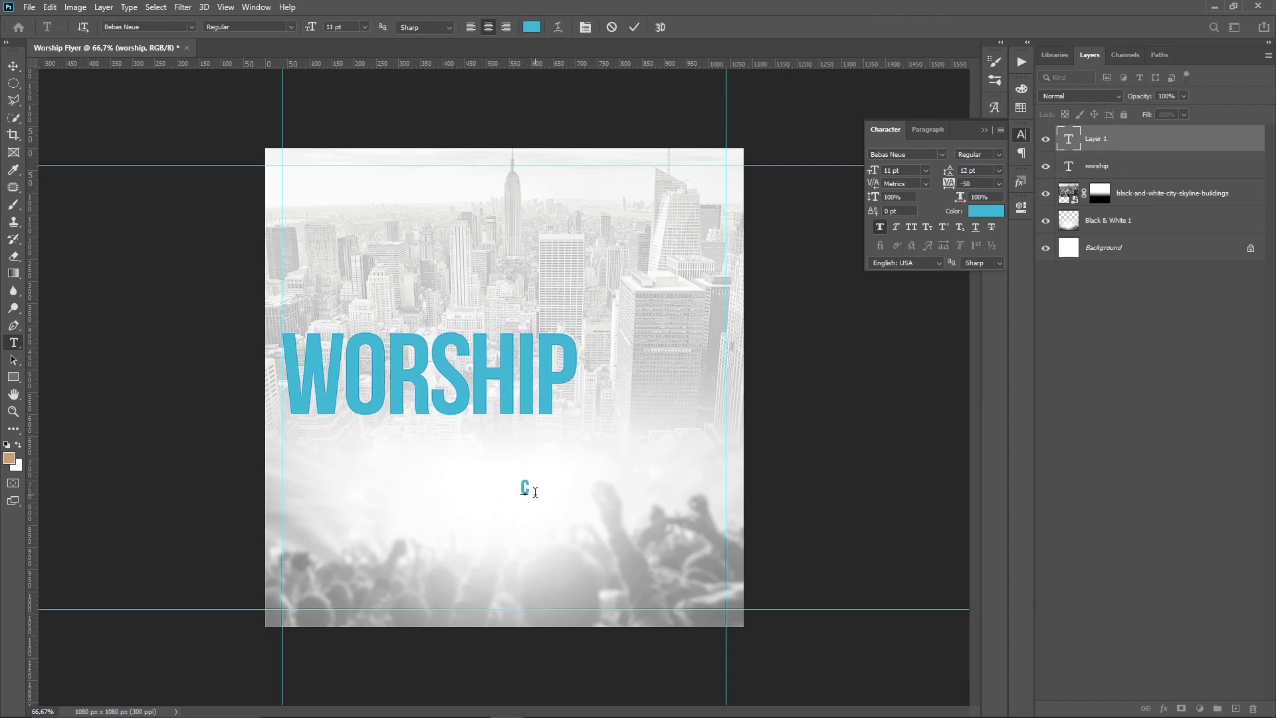
type("ONFERE")
type("NCE")
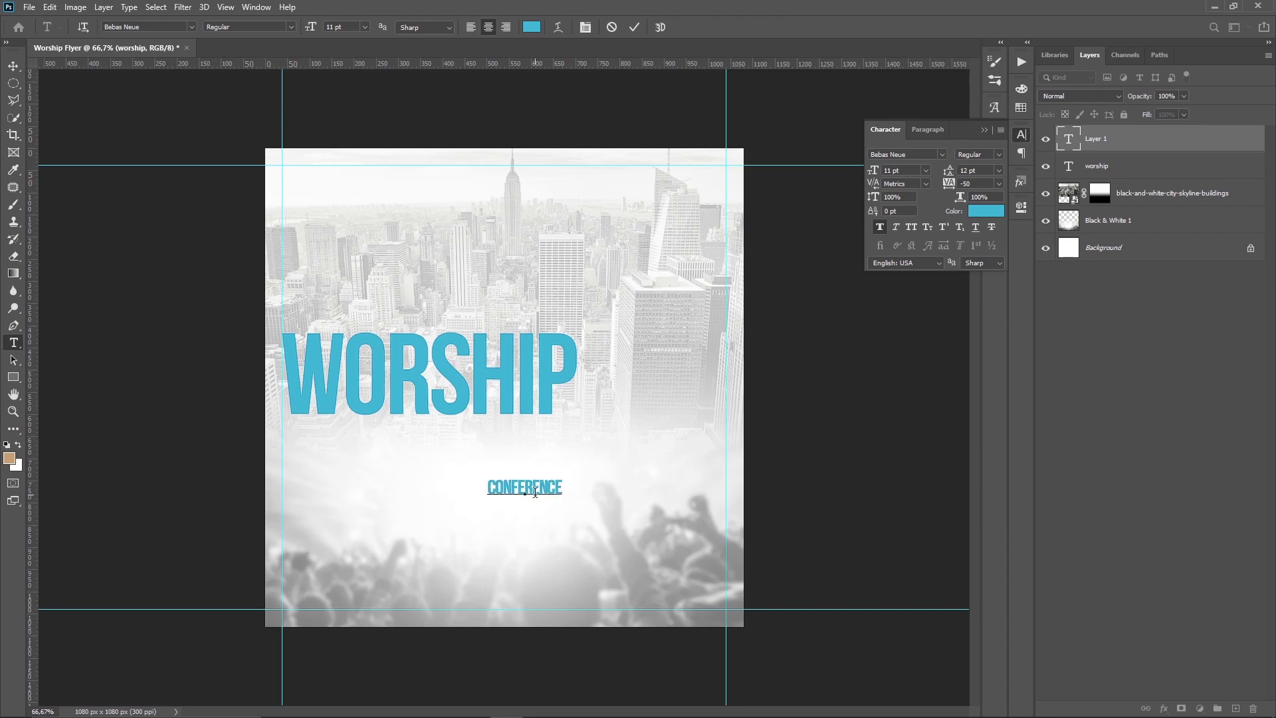
key("ctrl+Return")
key("v")
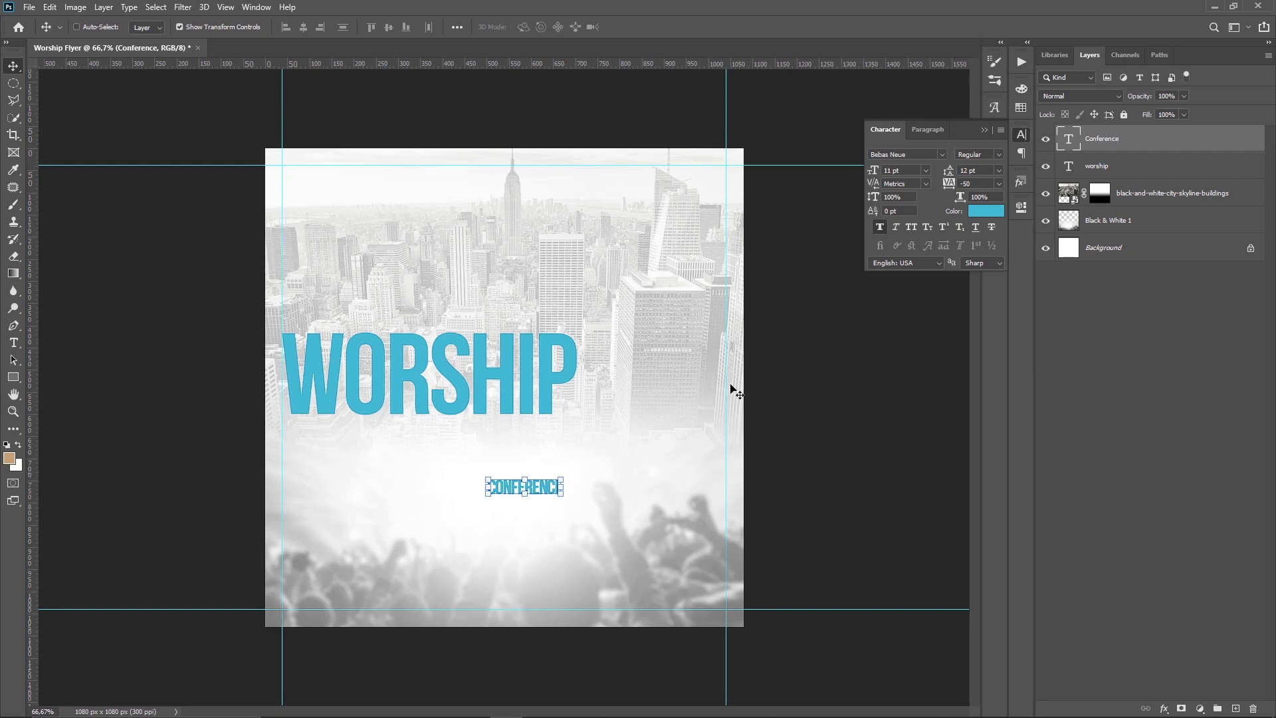
Reset CONFERENCE tracking to 0, enlarge it under WORSHIP, then tighten its spacing.
left_click(999, 184)
left_click(977, 262)
left_click_drag(481, 478, 327, 446)
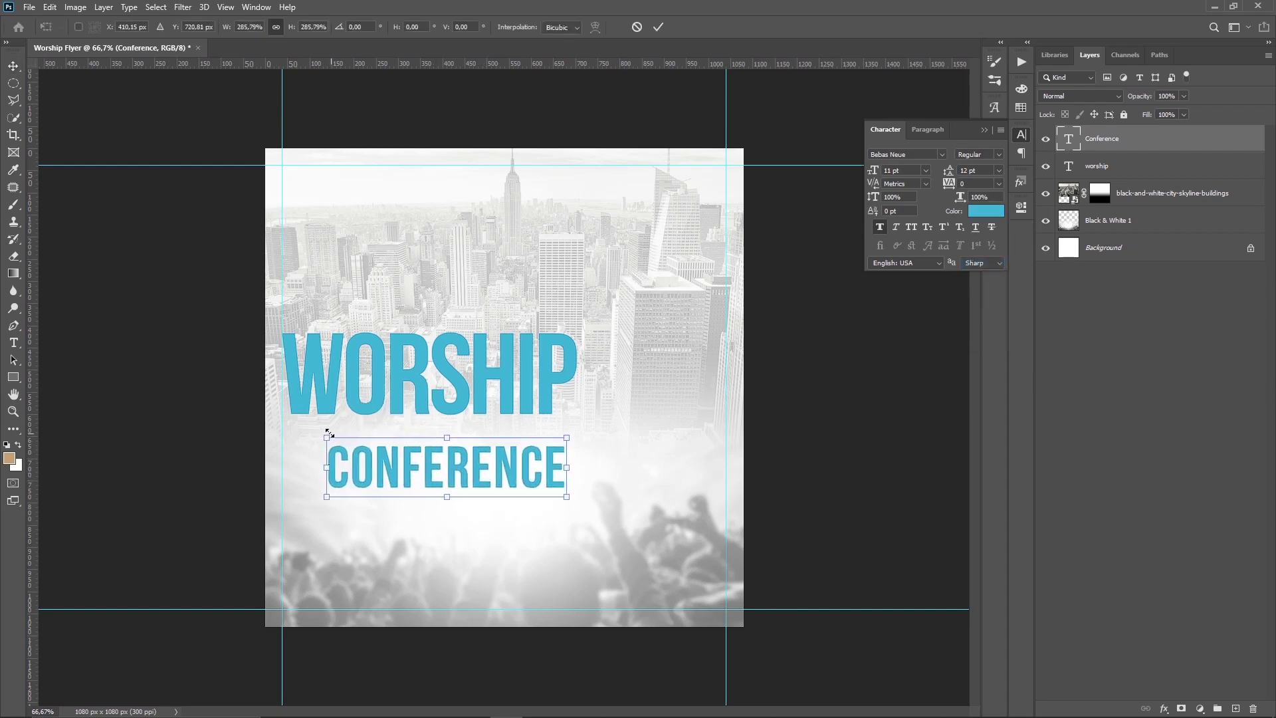
key("Return")
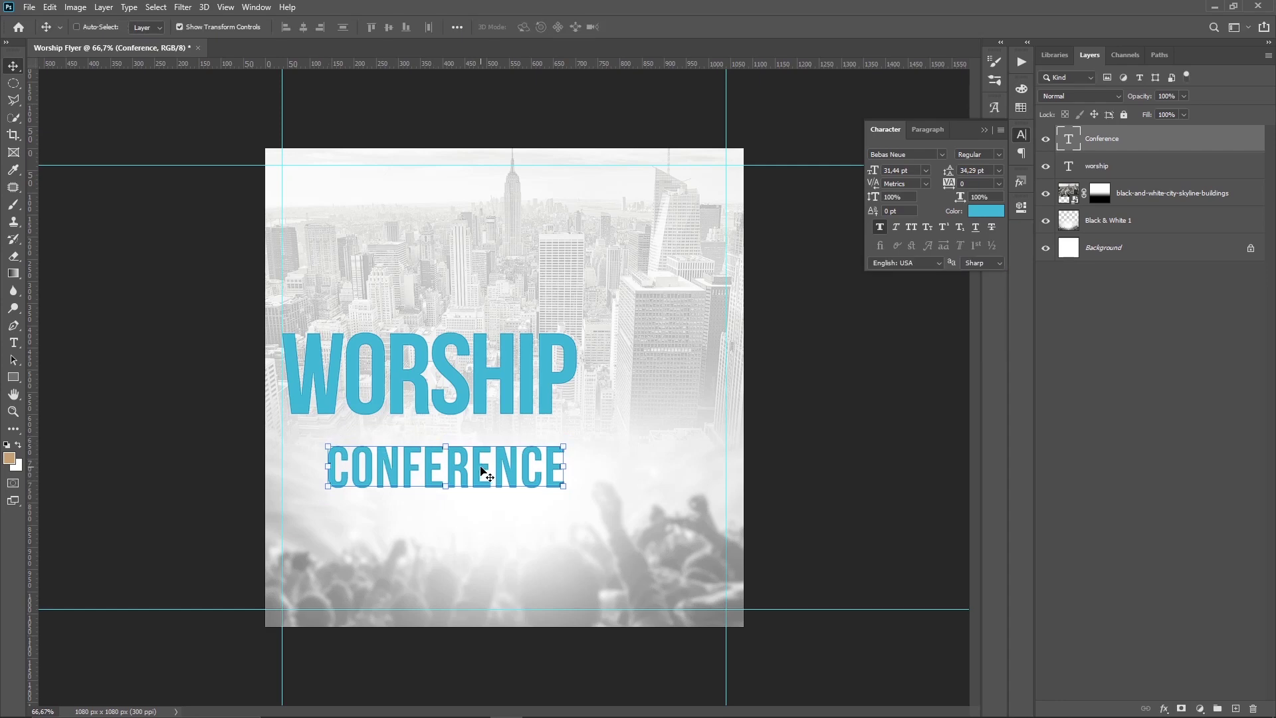
left_click_drag(482, 473, 458, 458)
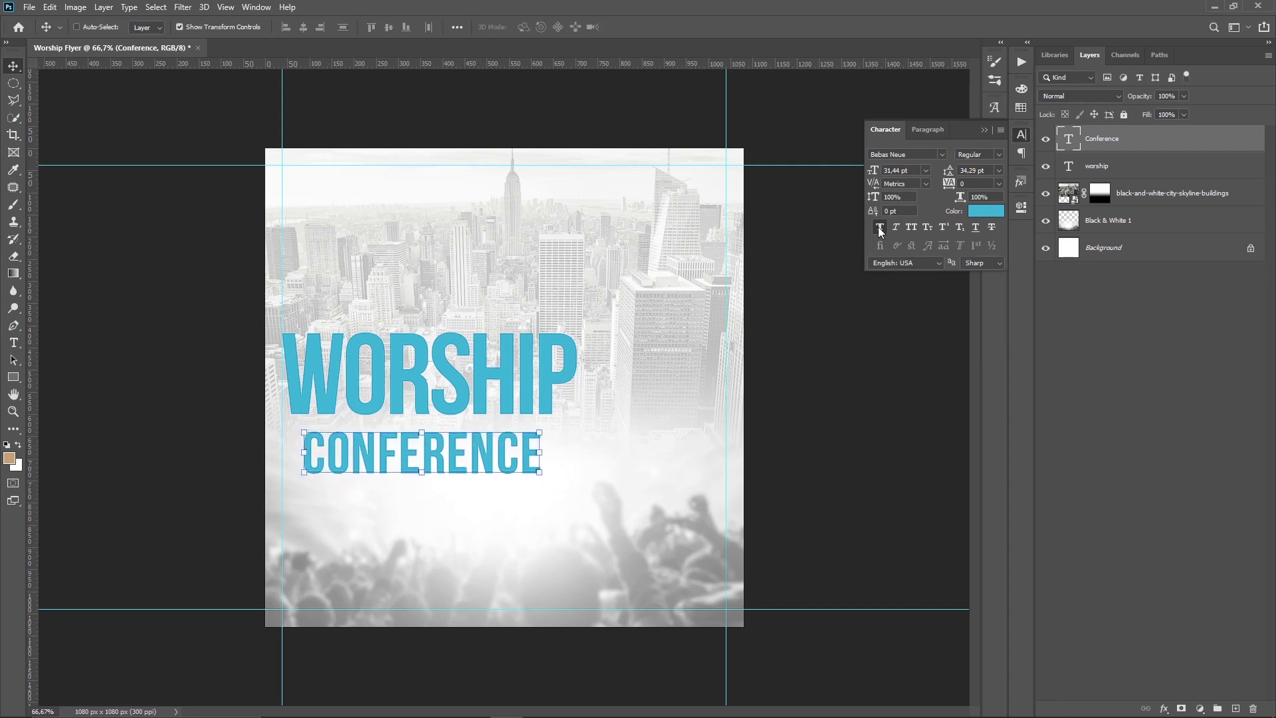
key("alt+Left")
Change the Conference font to the Hijrnotes script.
left_click(922, 155)
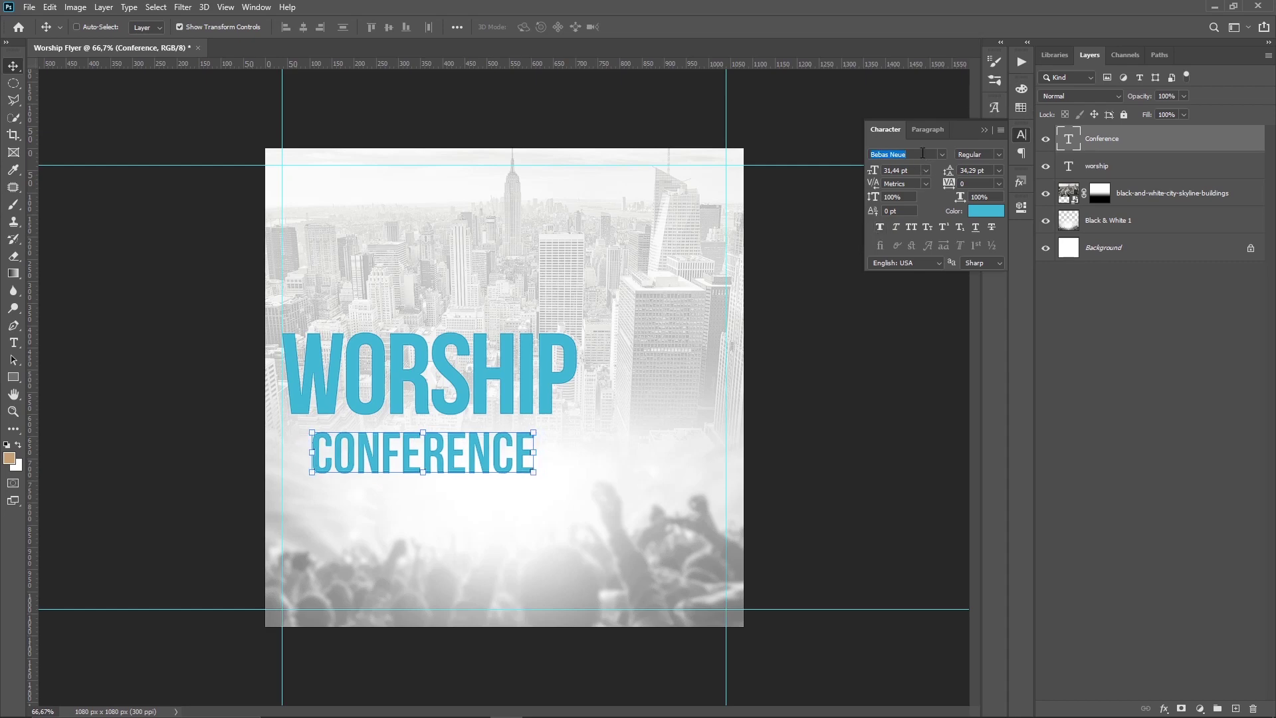
type("use")
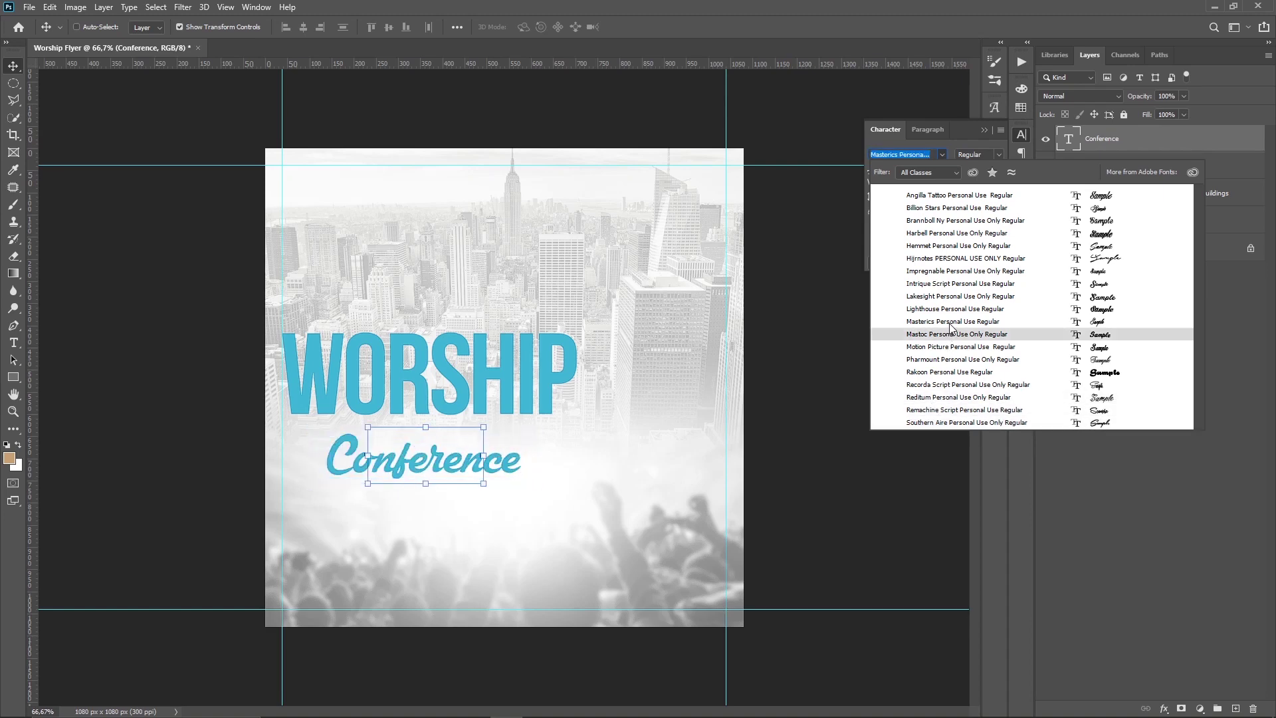
left_click(997, 264)
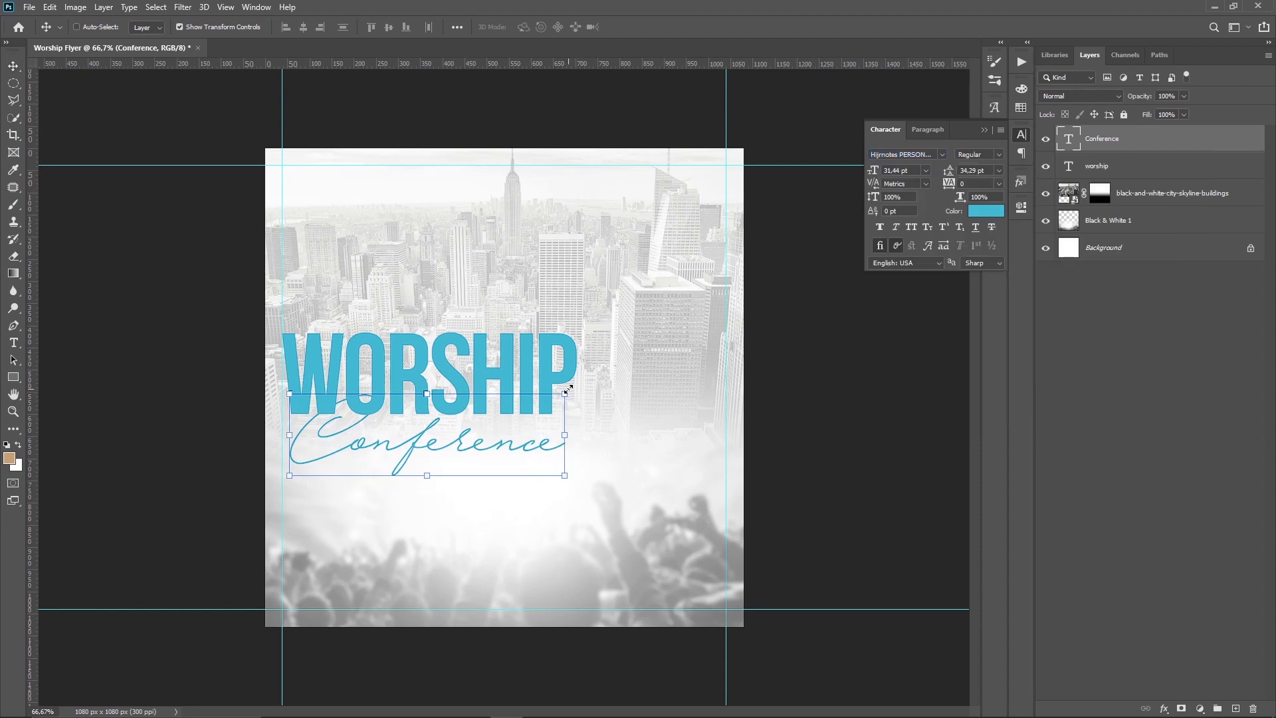
Scale Conference down, tuck it under WORSHIP, and align their horizontal centres.
left_click_drag(569, 388, 537, 403)
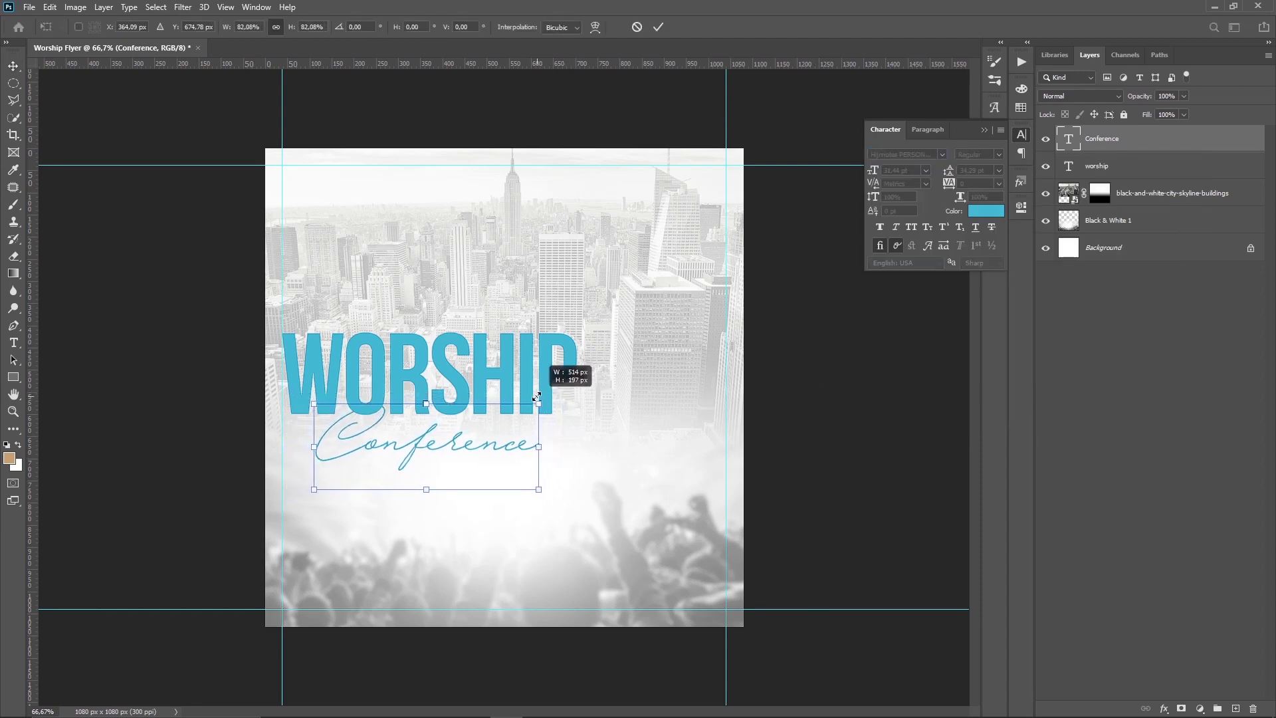
key("Return")
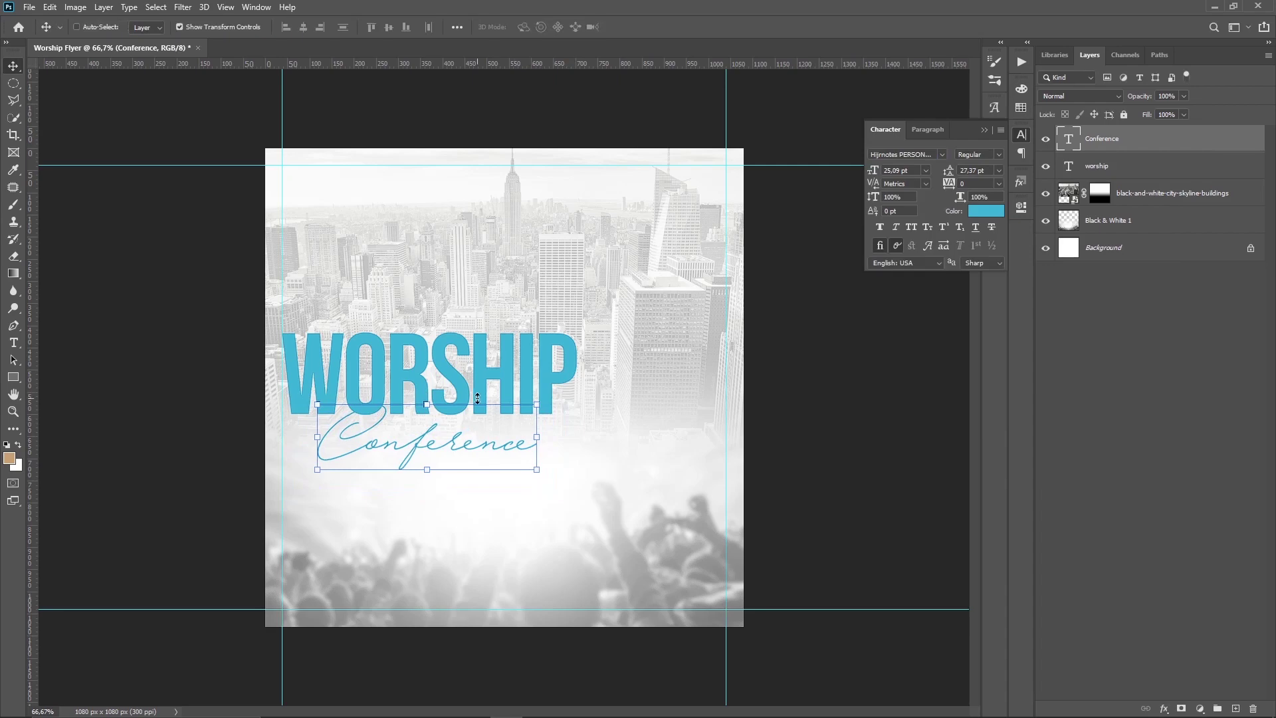
left_click_drag(480, 440, 492, 433)
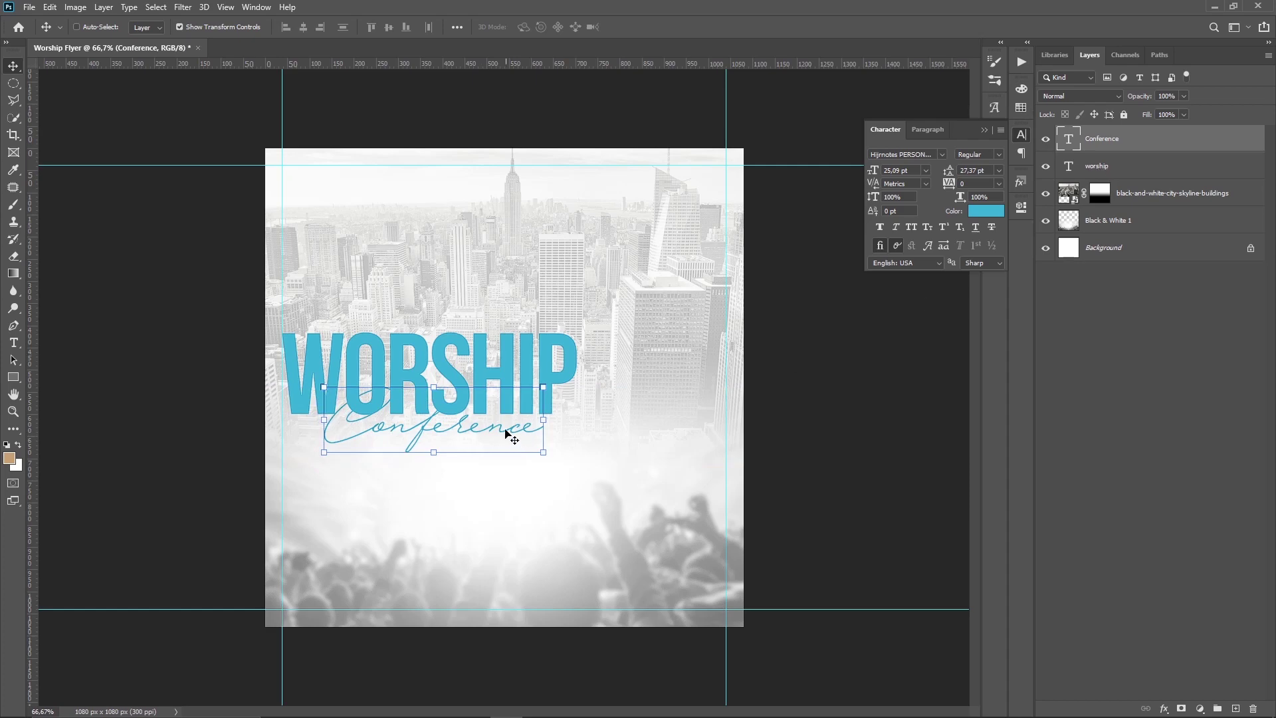
left_click_drag(499, 428, 494, 433)
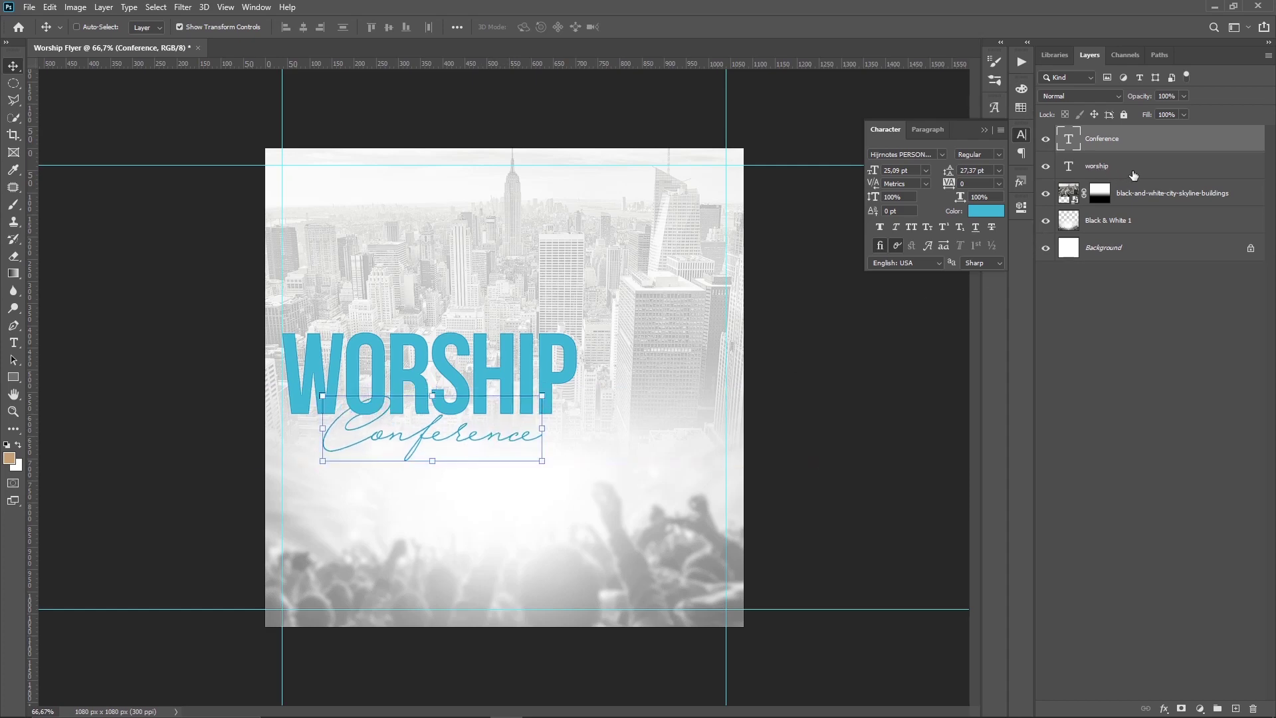
left_click(1130, 171, "shift")
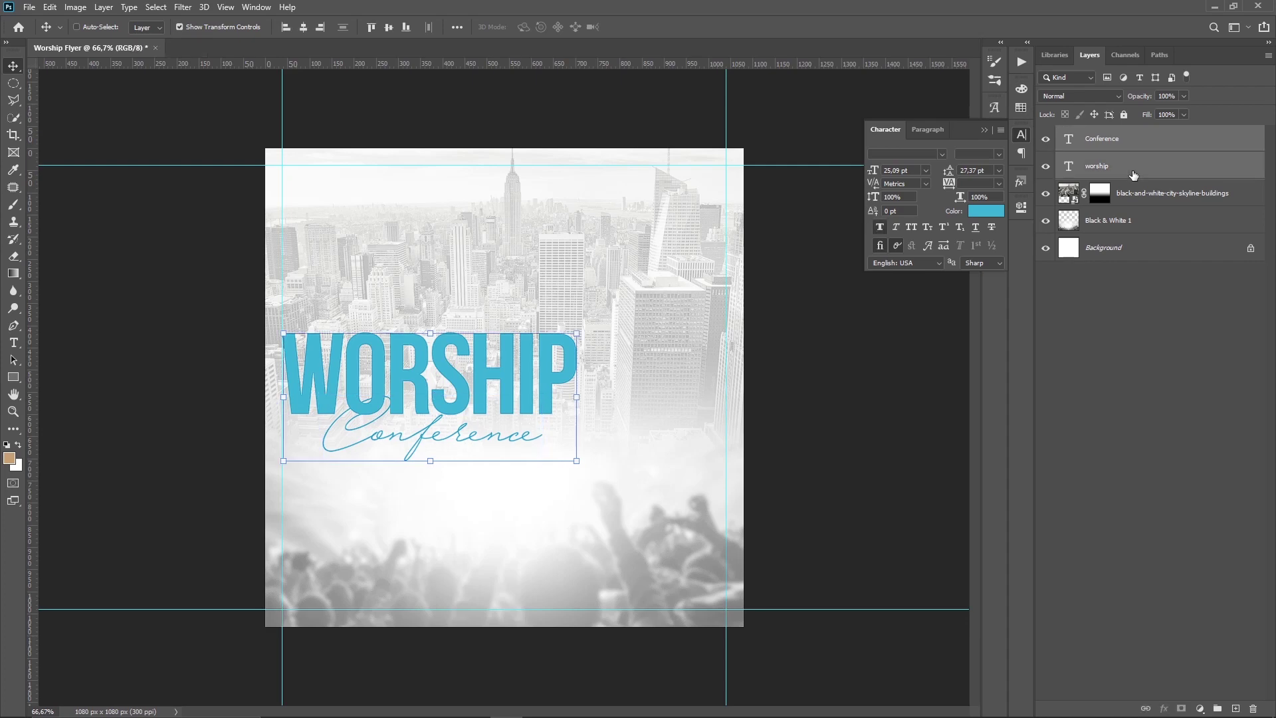
left_click(305, 32)
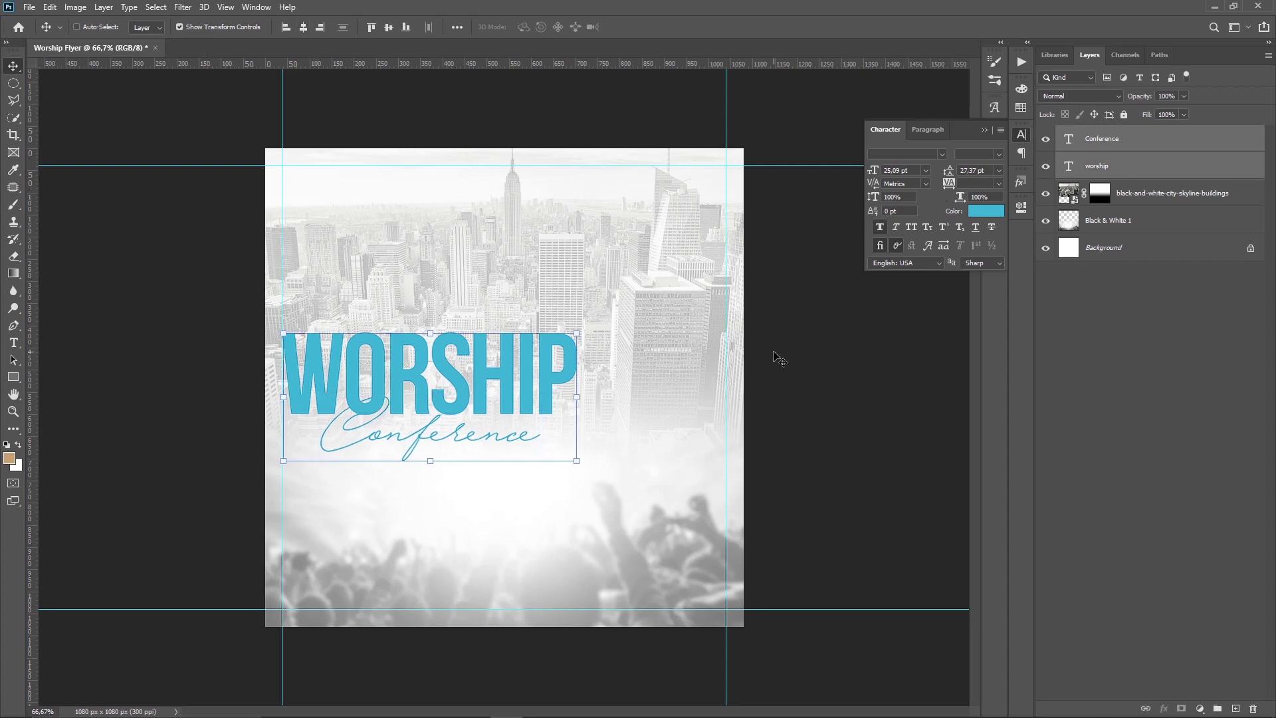
left_click(1076, 325)
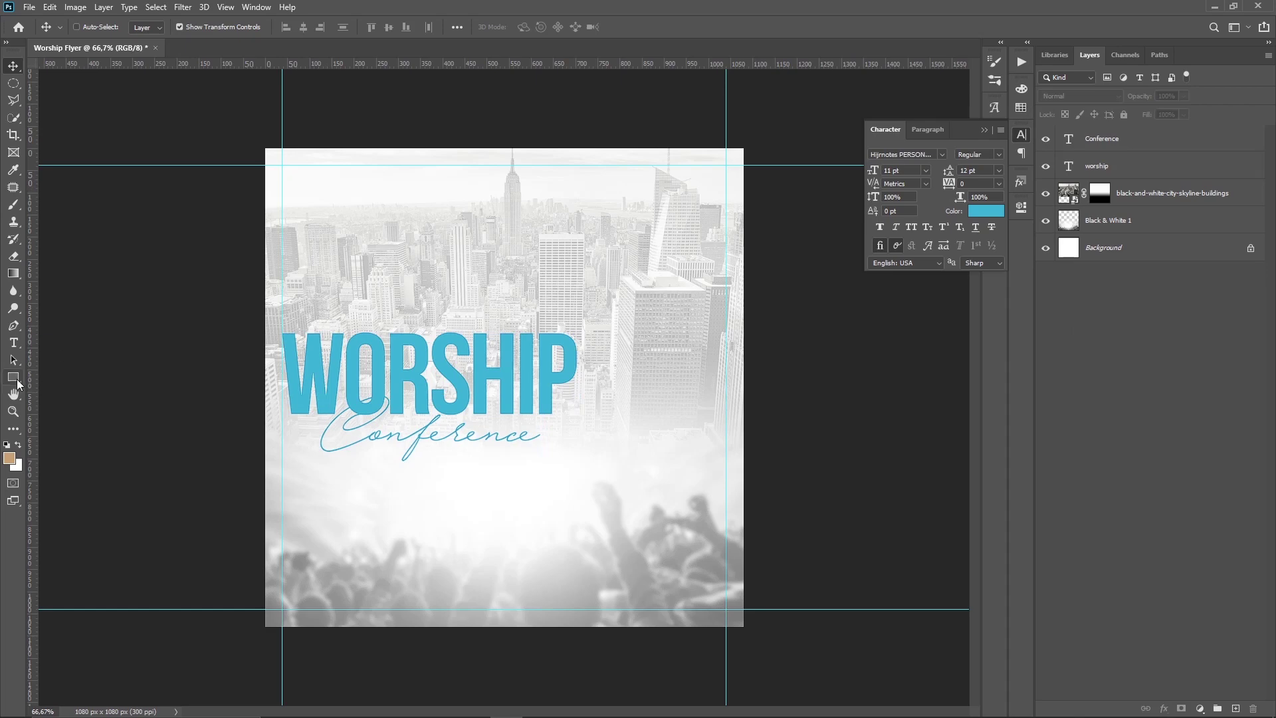
Draw a blue-filled rectangle band spanning the full width across the title area.
left_click(16, 380)
left_click_drag(257, 325, 763, 452)
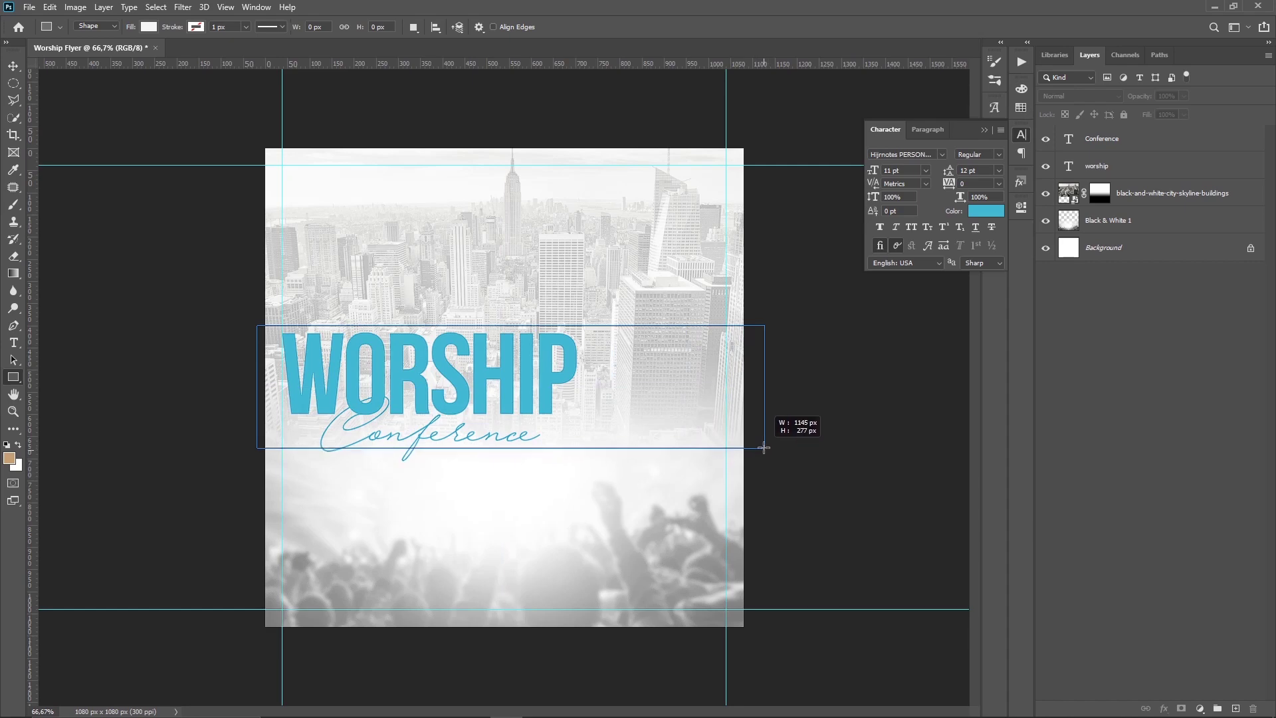
left_click_drag(764, 452, 772, 445)
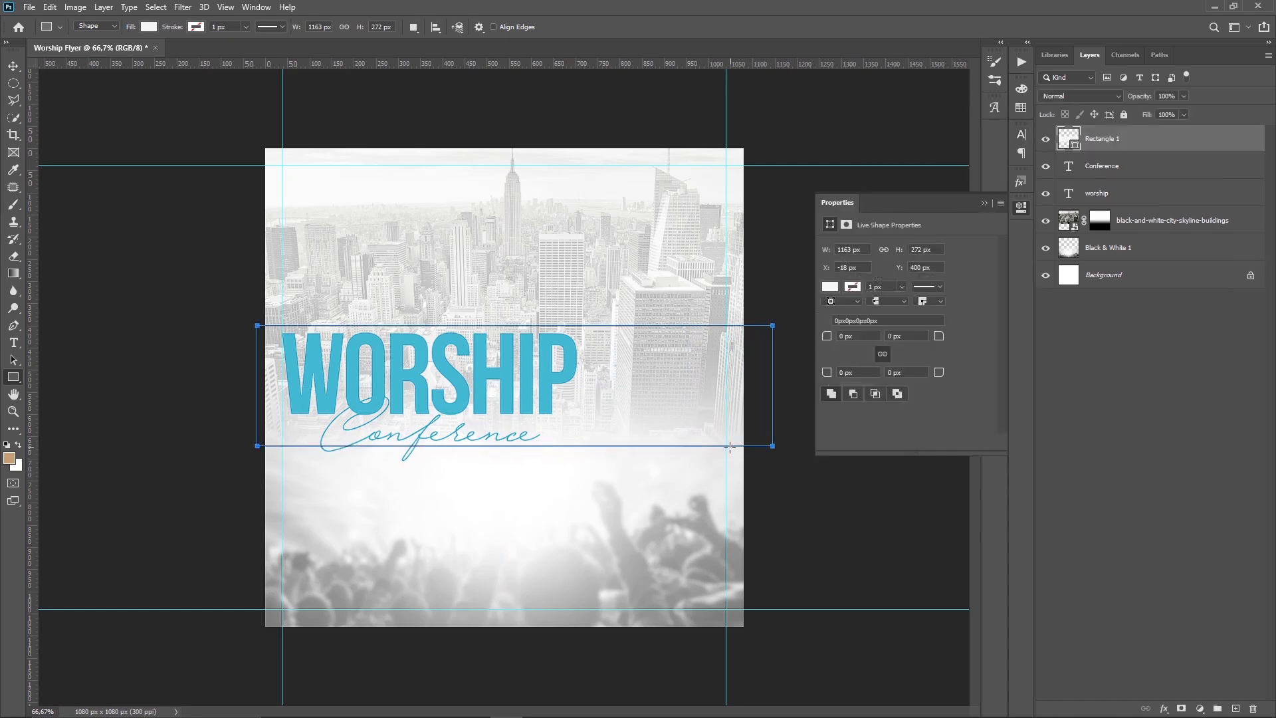
left_click(830, 286)
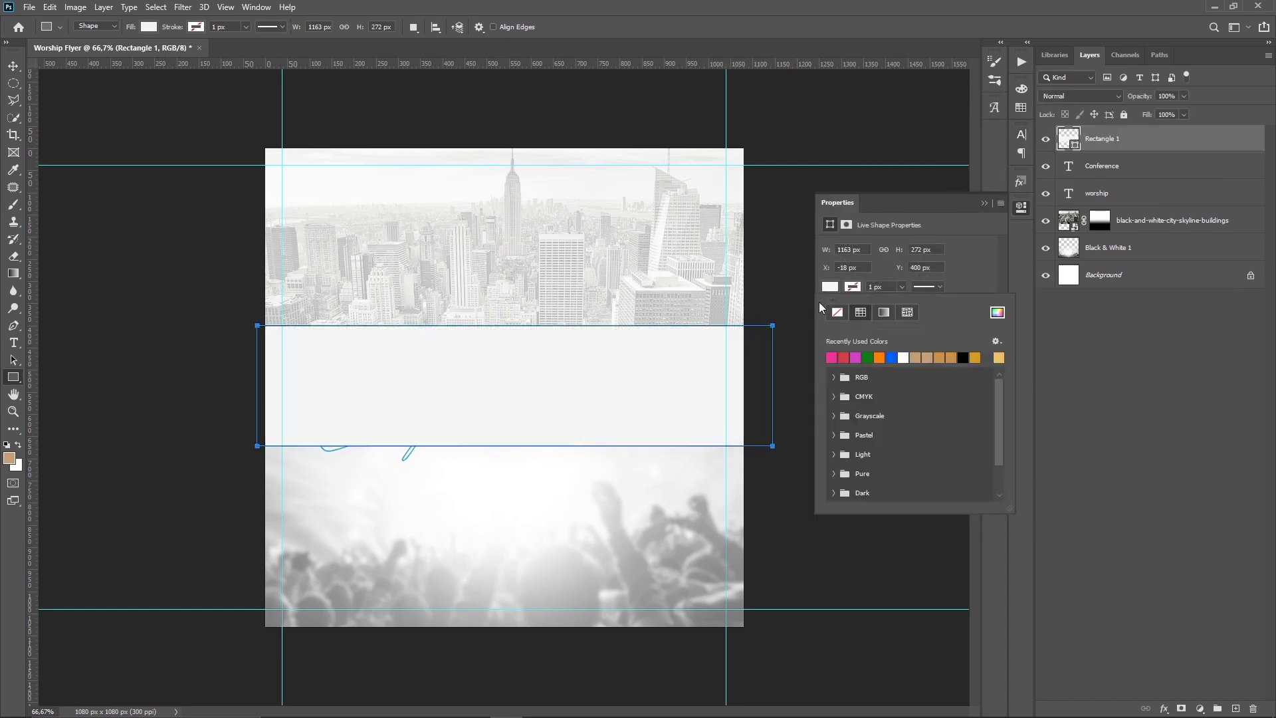
left_click(892, 358)
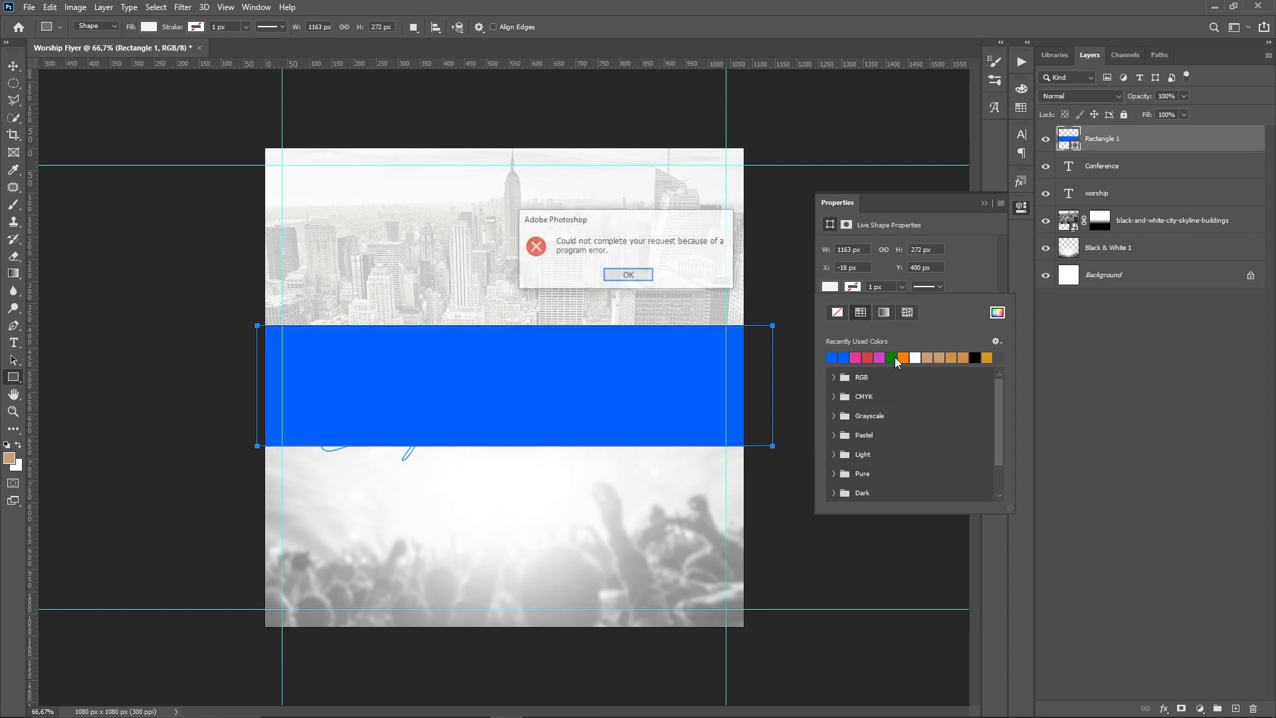
left_click(628, 275)
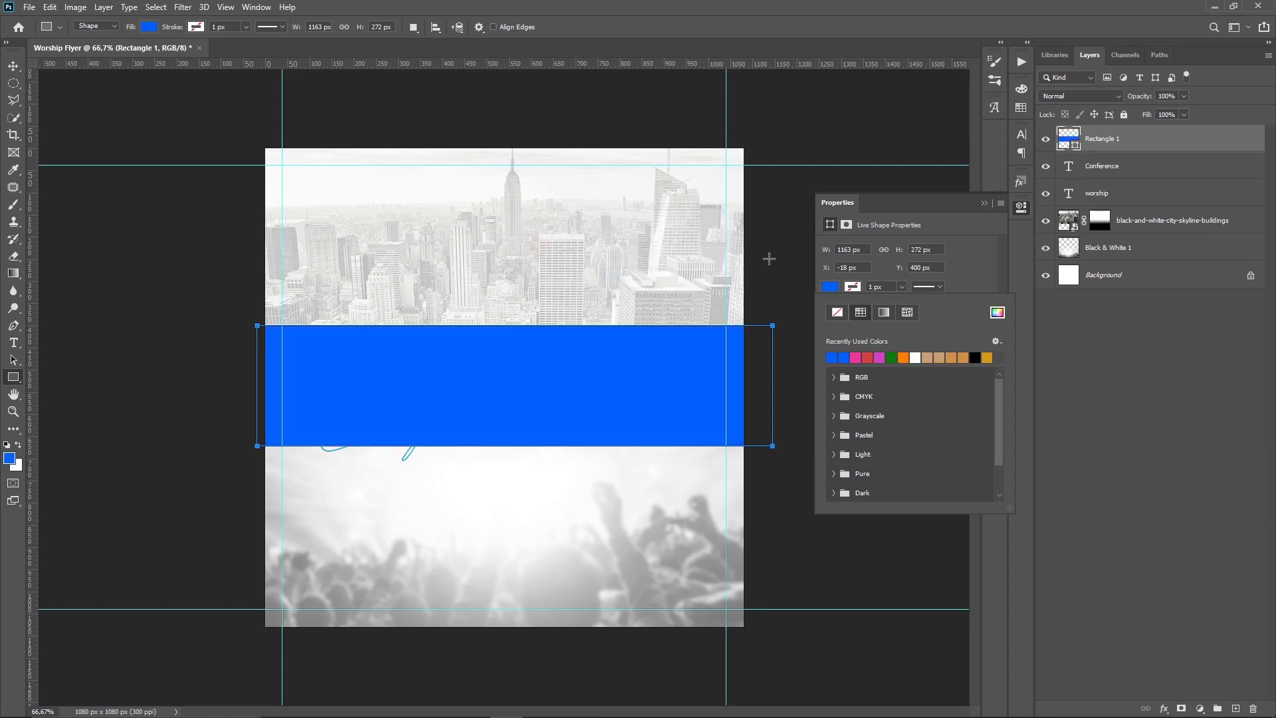
left_click(991, 203)
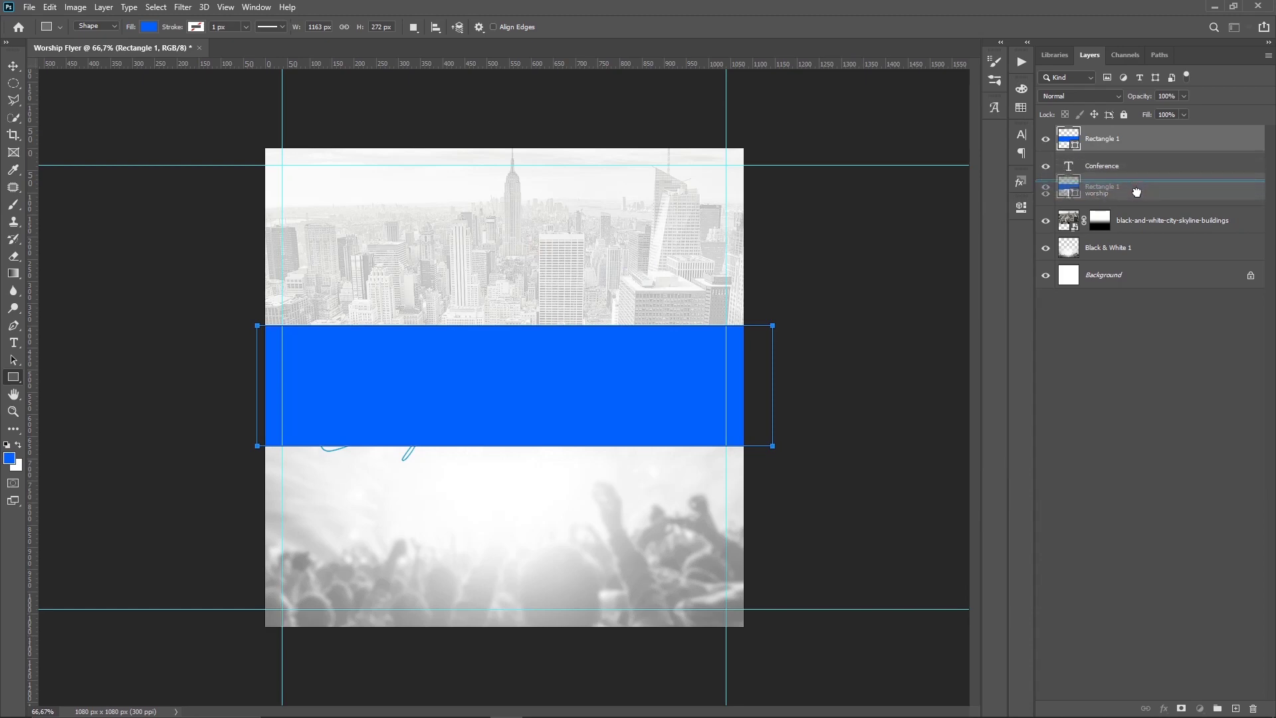
Move the blue band beneath the text layers and select both WORSHIP and Conference.
left_click_drag(1133, 162, 1133, 203)
key("v")
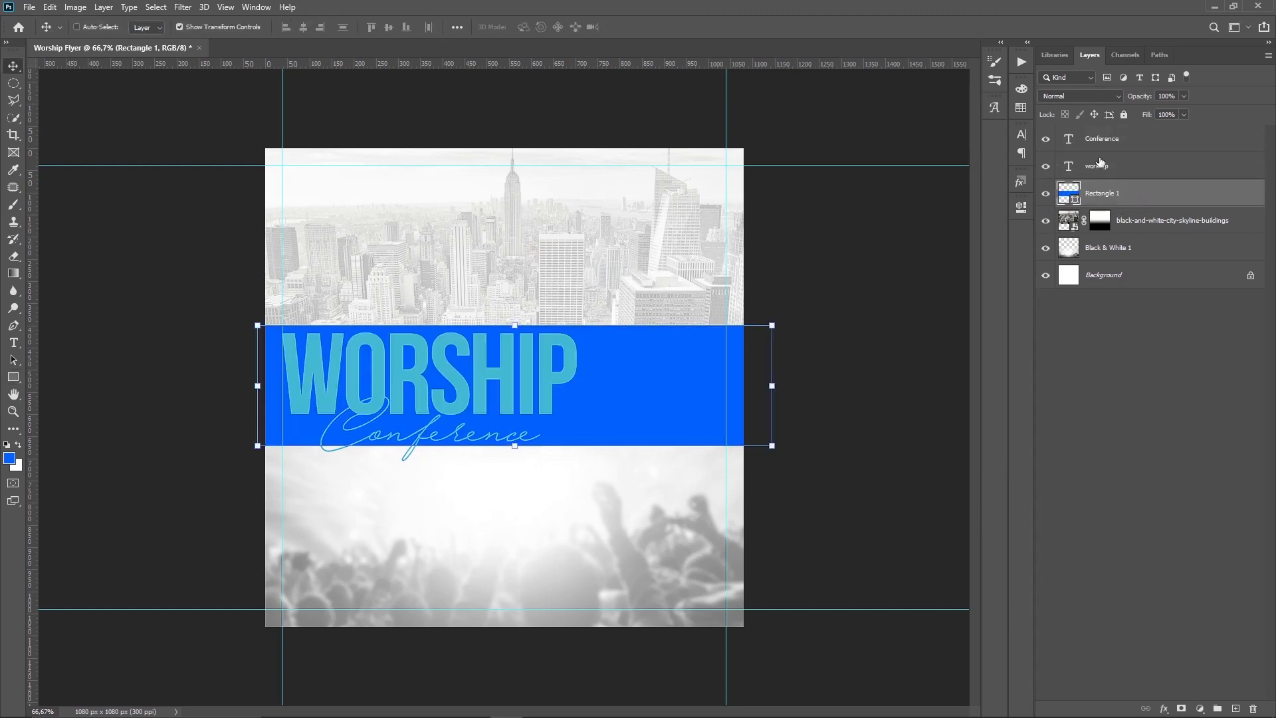
left_click(1124, 166)
left_click(1124, 138, "shift")
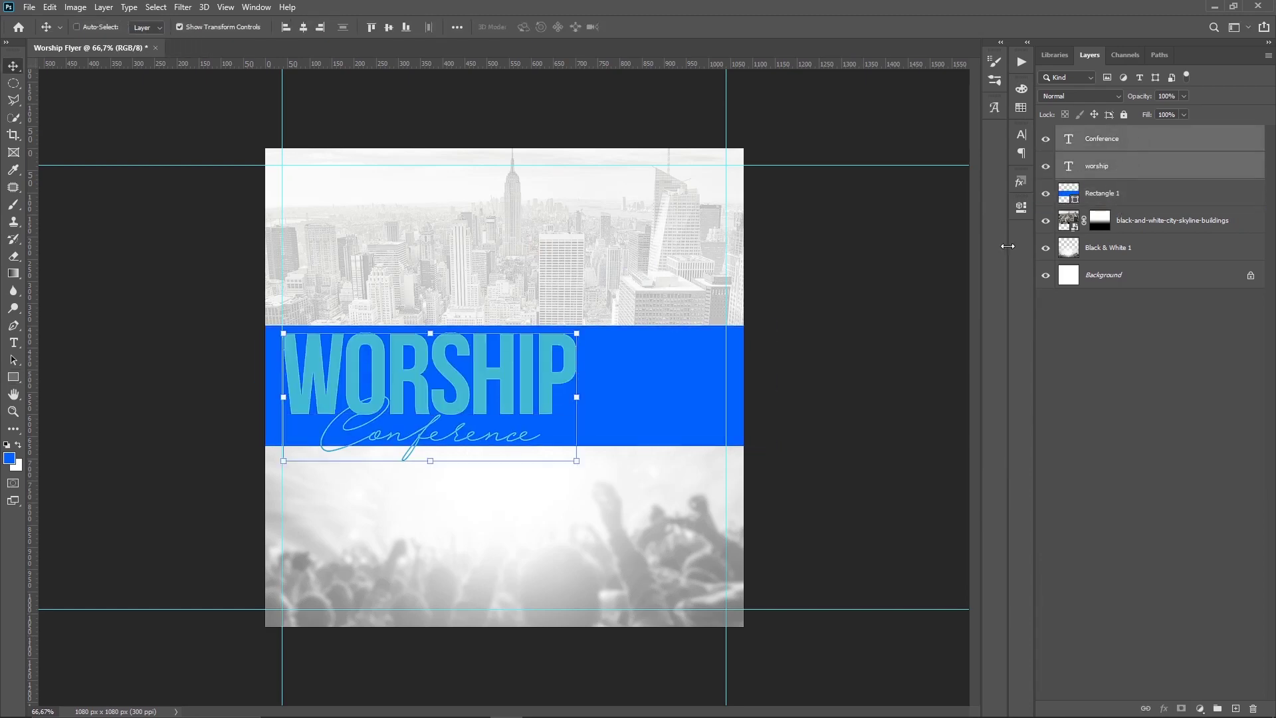
Try setting both selected text layers to white (ffffff) in the Character colour picker.
left_click(1024, 136)
left_click(984, 206)
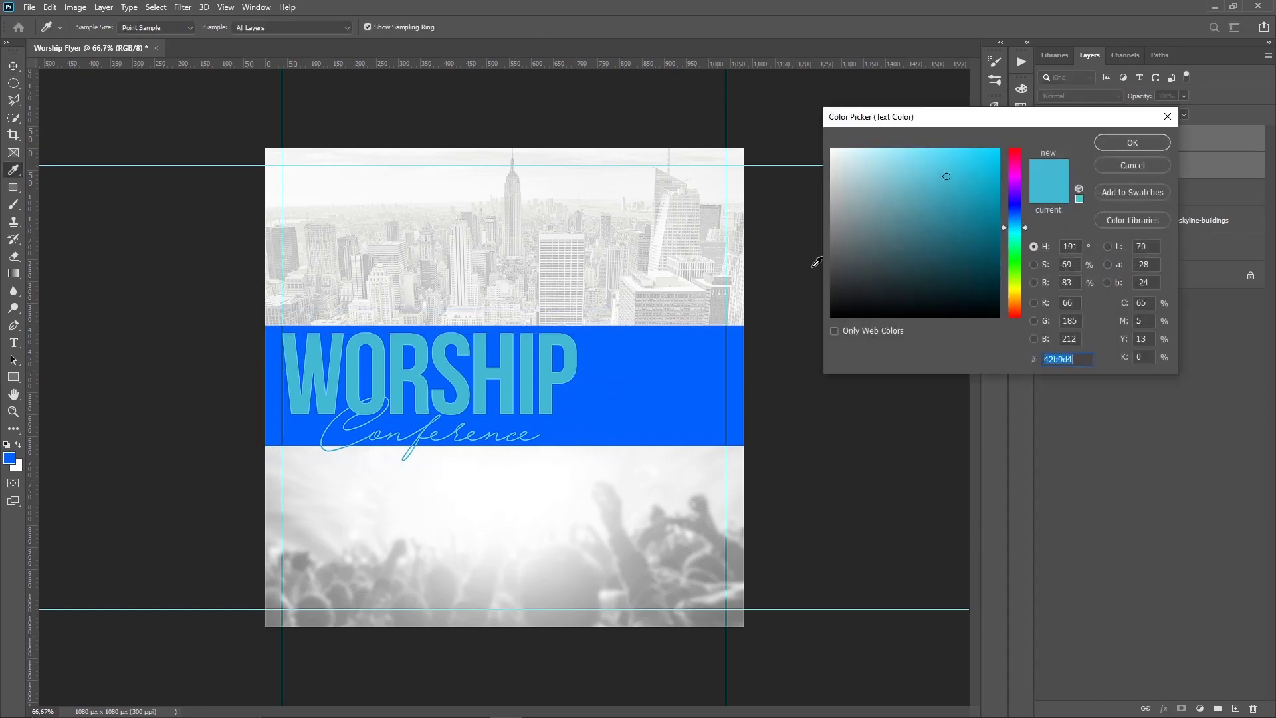
type("ffffff")
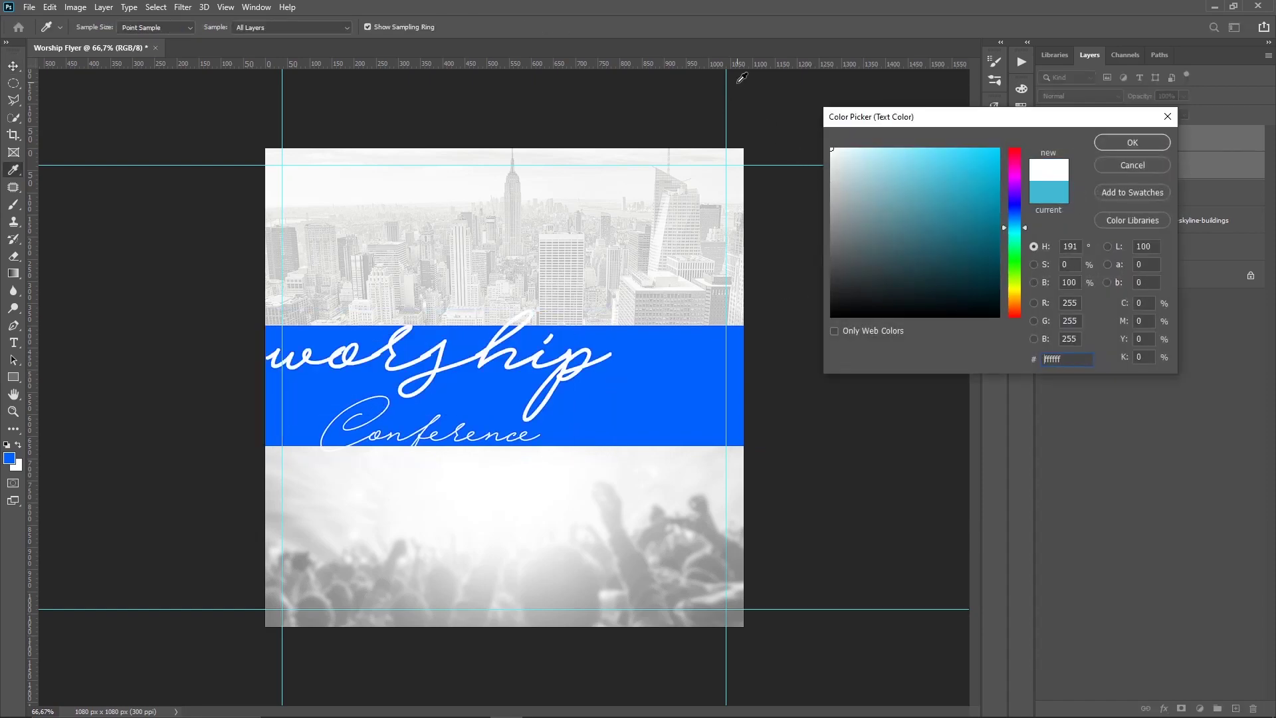
left_click(1110, 171)
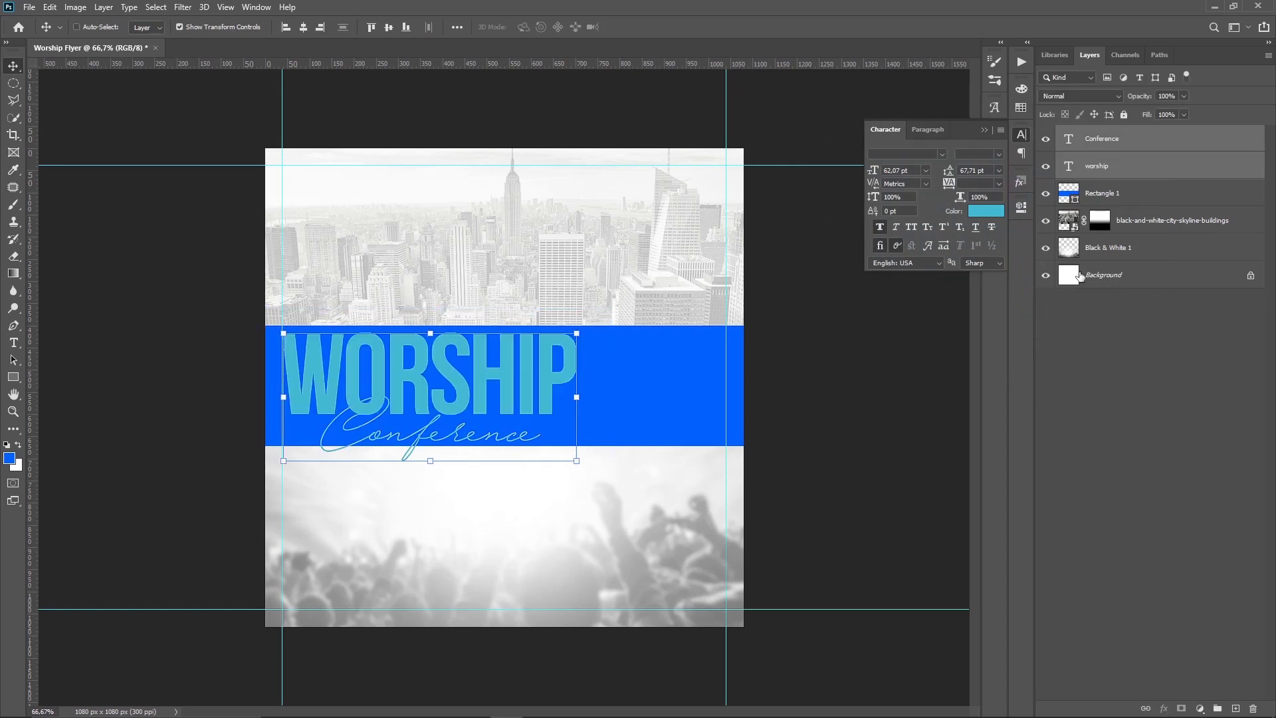
left_click(980, 212)
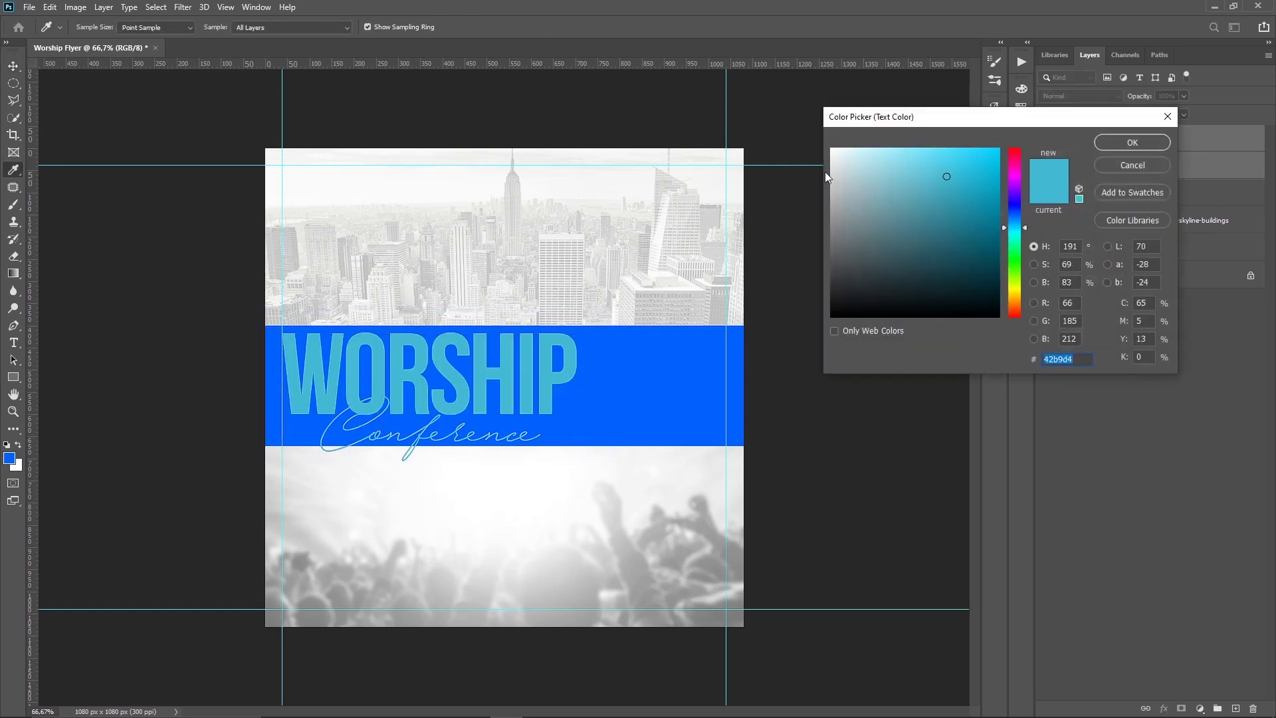
left_click_drag(834, 160, 826, 135)
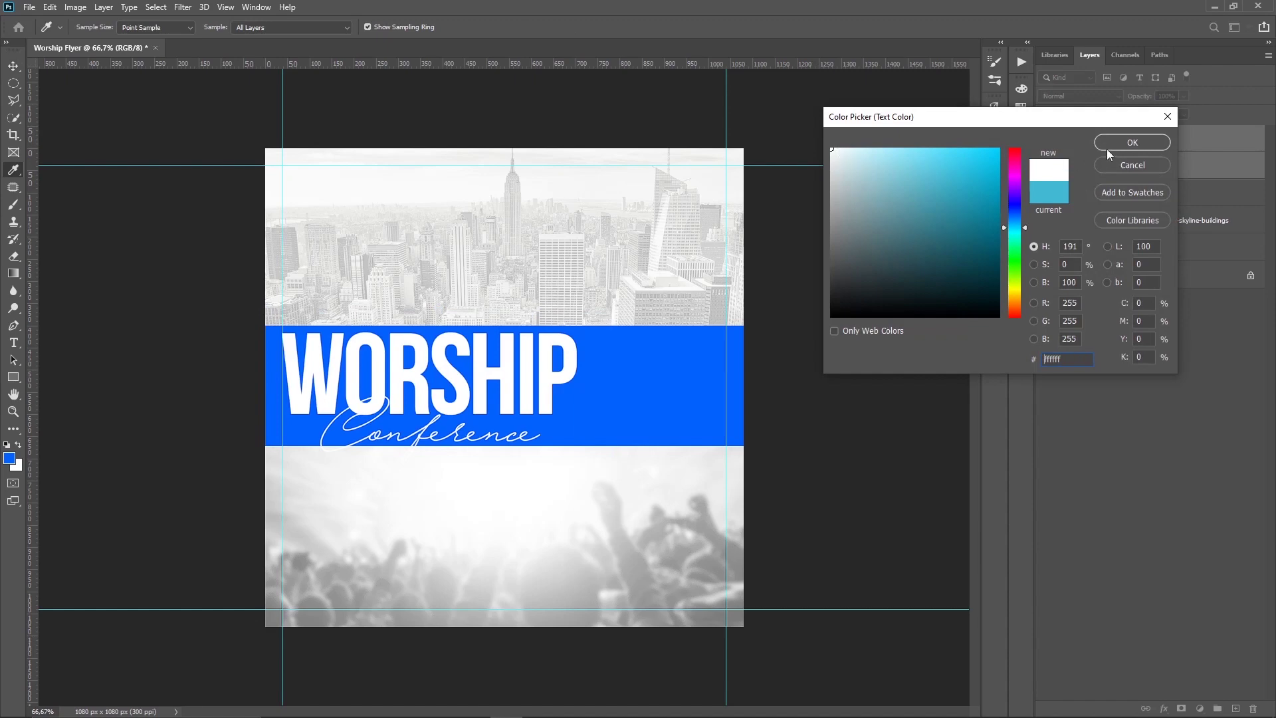
left_click(1130, 143)
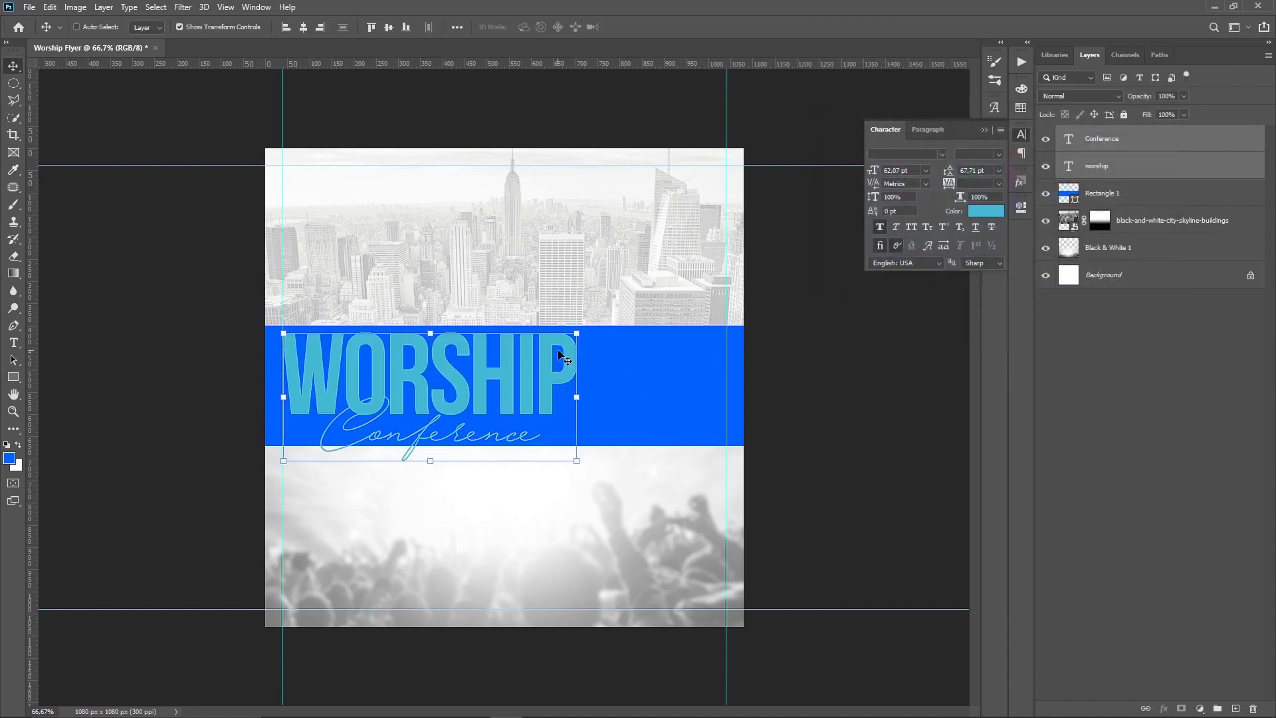
left_click(1070, 390)
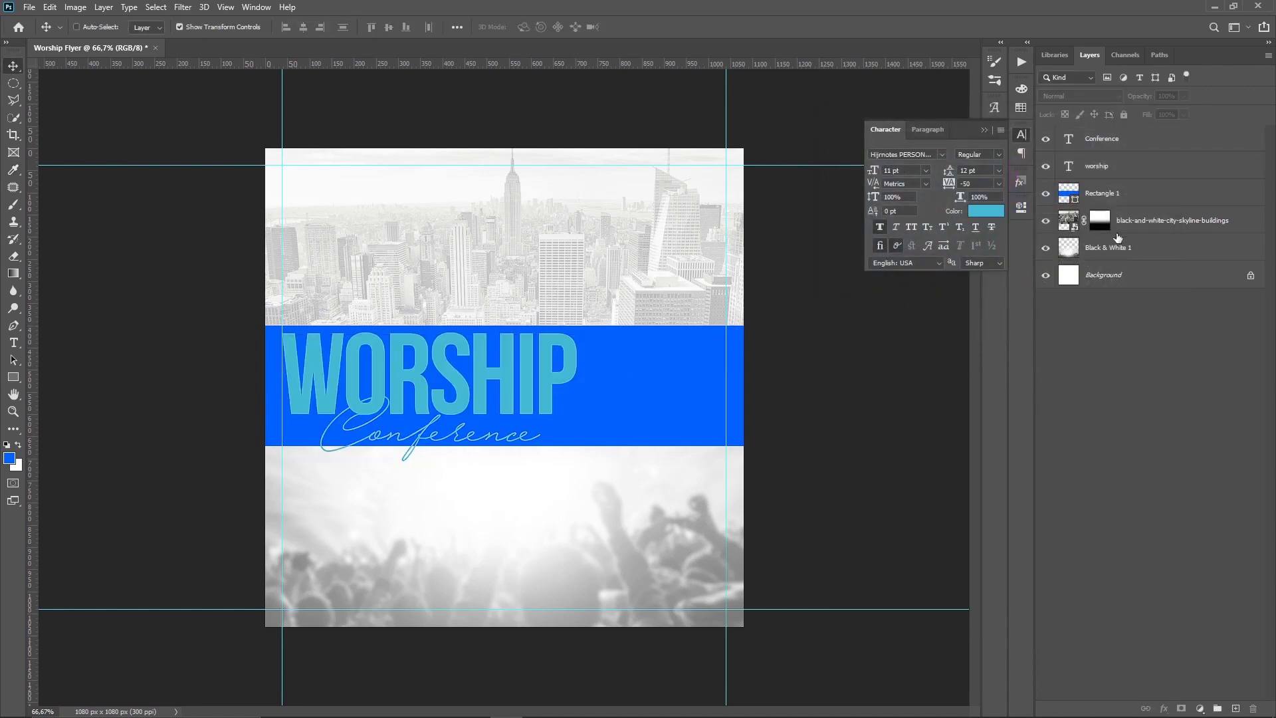
Set the Conference text, then the WORSHIP text, to colour ffffff.
left_click(1110, 147)
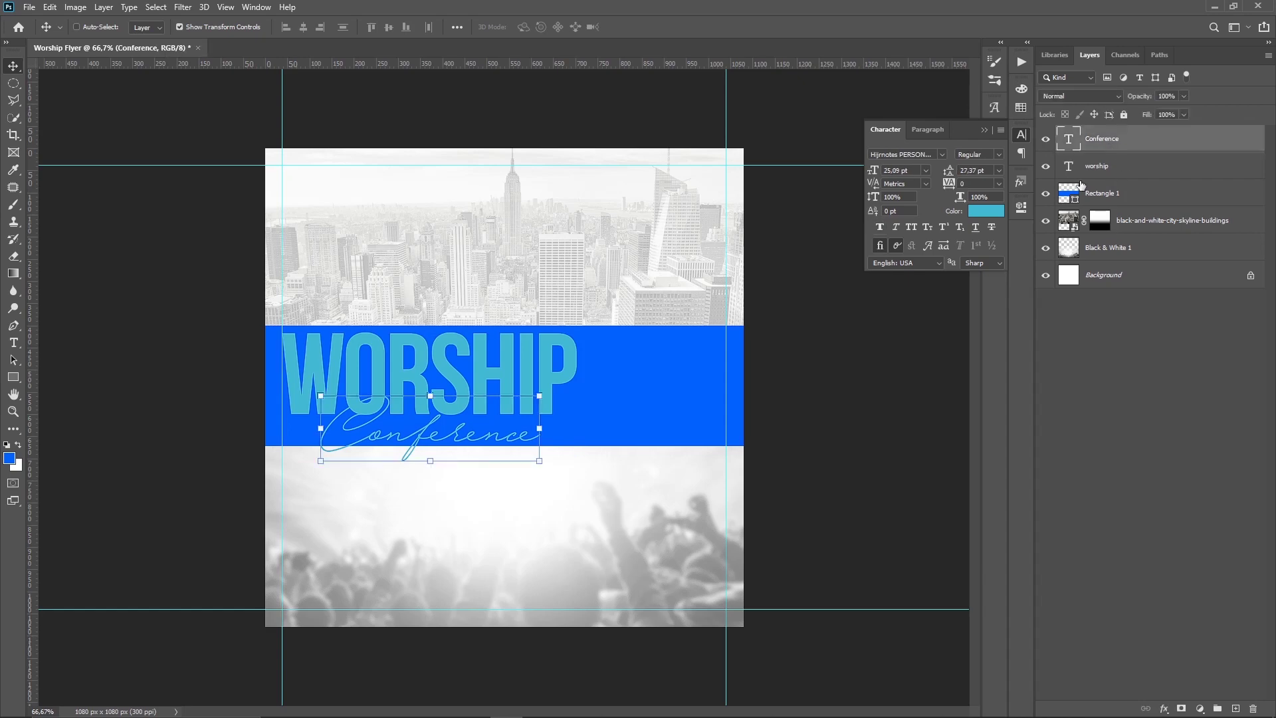
left_click(998, 210)
type("ffffff")
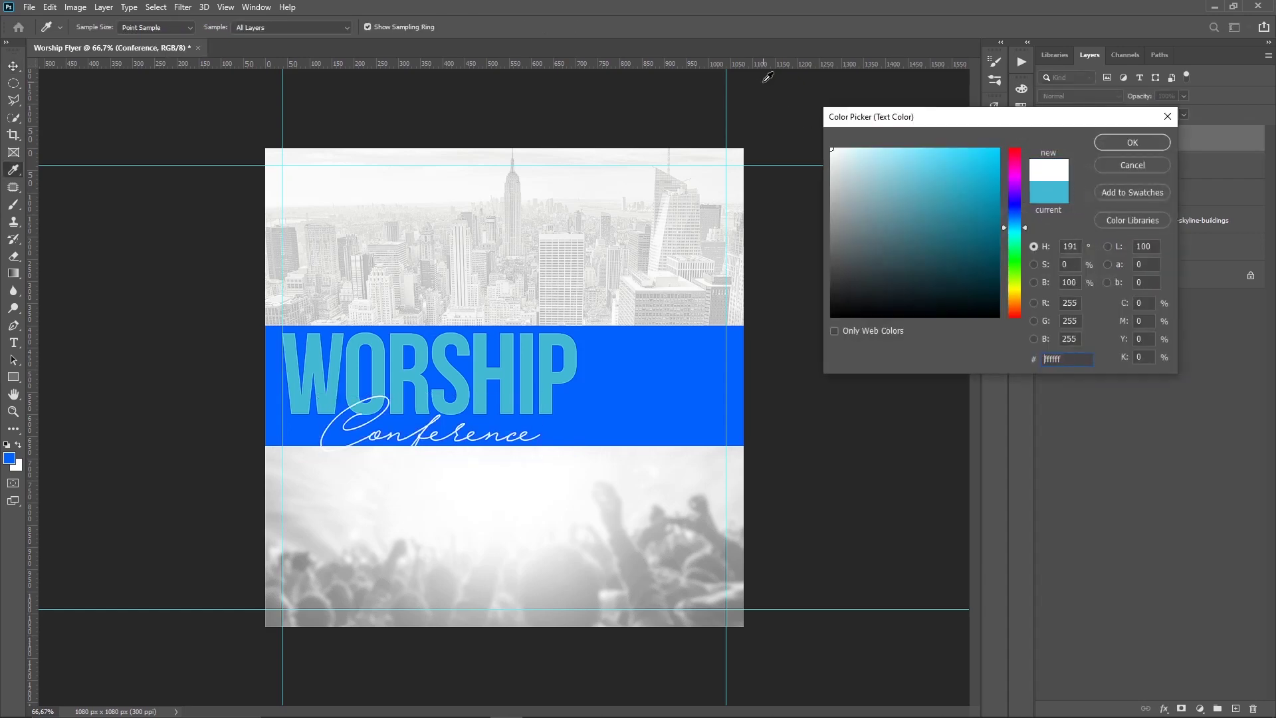
key("Return")
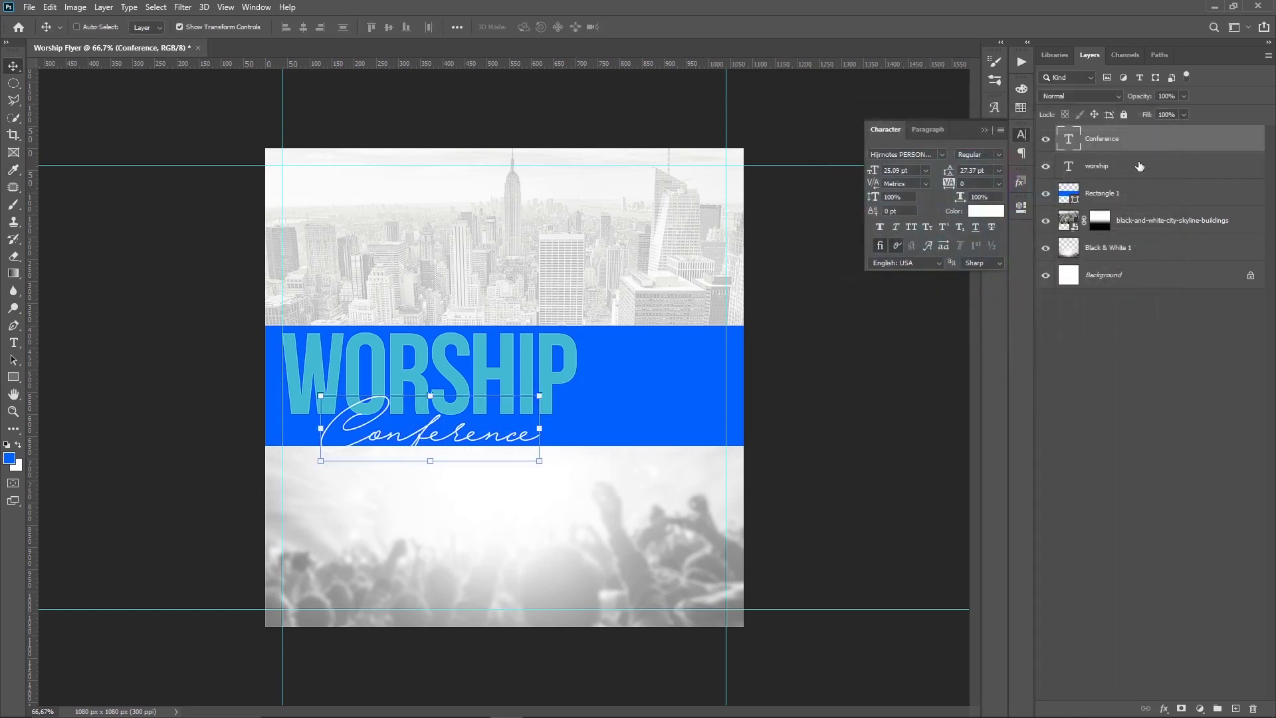
left_click(1124, 174)
left_click(986, 211)
type("ffffff")
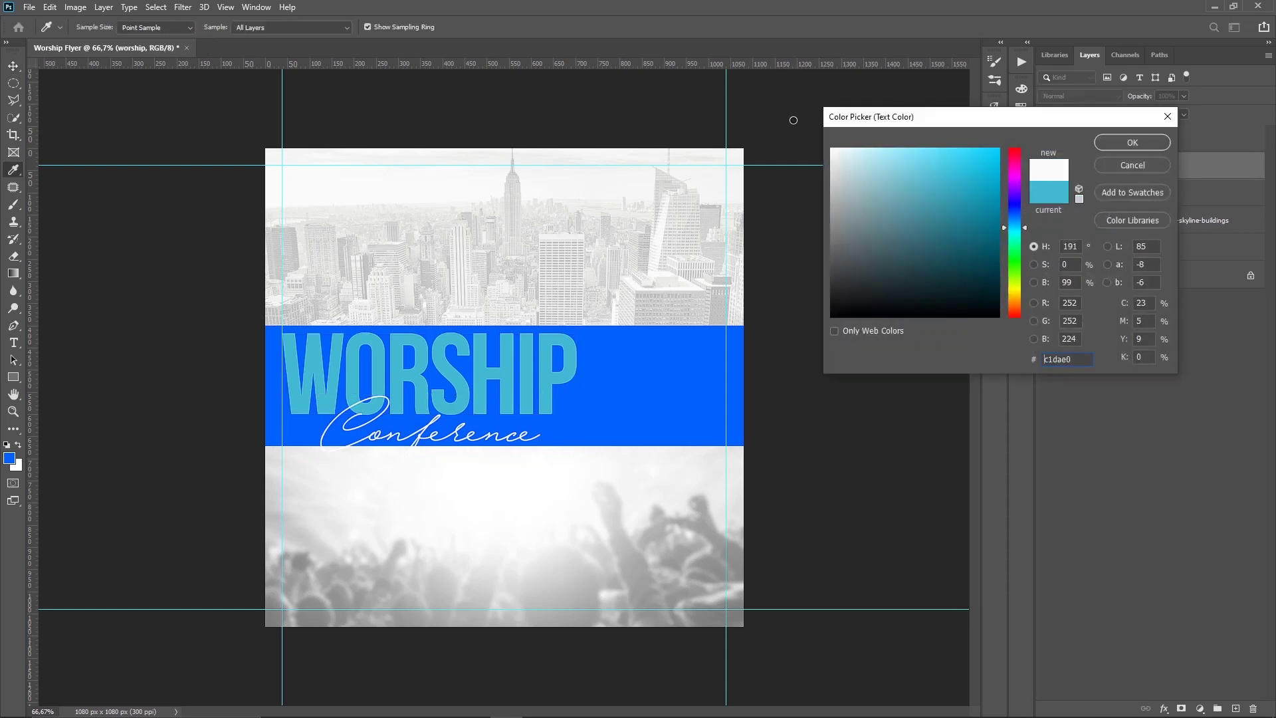
key("Return")
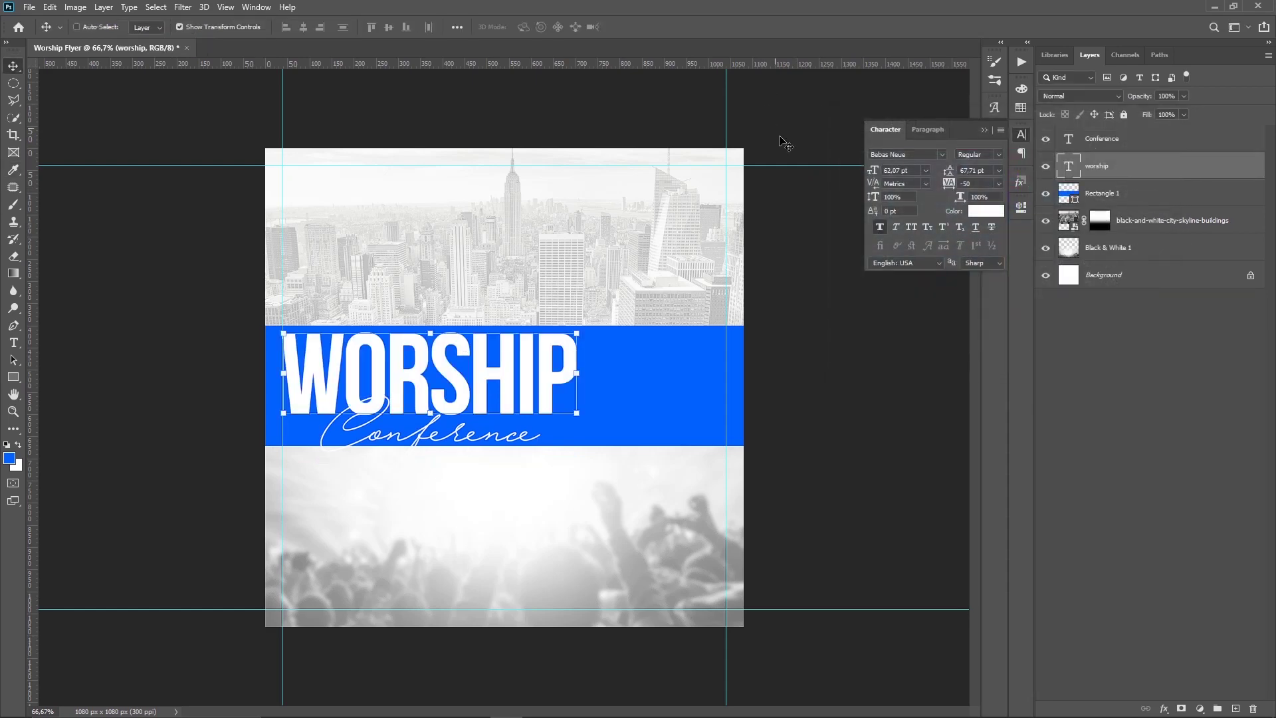
Remove Faux Bold from WORSHIP and shrink Conference, nudging both text layers up.
left_click(881, 227)
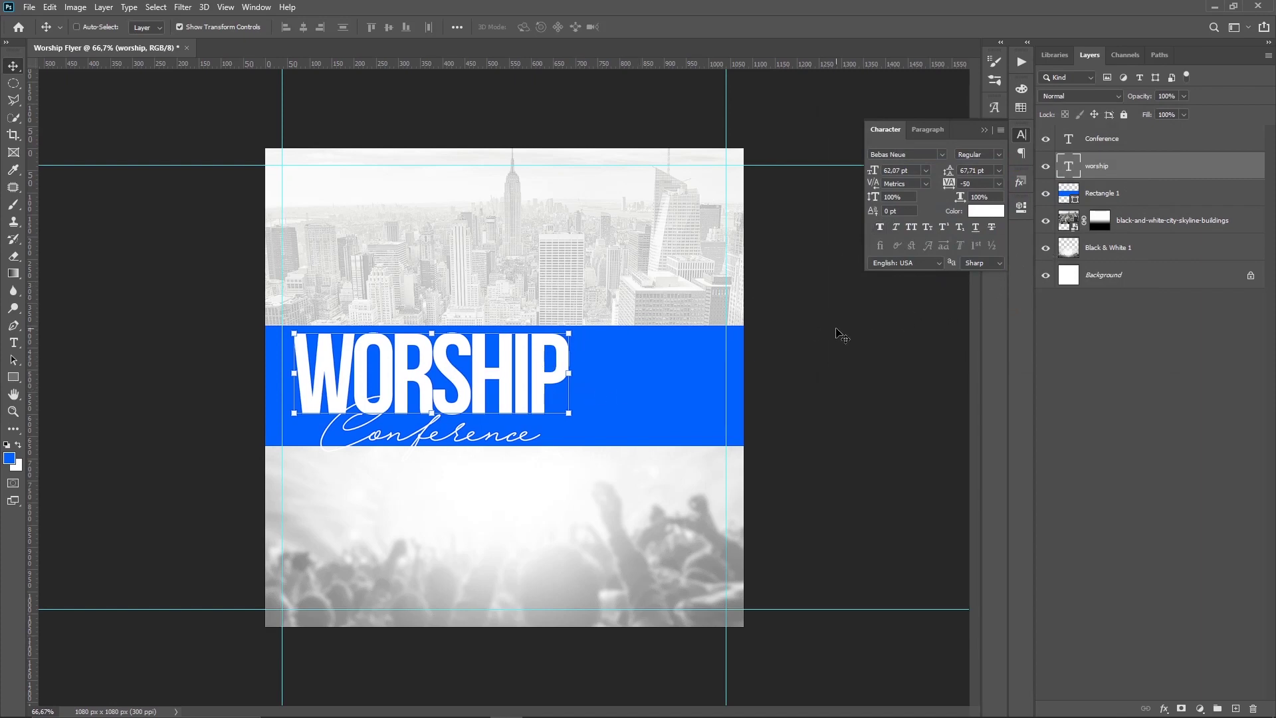
key("Up")
key("Up")
key("Up")
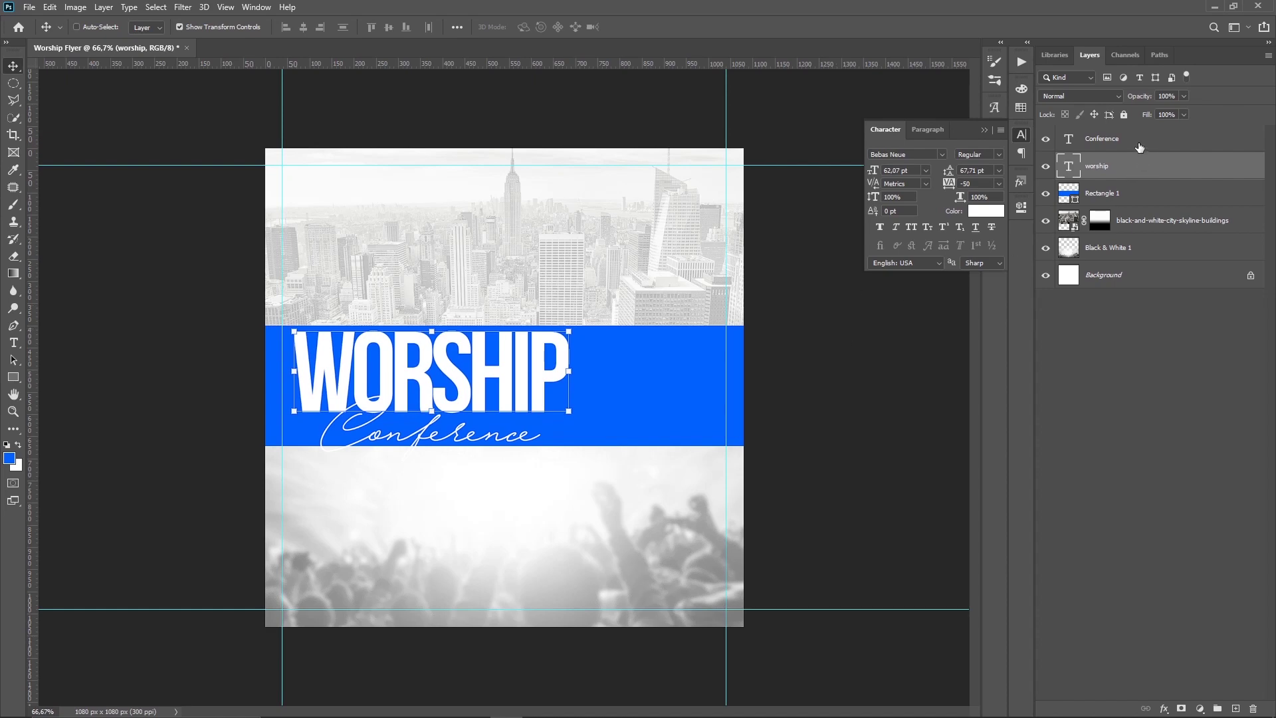
left_click(1139, 142)
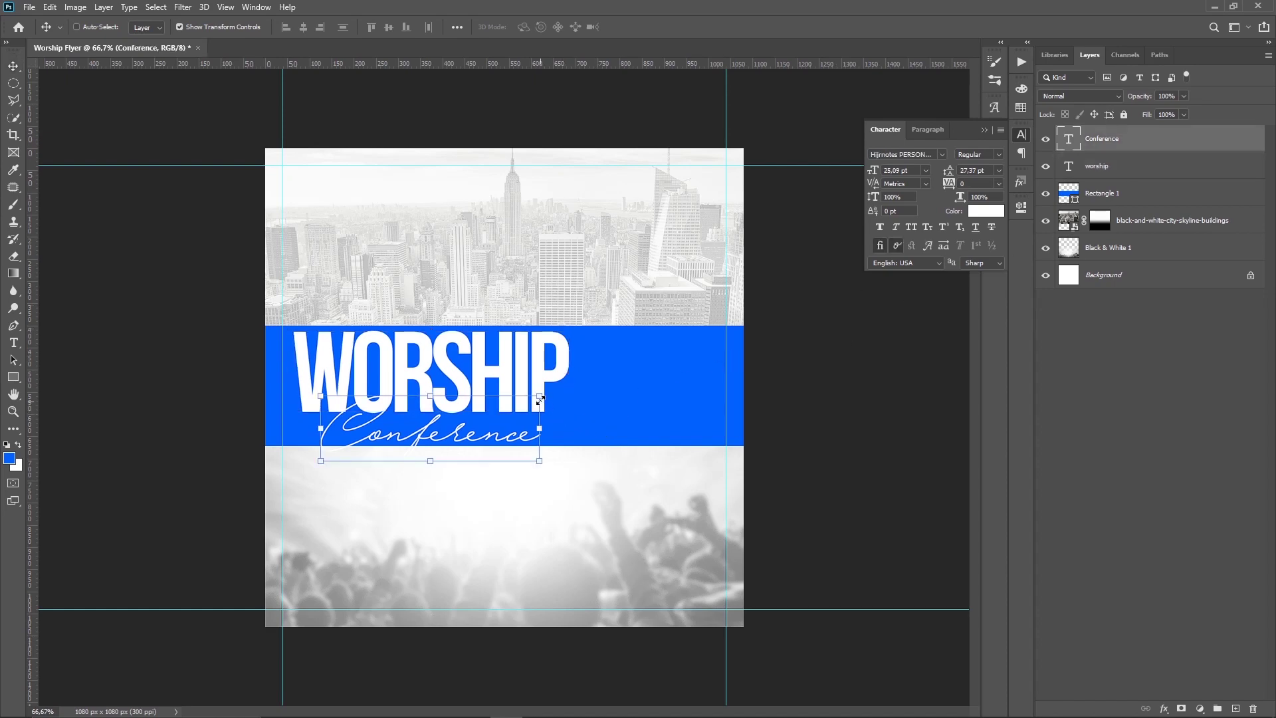
left_click_drag(539, 399, 519, 388)
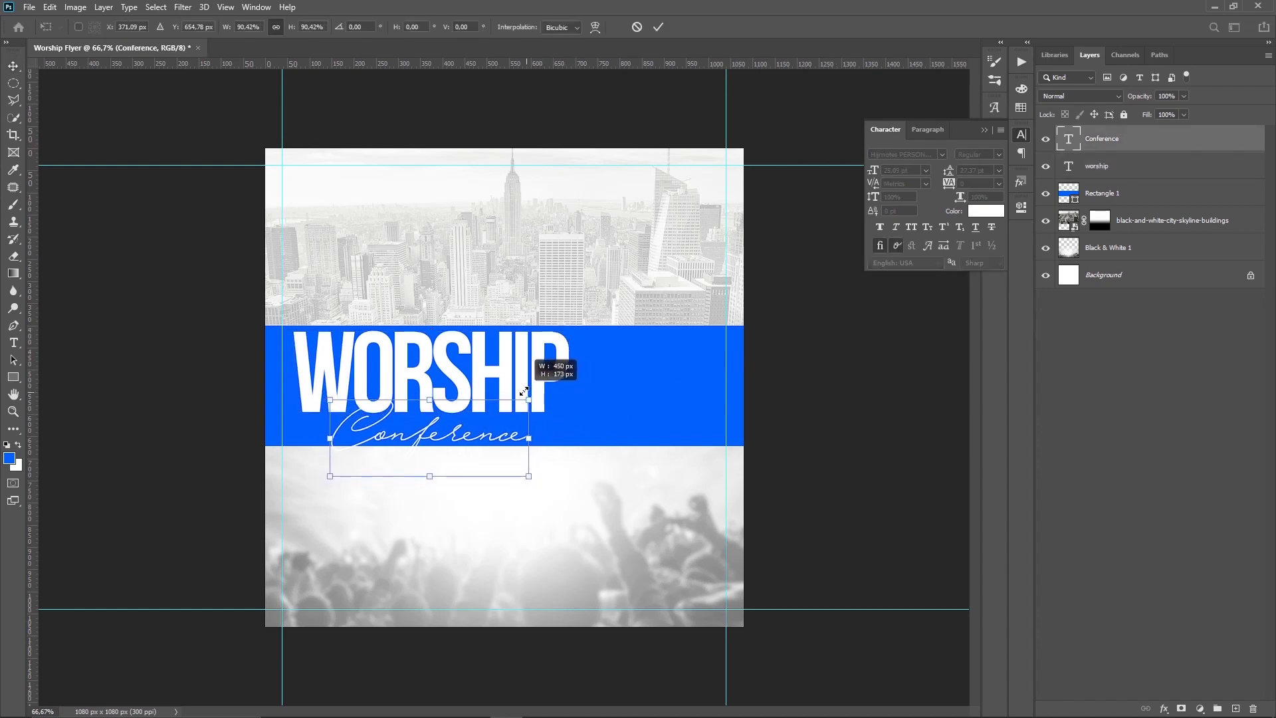
key("Return")
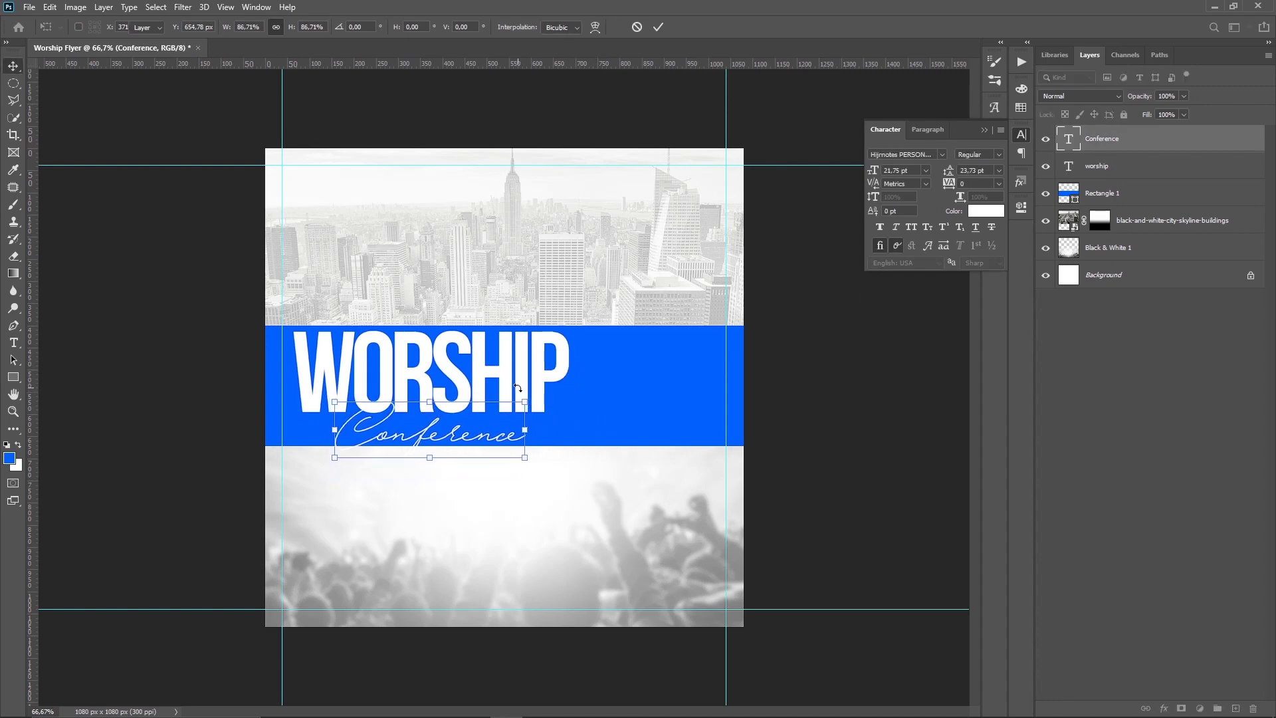
key("Up")
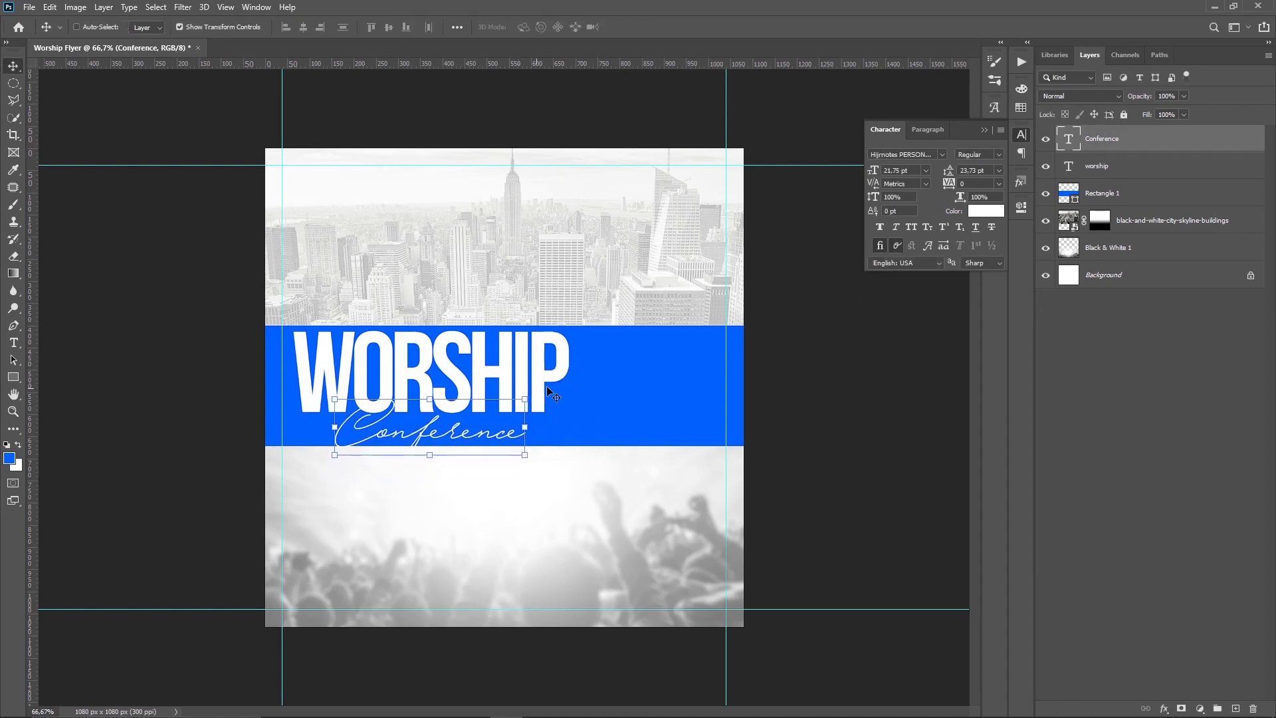
Centre Conference horizontally under WORSHIP.
left_click(1155, 166, "shift")
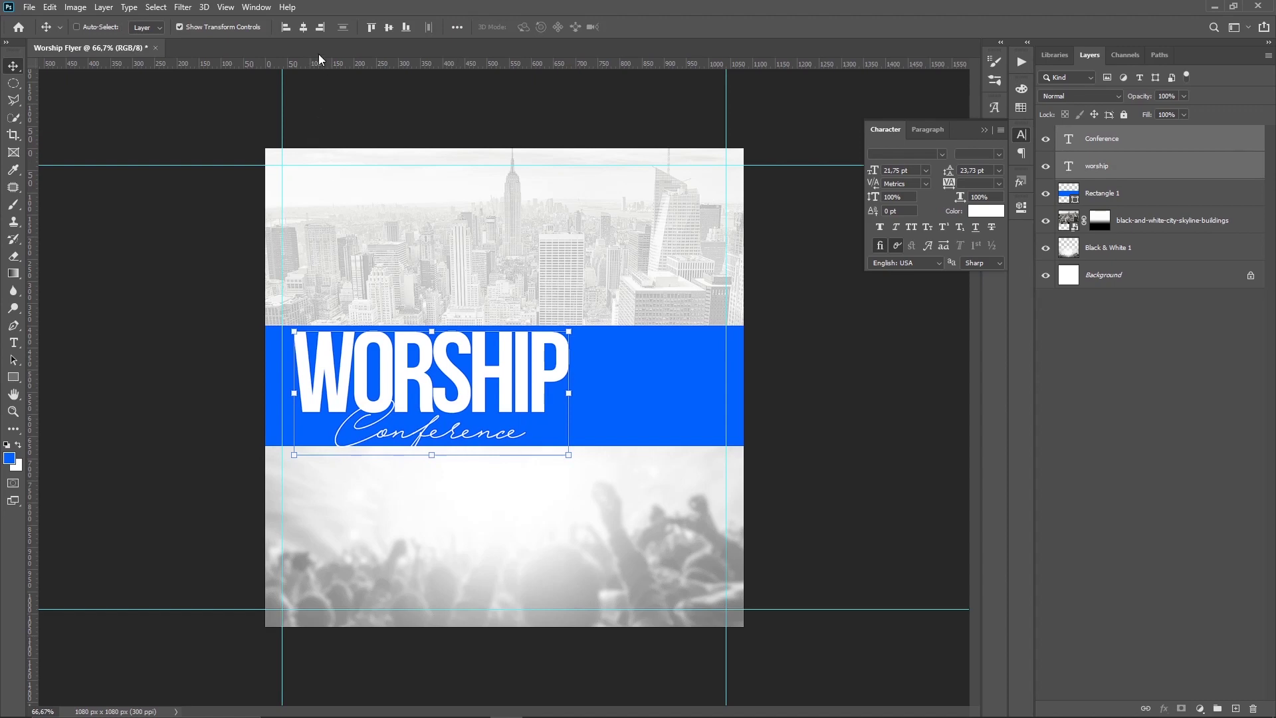
left_click(304, 27)
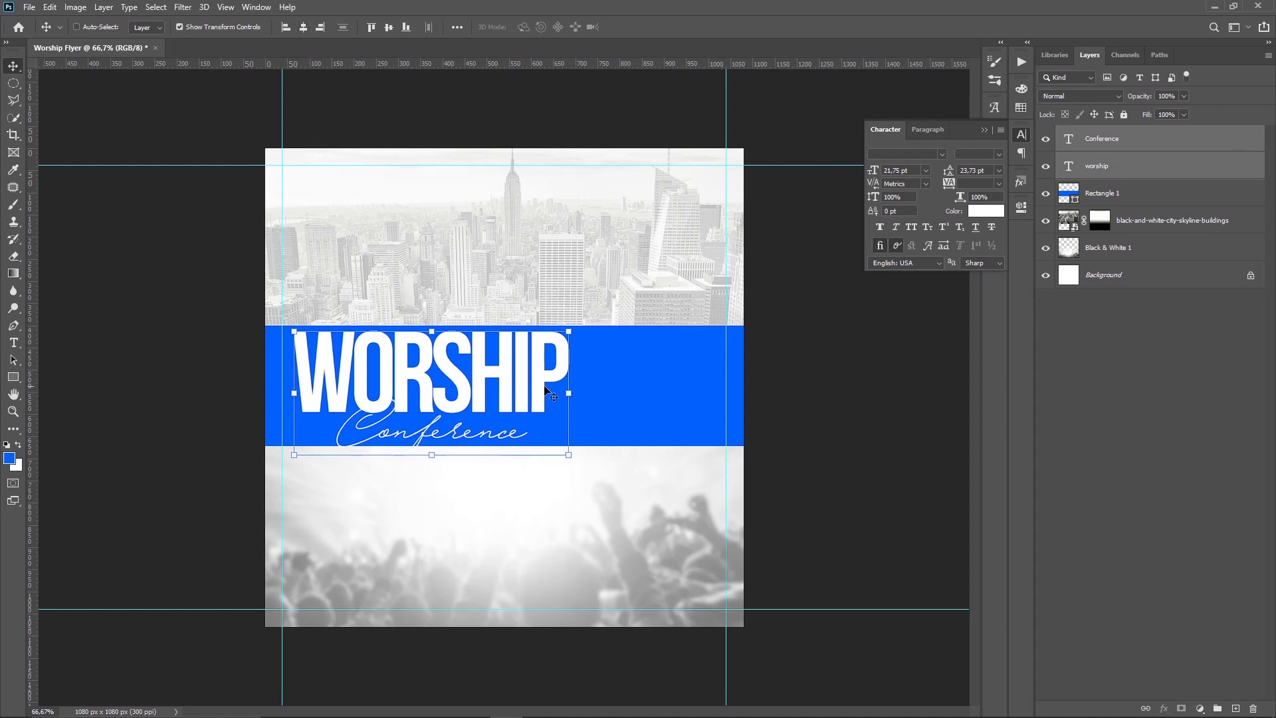
left_click(1066, 386)
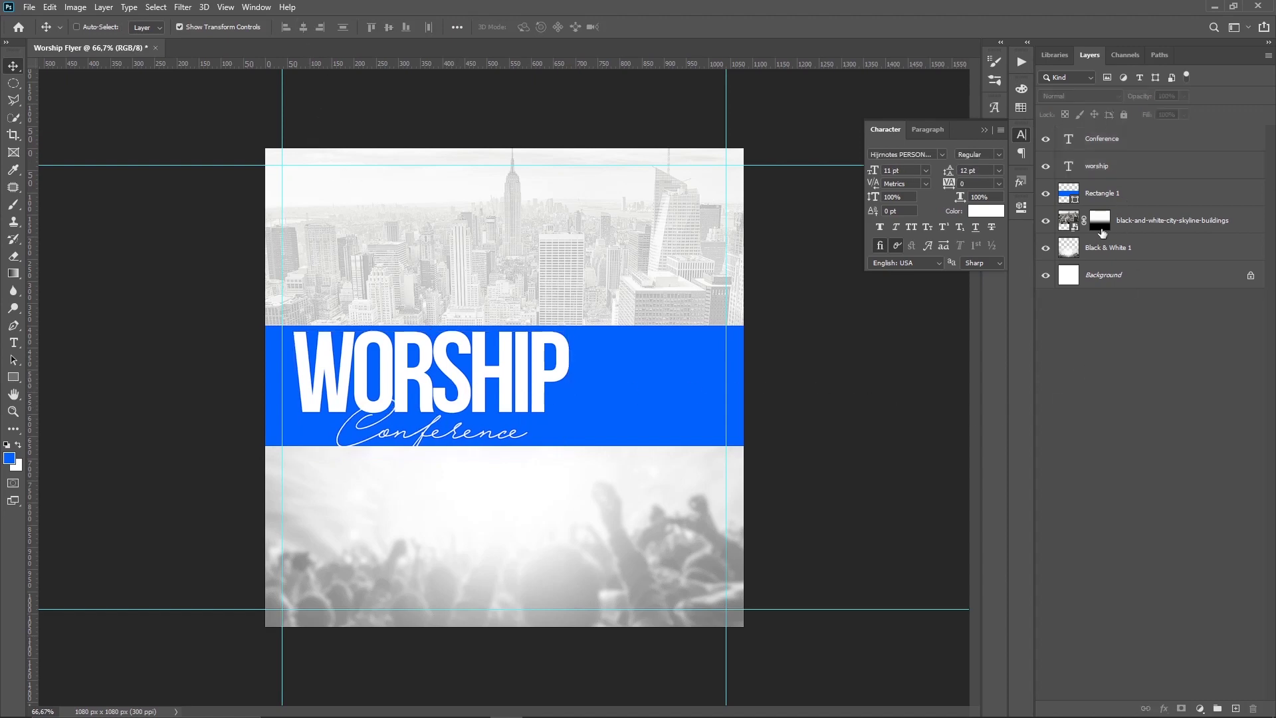
Extend the blue band's bottom edge downward and shift the band up slightly.
left_click(1110, 200)
left_click(515, 446)
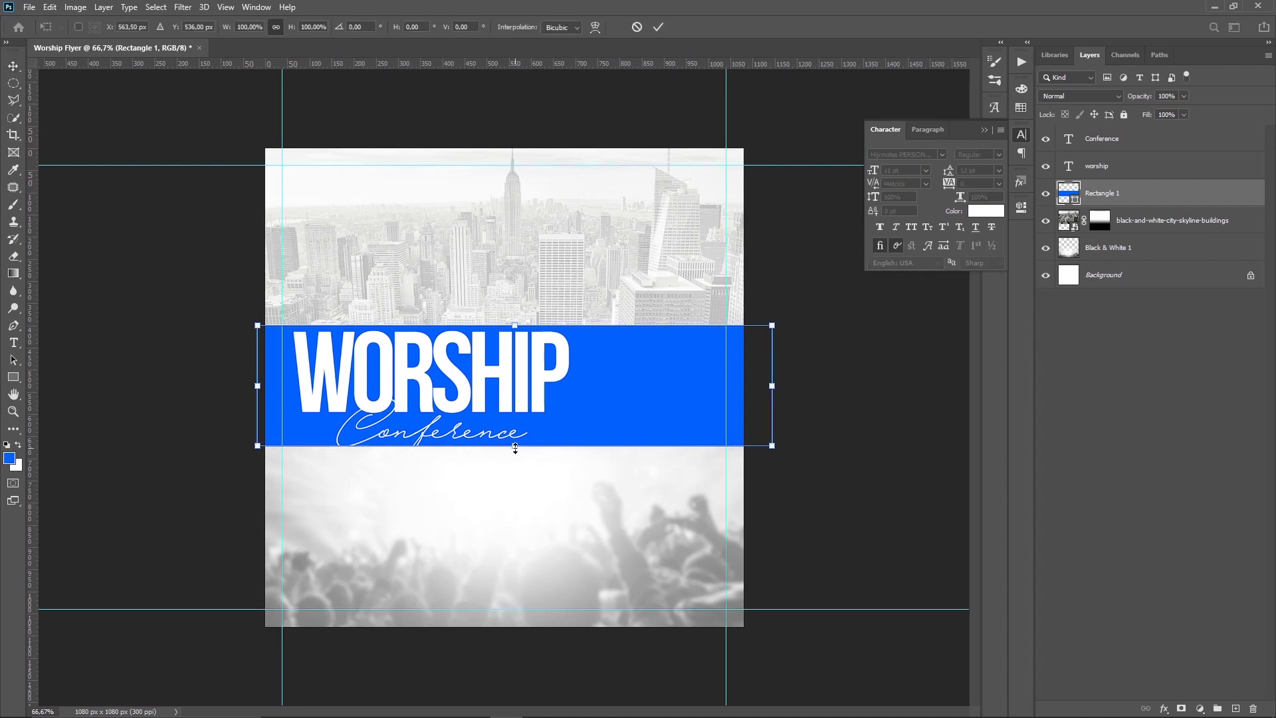
left_click_drag(515, 448, 520, 464)
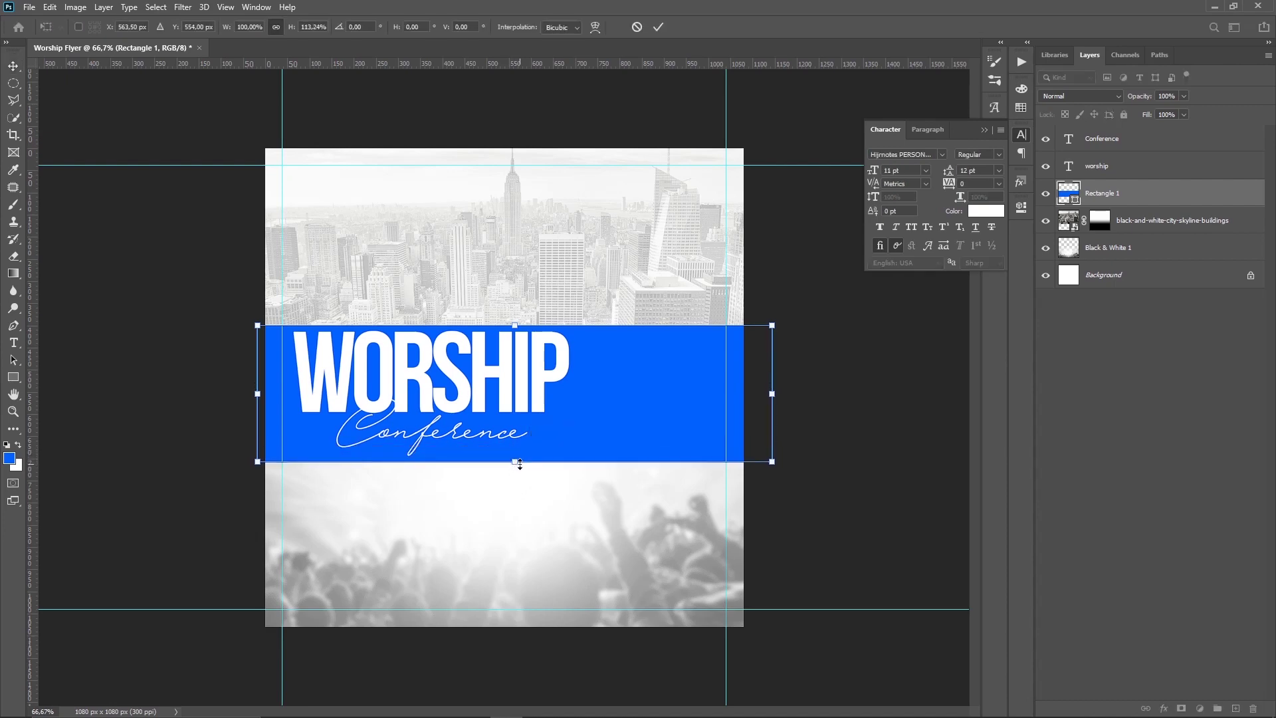
key("Return")
left_click_drag(613, 432, 614, 427)
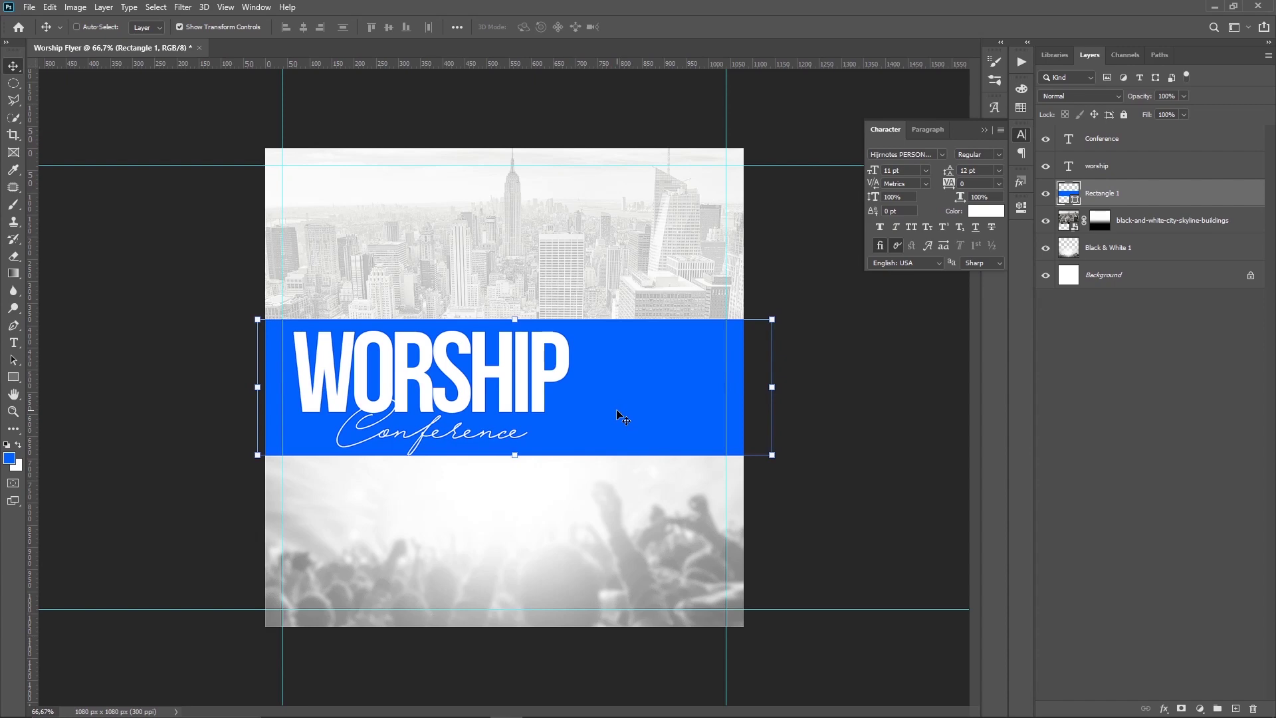
In Bridge, open Models > b man and drag the grey-suit business woman toward Photoshop.
left_click(1084, 342)
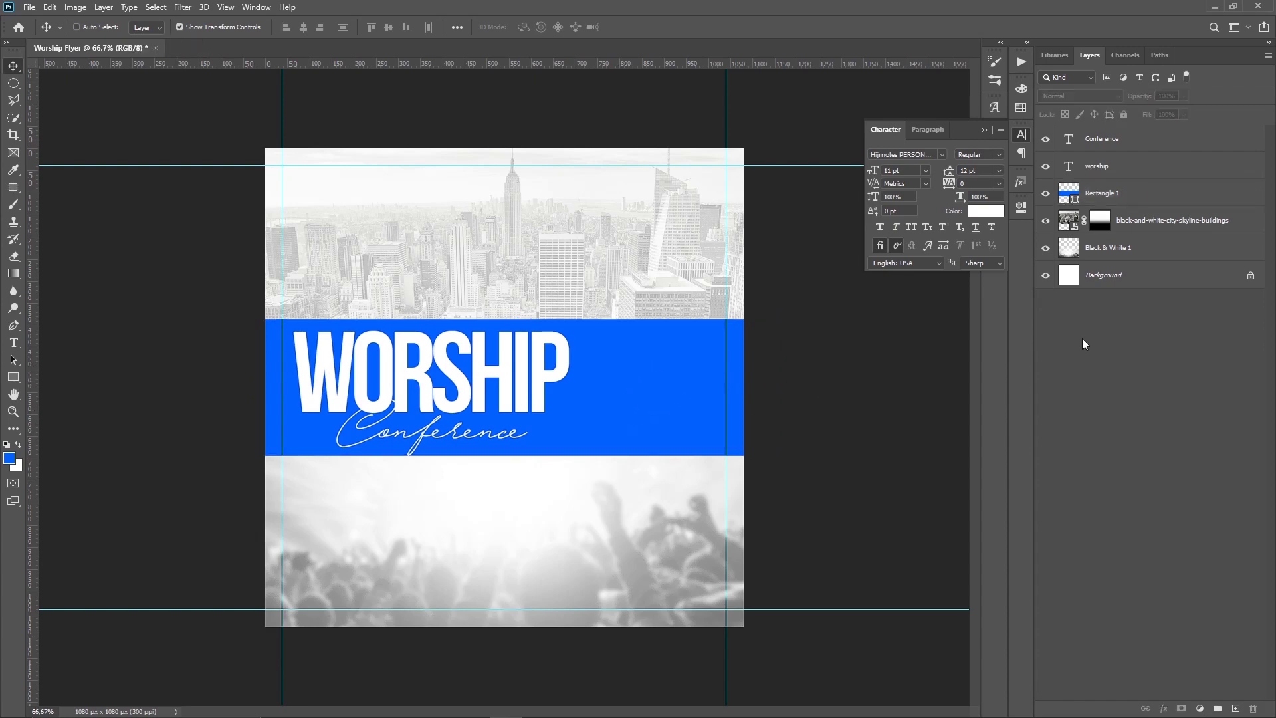
key("alt+Tab")
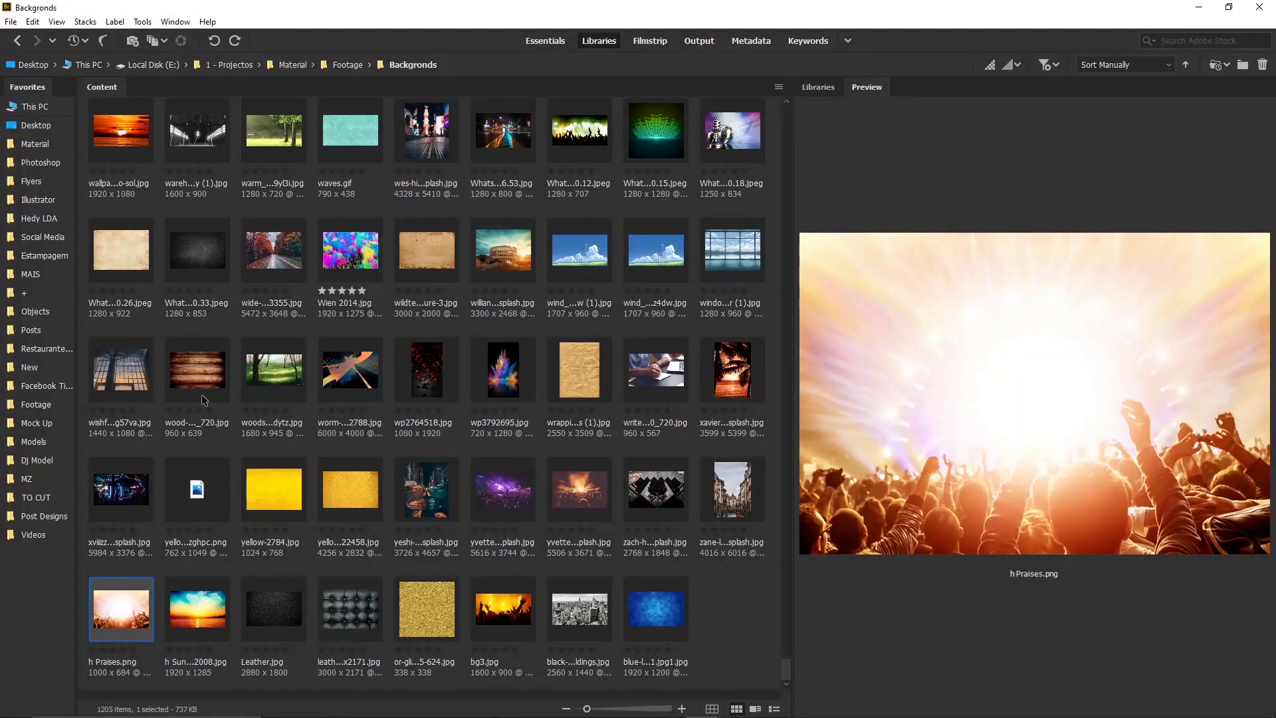
left_click(41, 463)
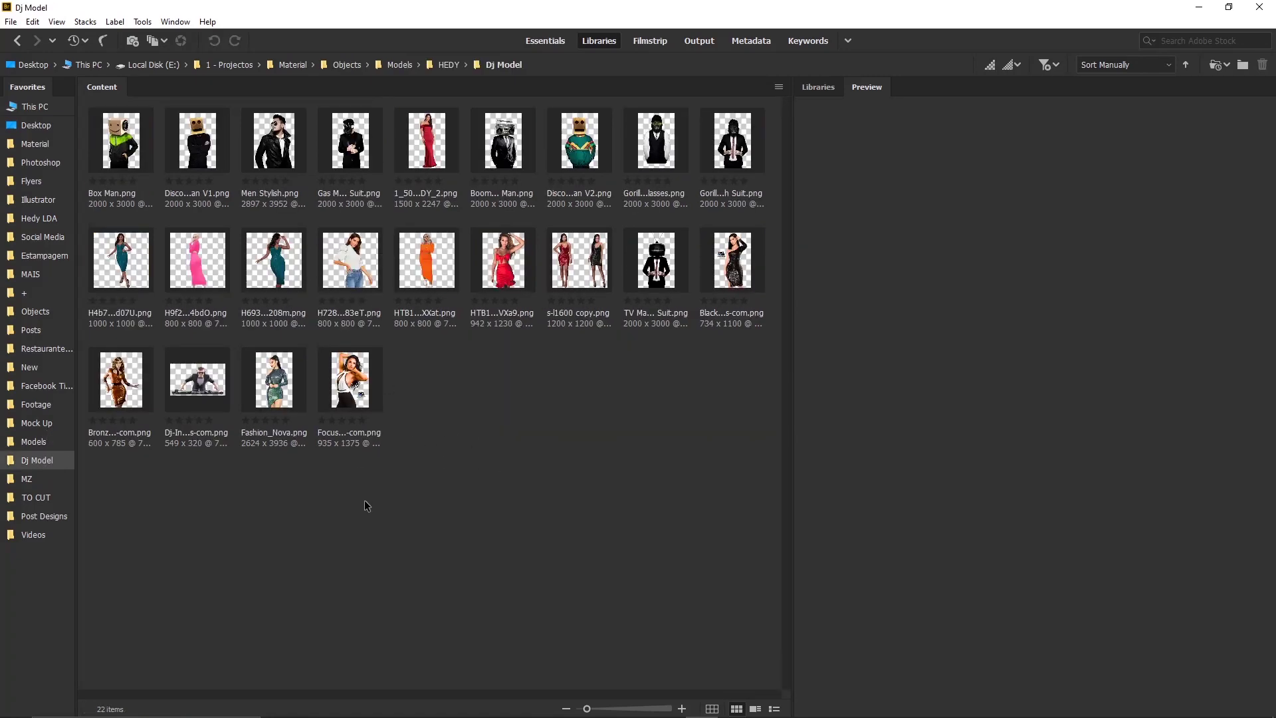
left_click(30, 441)
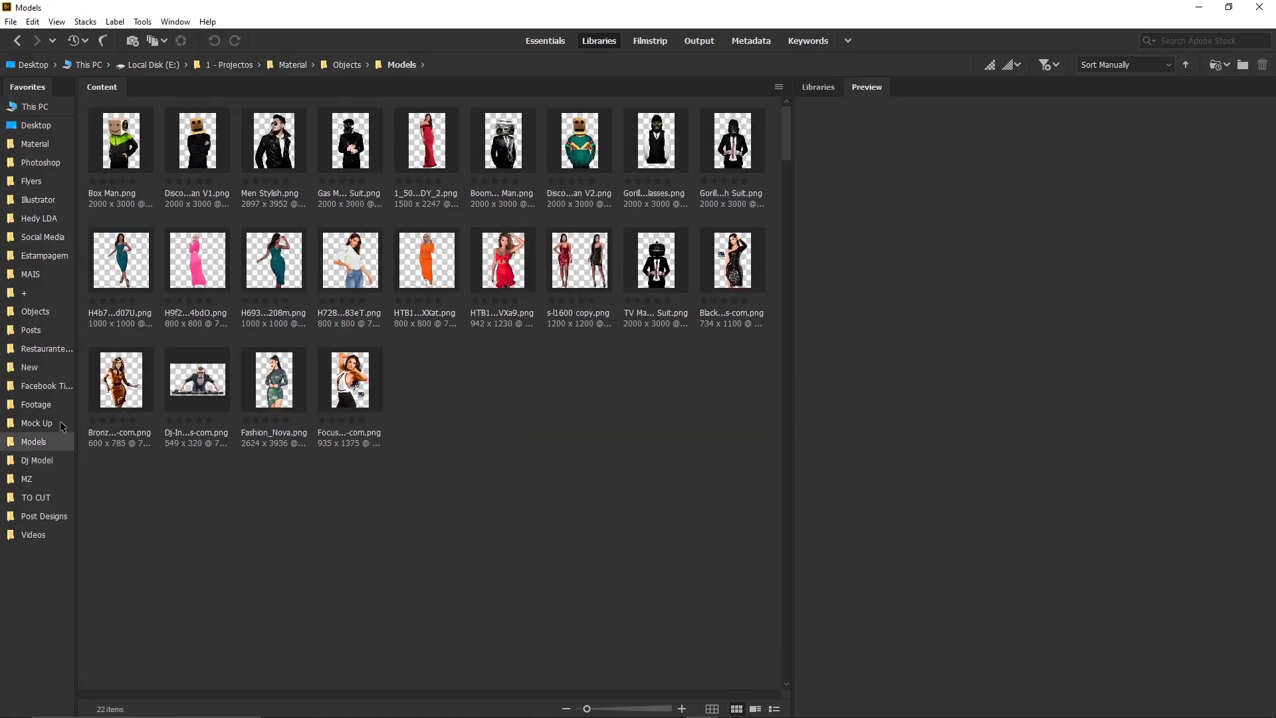
left_click(419, 274)
double_click(418, 273)
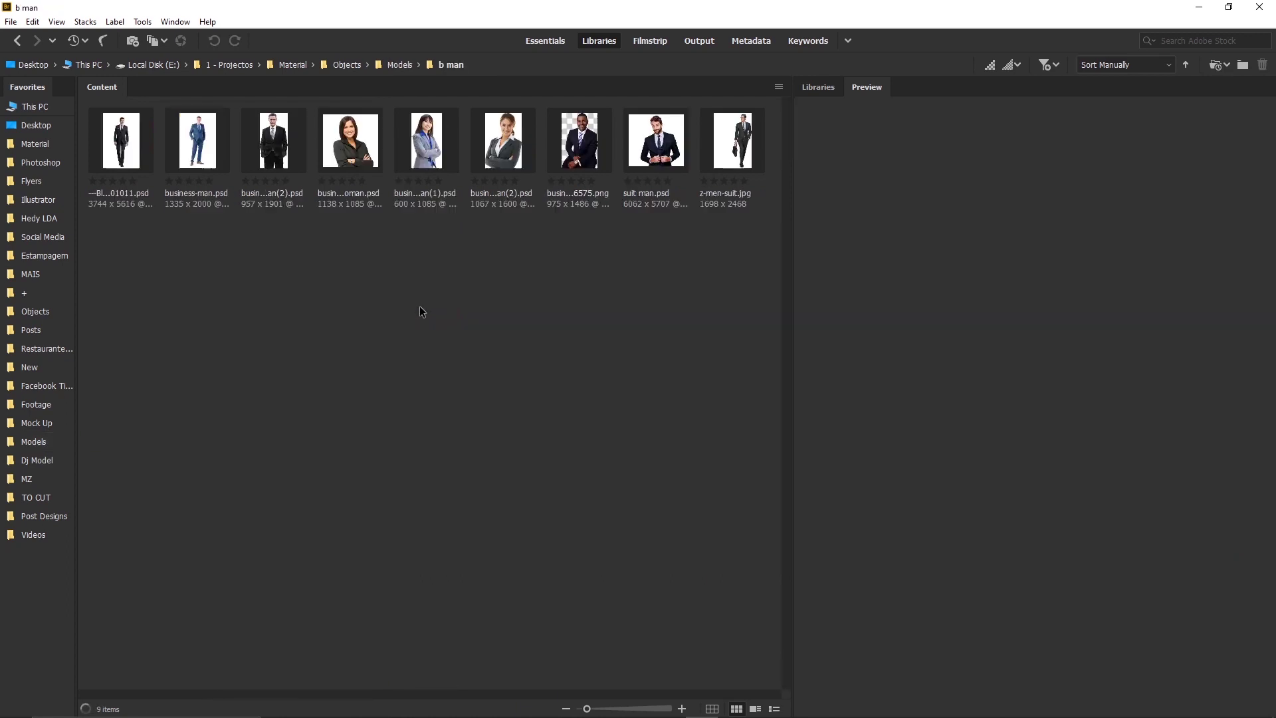
left_click(445, 145)
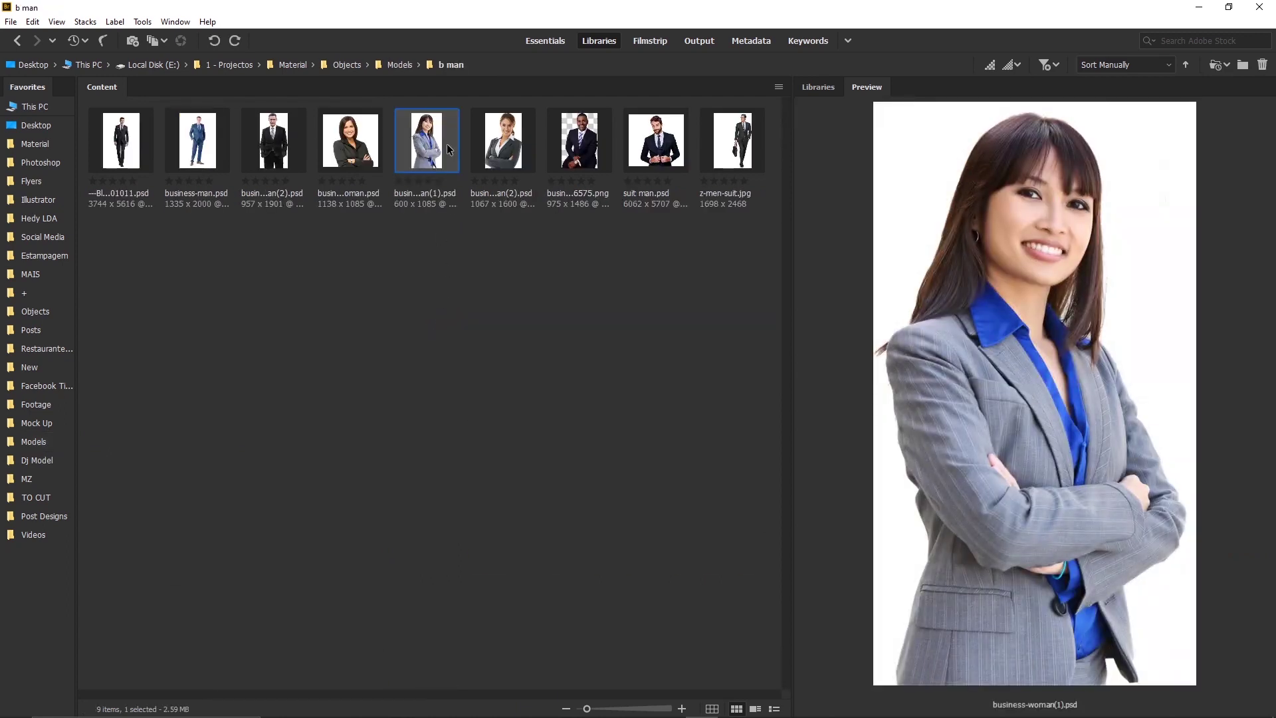
mouse_move(447, 142)
left_mouse_down()
mouse_move(445, 234)
mouse_move(471, 319)
left_mouse_up()
Place the business woman flipped horizontally on the flyer's right side, overlapping the blue band.
key("alt+Tab")
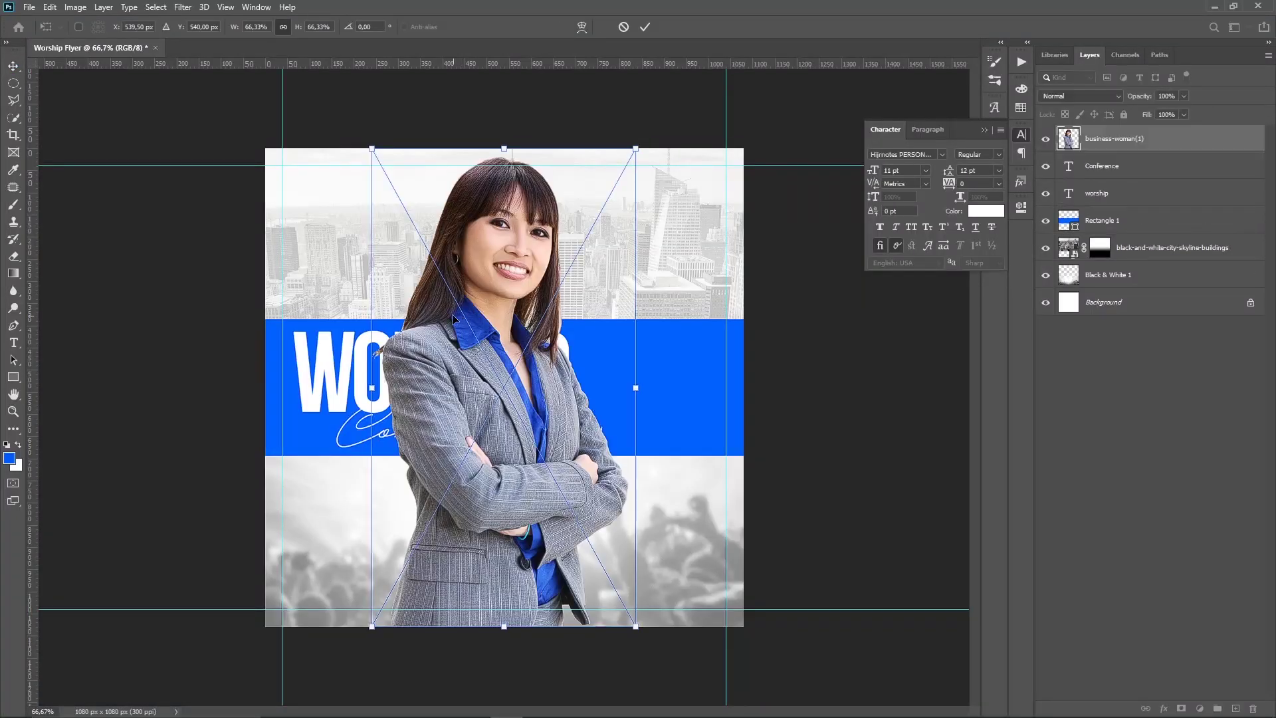
right_click(579, 312)
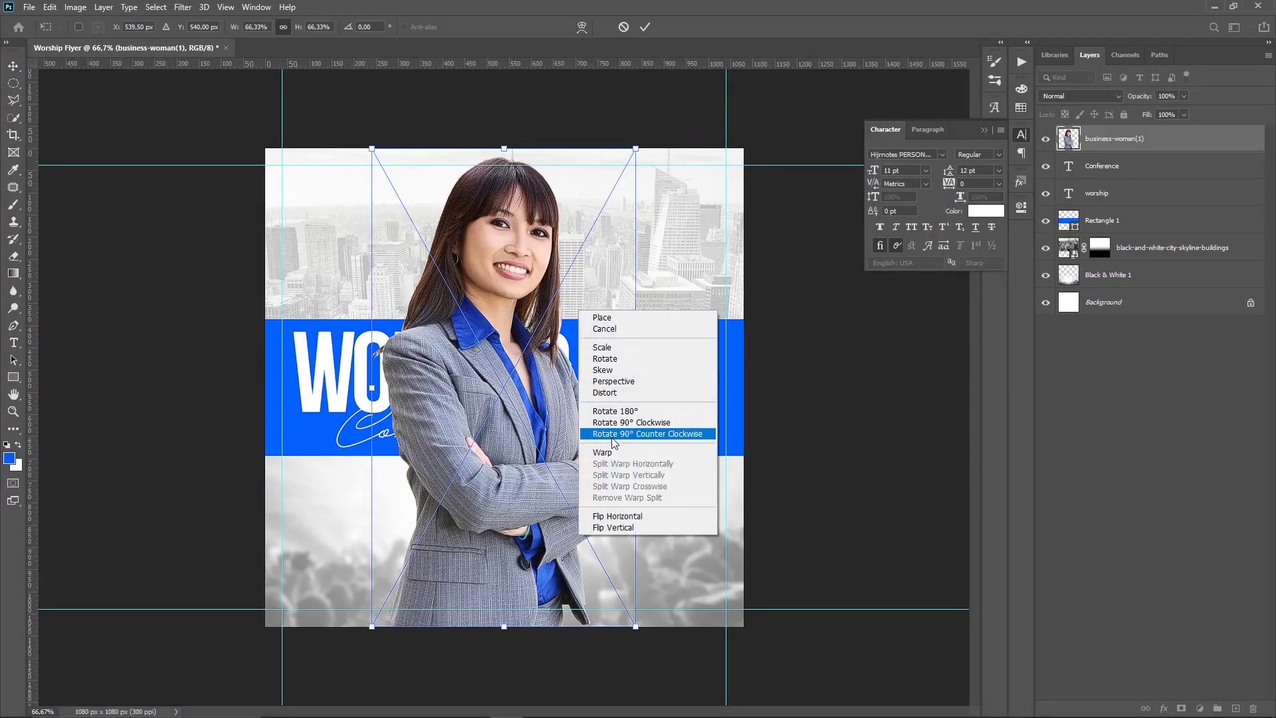
left_click(624, 516)
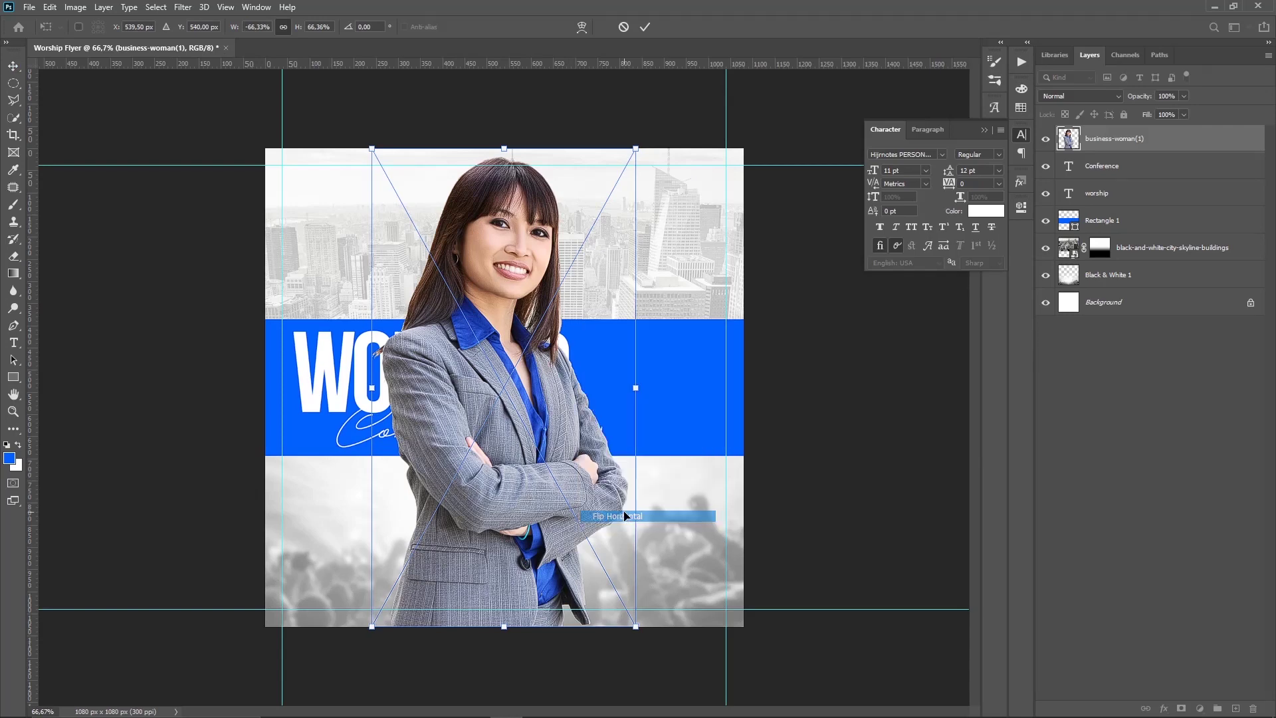
left_click_drag(550, 416, 701, 415)
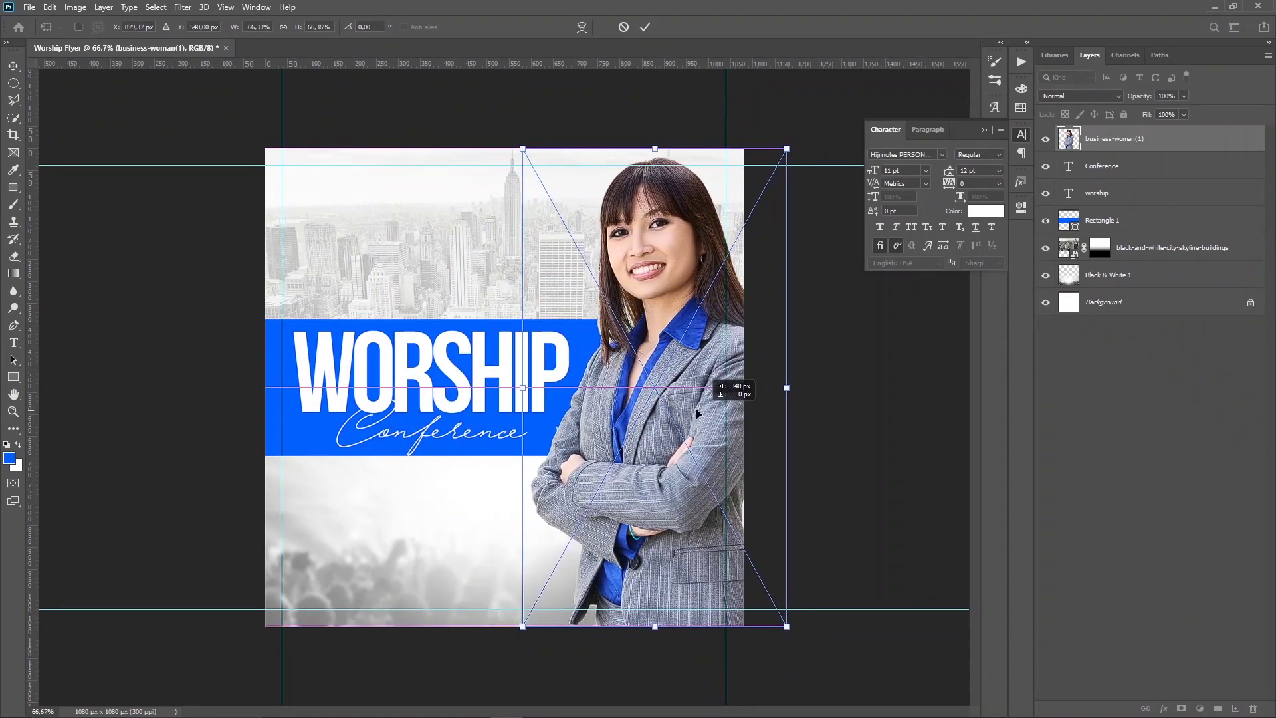
left_click_drag(697, 413, 689, 413)
left_click_drag(706, 367, 696, 368)
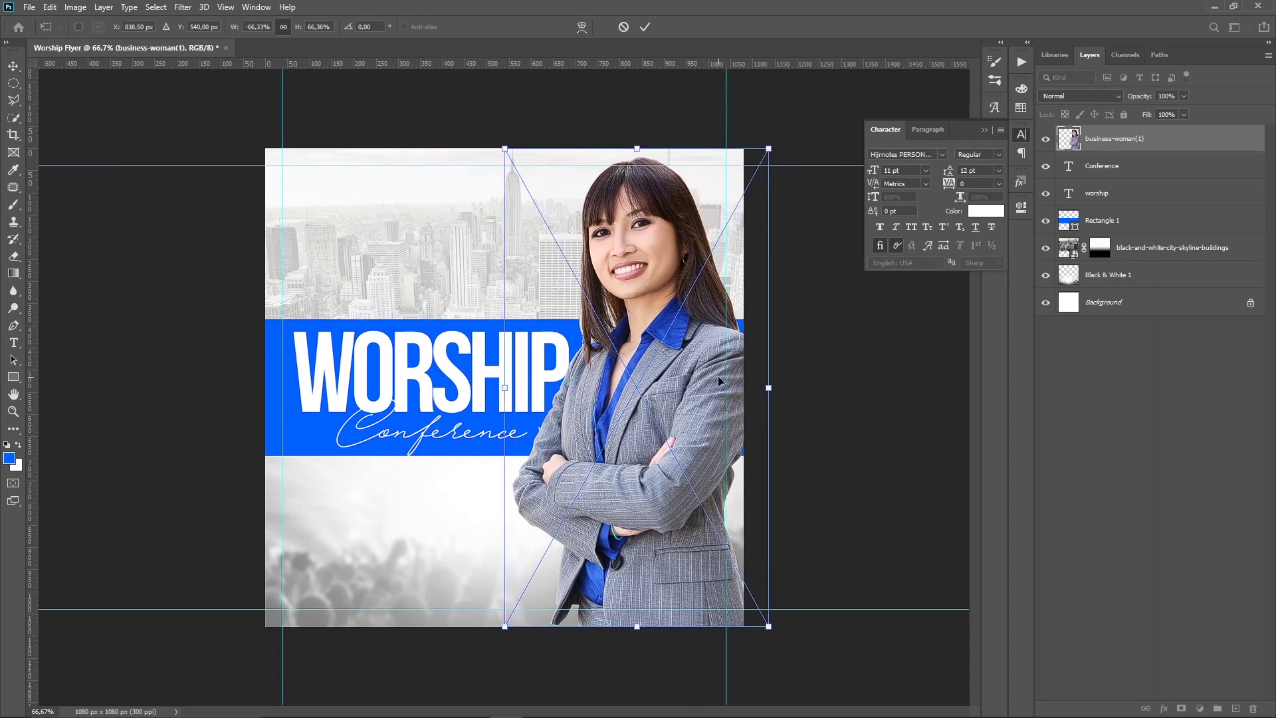
key("Down")
key("Down")
key("Down")
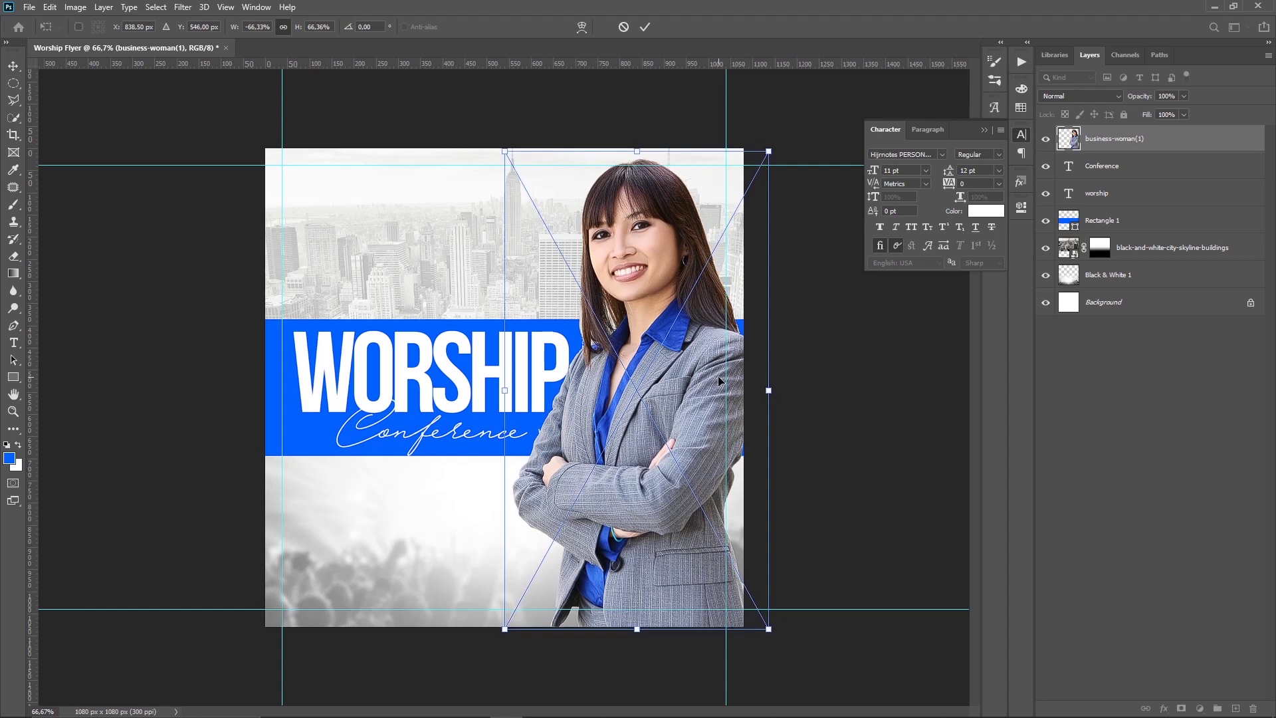
key("Down")
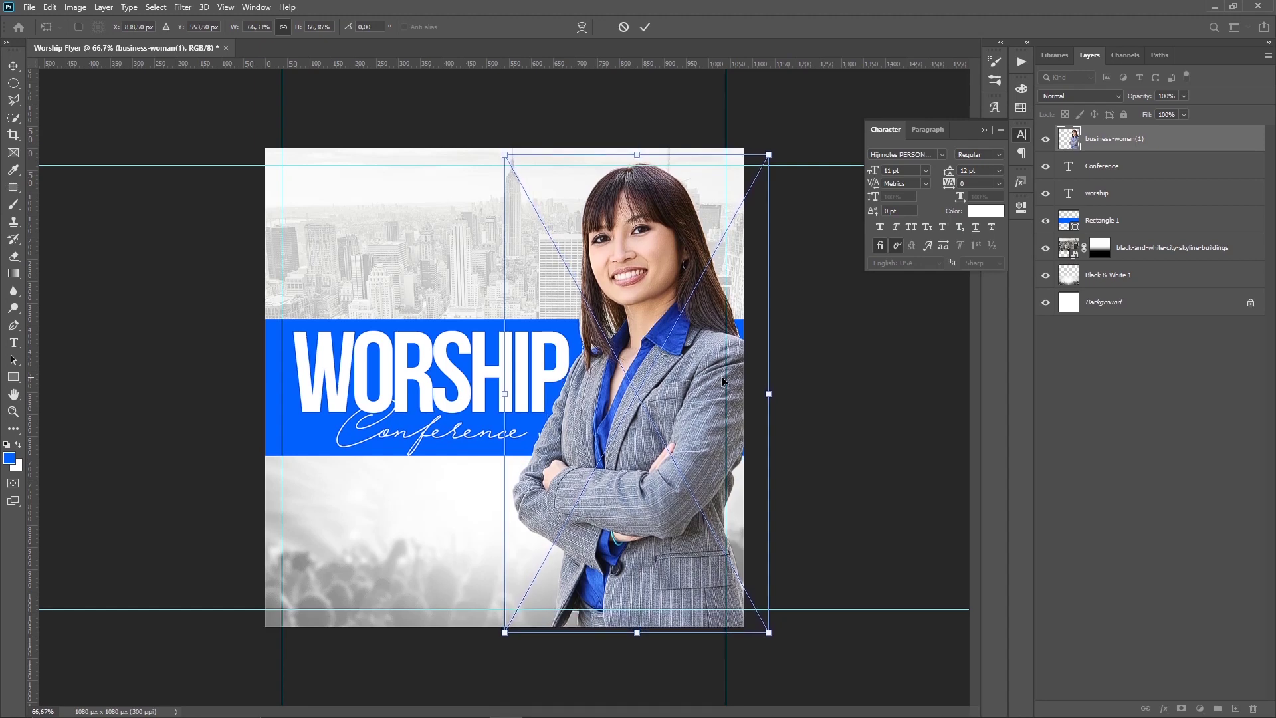
key("Right")
key("Right")
key("Return")
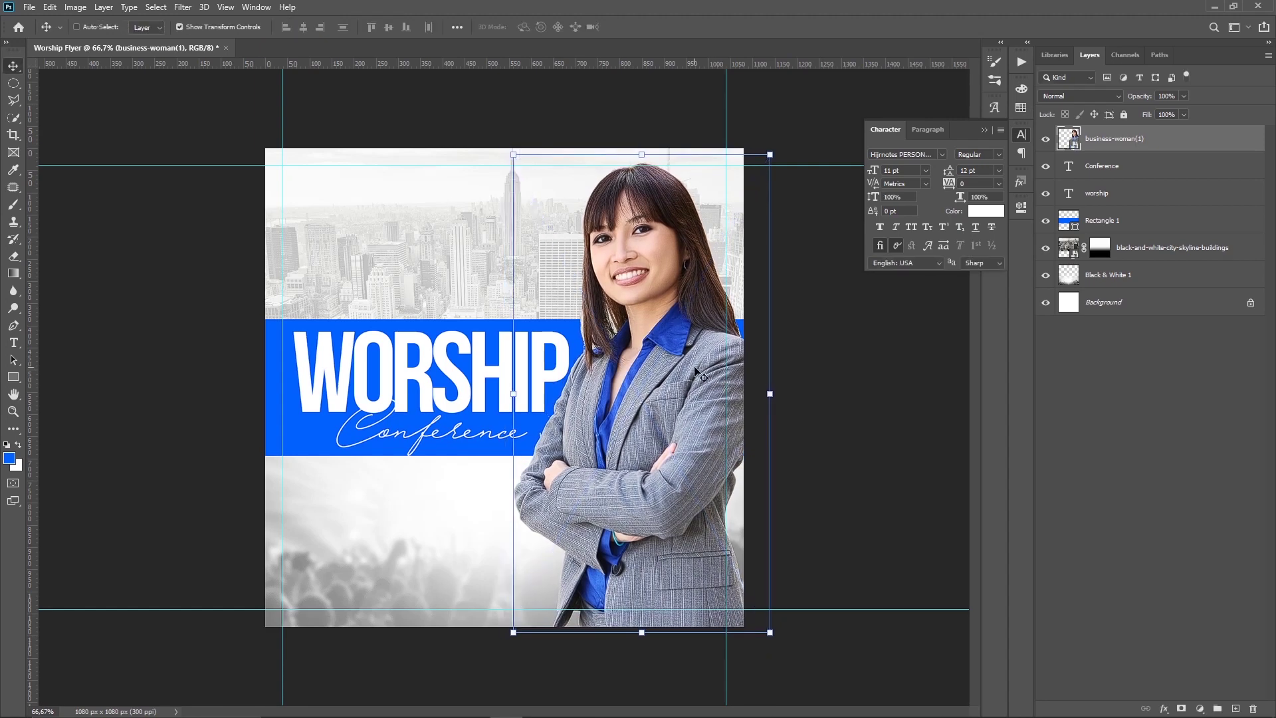
left_click(1063, 411)
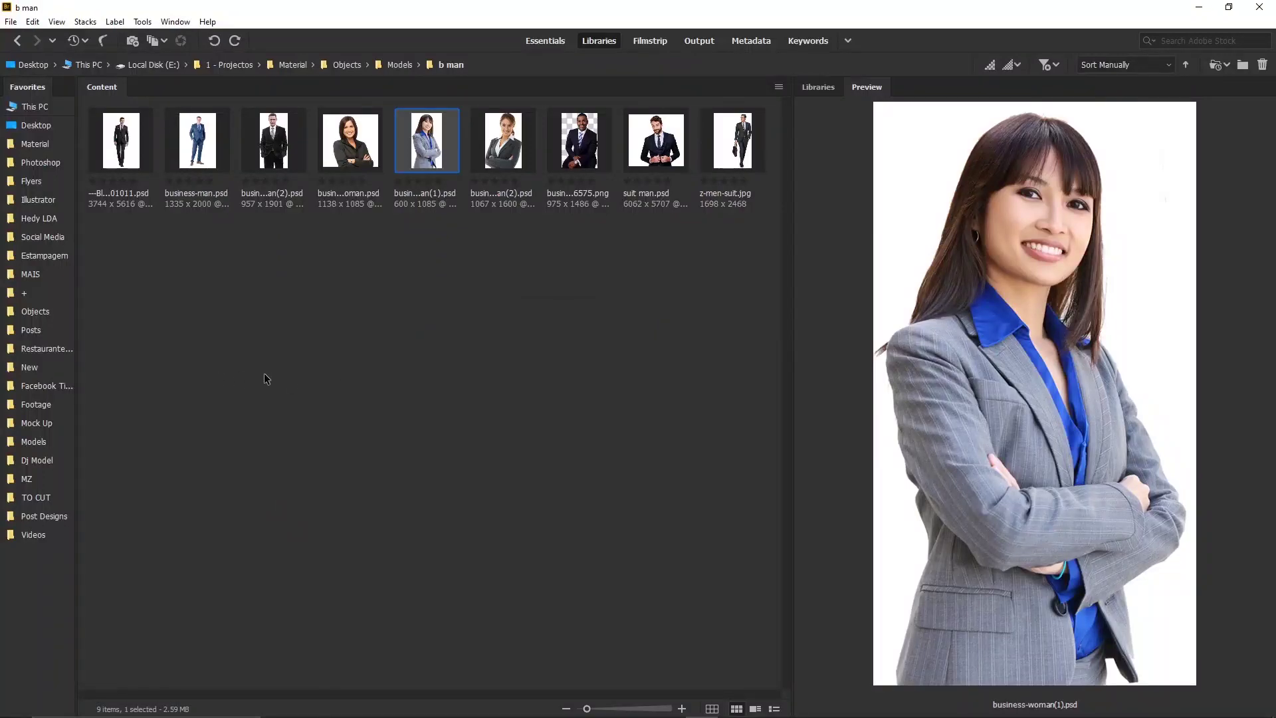
Go back to the Backgrounds folder and preview the blue tech and sci-fi corridor images.
key("alt+Left")
key("alt+Left")
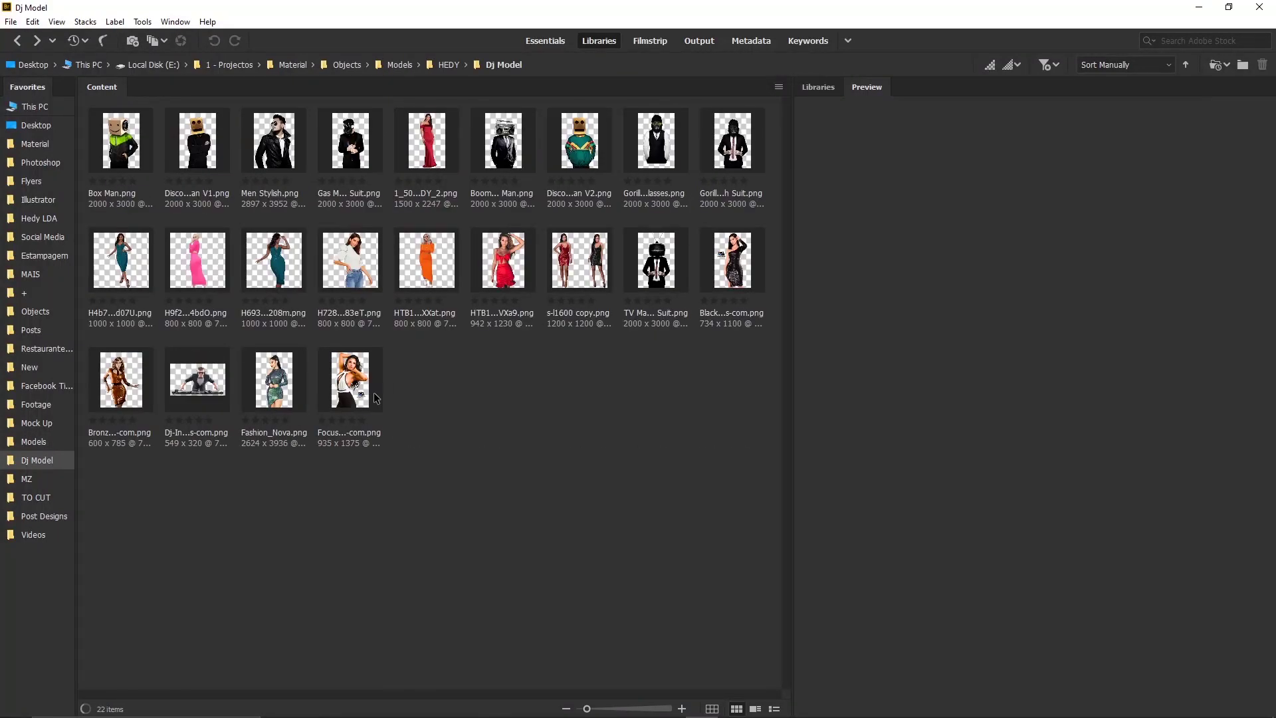
key("alt+Left")
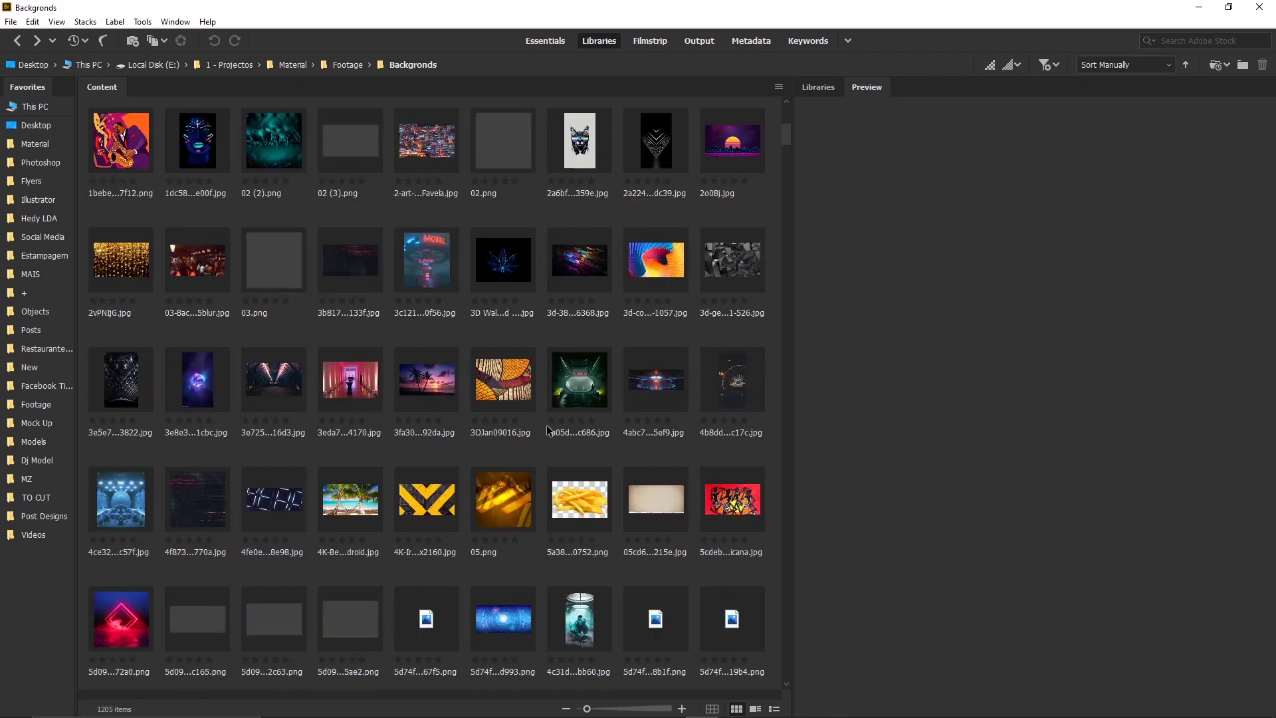
scroll(548, 431, "down", 2)
left_click(481, 384)
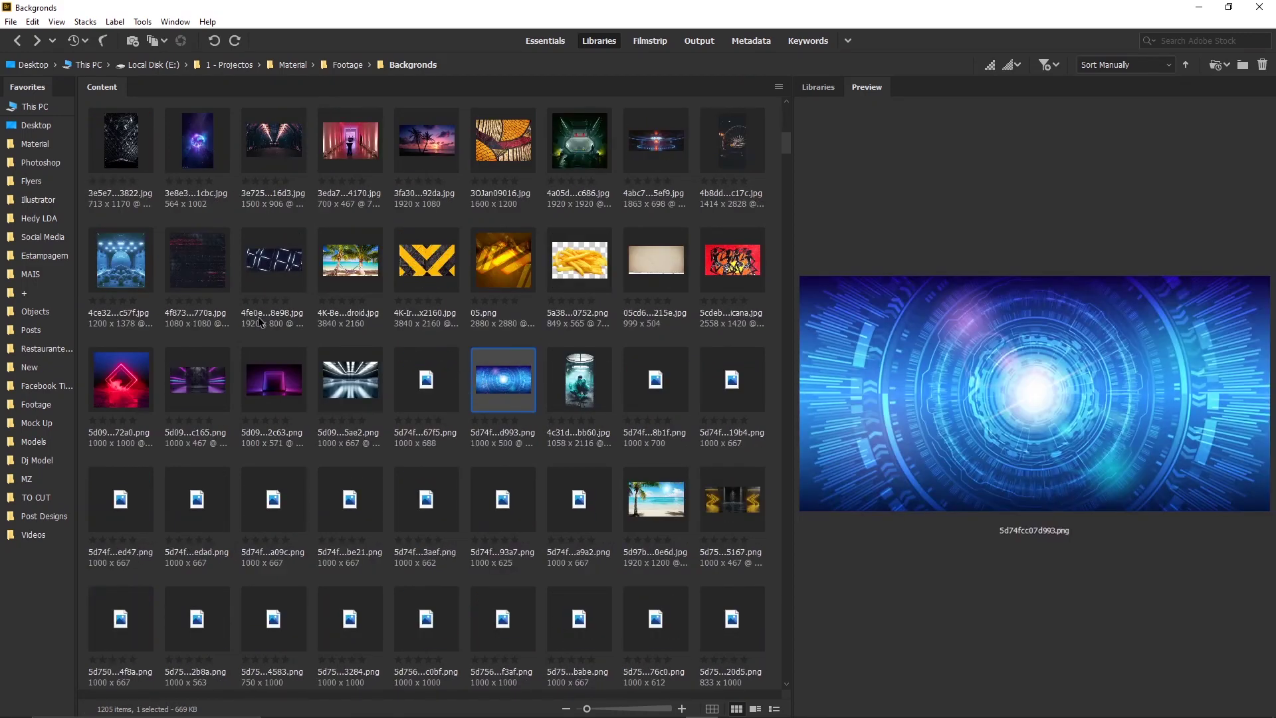
left_click(128, 272)
scroll(450, 380, "down", 5)
scroll(450, 380, "down", 3)
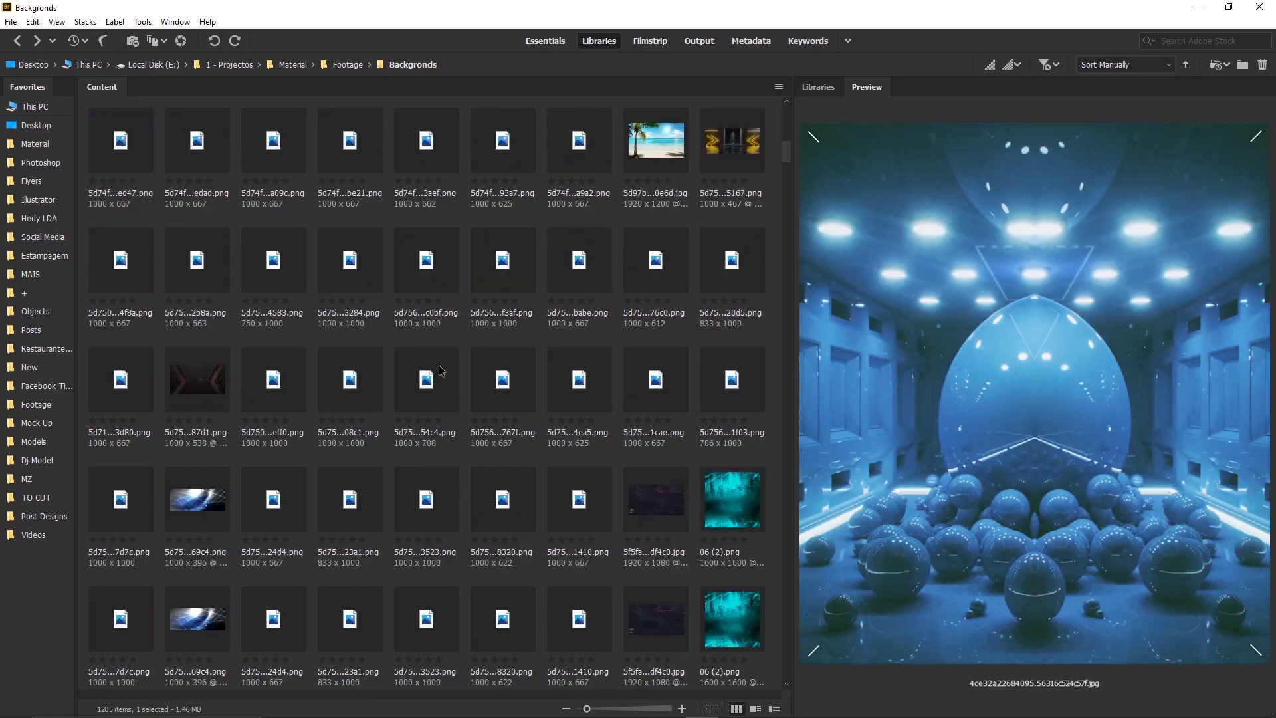
scroll(450, 381, "down", 3)
scroll(446, 372, "down", 3)
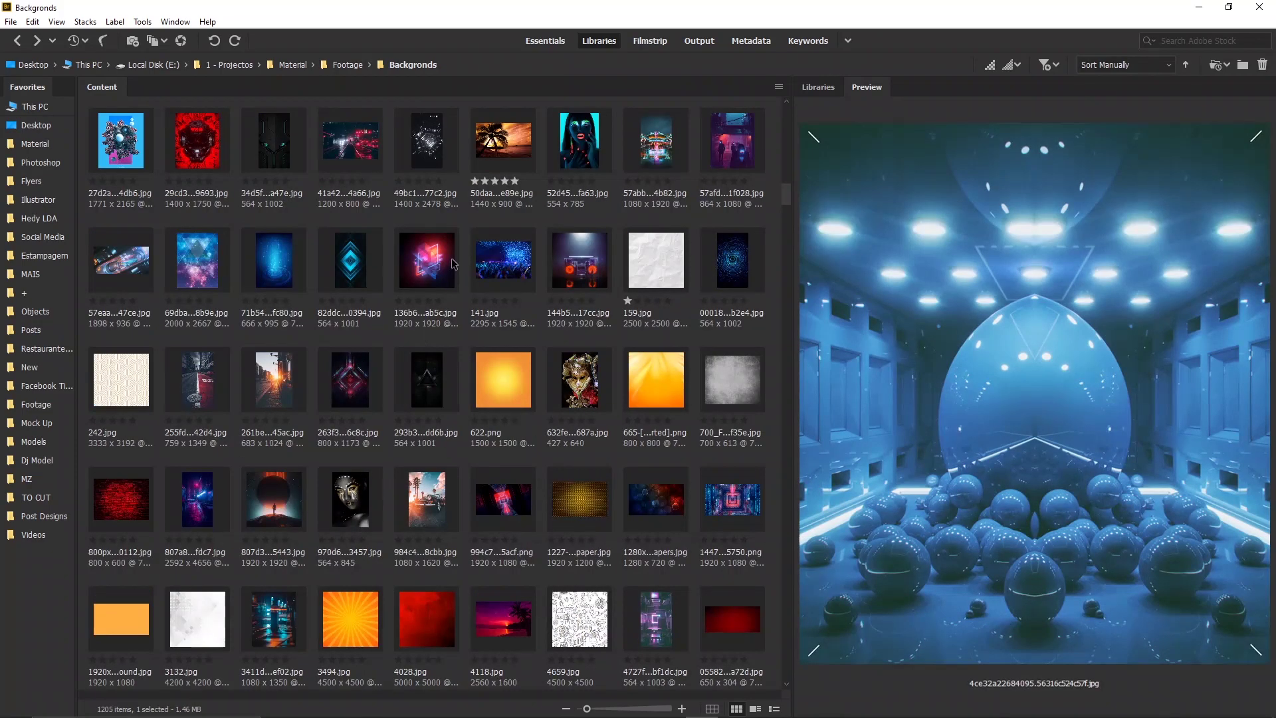
Preview the tall blue digital background, then select the comic-burst image 11432.jpg.
left_click(292, 275)
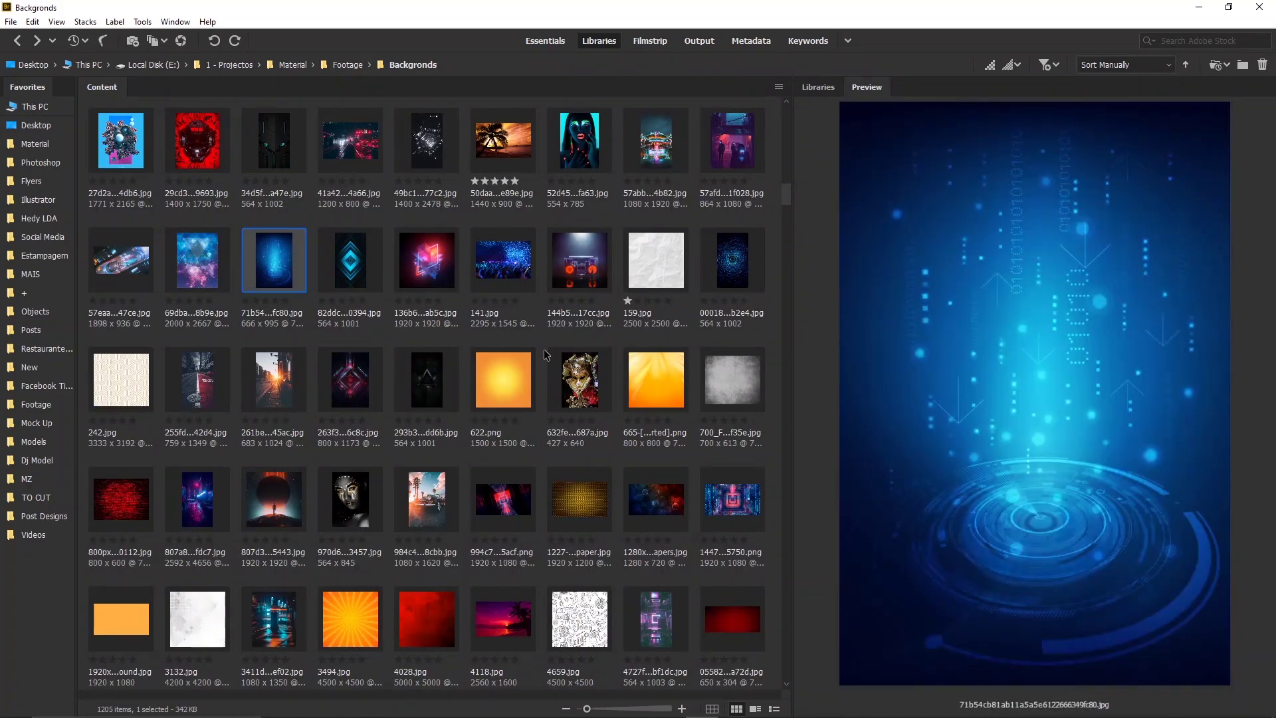
scroll(547, 363, "down", 1)
scroll(551, 372, "down", 1)
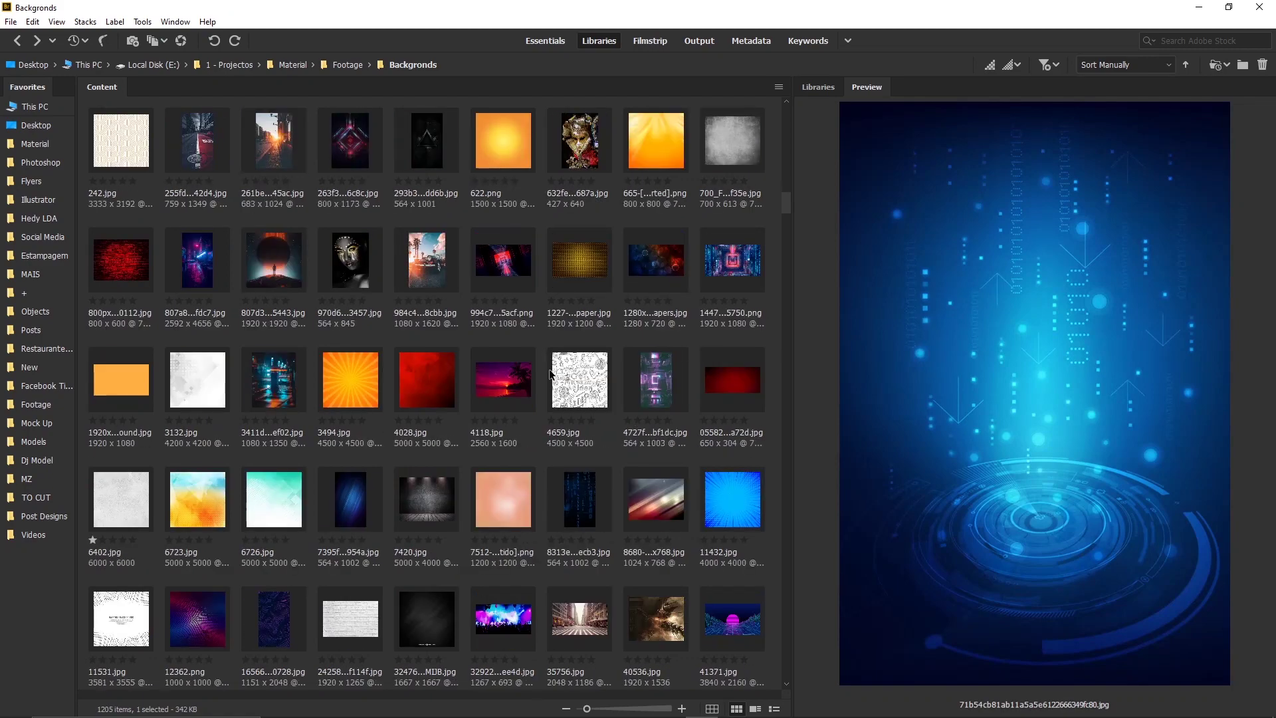
scroll(550, 374, "down", 2)
left_click(730, 247)
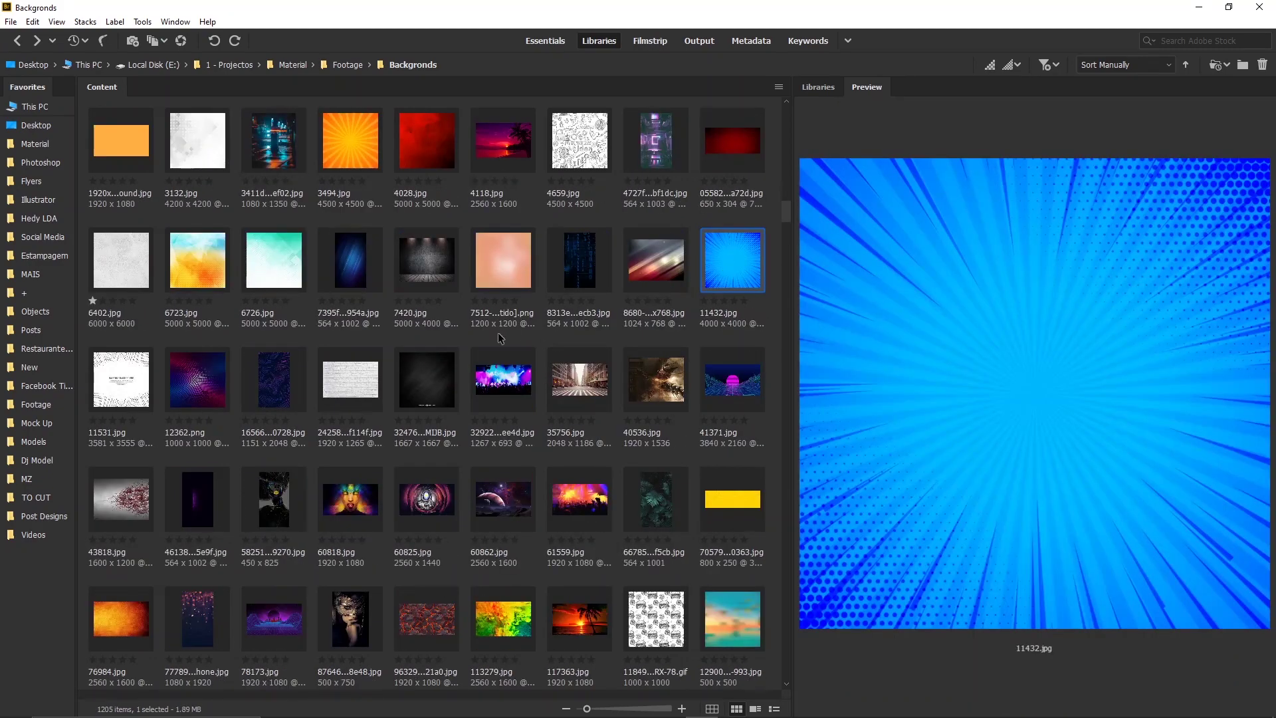
scroll(497, 337, "down", 4)
scroll(494, 336, "up", 3)
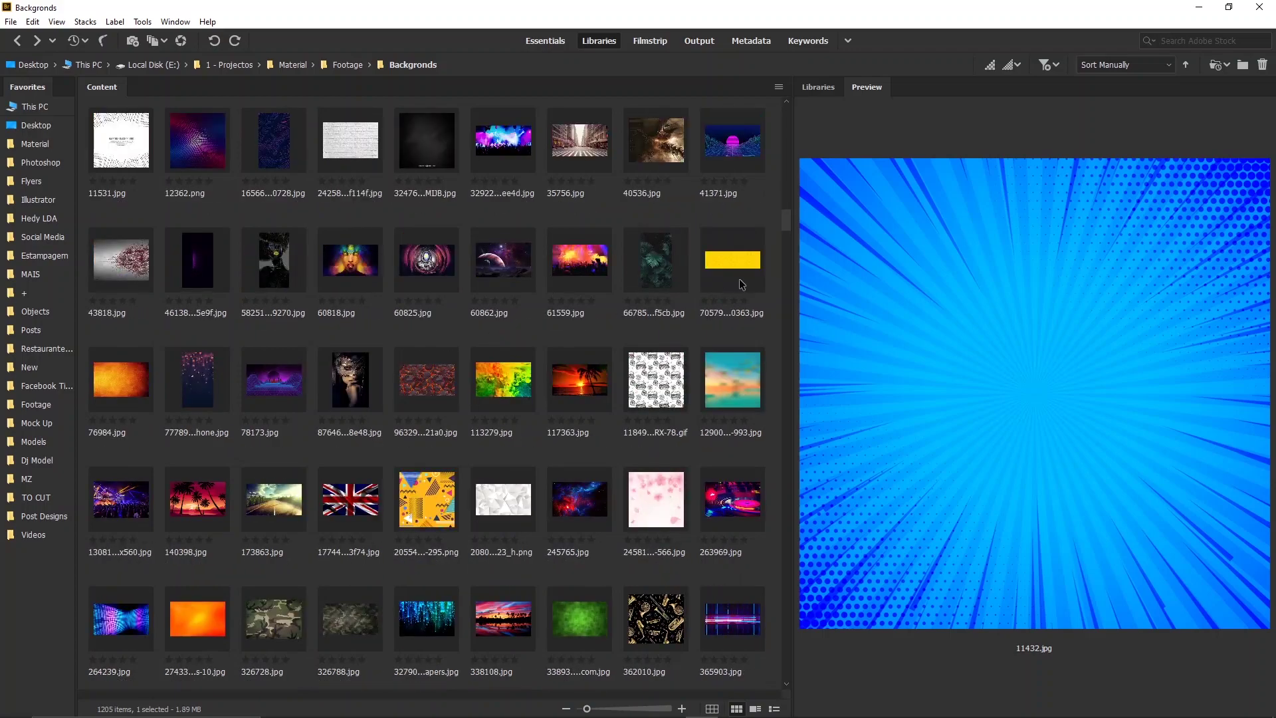
scroll(598, 299, "up", 2)
scroll(731, 272, "up", 1)
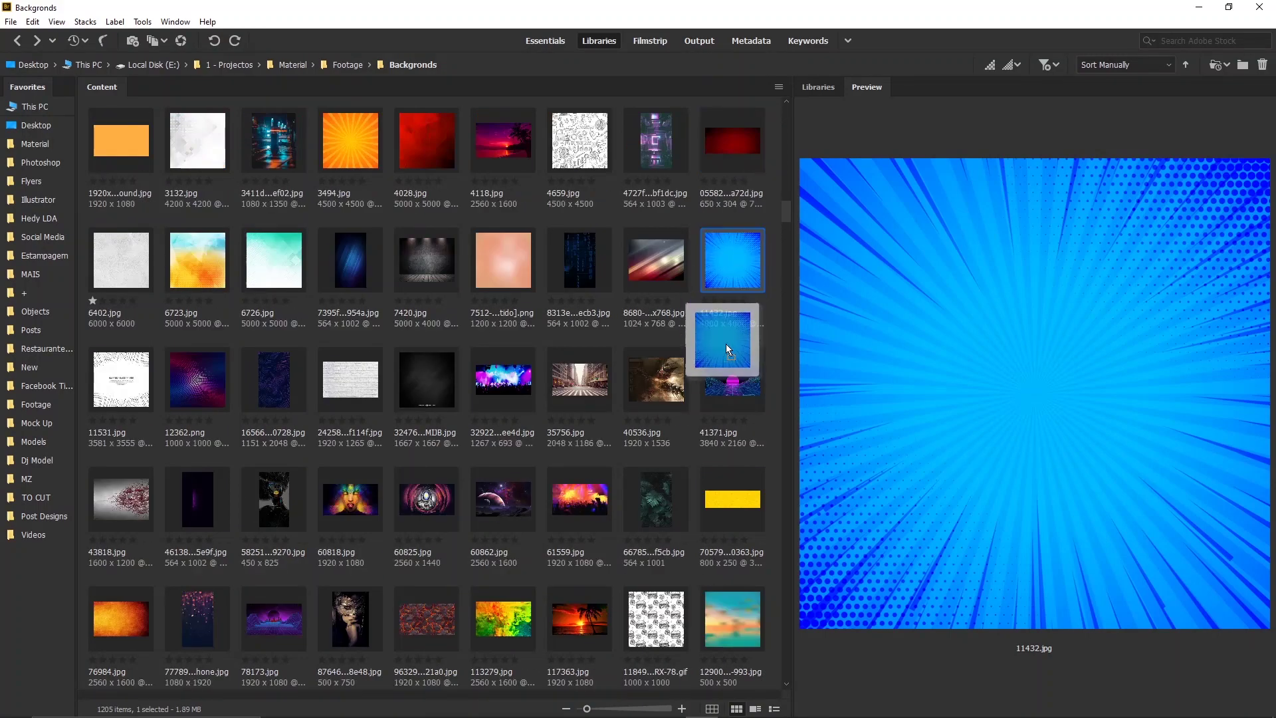
key("alt+Tab")
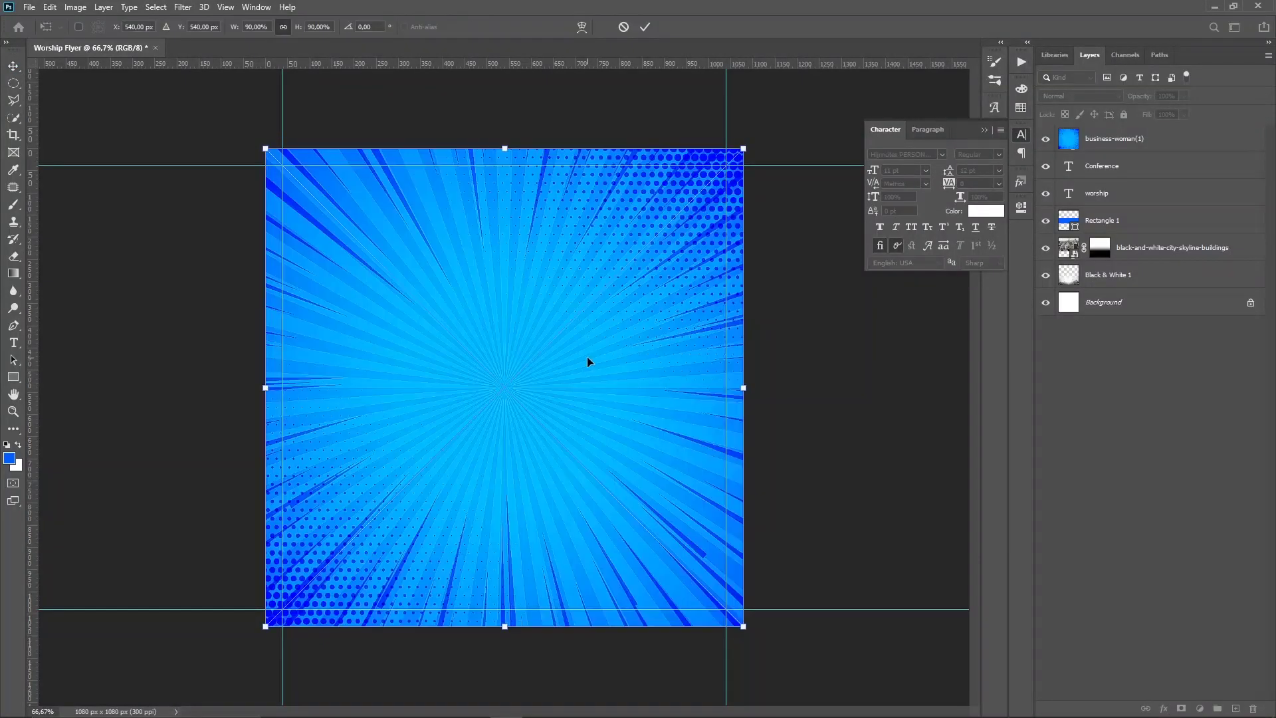
Place 11432.jpg below WORSHIP as a clipping mask in the blue band, then delete it.
key("Return")
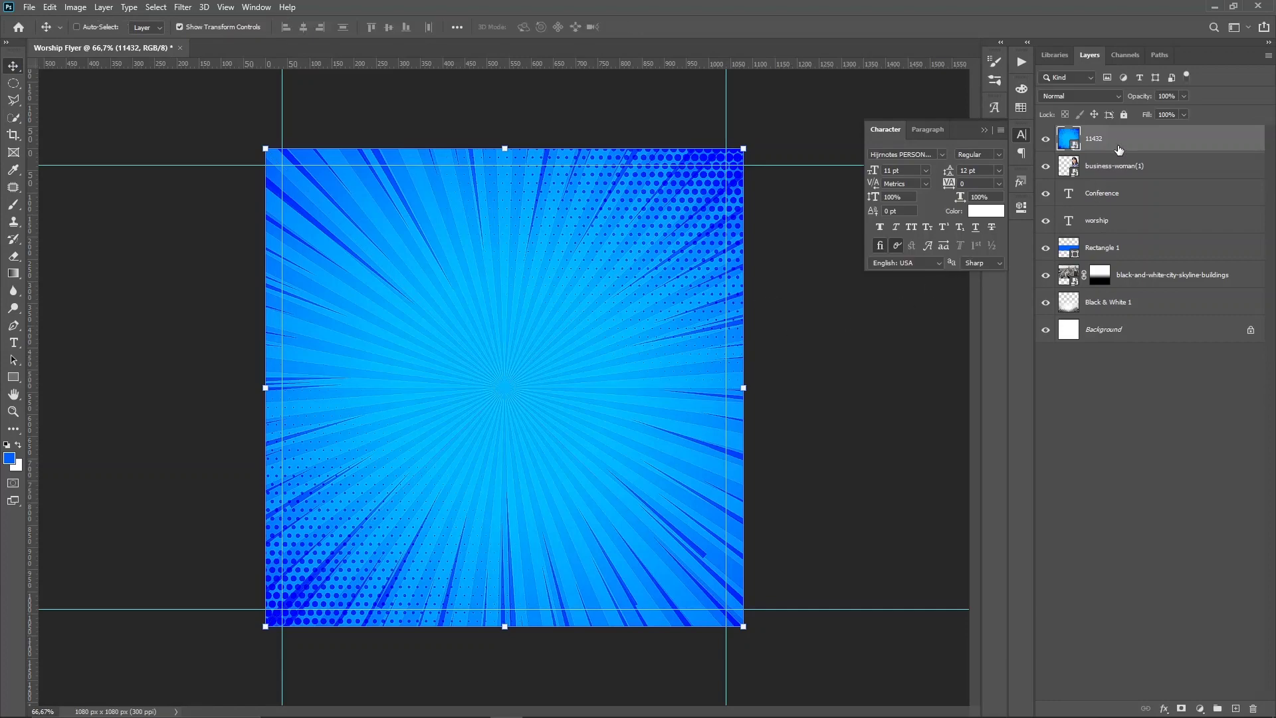
left_click_drag(1119, 150, 1122, 234)
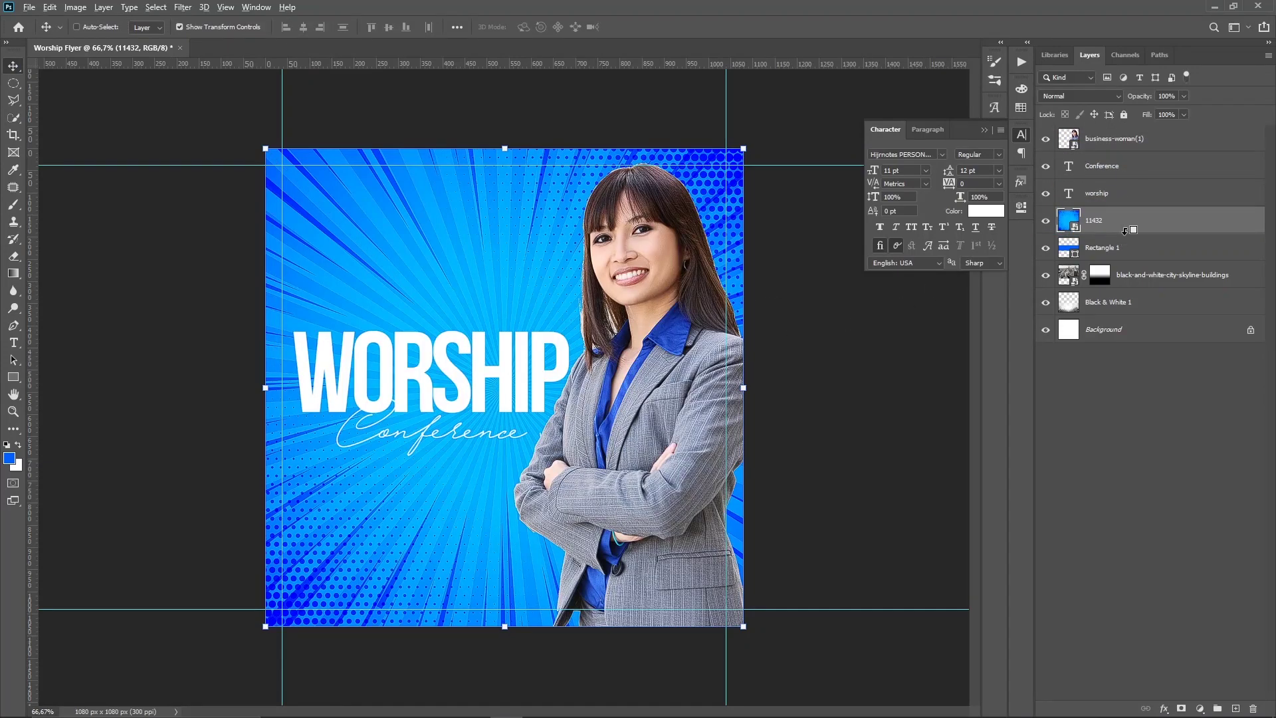
right_click(1127, 233)
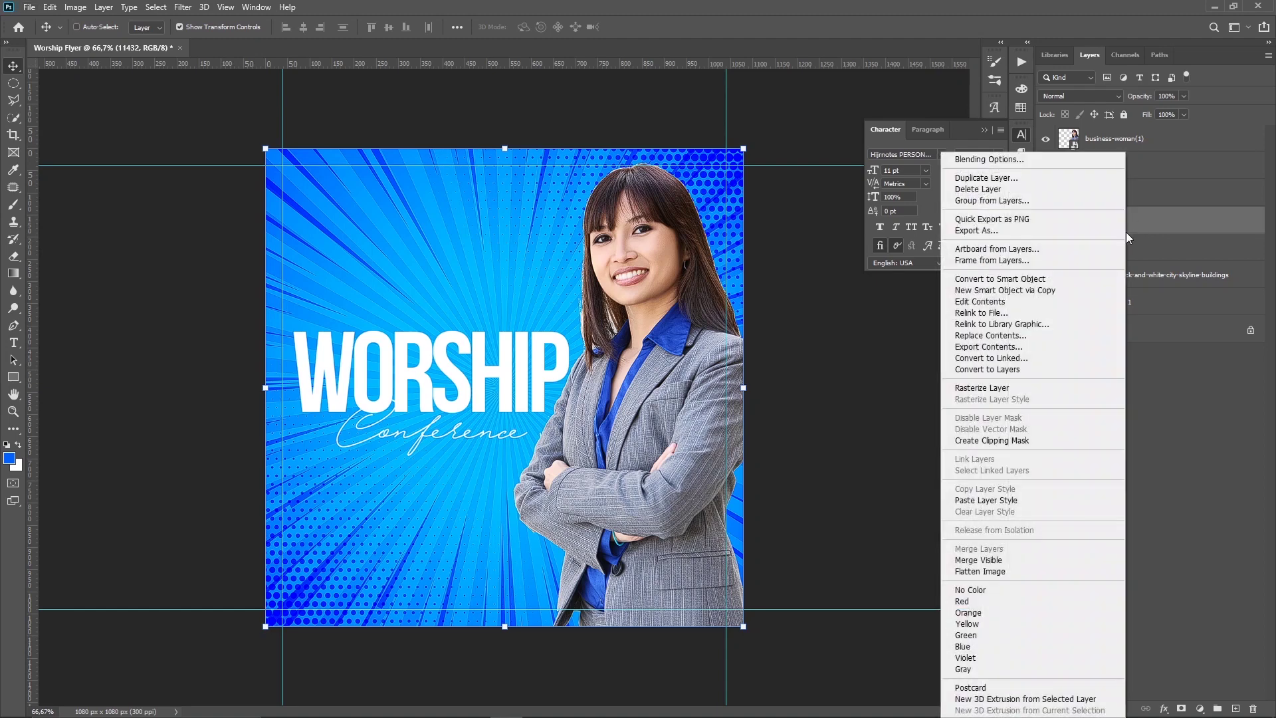
left_click(1017, 441)
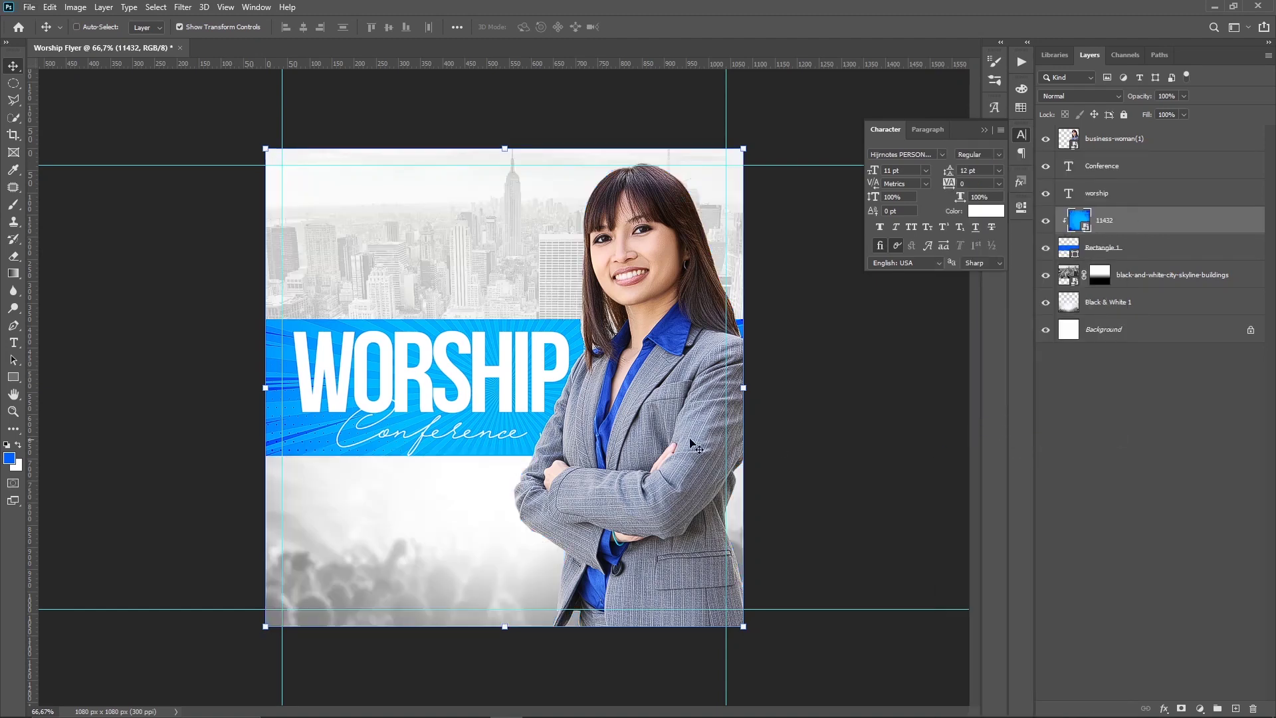
mouse_move(642, 411)
left_mouse_down()
mouse_move(585, 412)
mouse_move(601, 410)
left_mouse_up()
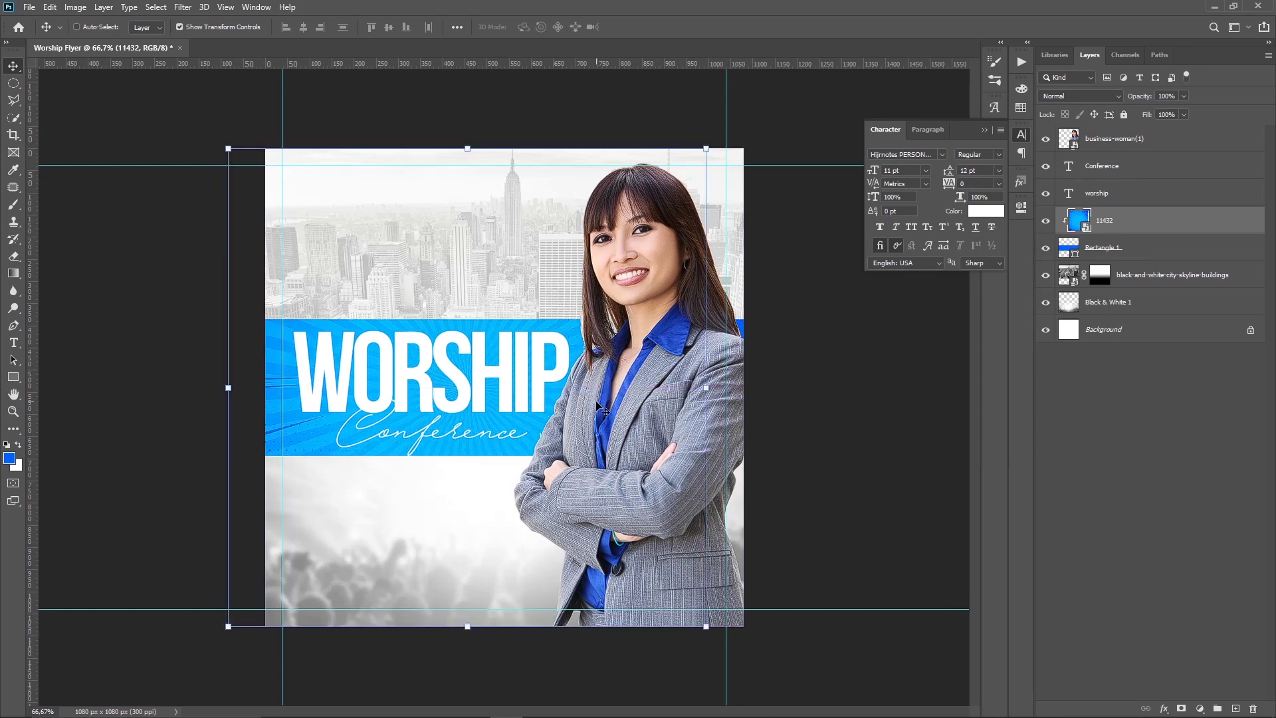
key("Delete")
key("alt+Tab")
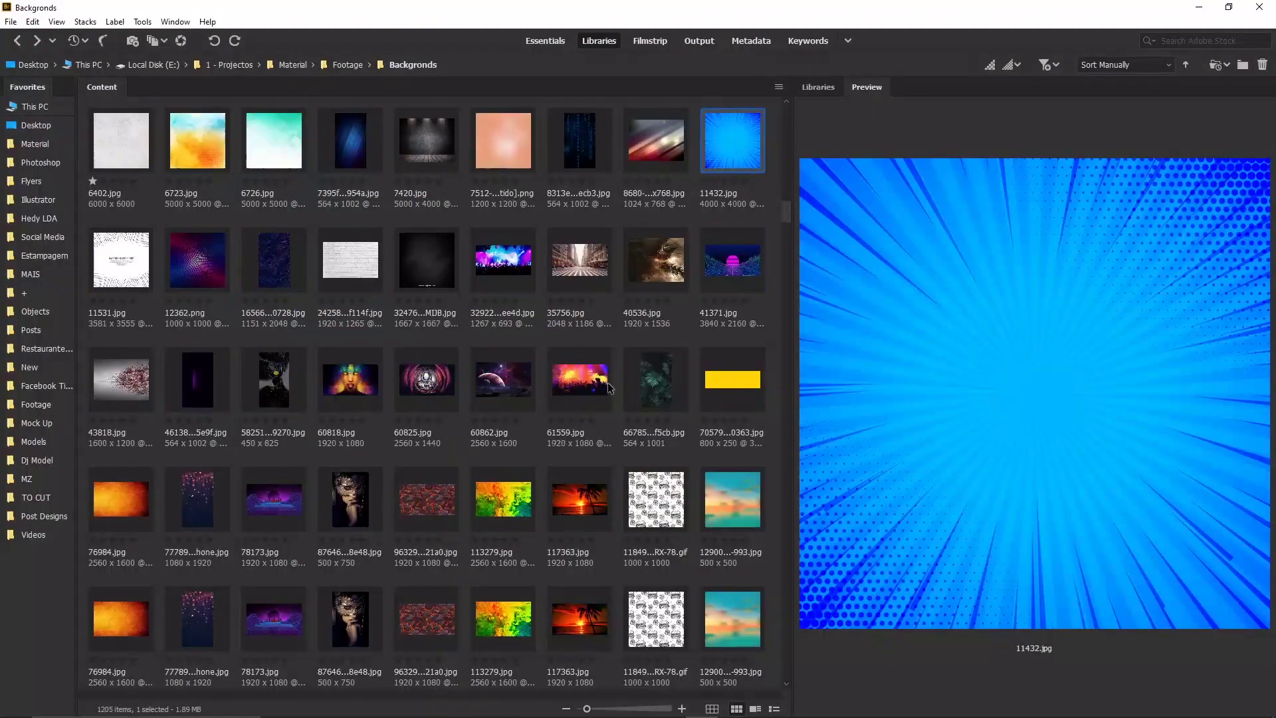
scroll(608, 388, "down", 3)
scroll(609, 388, "down", 2)
scroll(609, 388, "down", 3)
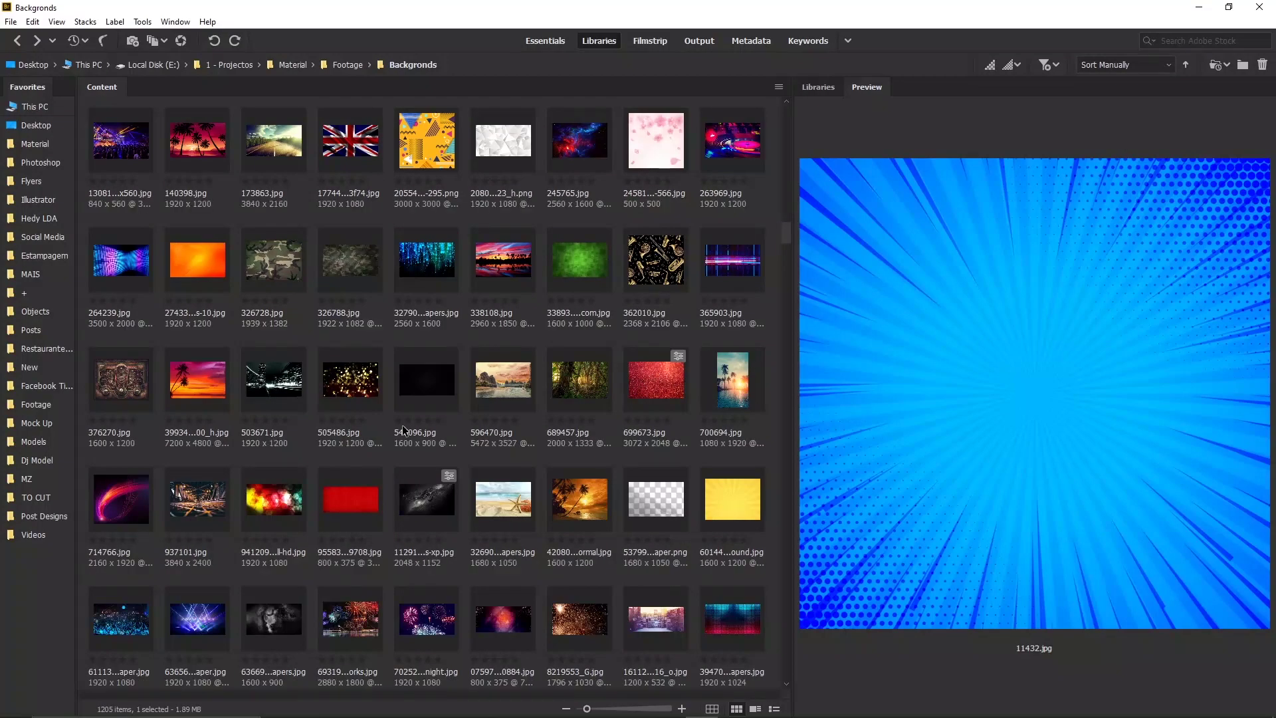
scroll(406, 427, "down", 3)
scroll(442, 431, "down", 1)
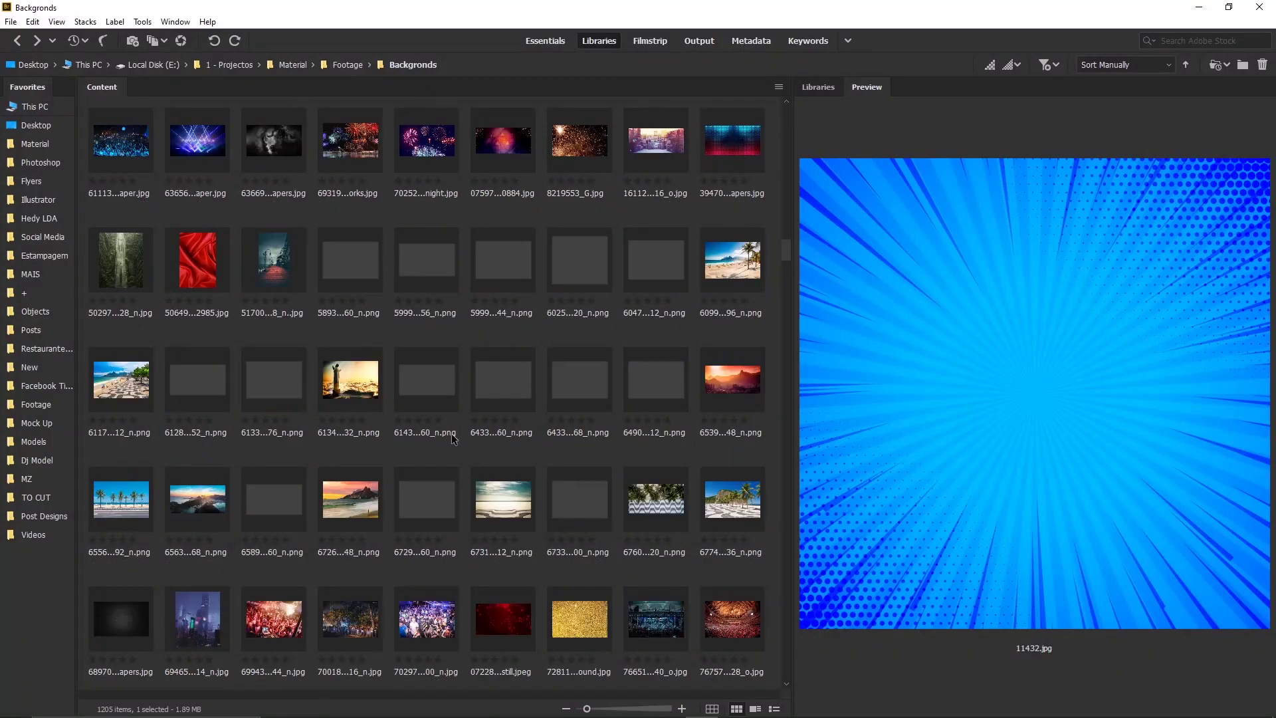
scroll(452, 433, "down", 5)
scroll(454, 425, "down", 1)
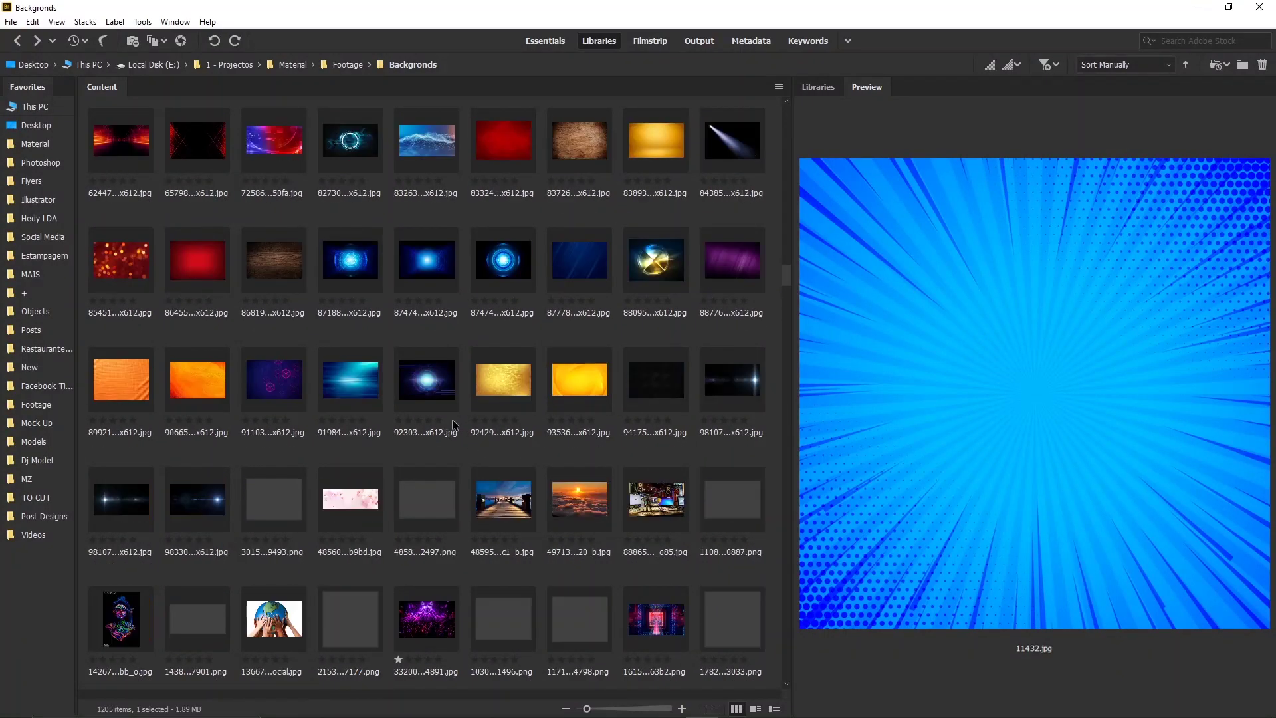
left_click(354, 270)
left_click(370, 385)
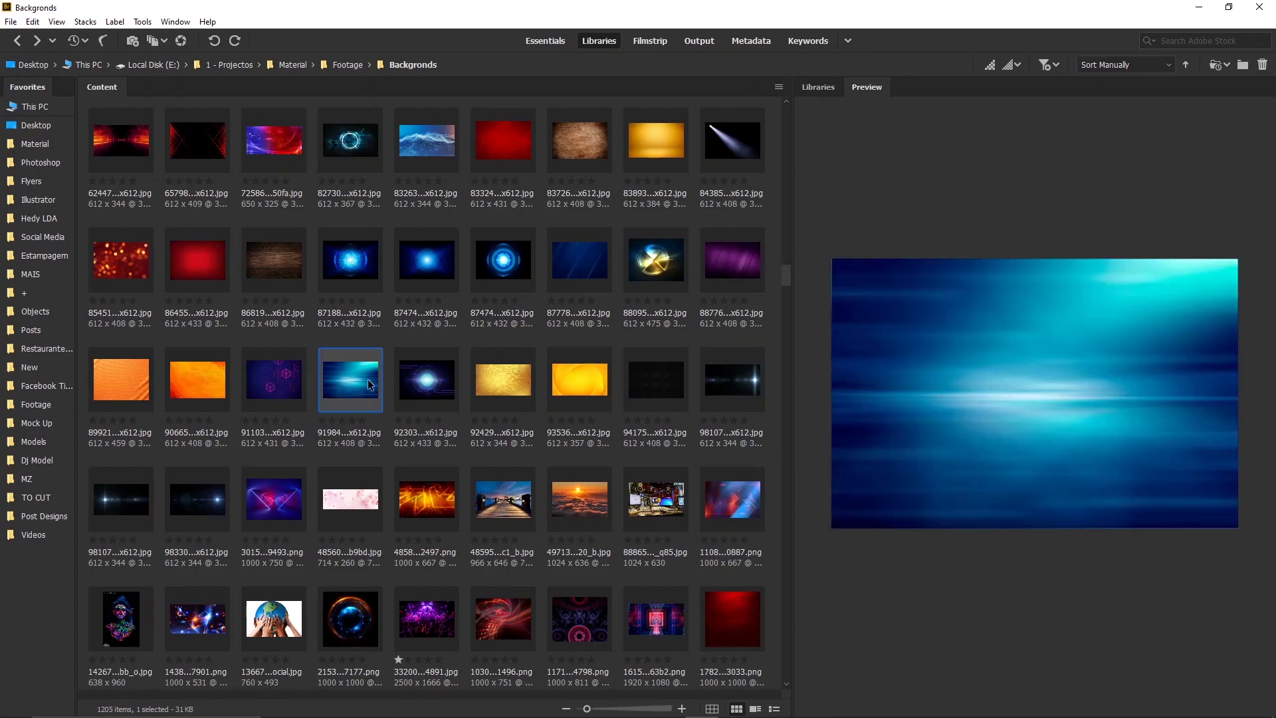
left_click(431, 273)
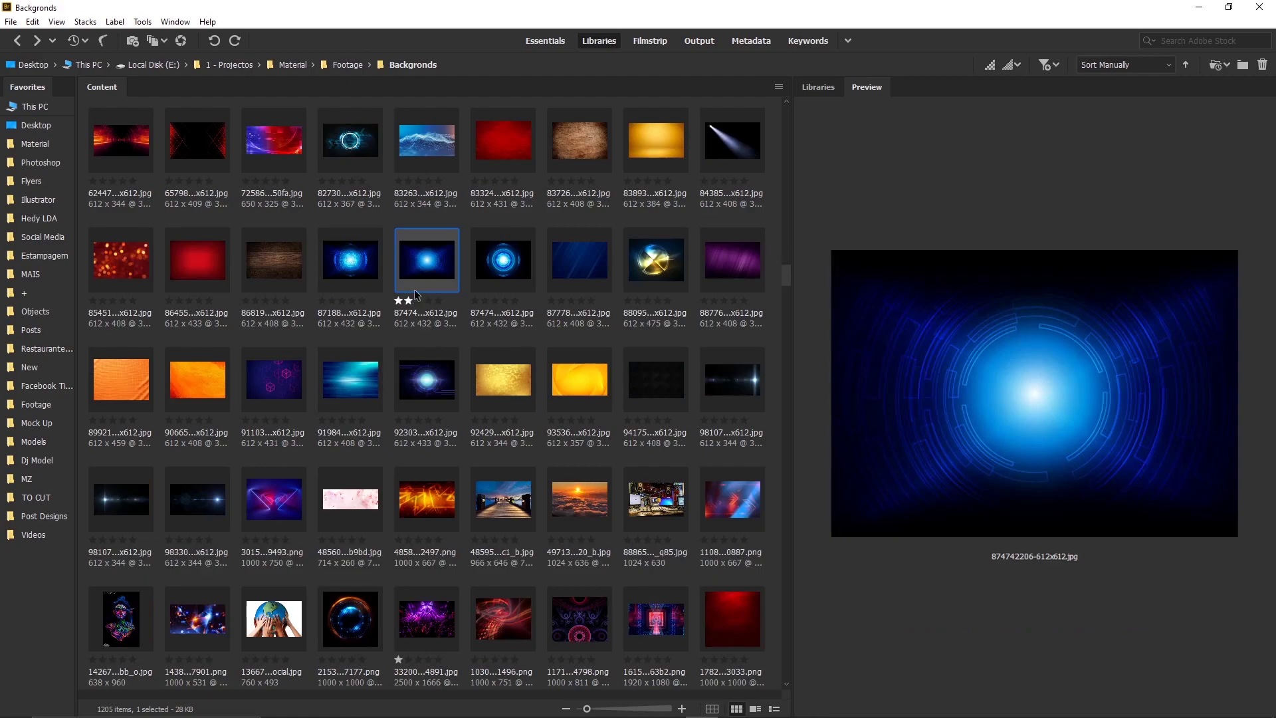
mouse_move(423, 274)
left_mouse_down()
mouse_move(423, 327)
mouse_move(440, 354)
left_mouse_up()
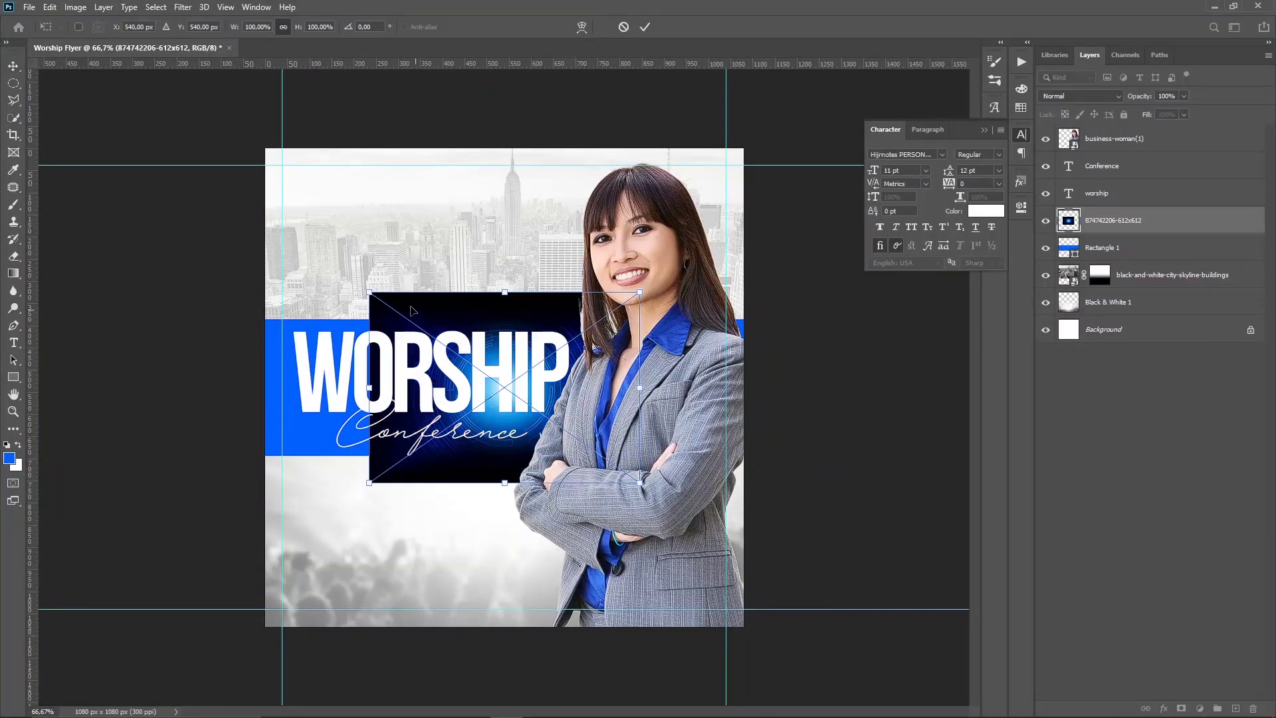
Enlarge the glow image, clip it to the blue band, and position it behind WORSHIP.
left_click_drag(369, 290, 180, 236)
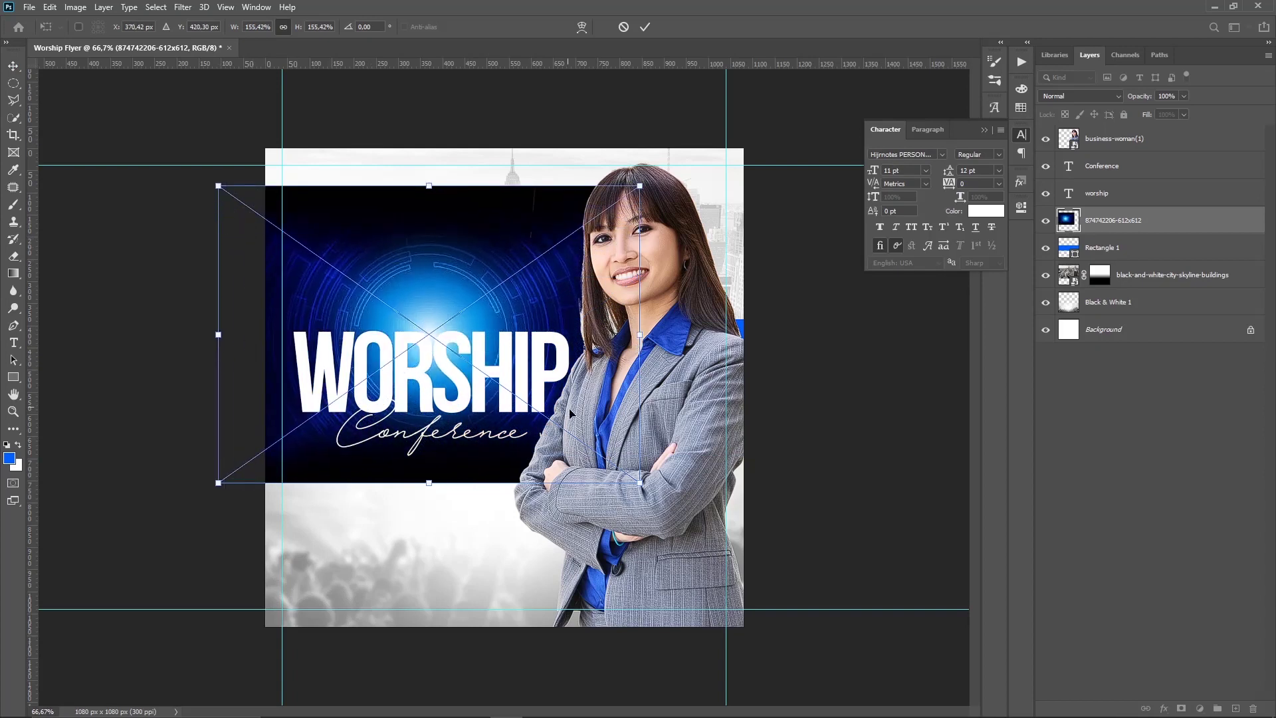
left_click_drag(653, 490, 777, 578)
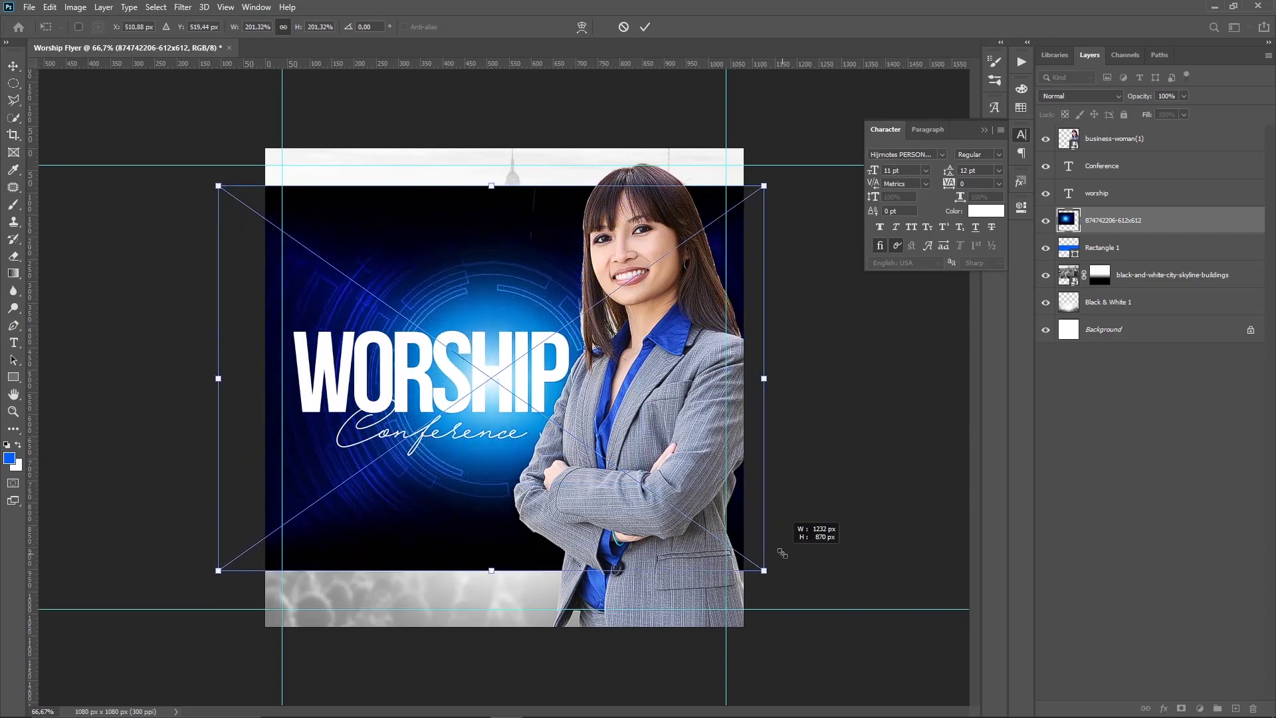
key("Return")
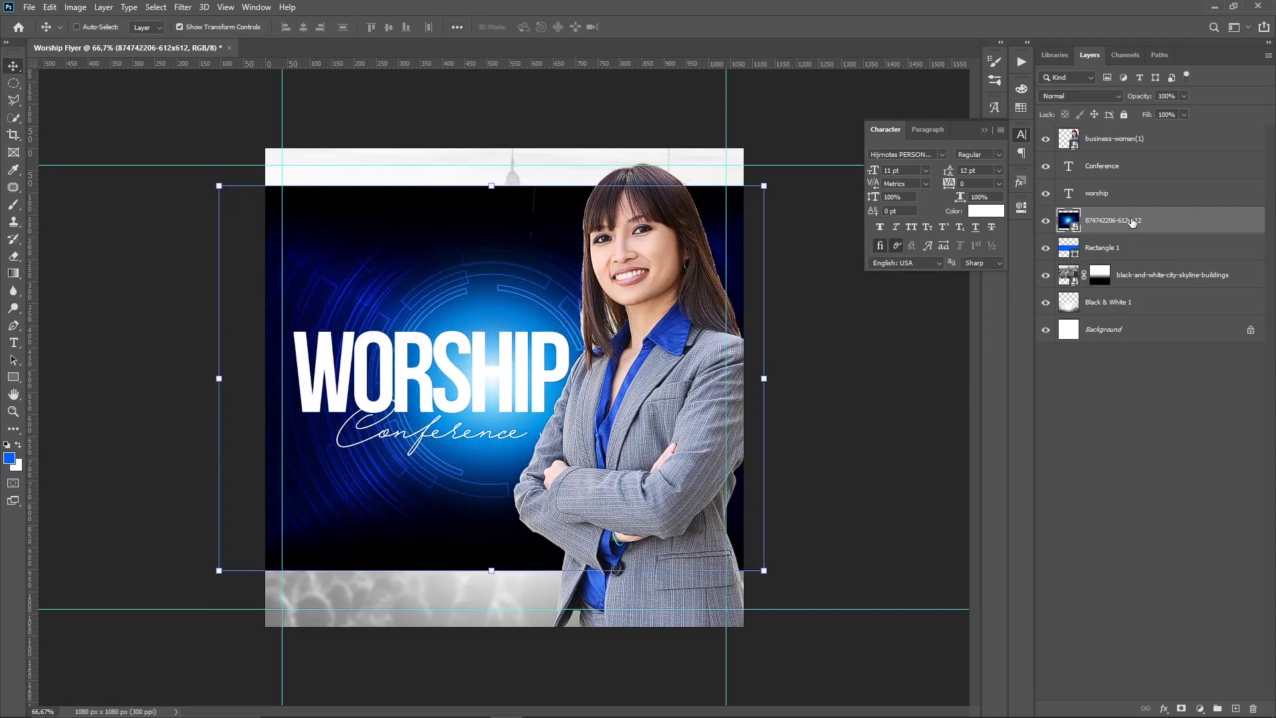
right_click(1130, 222)
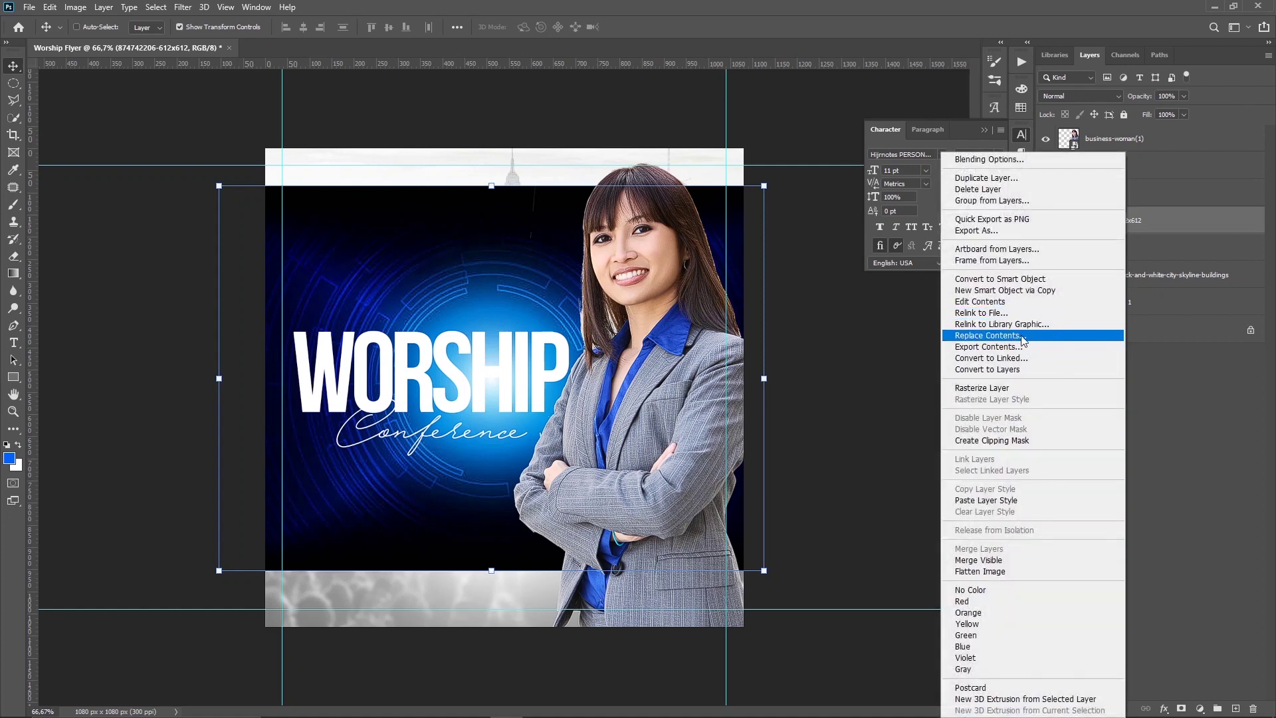
left_click(1013, 440)
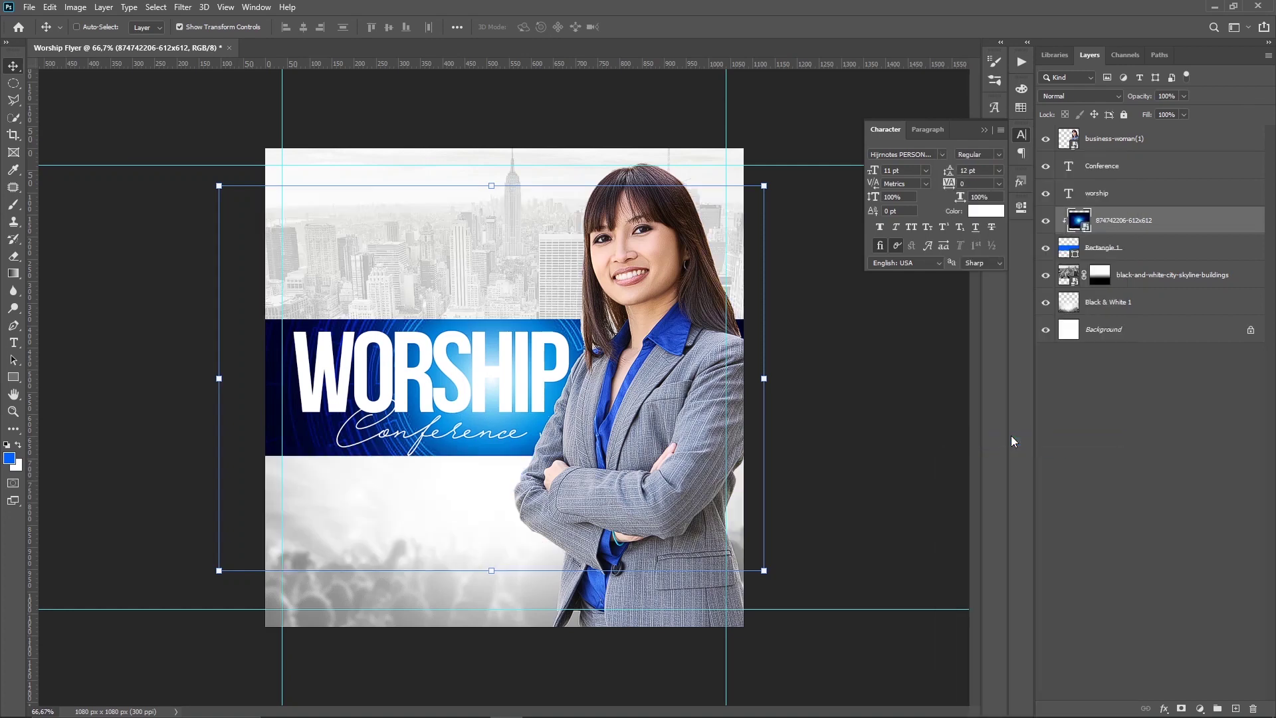
left_click_drag(737, 380, 618, 374)
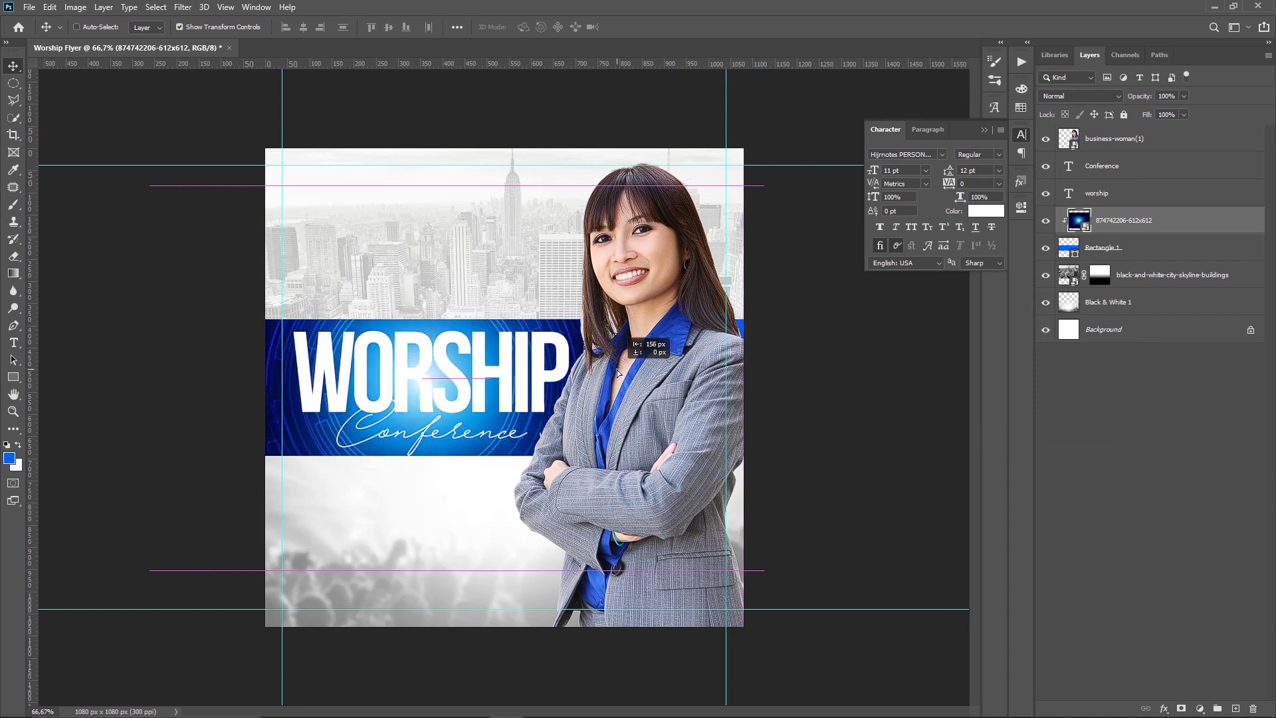
left_click_drag(618, 373, 617, 374)
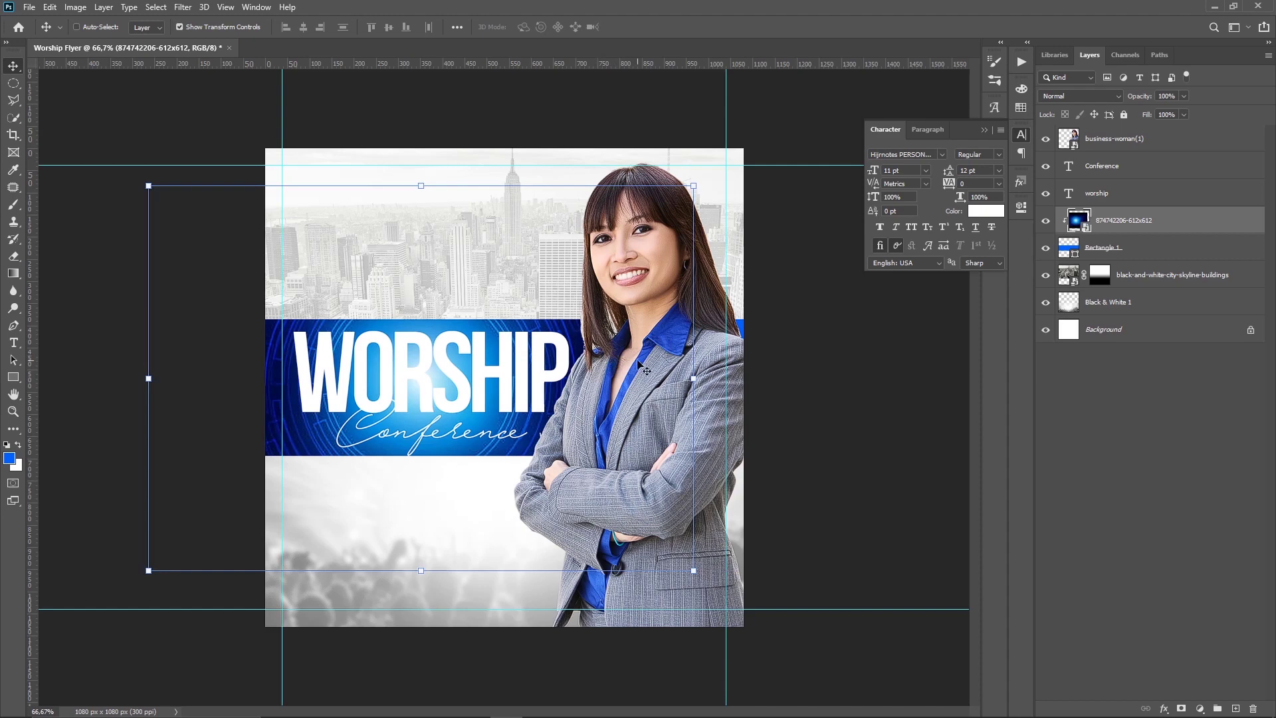
Inspect the banner up close, fit the whole flyer in view, and reselect the glow layer.
key("ctrl+1")
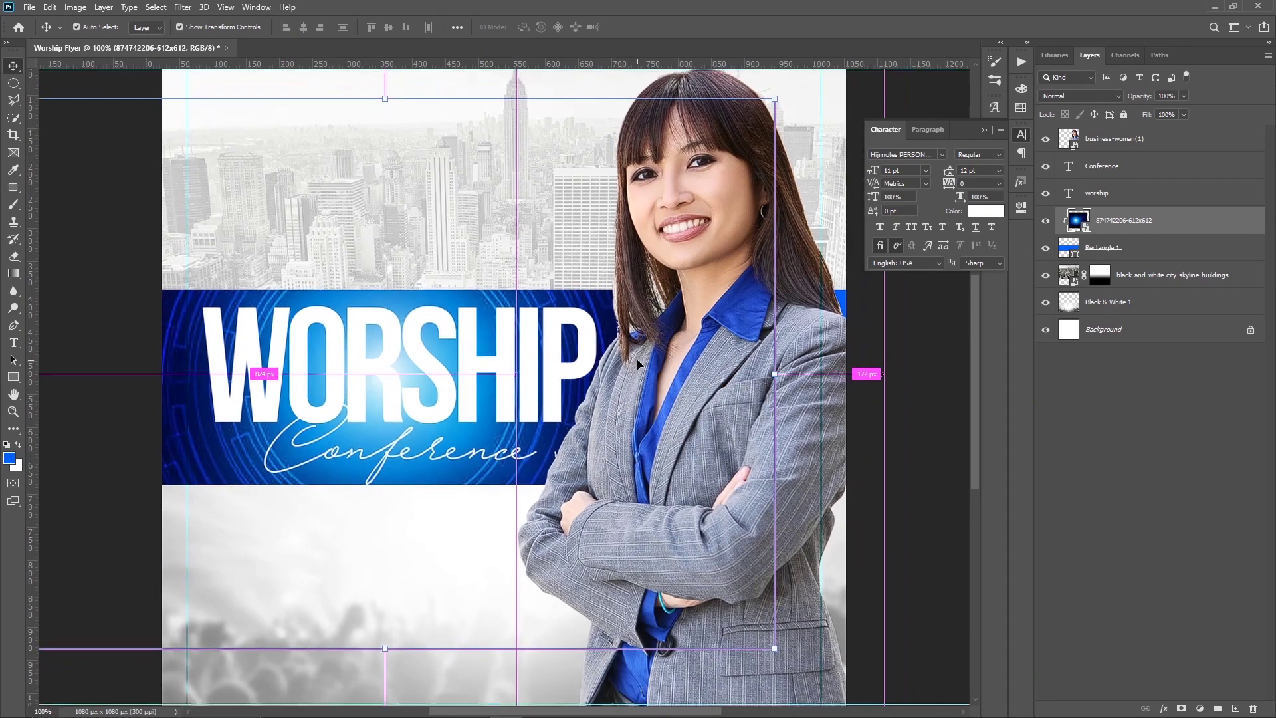
key("ctrl+0")
key("ctrl+minus")
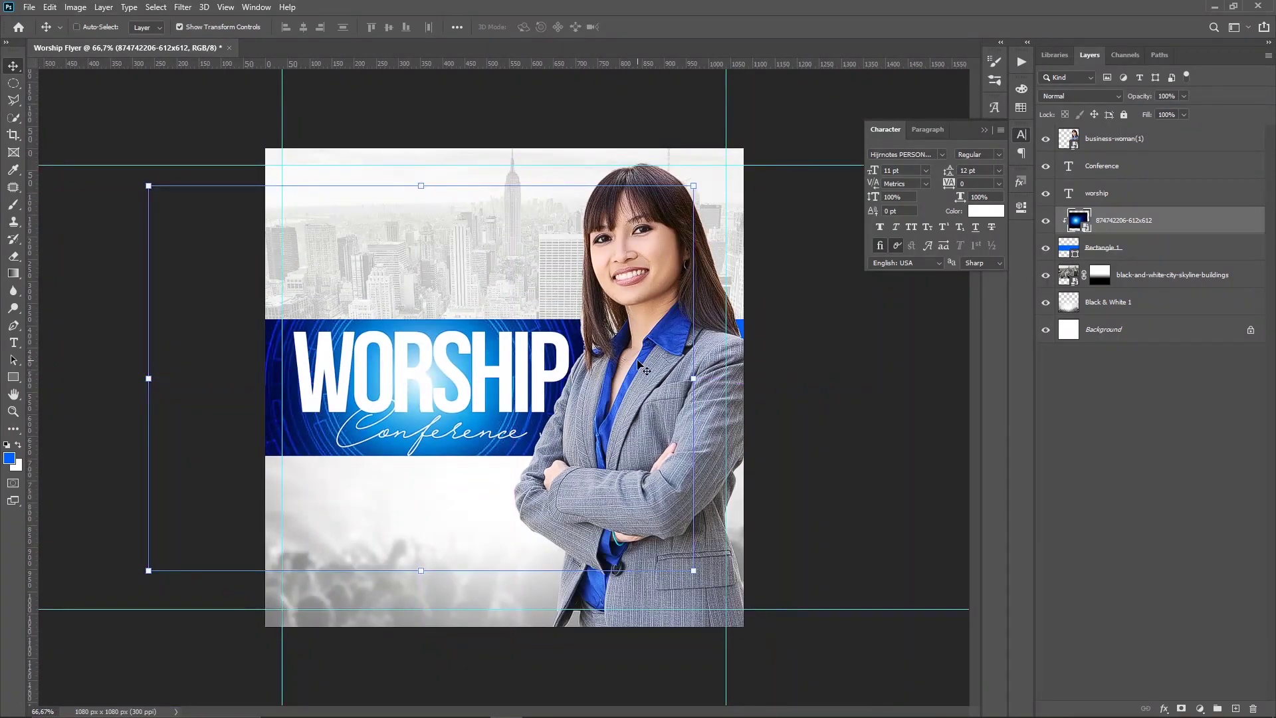
left_click(1155, 385)
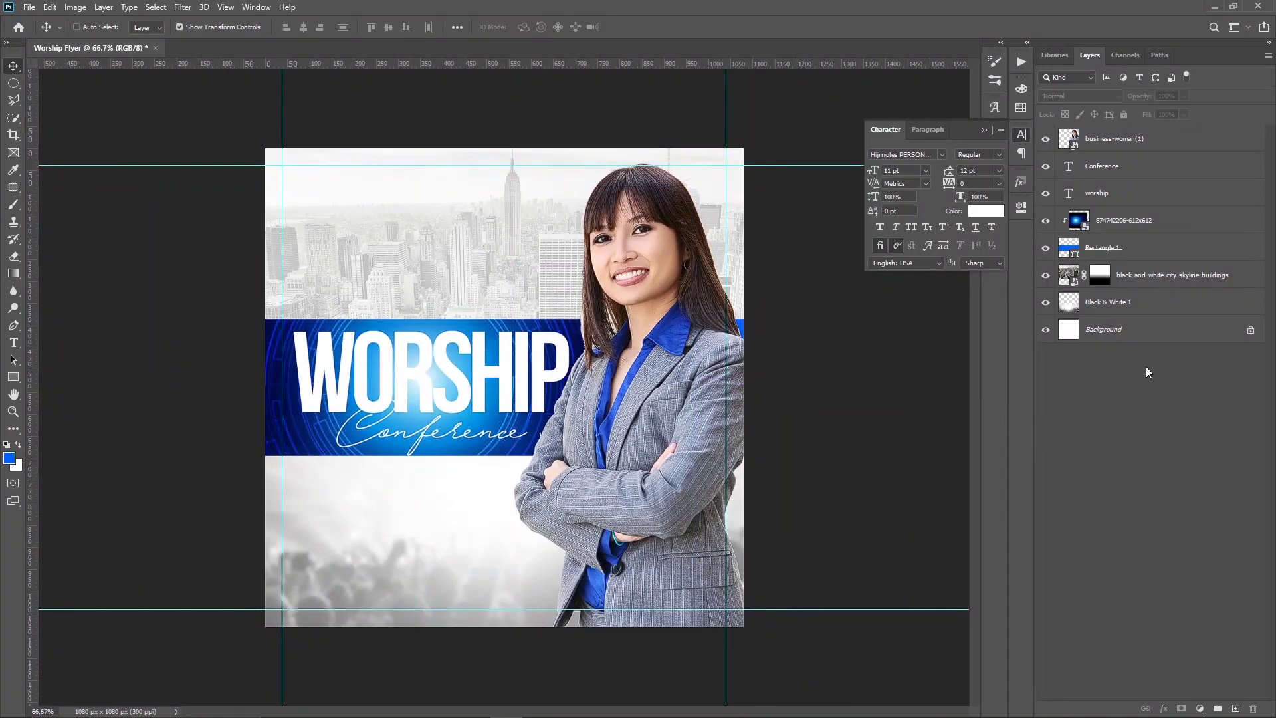
left_click(1151, 232)
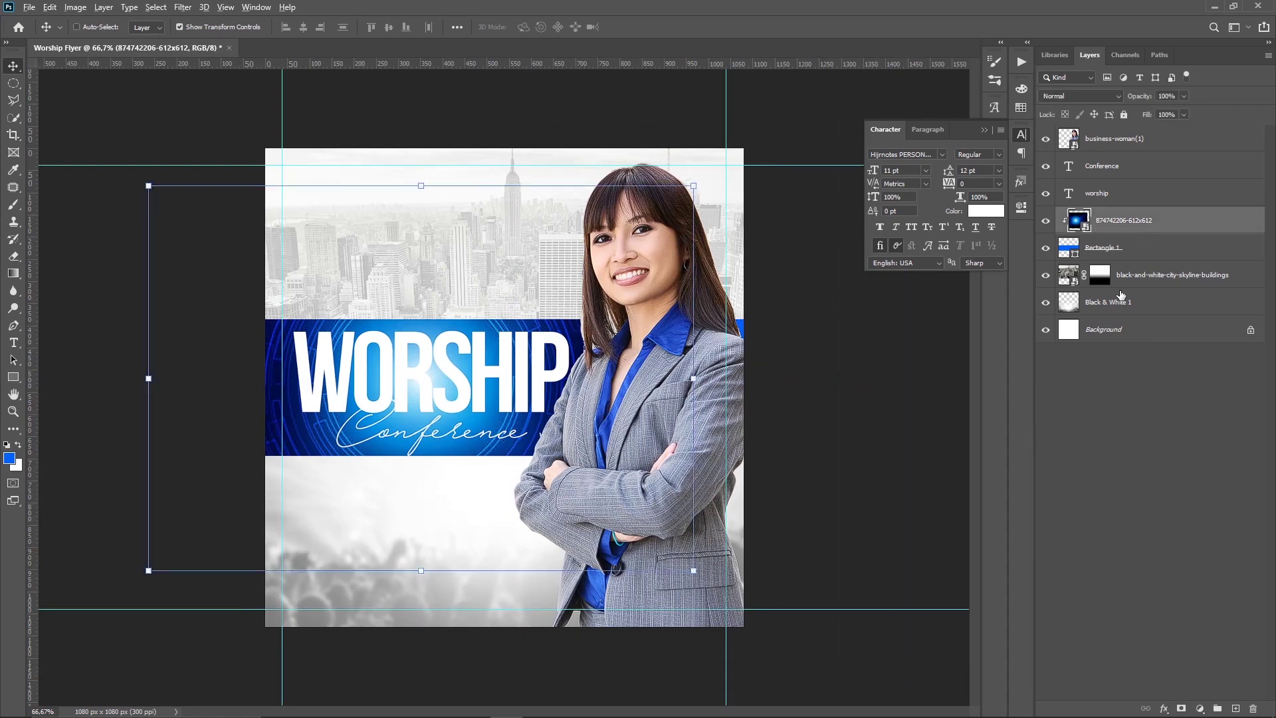
key("alt+Tab")
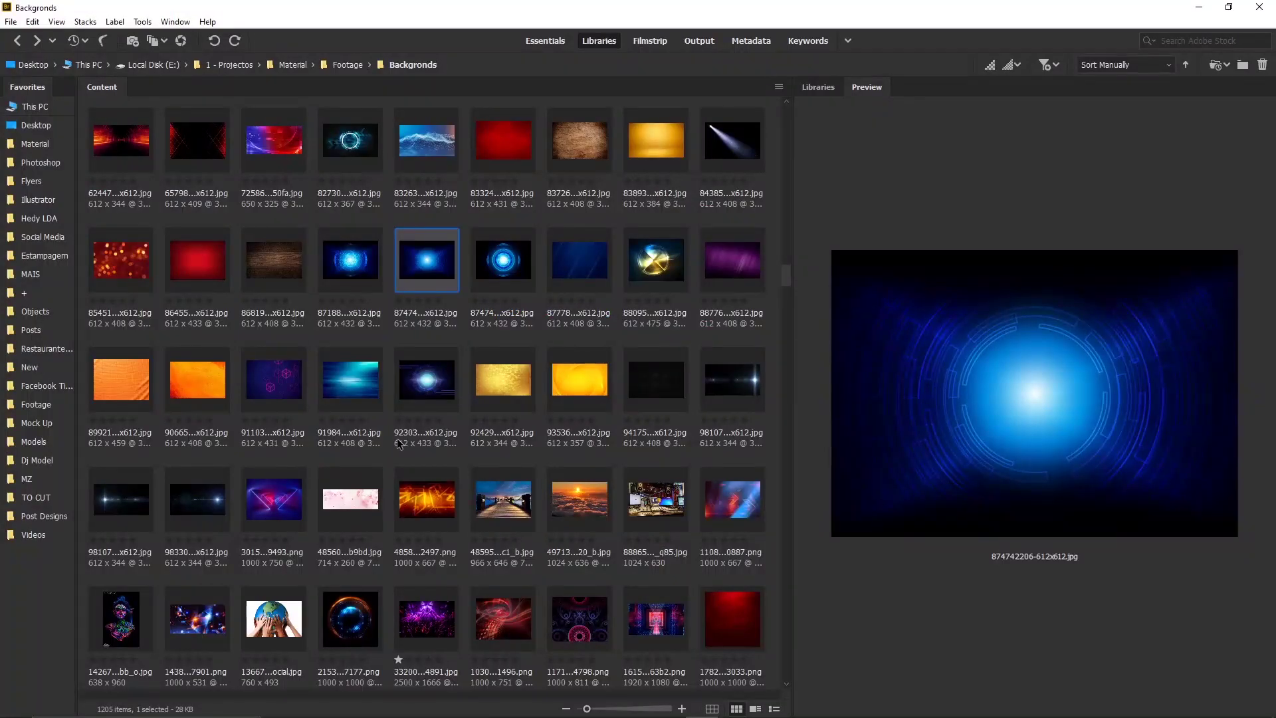
Preview the blue glow, aurora and abstract painting backgrounds.
left_click(424, 387)
scroll(324, 429, "down", 1)
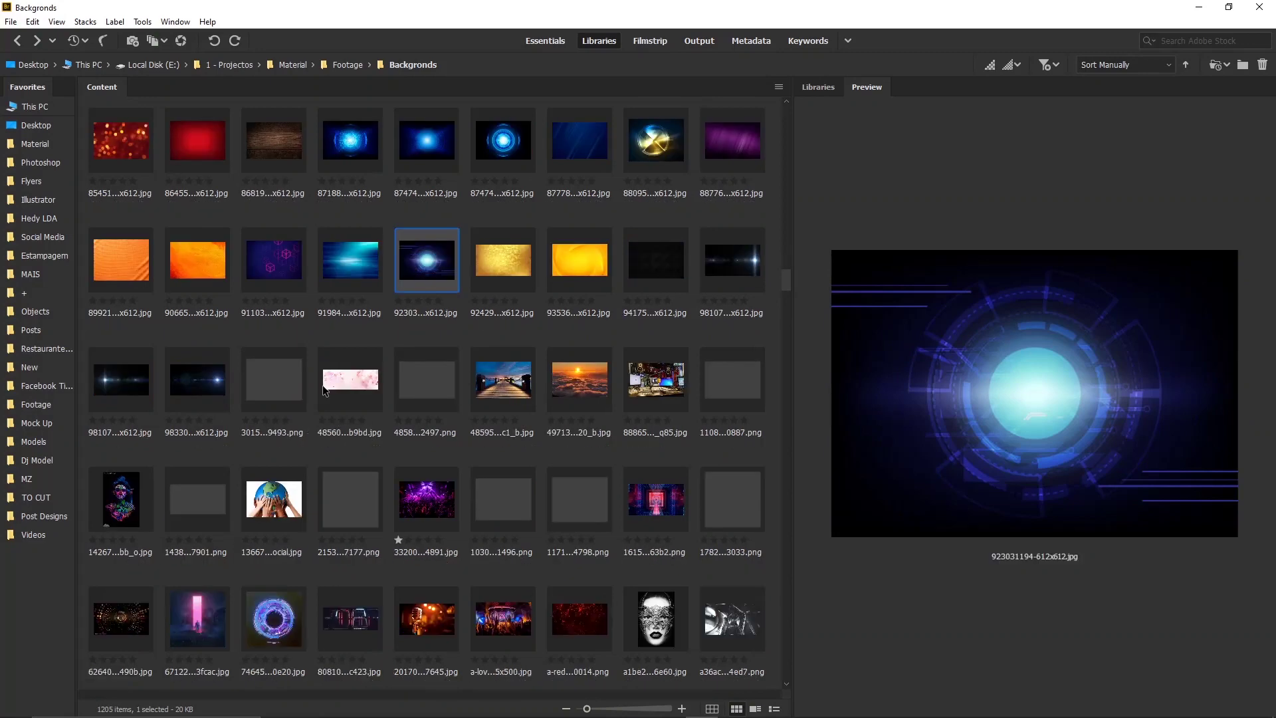
scroll(365, 447, "down", 1)
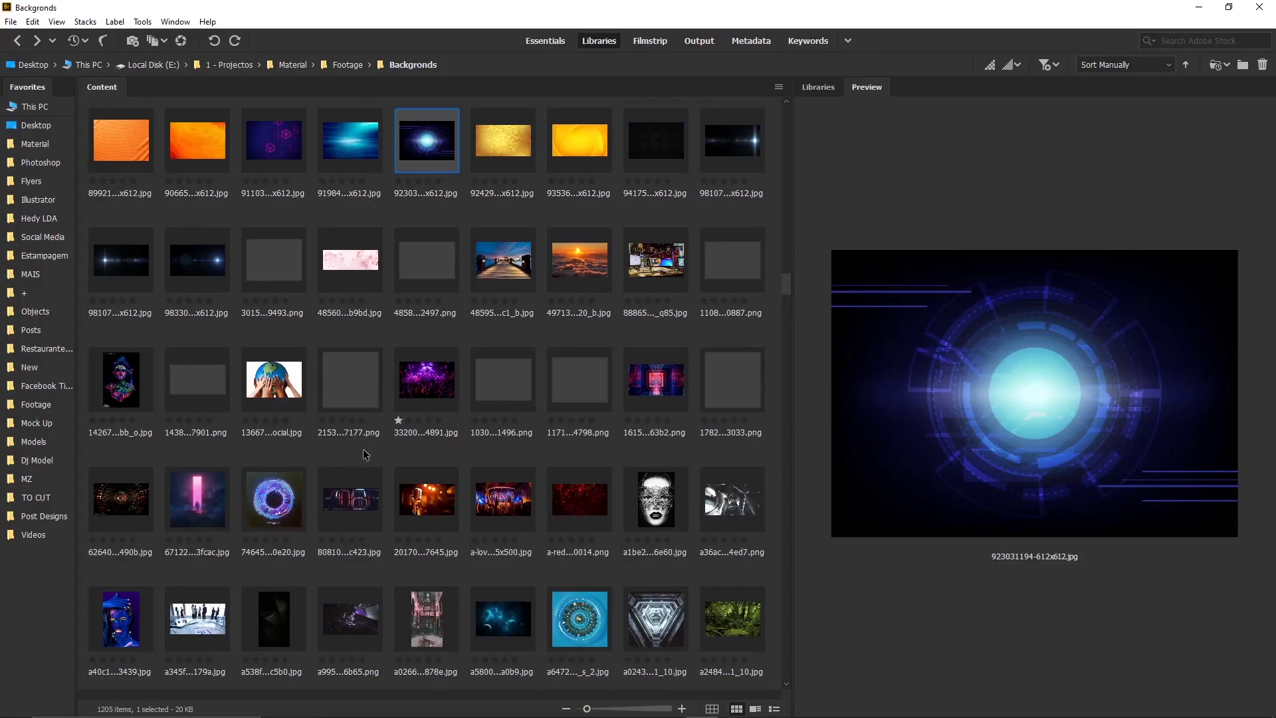
scroll(397, 470, "down", 1)
scroll(405, 465, "down", 1)
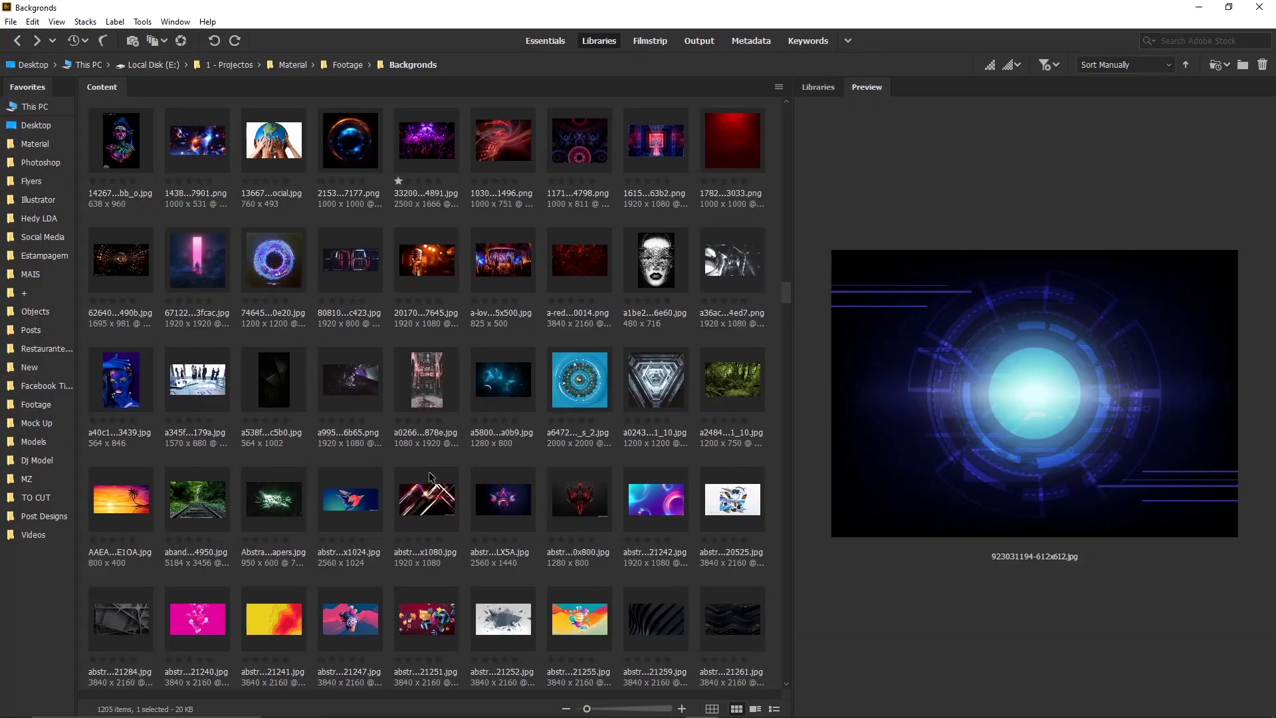
scroll(430, 456, "down", 5)
scroll(425, 458, "down", 4)
scroll(422, 470, "down", 2)
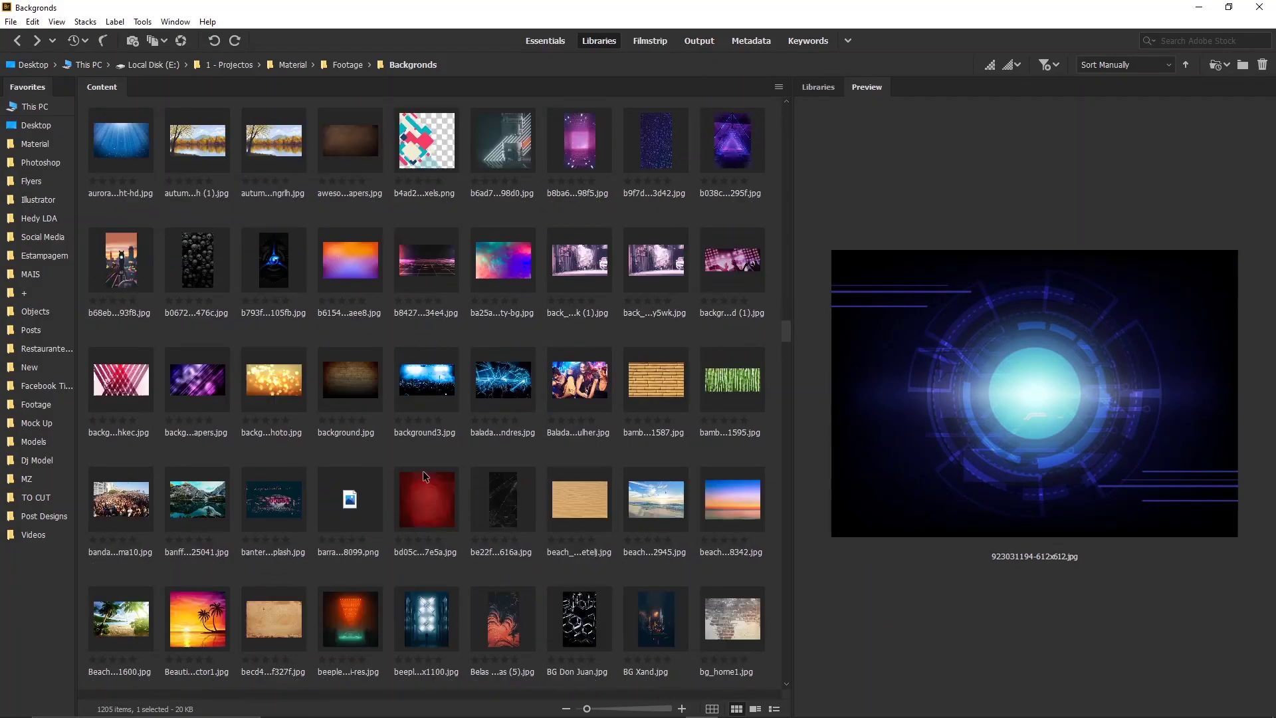
left_click(118, 155)
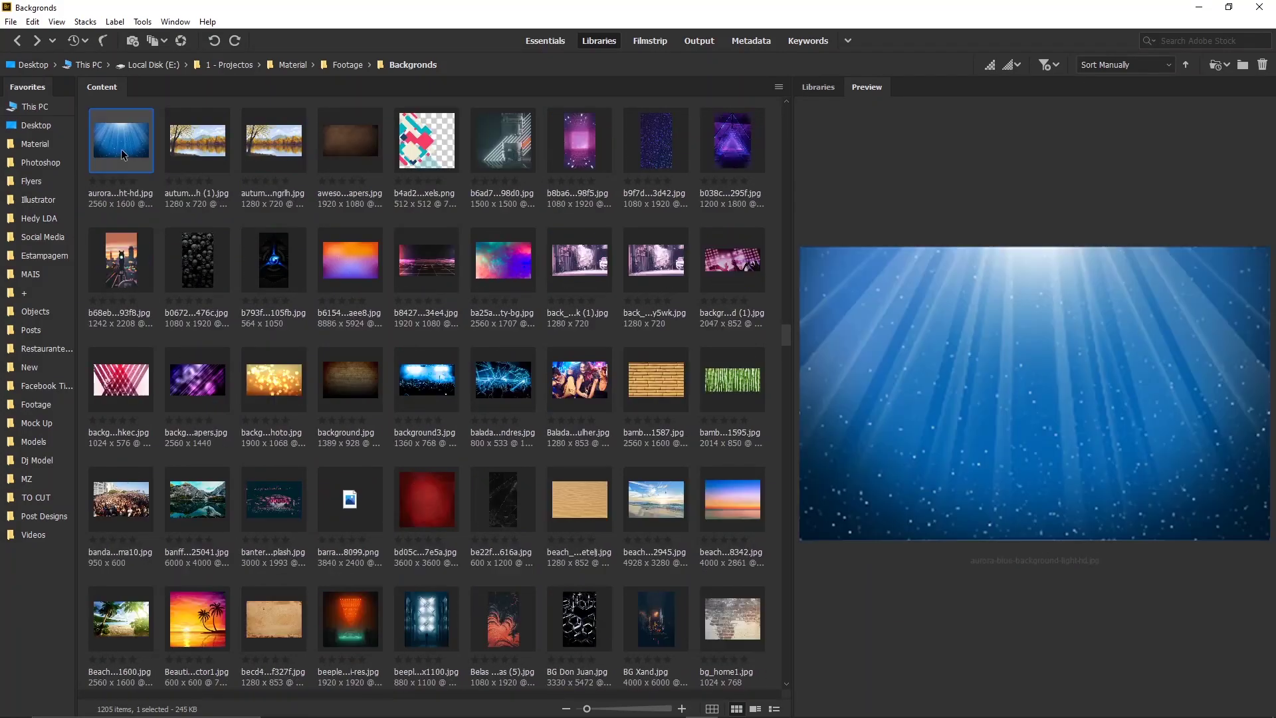
scroll(512, 412, "down", 4)
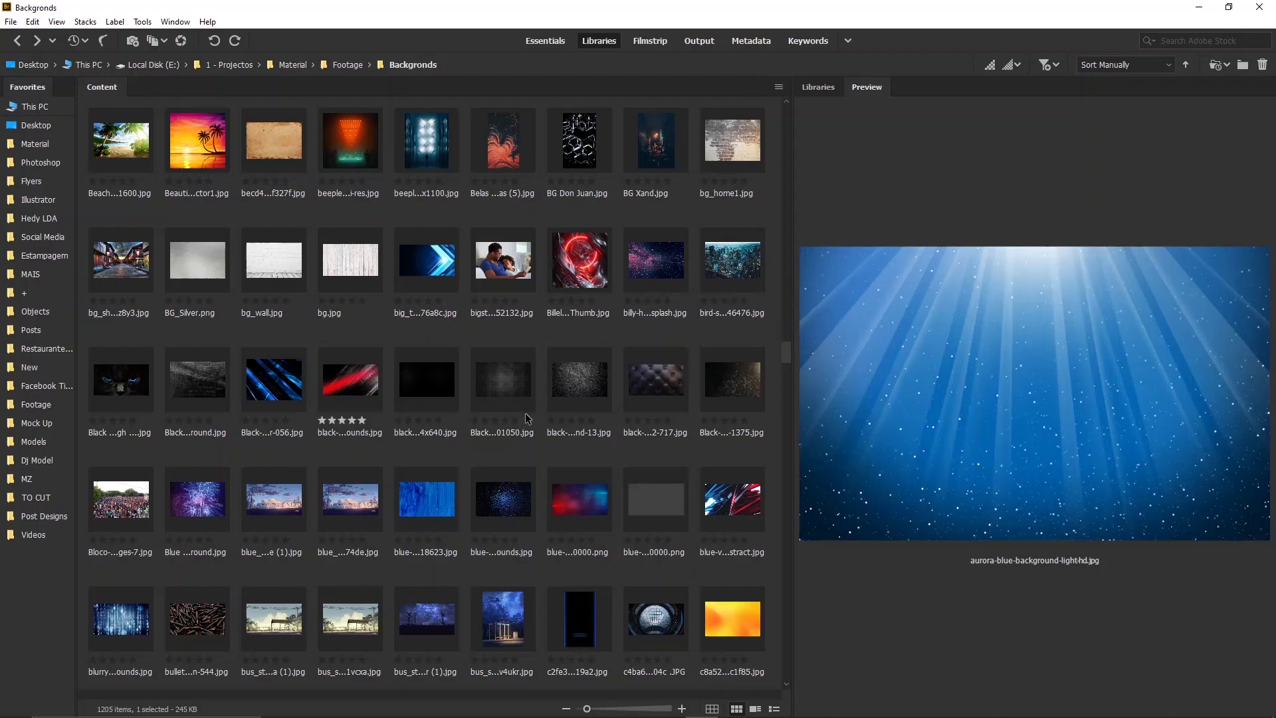
left_click(422, 497)
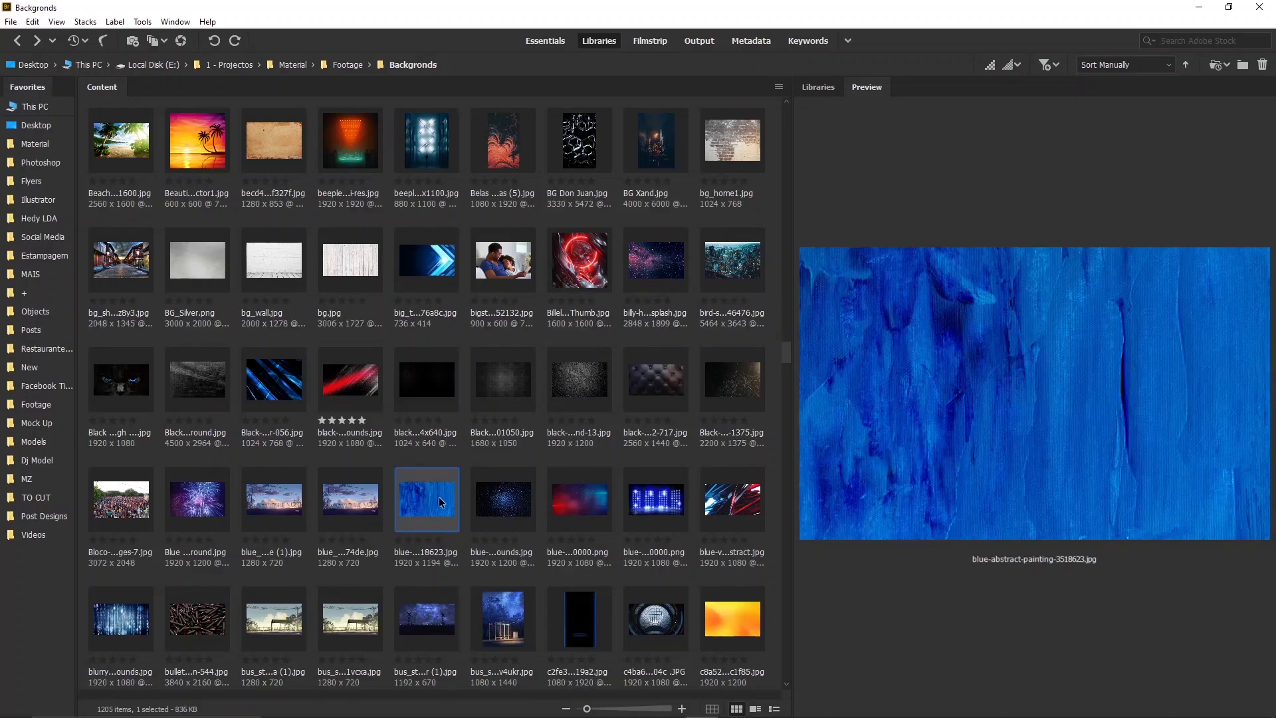
Scroll further and preview the light pillars and concert lights backgrounds.
scroll(449, 472, "down", 2)
scroll(459, 452, "down", 4)
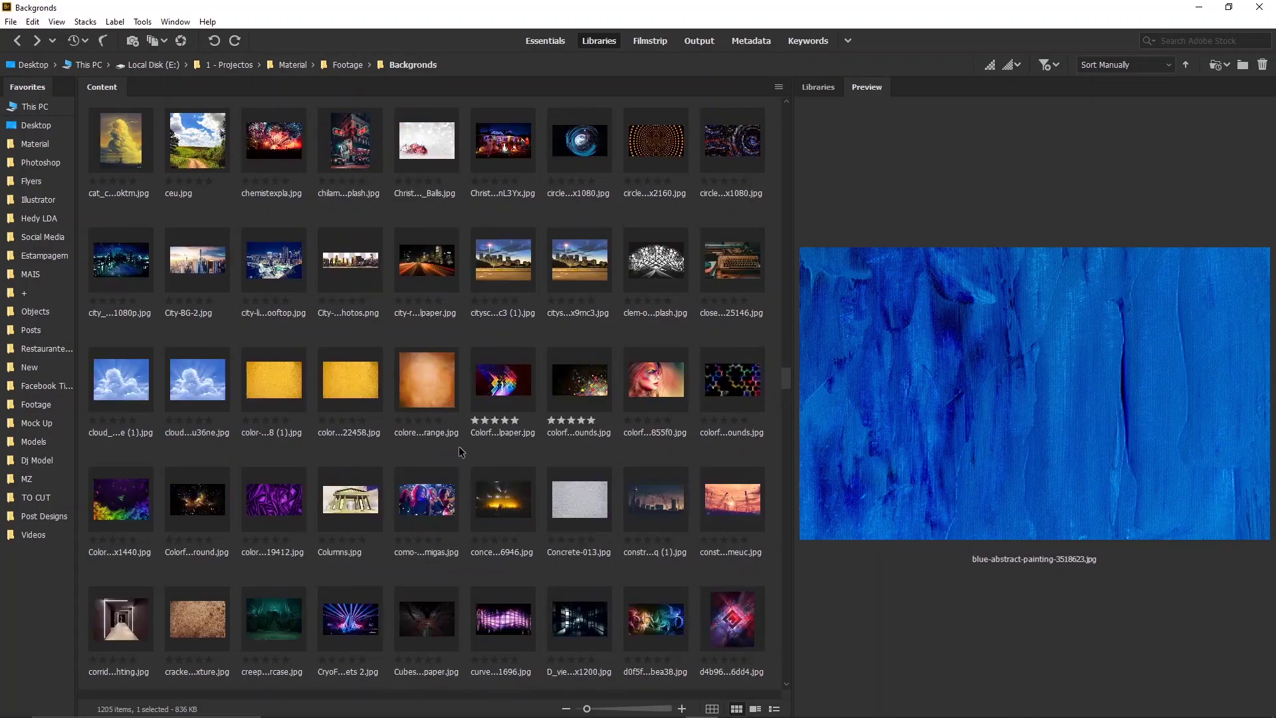
scroll(461, 452, "down", 4)
scroll(503, 444, "down", 3)
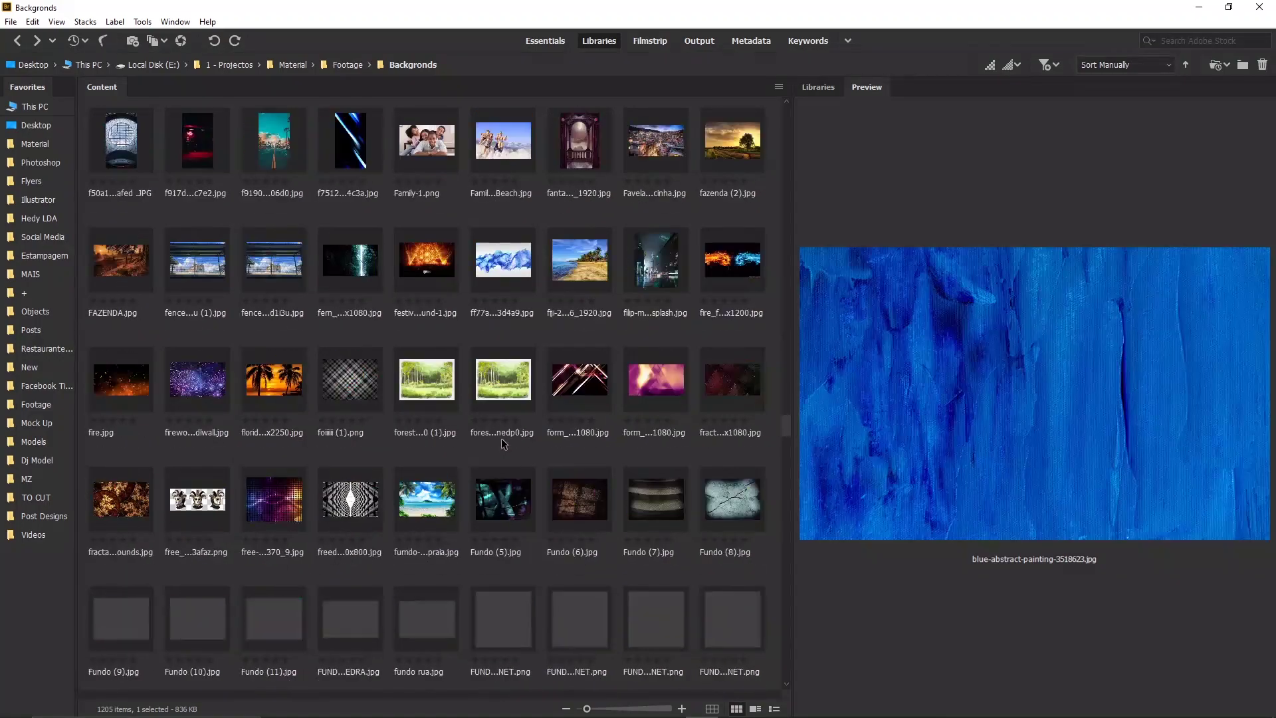
scroll(499, 449, "down", 3)
scroll(498, 449, "down", 1)
scroll(495, 444, "down", 5)
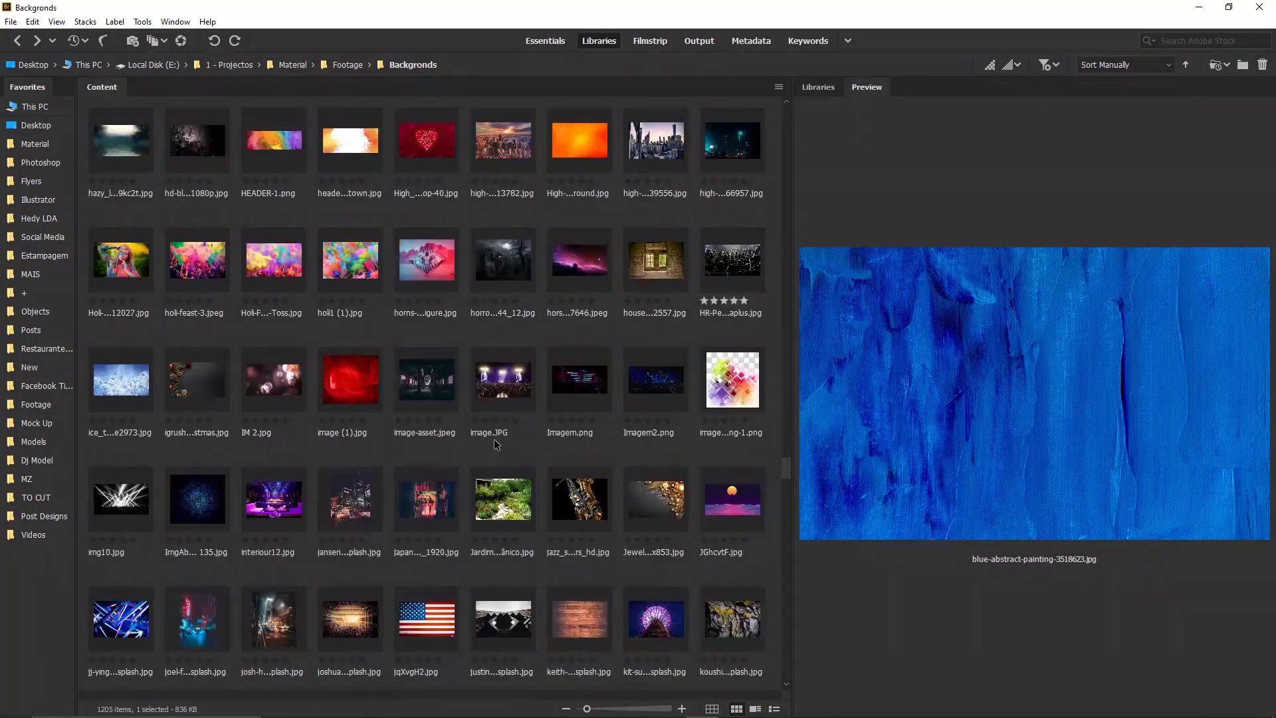
scroll(495, 442, "down", 4)
scroll(495, 442, "down", 2)
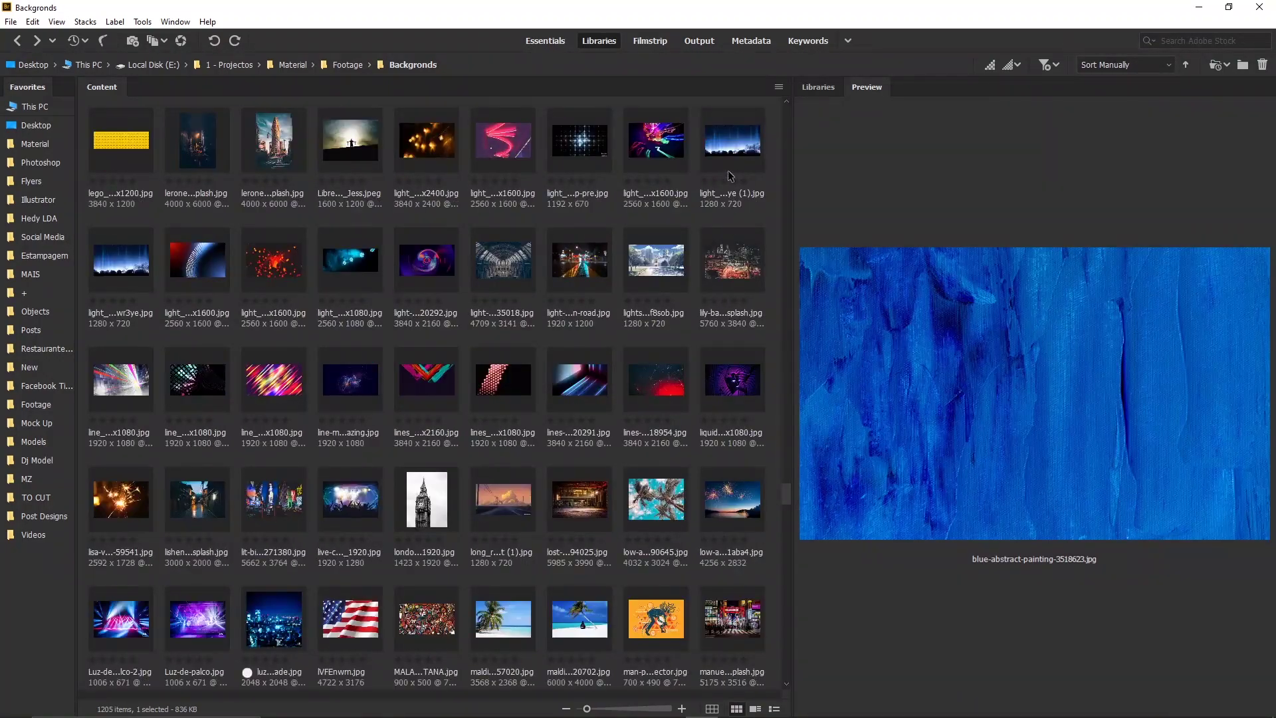
left_click(732, 141)
scroll(598, 333, "down", 3)
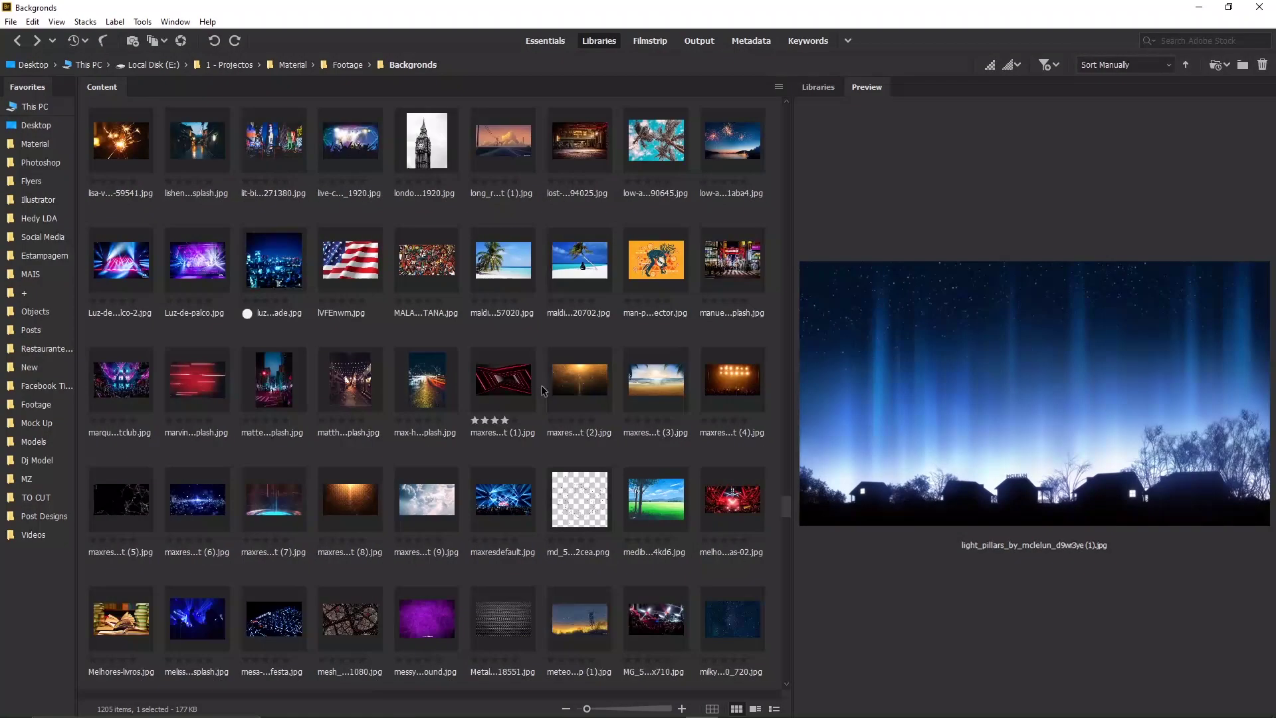
left_click(512, 480)
Scroll to the end of the folder and pick up blue-lights-background11.jpg1.jpg.
scroll(492, 432, "down", 2)
scroll(465, 406, "down", 4)
scroll(449, 386, "down", 4)
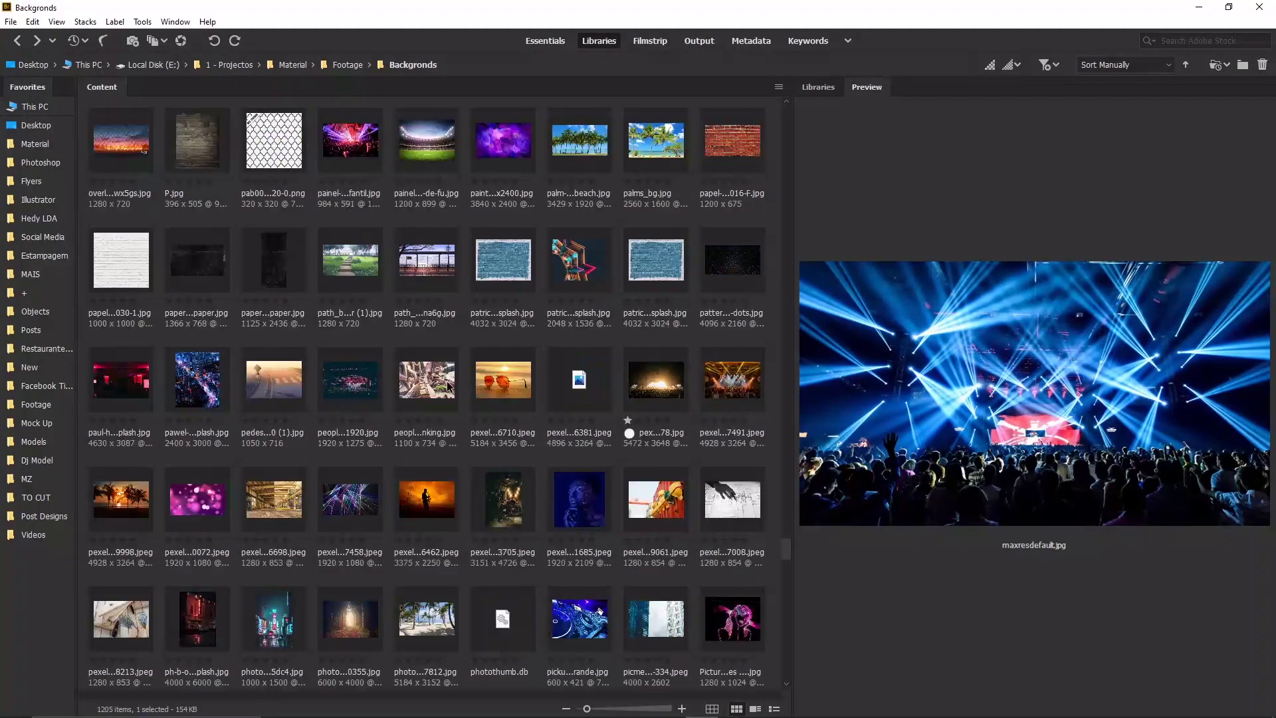
scroll(449, 386, "down", 4)
scroll(452, 383, "down", 4)
scroll(456, 380, "down", 4)
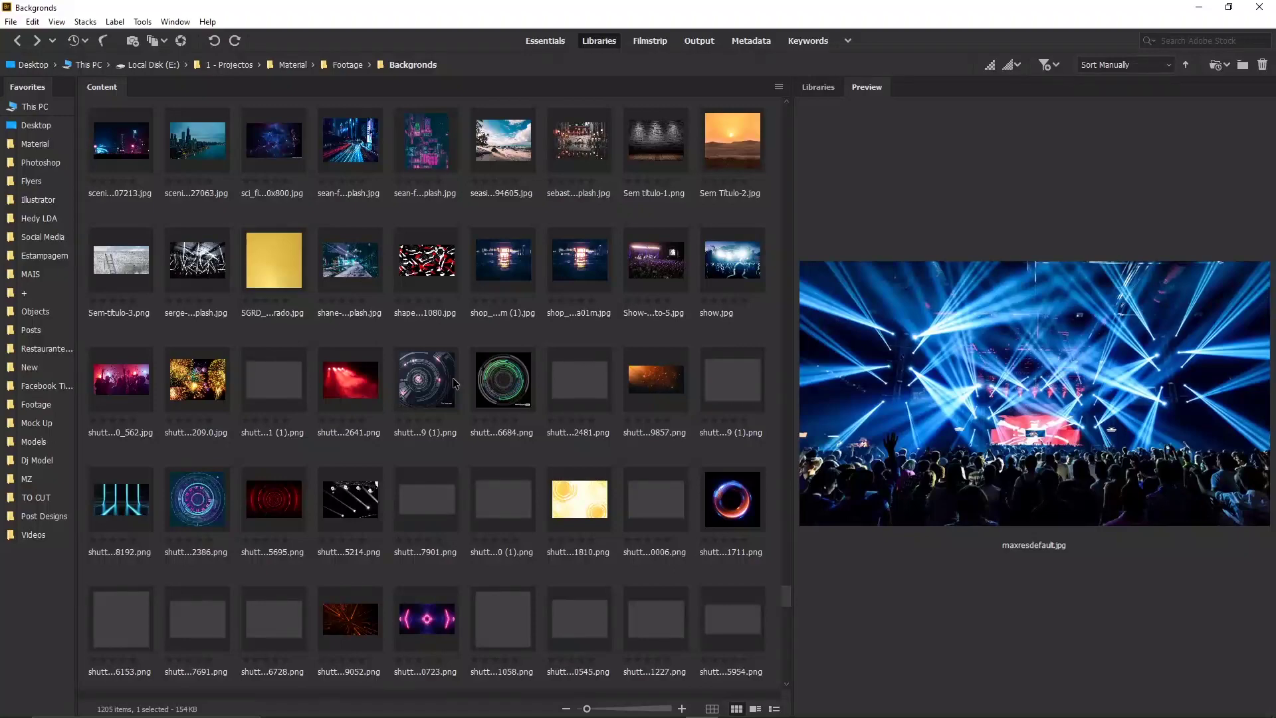
scroll(456, 383, "down", 4)
scroll(456, 383, "down", 3)
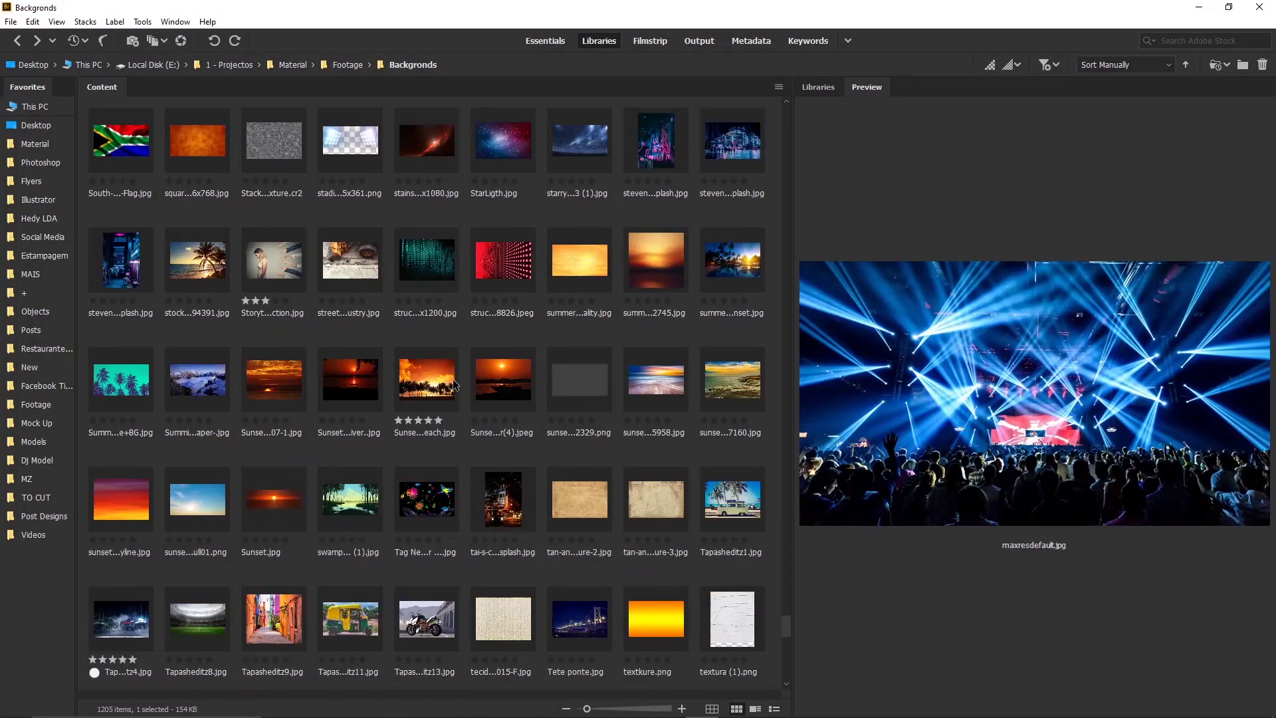
scroll(456, 384, "down", 4)
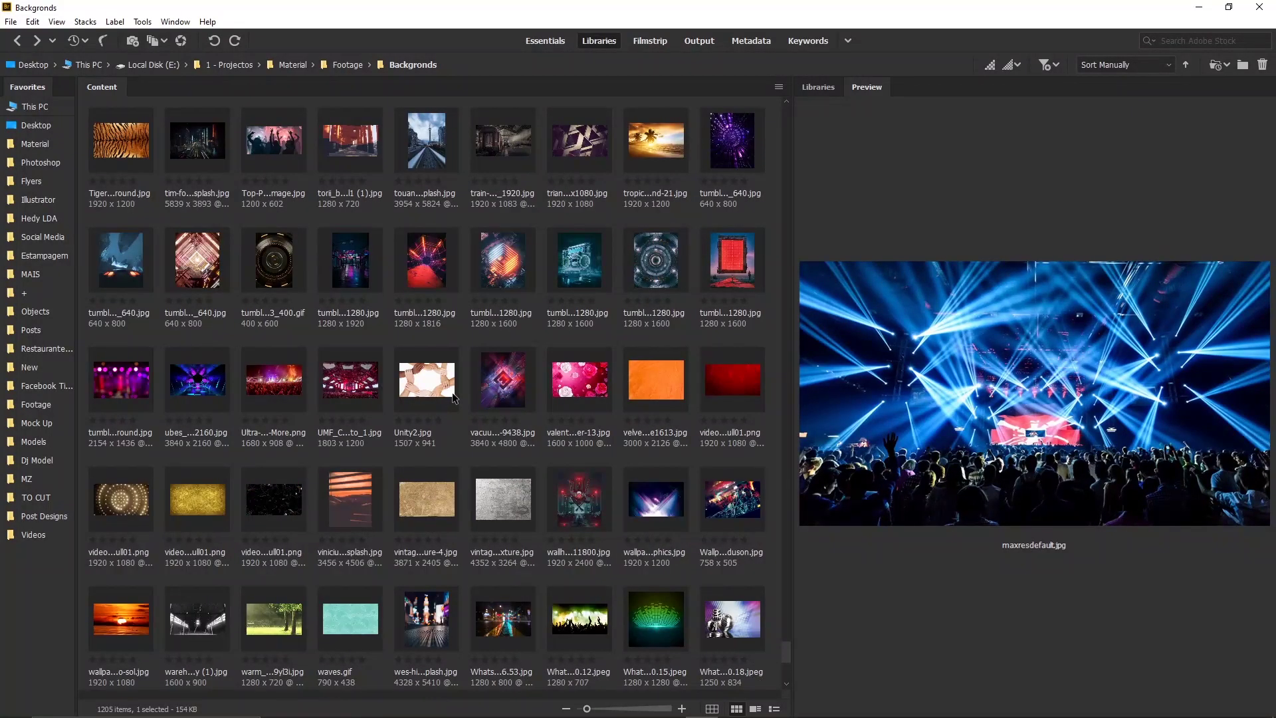
scroll(454, 398, "down", 4)
left_click_drag(669, 625, 675, 613)
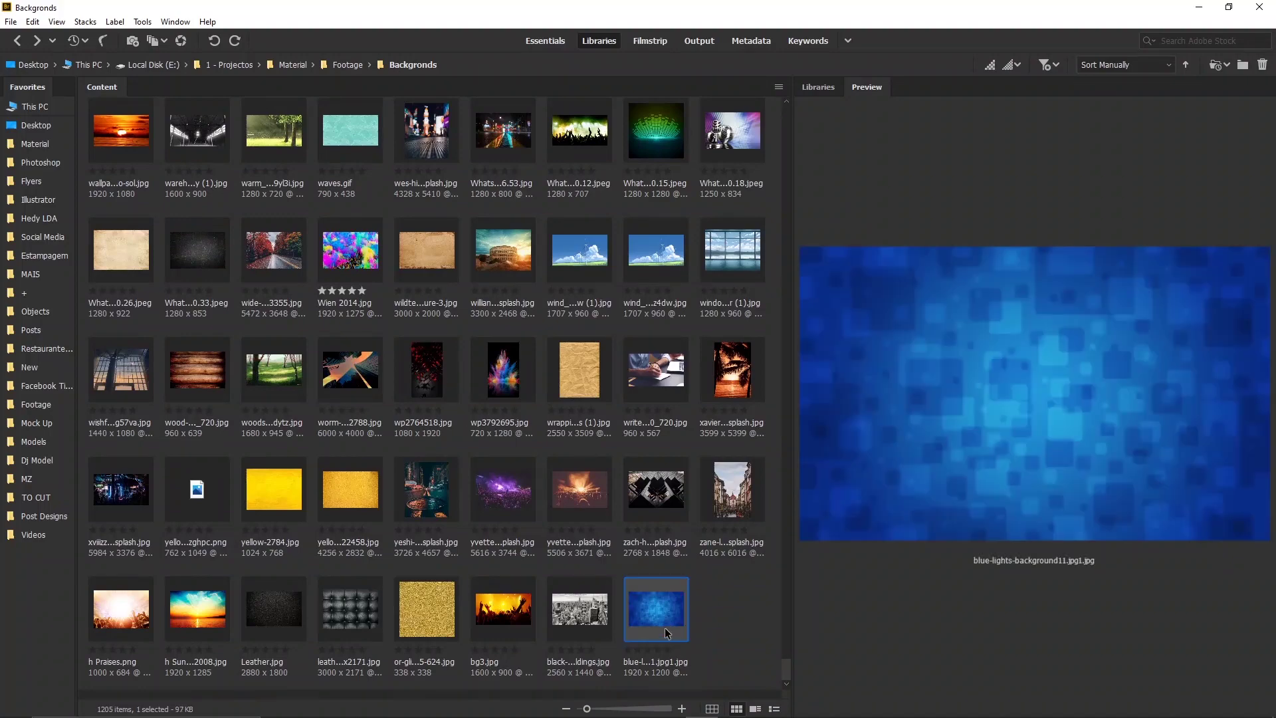
Place and enlarge the blue lights image, clip it to Rectangle 1, and delete the old 874742206 layer.
key("alt+Tab")
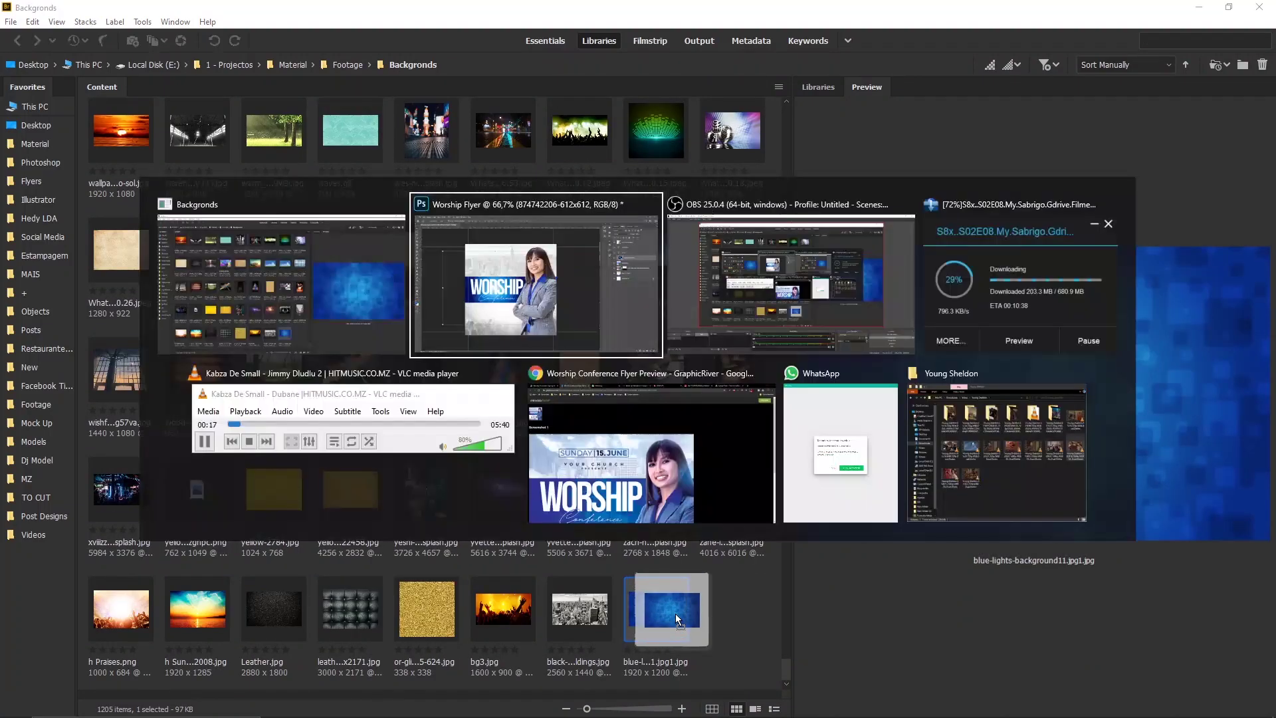
left_click_drag(676, 613, 614, 496)
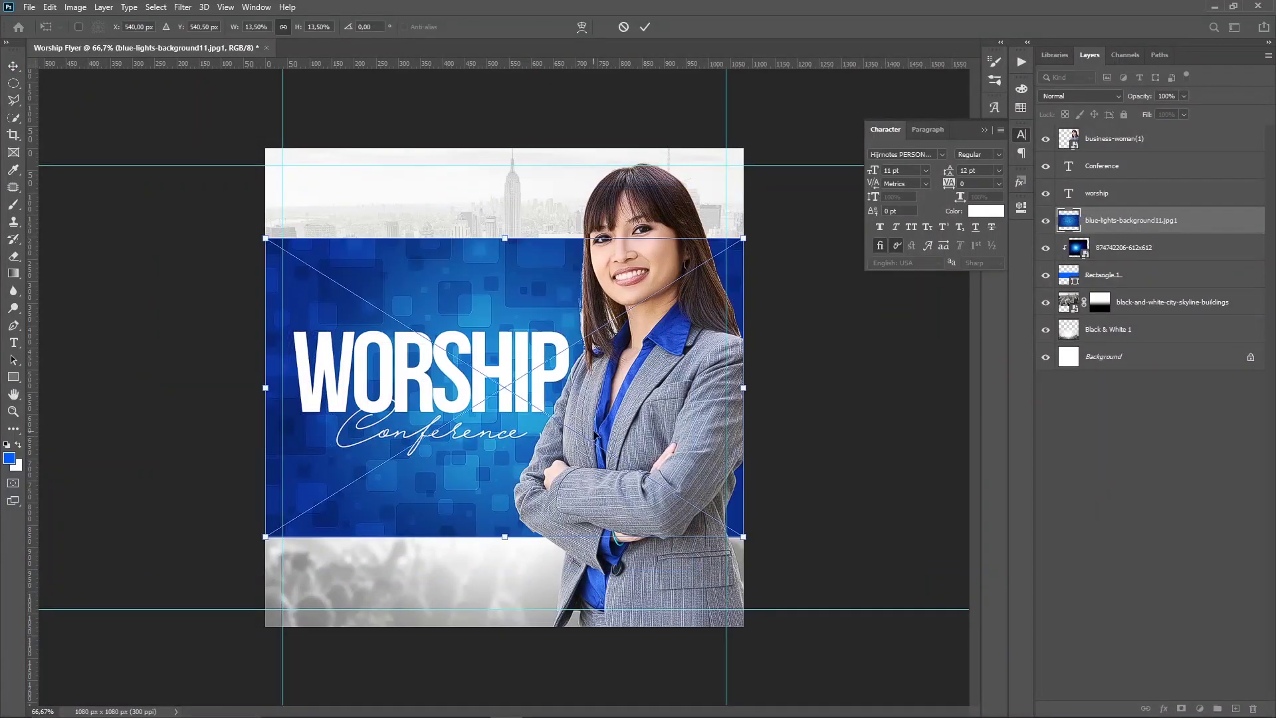
left_click_drag(264, 244, 229, 220)
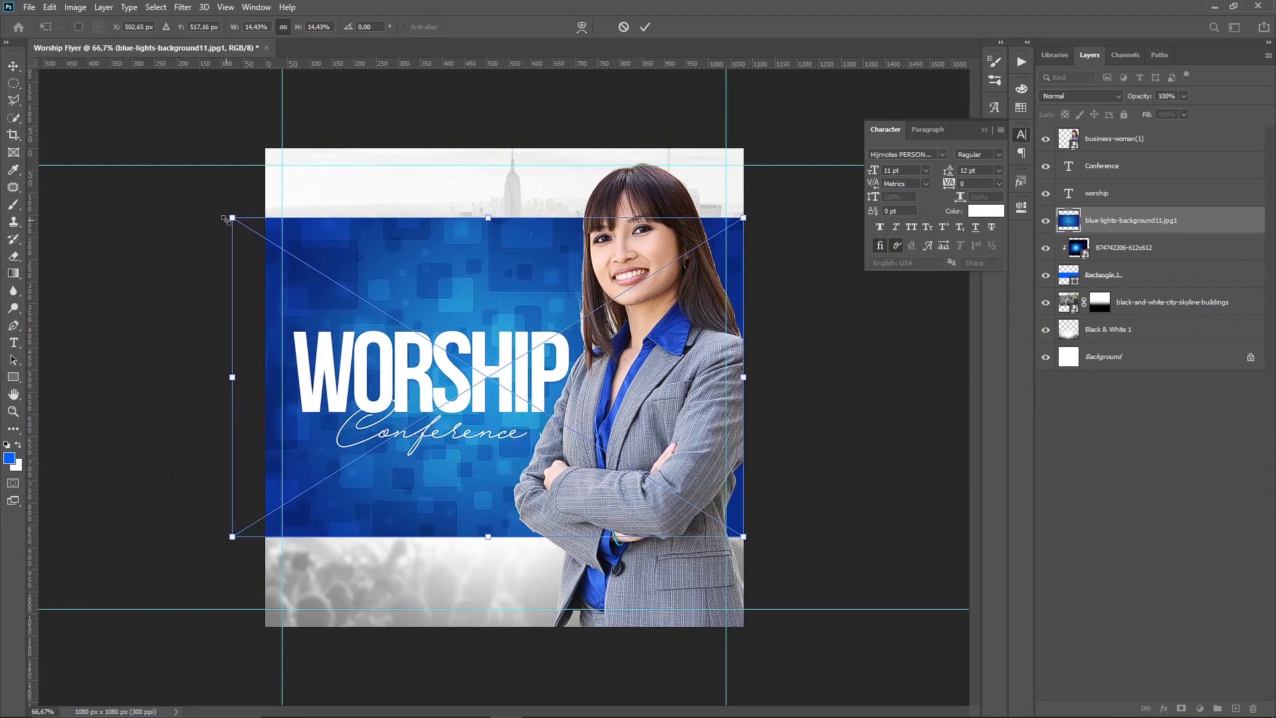
key("Return")
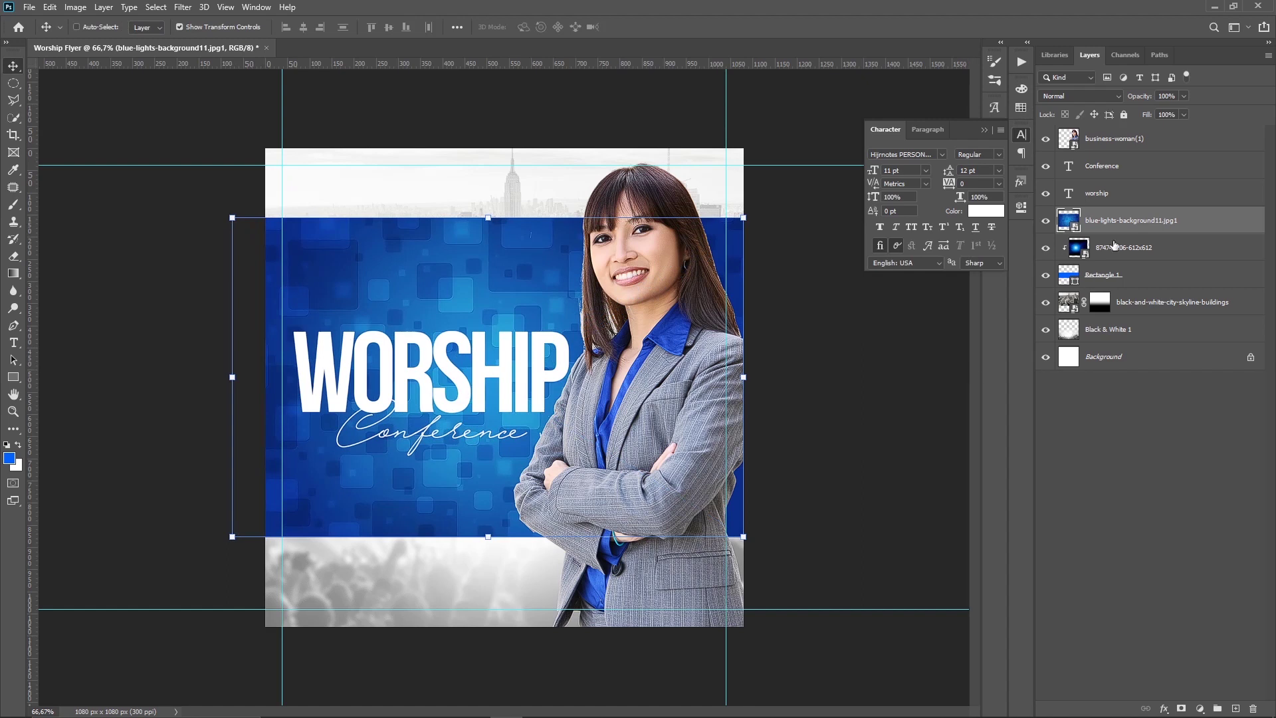
left_click_drag(1120, 222, 1120, 262)
left_click(1117, 229)
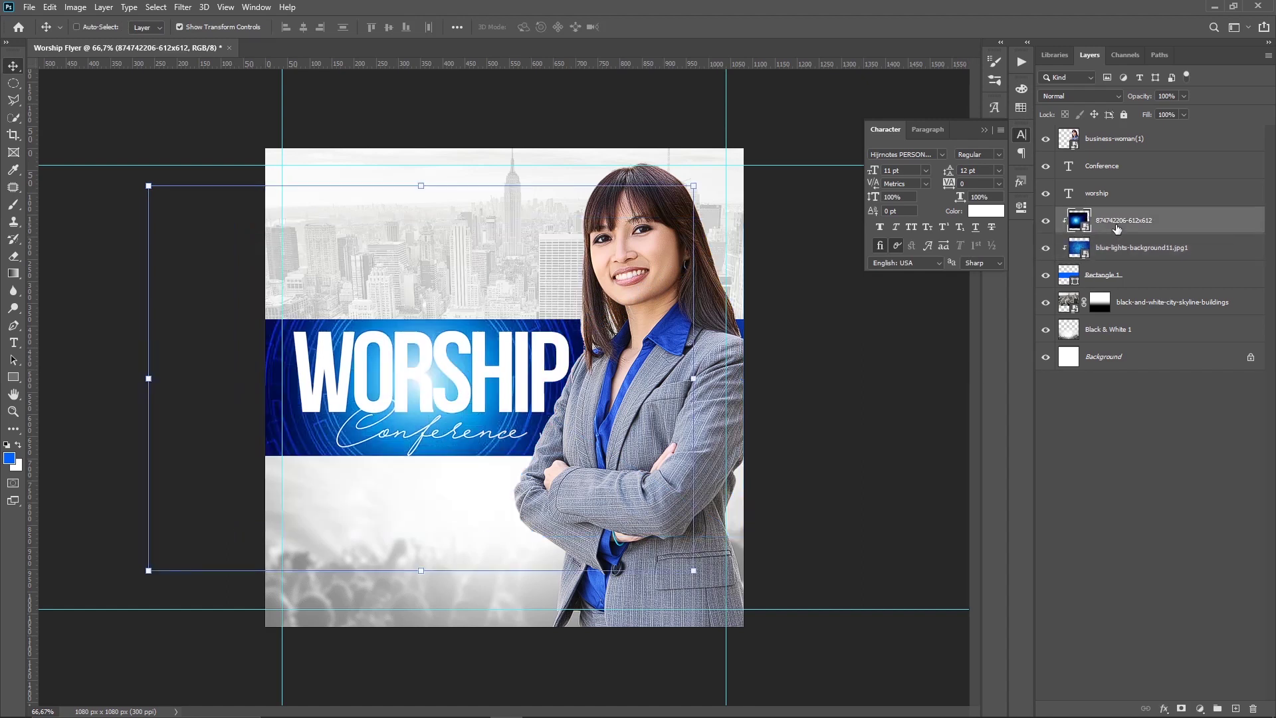
key("Delete")
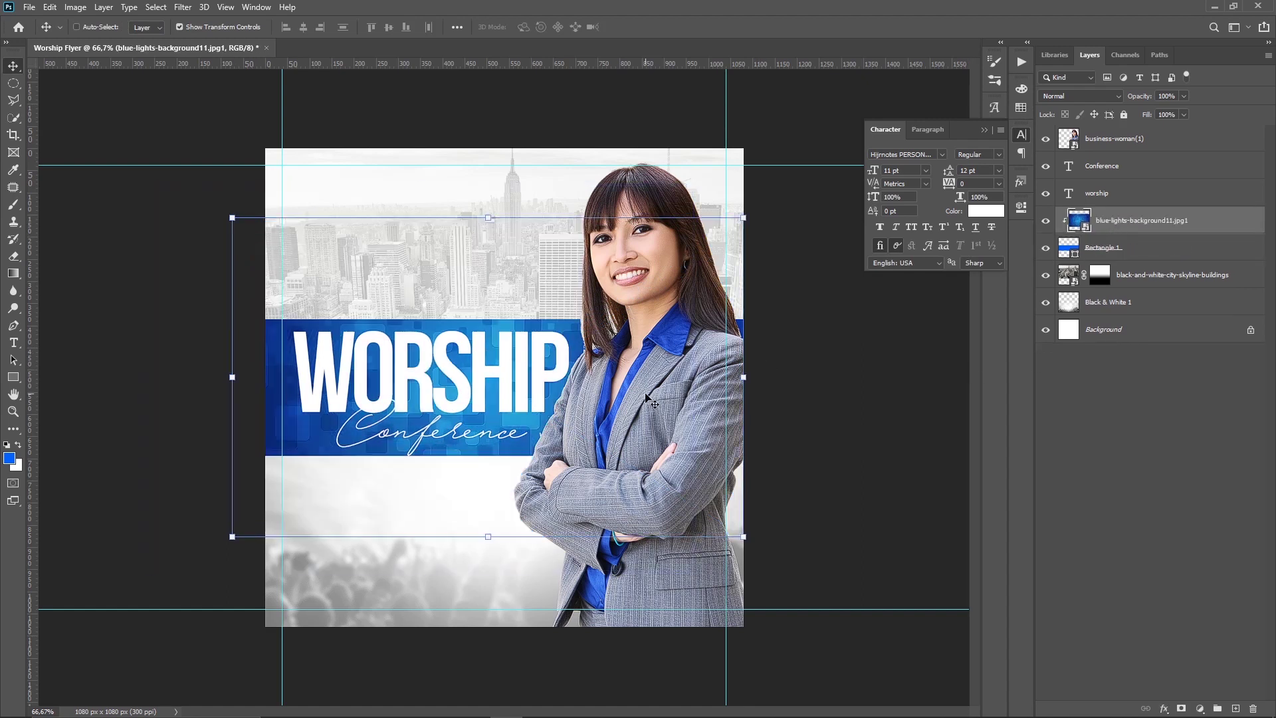
Move and scale the blue lights image so it fills the band behind WORSHIP.
left_click_drag(645, 396, 685, 366)
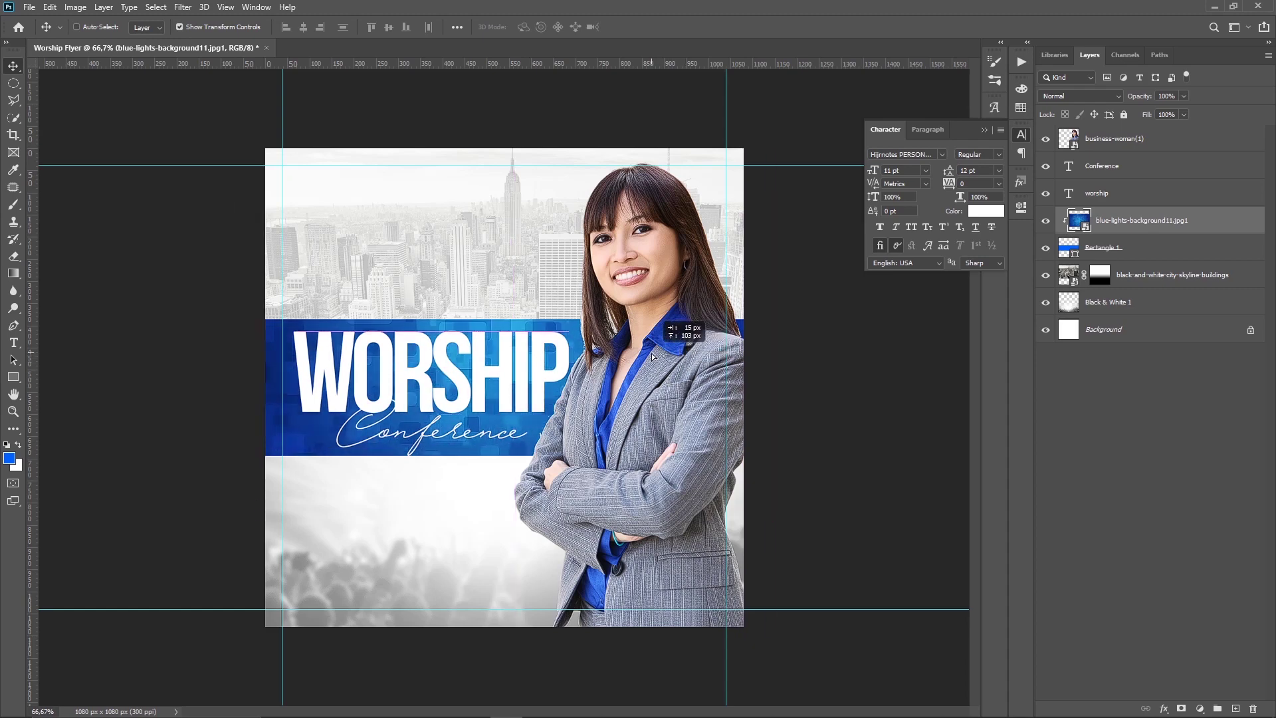
left_click_drag(685, 365, 682, 384)
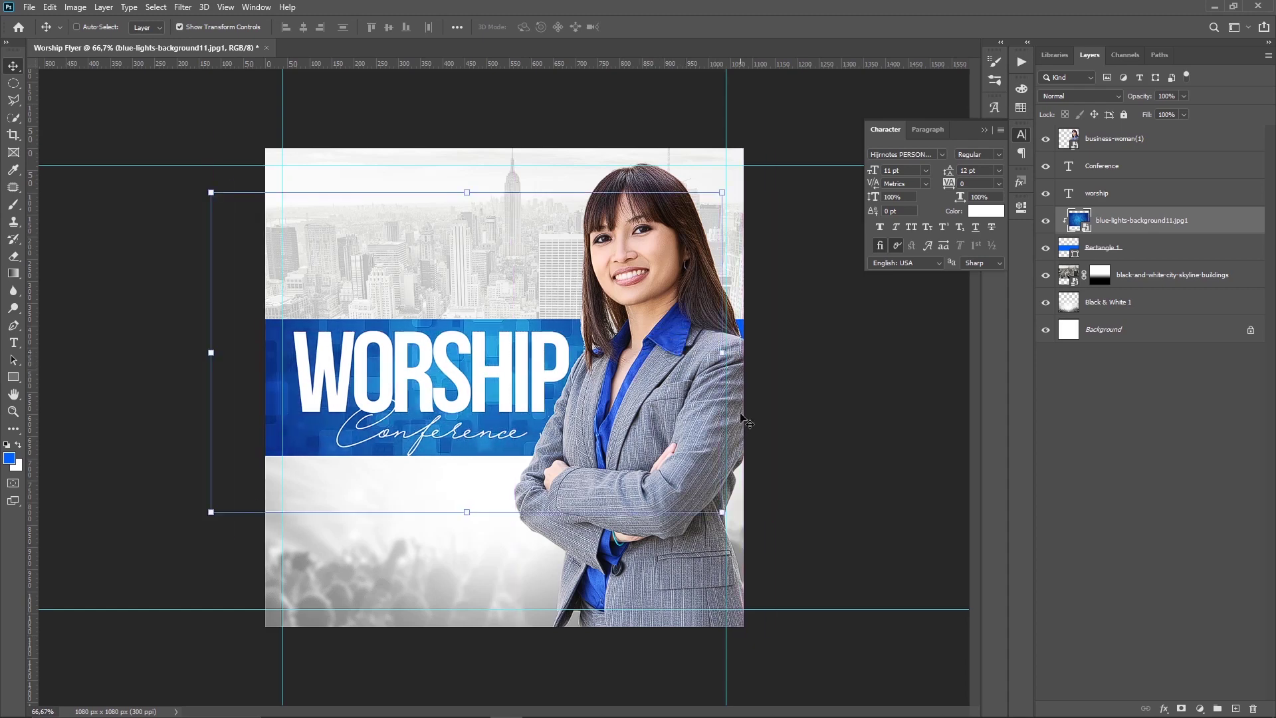
left_click(722, 513)
left_click_drag(722, 513, 761, 536)
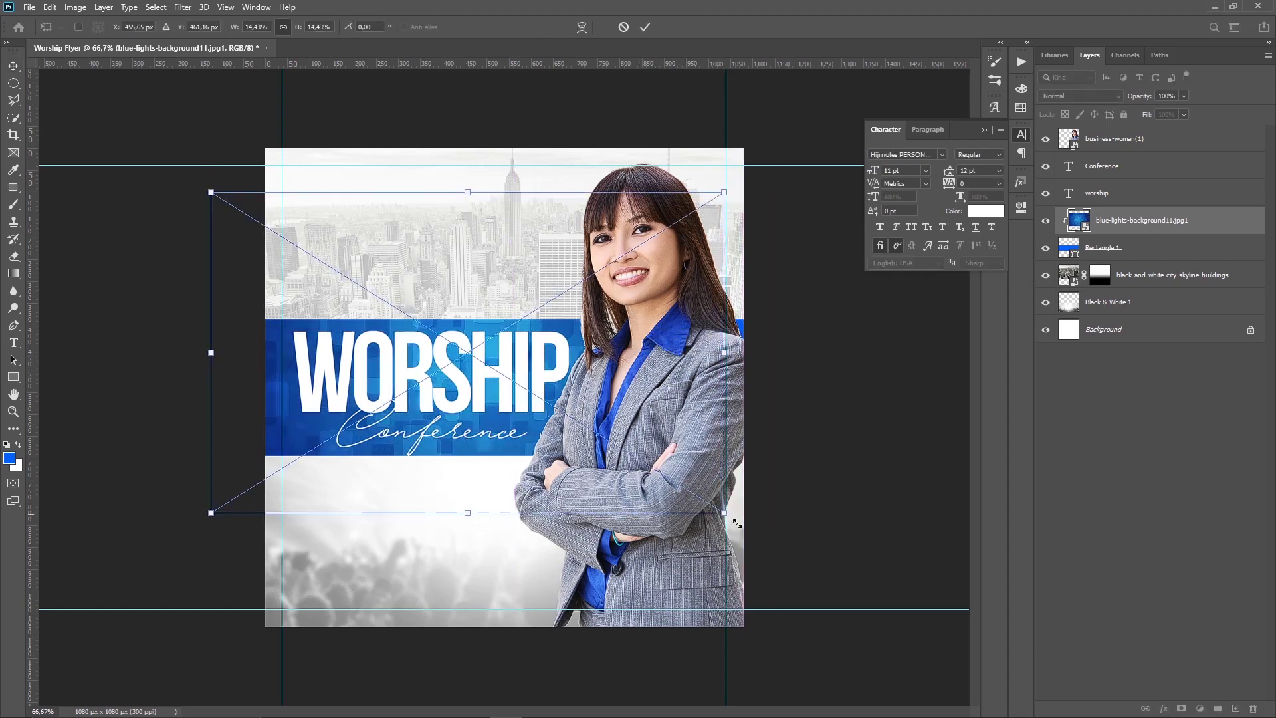
key("Return")
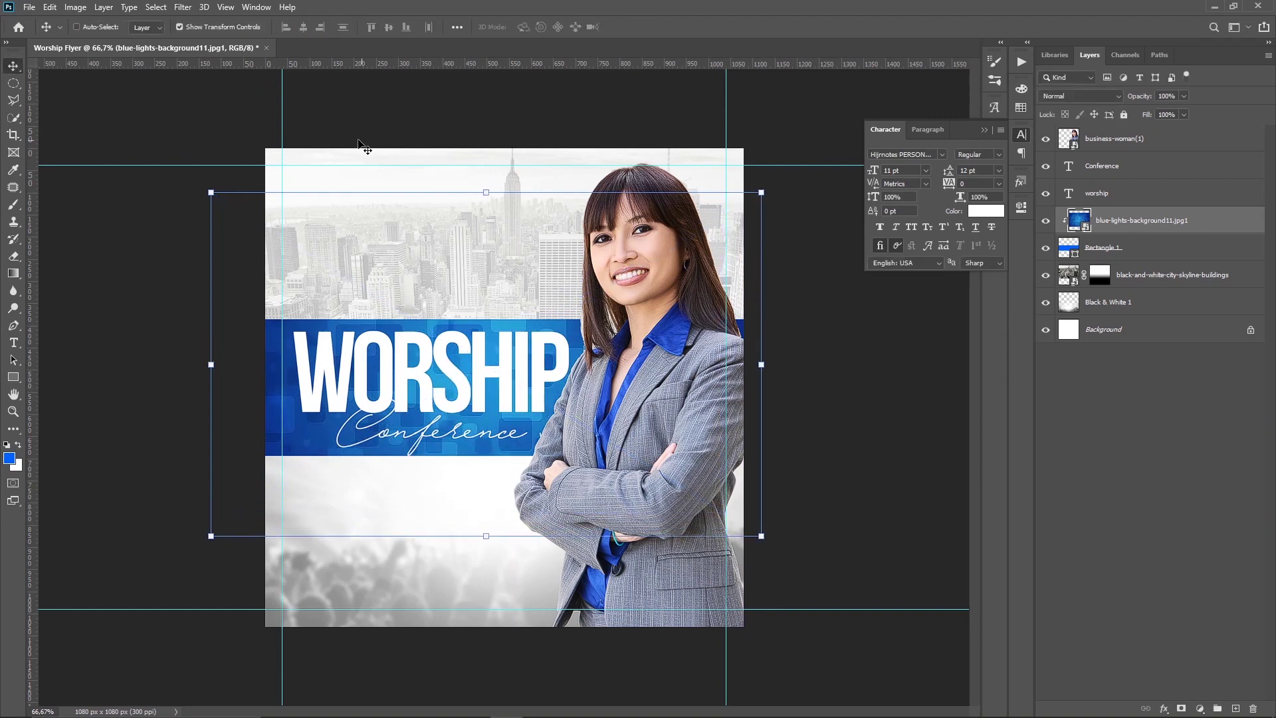
Apply Levels to the blue lights image with black input about 19 and midtones 0.79.
left_click(77, 8)
mouse_move(96, 41)
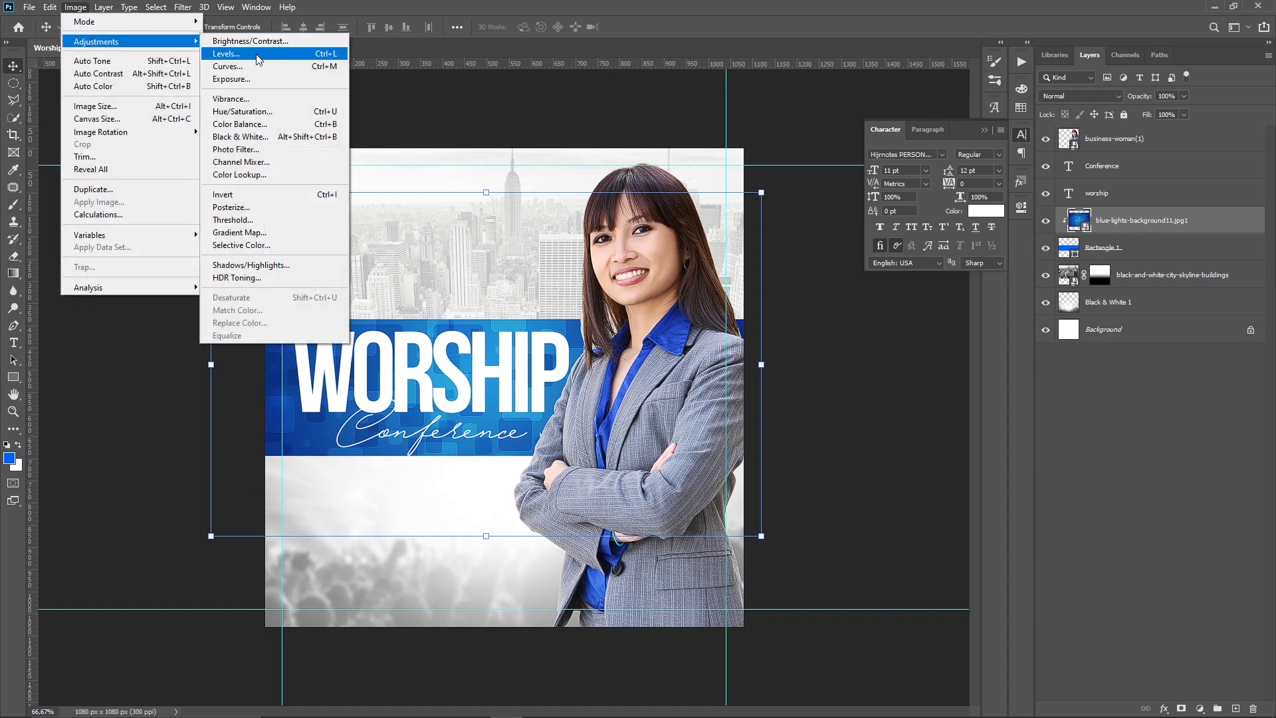
left_click(259, 55)
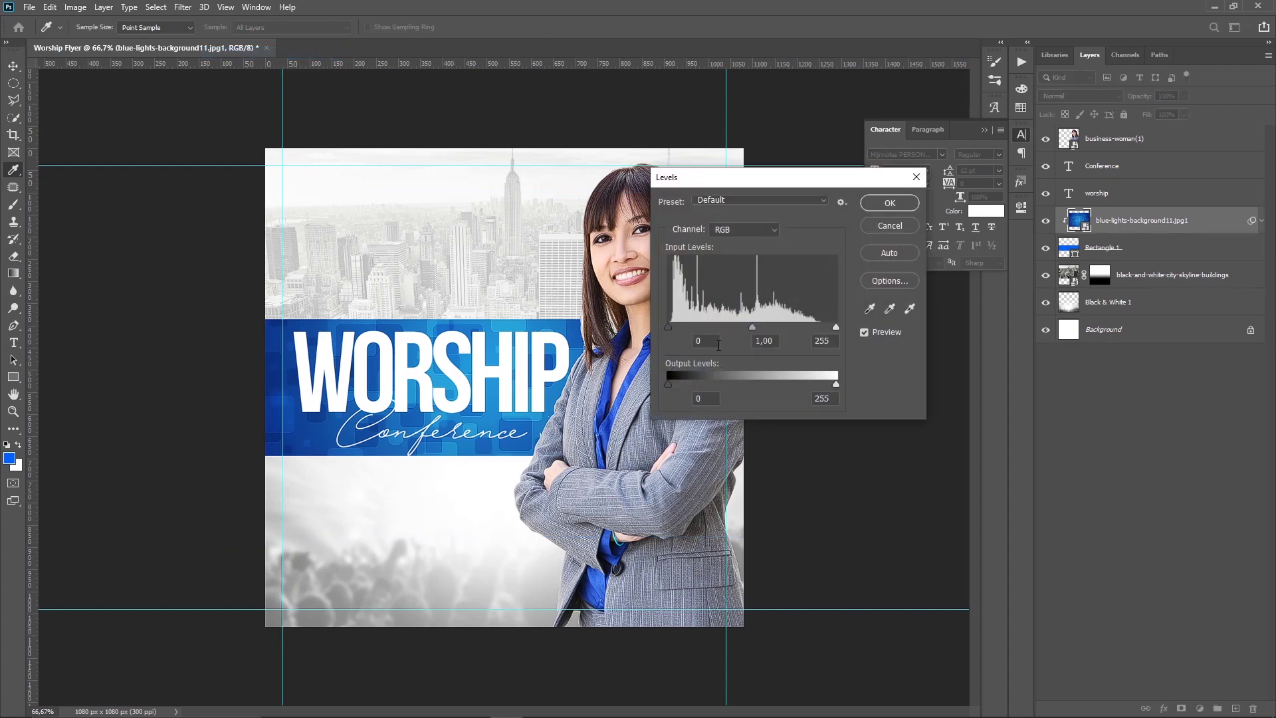
mouse_move(751, 325)
left_mouse_down()
mouse_move(741, 325)
mouse_move(778, 328)
mouse_move(767, 328)
left_mouse_up()
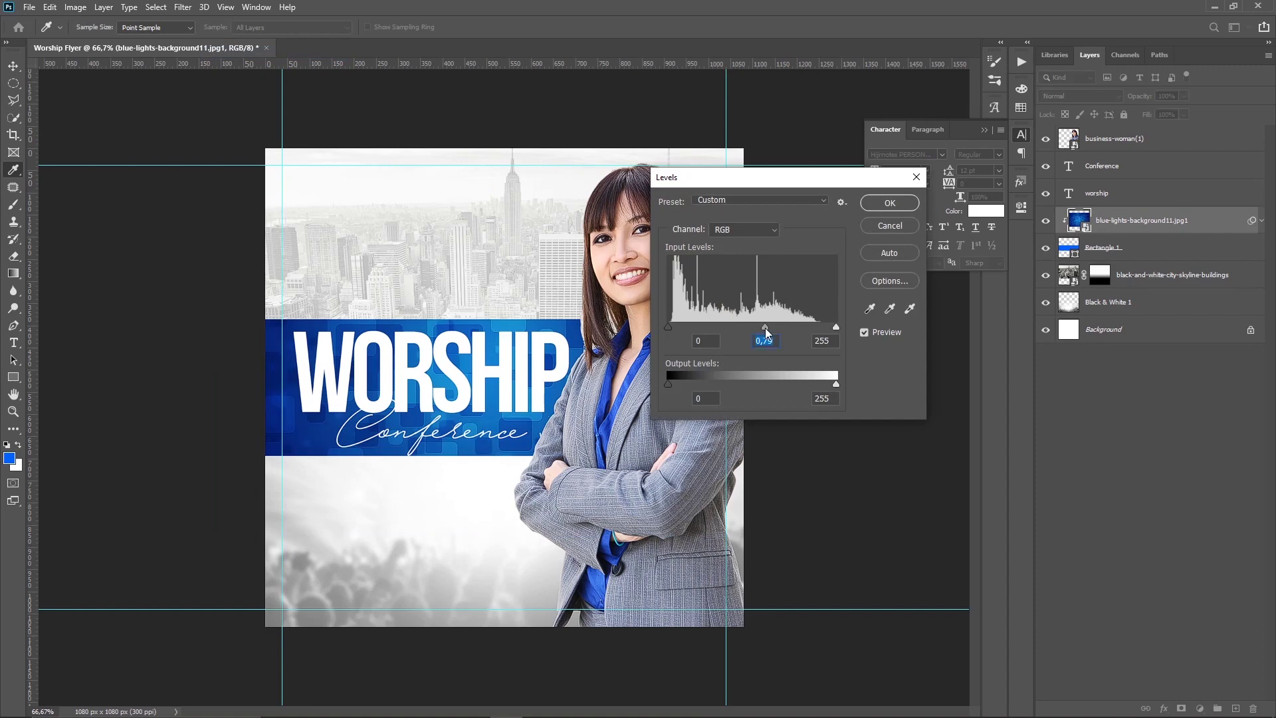
left_click_drag(670, 326, 689, 328)
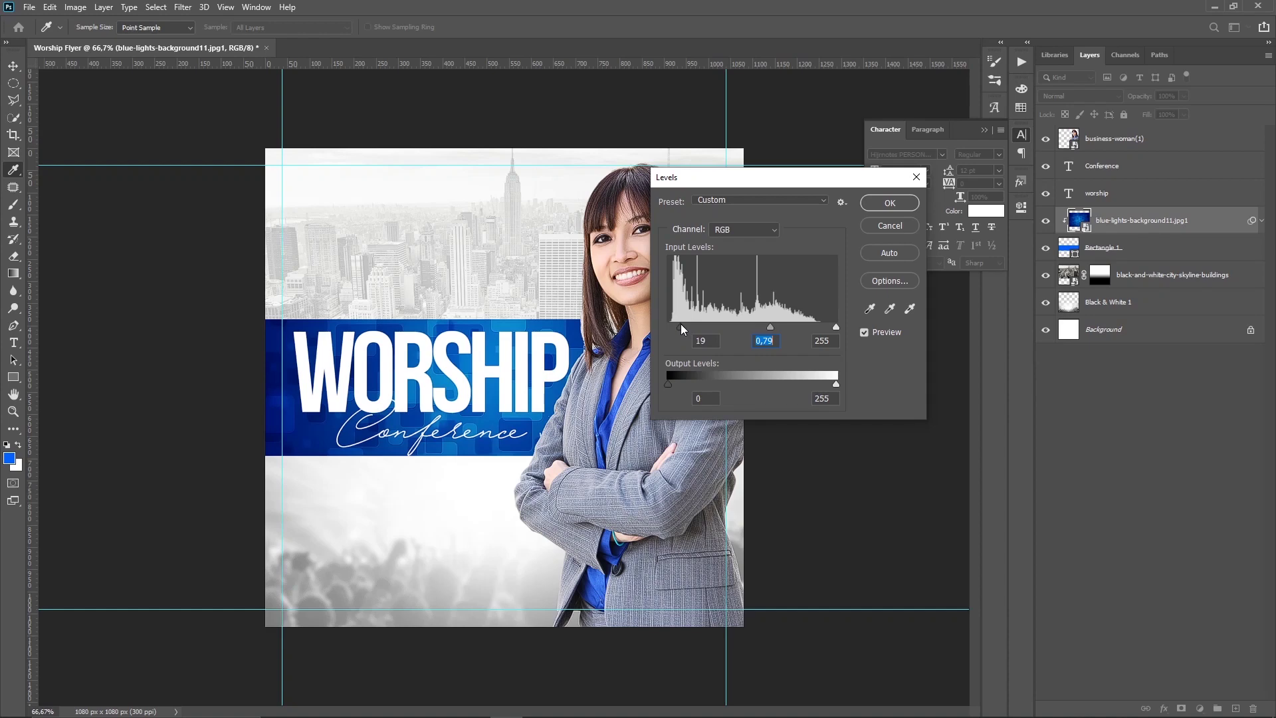
key("Return")
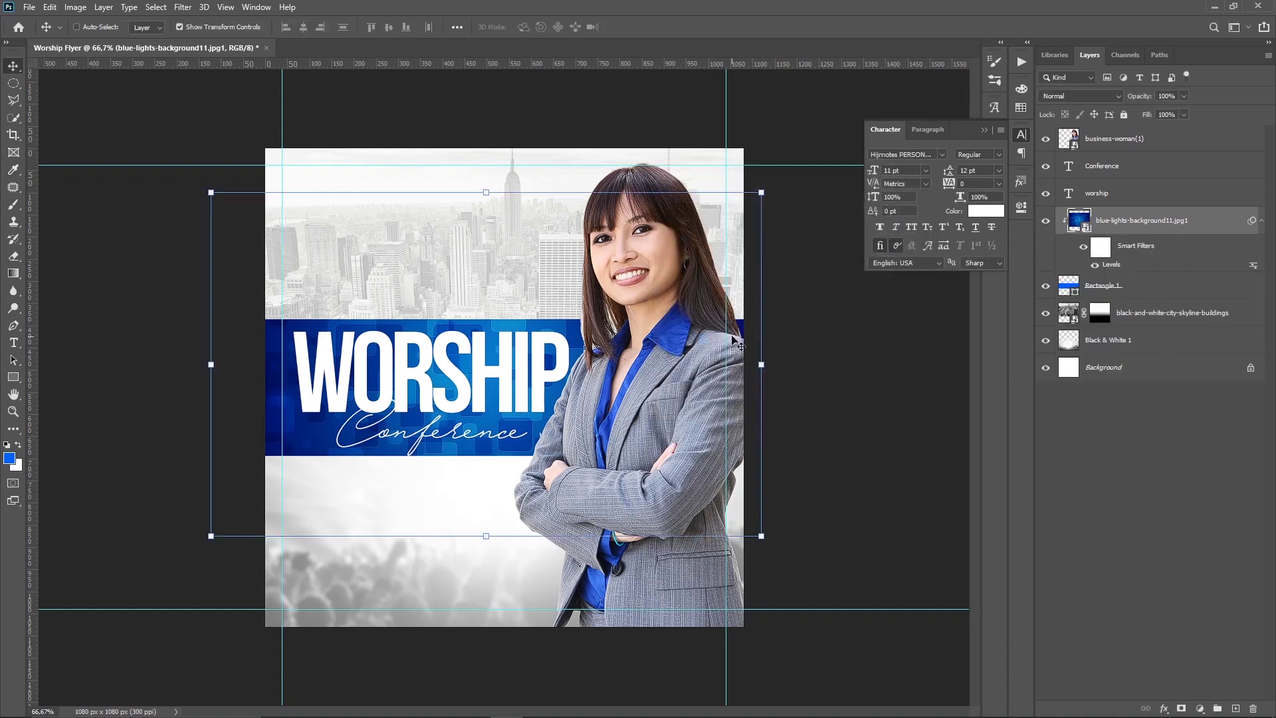
Group the background layers down to Black & White 1 as 'Background' with a violet label.
left_click(1130, 431)
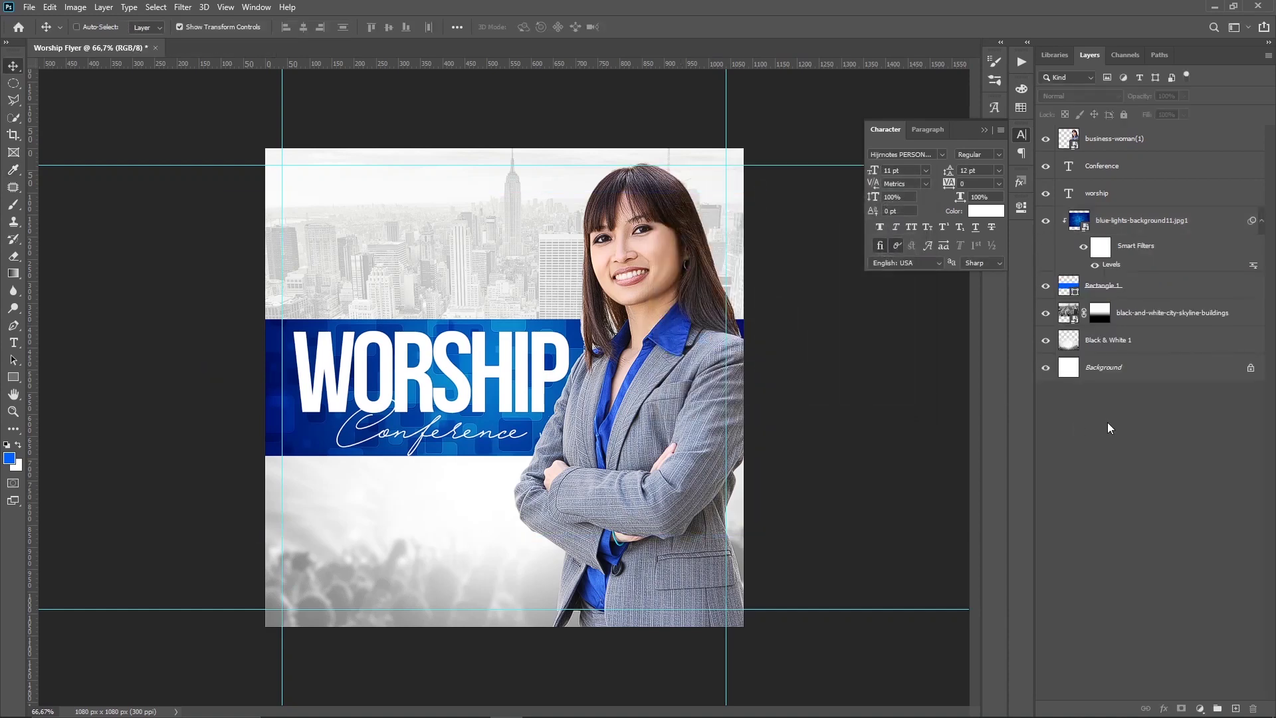
left_click(1259, 222)
left_click(1168, 235)
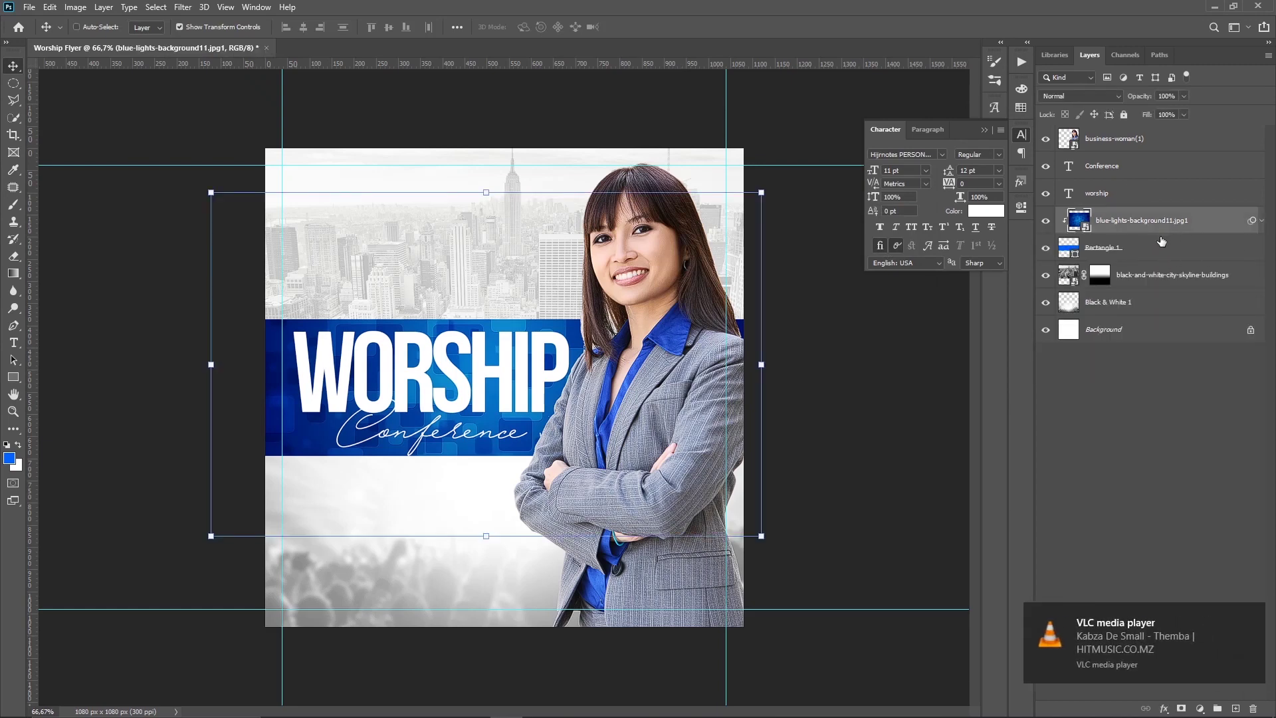
left_click(1160, 302, "shift")
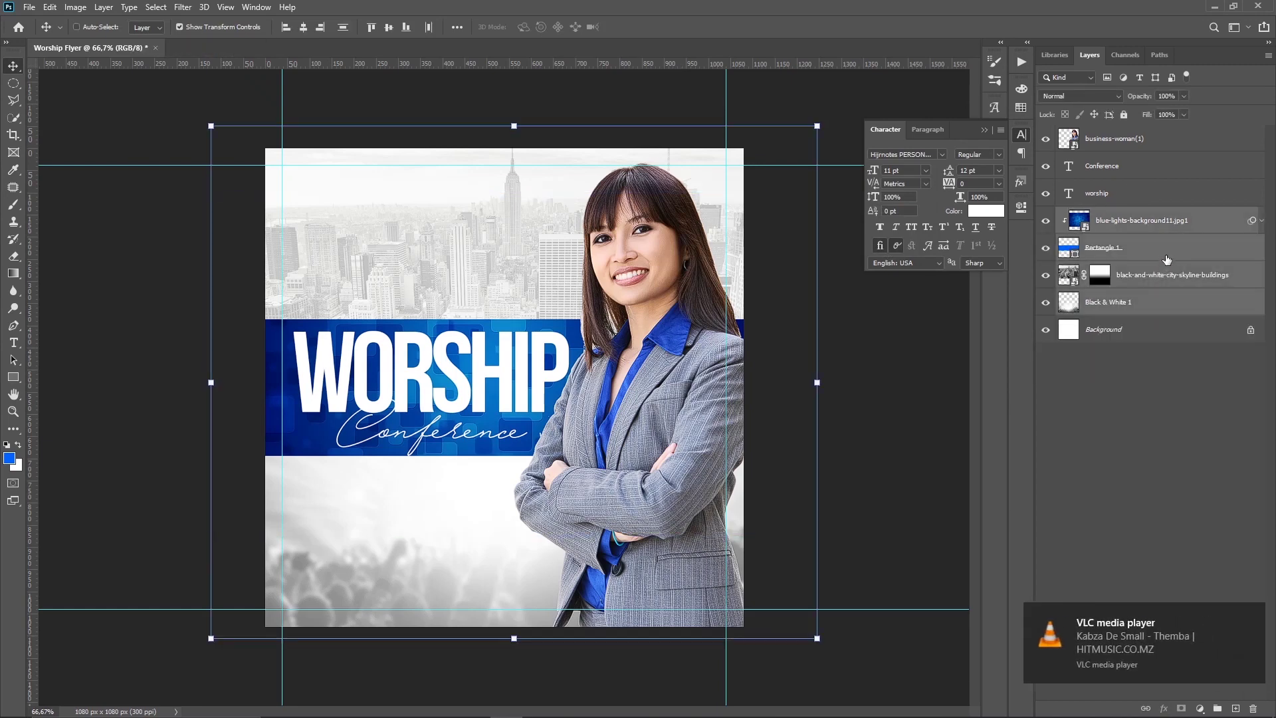
key("ctrl+g")
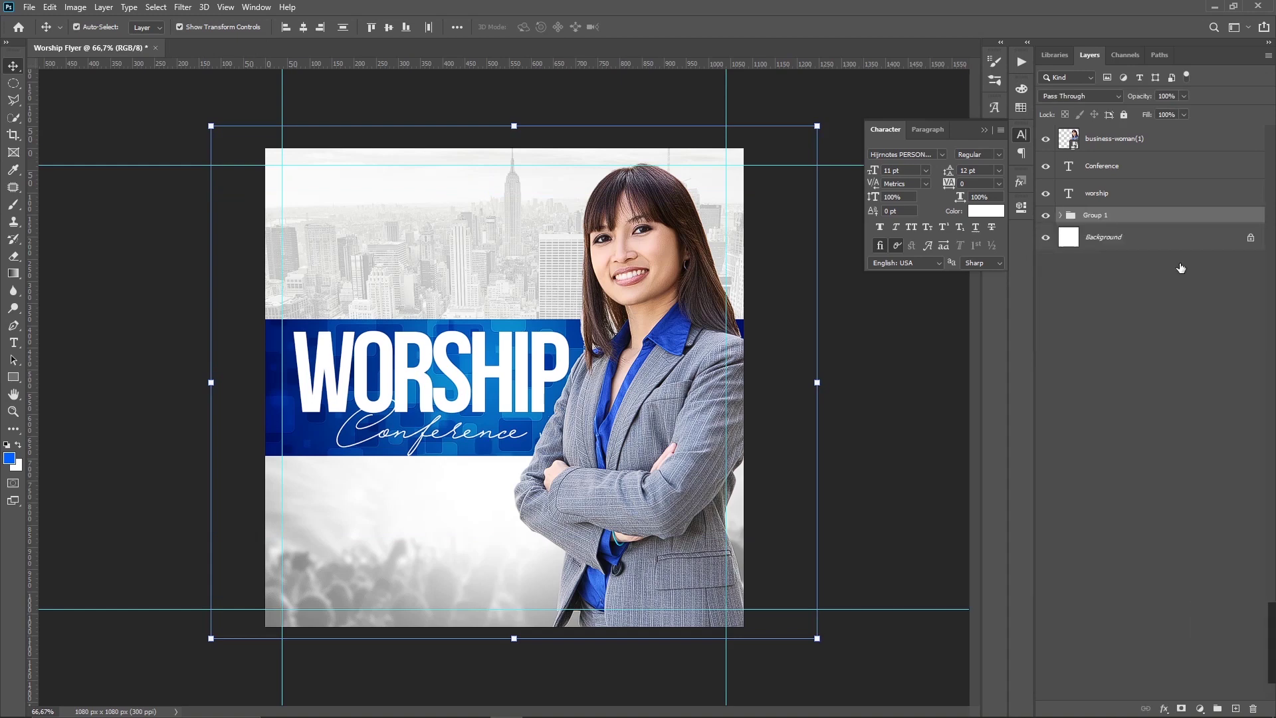
double_click(1094, 215)
type("Background")
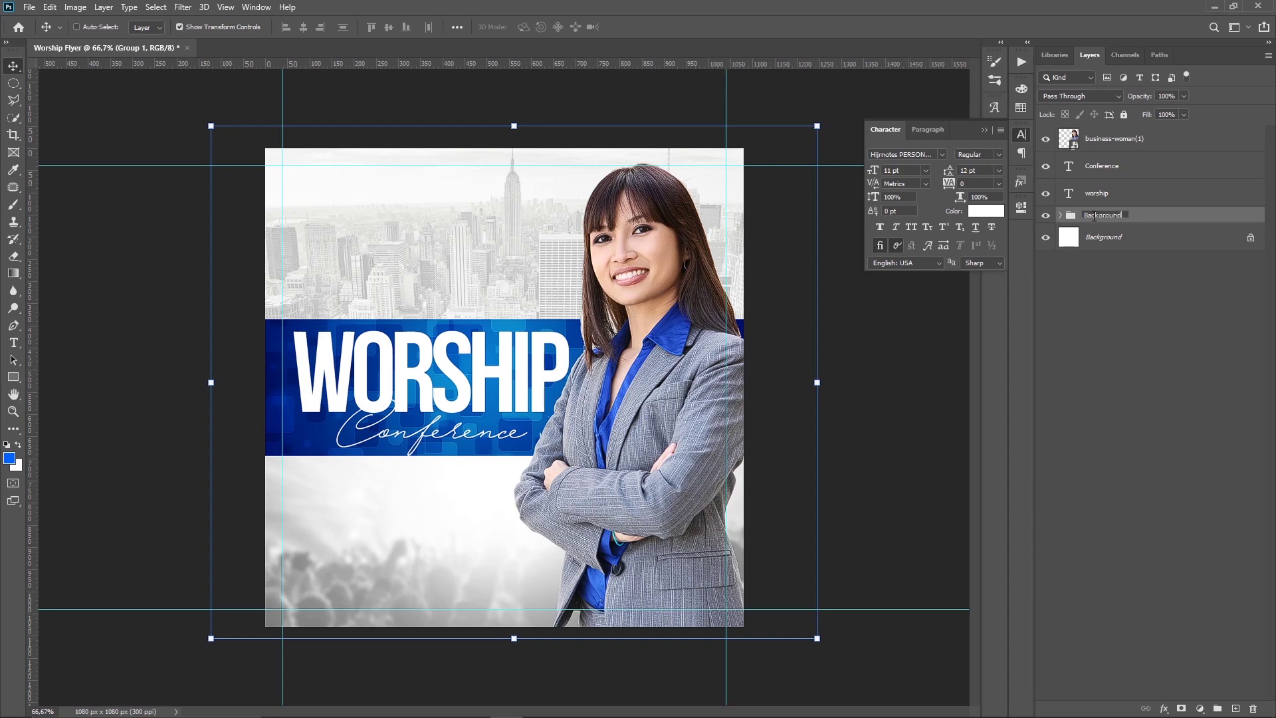
key("Return")
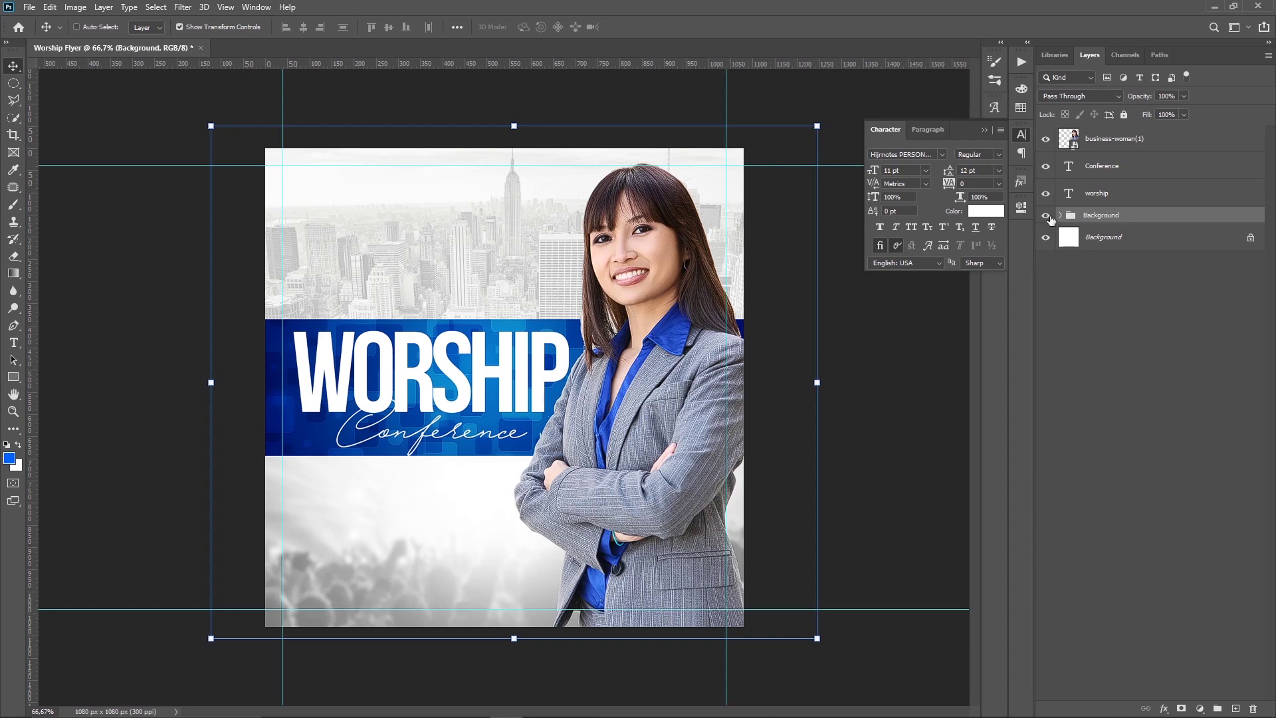
left_click(1048, 216)
right_click(1048, 219)
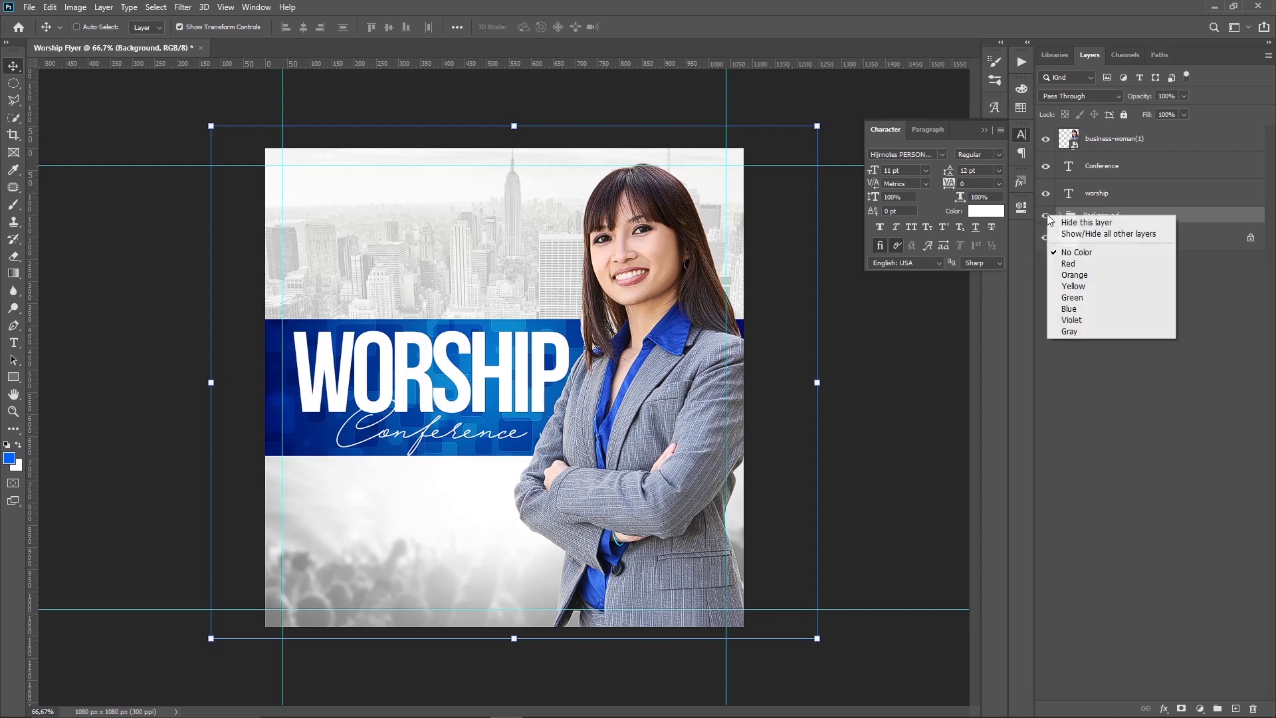
left_click(1065, 321)
Group the worship and Conference text layers as 'Main text'.
left_click(1084, 288)
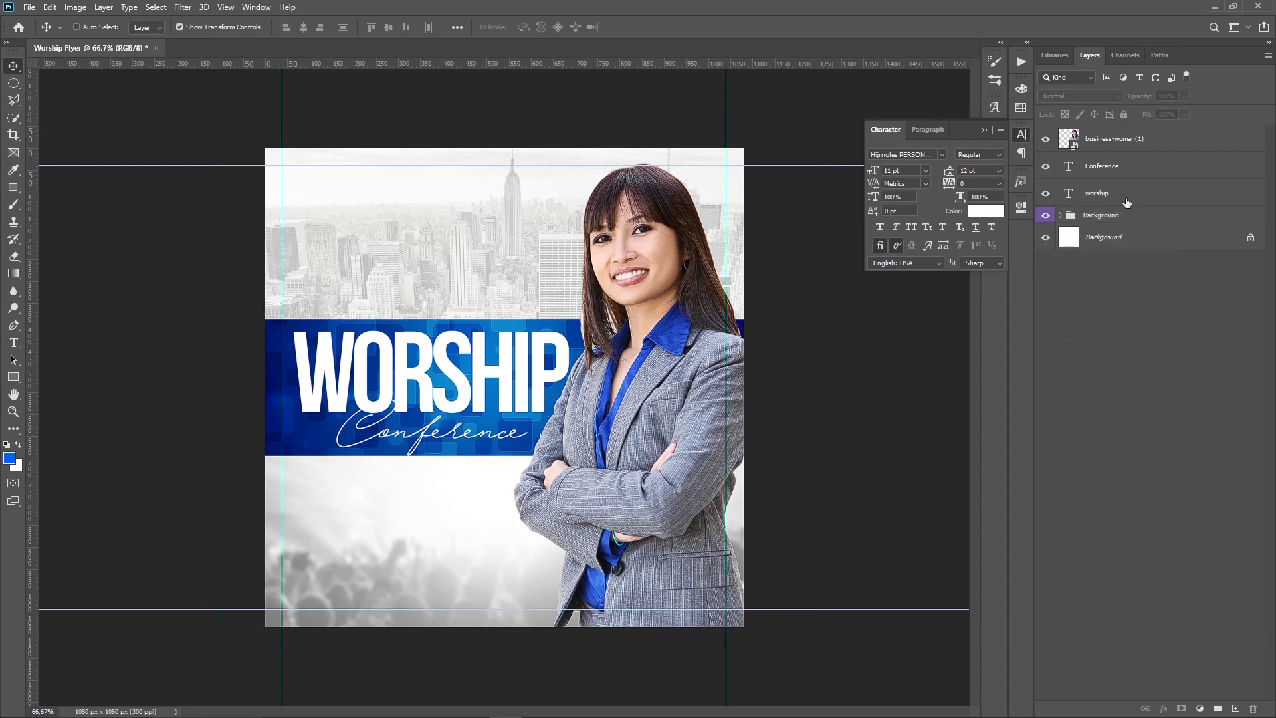
left_click(1126, 200)
left_click(1138, 171, "shift")
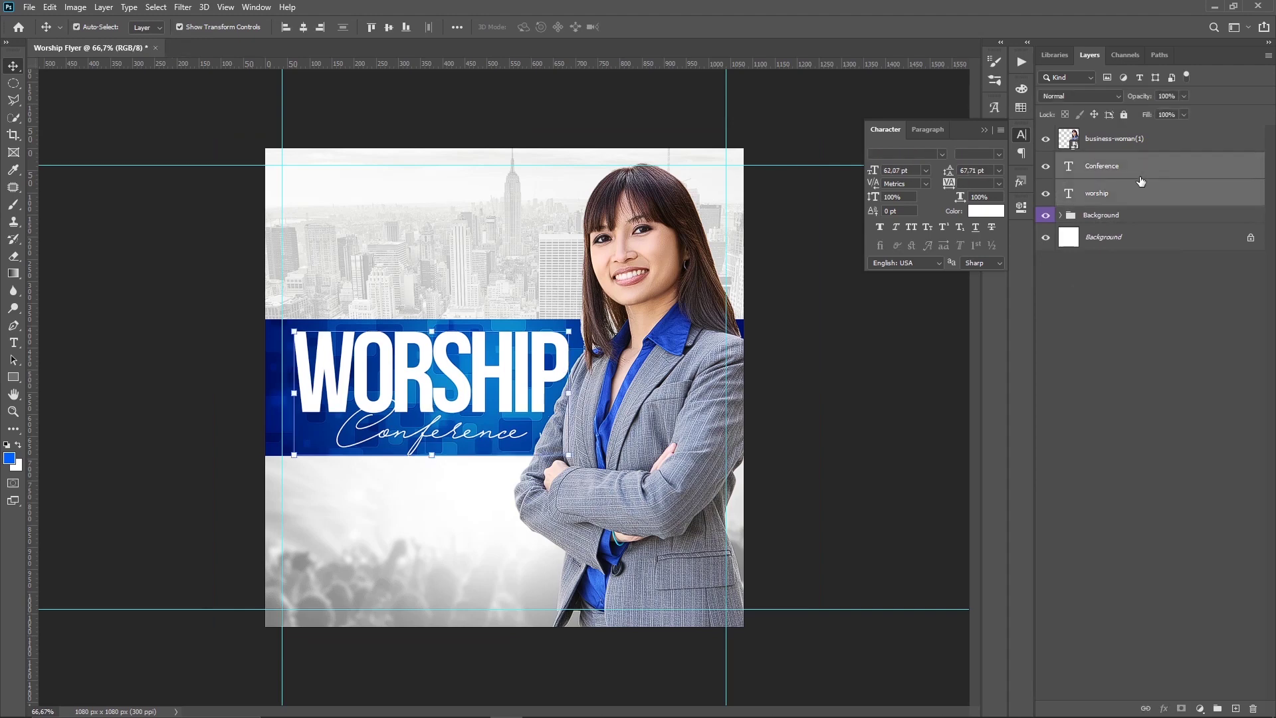
key("ctrl+g")
double_click(1096, 160)
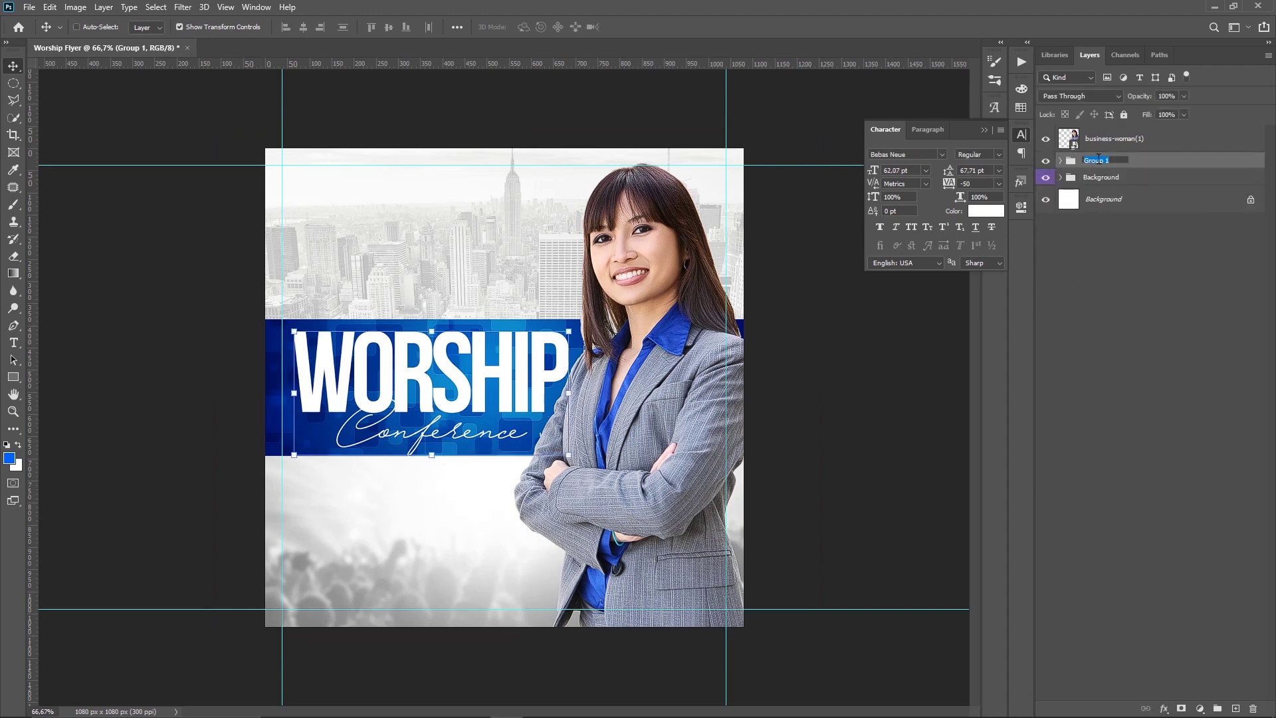
type("Main text")
key("Return")
Nudge the worship and Conference titles one pixel up and two pixels left.
left_click(1061, 161)
left_click(1141, 183)
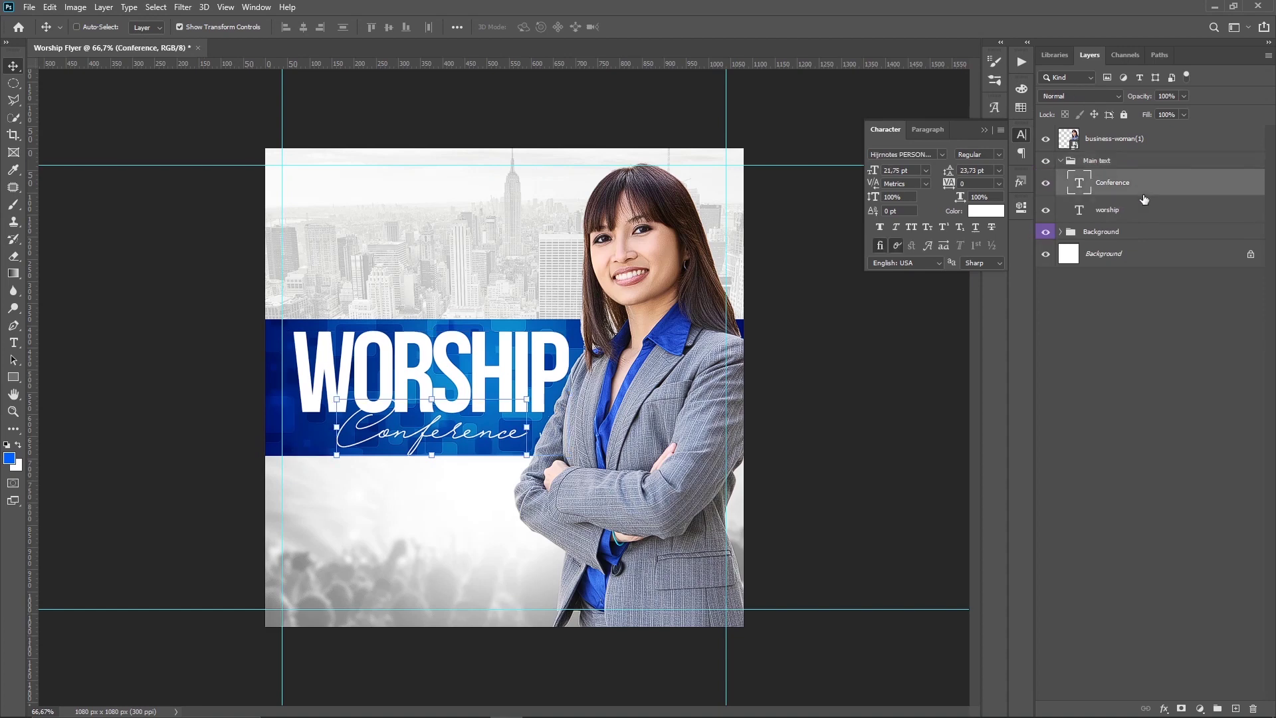
left_click(1149, 207, "shift")
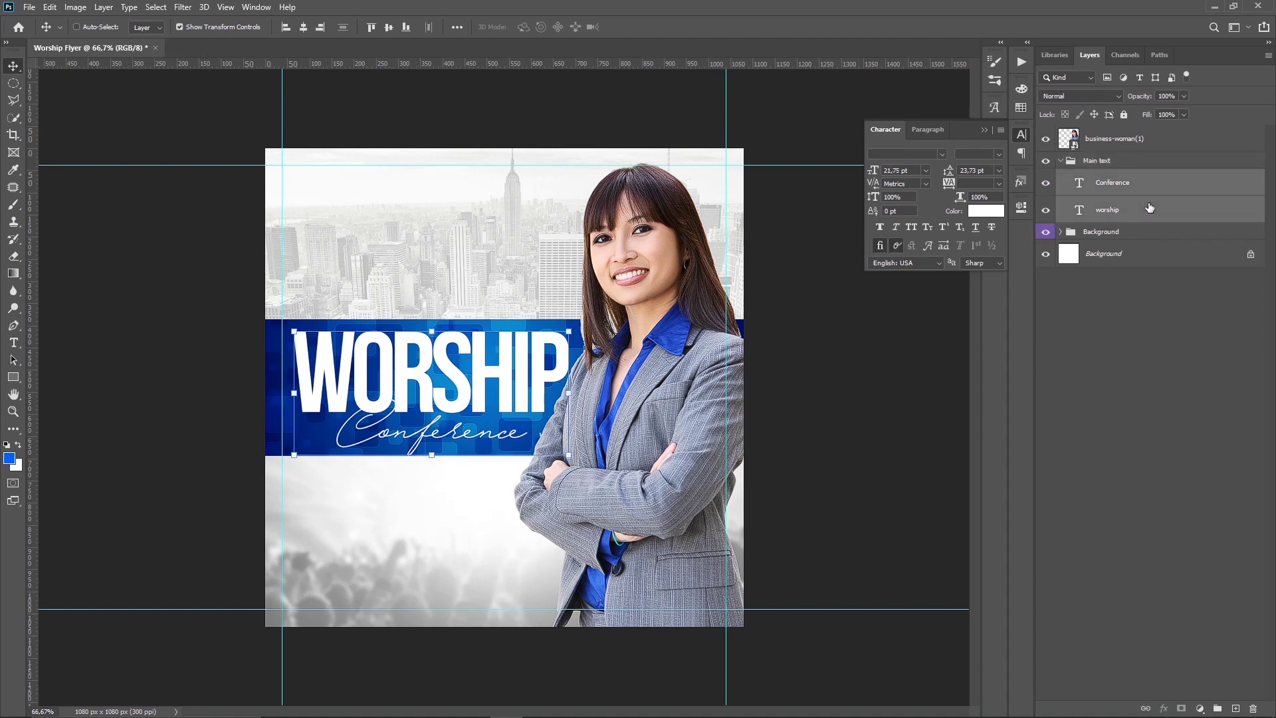
key("Up")
key("Up")
key("Up")
key("Up")
key("Up")
key("Up")
key("Left")
key("Left")
key("Left")
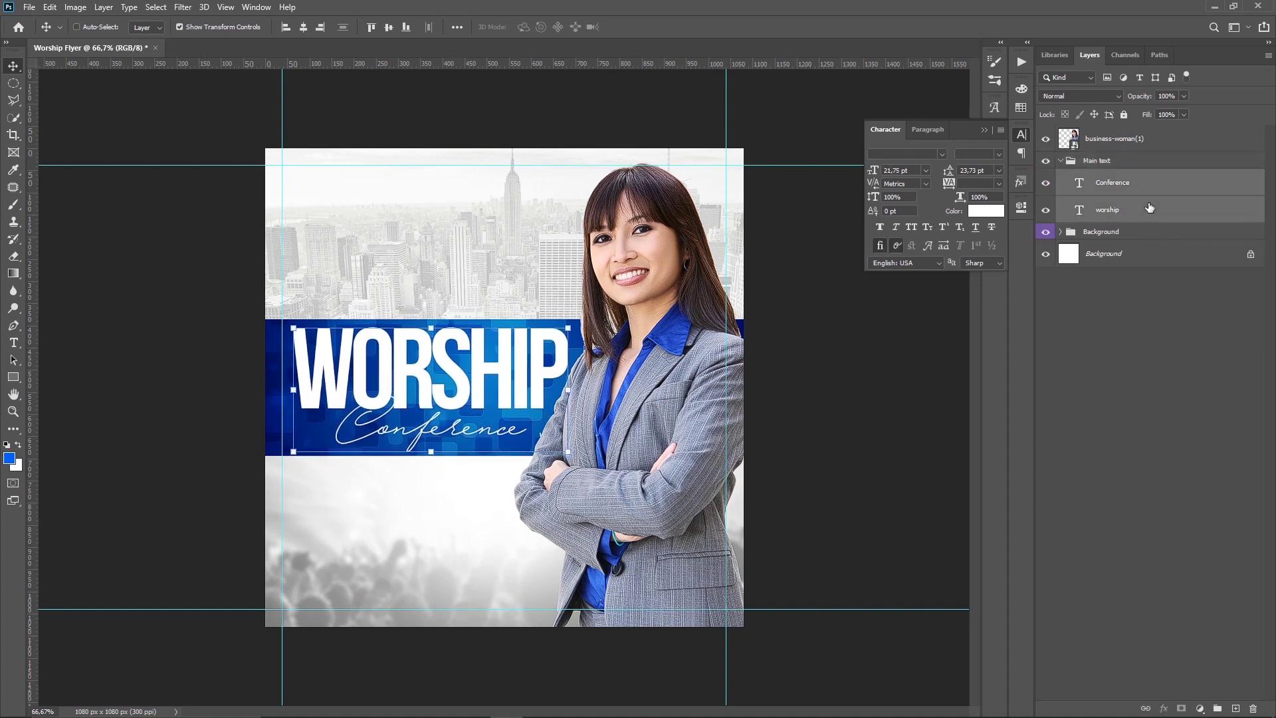
key("Left")
key("Left")
key("Left")
key("ctrl+plus")
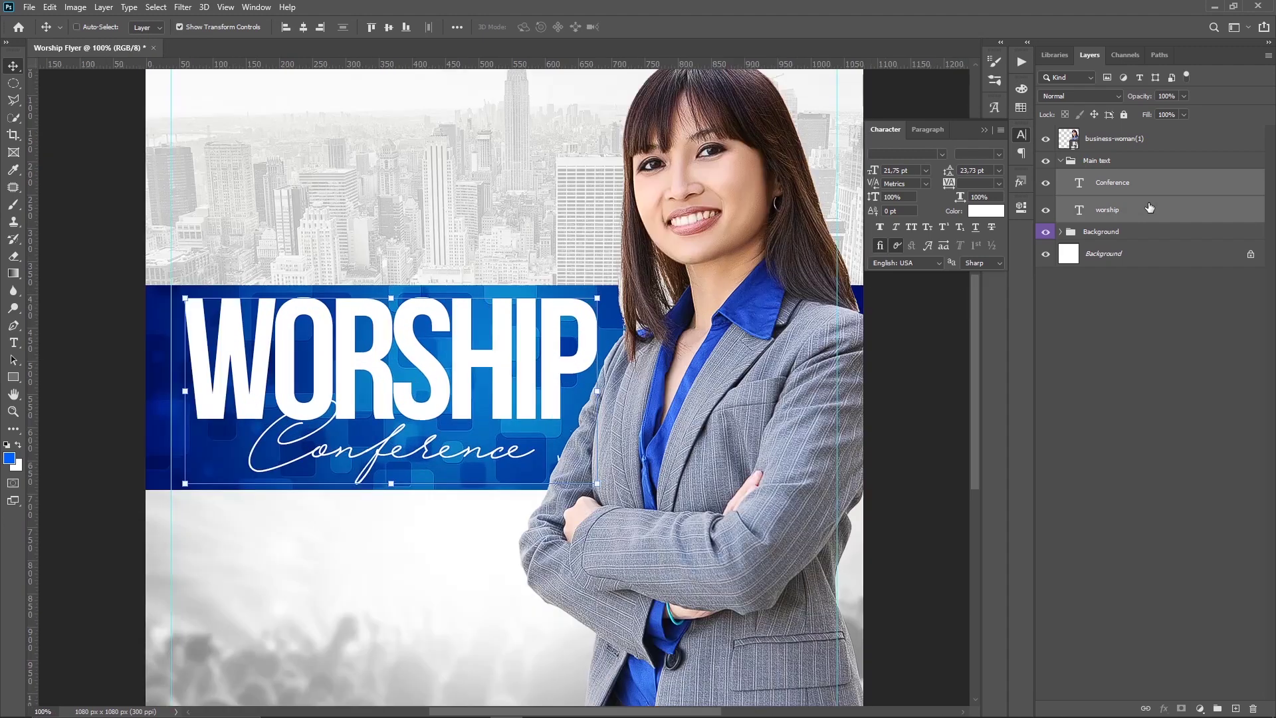
left_click_drag(540, 312, 610, 353)
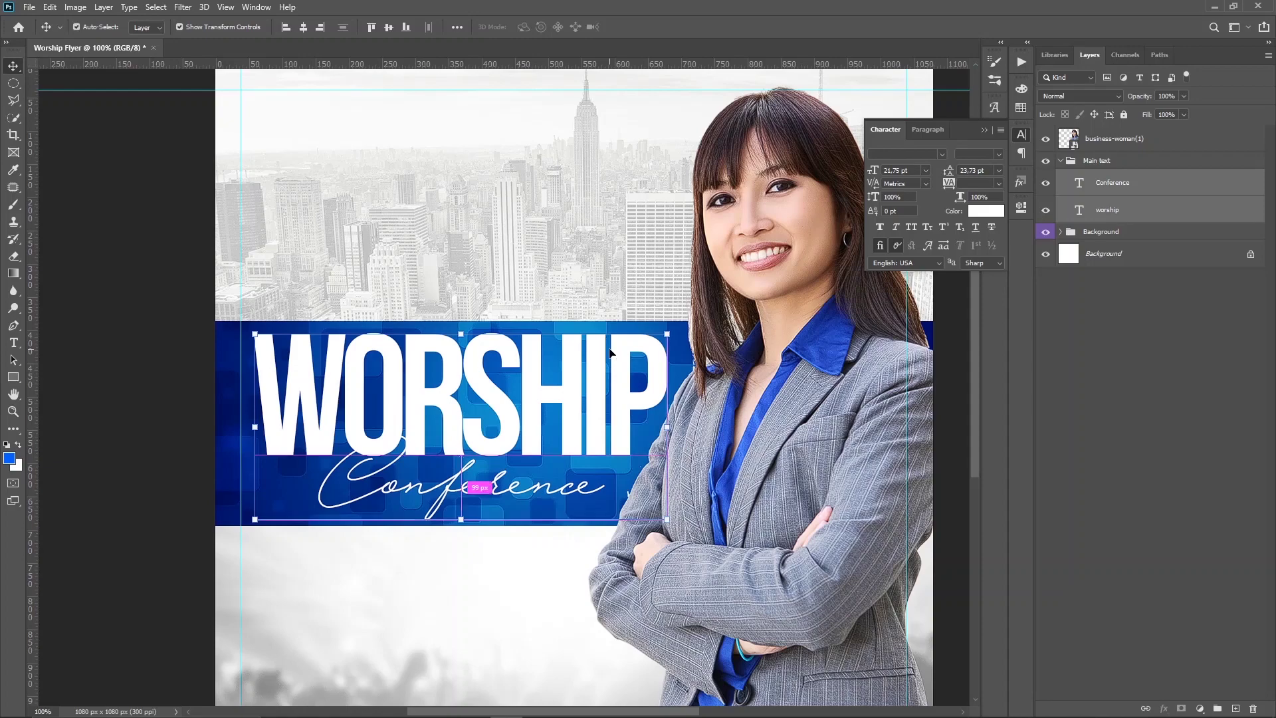
key("ctrl+plus")
key("ctrl+minus")
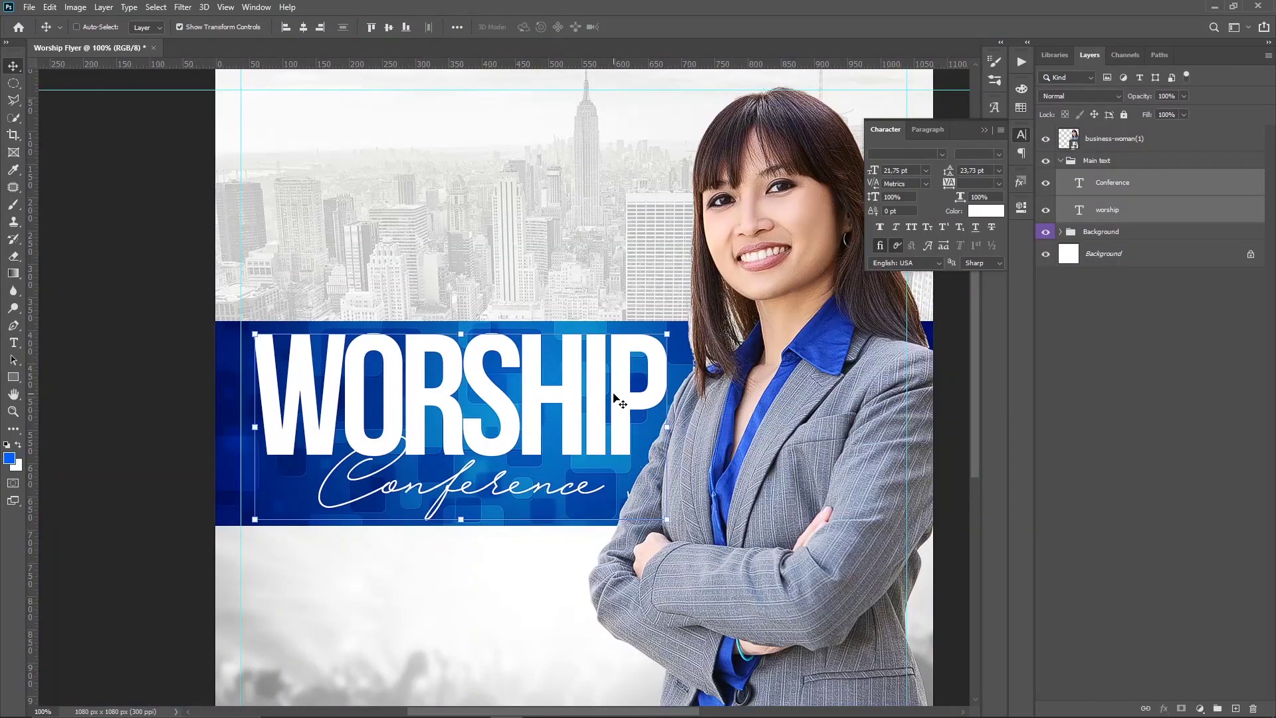
left_click(1196, 188)
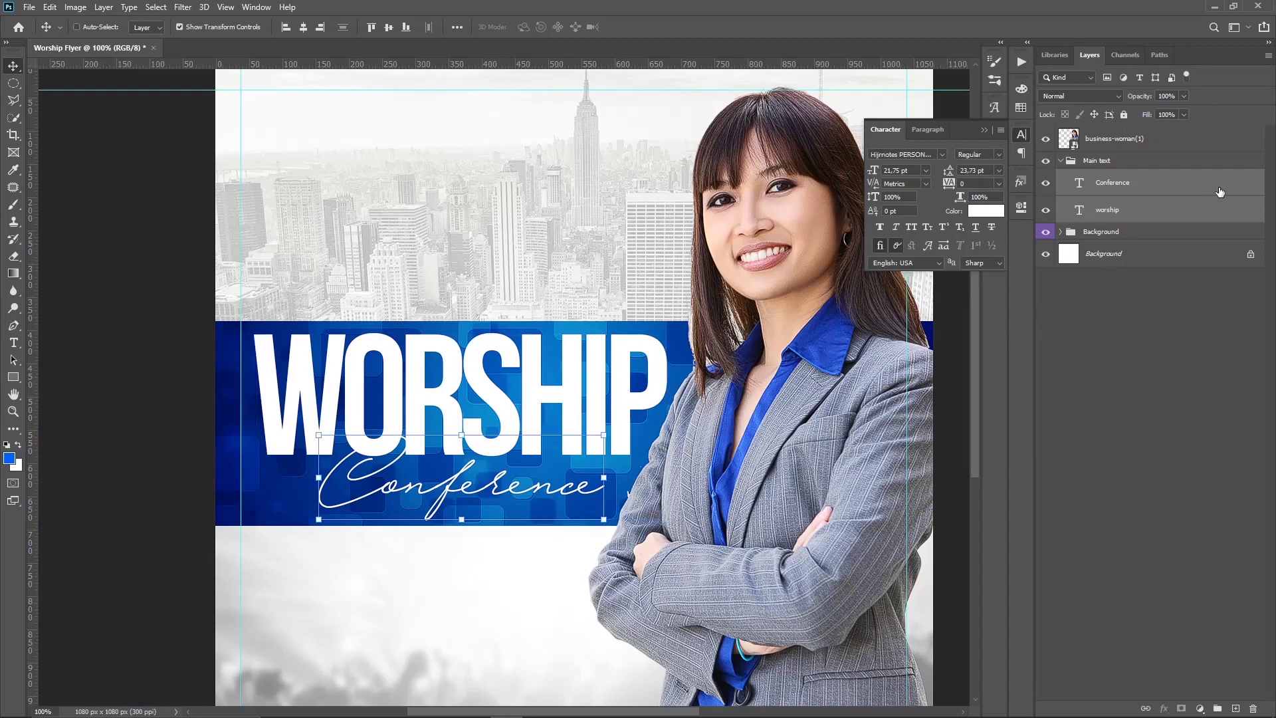
Add a black drop shadow of size 35 px to the Conference script text.
double_click(1258, 186)
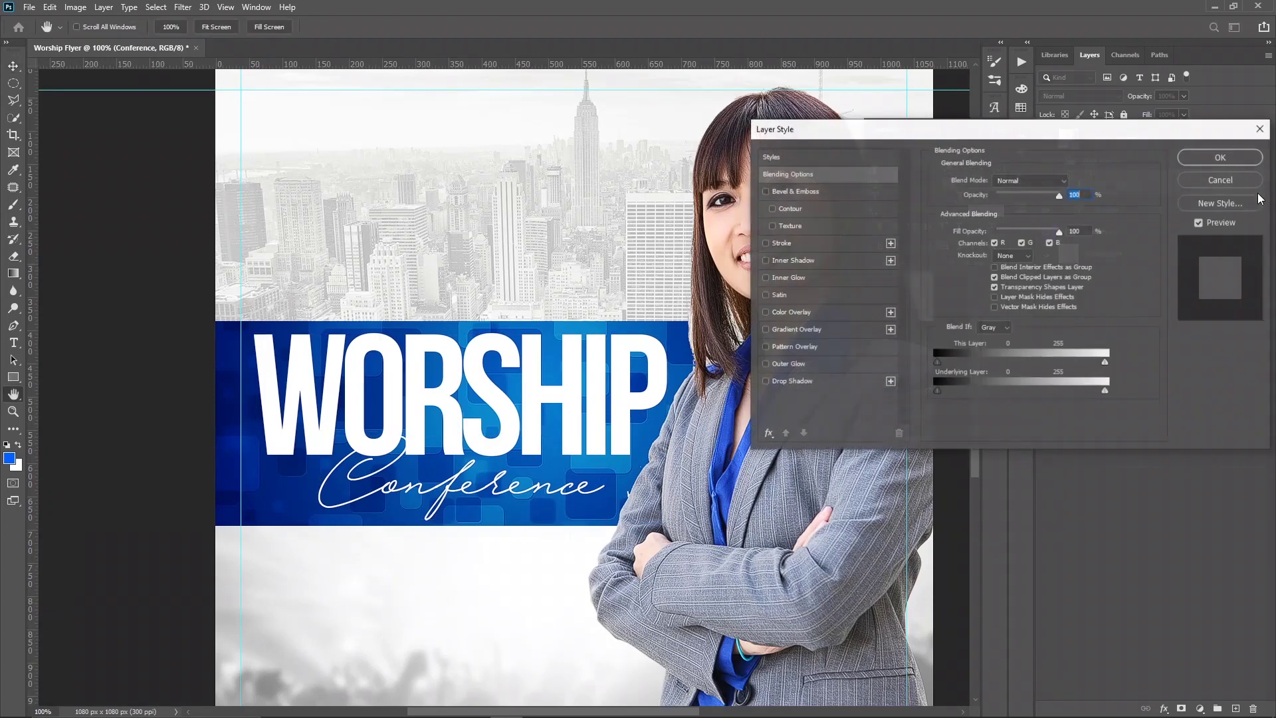
left_click(797, 382)
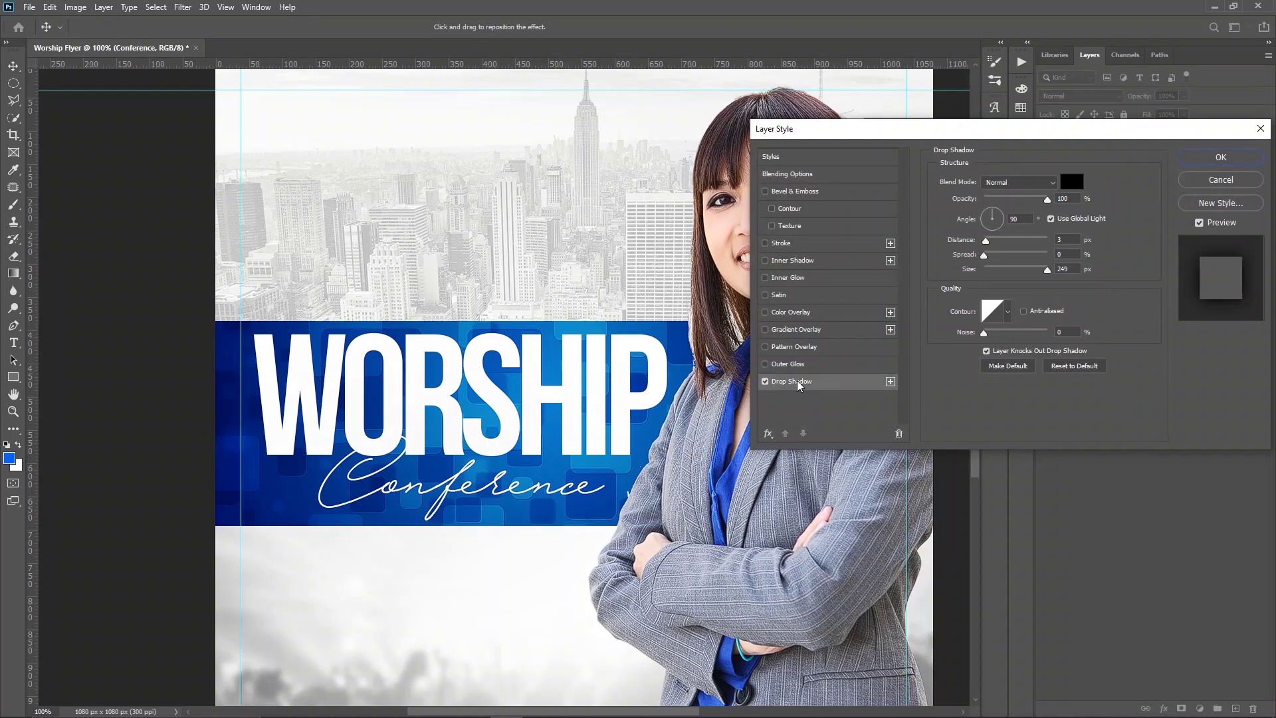
left_click(997, 269)
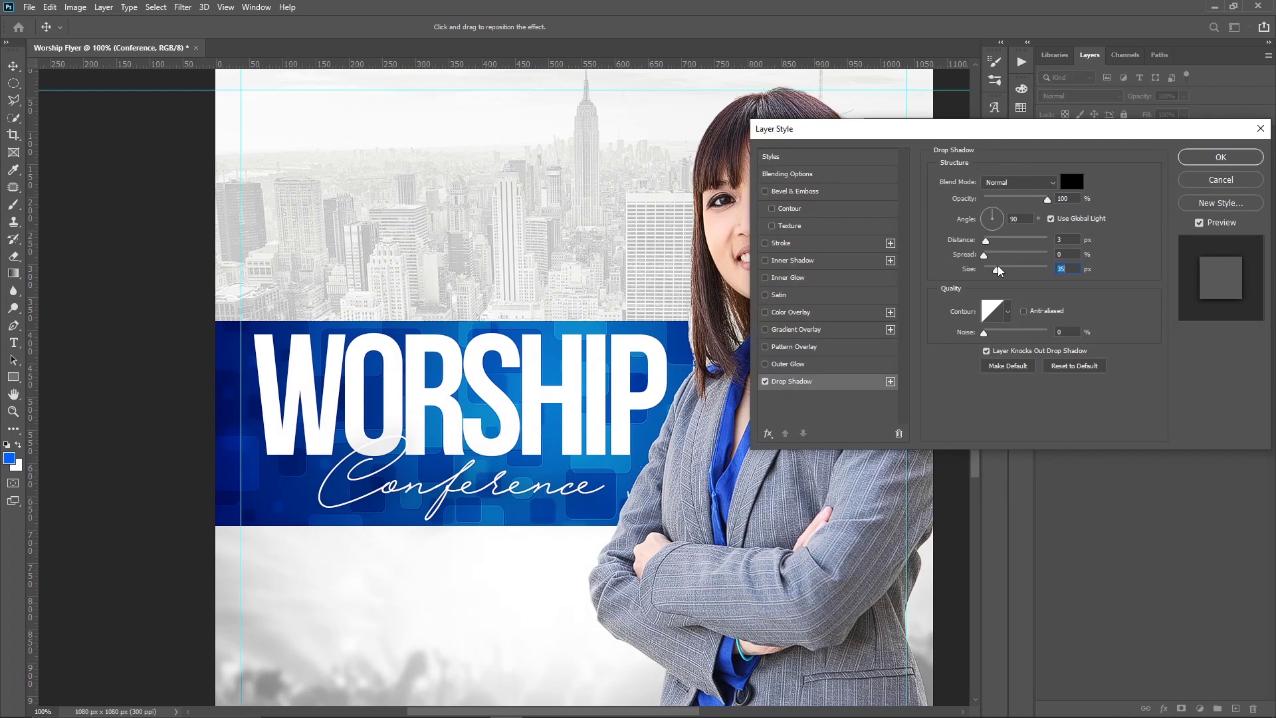
key("Return")
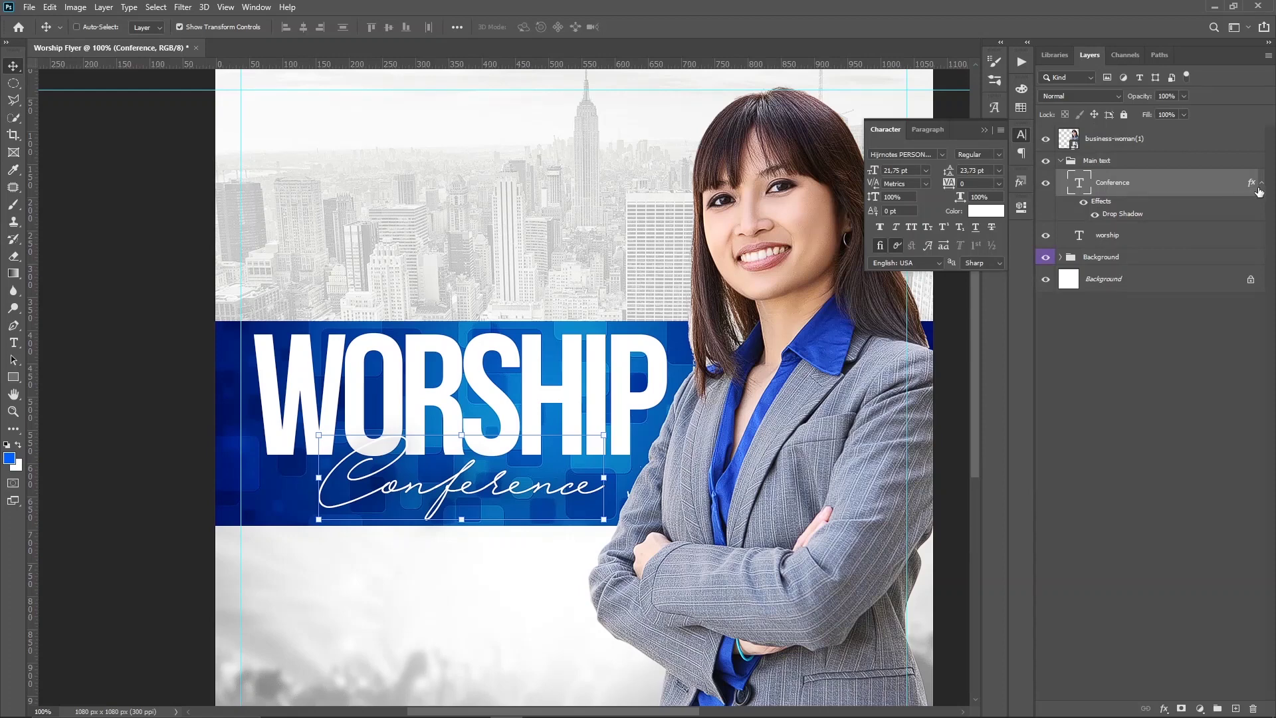
Tighten the Conference drop shadow's spread and size, and reposition it under the text.
double_click(1134, 214)
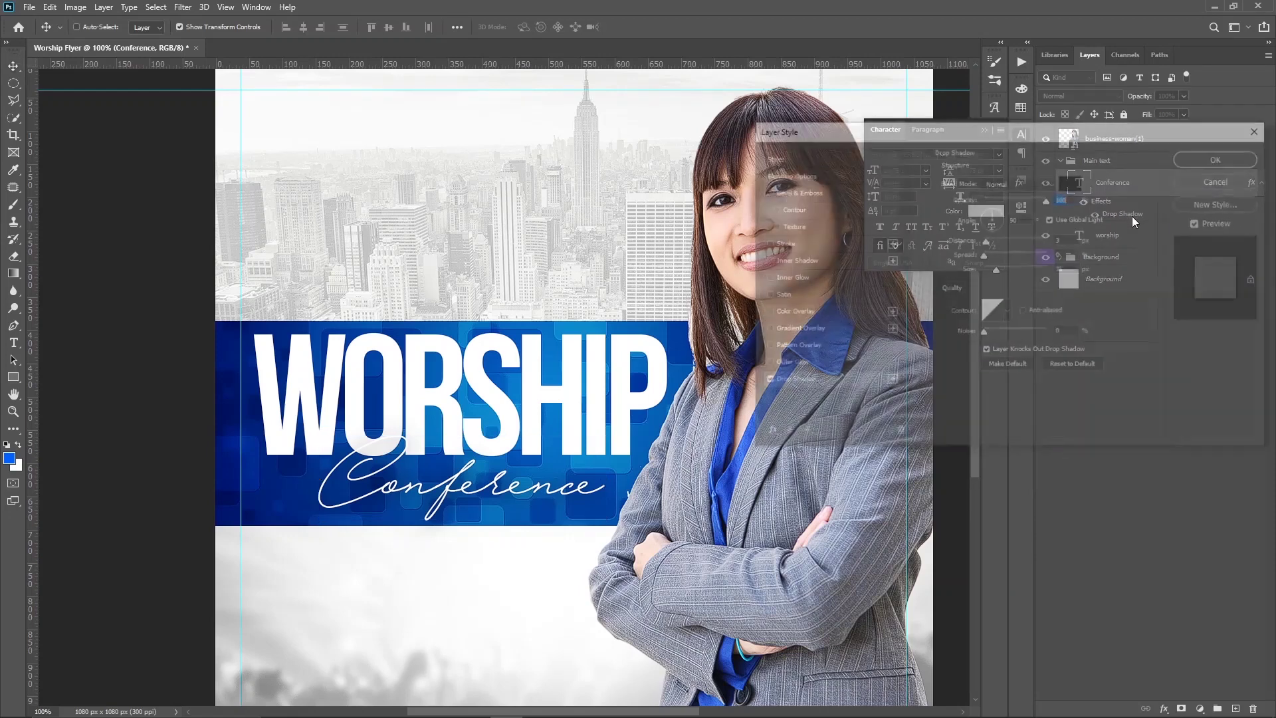
left_click_drag(984, 255, 1097, 257)
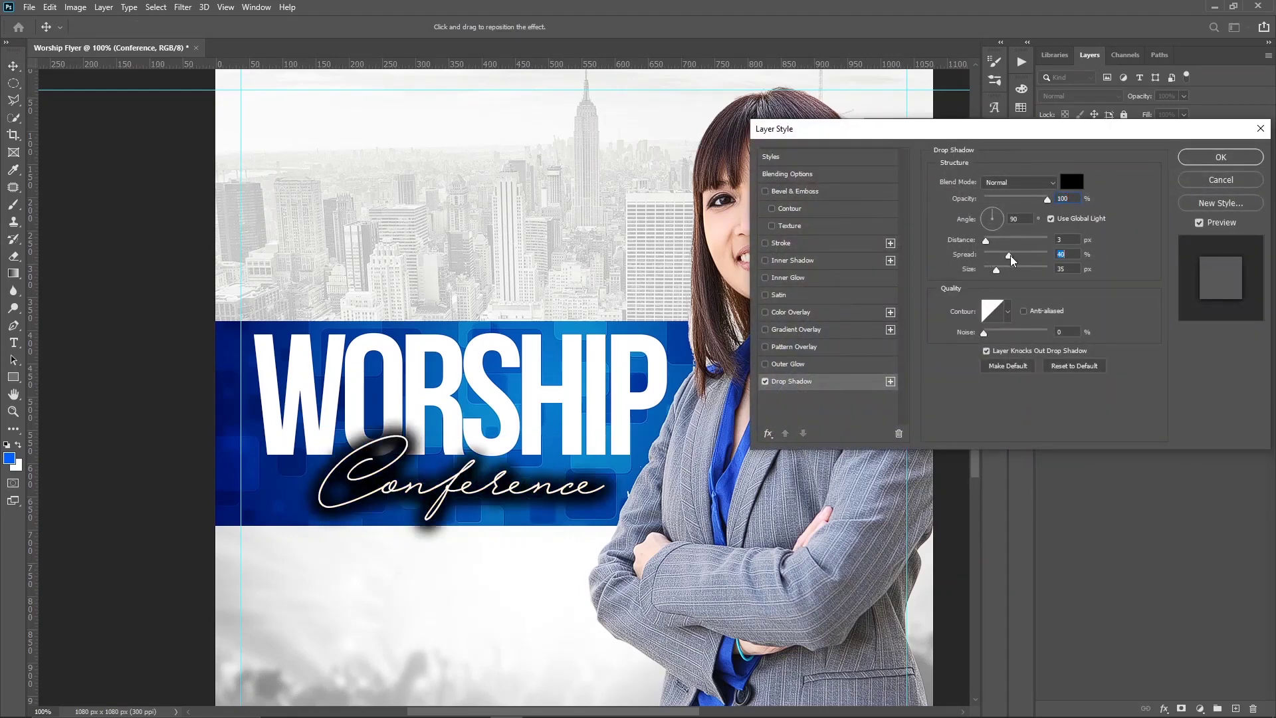
left_click_drag(997, 273, 988, 270)
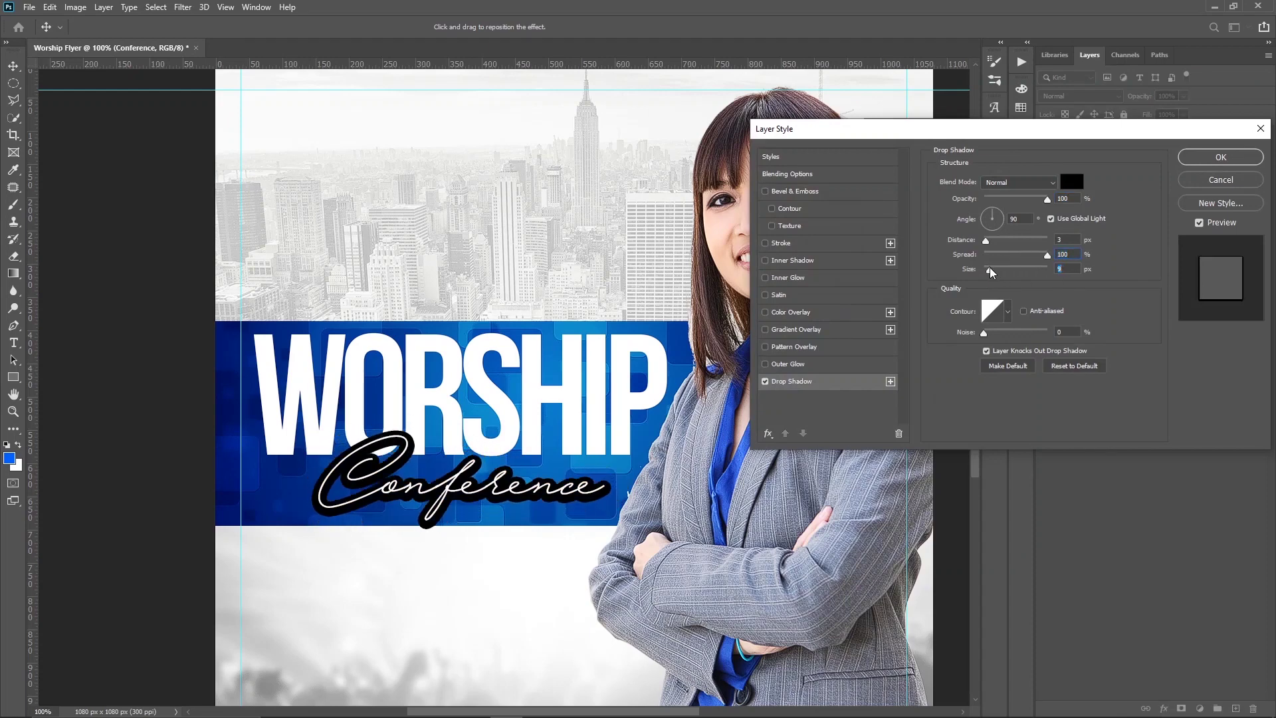
key("Down")
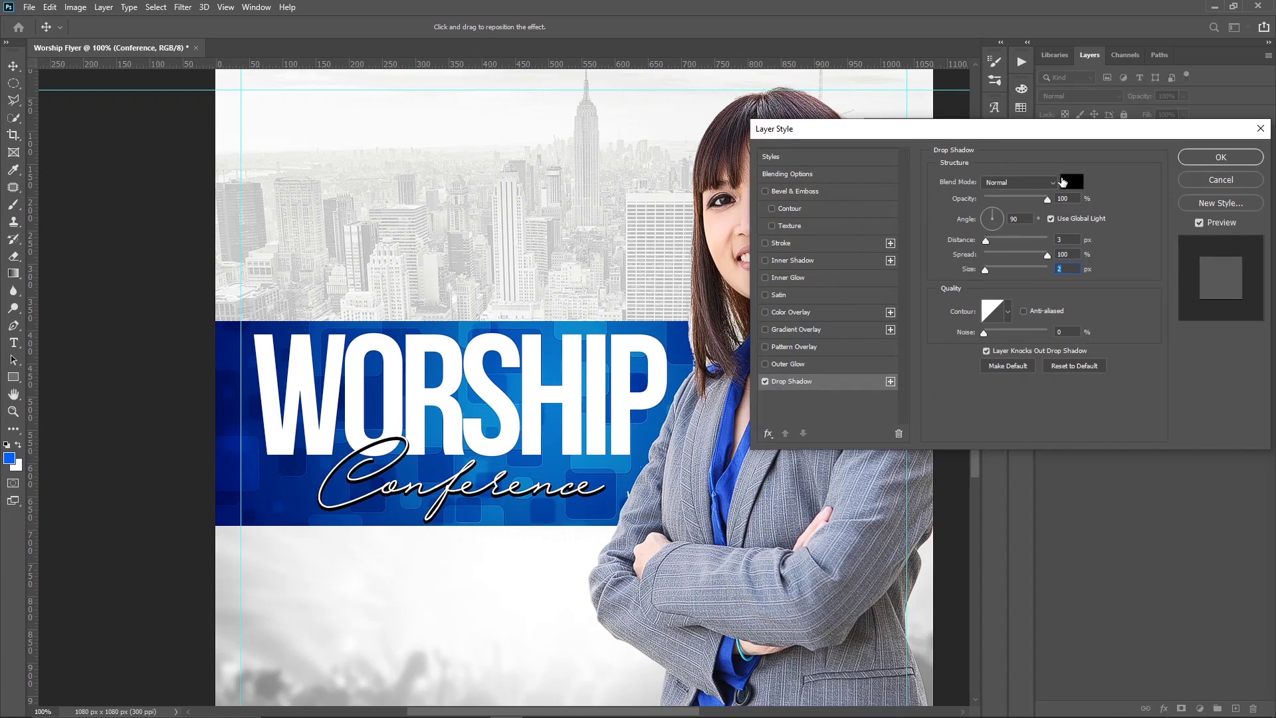
left_click(1071, 182)
left_click(607, 500)
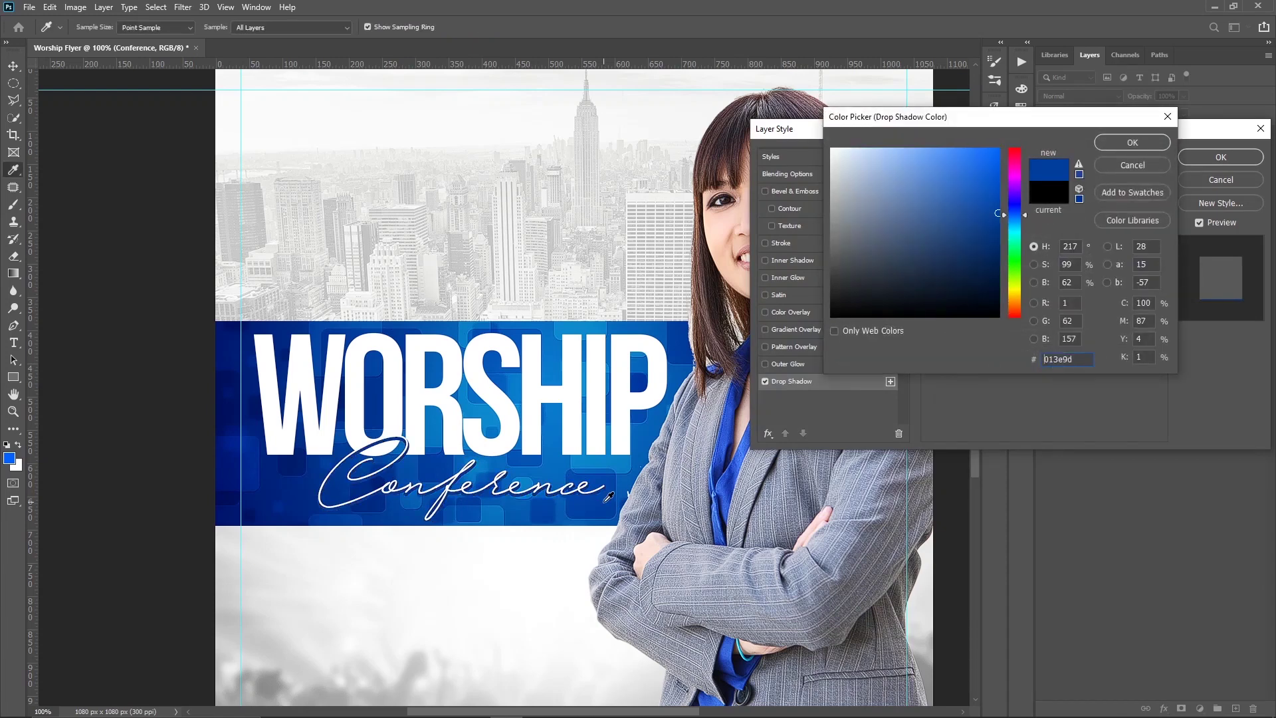
key("Escape")
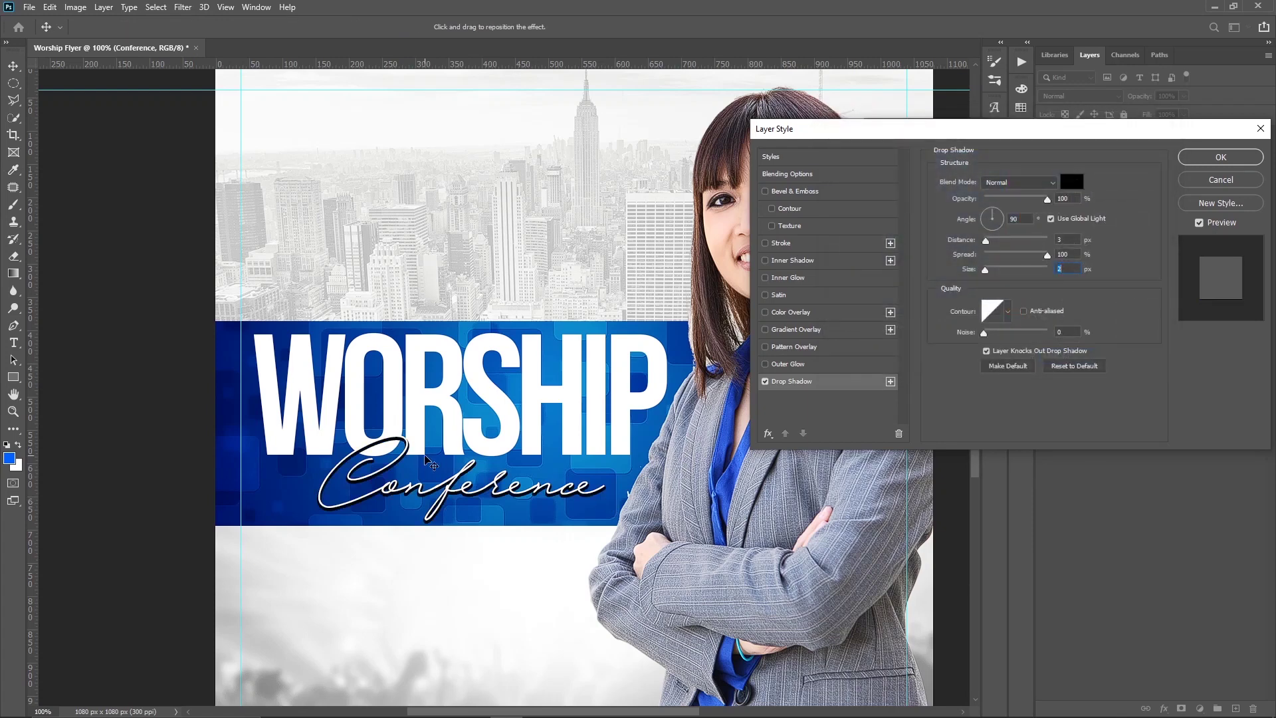
left_click_drag(424, 460, 421, 459)
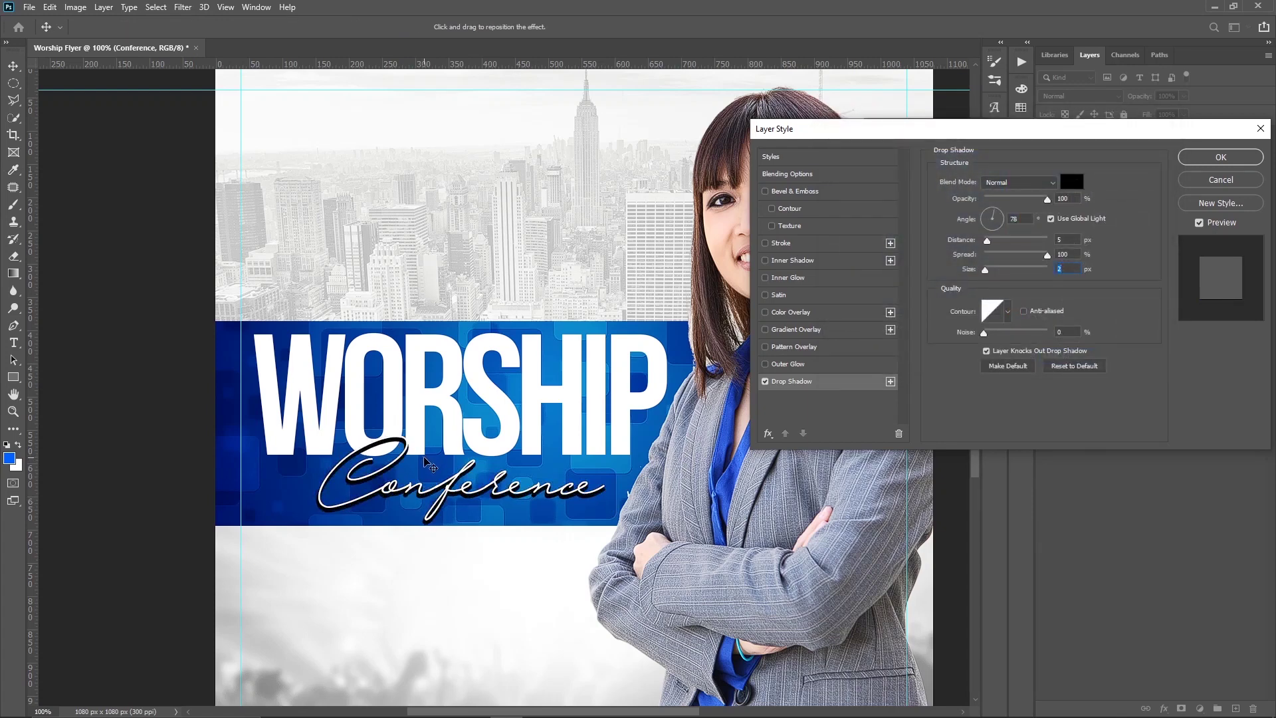
Try sampling the band's dark blue as shadow colour, edit the distance, and apply the style.
left_click(1071, 182)
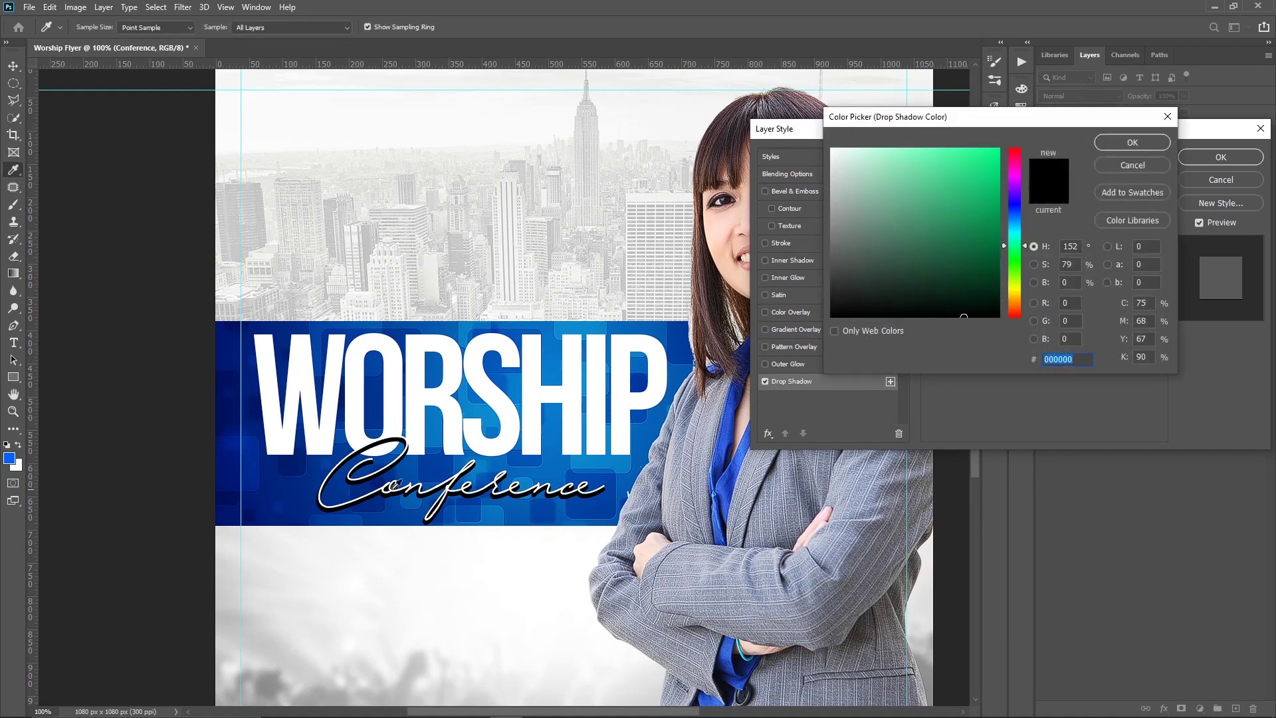
left_click(370, 408)
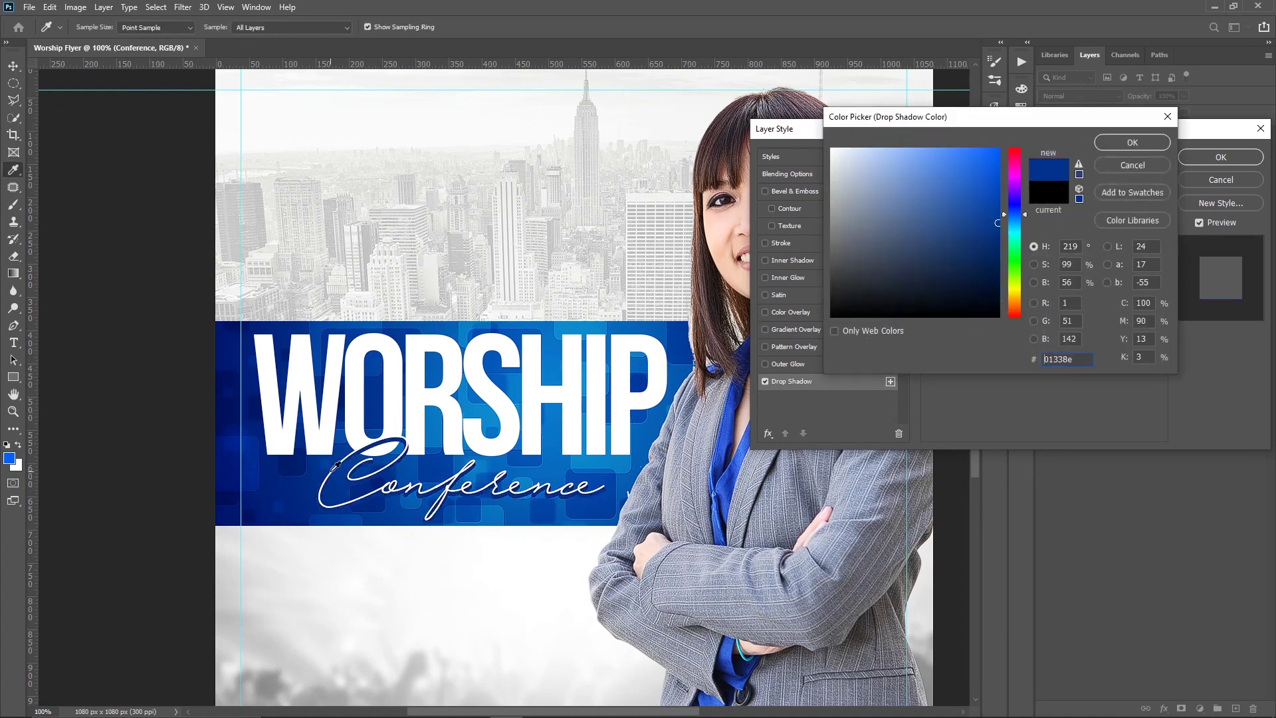
key("Escape")
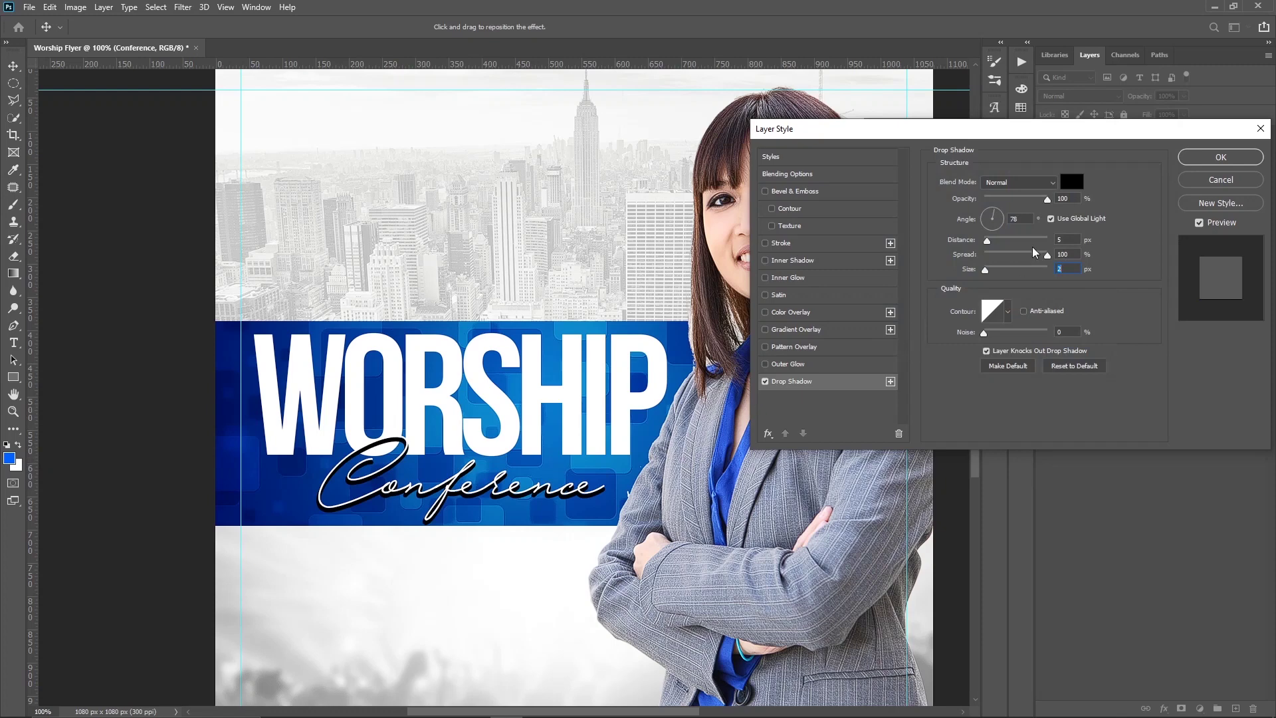
left_click(1065, 184)
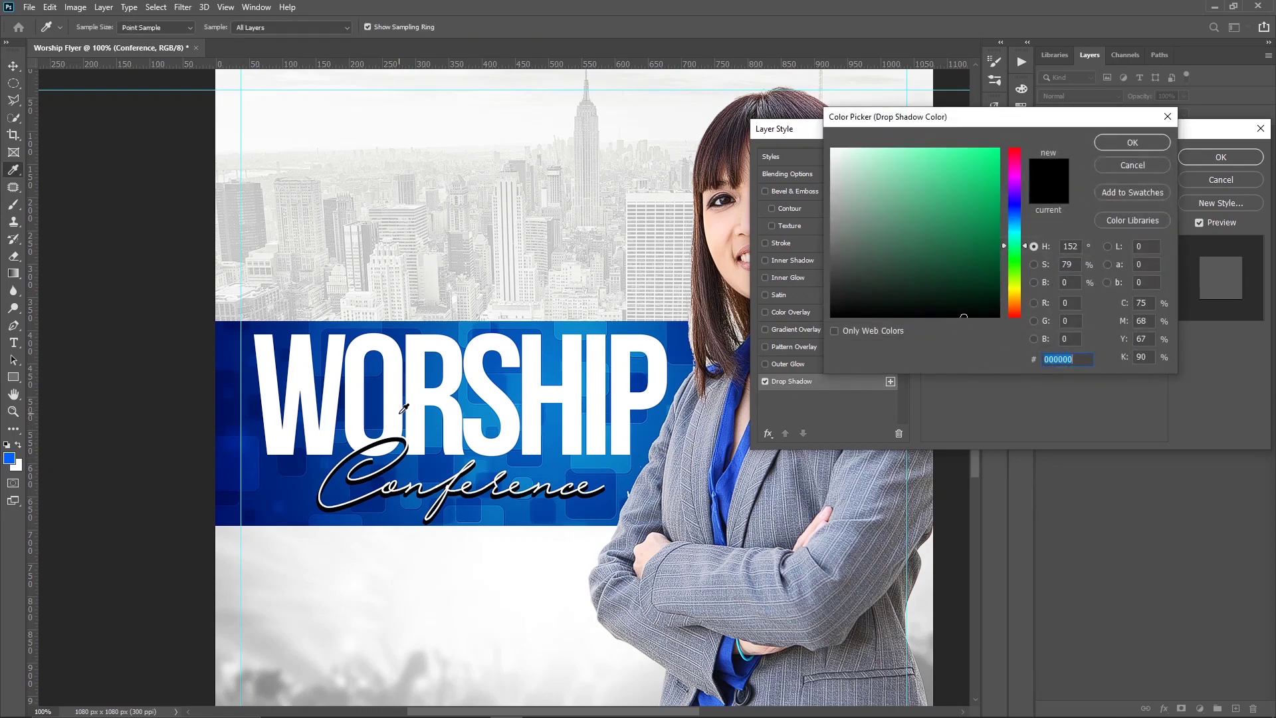
left_click(375, 409)
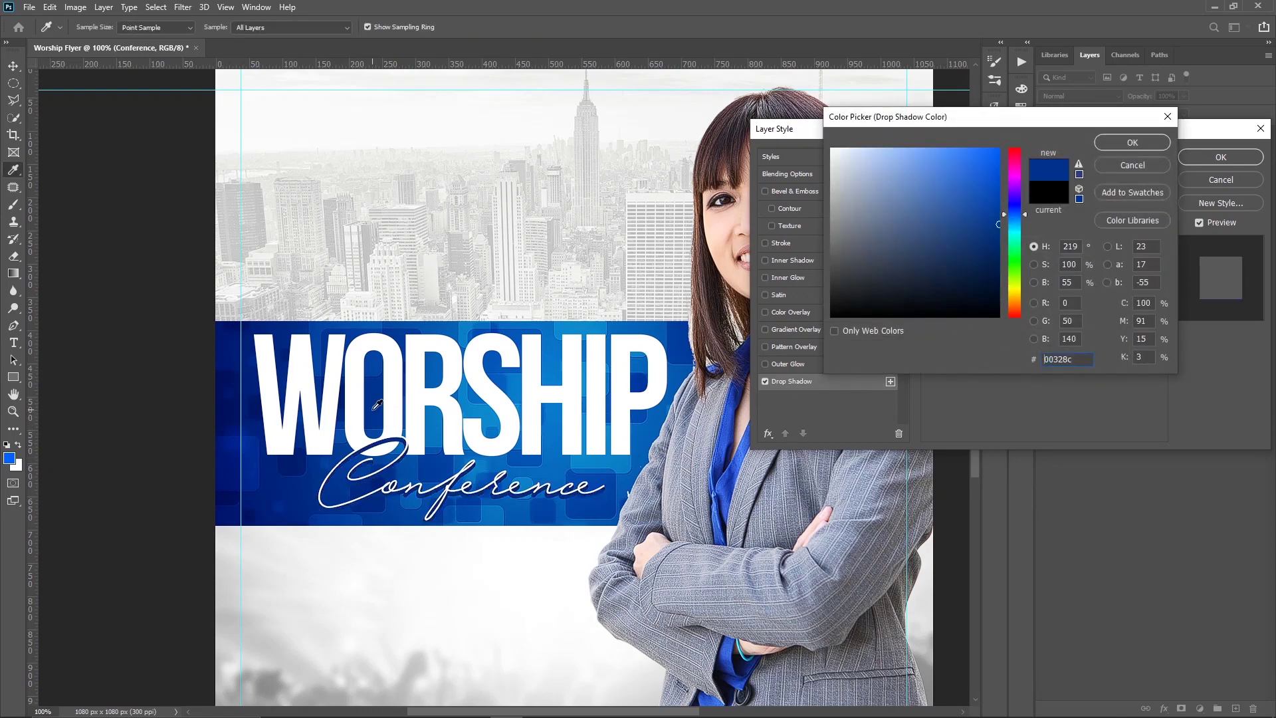
left_click(1132, 143)
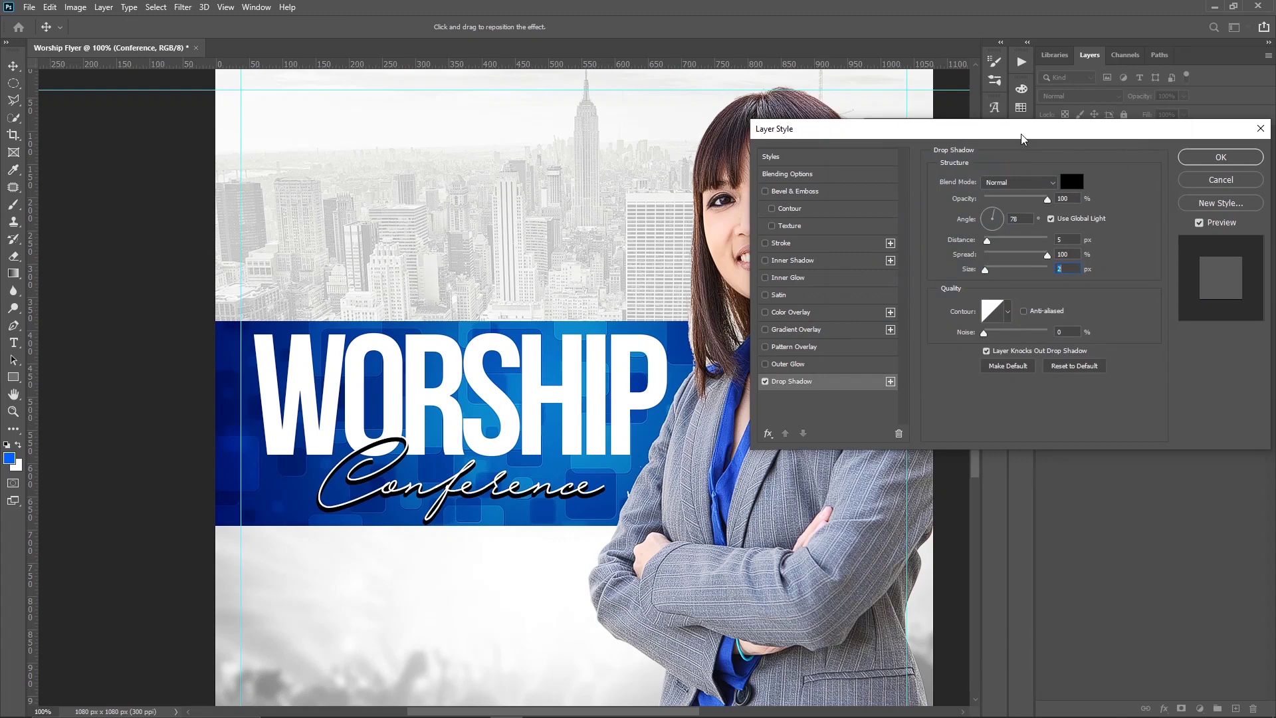
left_click_drag(1026, 134, 973, 129)
left_click(1020, 177)
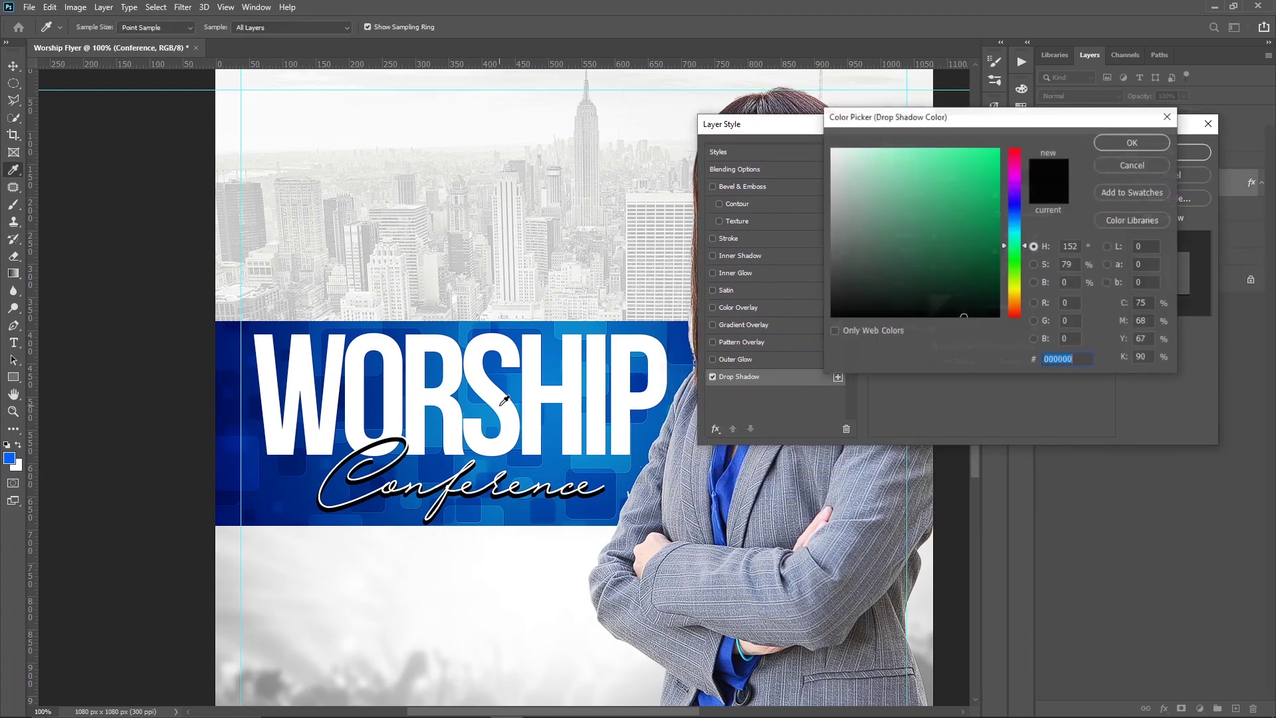
left_click(379, 400)
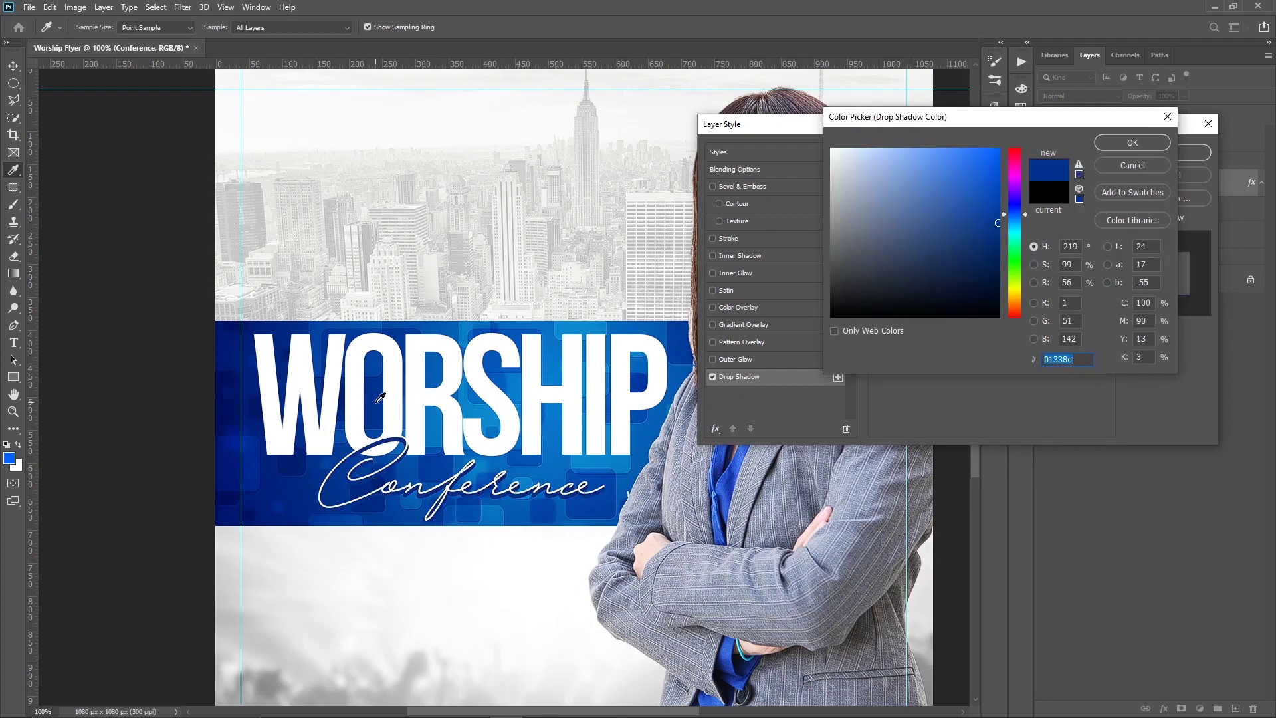
key("Escape")
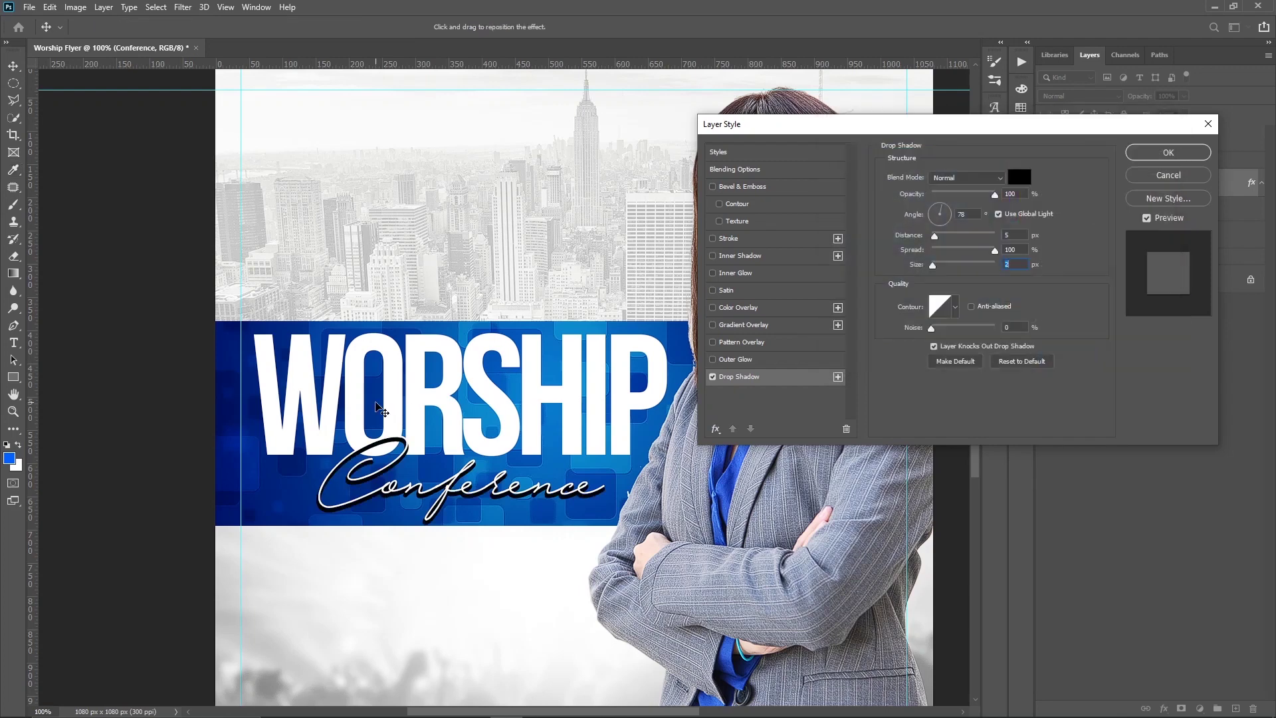
left_click(935, 236)
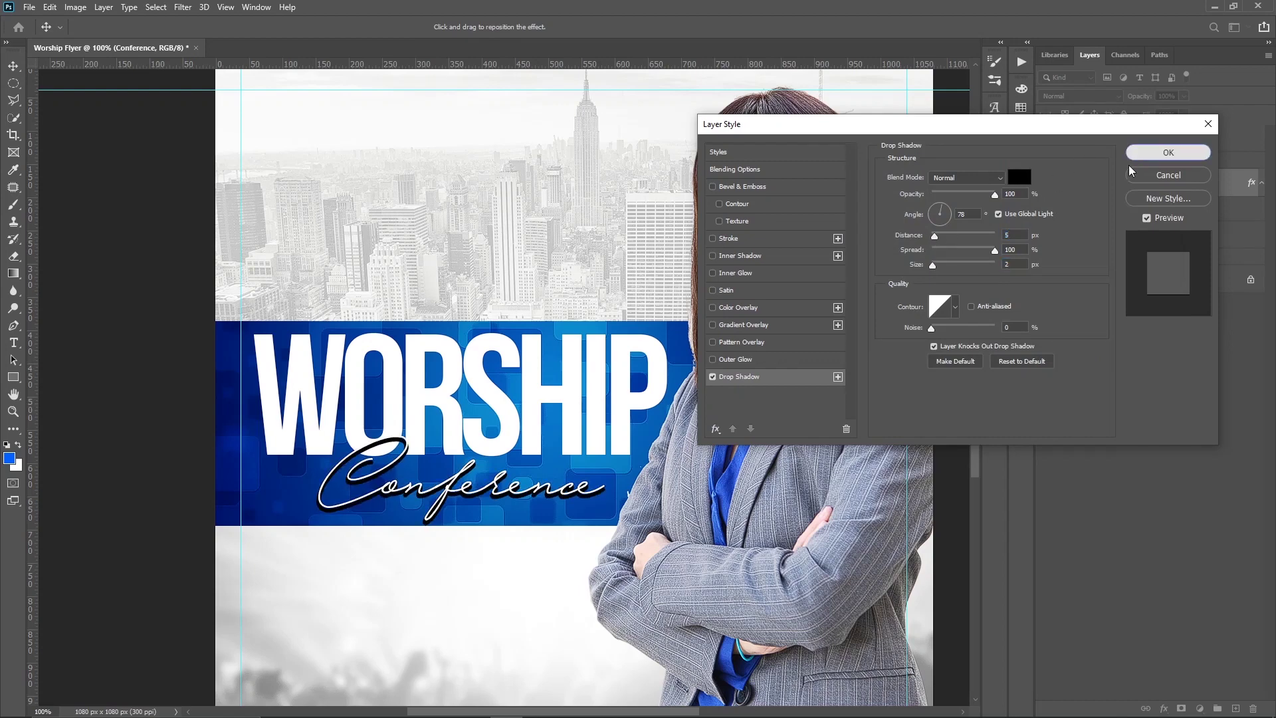
left_click(1169, 152)
Set the Conference shadow colour to dark blue #01338E from the band, then collapse Main text.
double_click(1124, 213)
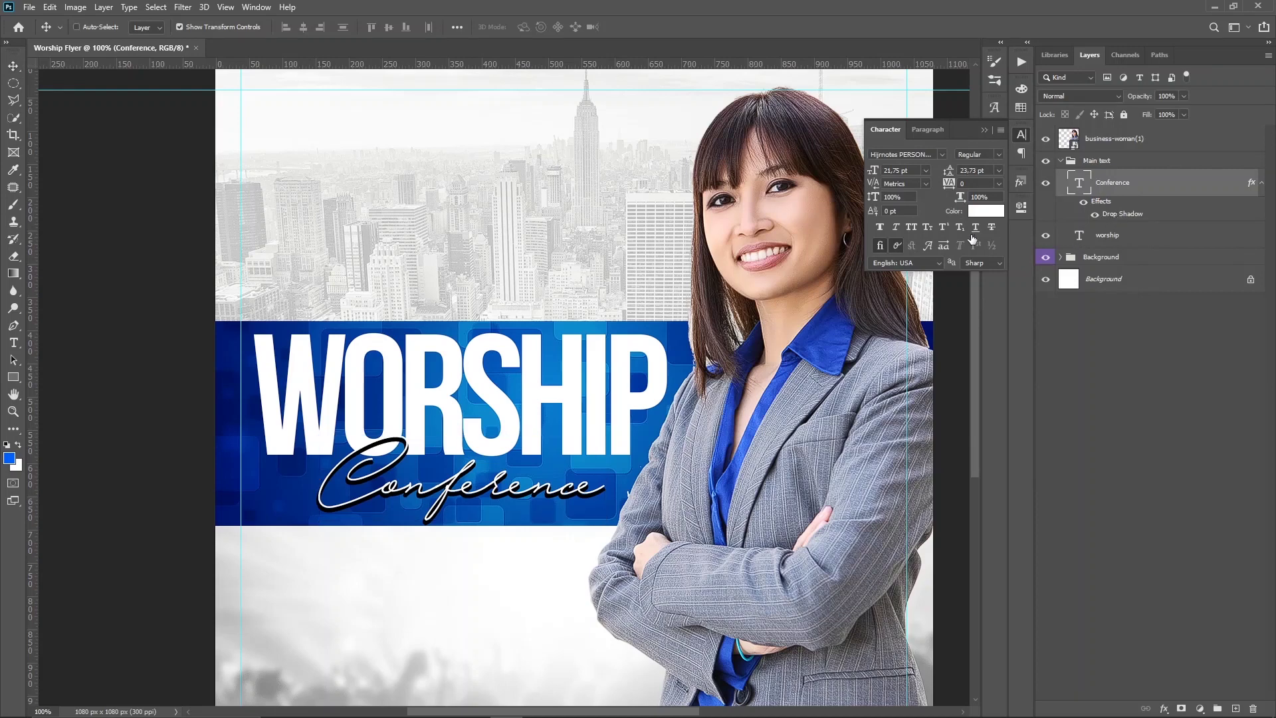
left_click(1020, 176)
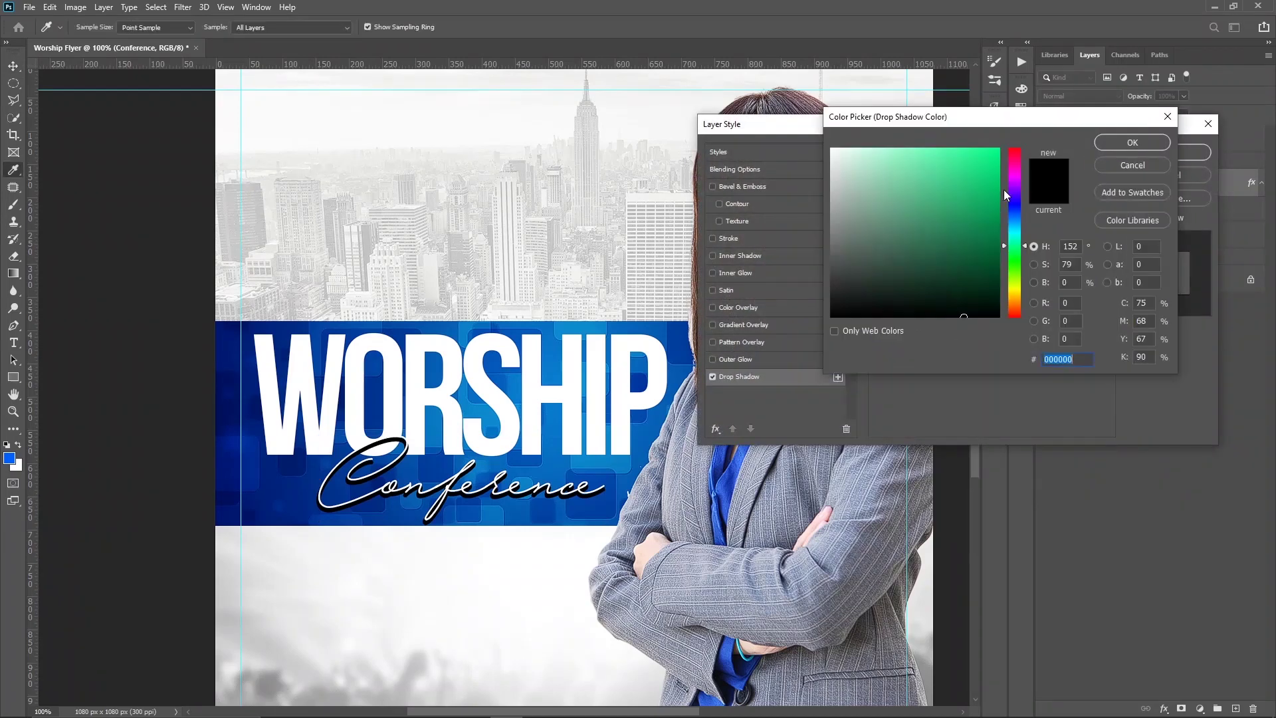
left_click(378, 395)
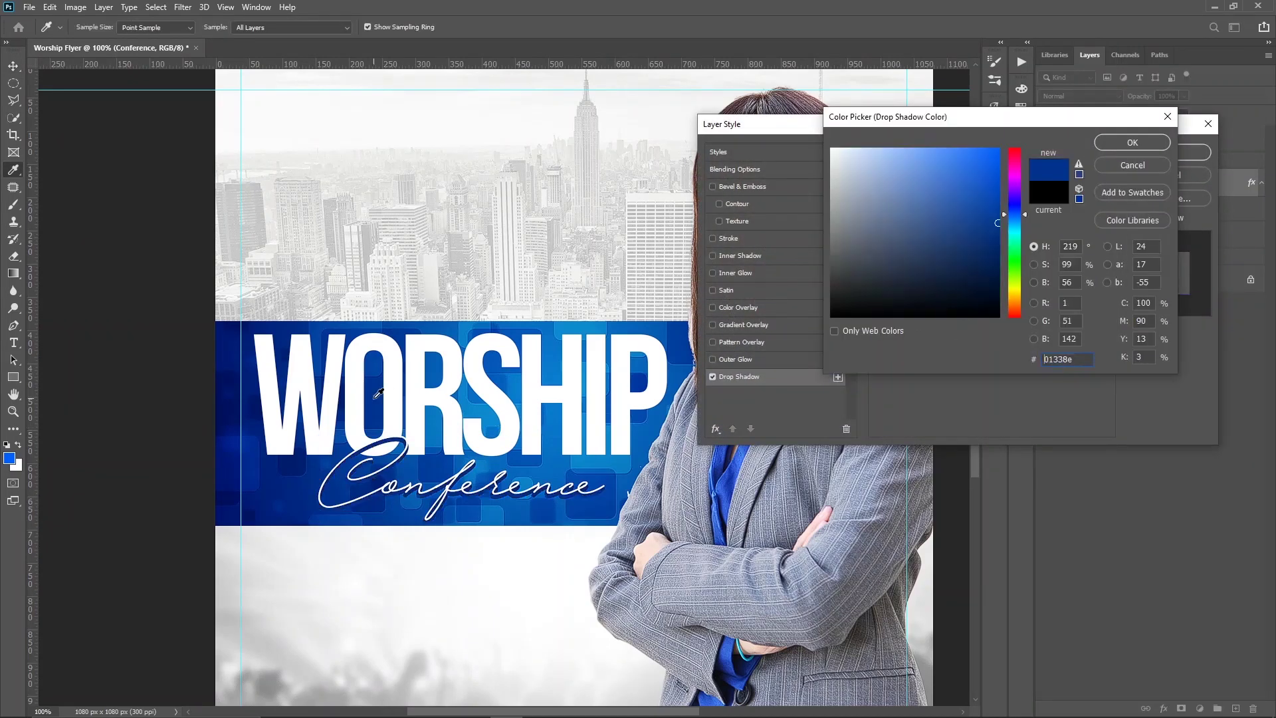
left_click(1143, 143)
left_click(1156, 153)
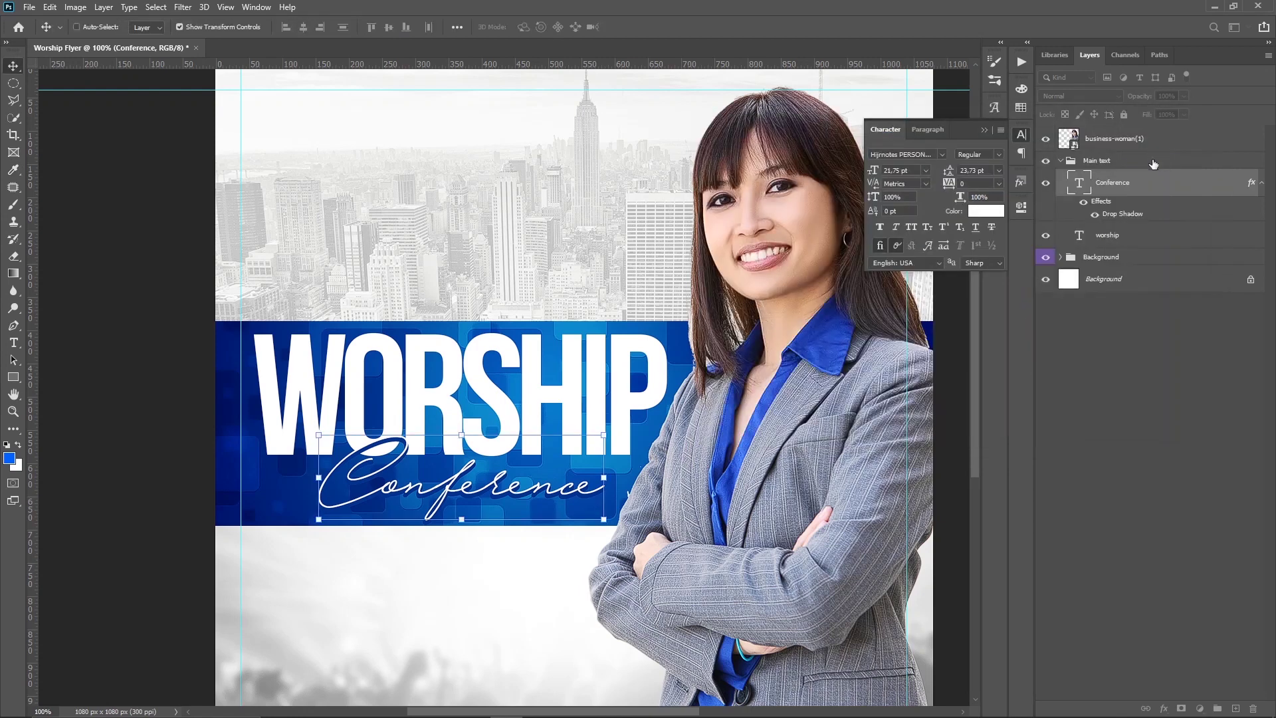
left_click(1261, 184)
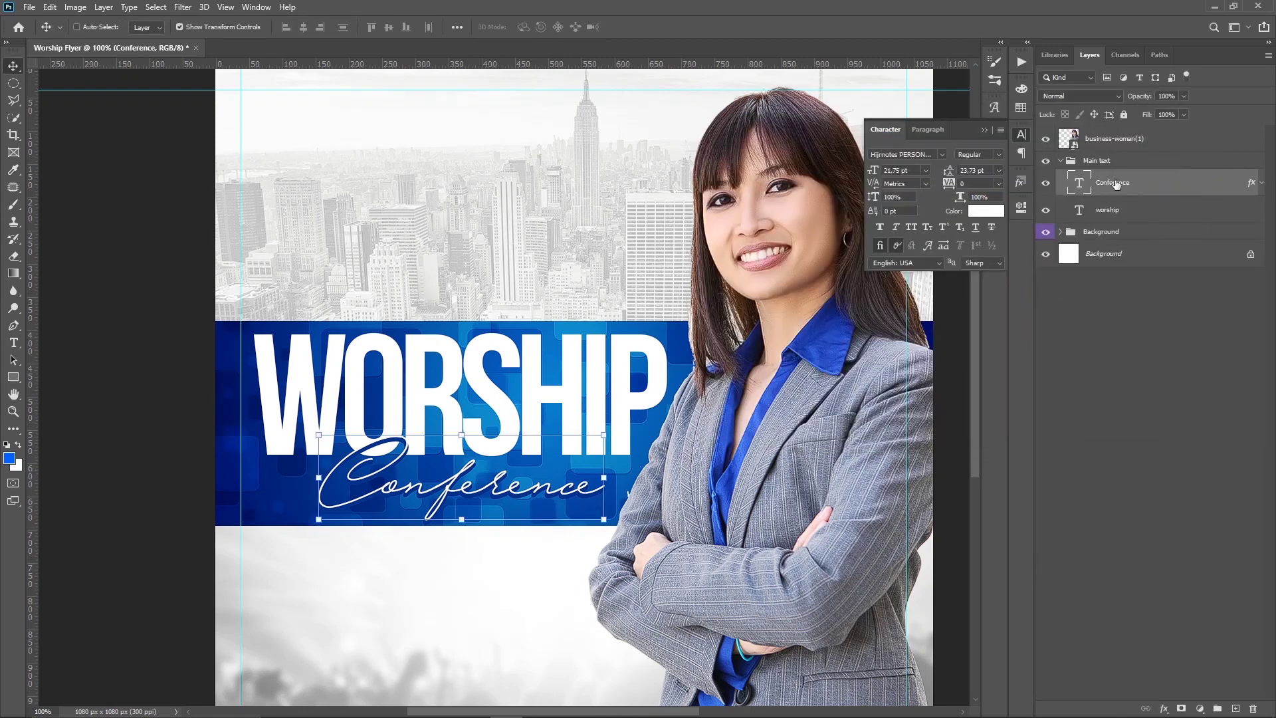
left_click(1063, 161)
left_click(1082, 271)
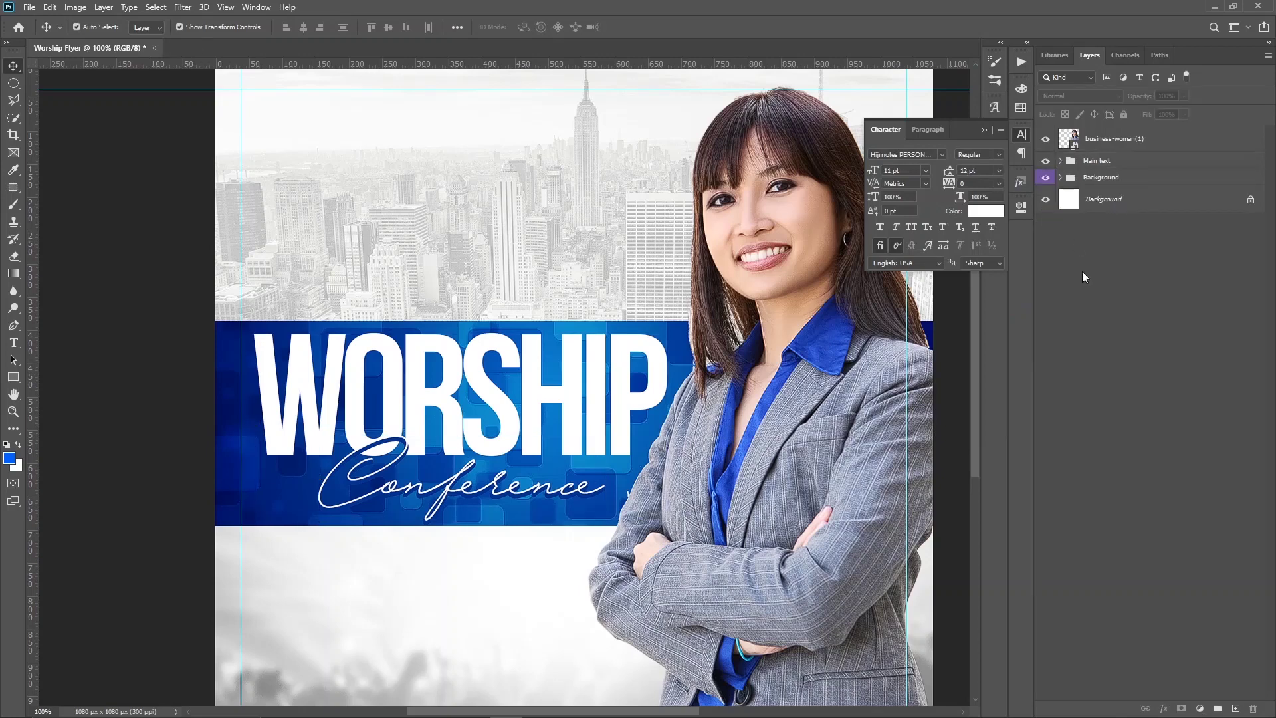
Add a text layer reading 'sunday' in the city area above the WORSHIP band.
key("ctrl+minus")
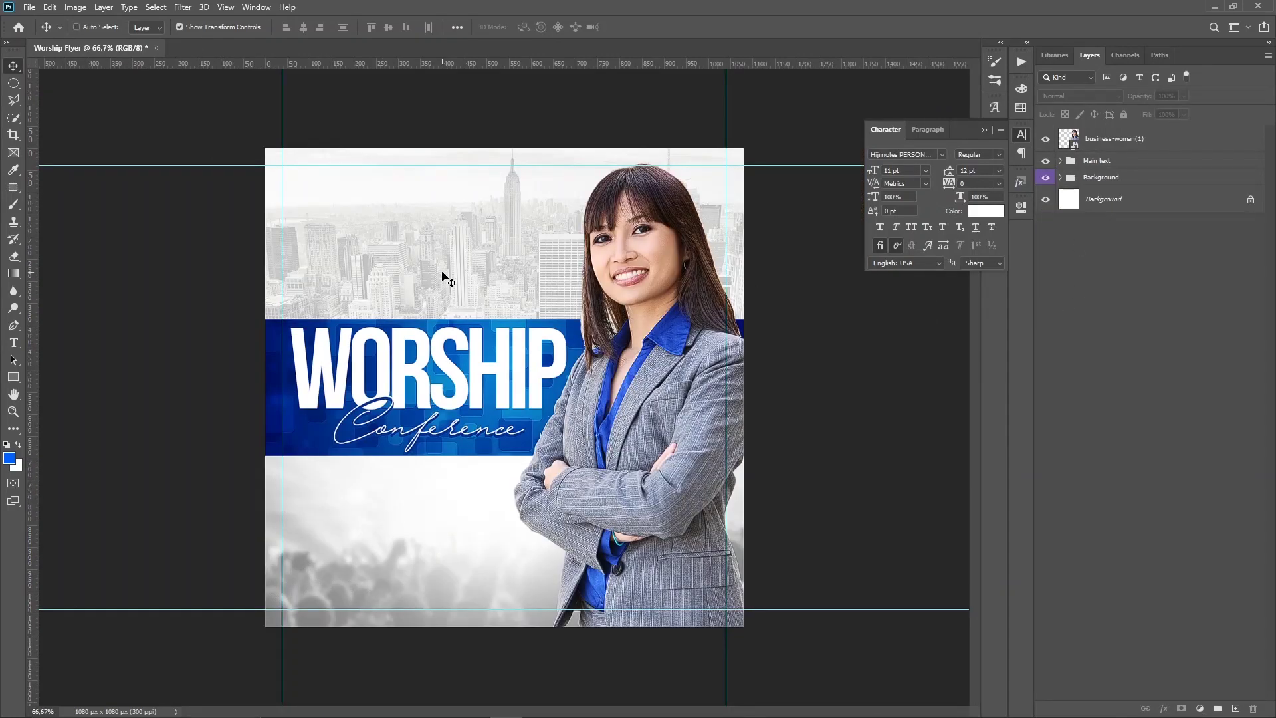
key("t")
left_click_drag(327, 222, 461, 257)
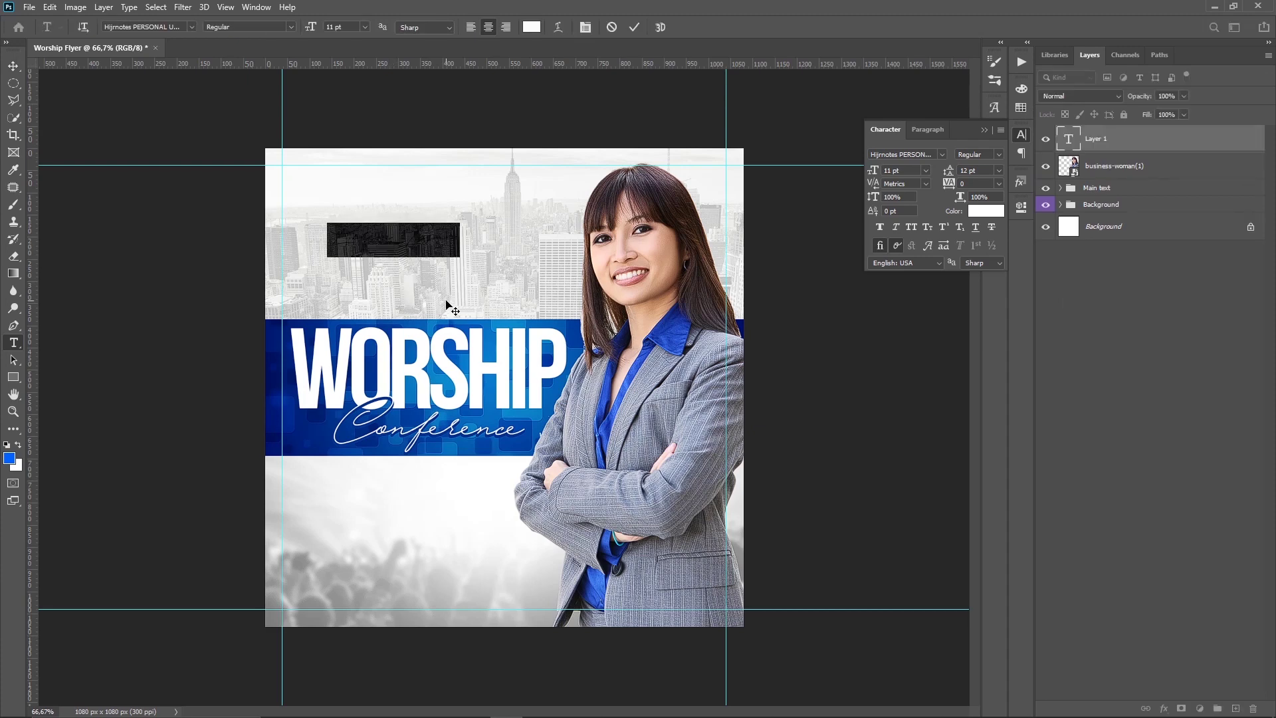
type("Annual")
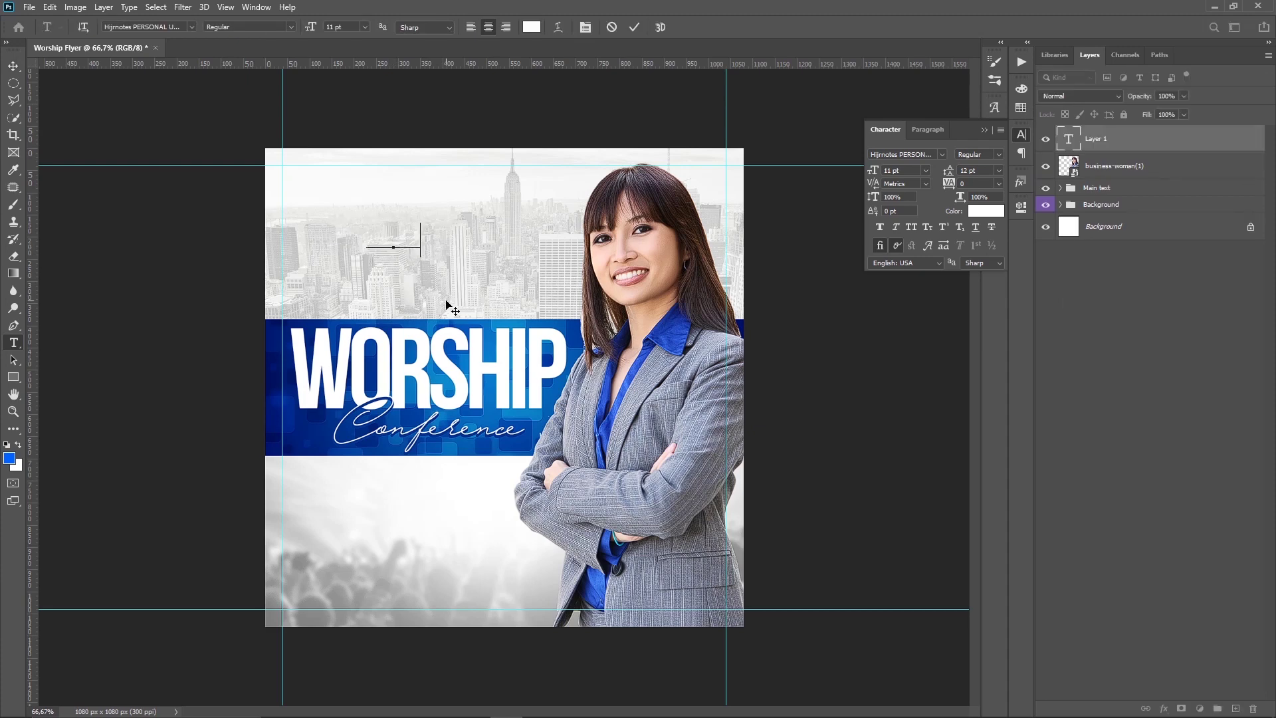
key("ctrl+Return")
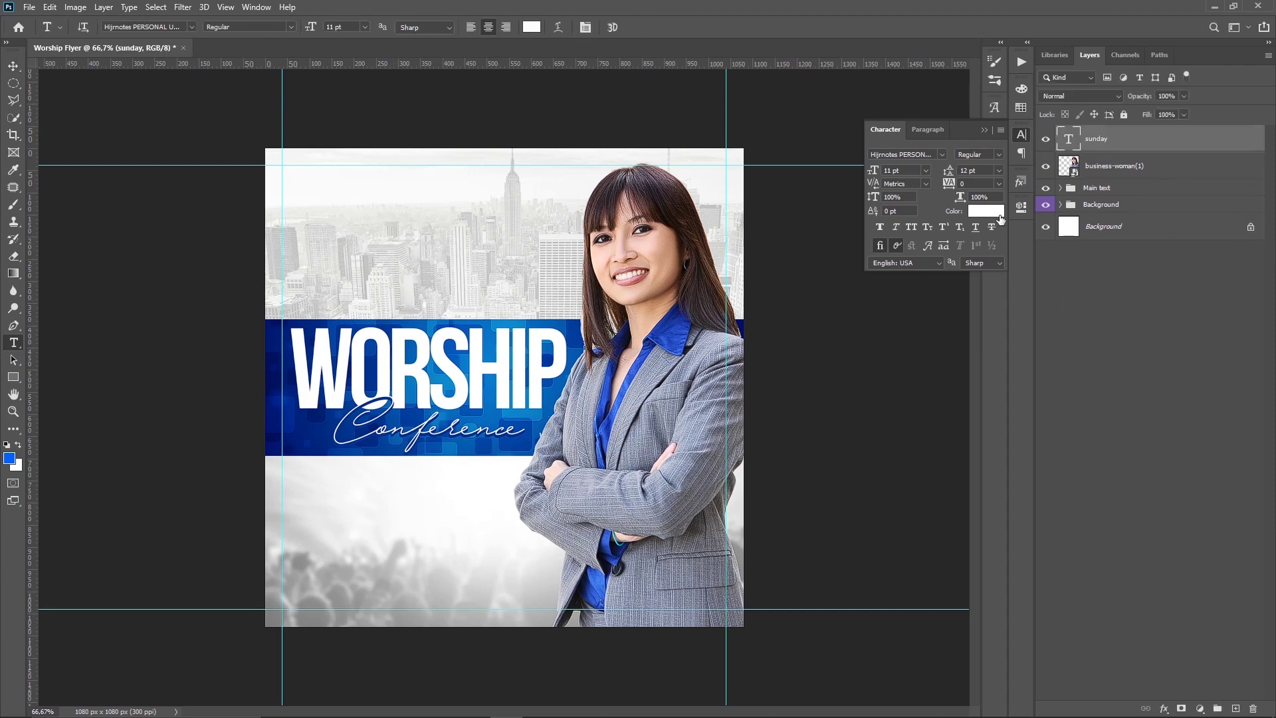
key("i")
Sample band blues for the 'sunday' text colour but cancel, leaving it white.
left_click(985, 213)
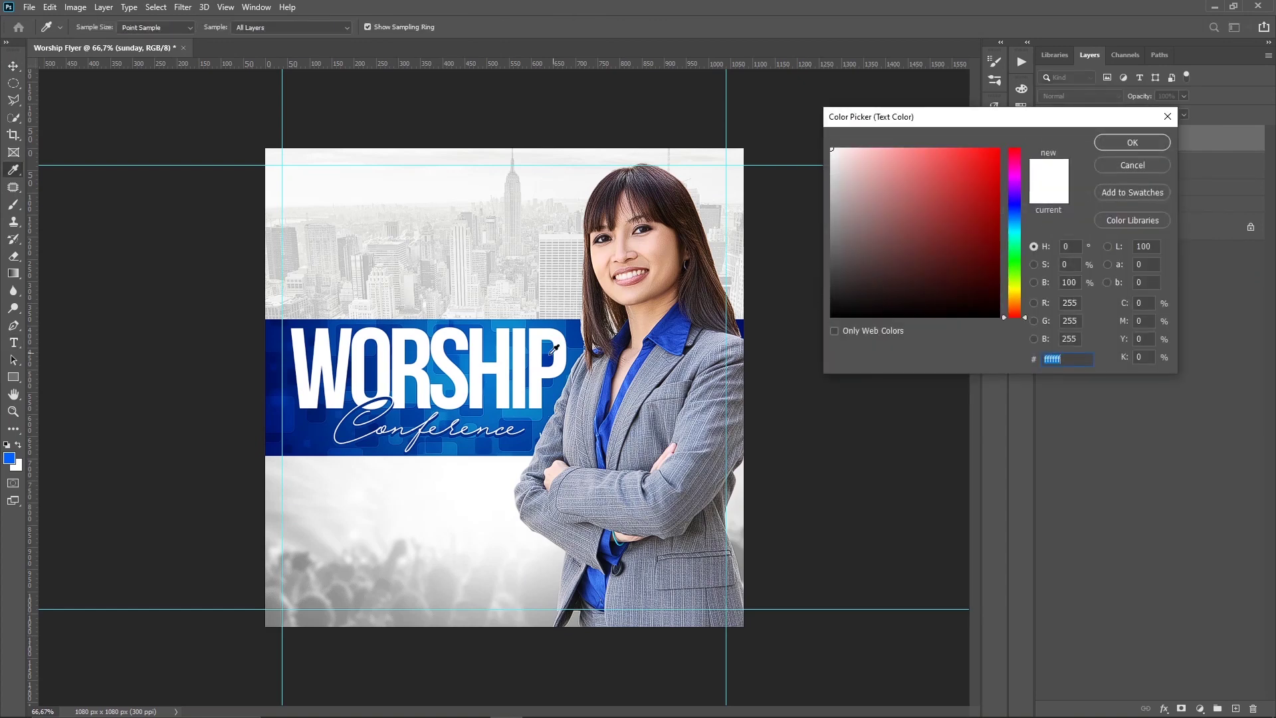
left_click(578, 339)
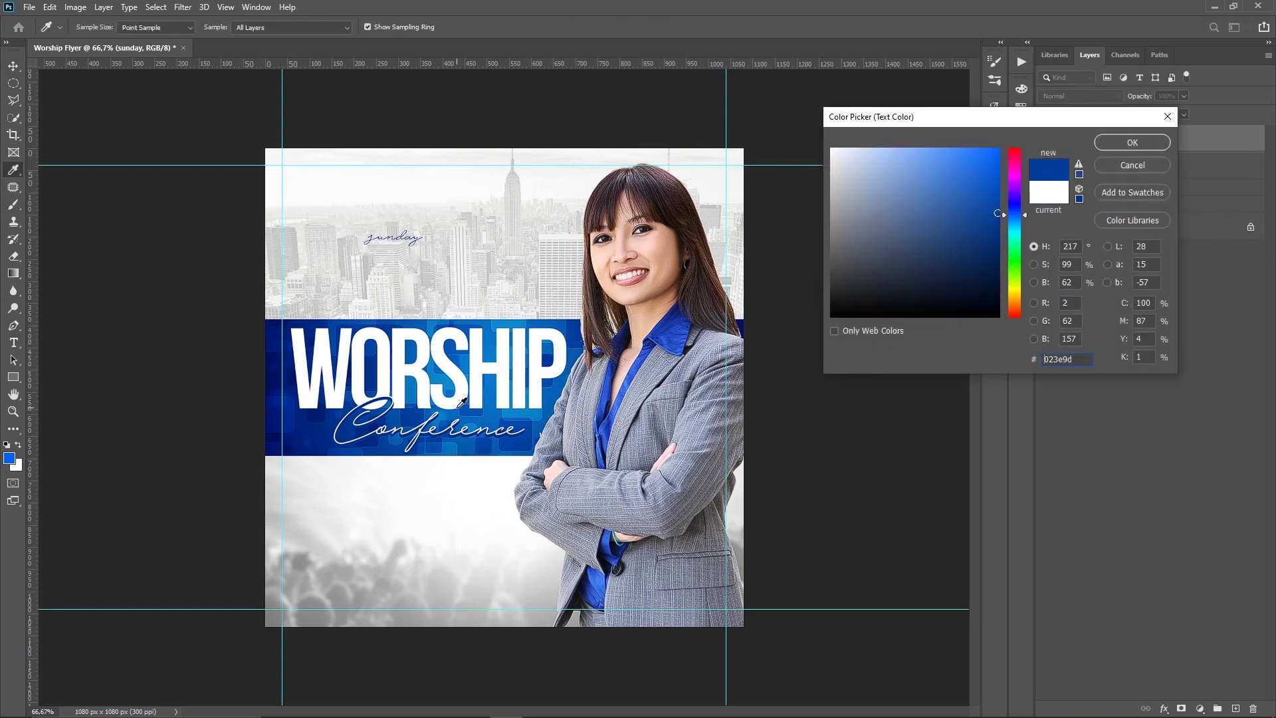
key("ctrl+plus")
key("Escape")
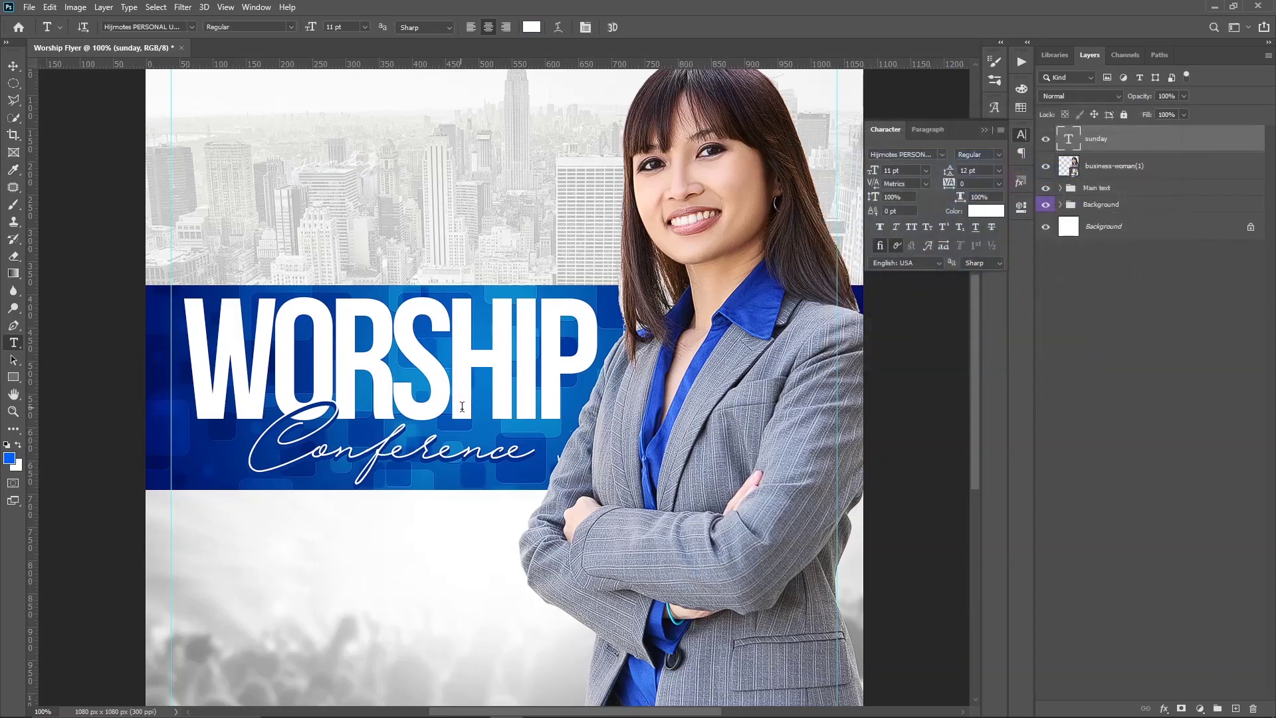
left_click_drag(464, 187, 496, 270)
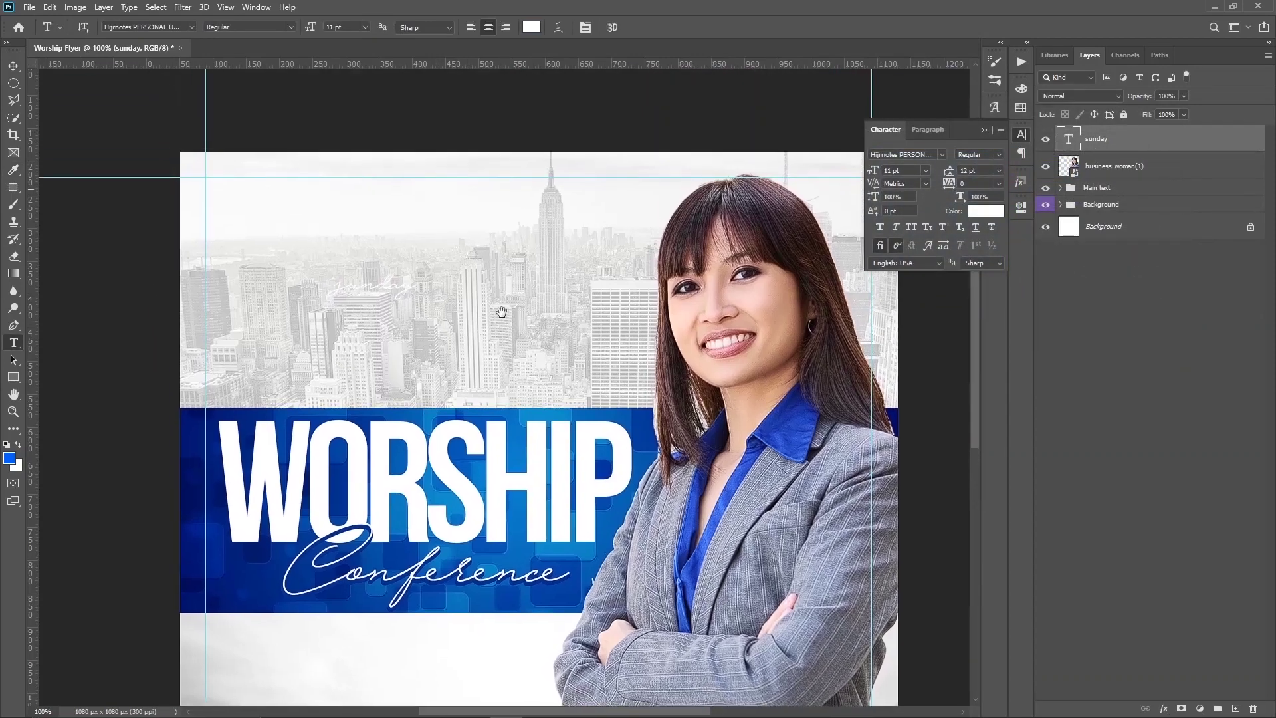
left_click(986, 211)
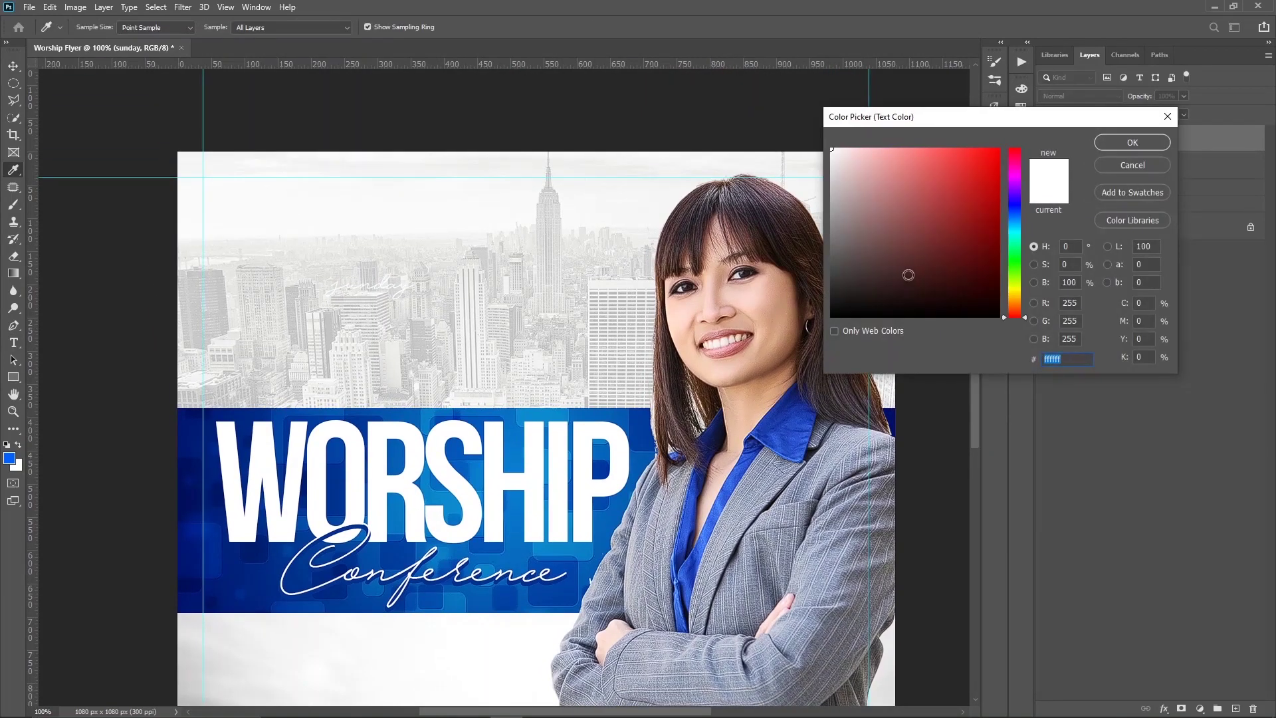
left_click(340, 472)
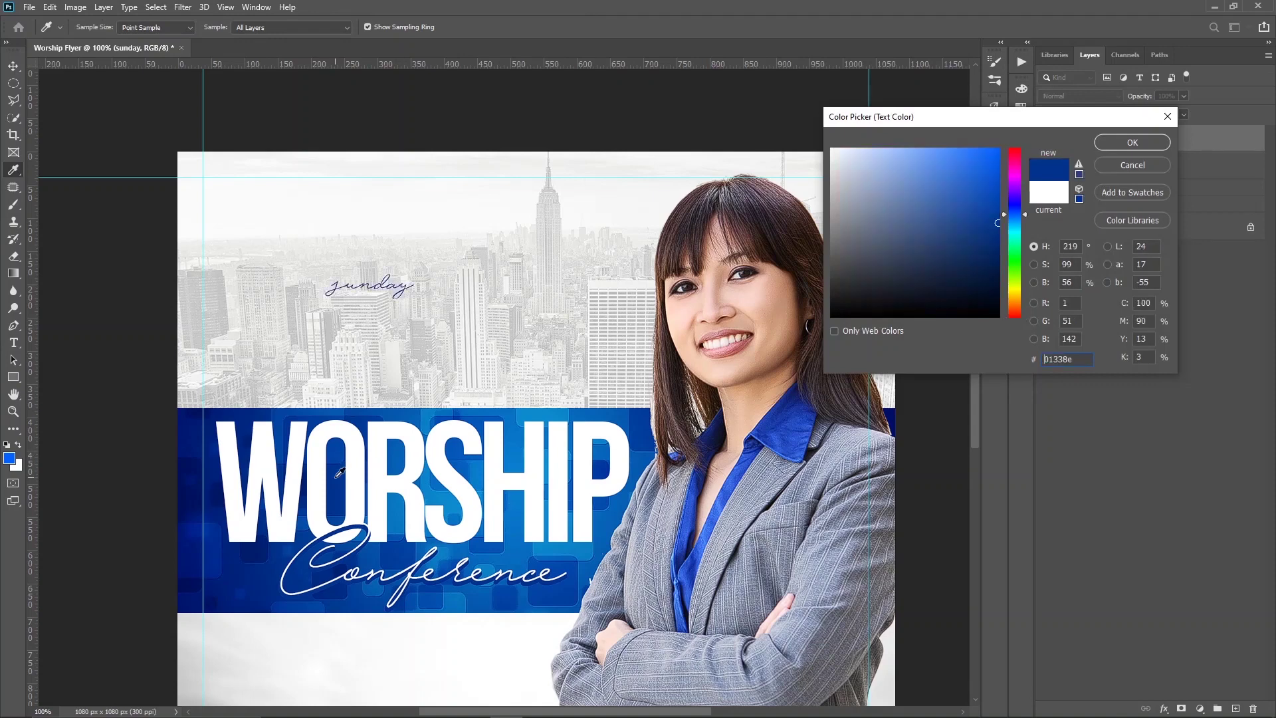
key("Escape")
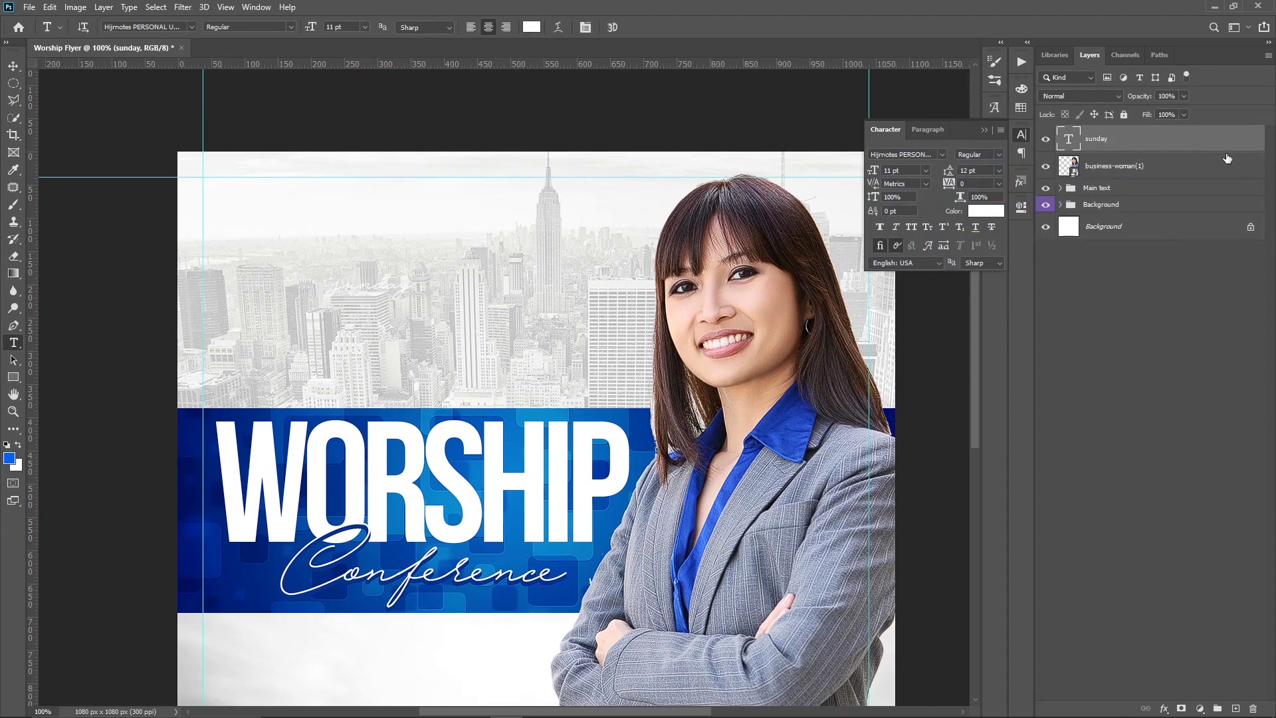
Change the sunday text colour to black.
left_click(986, 211)
left_click(856, 285)
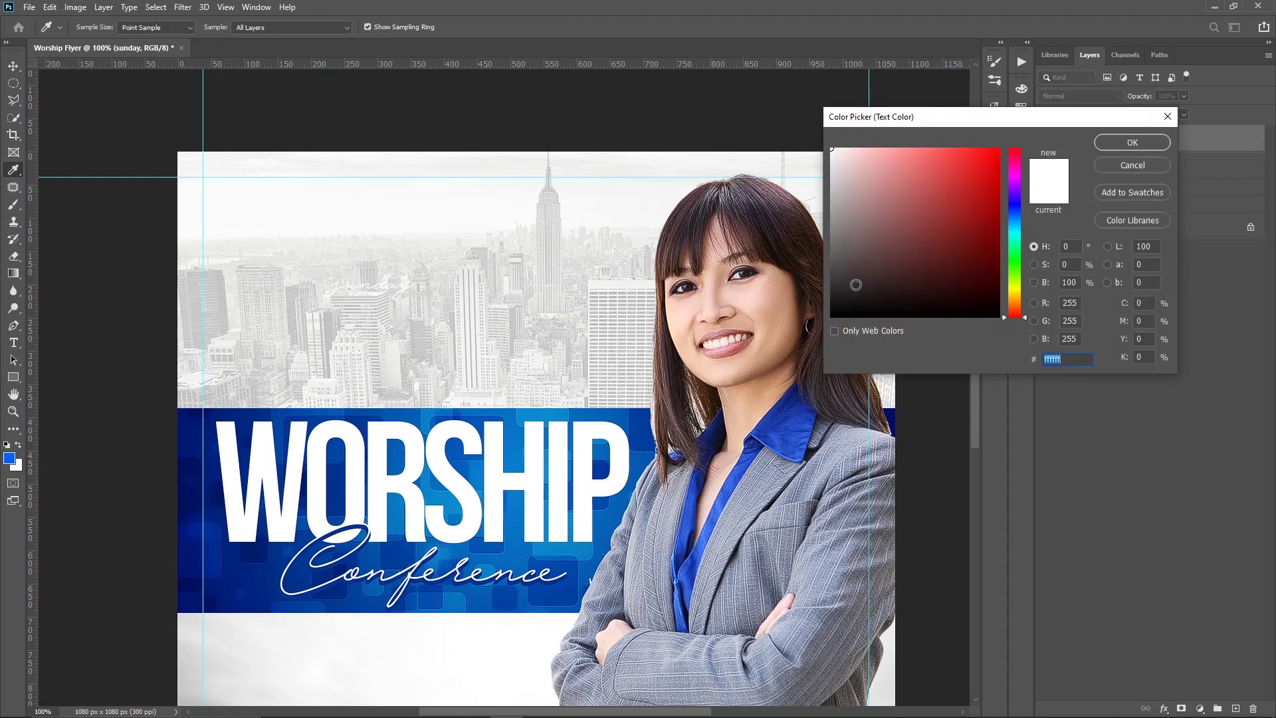
key("Return")
key("Escape")
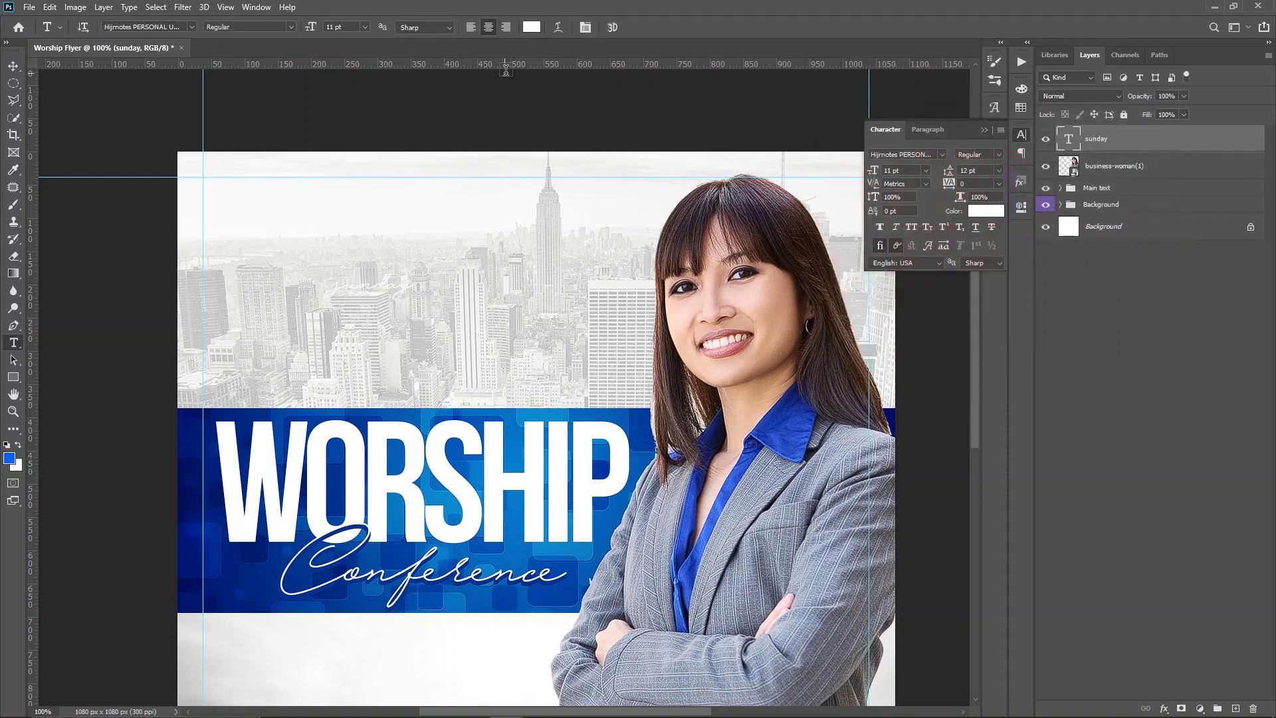
left_click(532, 27)
left_click_drag(841, 286, 775, 390)
key("Return")
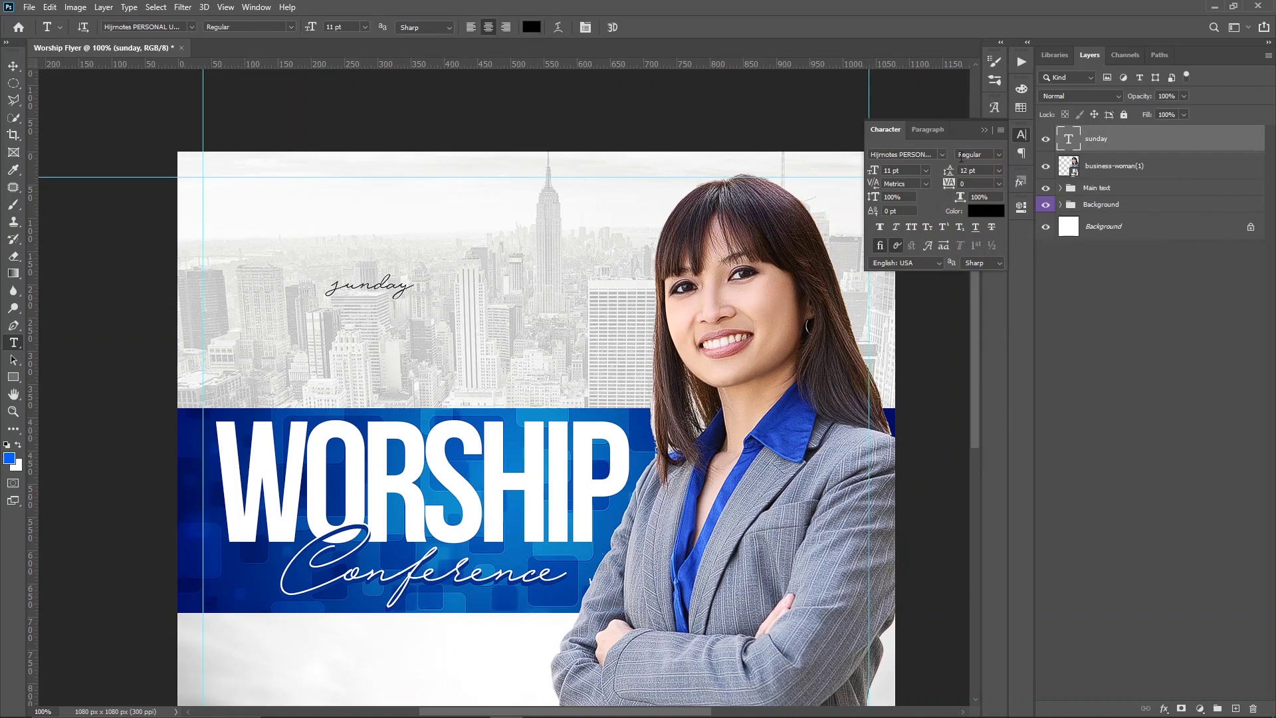
Set it to Montserrat All Caps reading 'SUNDAY I 15 JUNE' and move it above the banner.
left_click(942, 154)
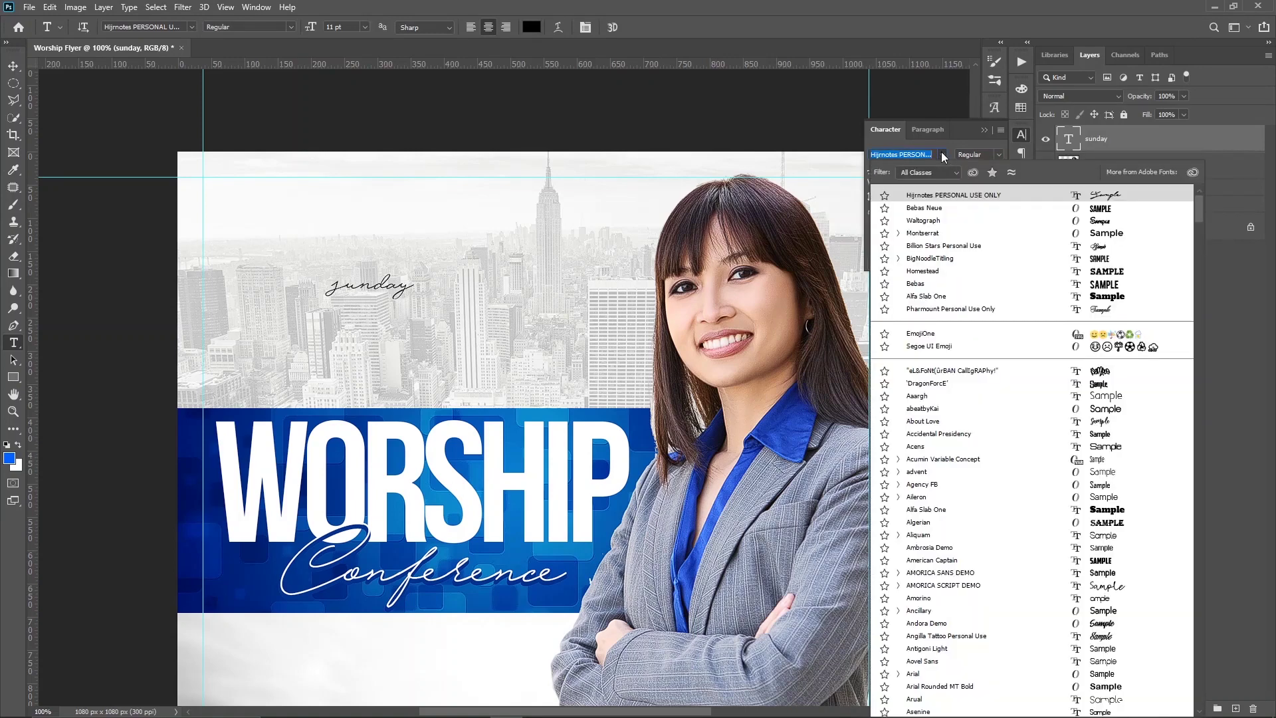
left_click(933, 235)
left_click(917, 230)
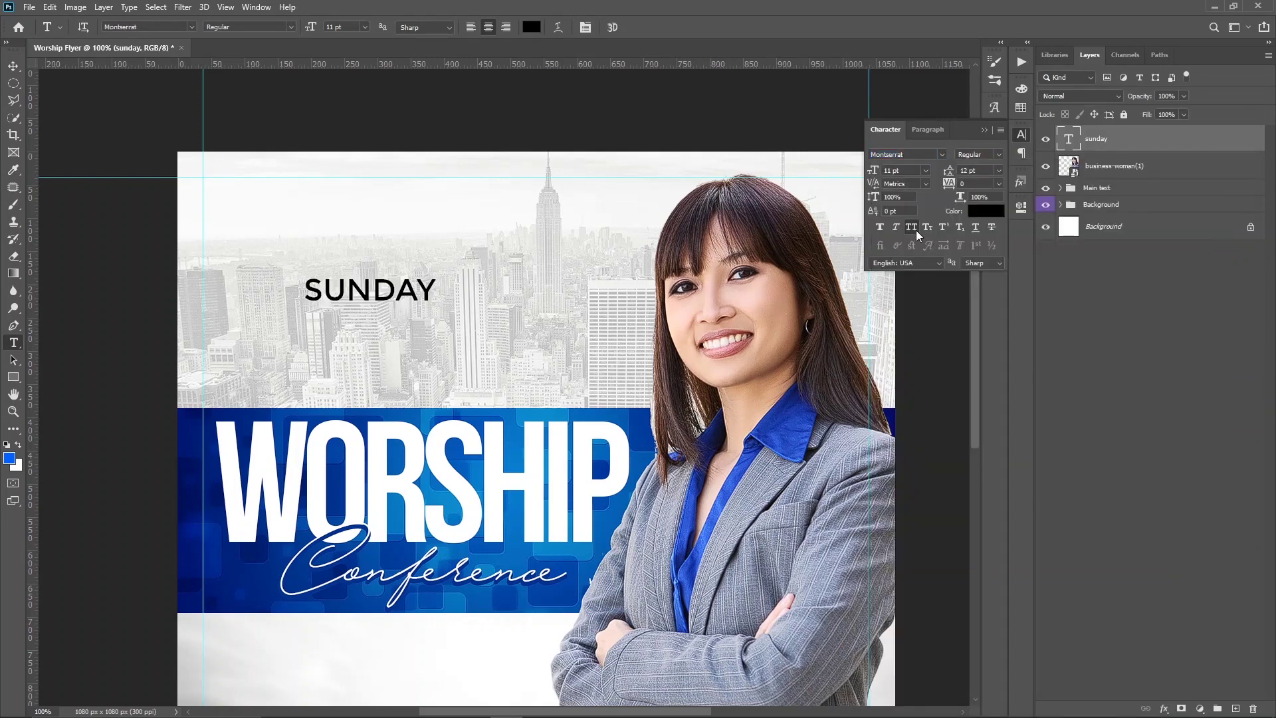
left_click(435, 297)
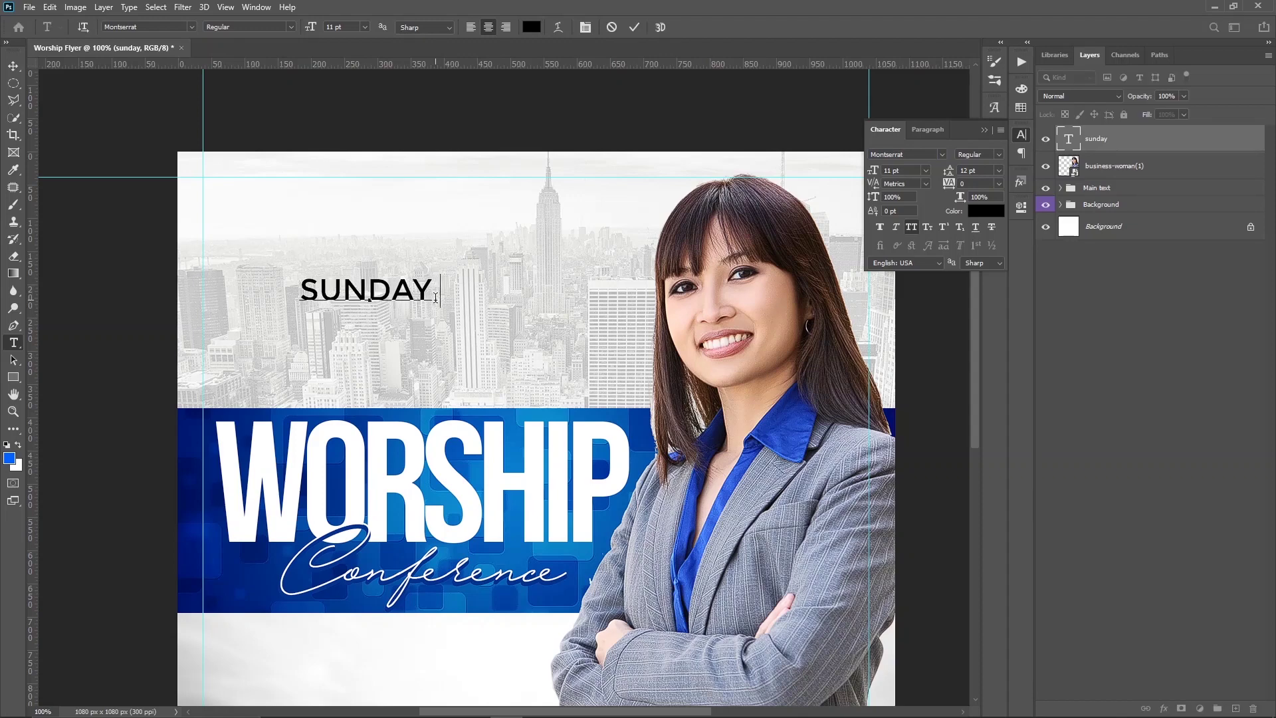
type("I")
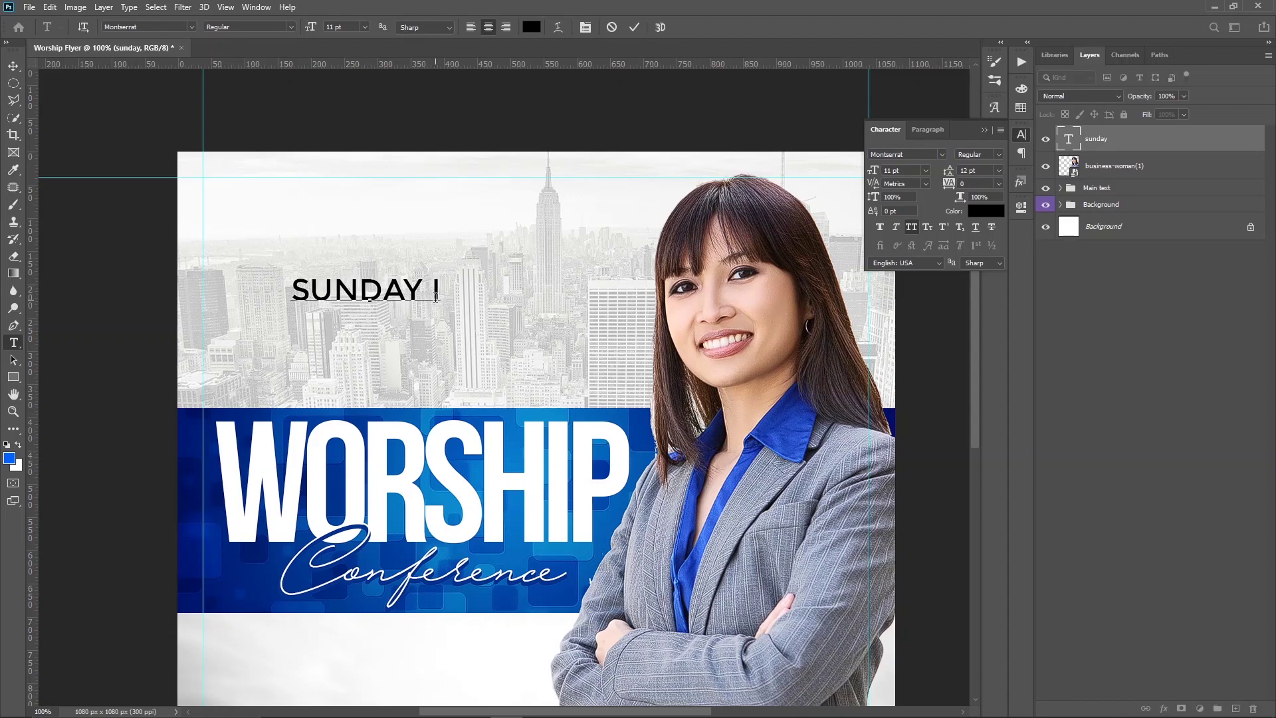
type(" 15")
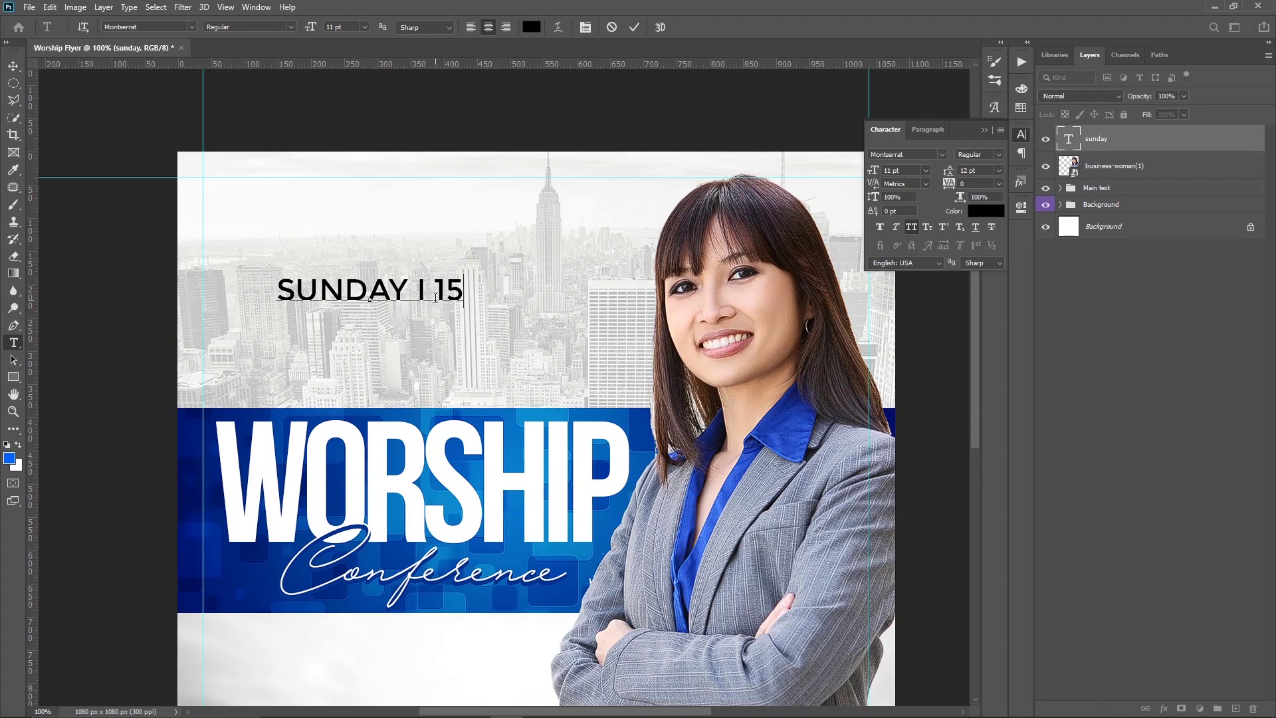
type(" J")
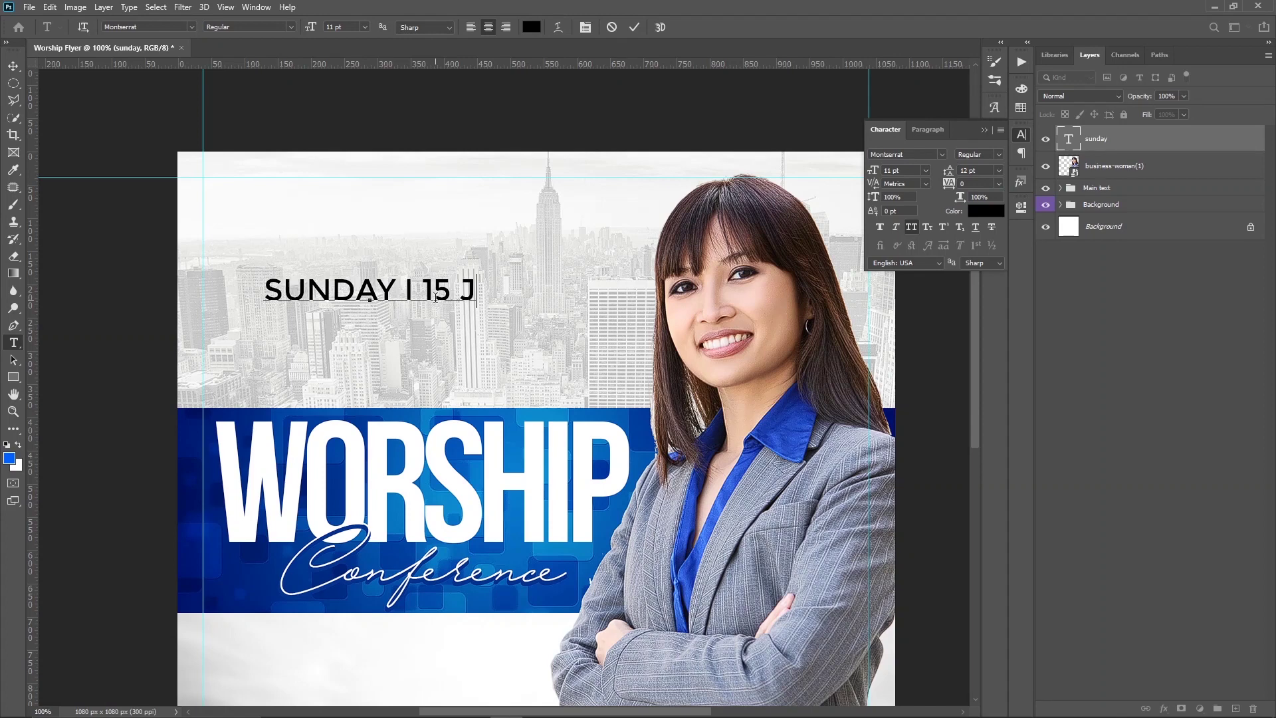
type("UNE")
key("ctrl+Return")
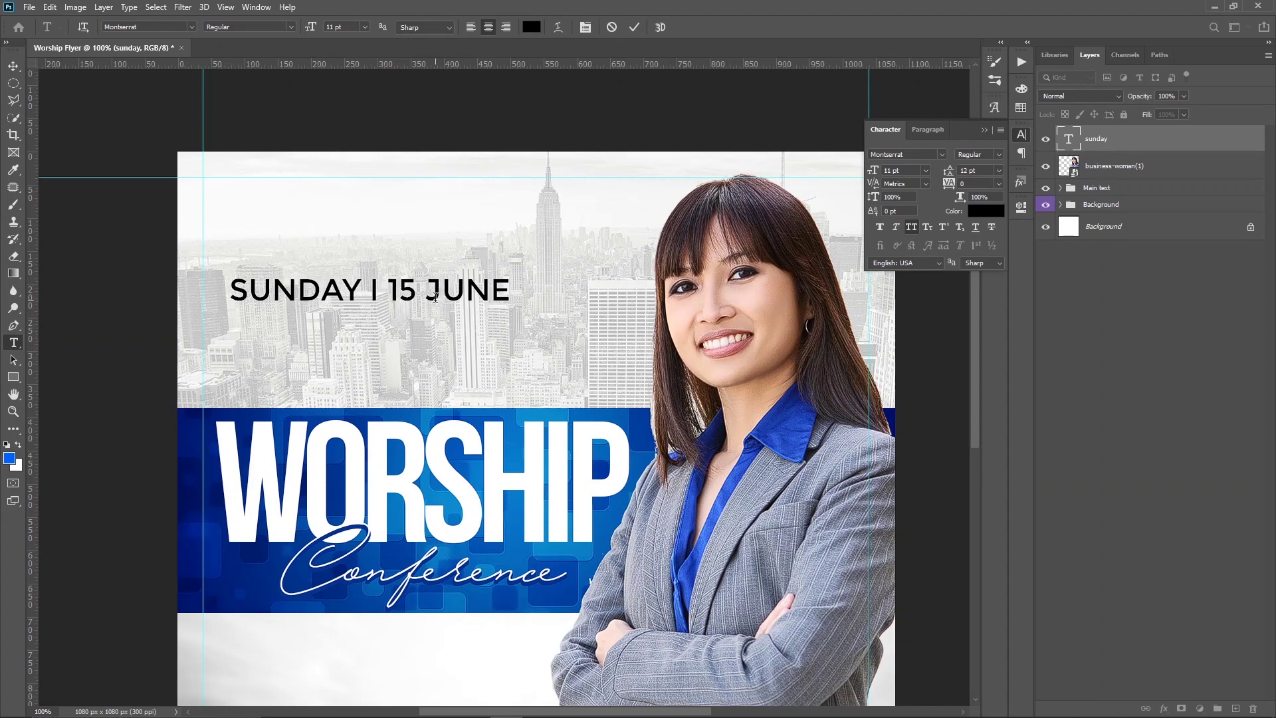
key("v")
left_click_drag(401, 337, 460, 360)
Draw a rectangle around the date with no fill and a 3 px dark blue outline.
left_click(13, 377)
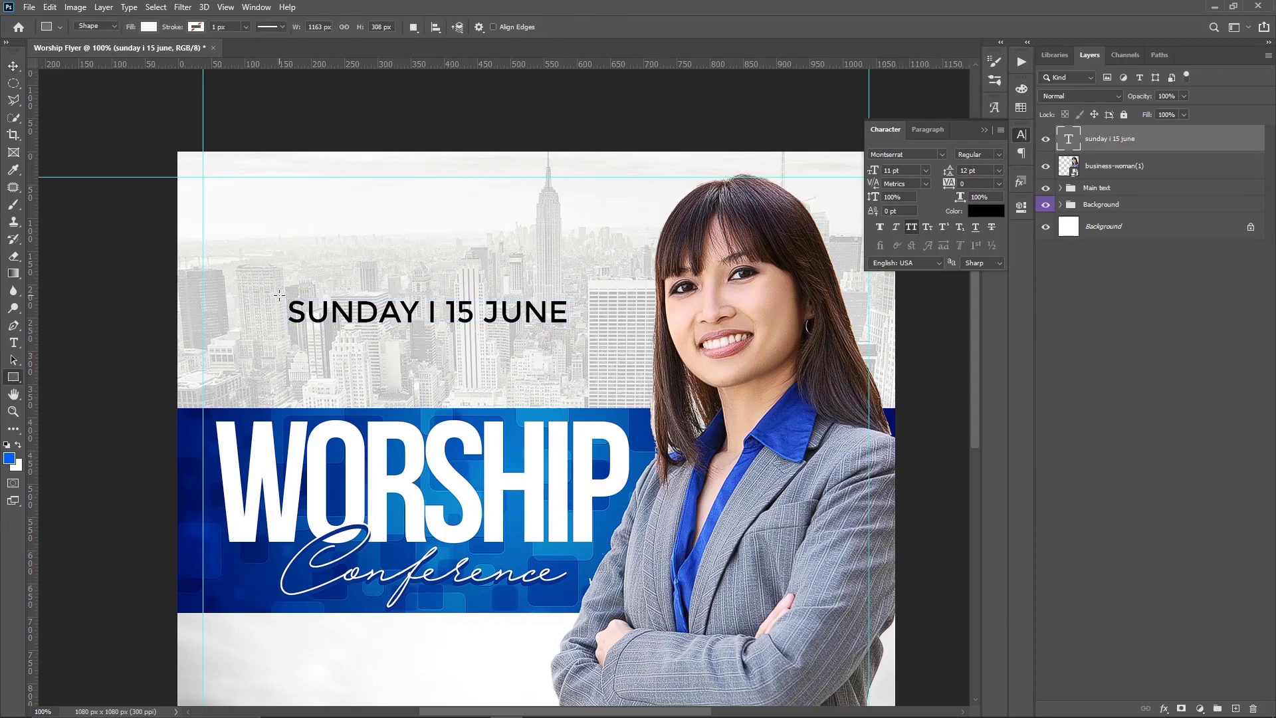
left_click_drag(279, 294, 581, 334)
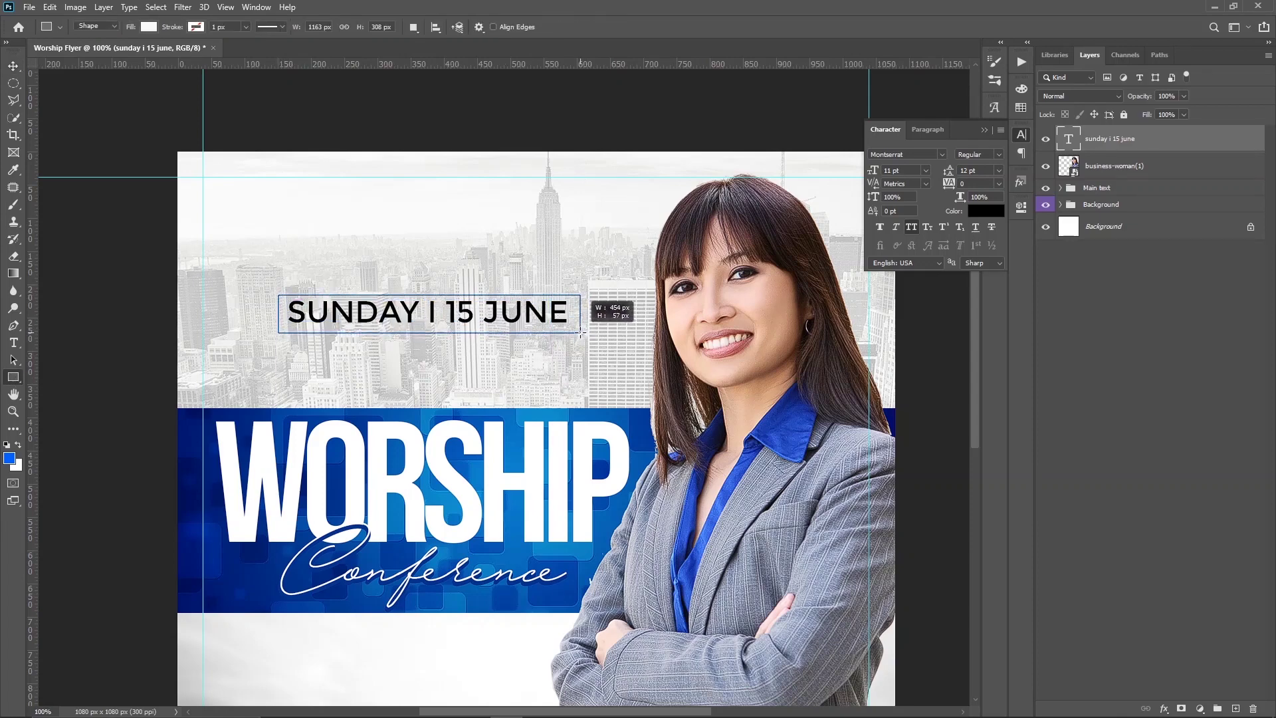
left_click_drag(581, 334, 578, 330)
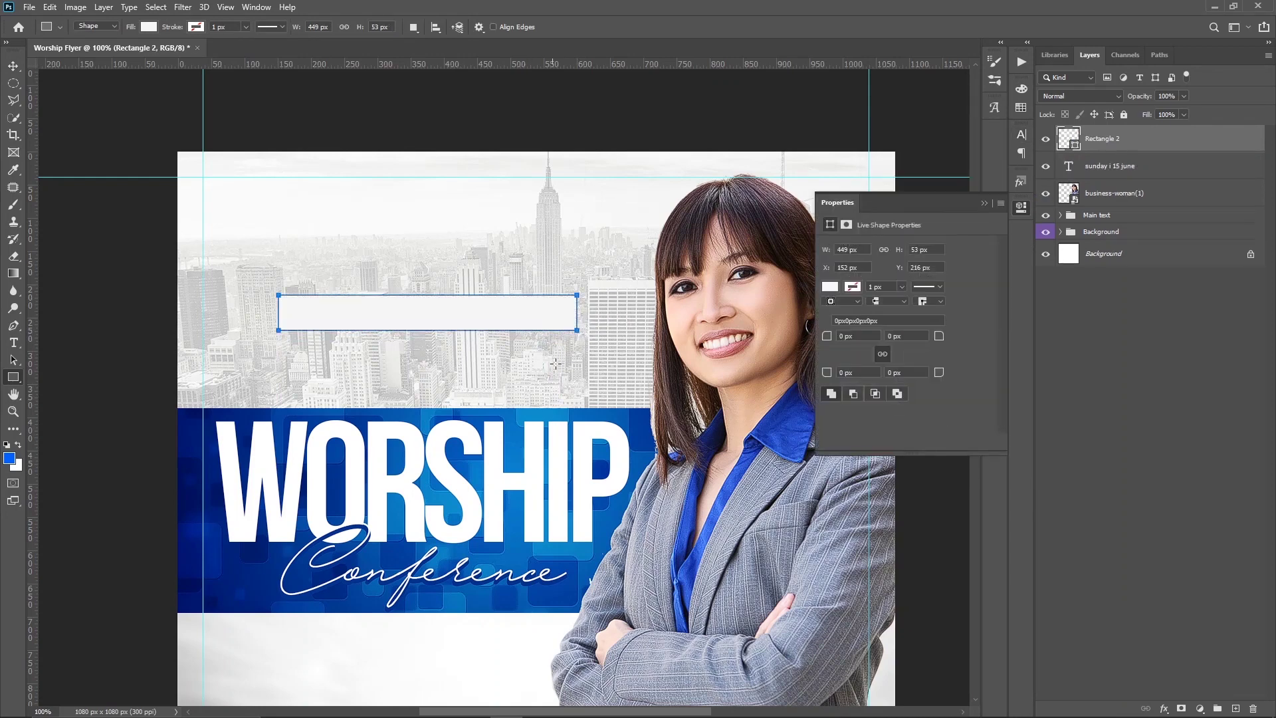
left_click(831, 287)
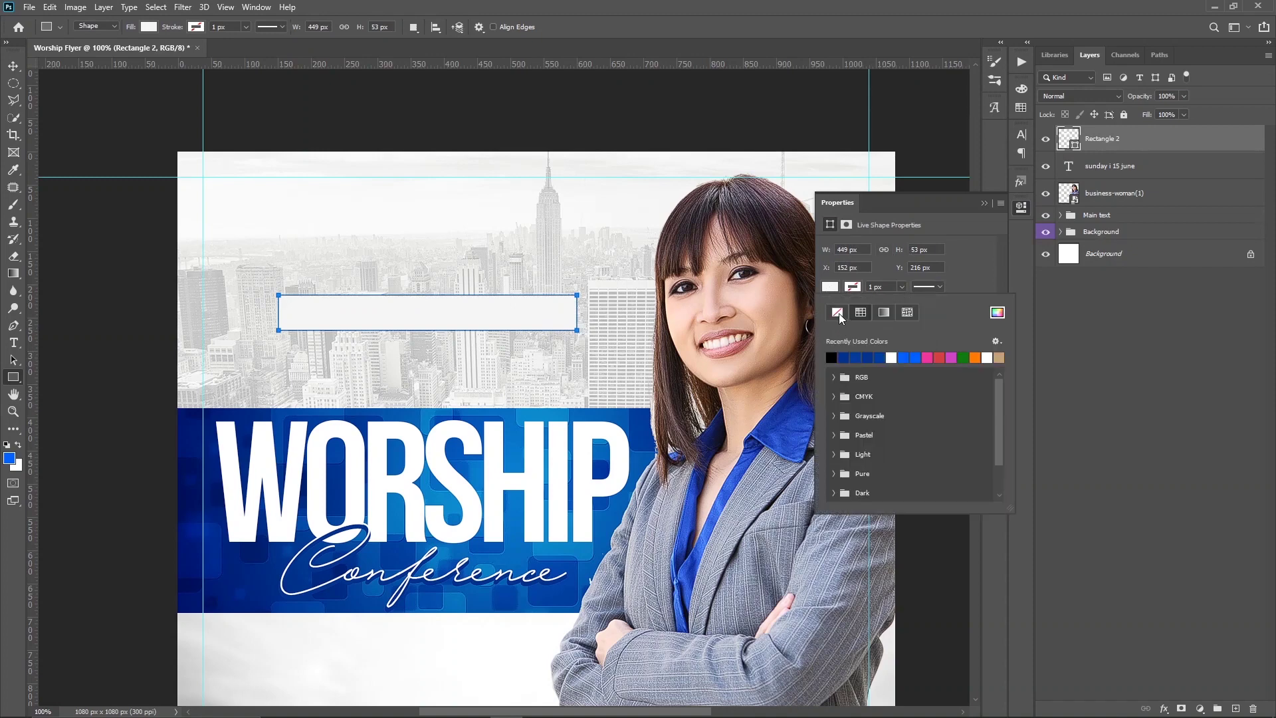
left_click(838, 313)
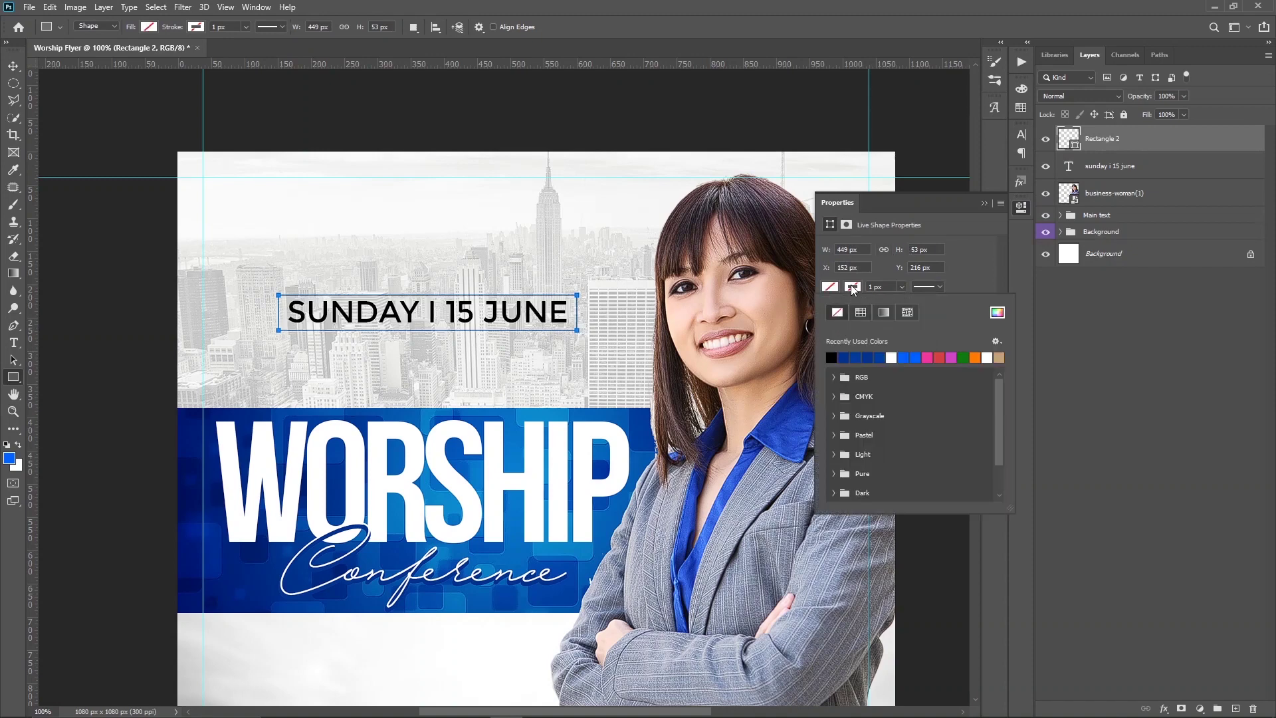
left_click(845, 357)
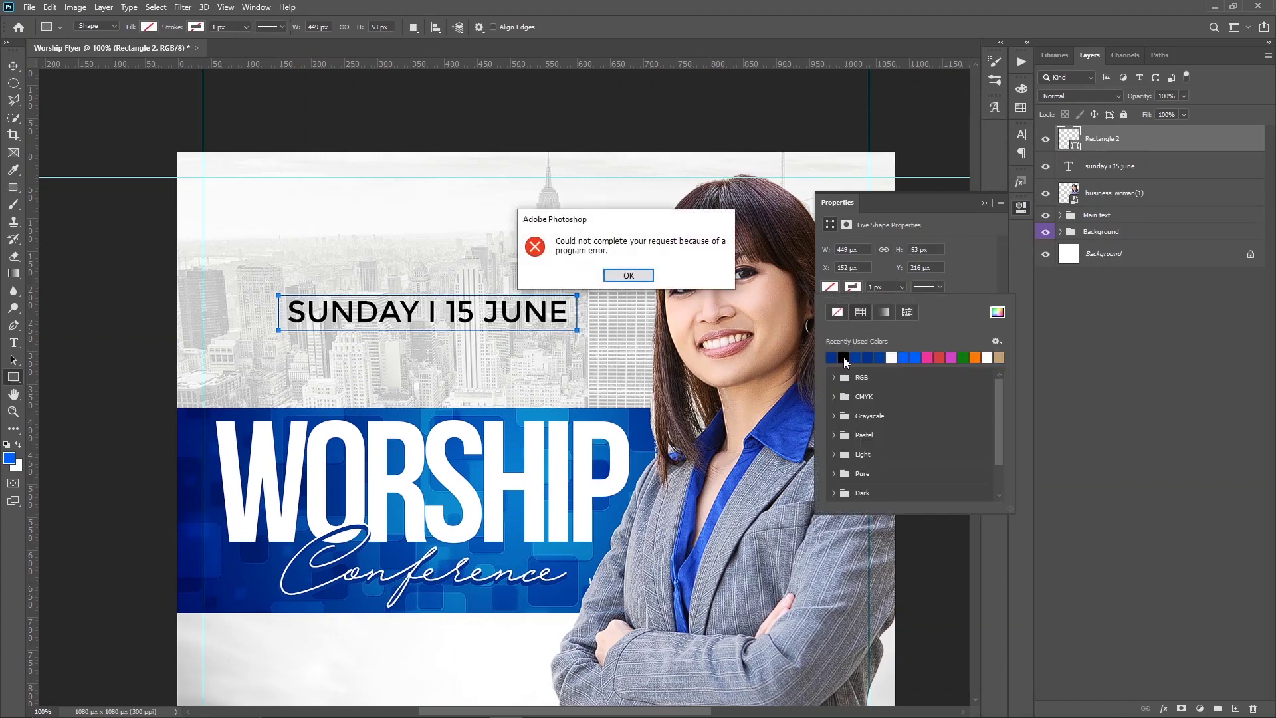
left_click(643, 278)
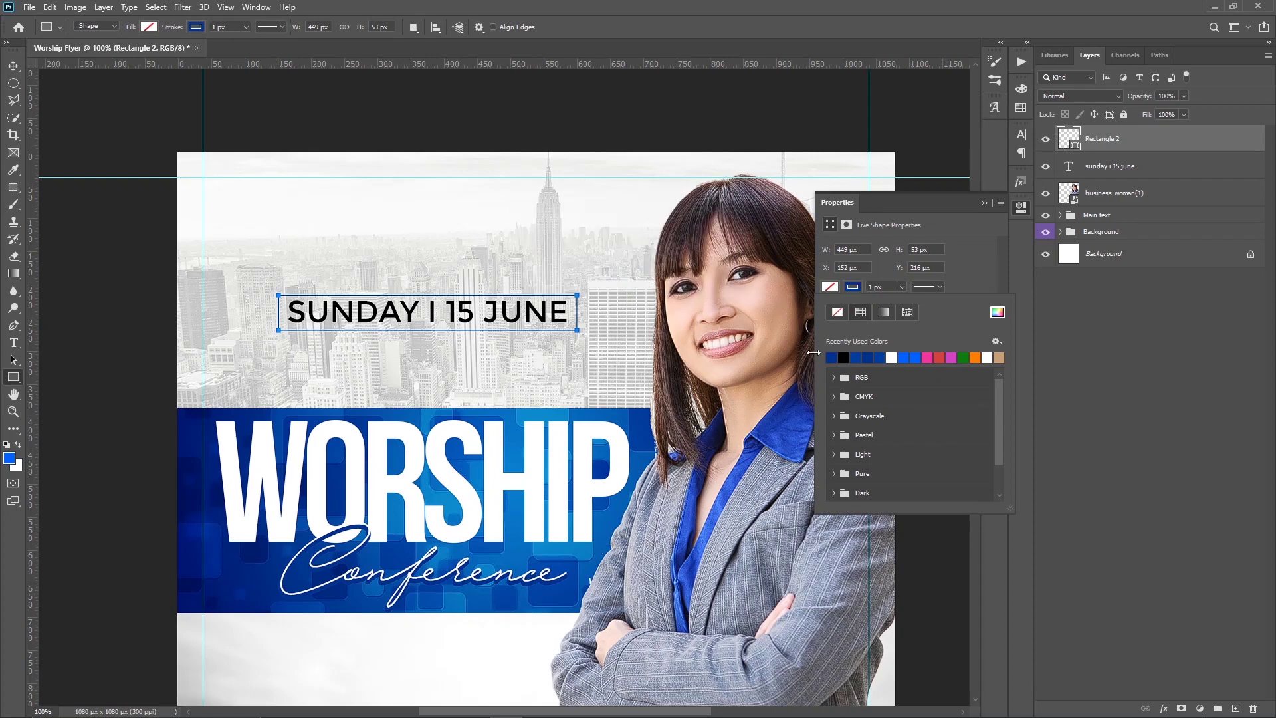
left_click(967, 258)
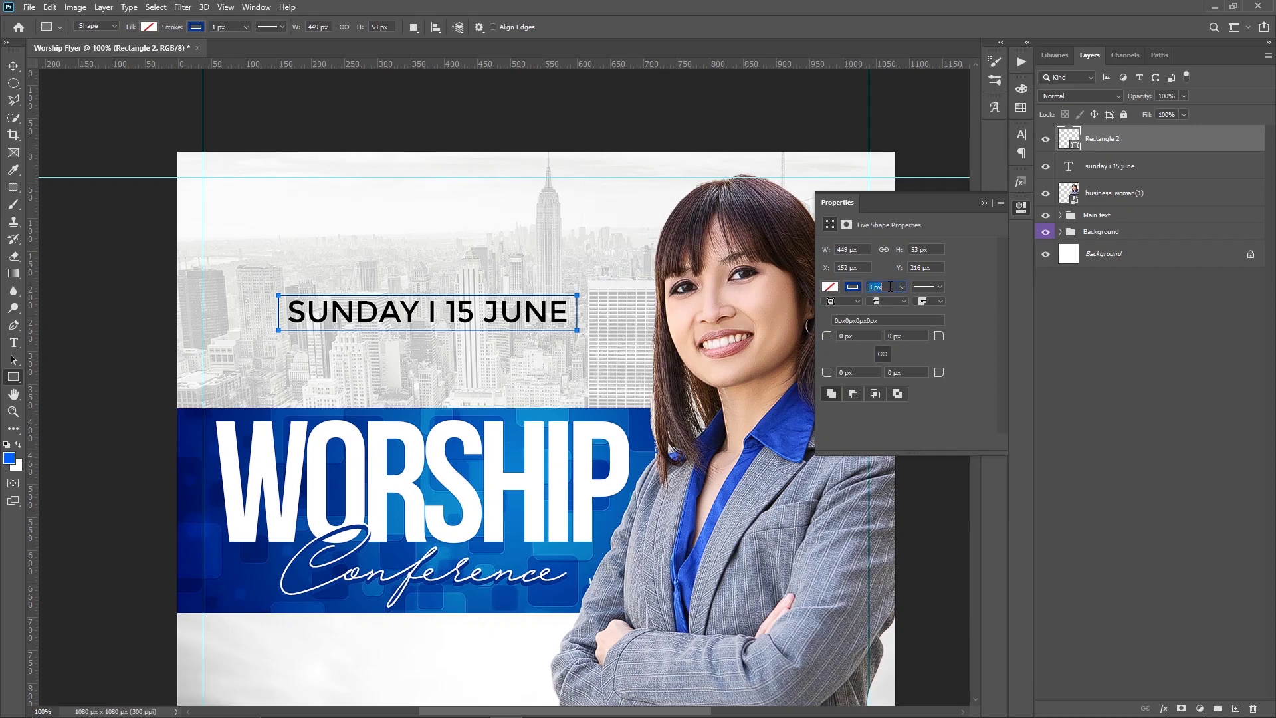
key("Return")
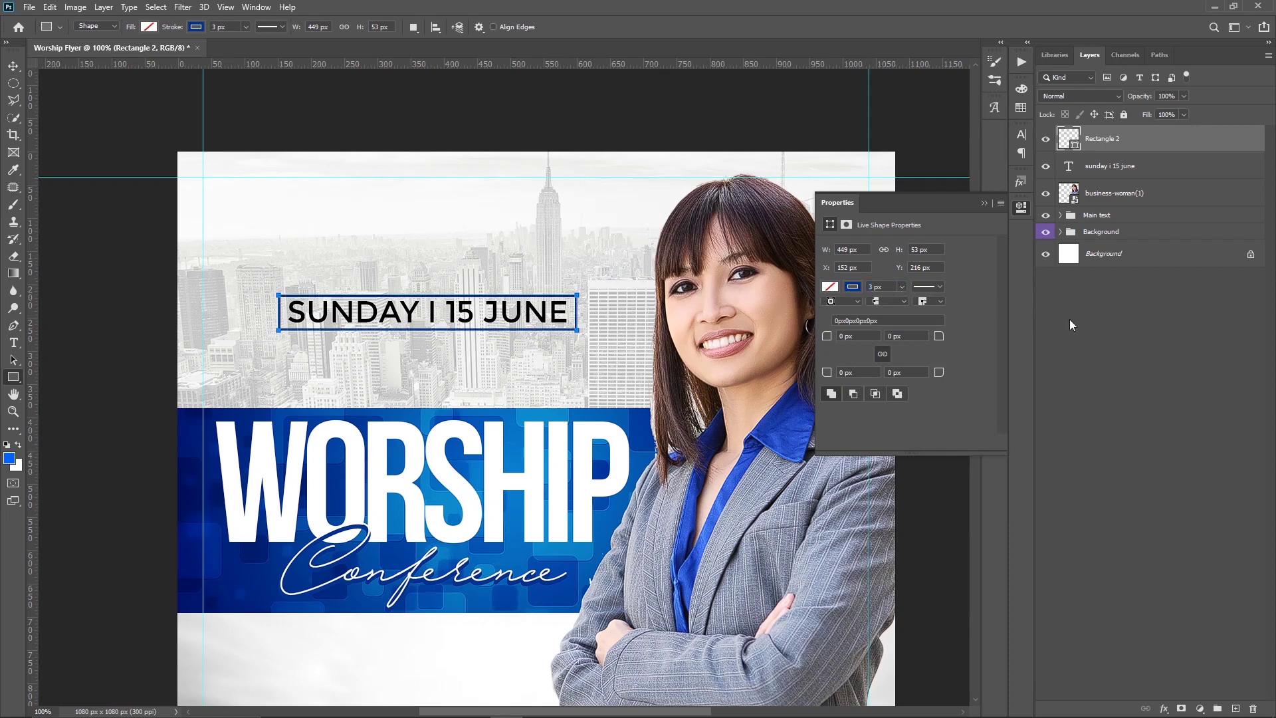
Select the date text and rectangle layers together.
left_click(1070, 321)
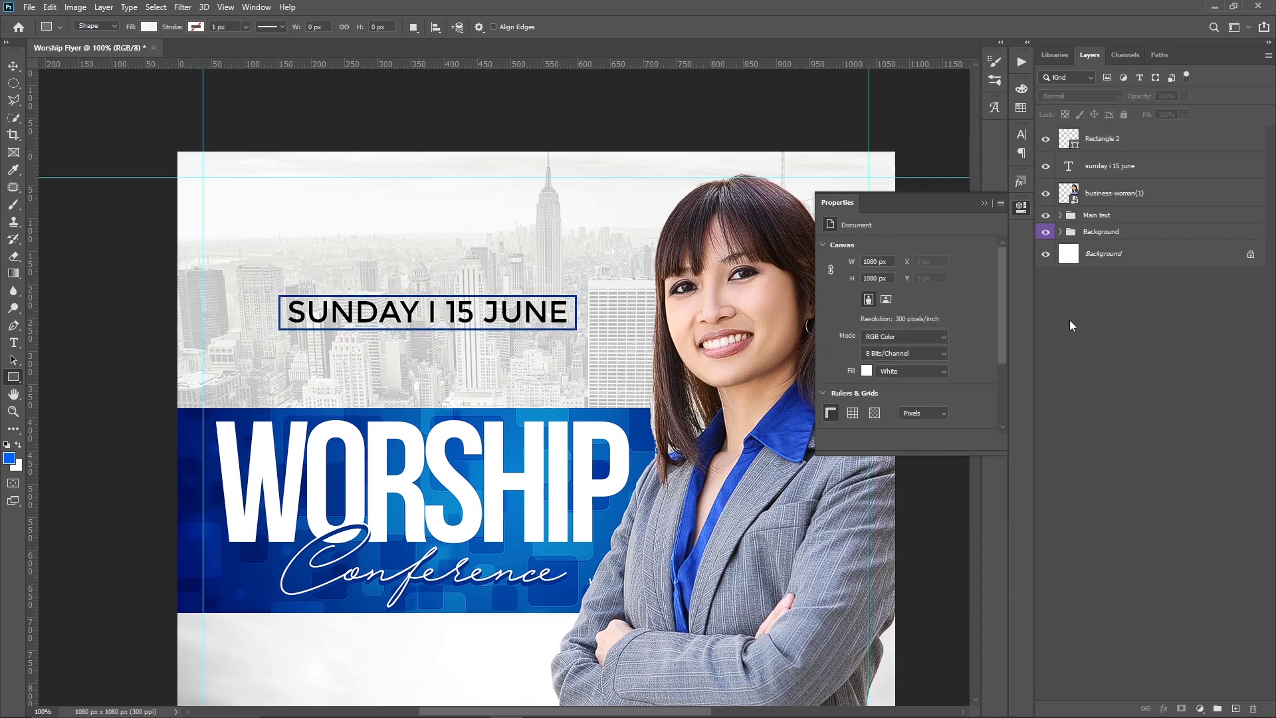
left_click(1124, 172)
left_click(1137, 147, "shift")
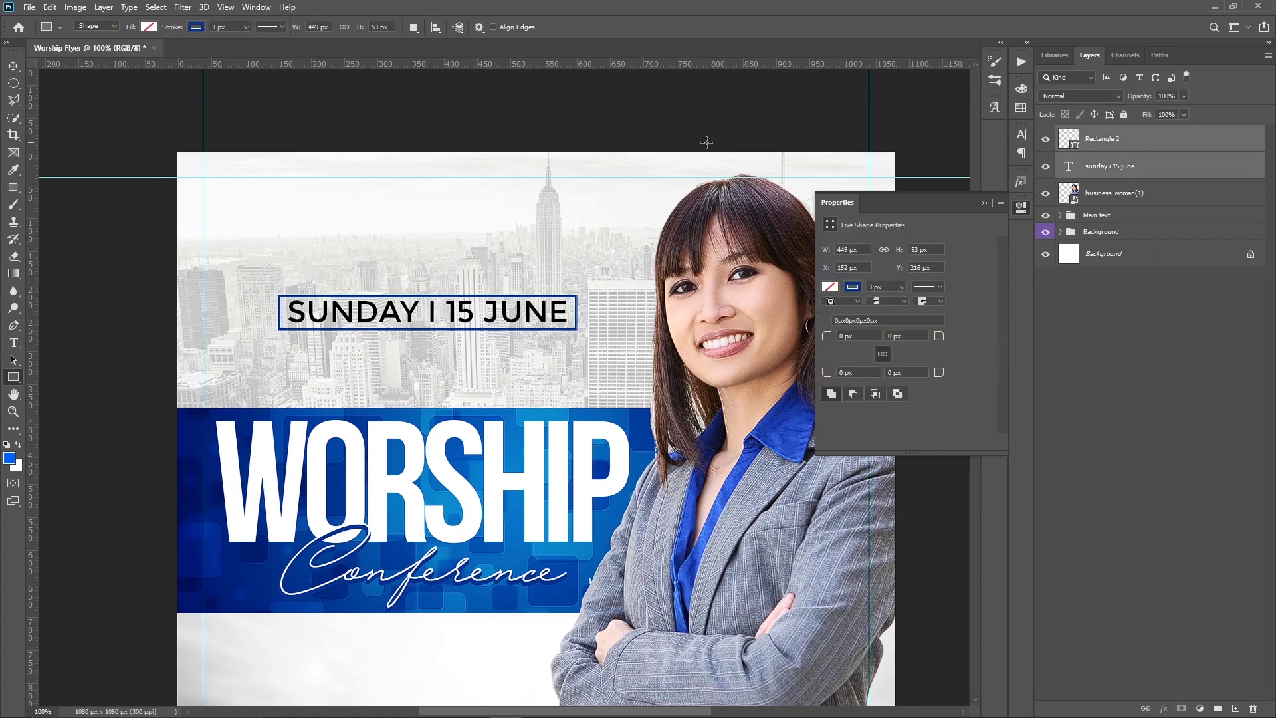
Centre the date vertically in its frame and recolour the text to the WORSHIP banner's blue.
key("v")
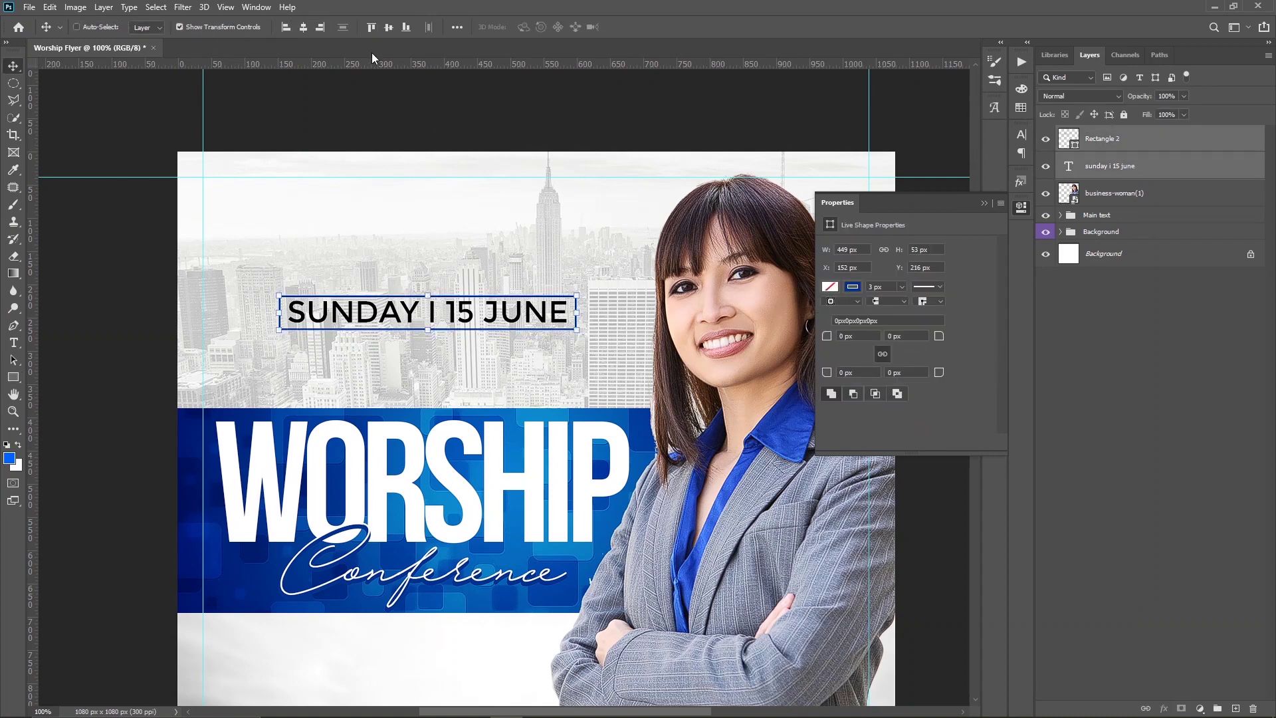
left_click(386, 30)
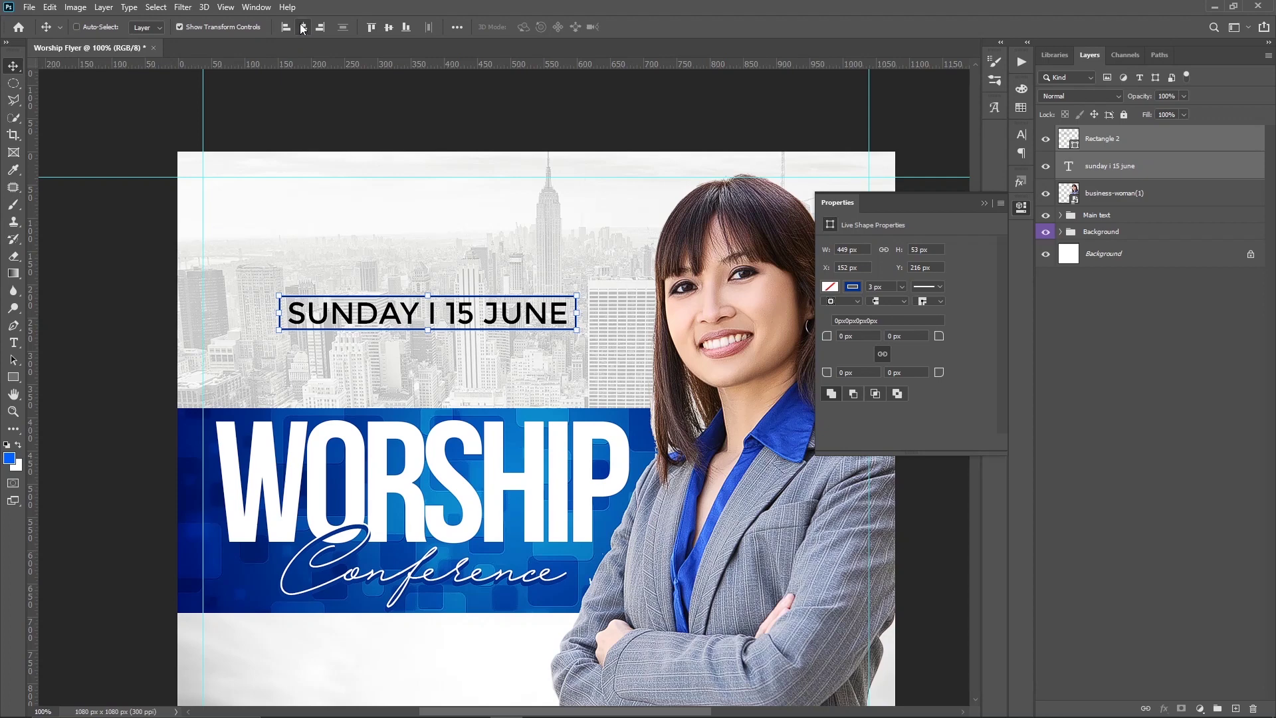
left_click(1078, 310)
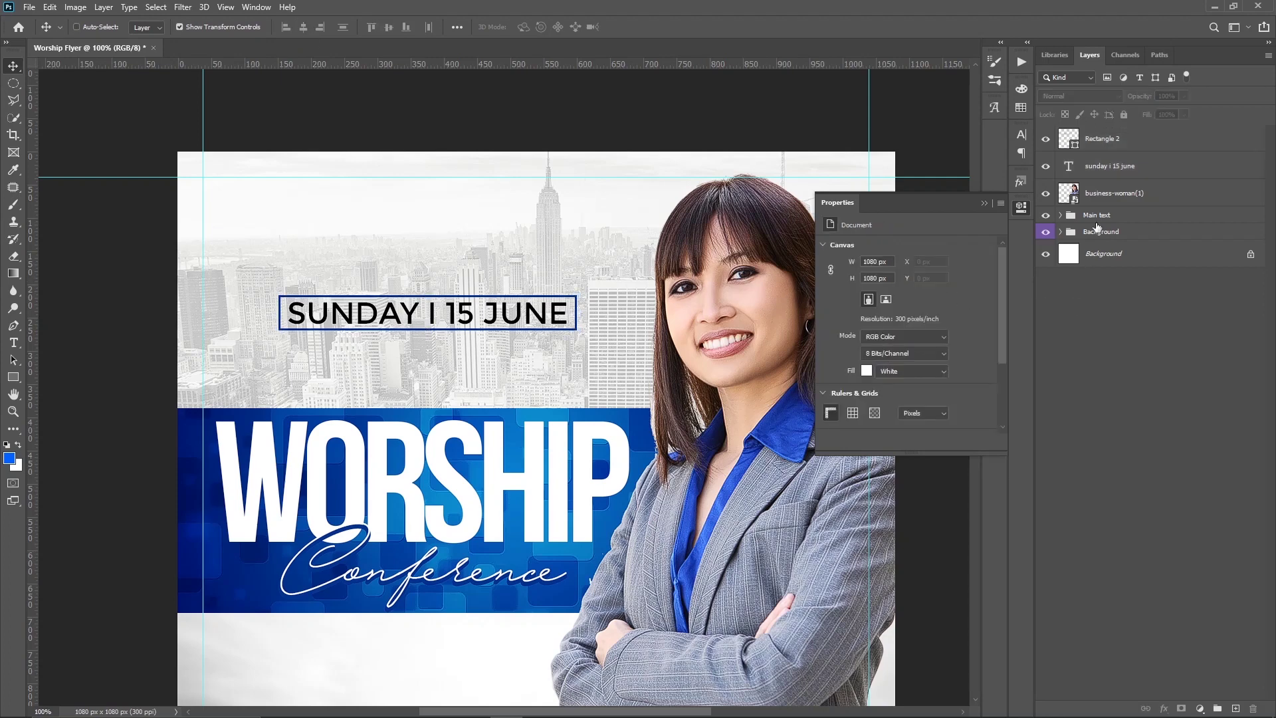
left_click(1114, 171)
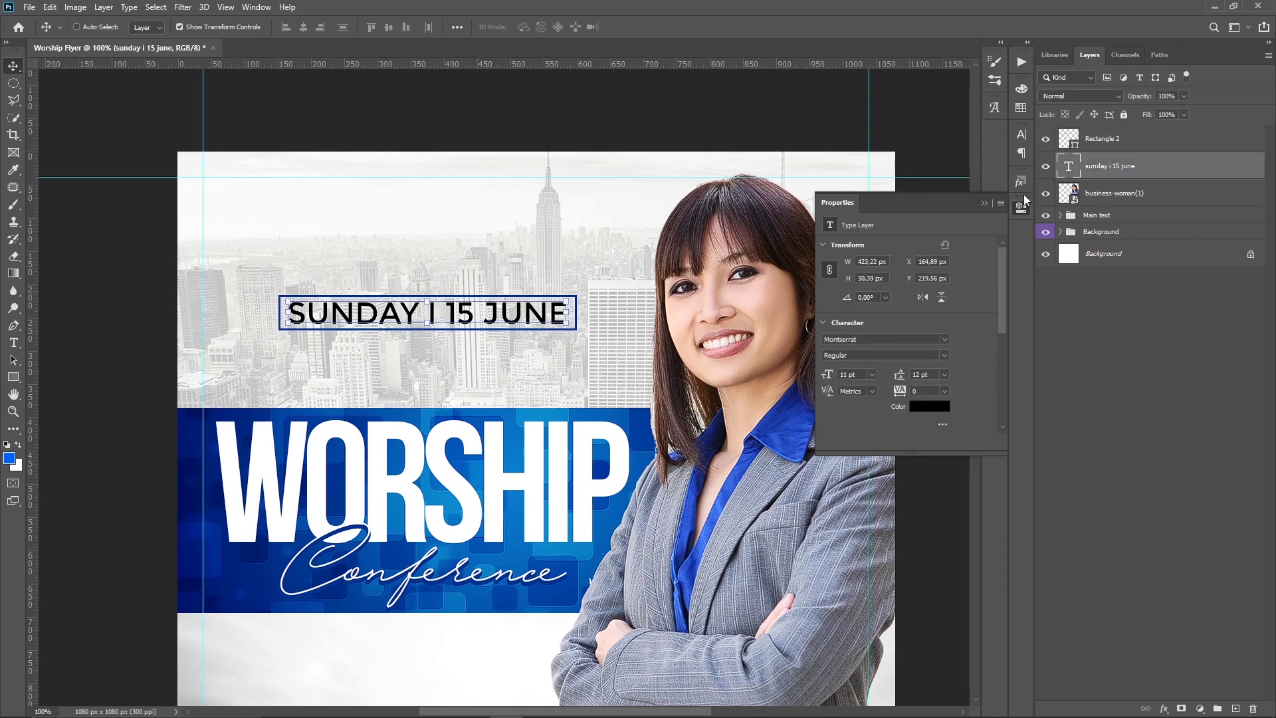
left_click(1022, 135)
left_click(983, 207)
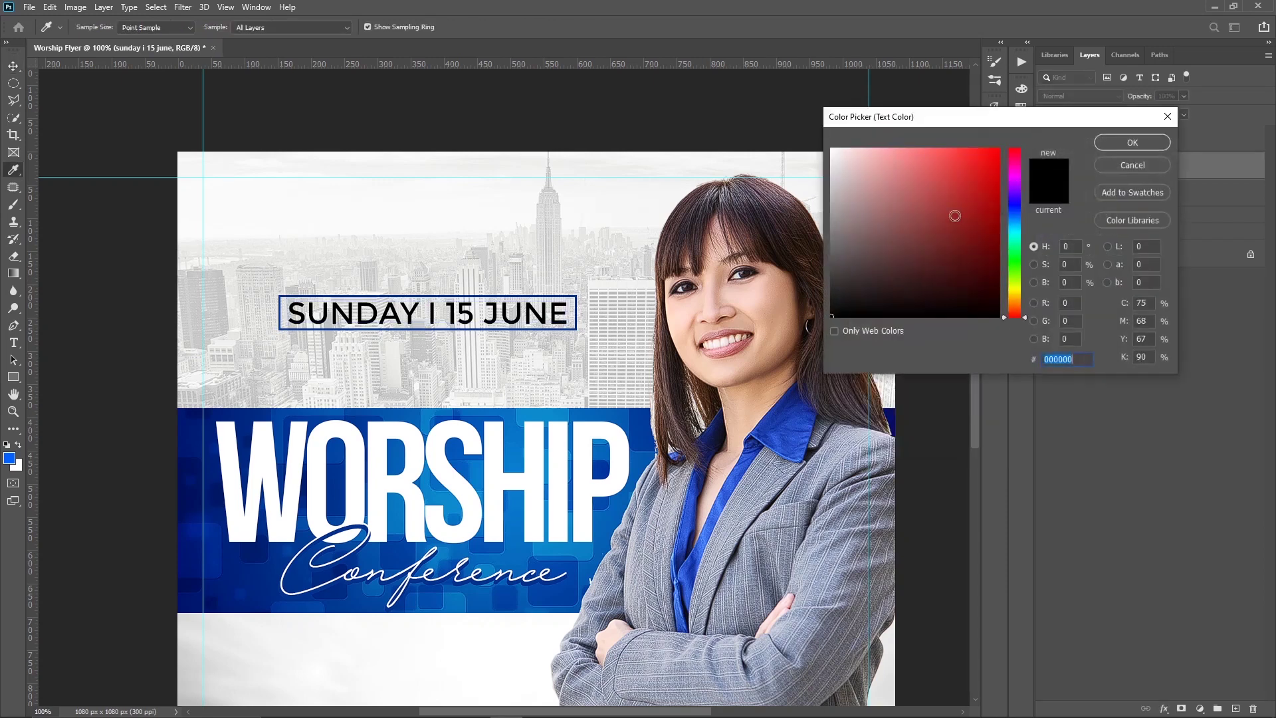
left_click(341, 474)
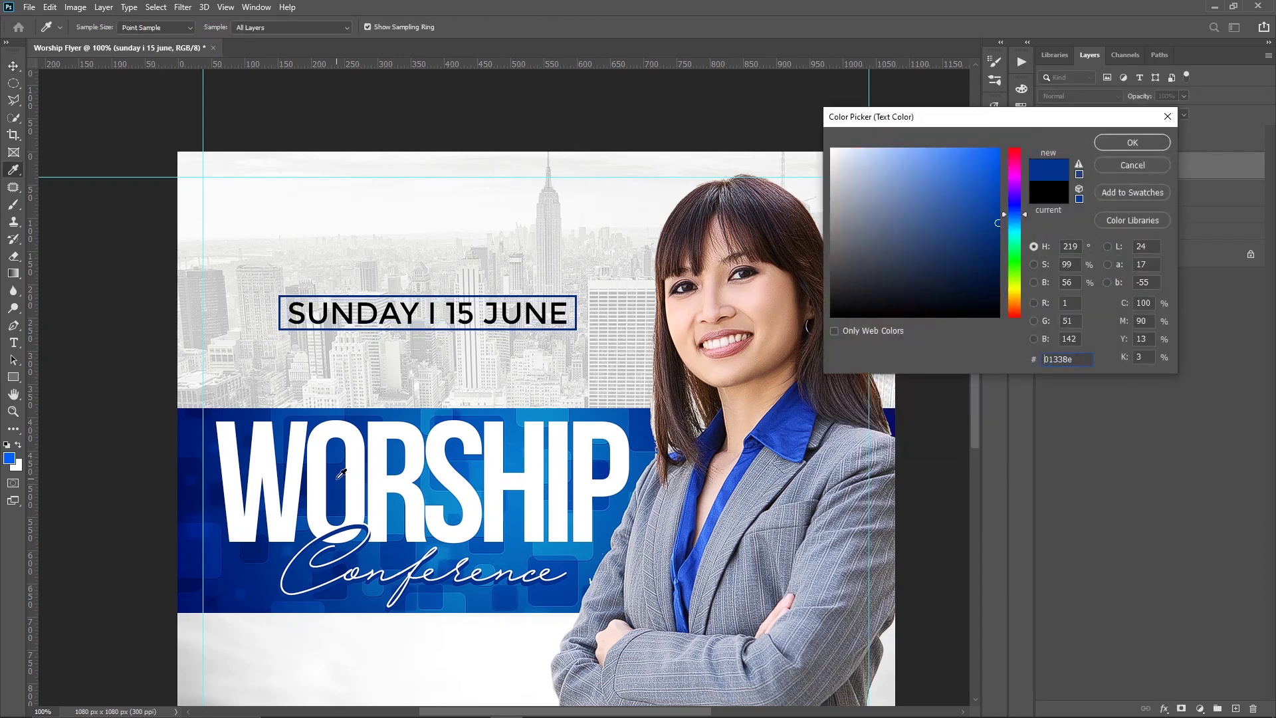
key("Return")
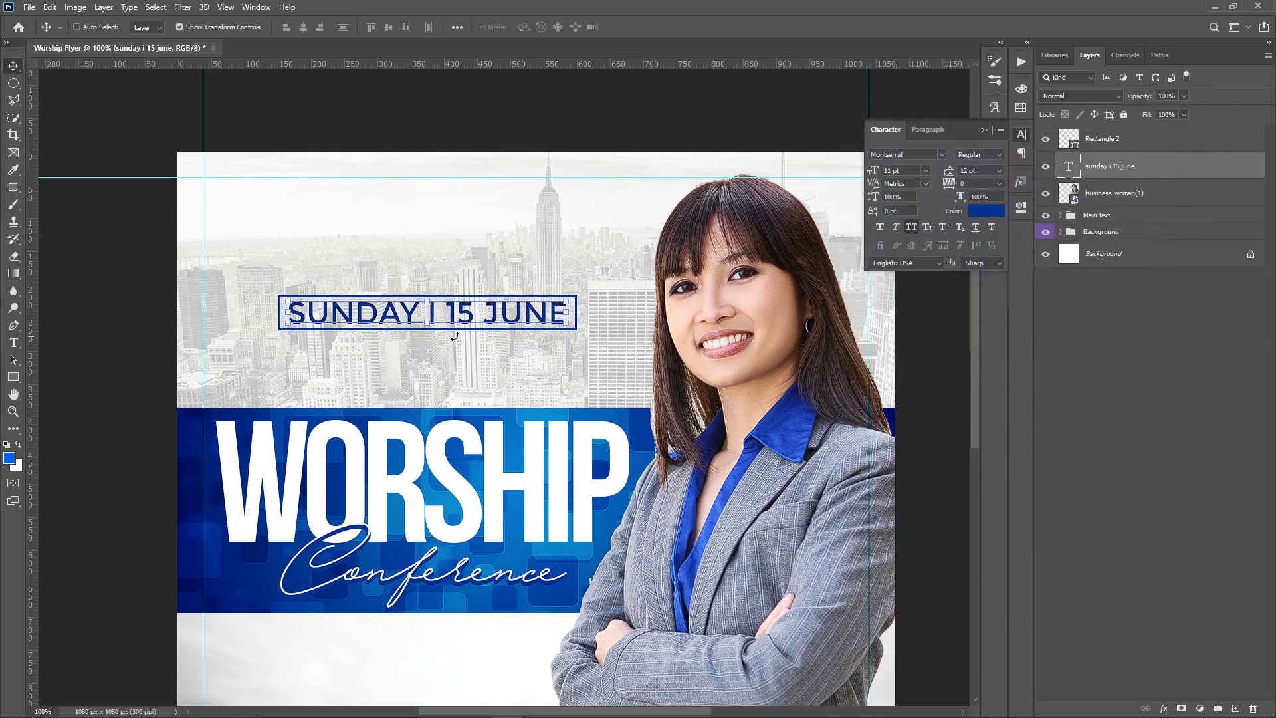
Group the date text with Rectangle 2 and name the group 'Date'.
left_click(1095, 397)
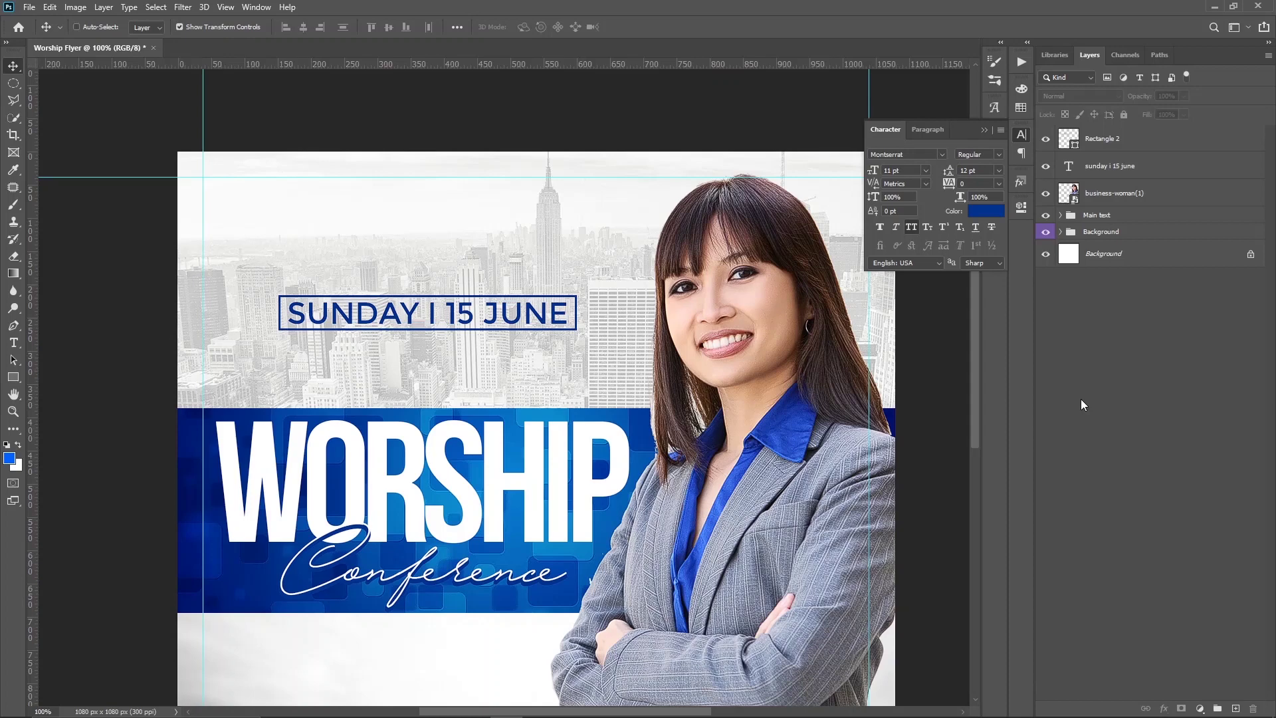
left_click(1153, 172)
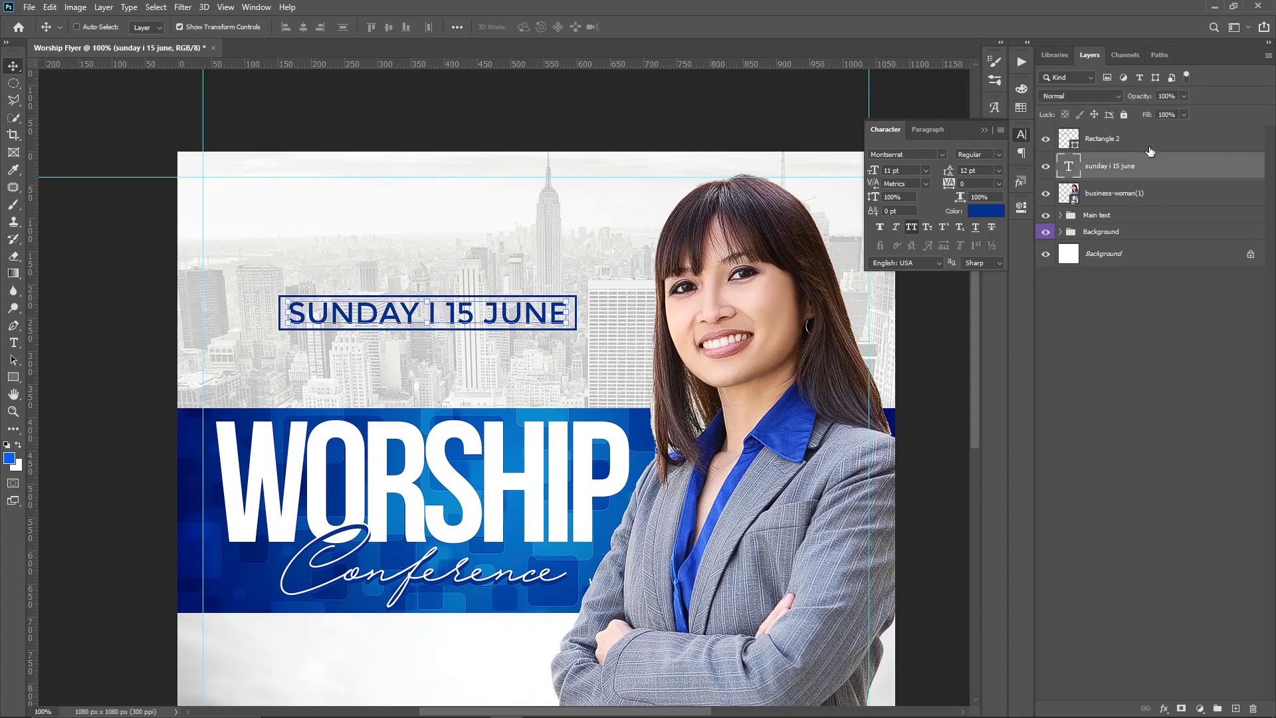
left_click(1150, 148, "ctrl")
key("ctrl+g")
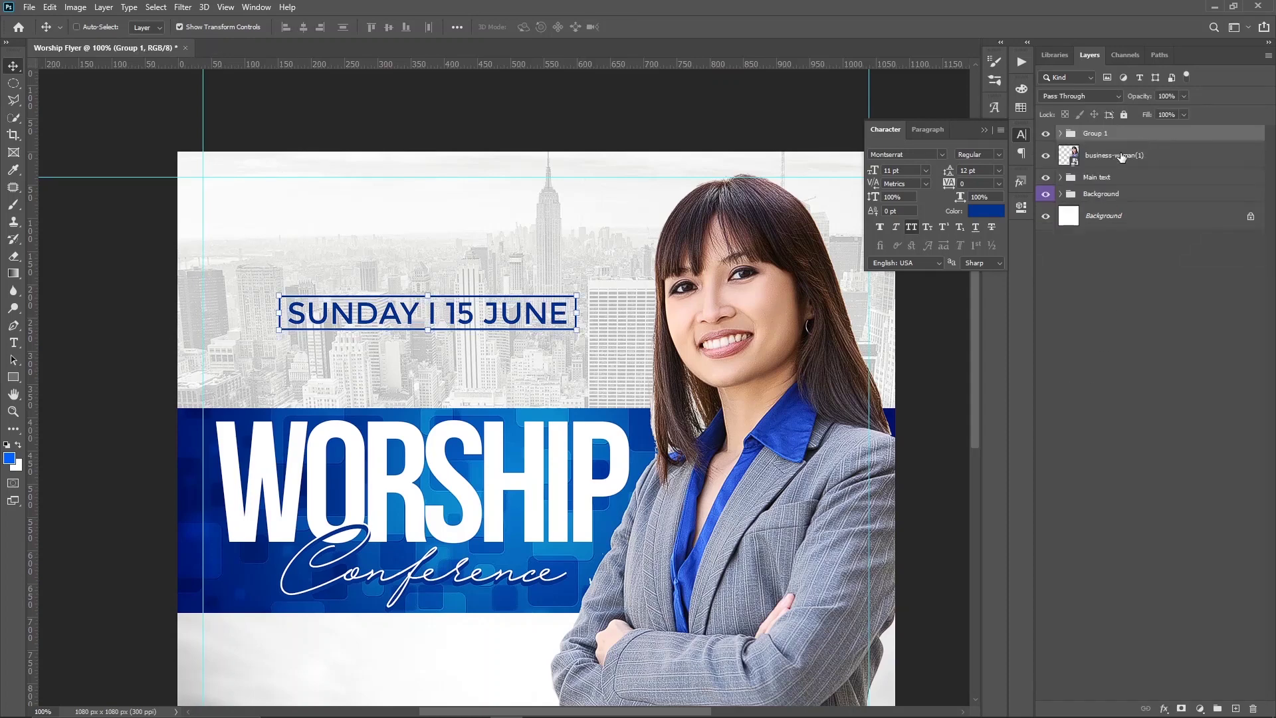
double_click(1096, 134)
type("Date")
key("Return")
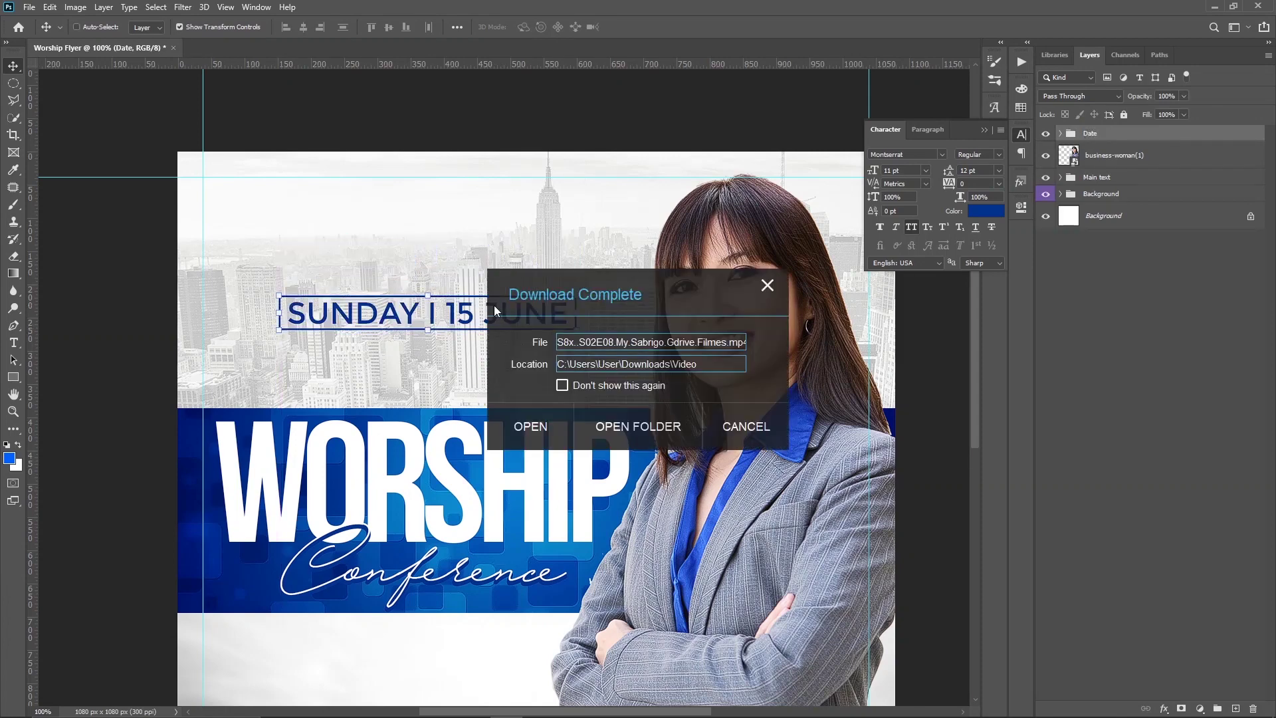
Raise the date and add 'HEDY GRAPHICS PRESENTS' text positioned just beneath it.
left_click(738, 429)
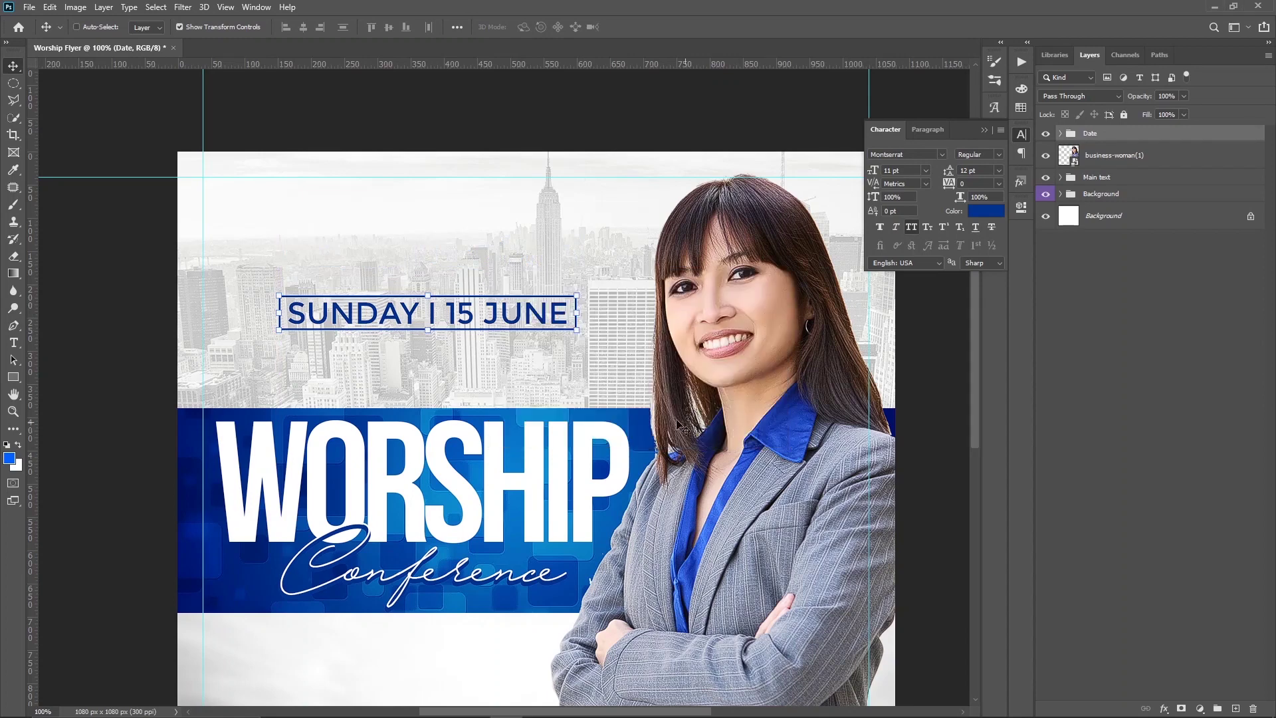
left_click_drag(490, 359, 492, 295)
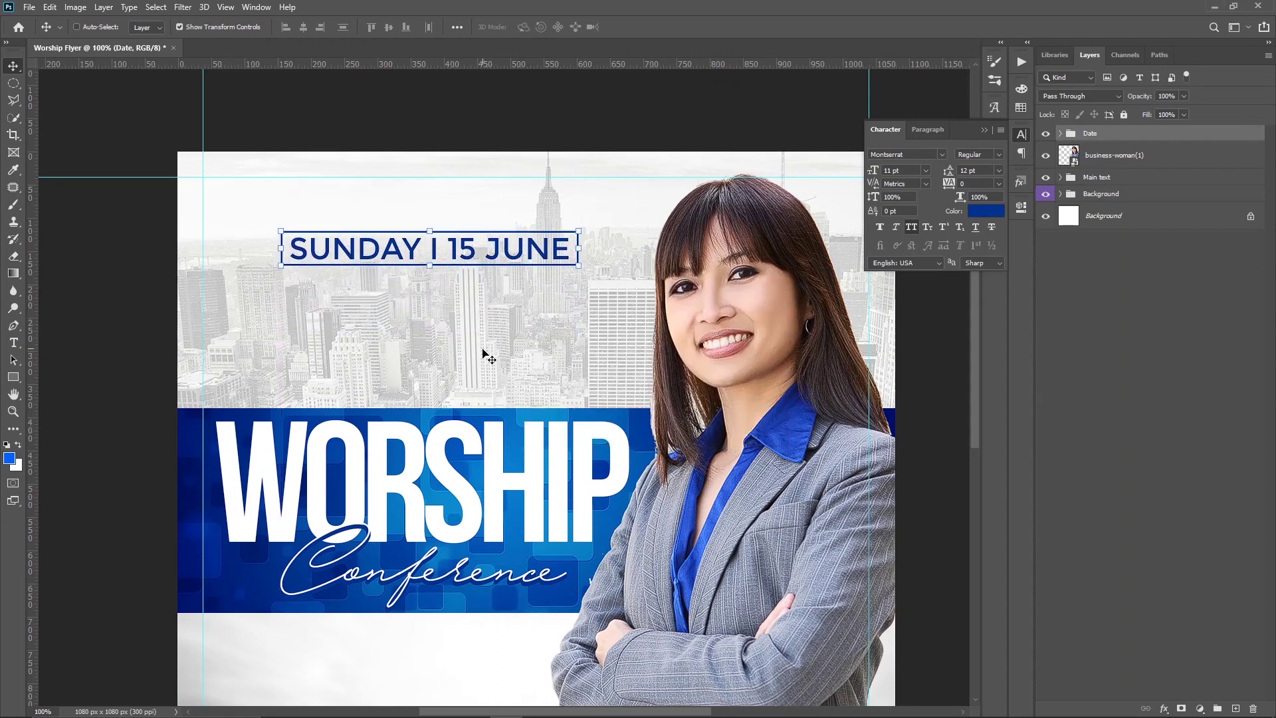
key("t")
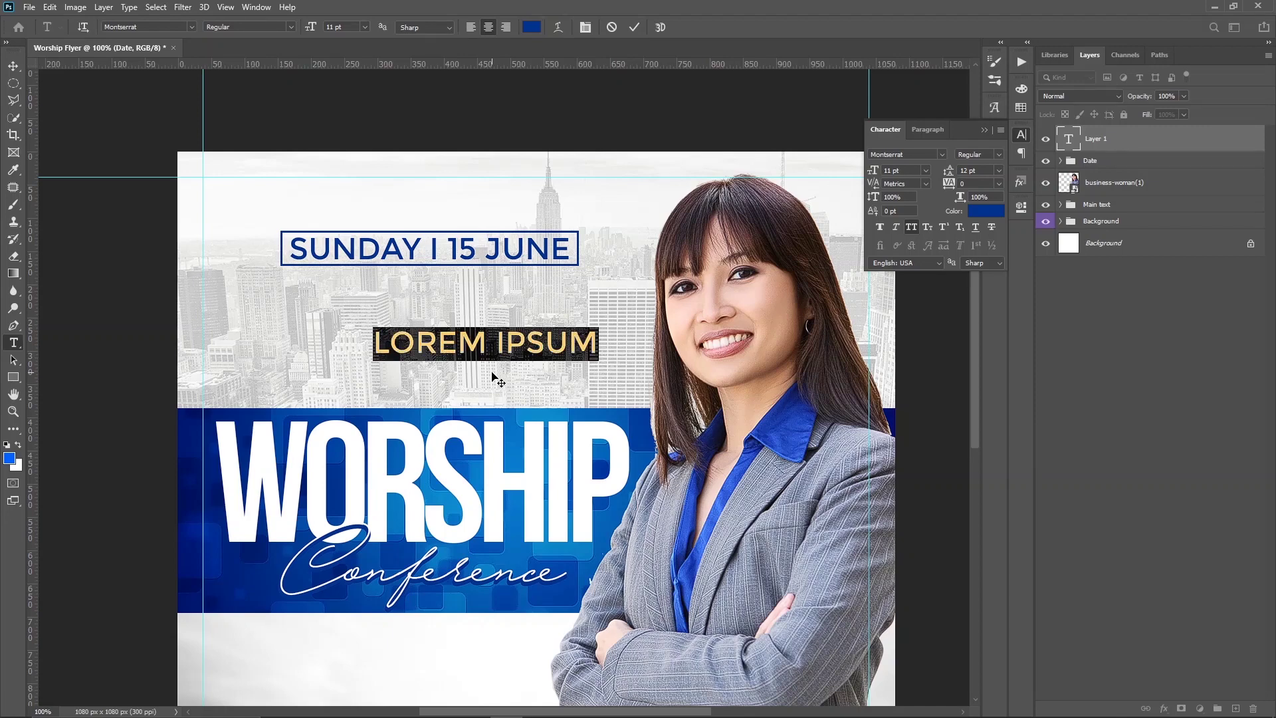
type("HEDY")
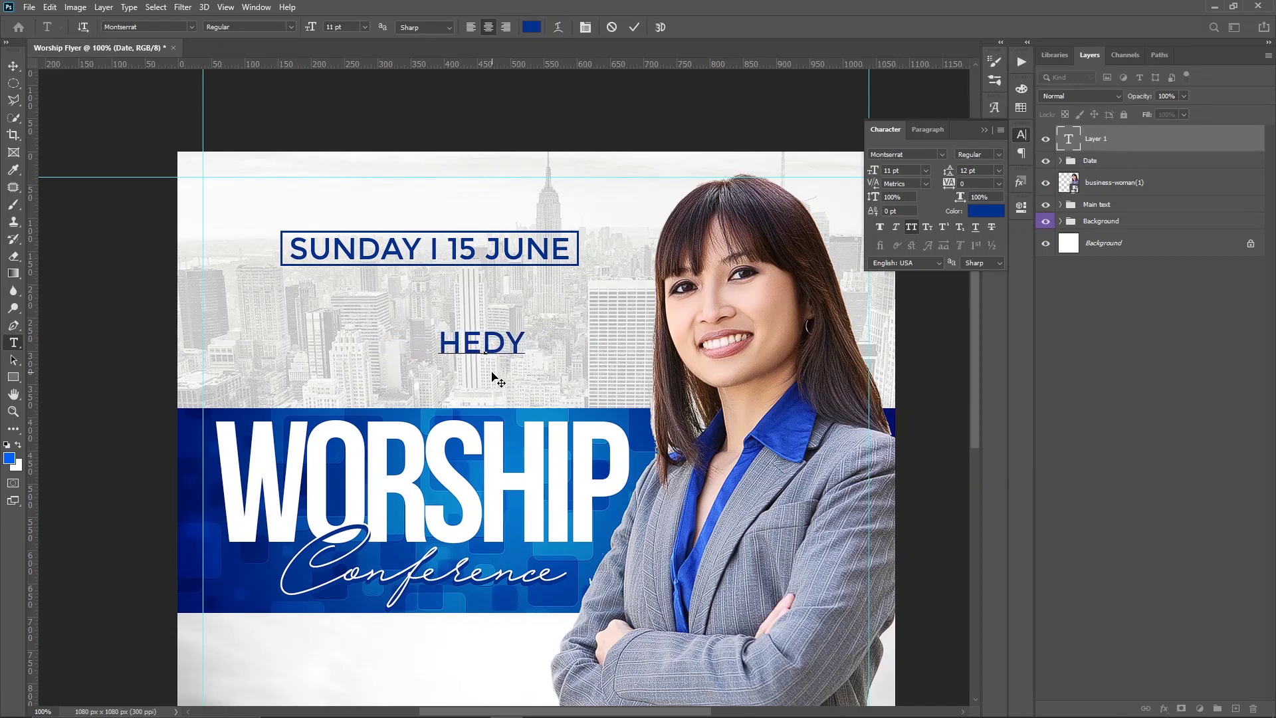
type(" GRAP")
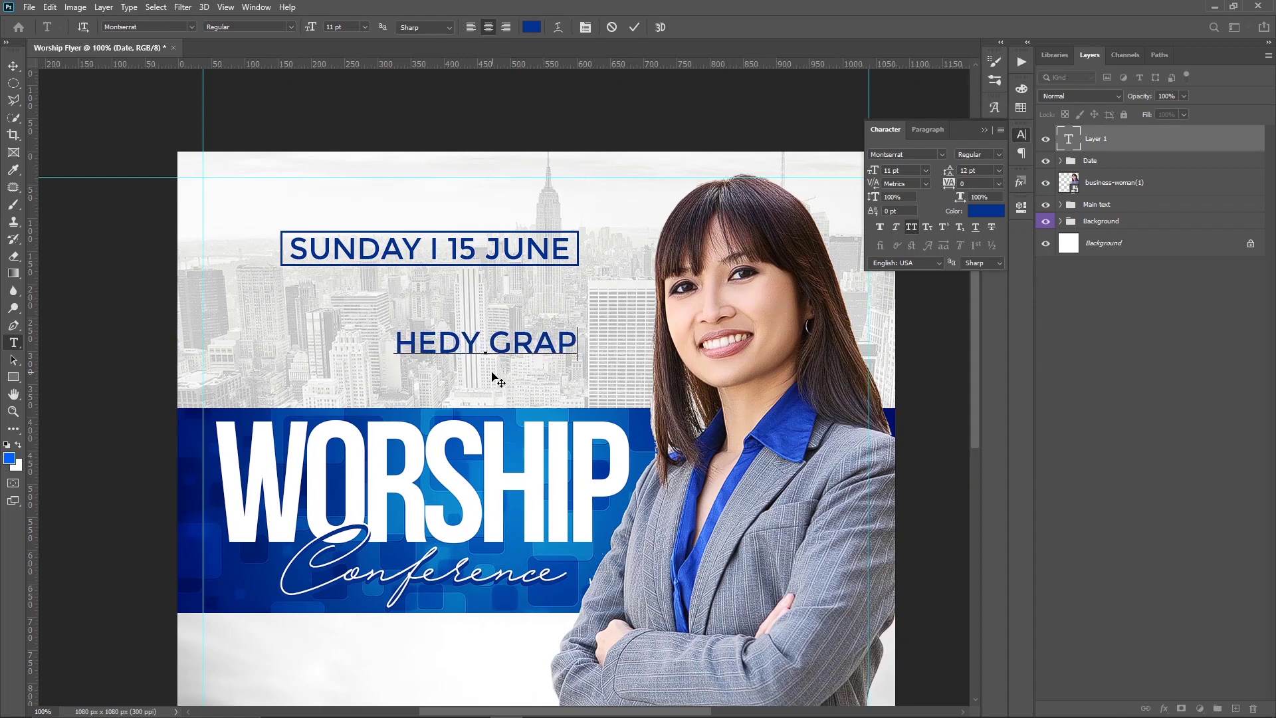
type("HICS ")
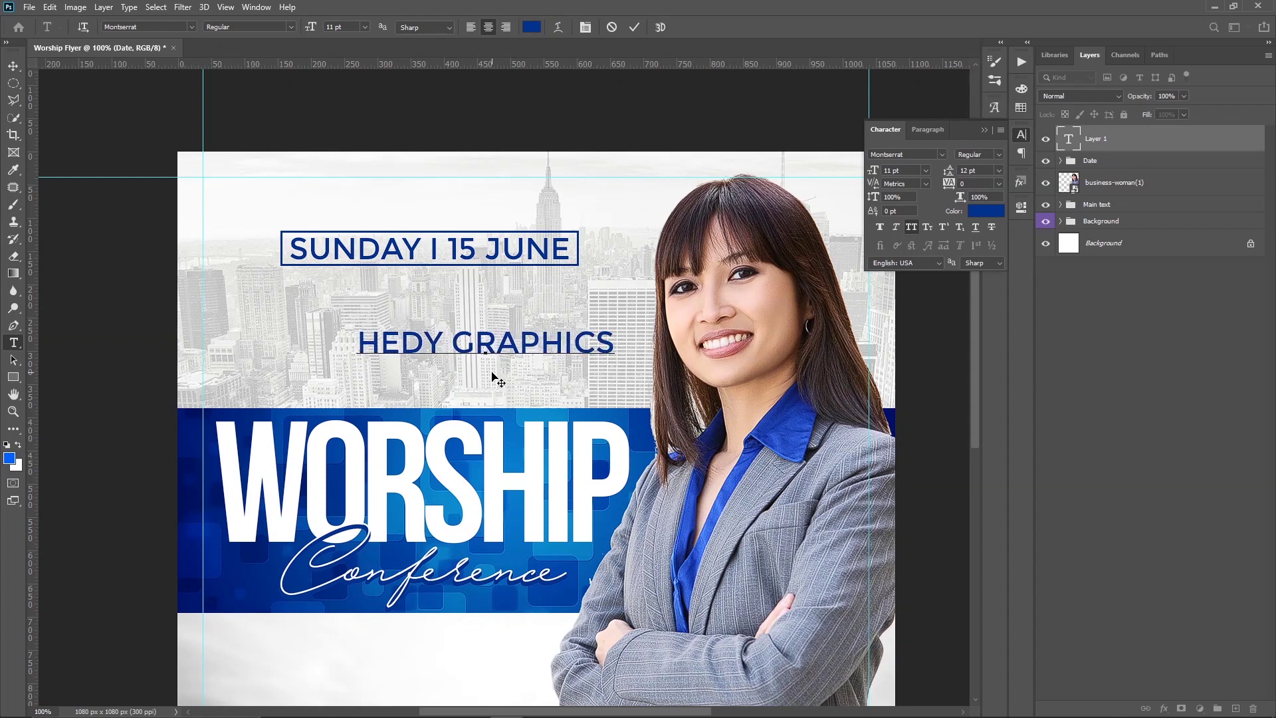
type("P")
type("RESENTS")
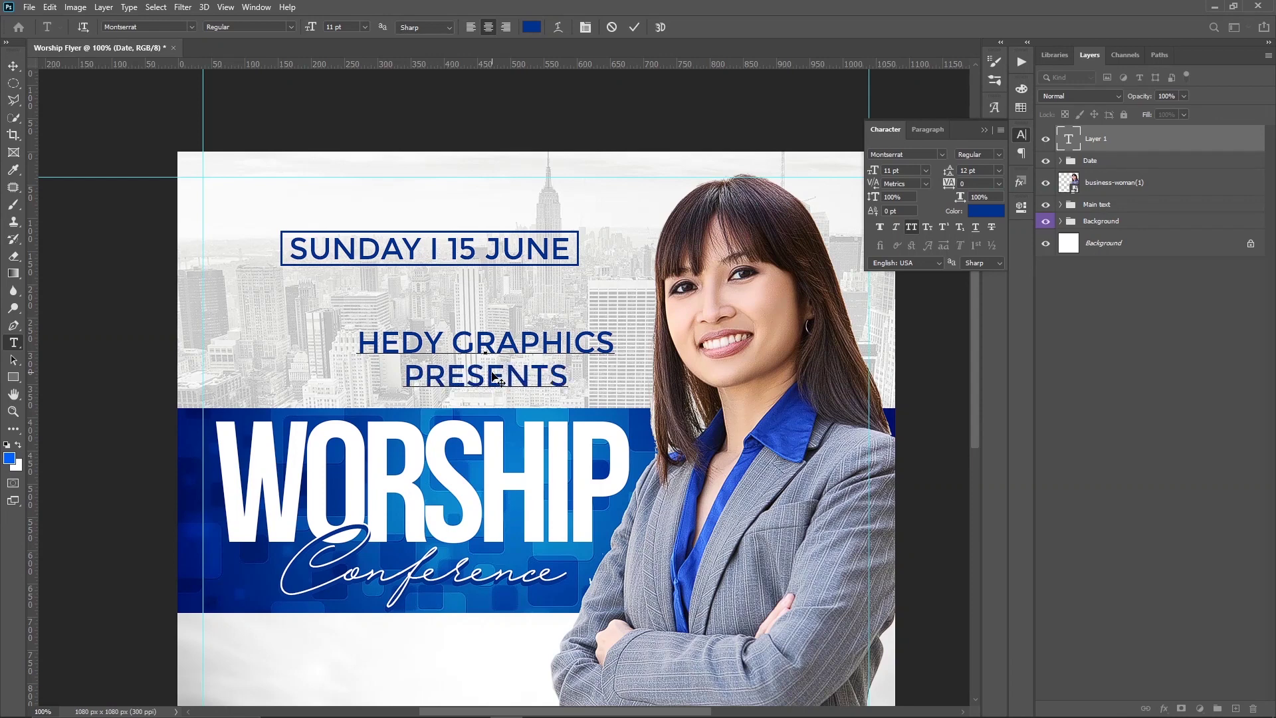
key("ctrl+Return")
key("v")
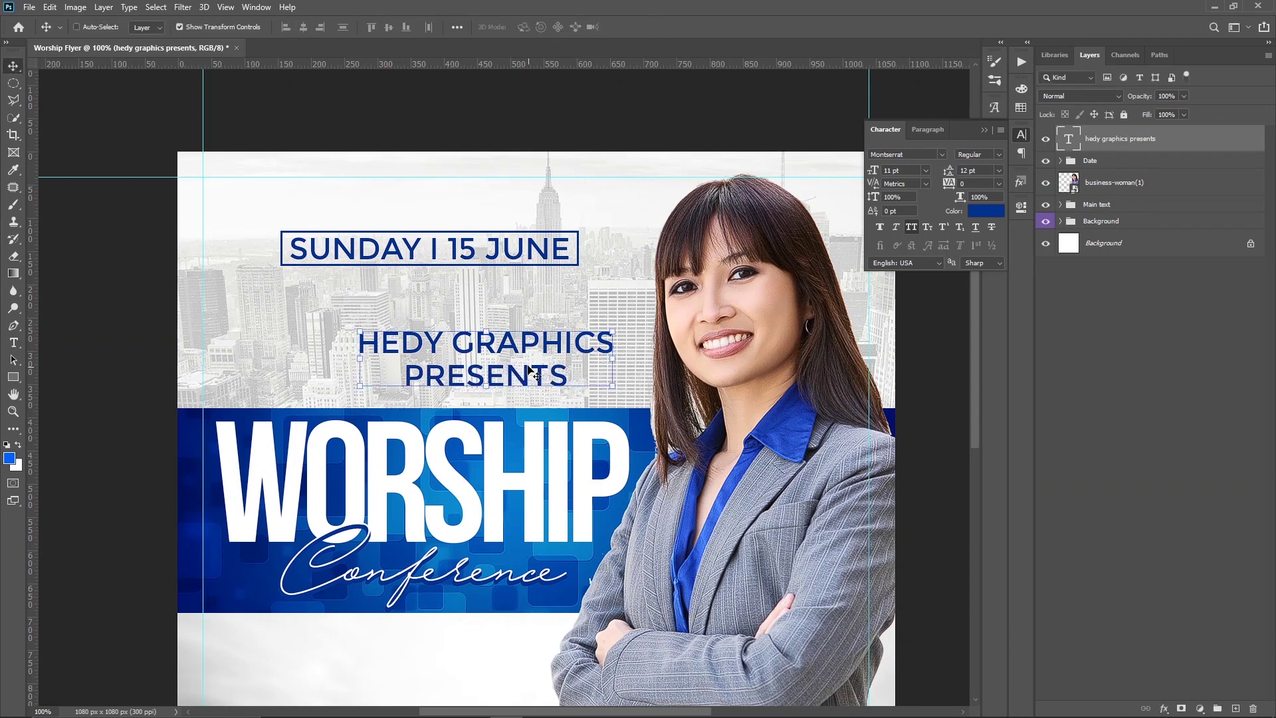
left_click_drag(528, 369, 471, 361)
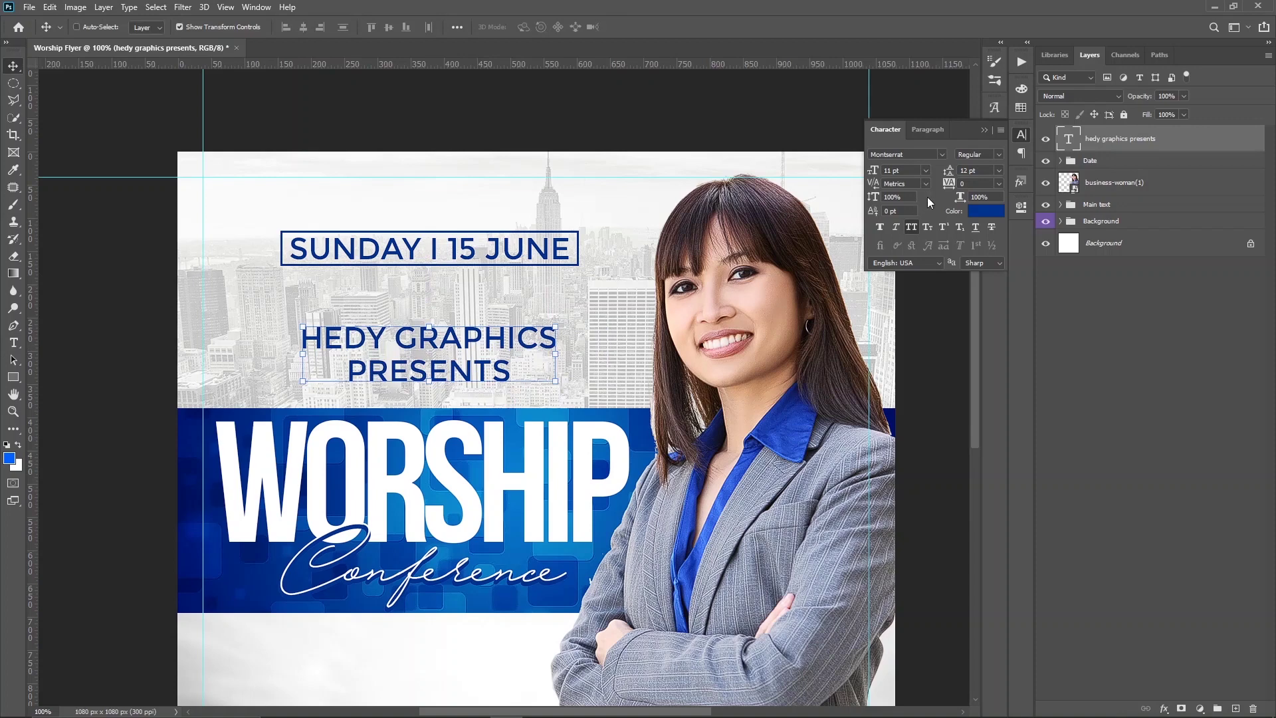
Scale the heading to about 55% and set it to SemiBold, 5 pt, 400 tracking.
left_click(560, 327)
left_click_drag(559, 324, 504, 354)
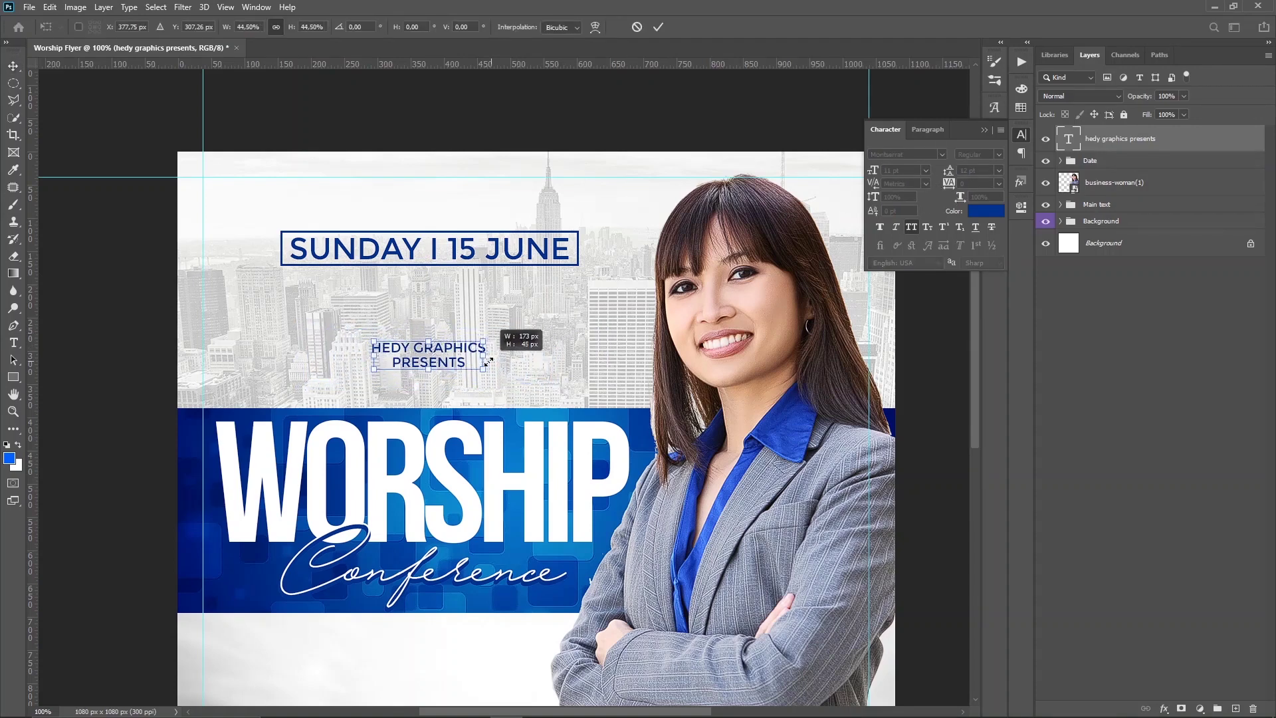
key("Return")
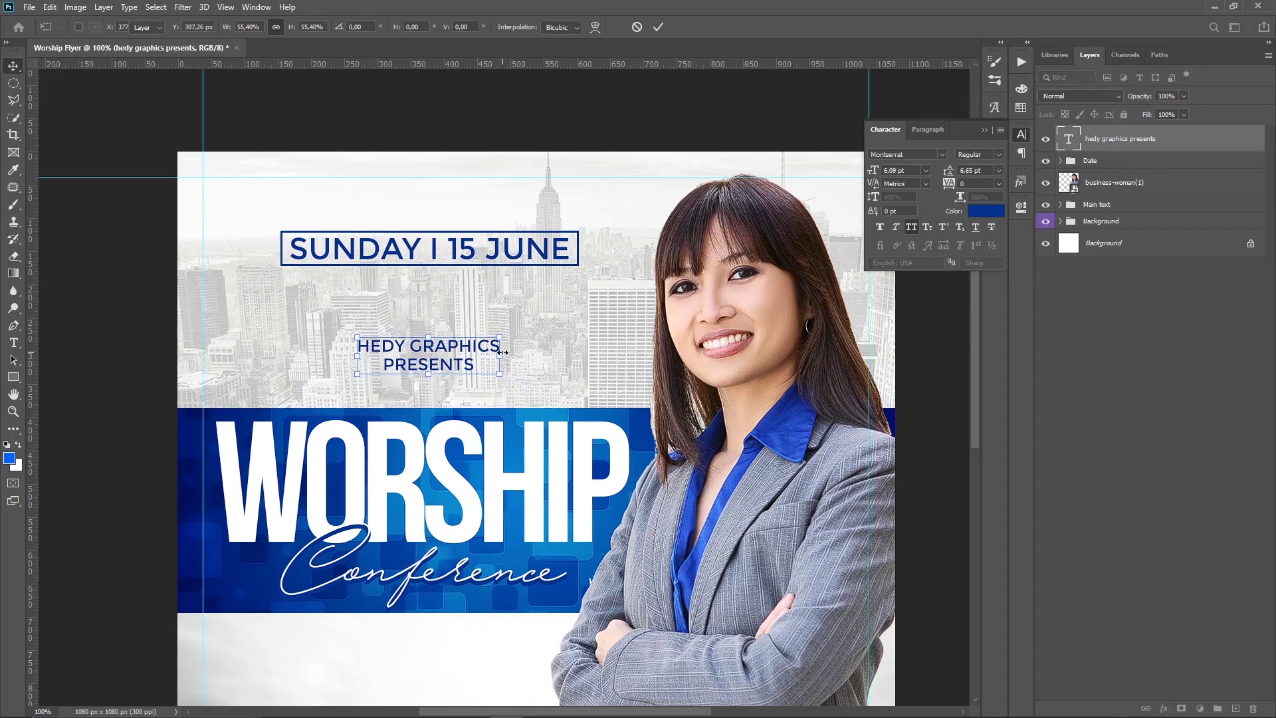
left_click(999, 155)
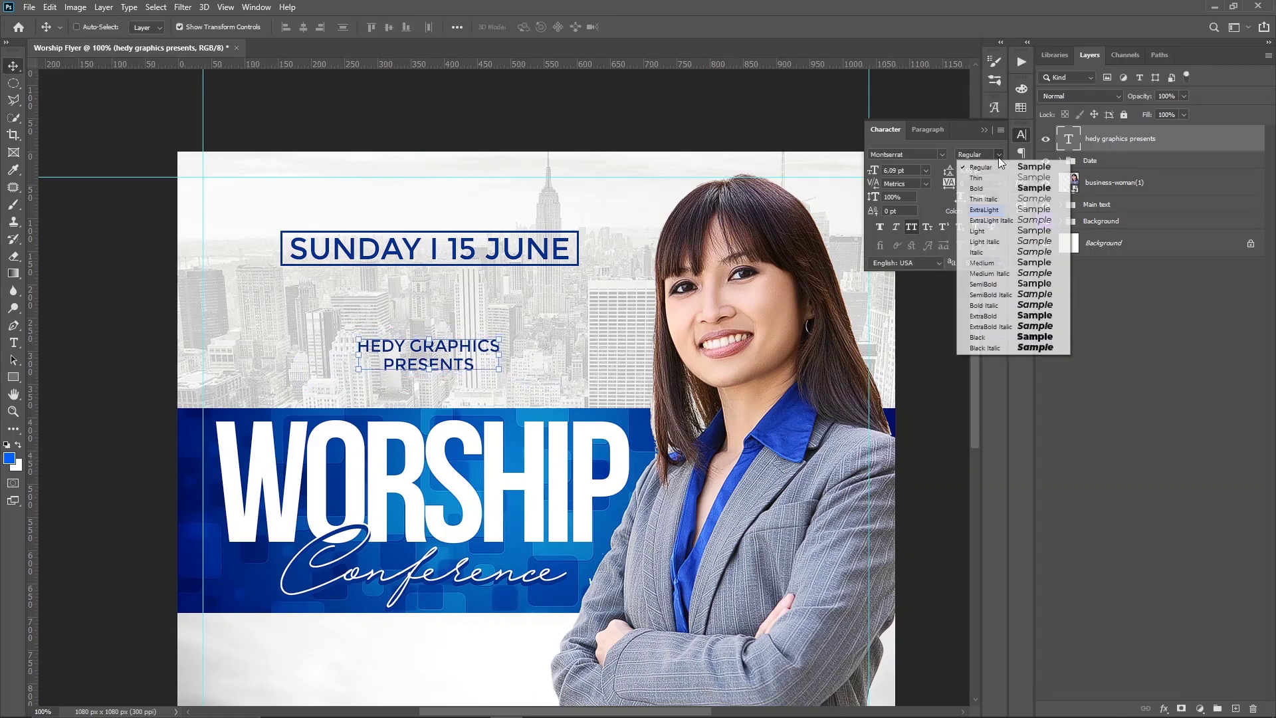
left_click(1006, 313)
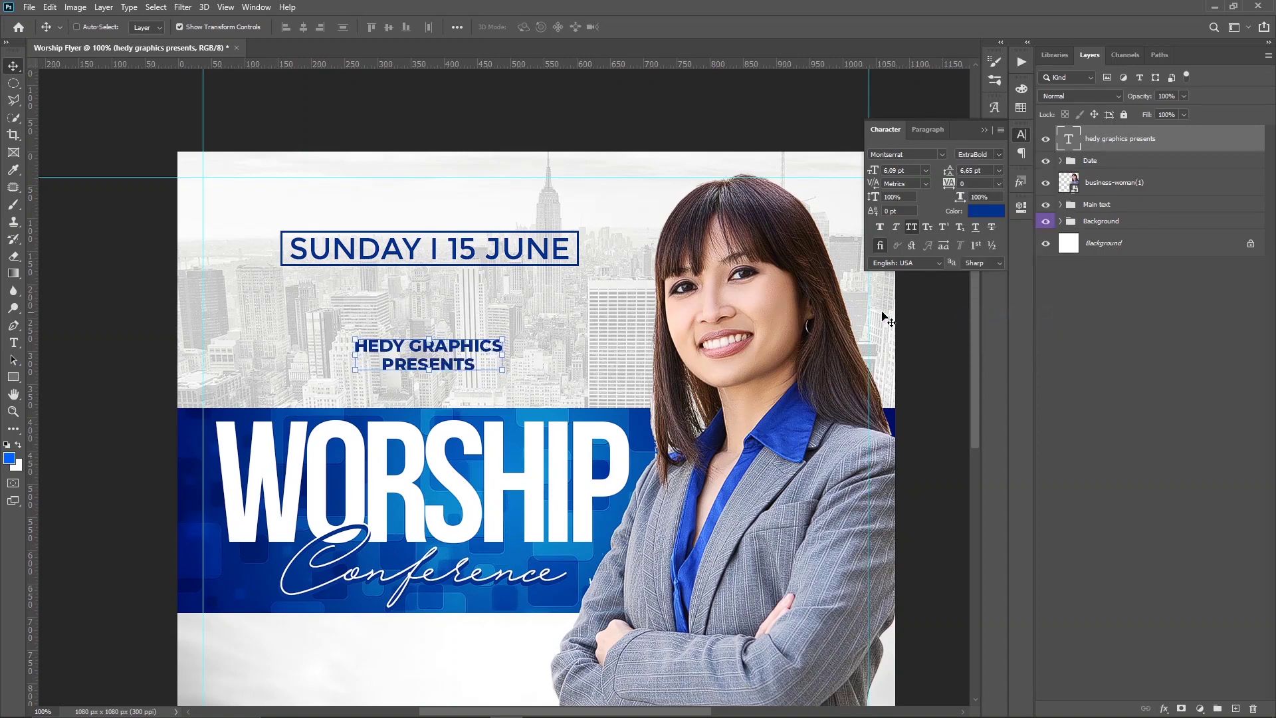
left_click(903, 170)
type("5")
key("Return")
type("400")
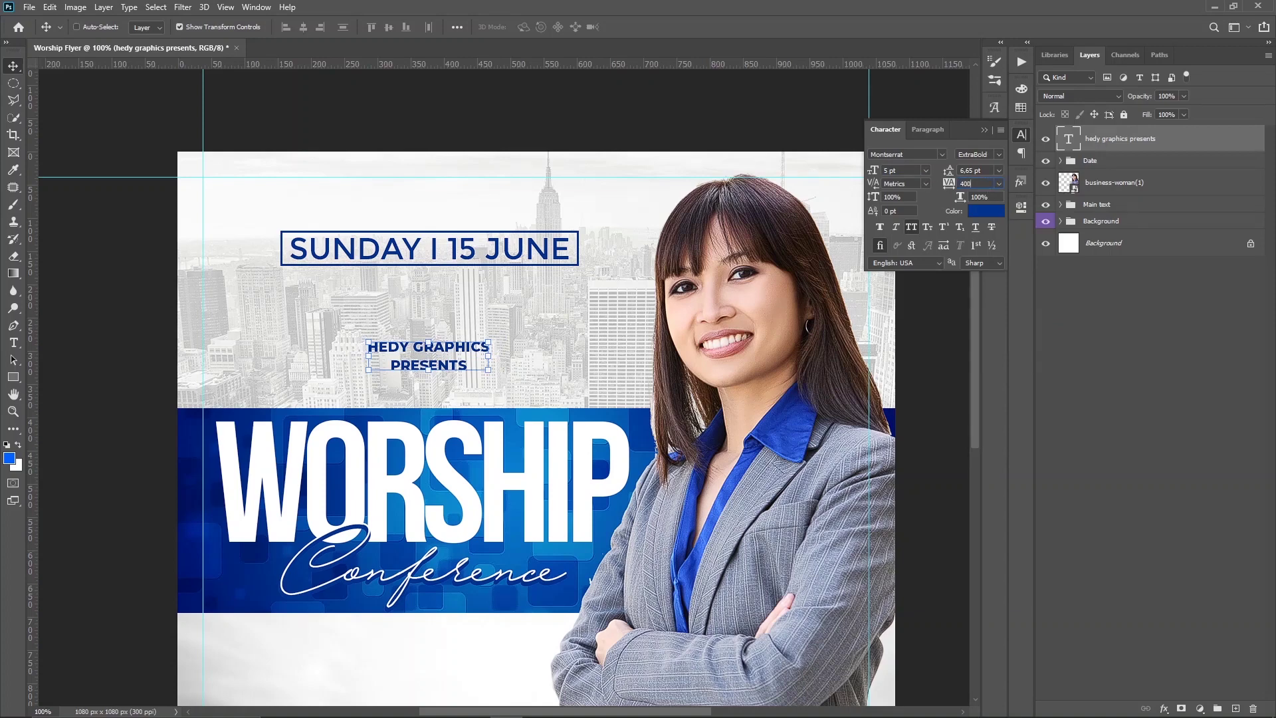
key("Return")
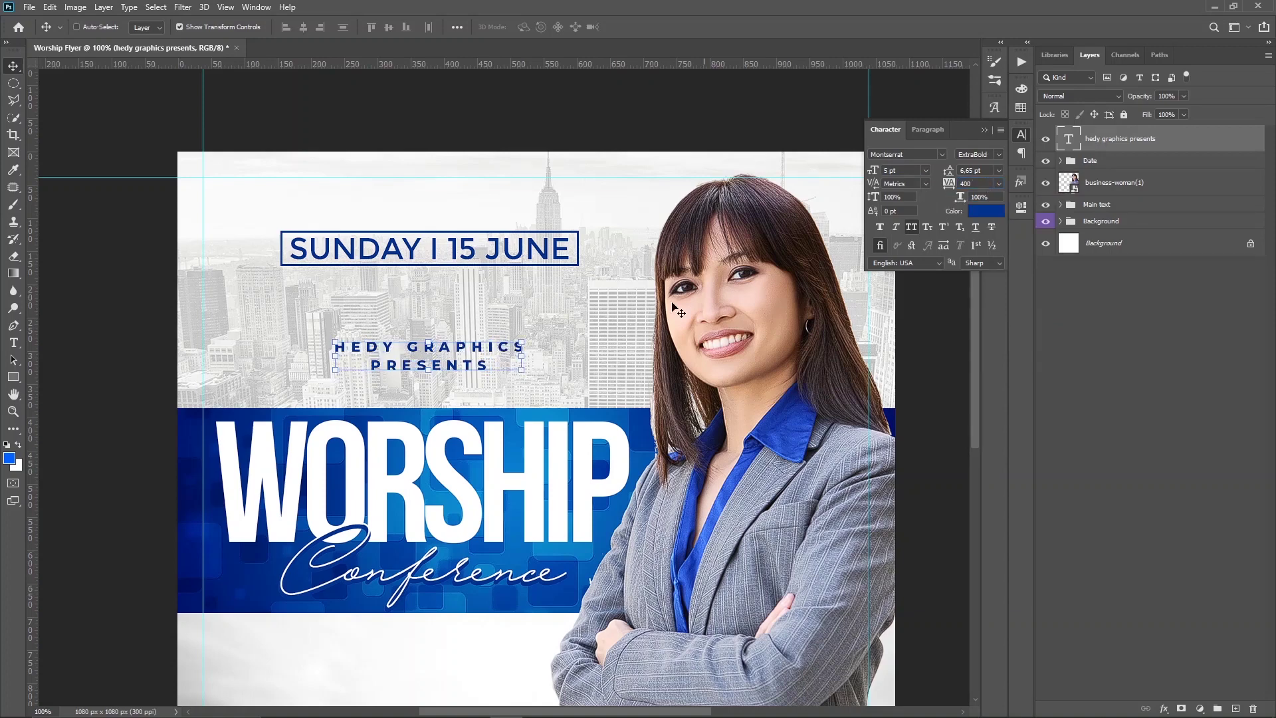
left_click(1000, 154)
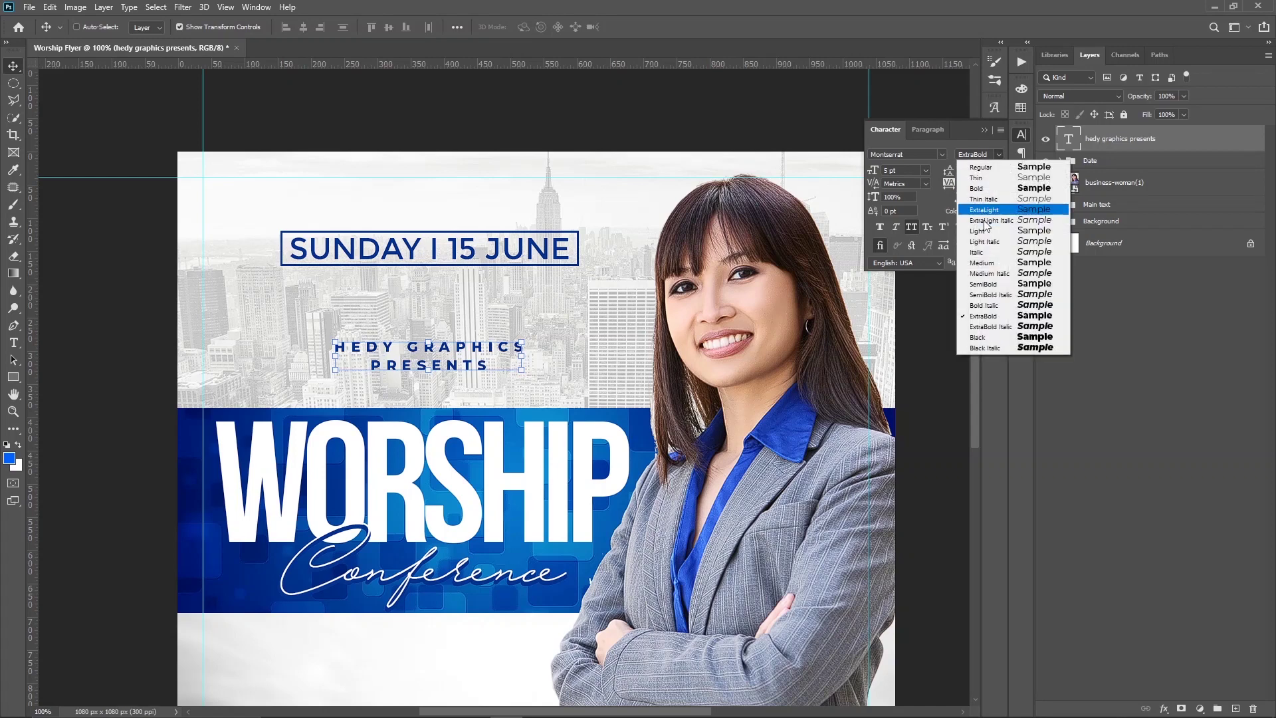
left_click(983, 284)
Move the heading up under the date and enlarge it to about 120%.
left_click_drag(554, 370, 549, 352)
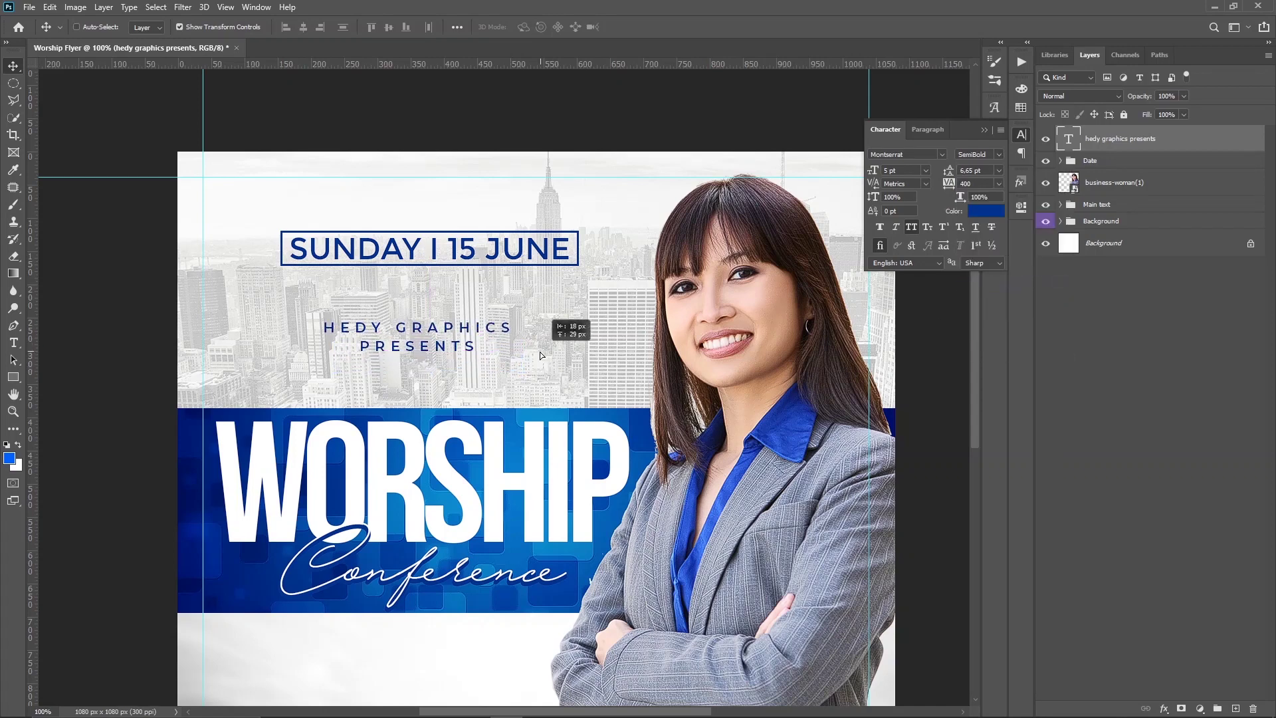
left_click(517, 320)
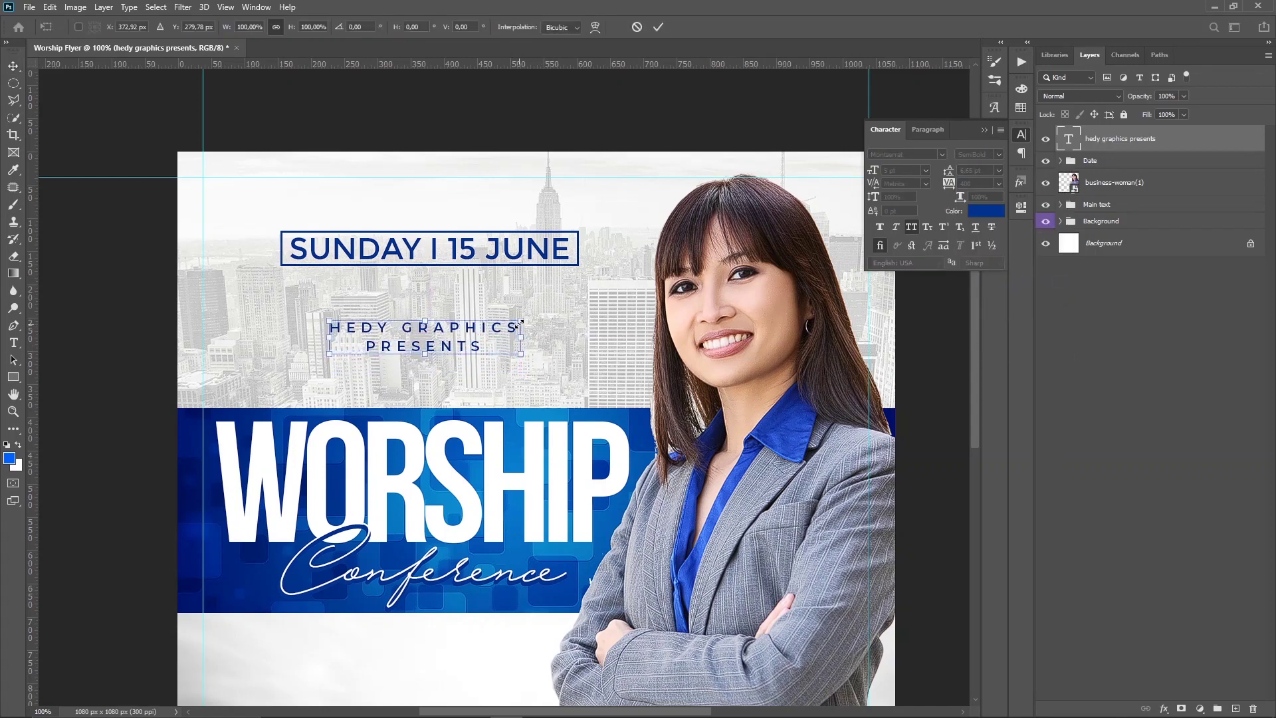
left_click_drag(523, 321, 538, 312)
key("Return")
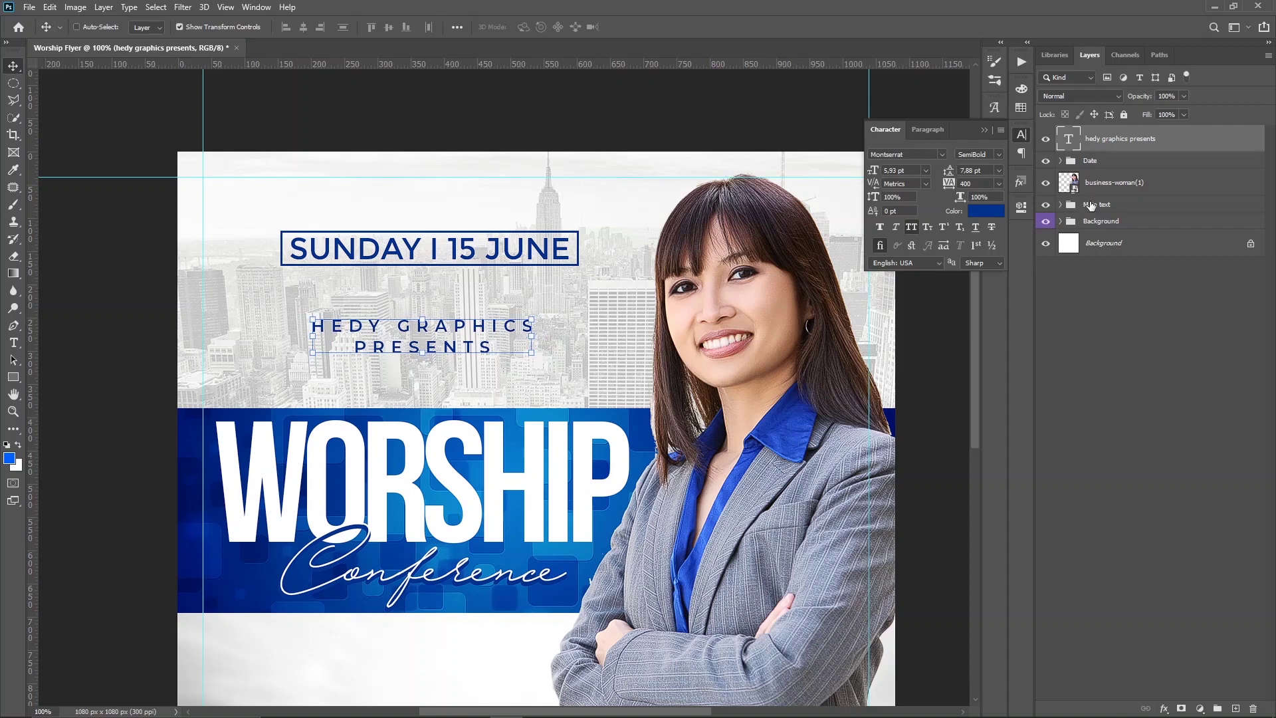
Centre the HEDY GRAPHICS PRESENTS heading horizontally under the date.
left_click(1116, 183, "shift")
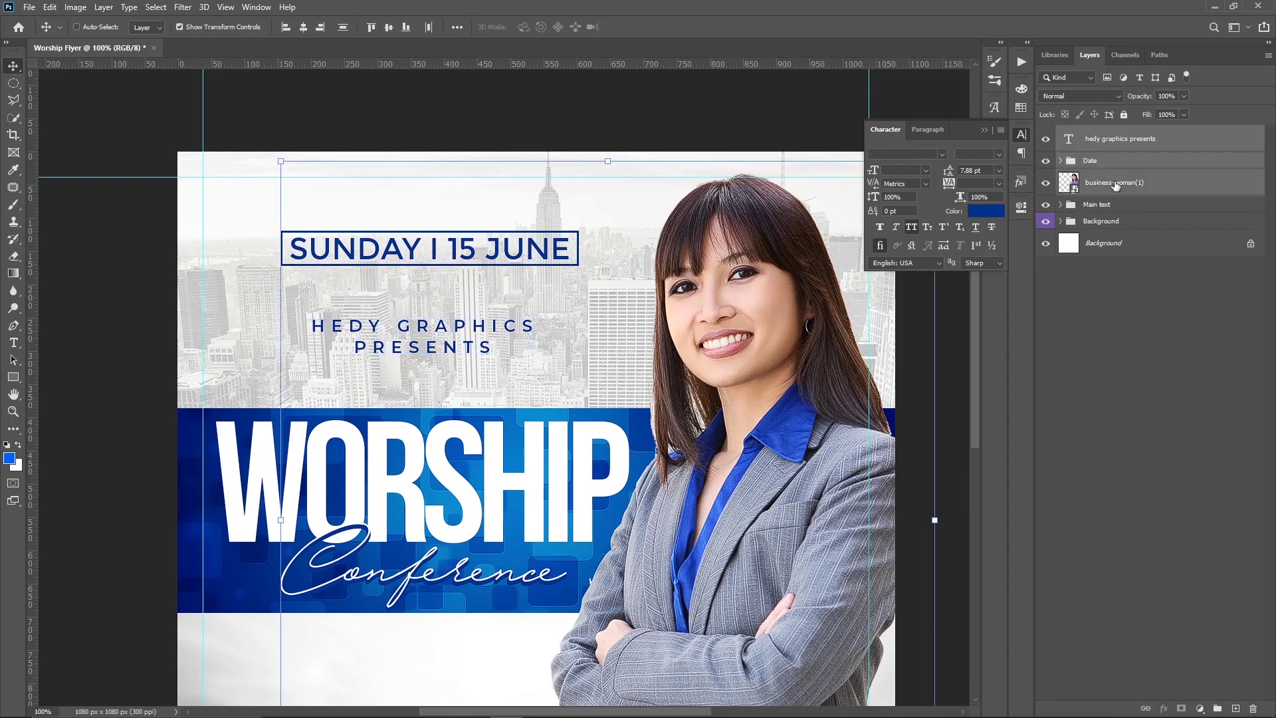
left_click(1122, 161)
left_click(1123, 141, "shift")
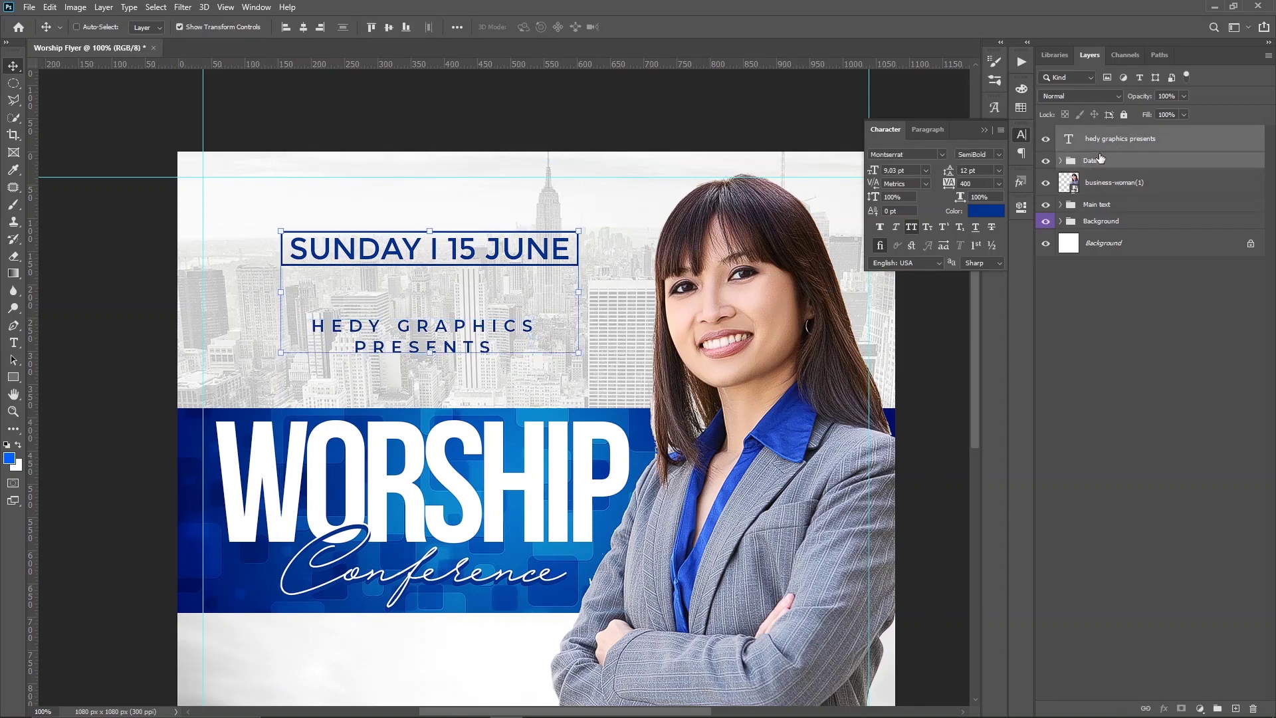
left_click(303, 27)
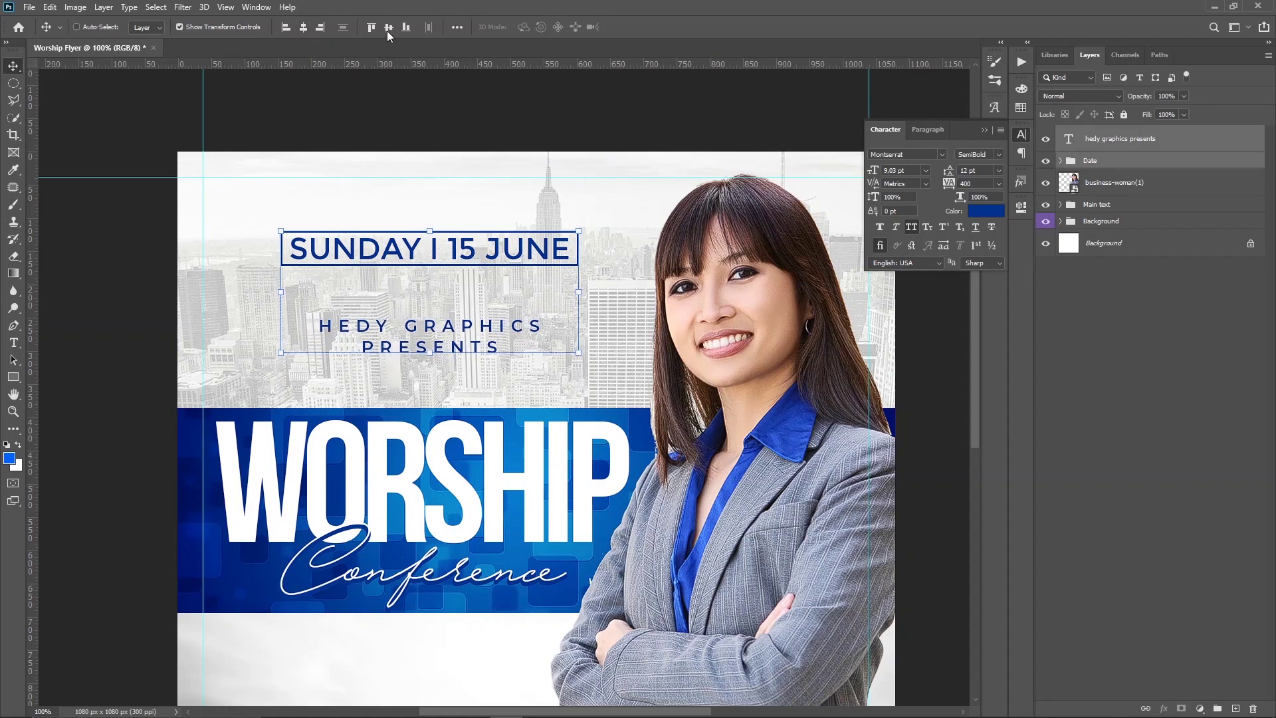
left_click(1118, 320)
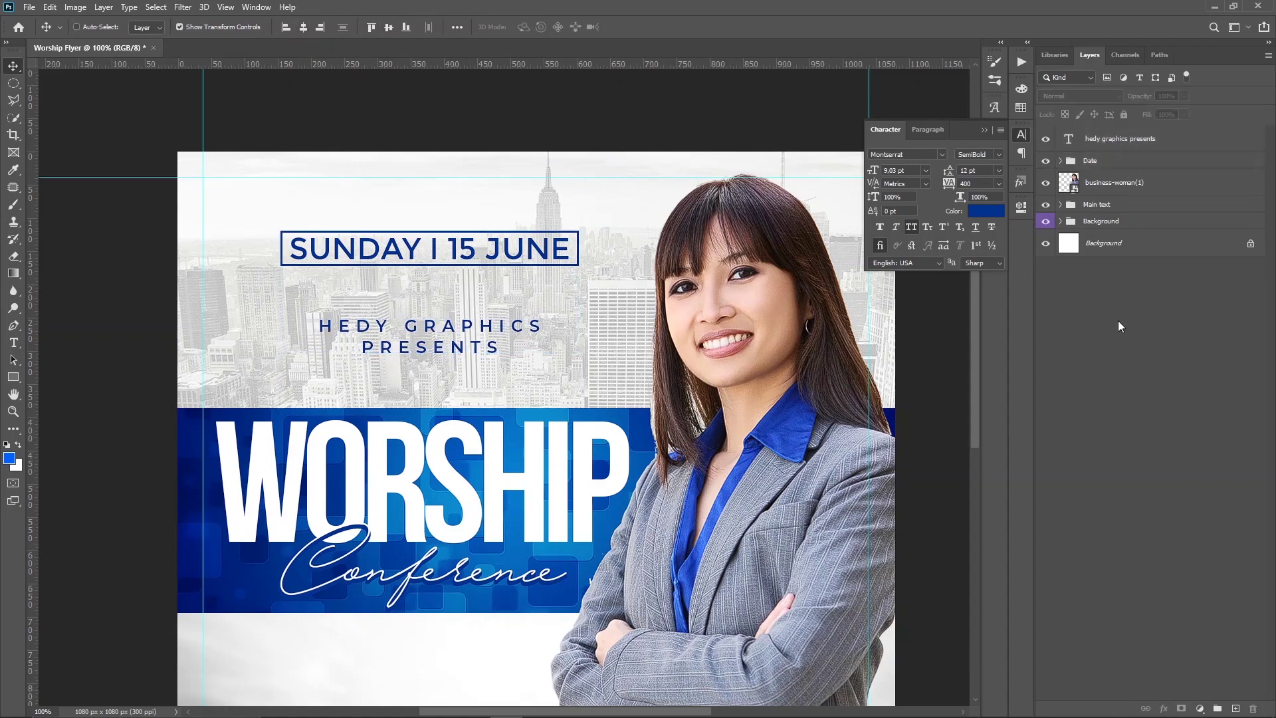
key("ctrl+minus")
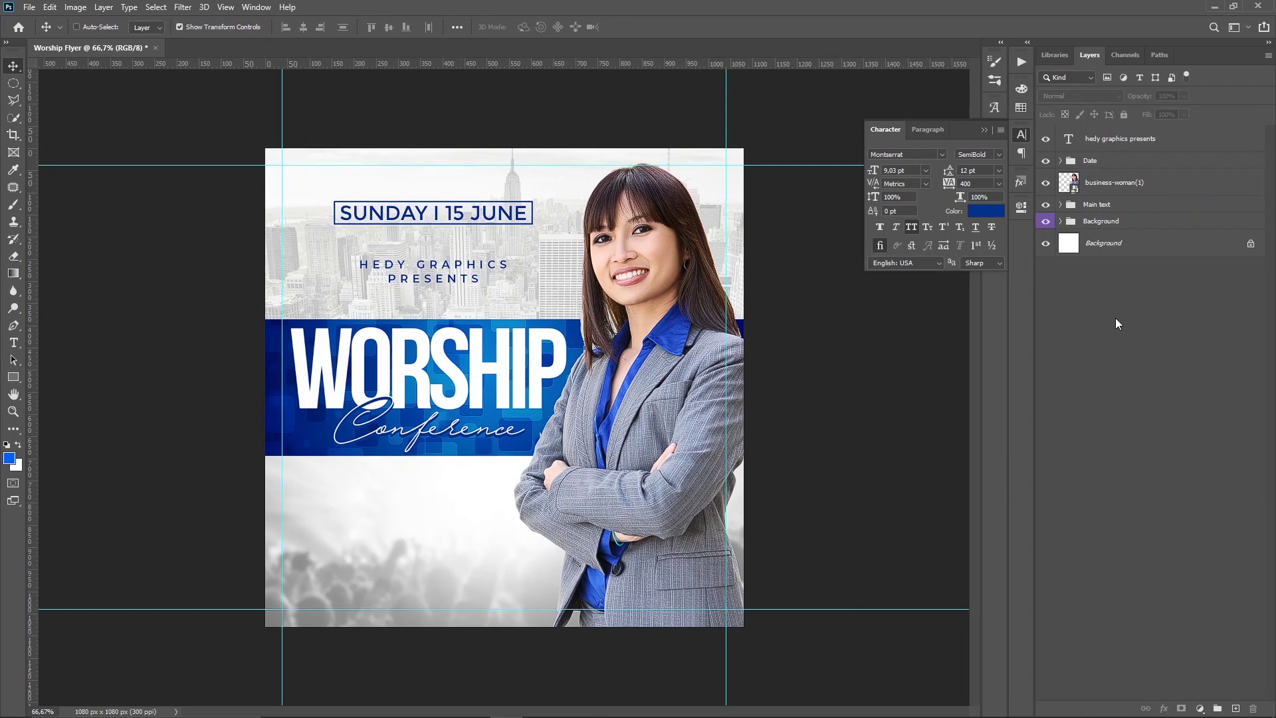
key("ctrl+plus")
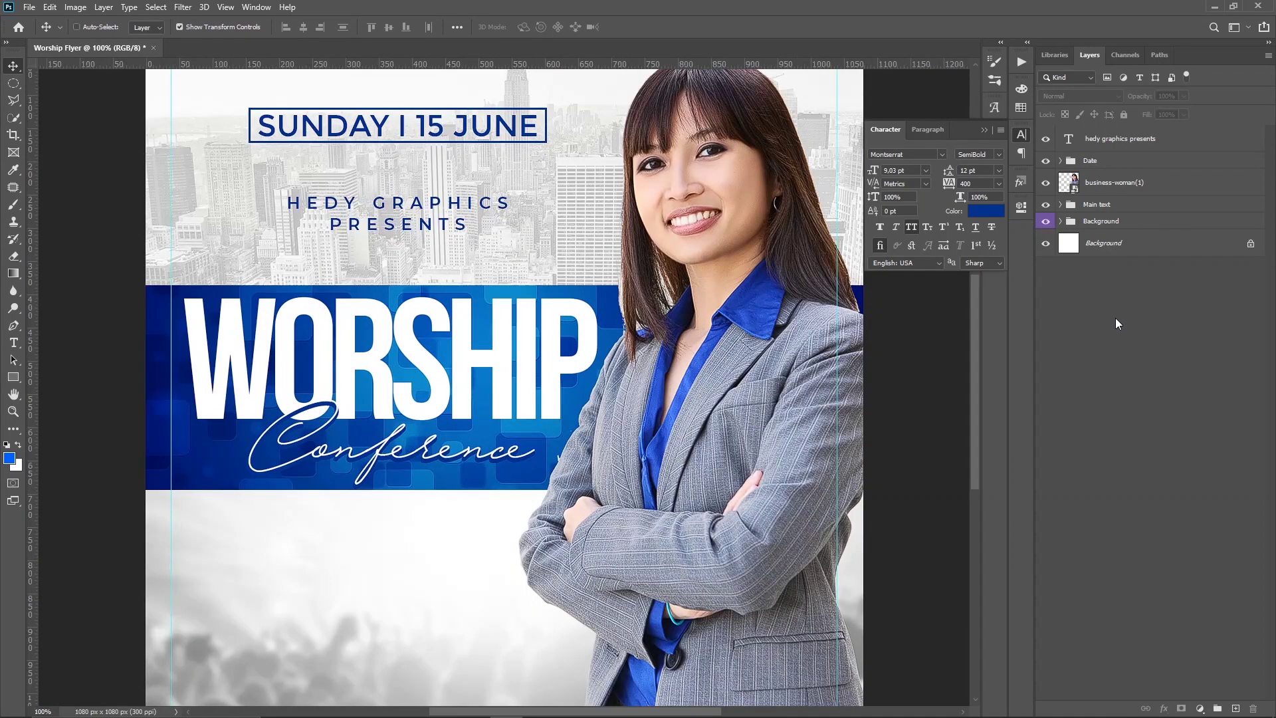
Move the Date group slightly higher and the heading up about 51 px.
left_click(1124, 161)
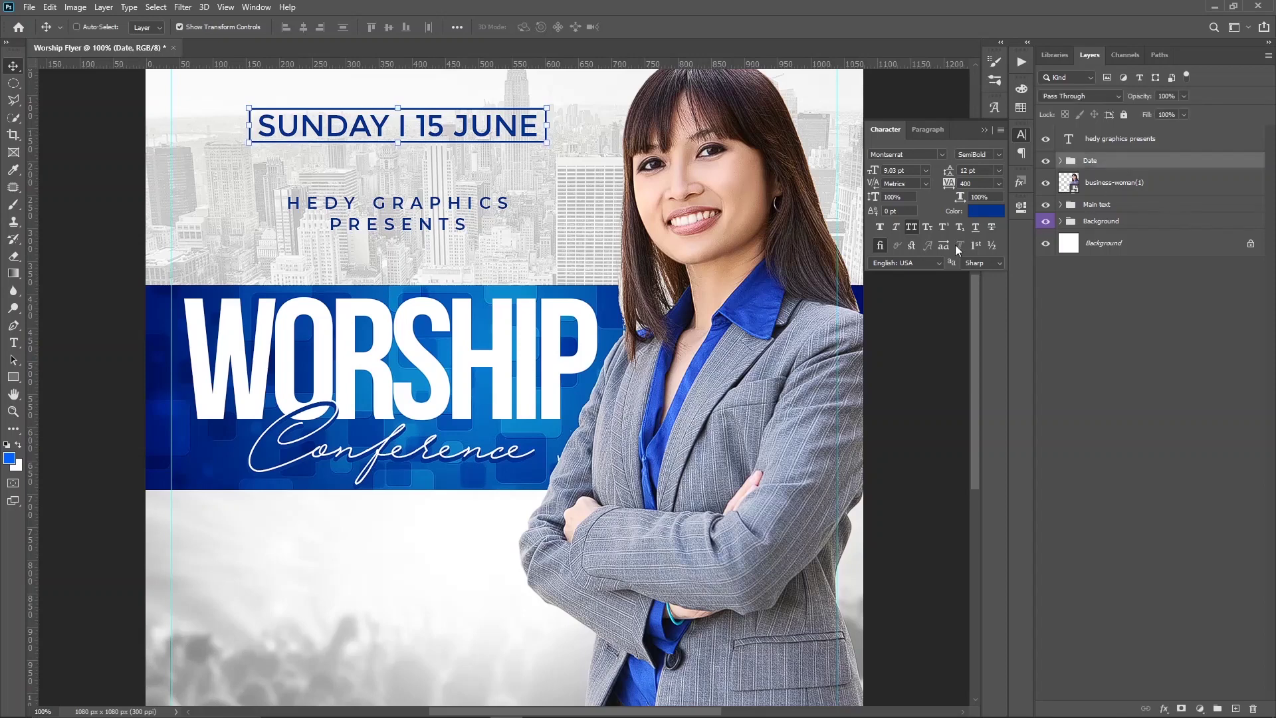
scroll(550, 313, "up", 3)
left_click_drag(549, 313, 549, 294)
left_click(1117, 142)
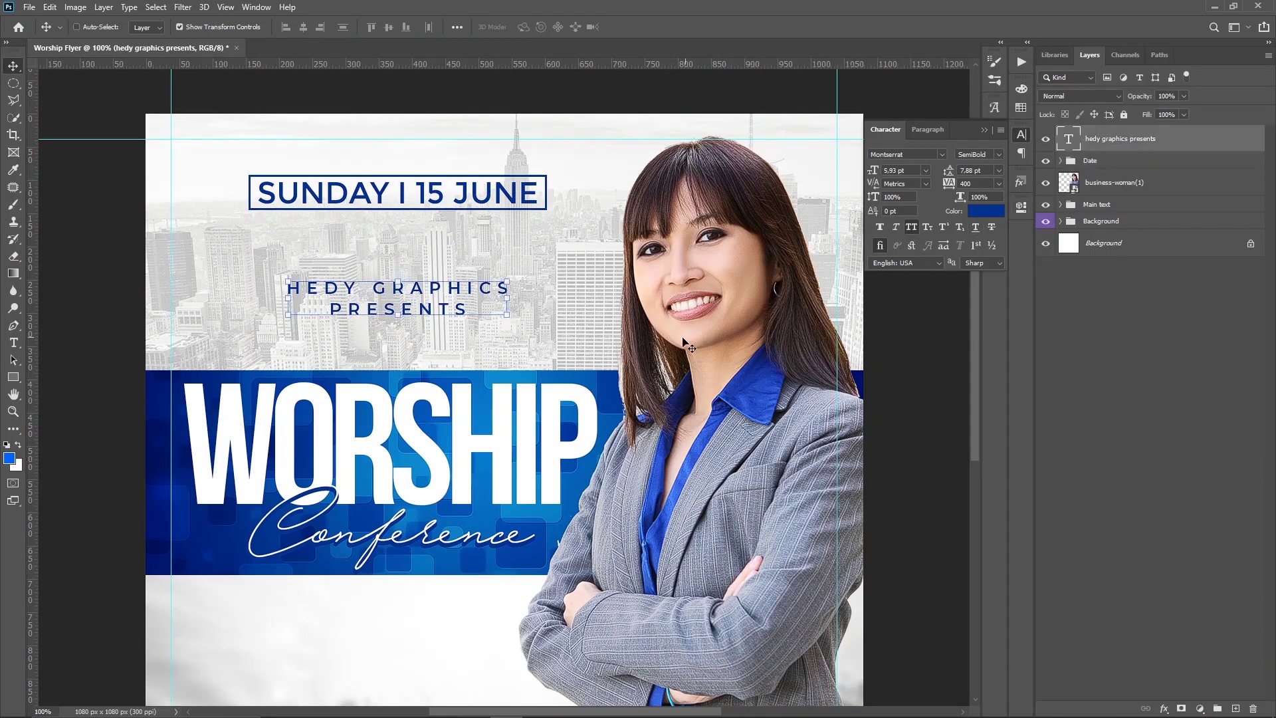
left_click_drag(685, 342, 685, 309)
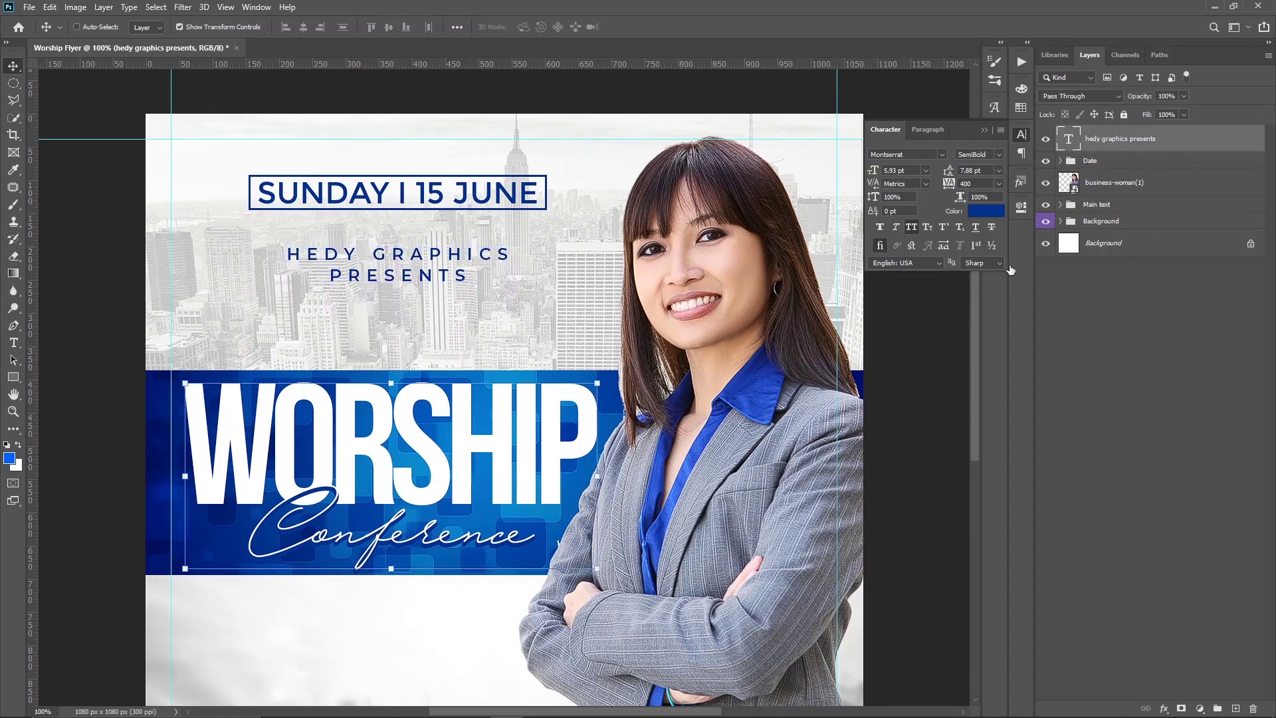
Reposition the blue-lights background and rectangle layers in the Background group.
left_click(1062, 222)
left_click(1131, 244)
left_click(1117, 270, "shift")
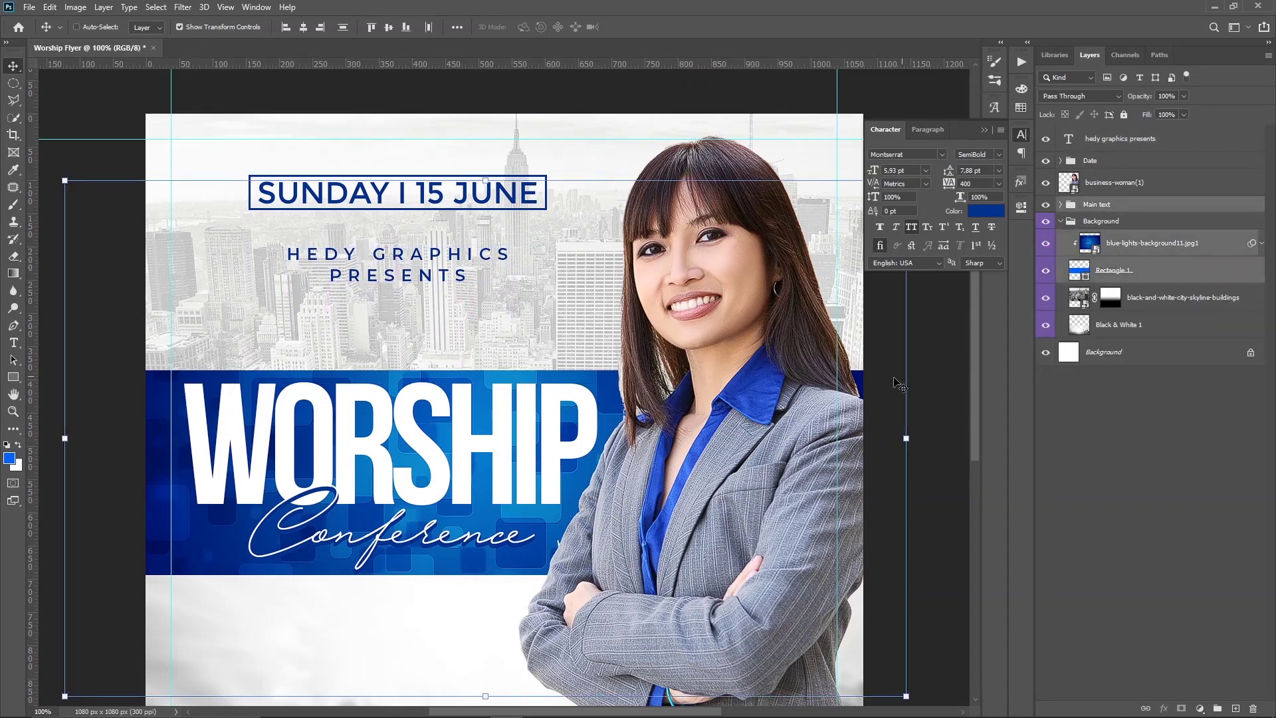
mouse_move(897, 383)
left_mouse_down()
mouse_move(718, 442)
mouse_move(717, 419)
left_mouse_up()
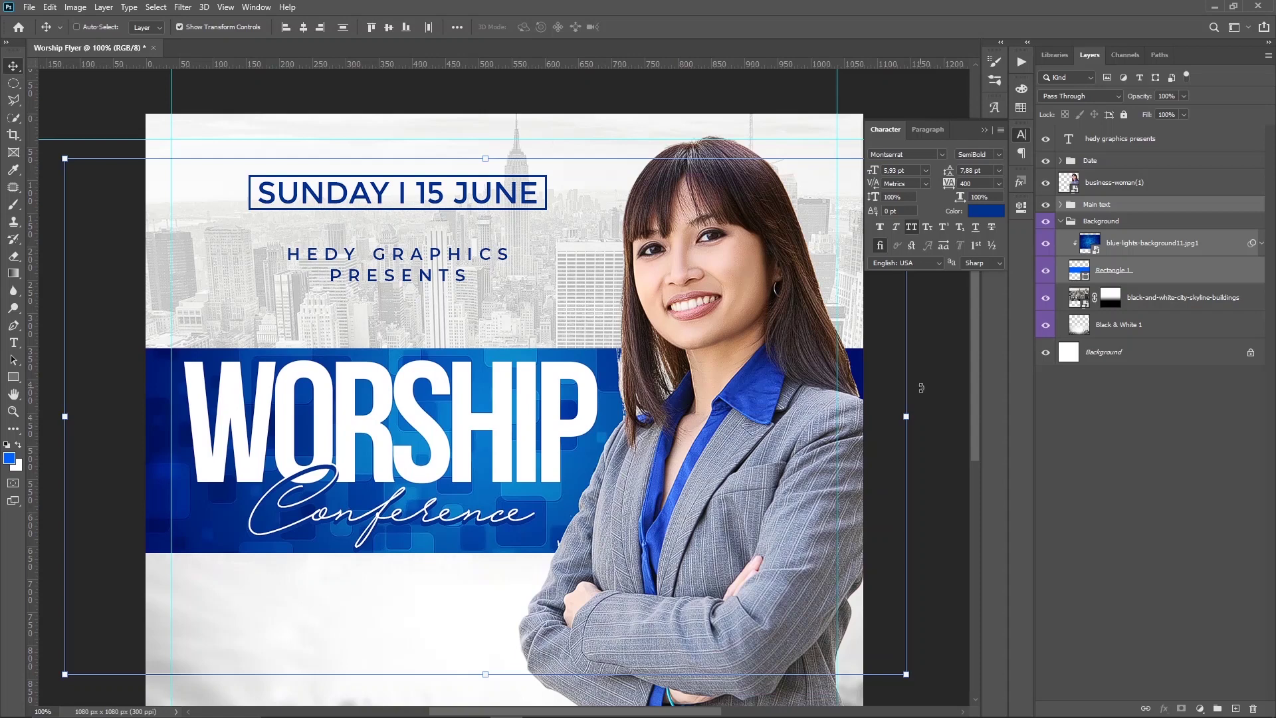
left_click(1095, 419)
Shift the business-woman(1) photo slightly right and check it zoomed out.
left_click(1062, 221)
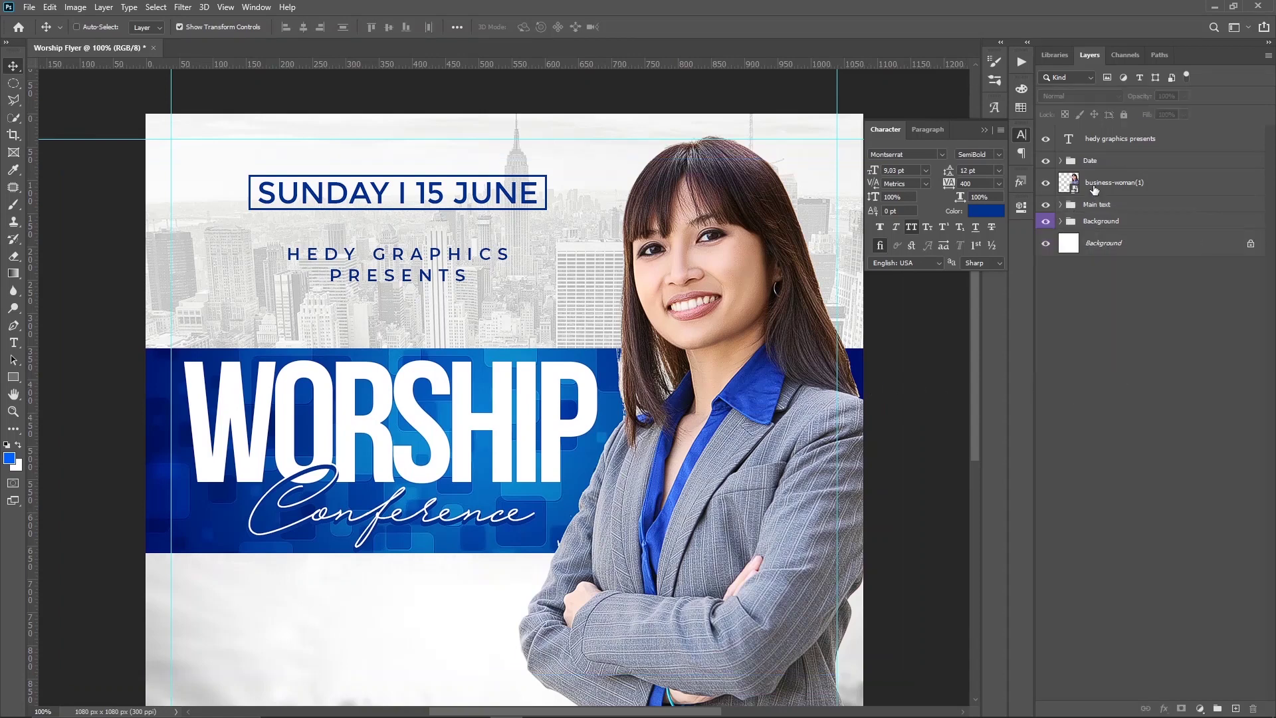
left_click(1104, 182)
left_click_drag(762, 345, 776, 343)
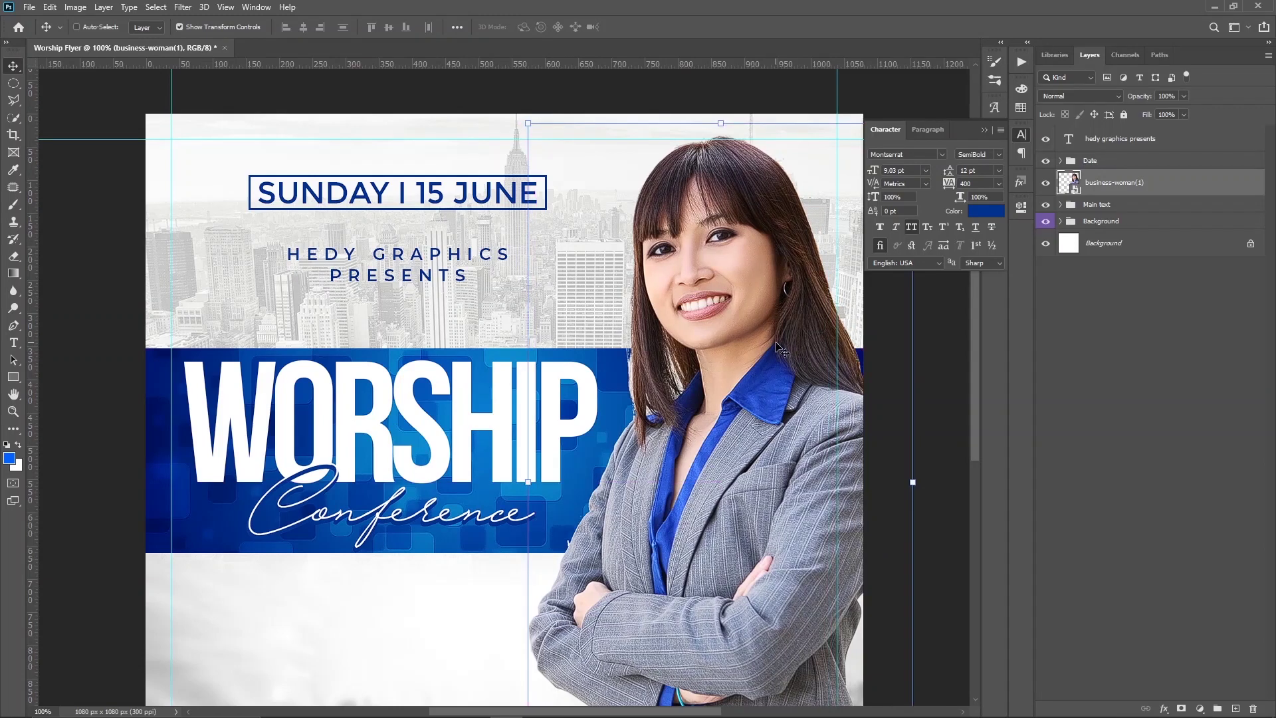
key("ctrl+minus")
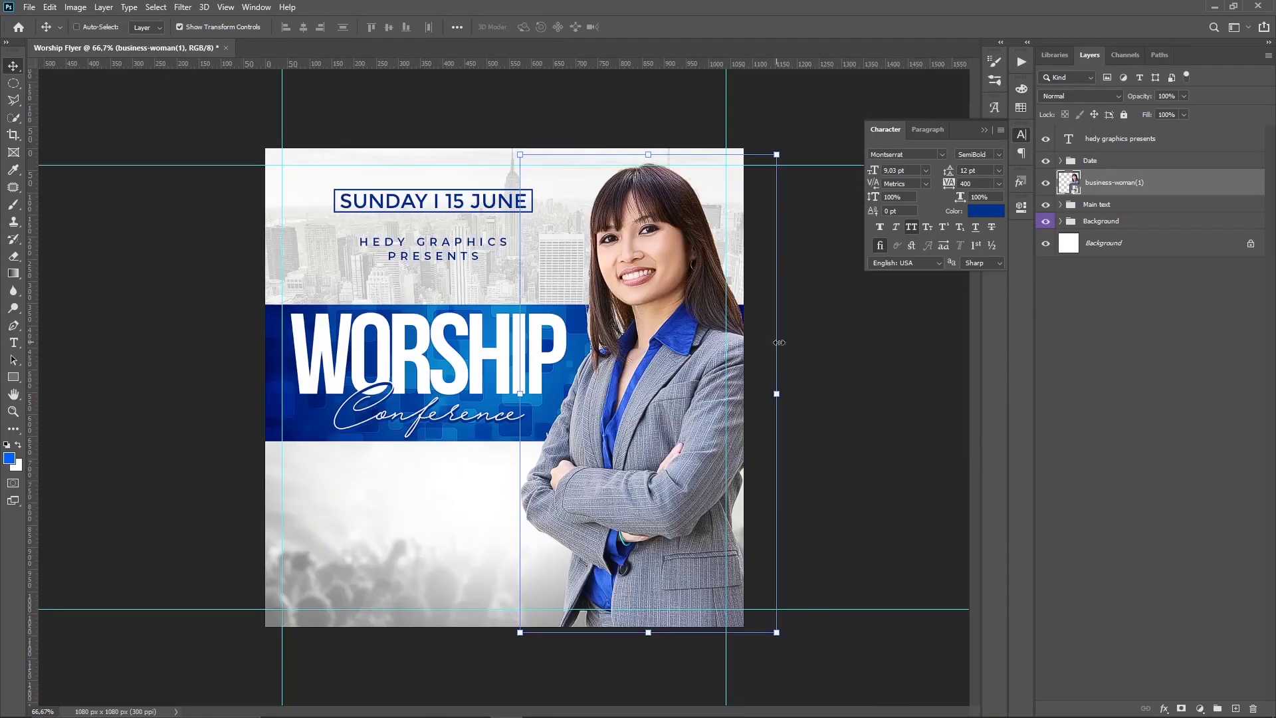
left_click(1118, 355)
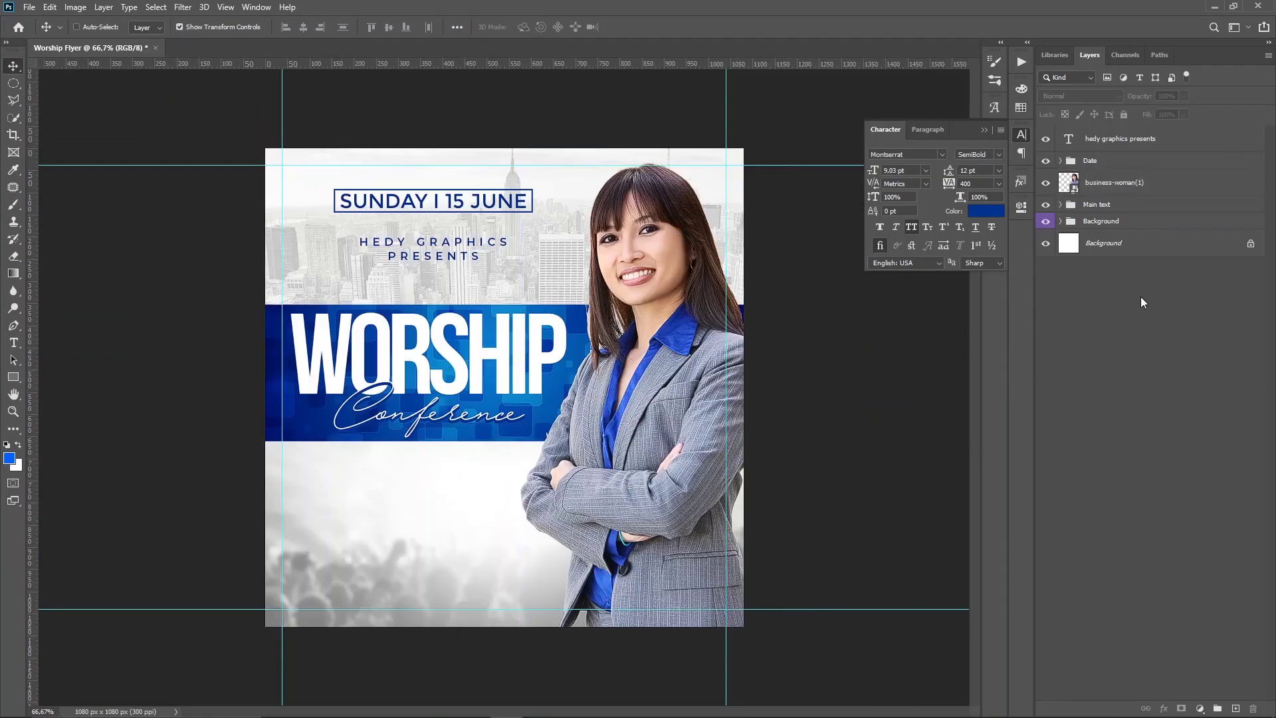
left_click(1118, 188)
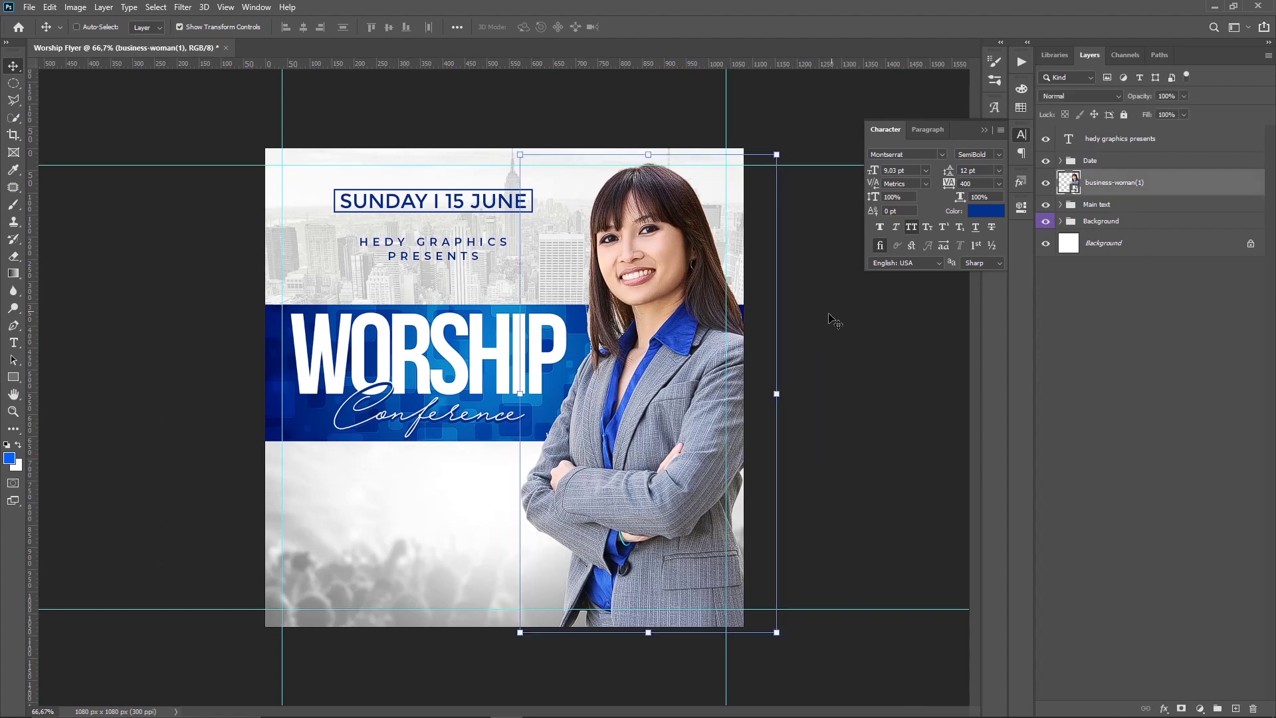
left_click(1117, 389)
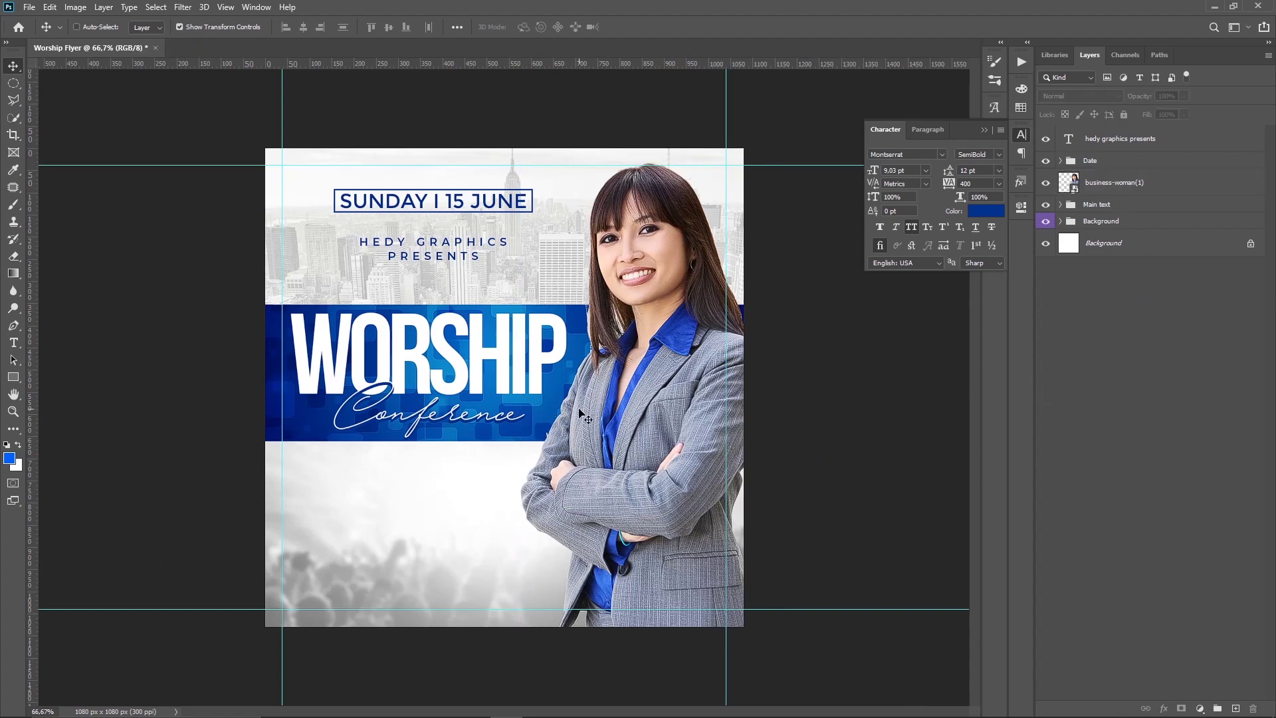
key("ctrl+1")
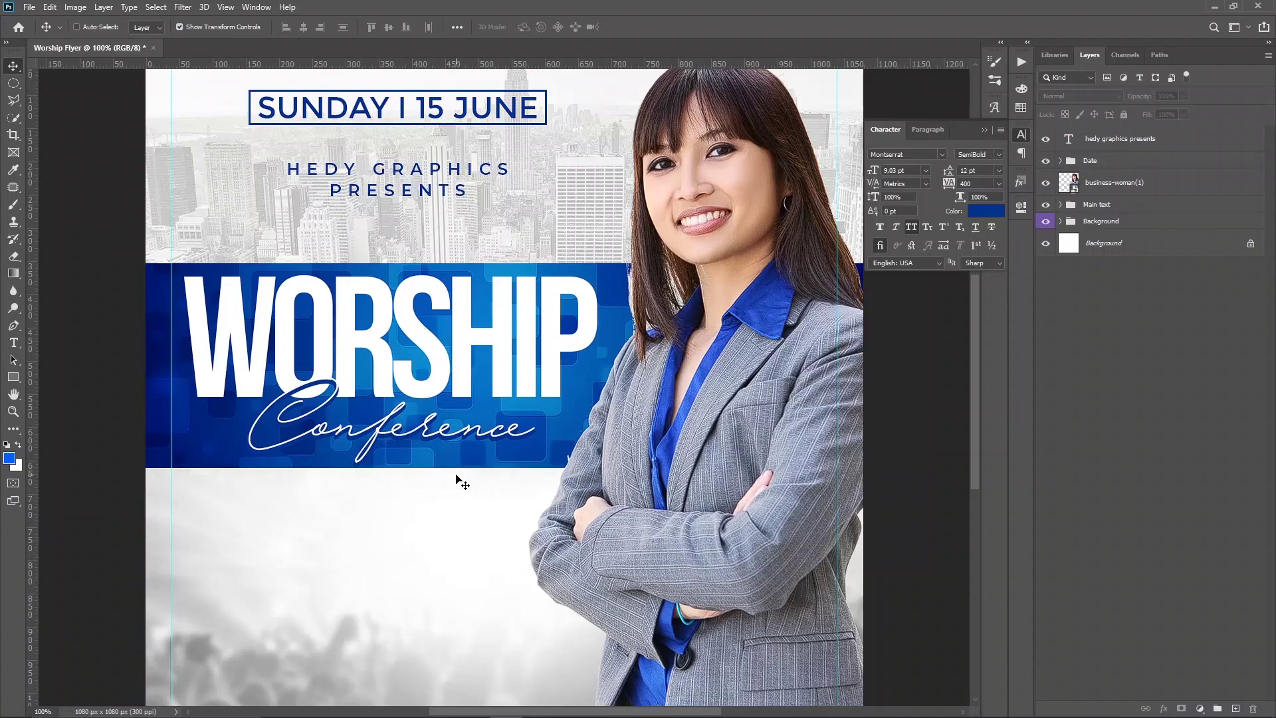
left_click_drag(466, 470, 510, 406)
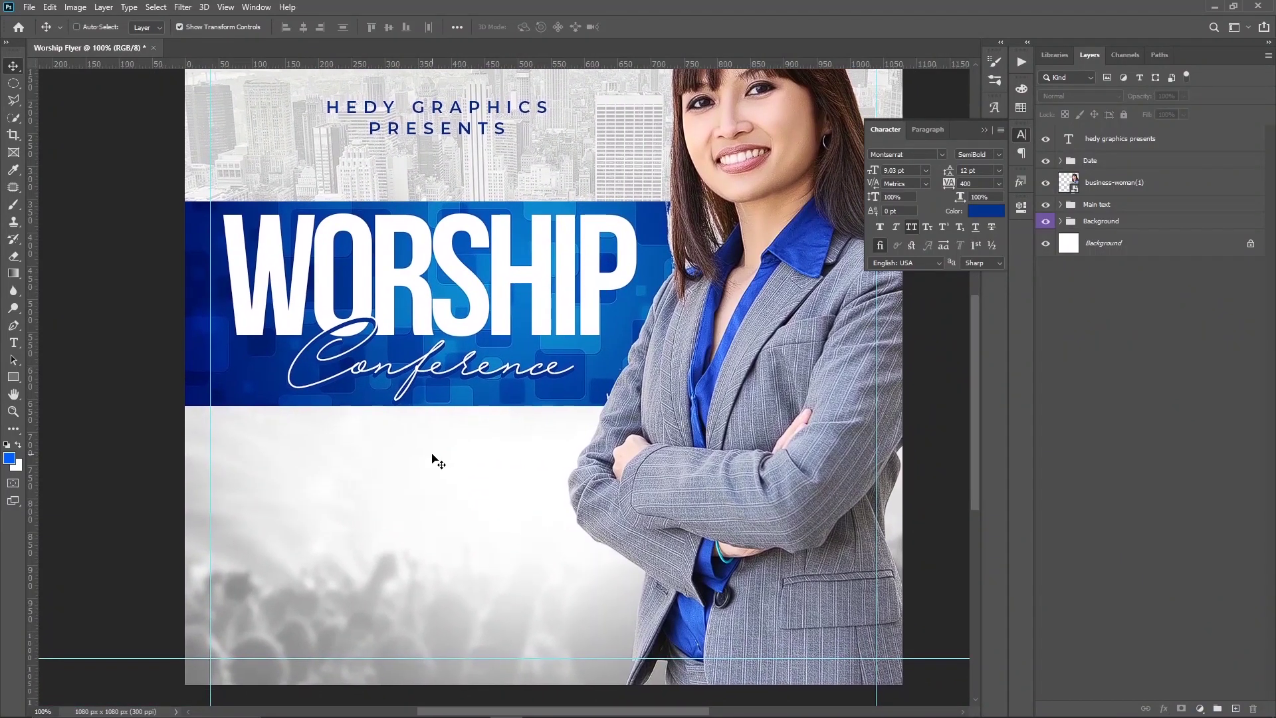
Draw a square below the blue bar with no fill, a dark blue outline and 22 px rounded corners.
left_click(13, 377)
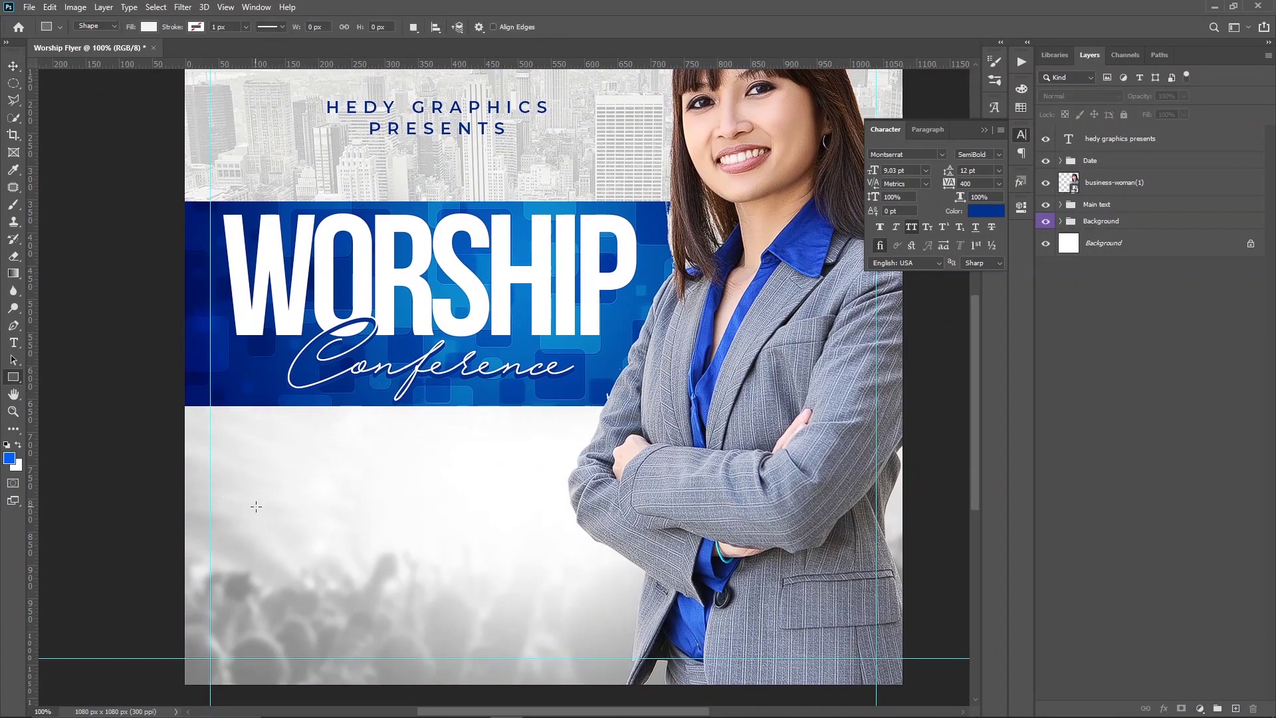
left_click_drag(246, 454, 321, 529)
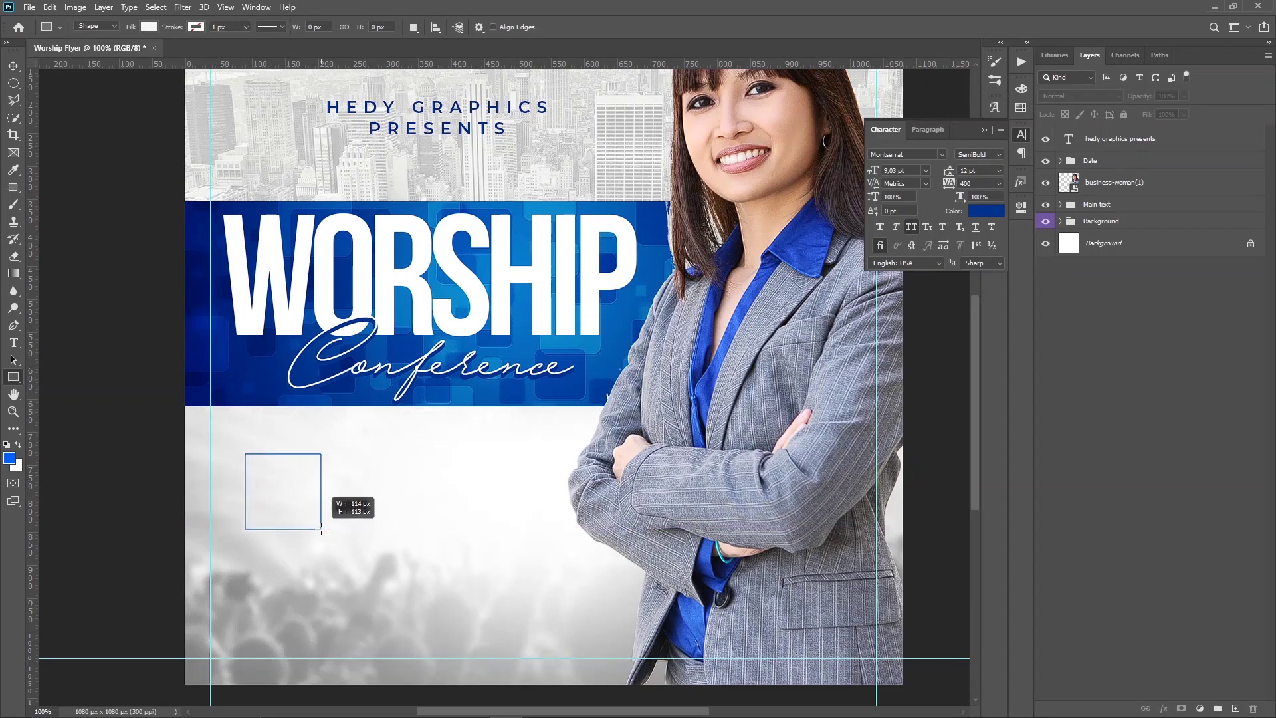
left_click_drag(321, 529, 321, 529)
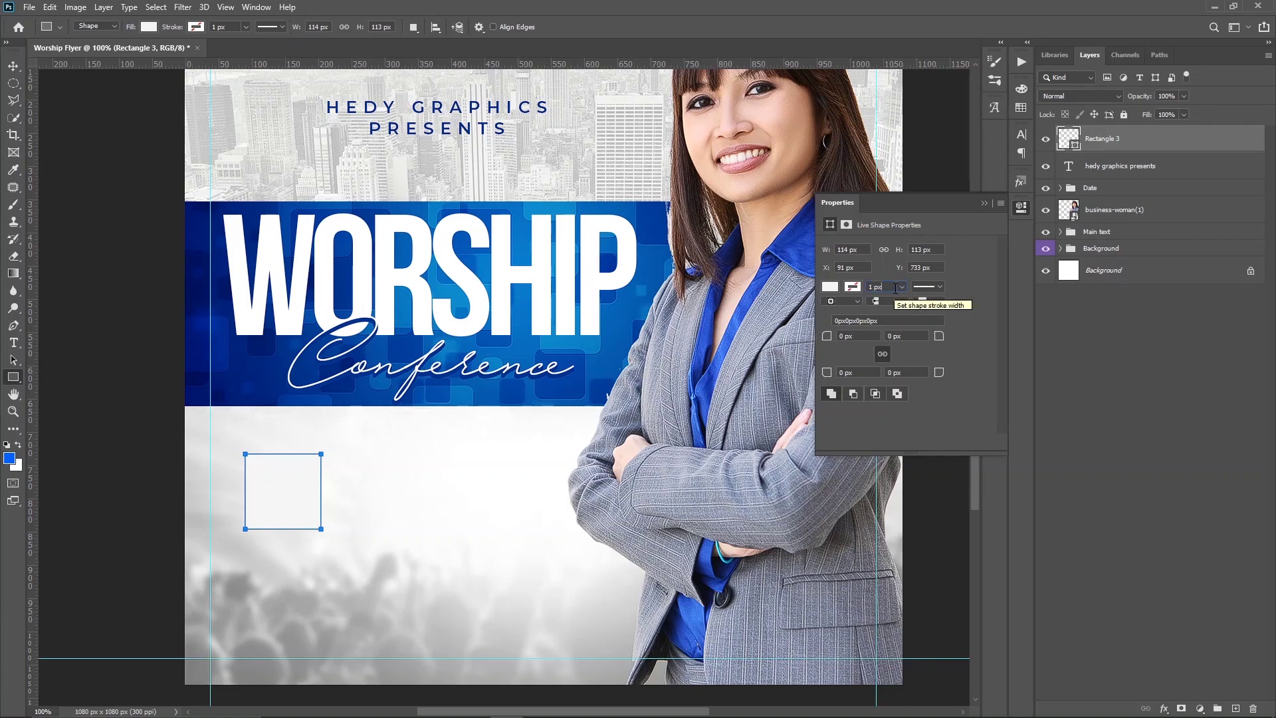
left_click(833, 290)
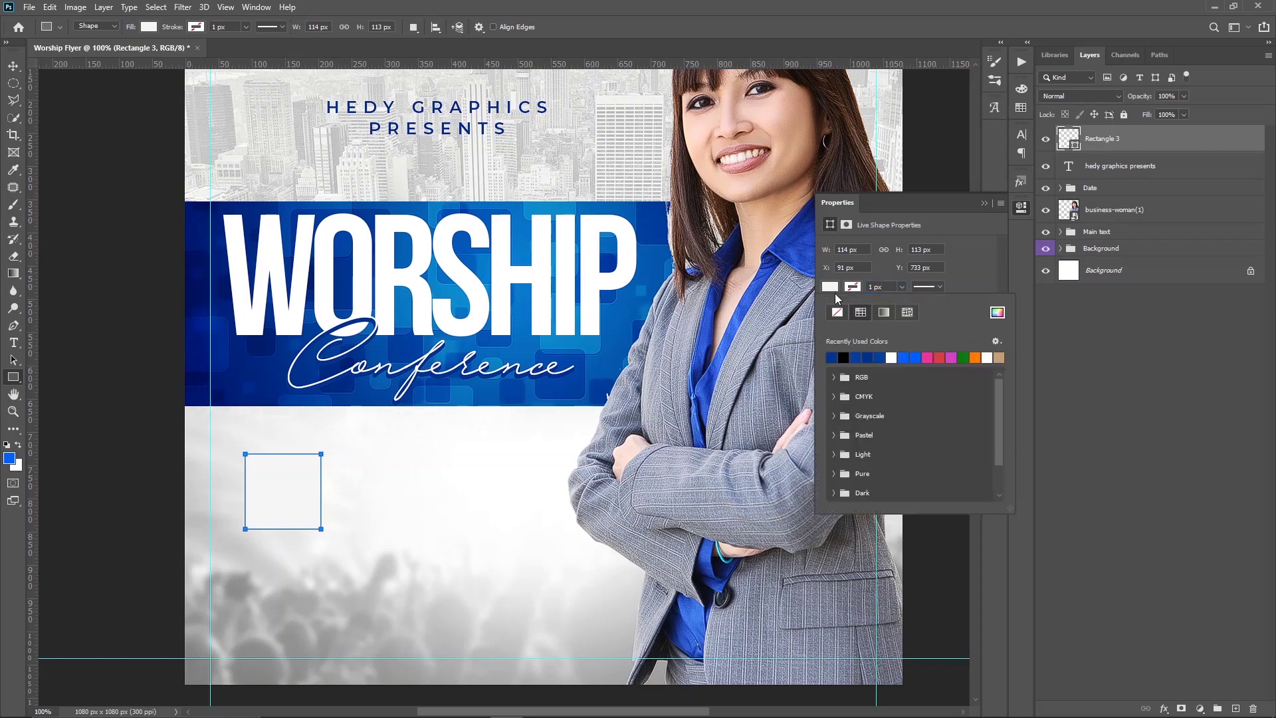
left_click(838, 314)
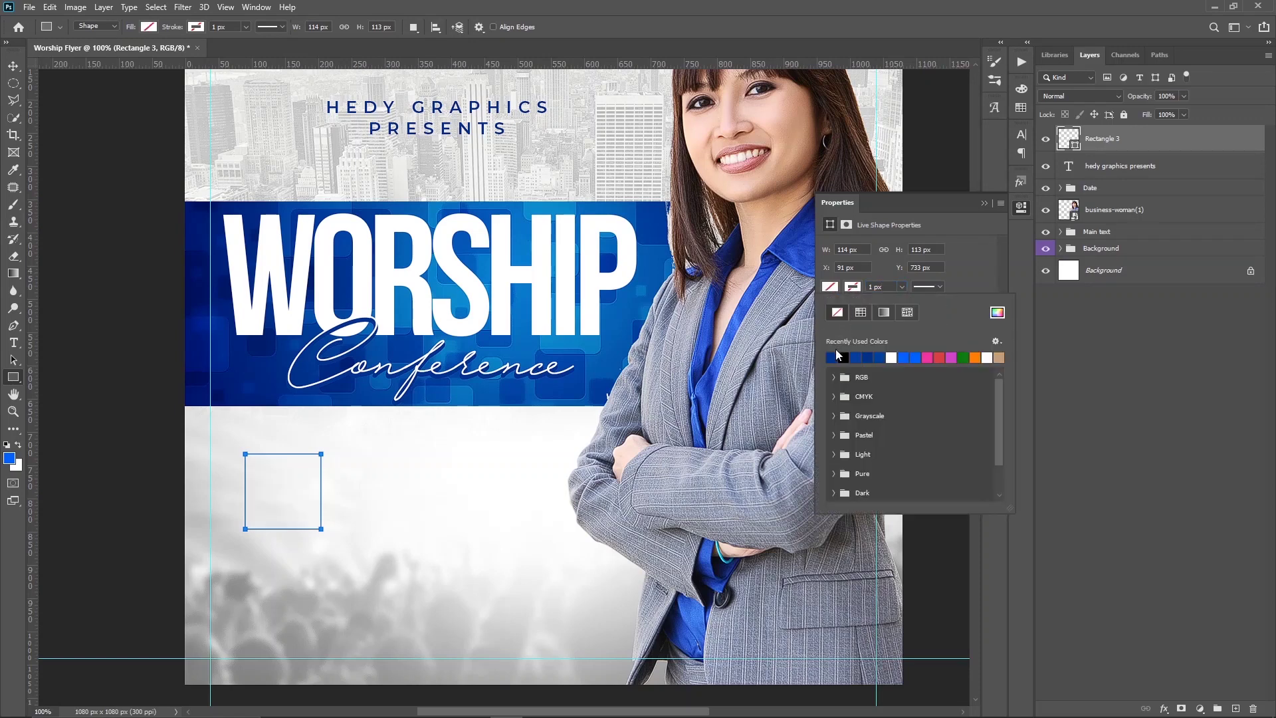
left_click(832, 357)
left_click(889, 283)
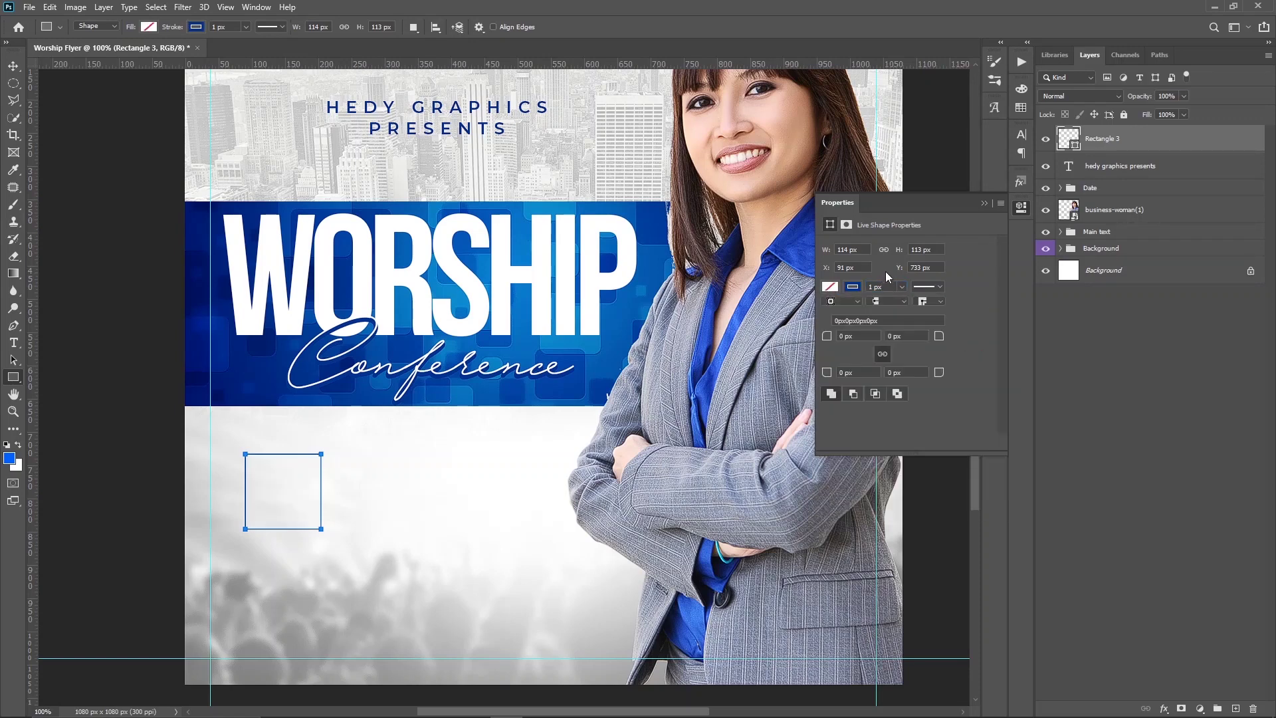
left_click_drag(940, 338, 958, 346)
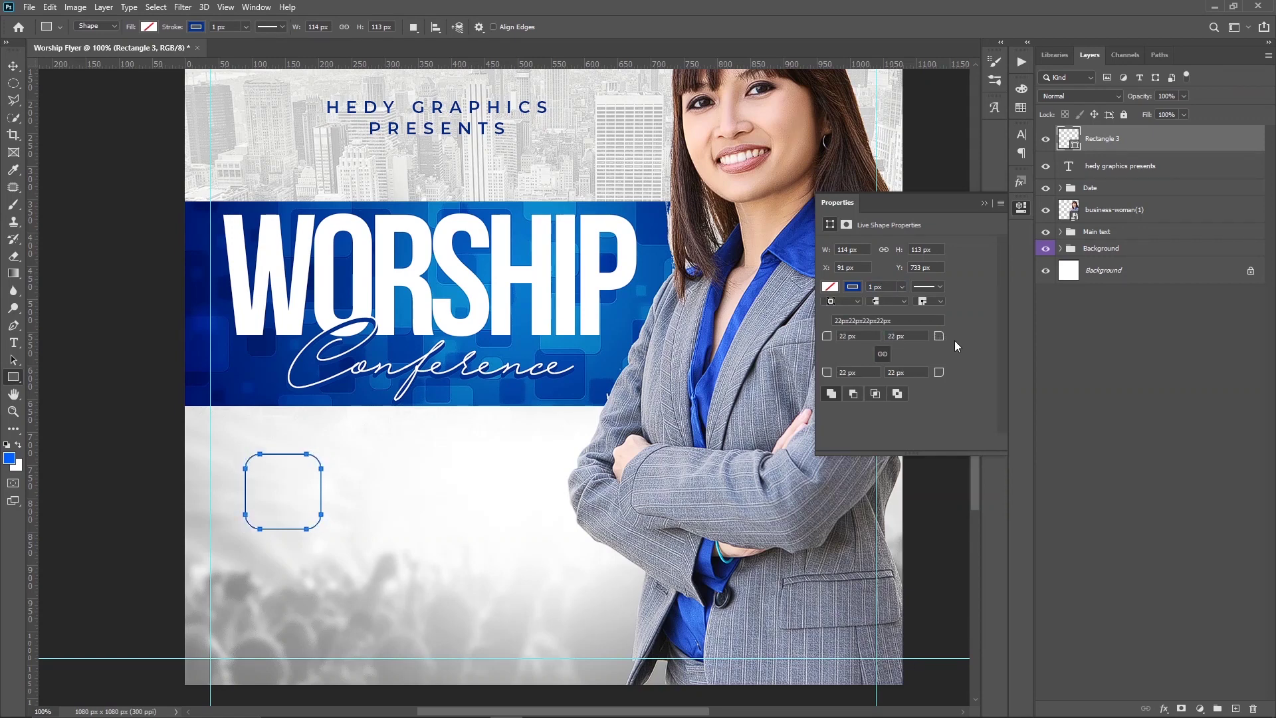
Thicken the Rectangle 3 outline to 3 px.
left_click(1065, 324)
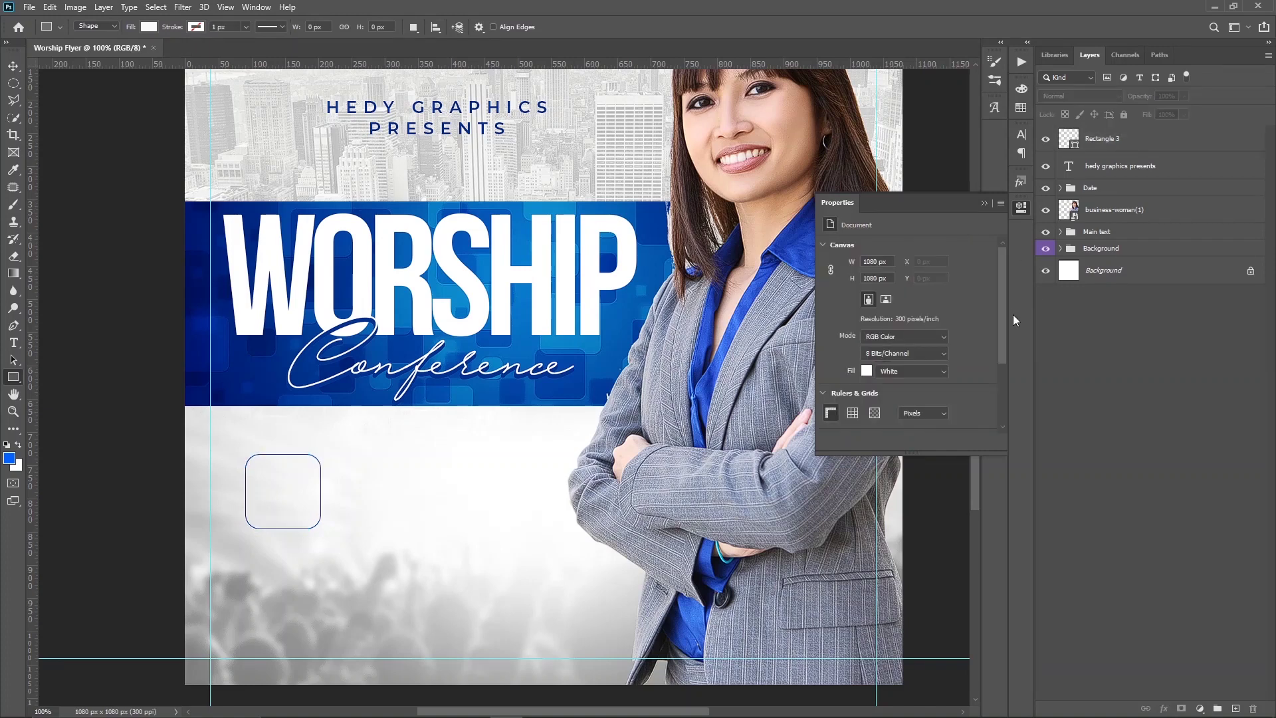
left_click(1084, 145)
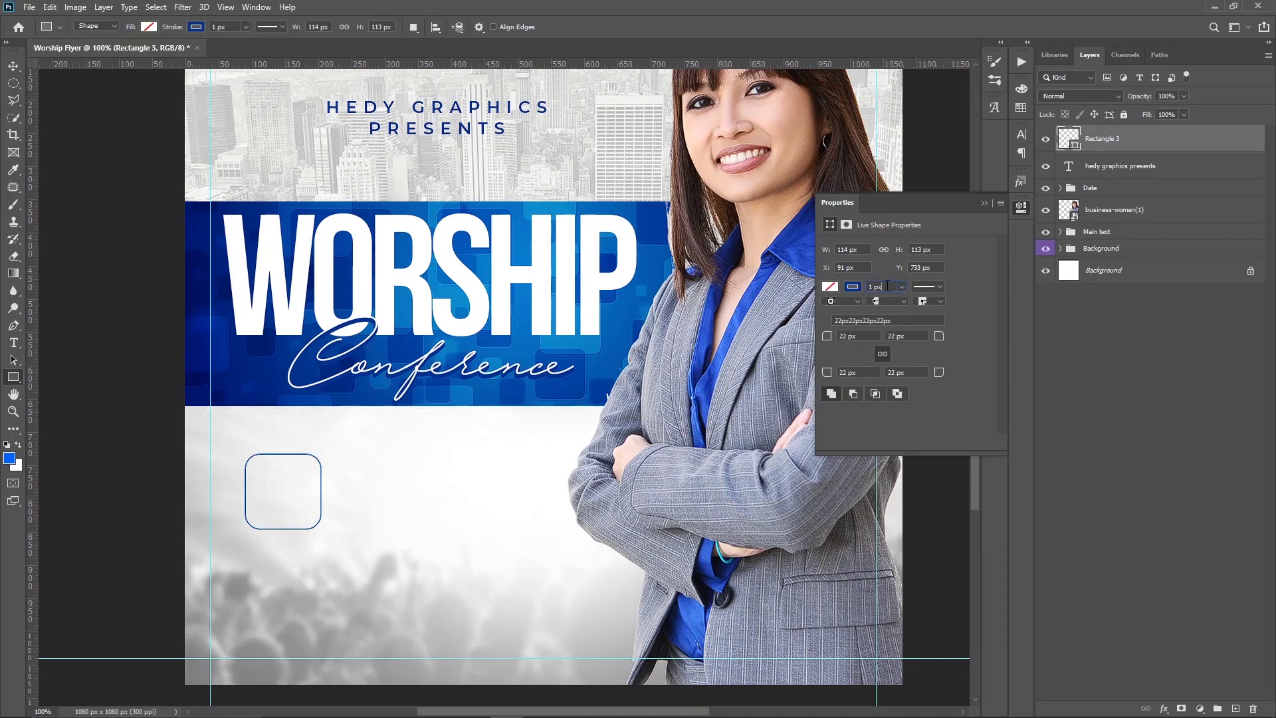
left_click_drag(887, 285, 868, 287)
type("3")
key("Return")
Move the rounded square down into place below the WORSHIP banner.
key("v")
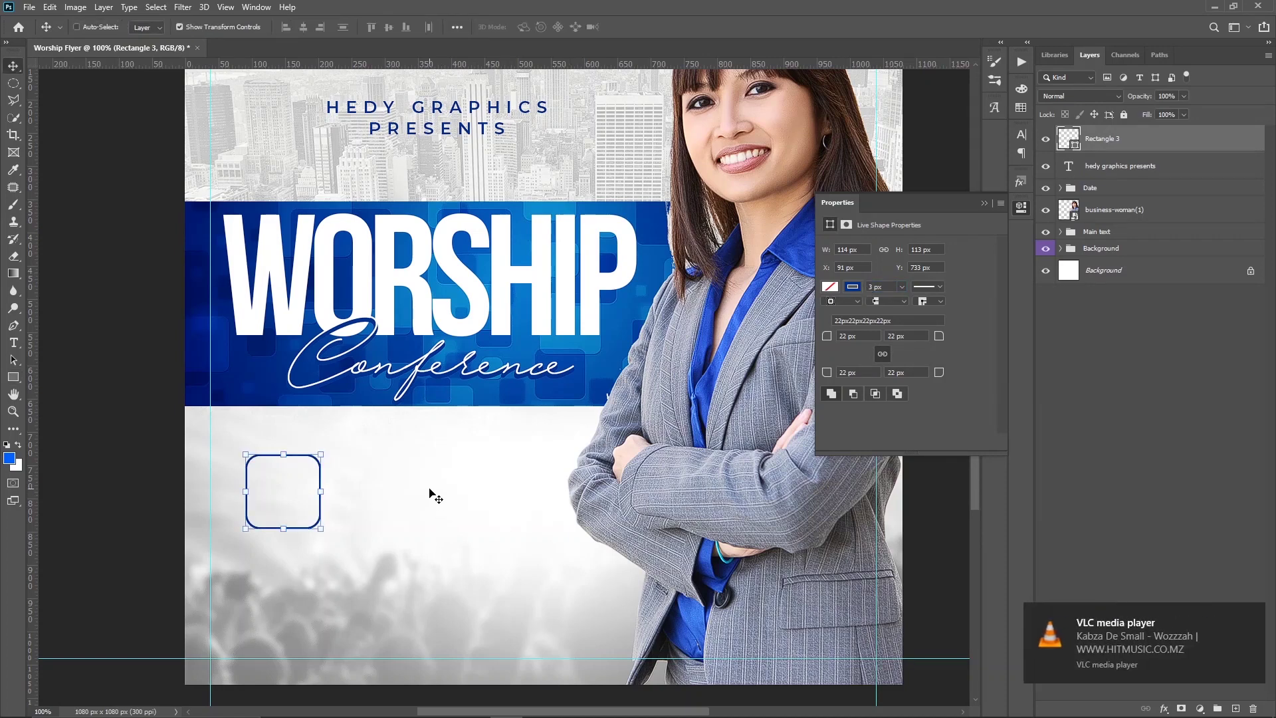
left_click_drag(433, 496, 415, 517)
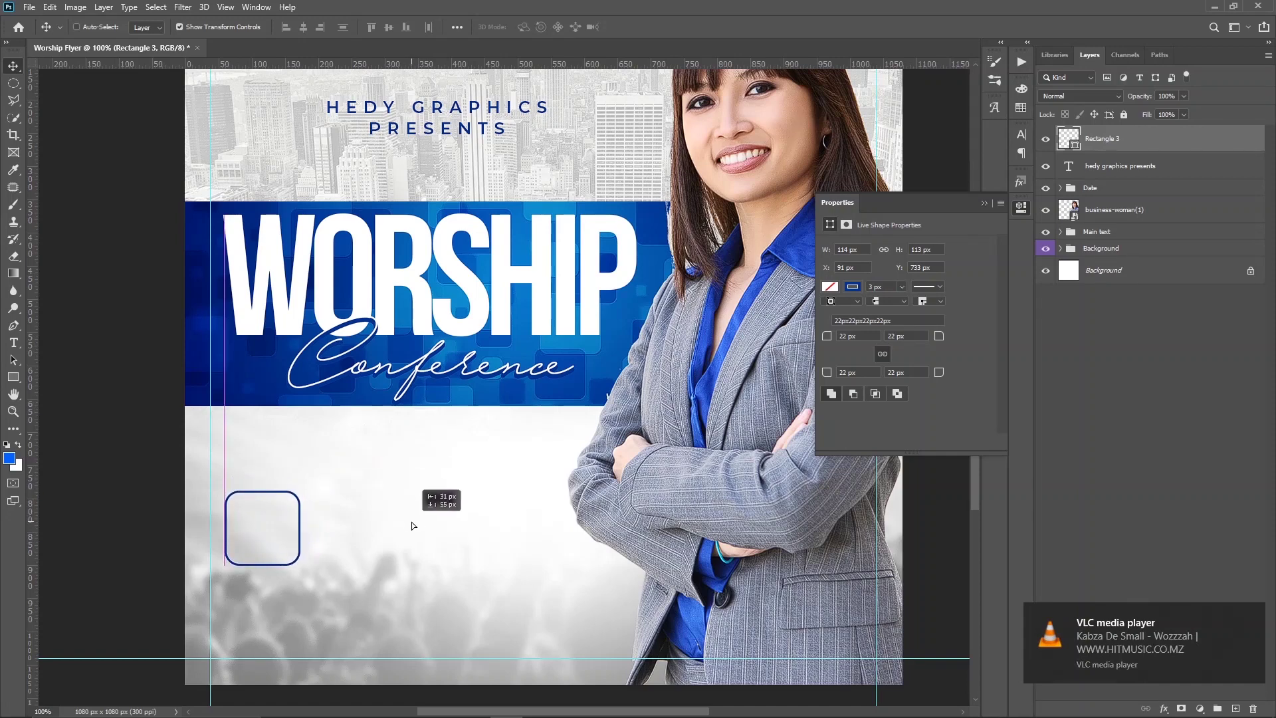
left_click_drag(415, 516, 413, 526)
scroll(413, 526, "up", 1)
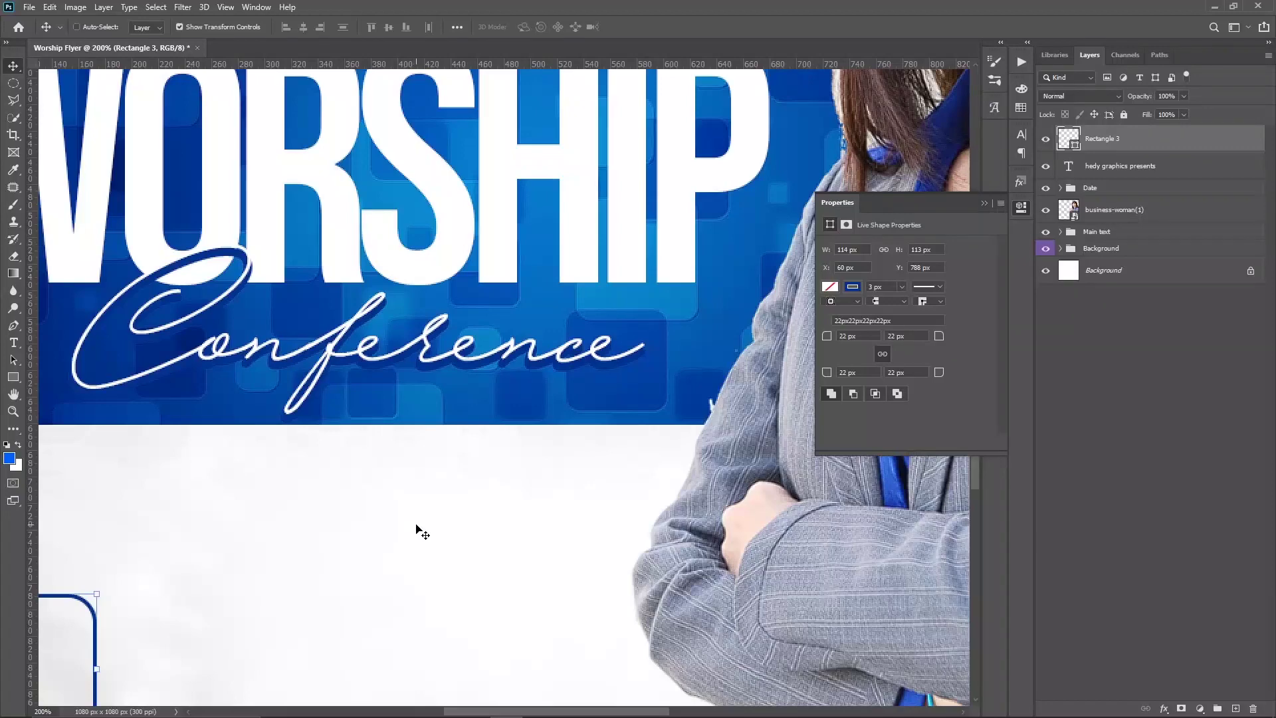
mouse_move(561, 486)
left_mouse_down()
mouse_move(668, 407)
mouse_move(669, 371)
left_mouse_up()
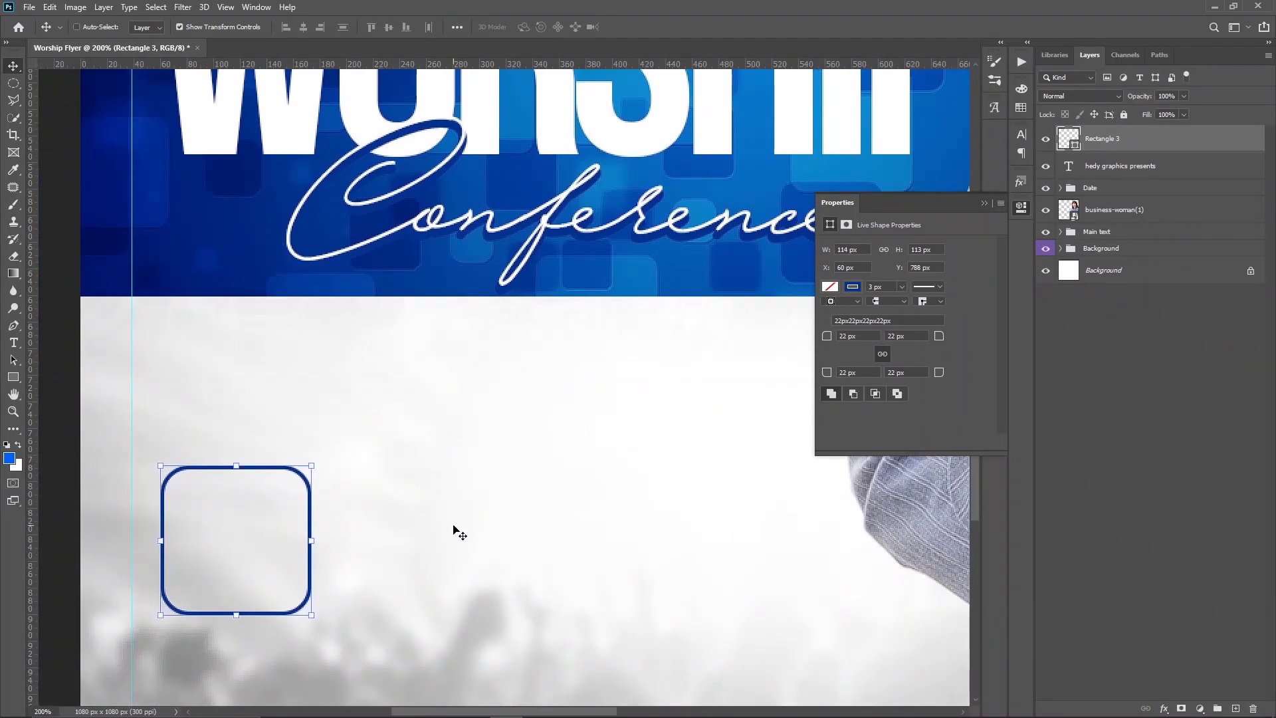
left_click_drag(457, 530, 463, 518)
scroll(502, 472, "down", 1)
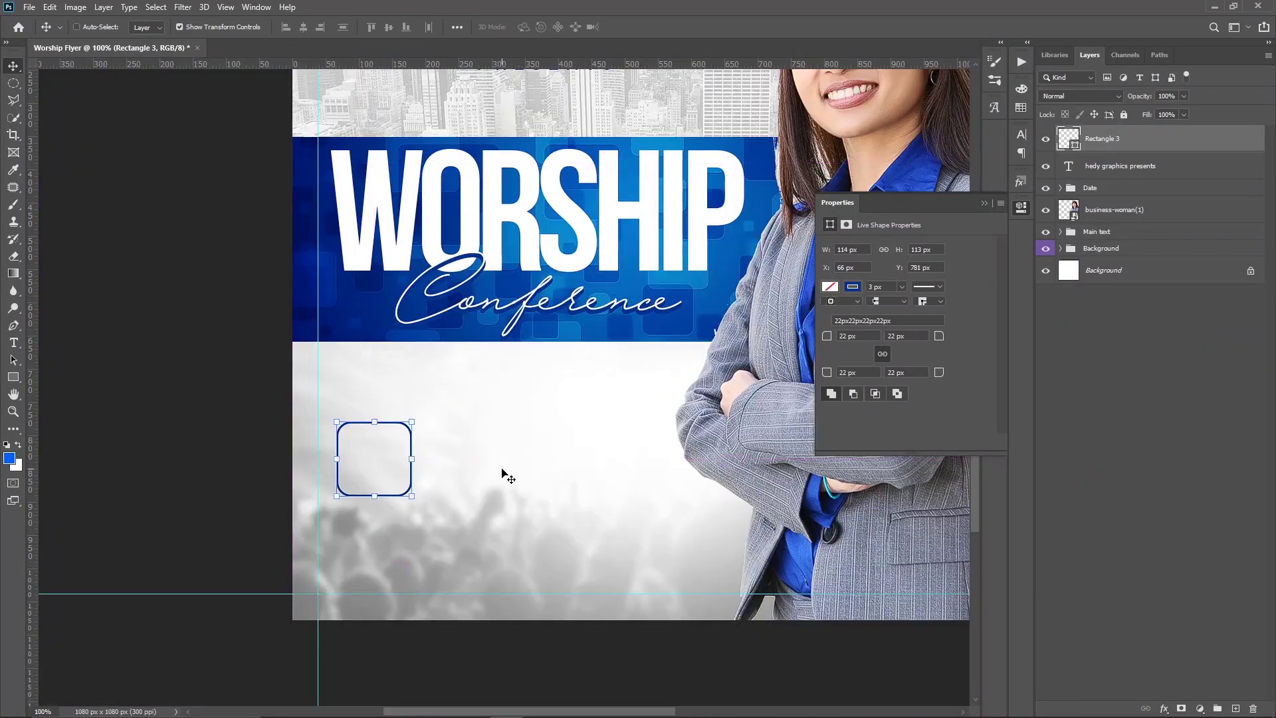
left_click(988, 204)
left_click(1097, 335)
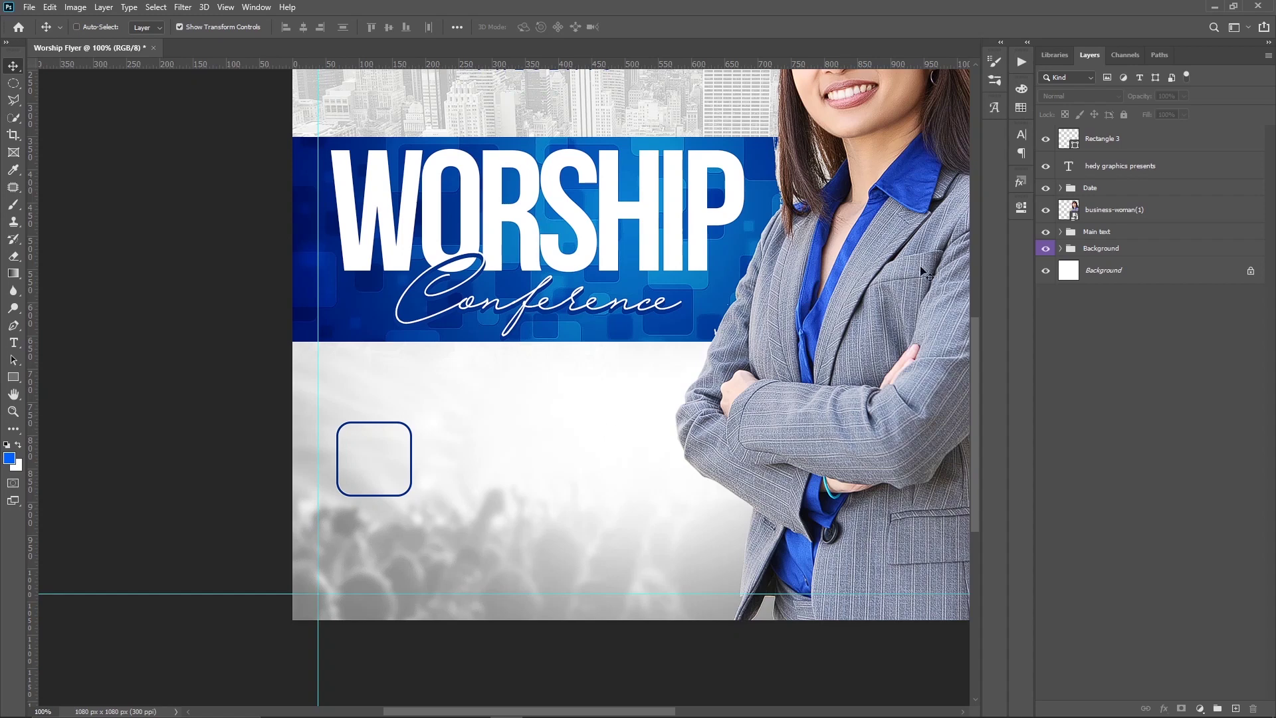
left_click(1168, 151)
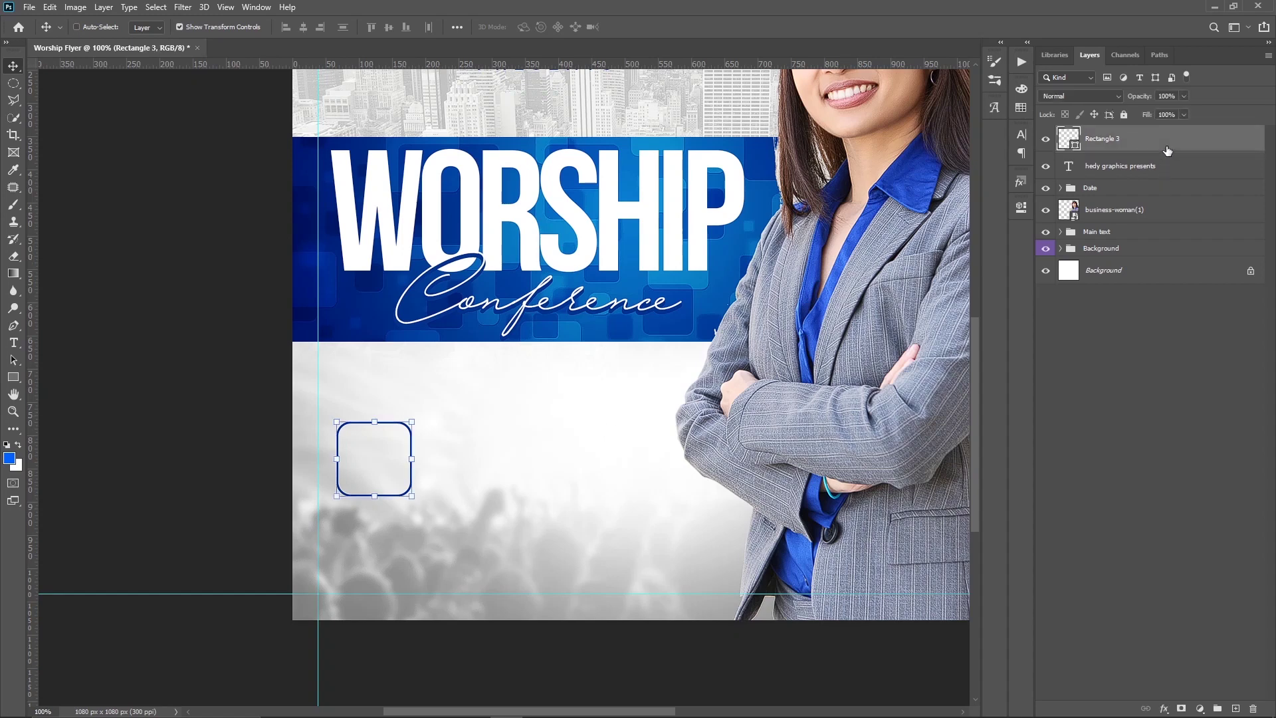
key("ctrl+j")
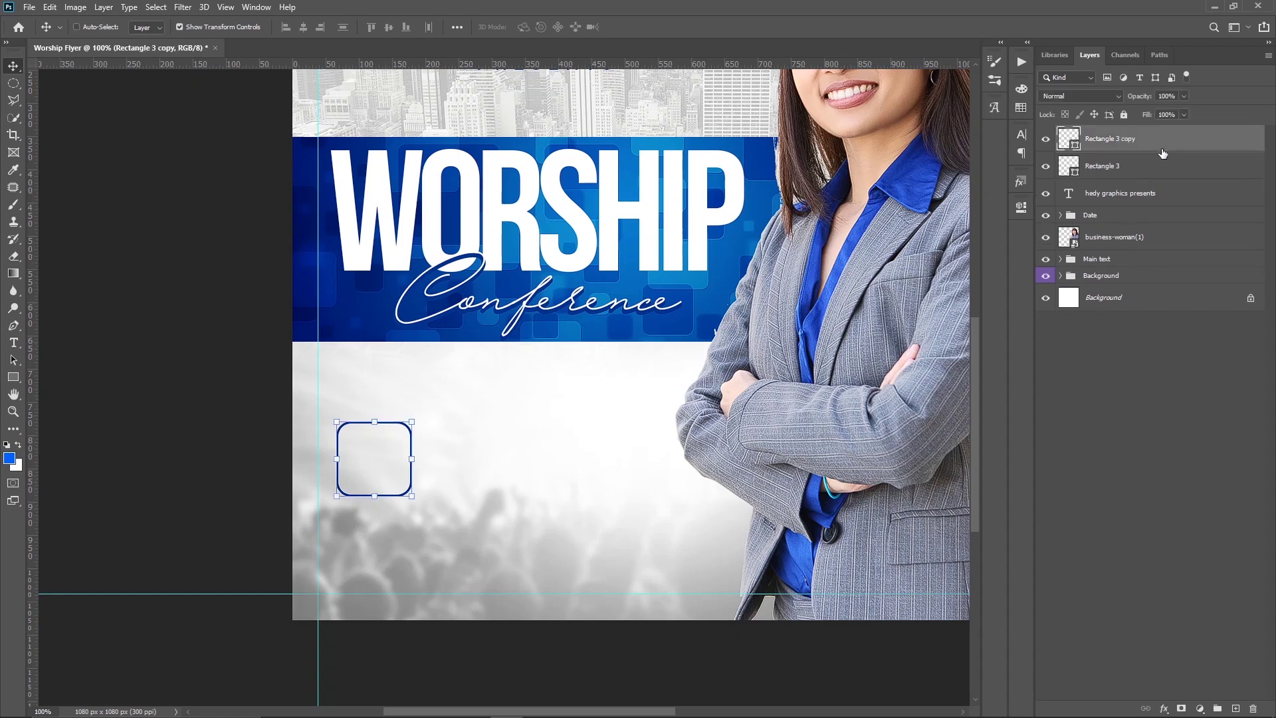
key("ctrl+plus")
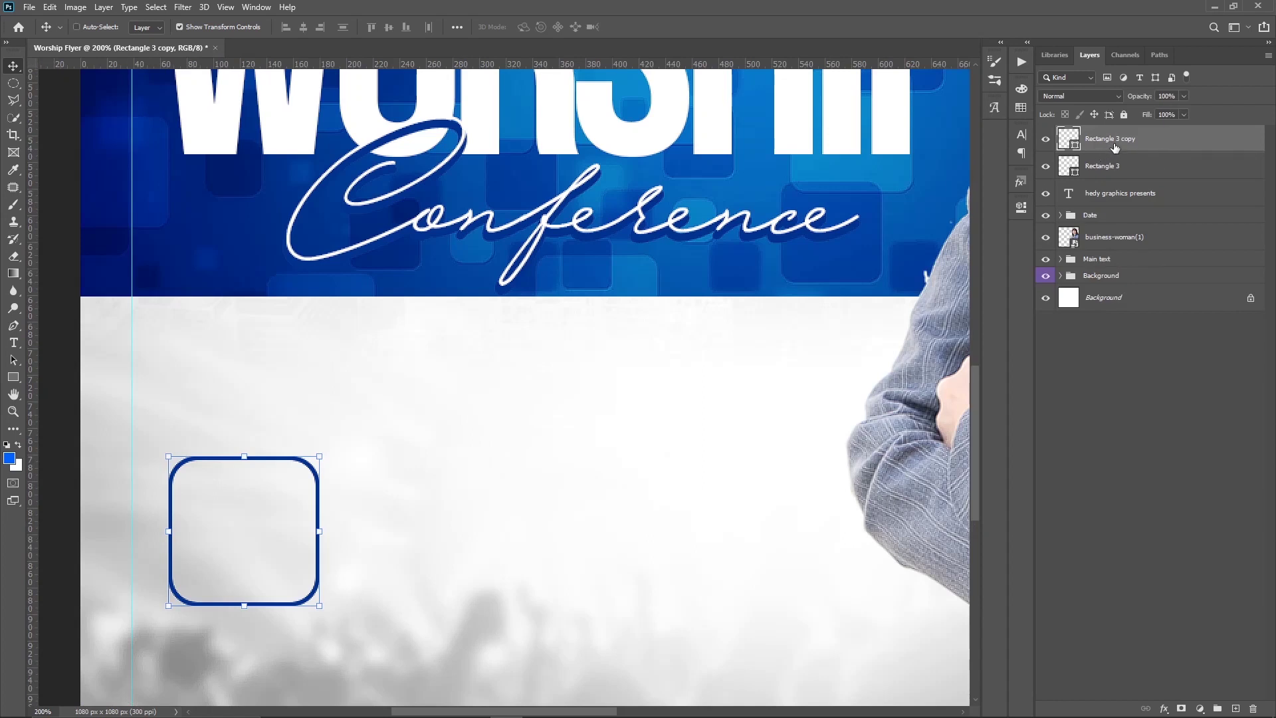
left_click_drag(1114, 148, 1108, 171)
left_click(1021, 207)
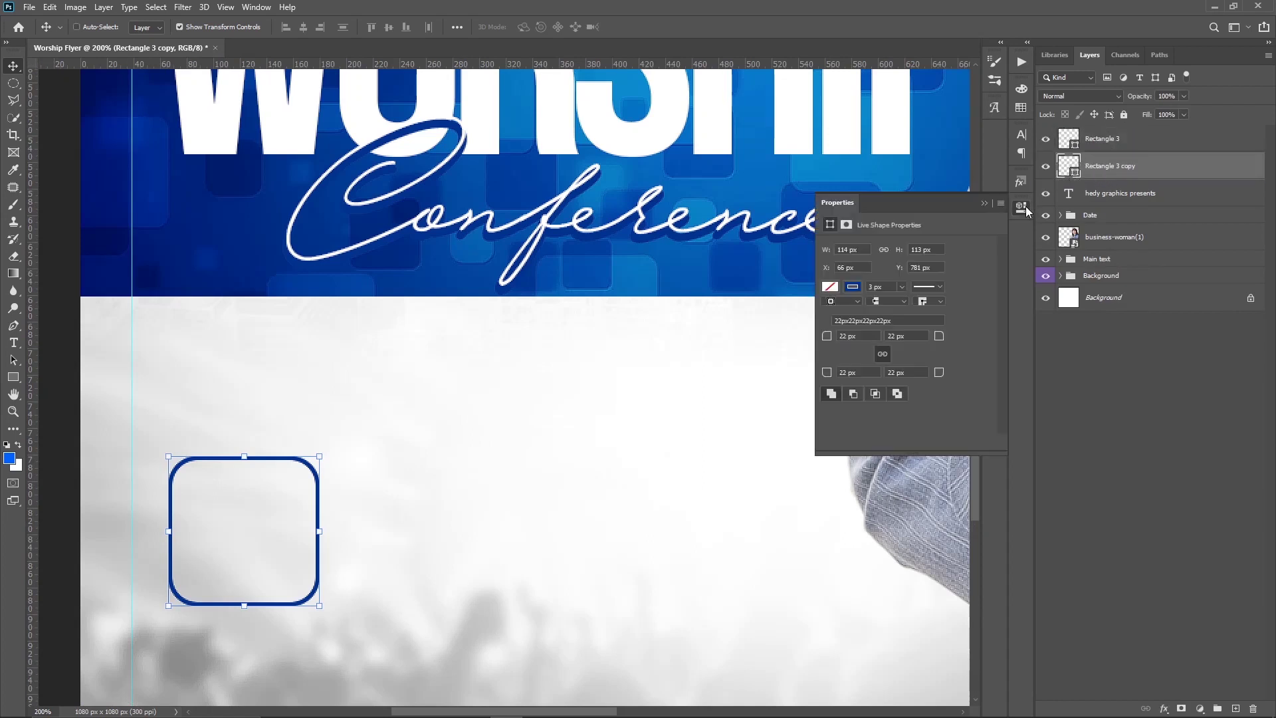
left_click(853, 288)
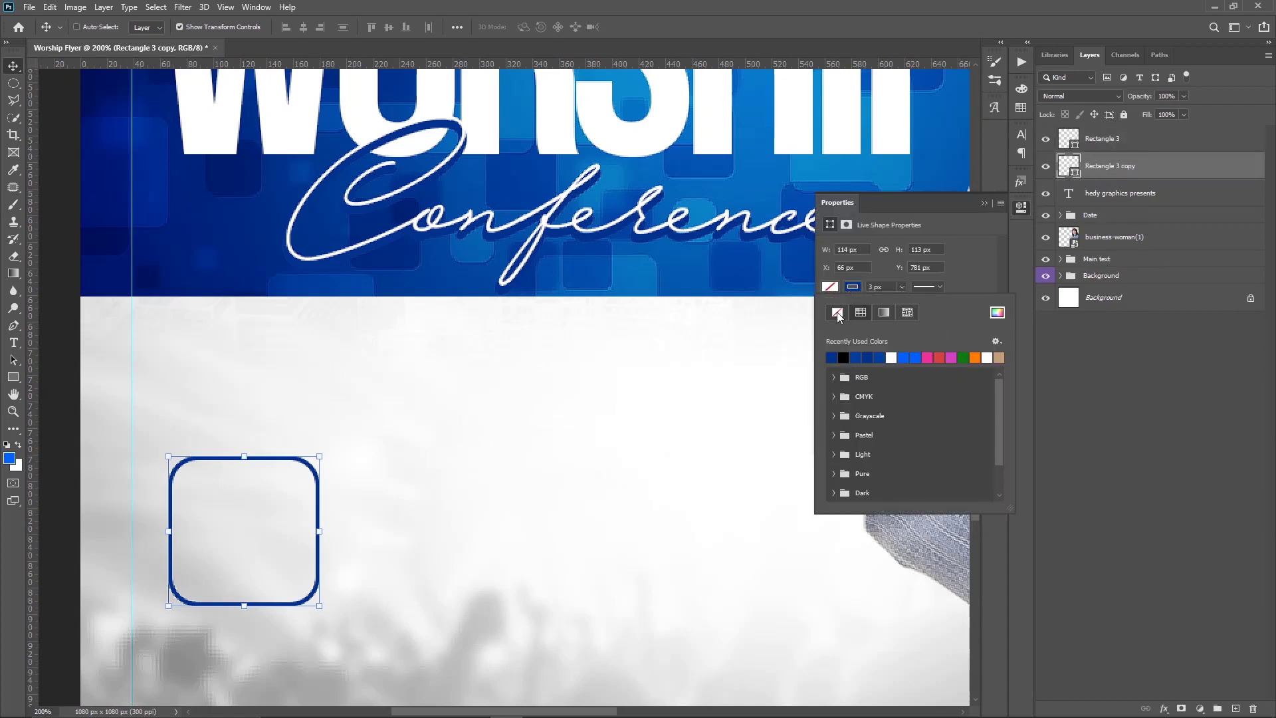
left_click(837, 314)
left_click(889, 357)
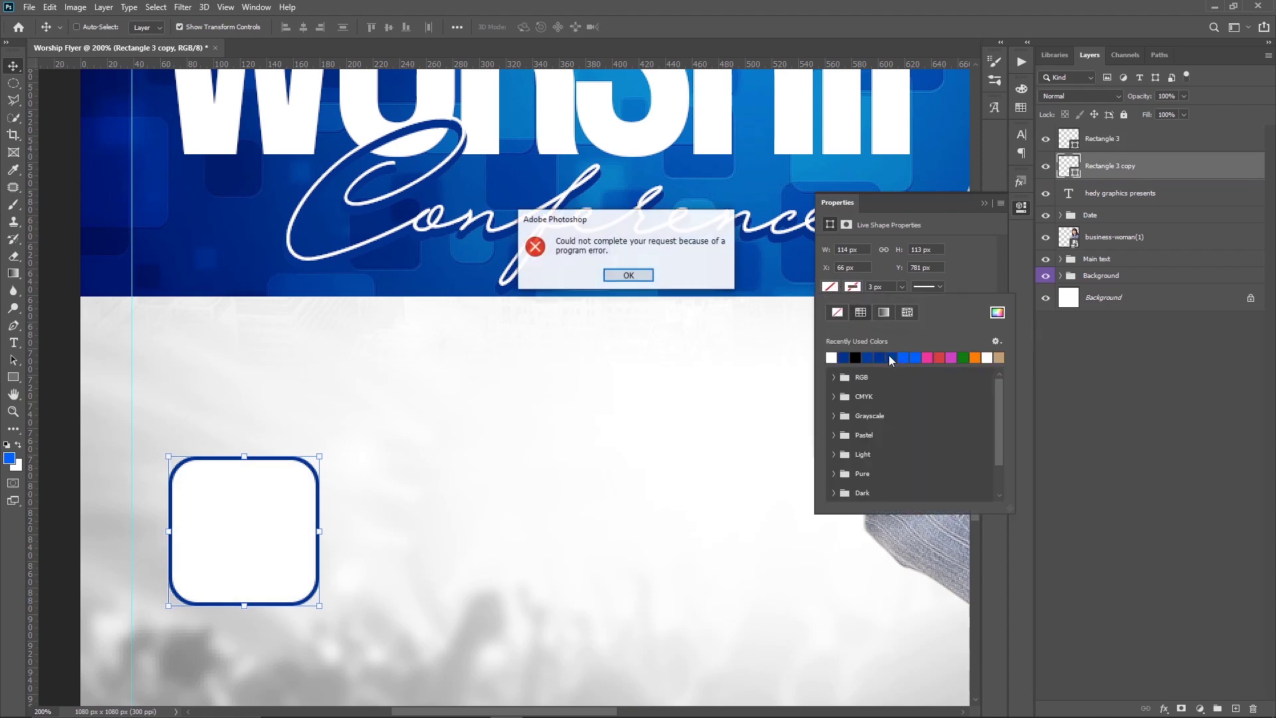
left_click(652, 275)
left_click(984, 202)
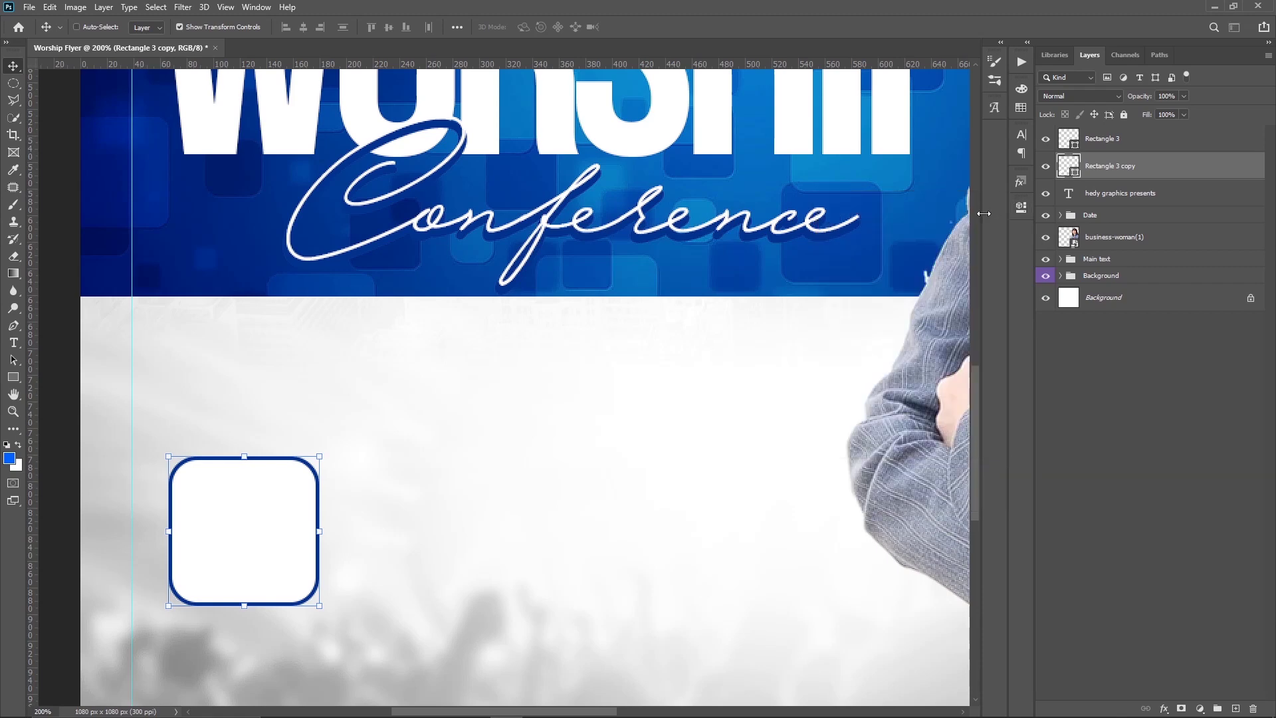
left_click(1111, 394)
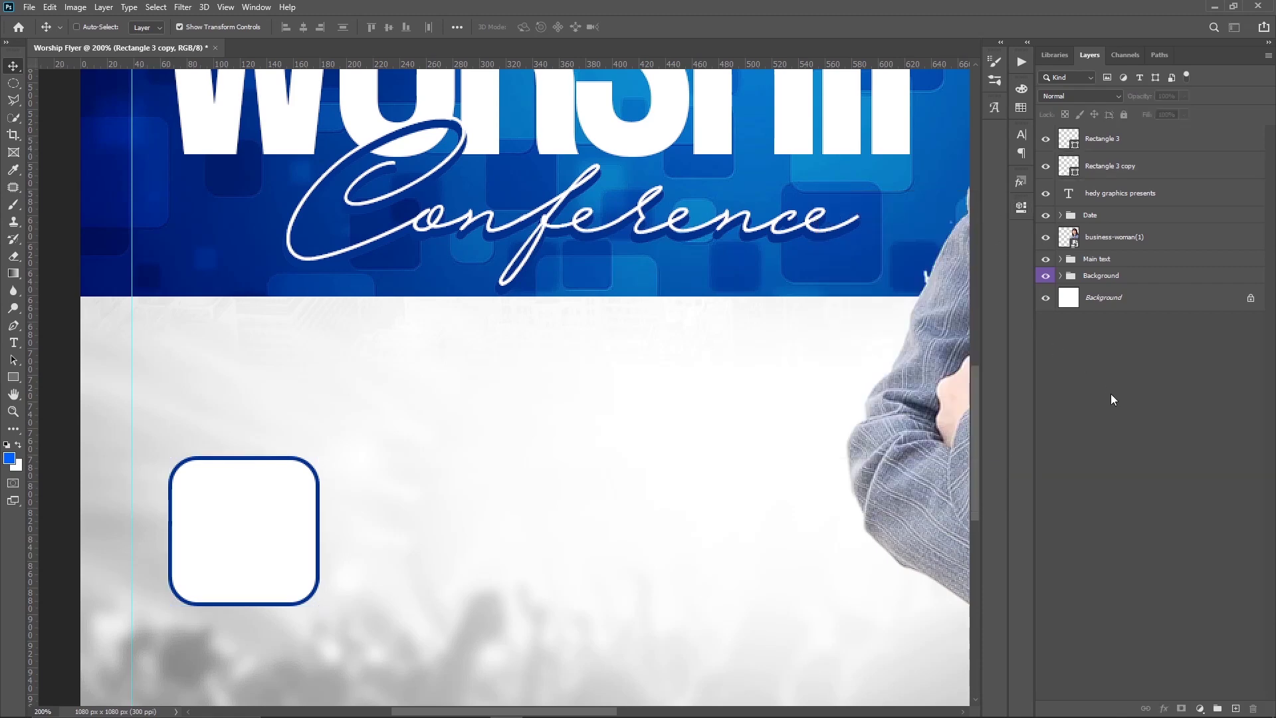
left_click(1112, 168)
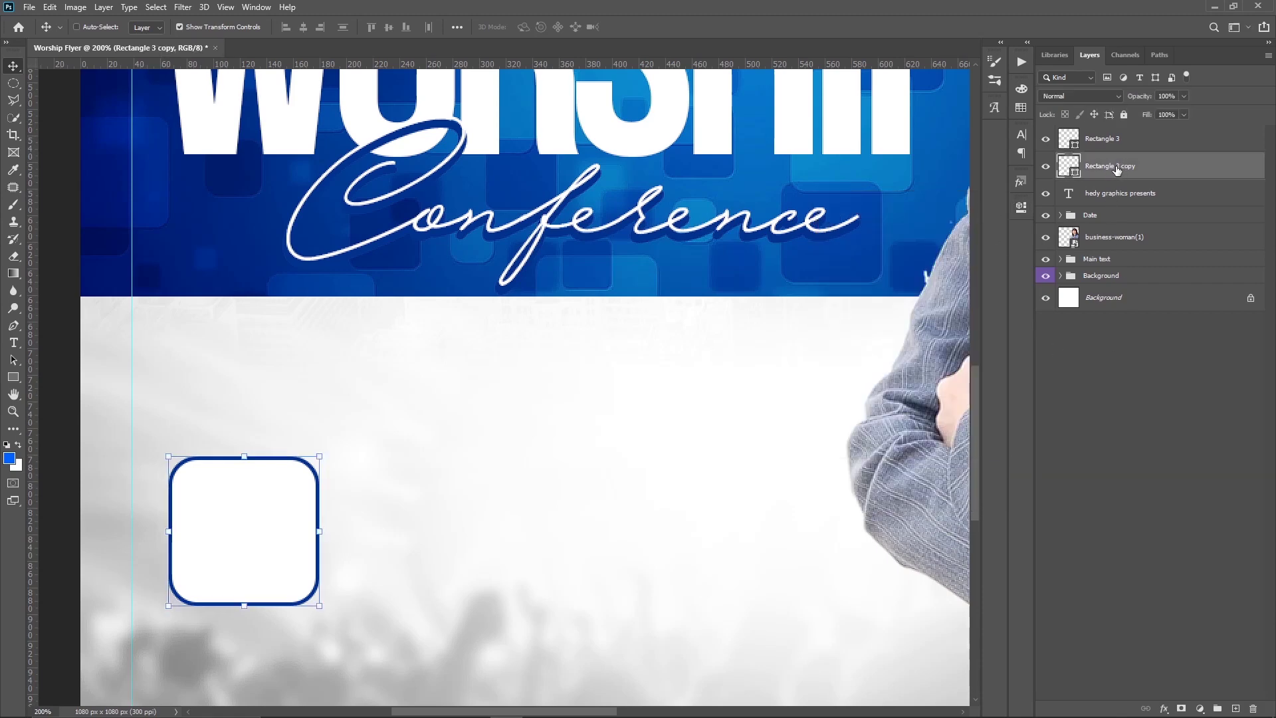
key("ctrl+1")
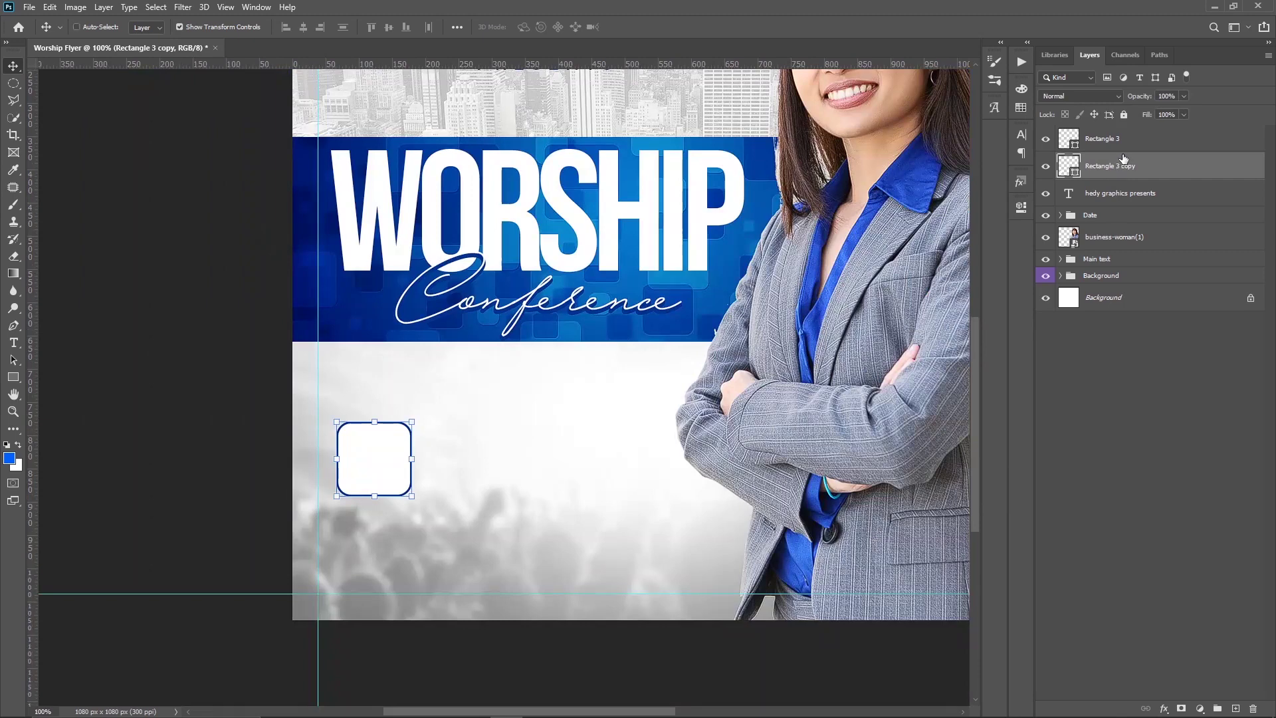
left_click(1132, 150)
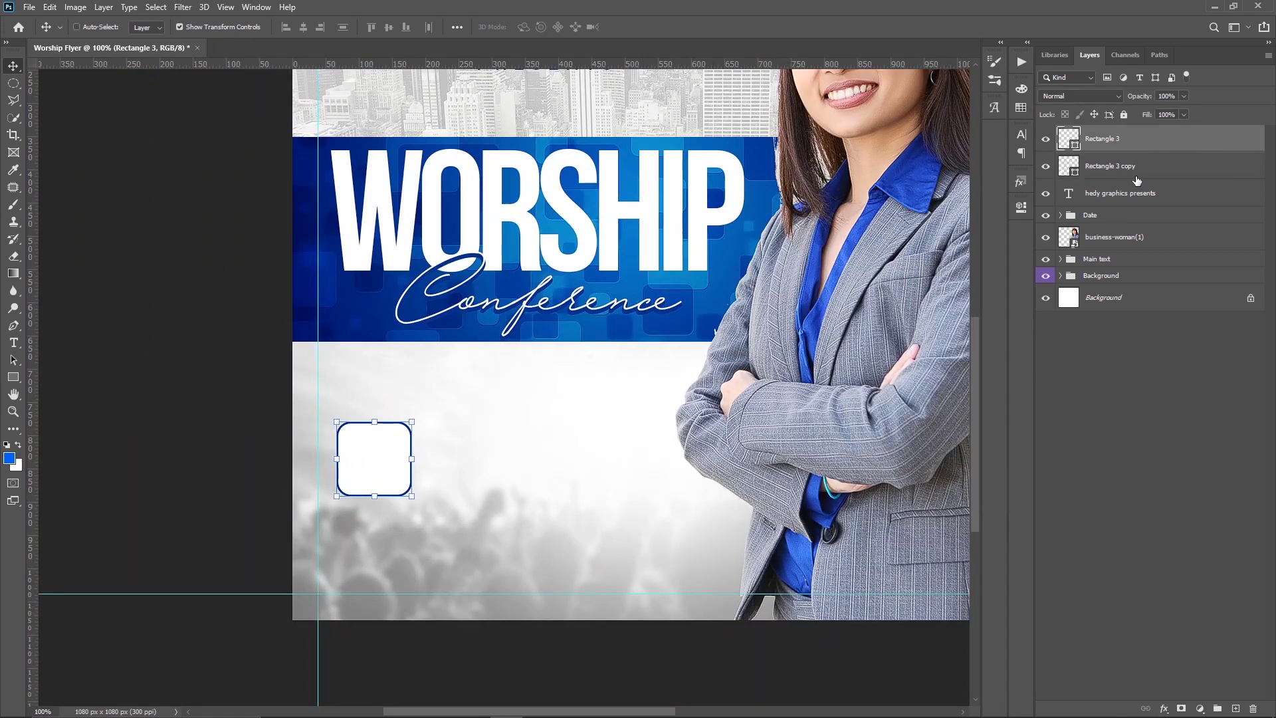
Type 'PASTOR' below the rounded frame.
key("t")
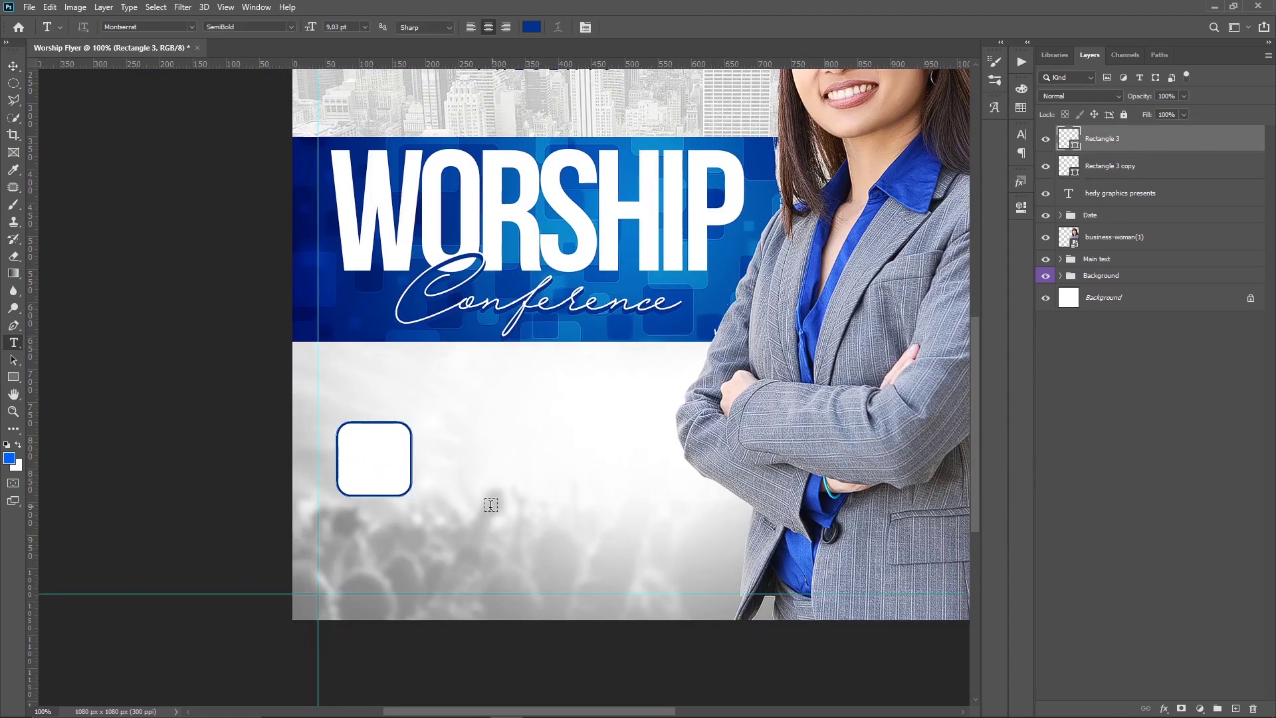
left_click(482, 525)
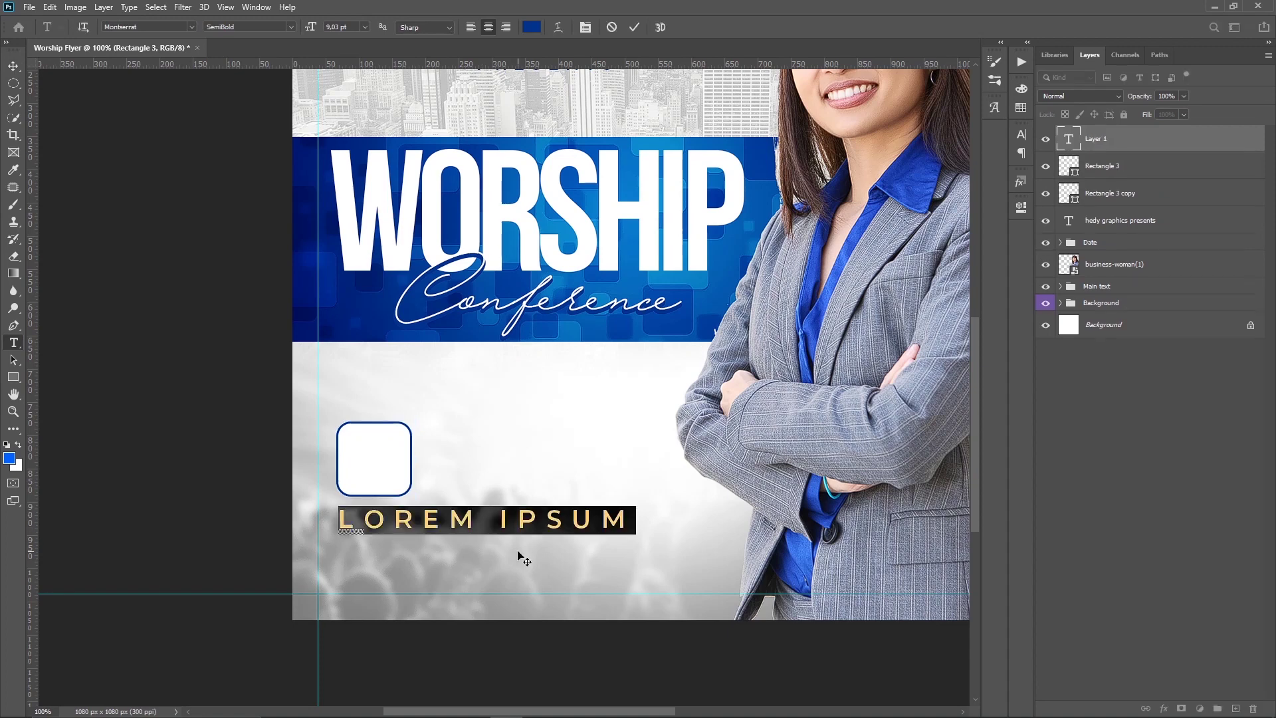
type("PAS")
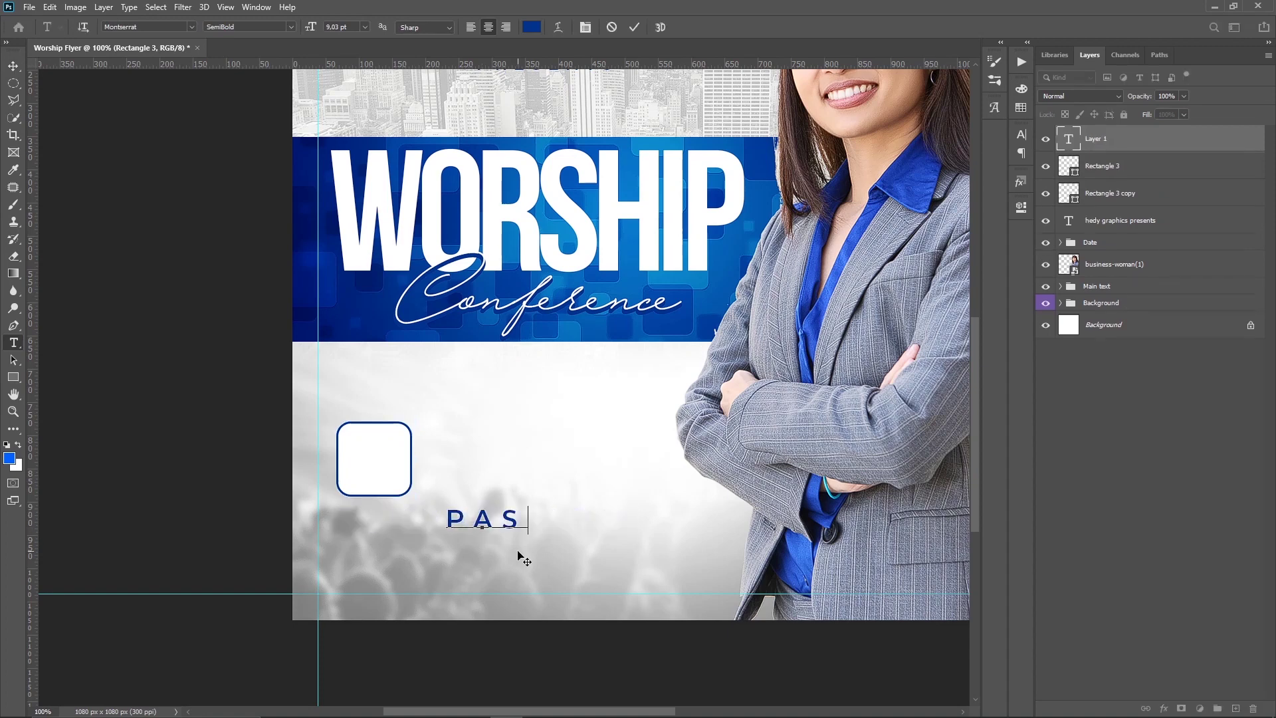
type("TO")
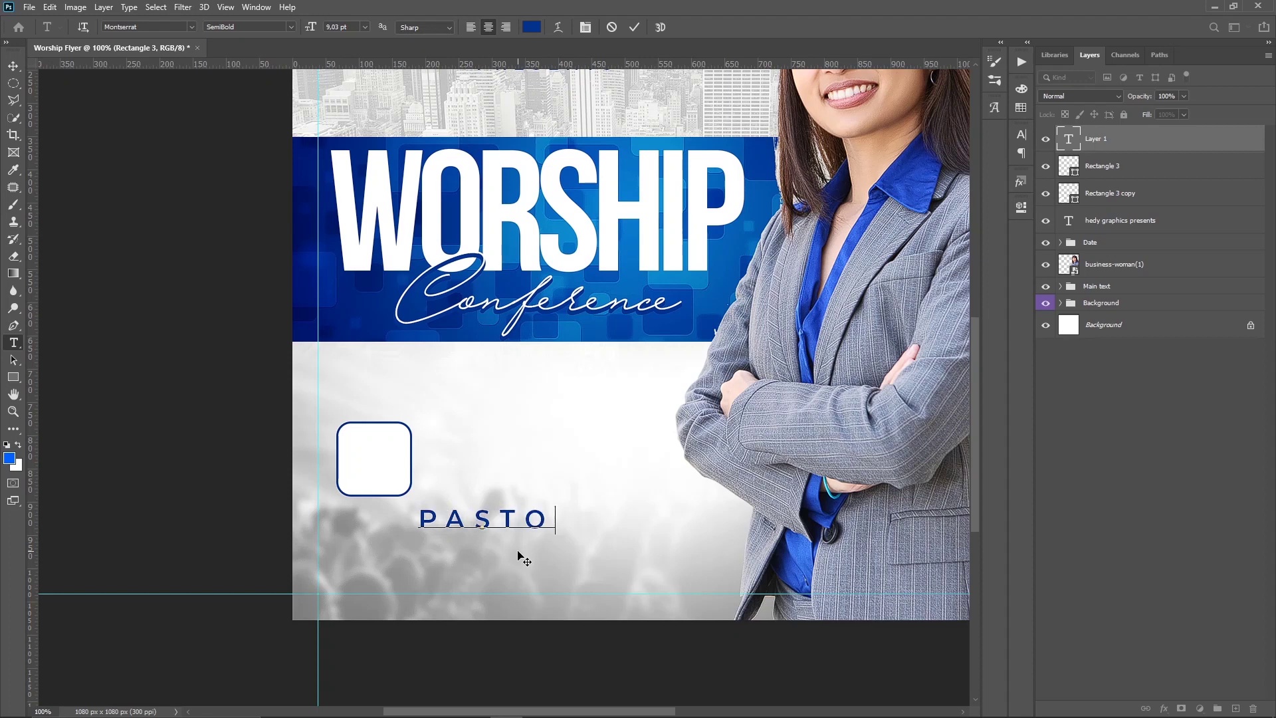
type("R")
key("ctrl+Return")
key("v")
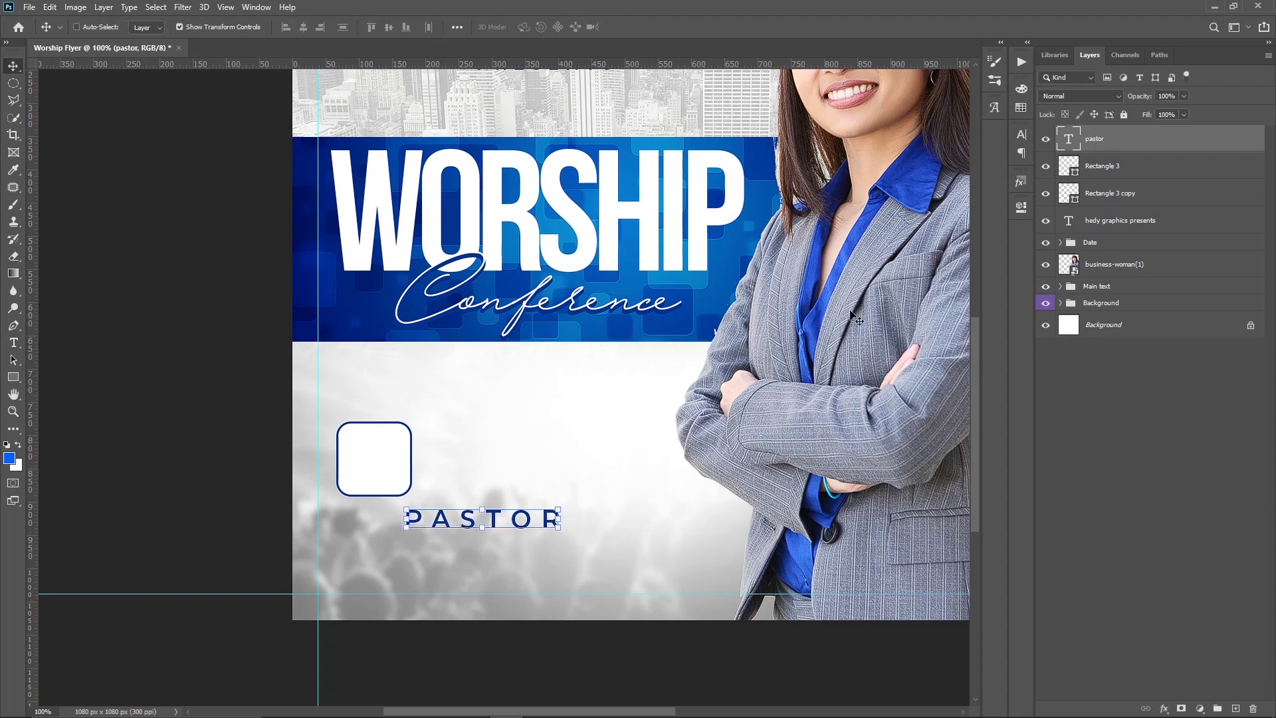
Set PASTOR to 0 tracking, Medium weight and 4 pt size.
left_click(1022, 135)
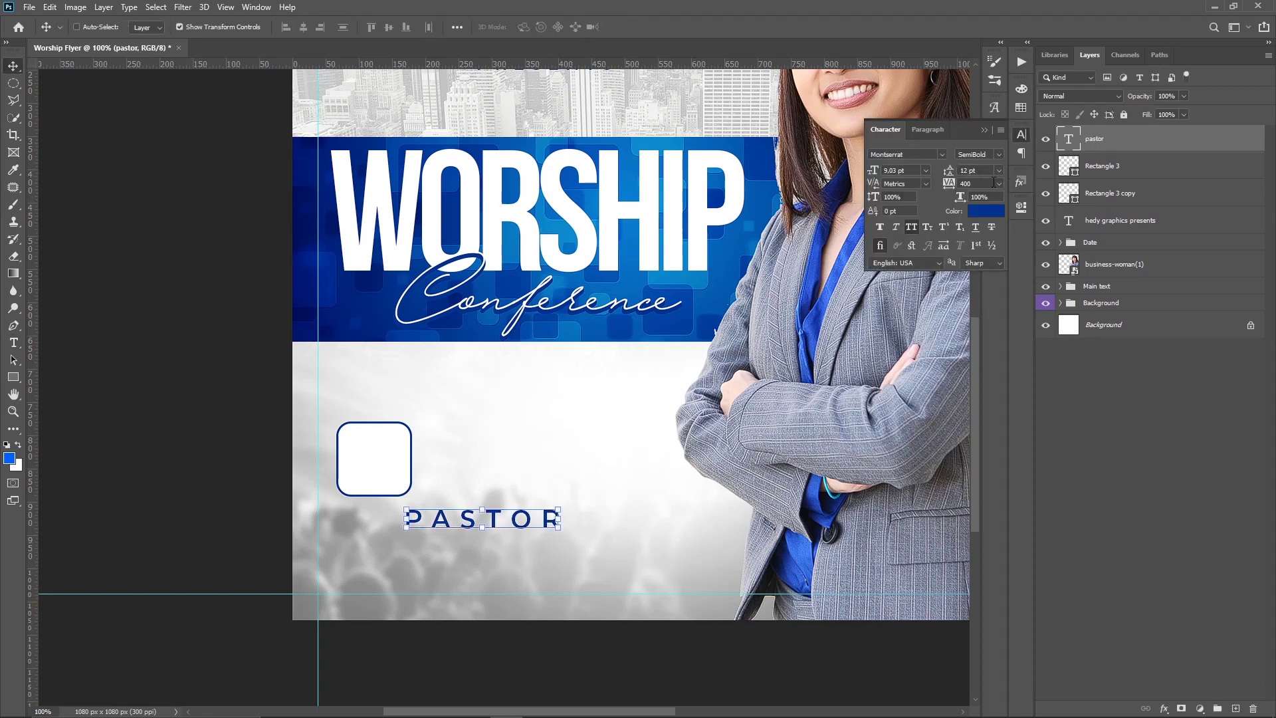
left_click(1000, 184)
left_click(984, 265)
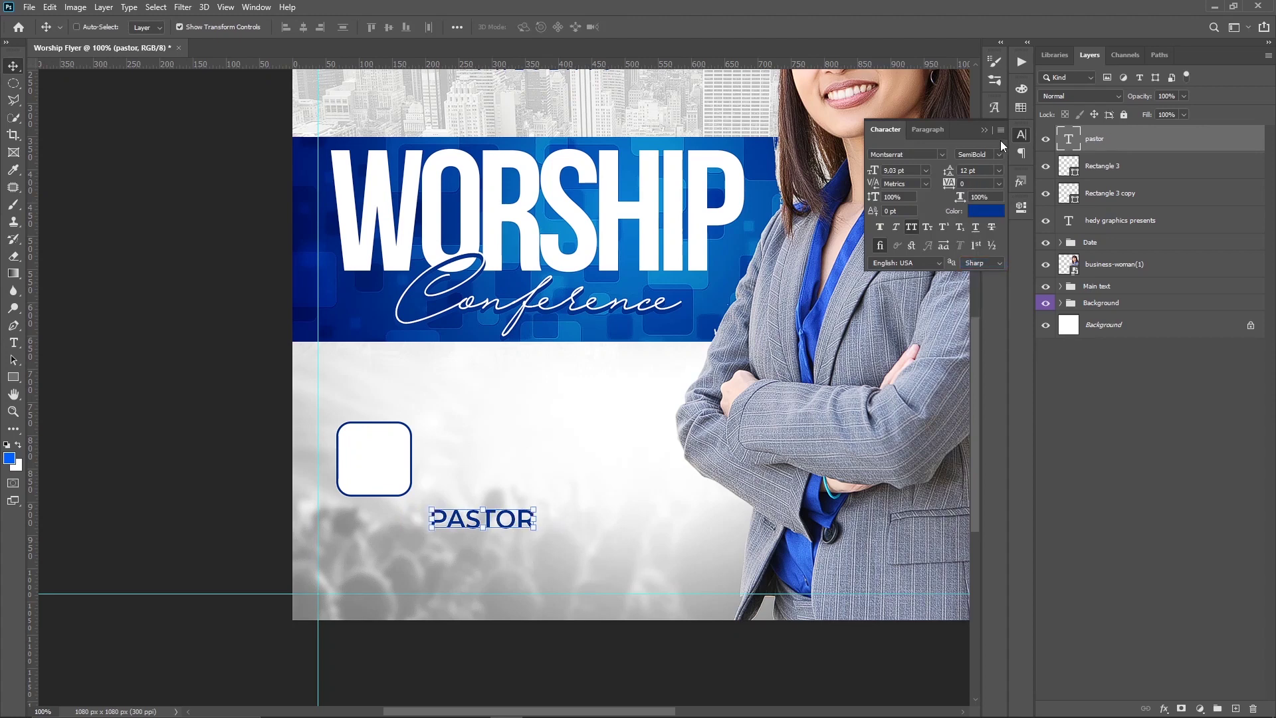
left_click(1000, 155)
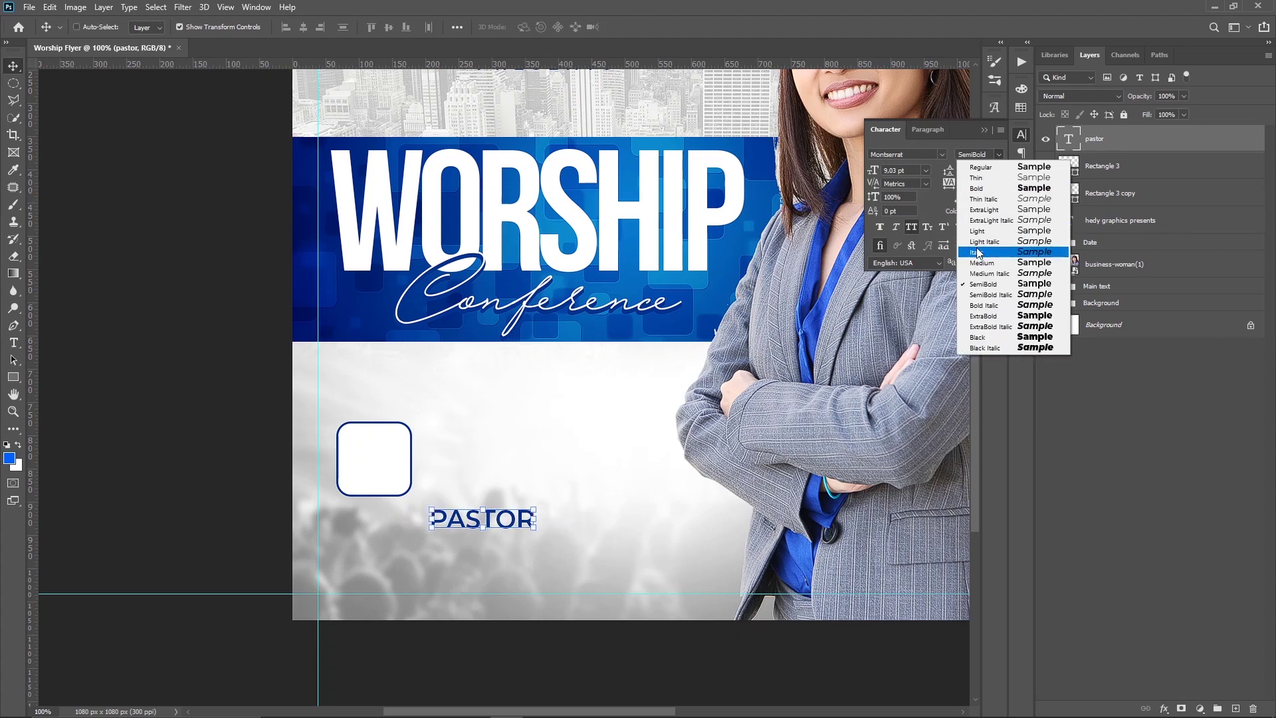
left_click(984, 263)
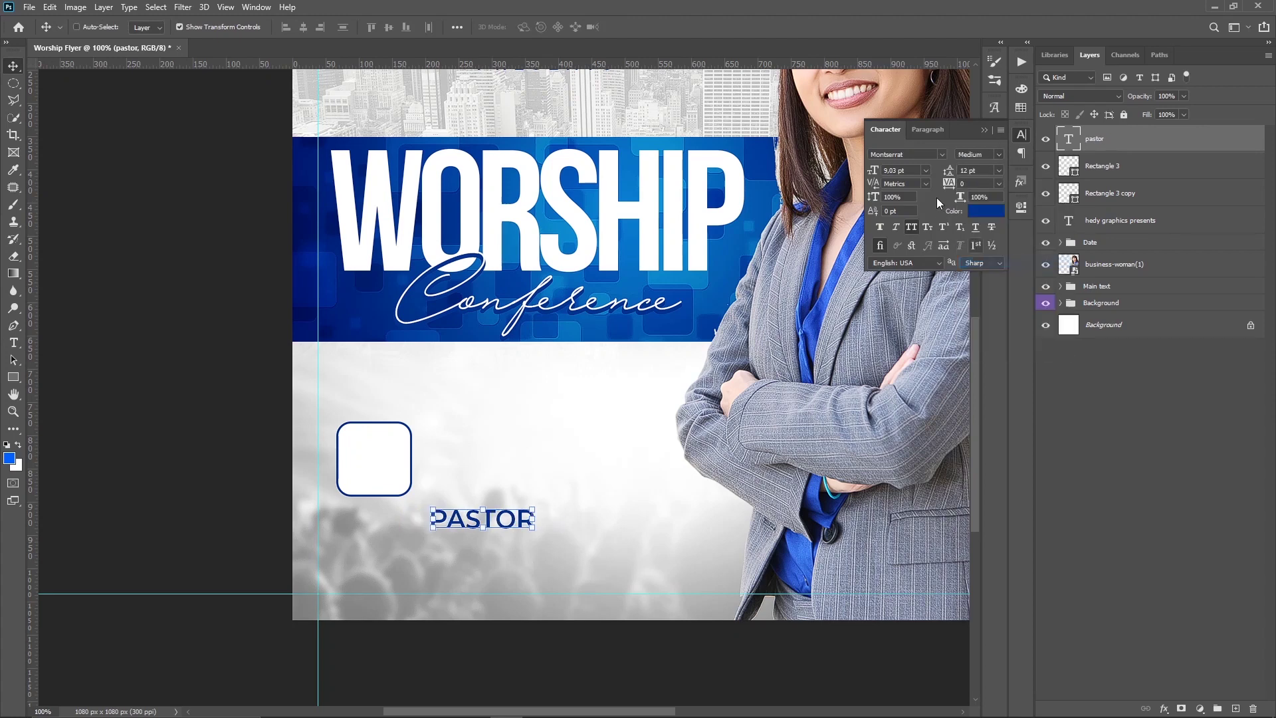
left_click(912, 171)
type("4")
key("Return")
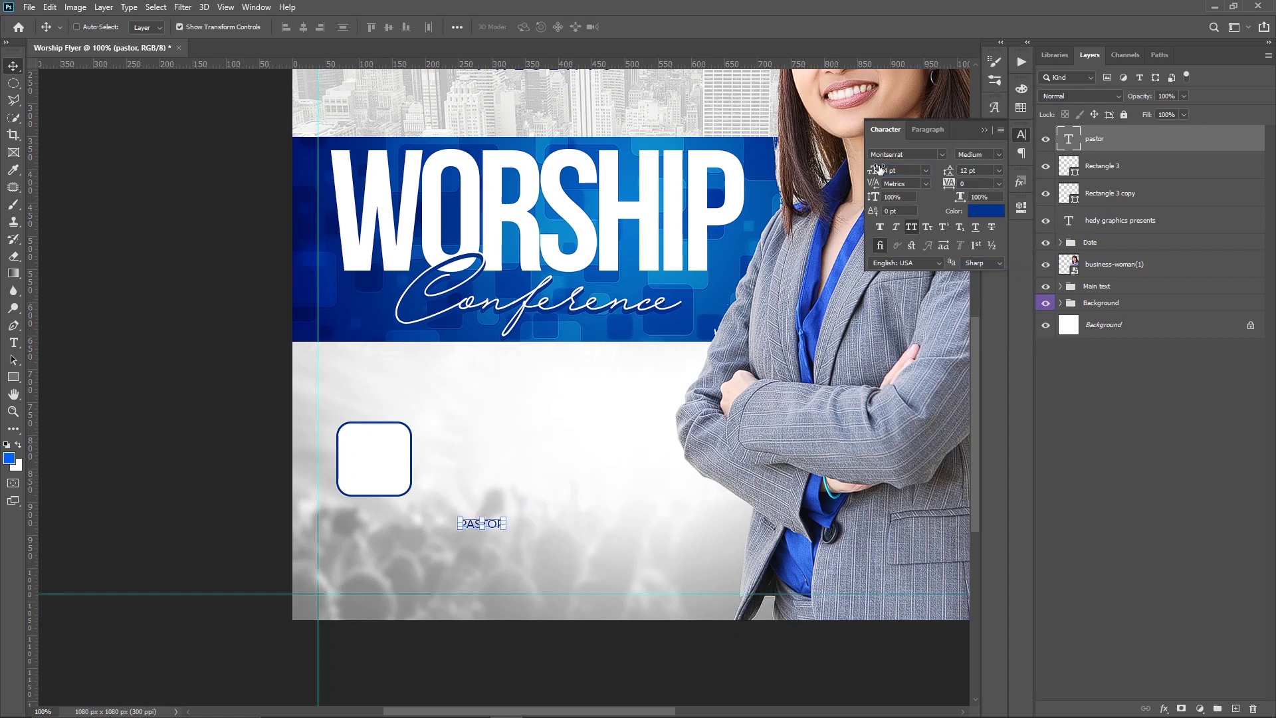
Centre PASTOR under the frame, enlarge it to about 132% and nudge it down.
left_click_drag(626, 545, 520, 530)
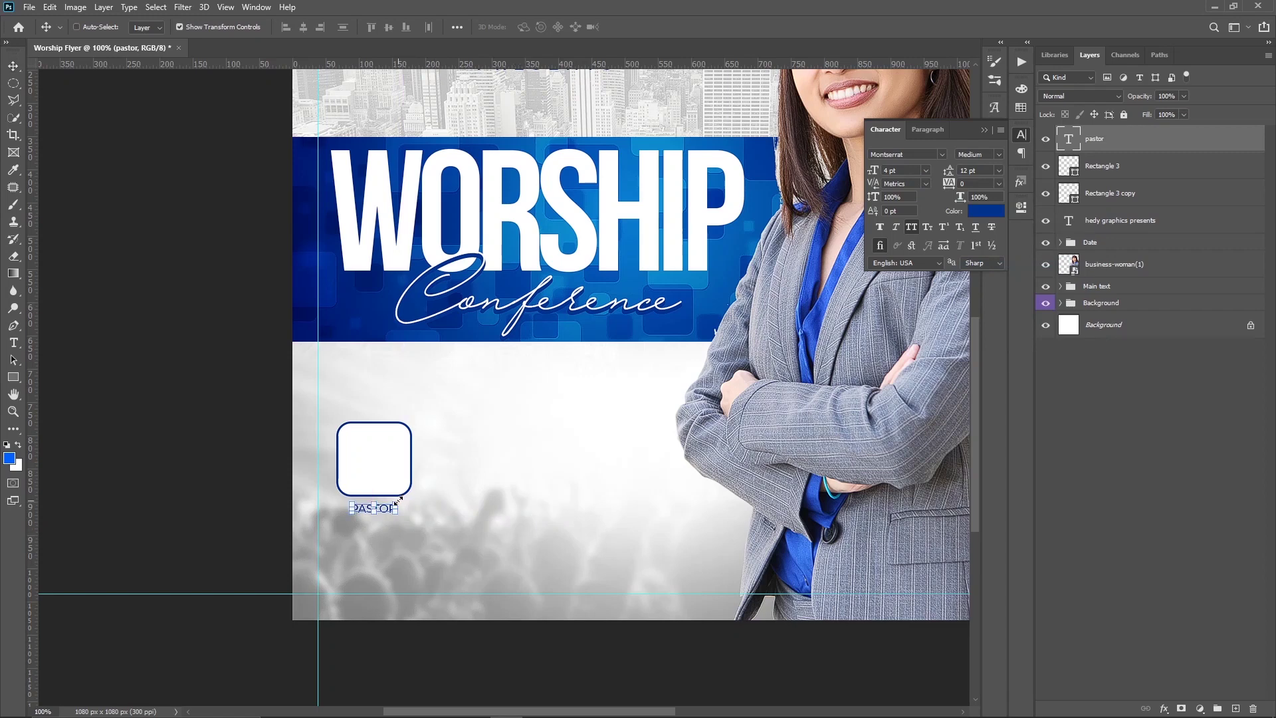
left_click(399, 499)
left_click_drag(399, 499, 404, 498)
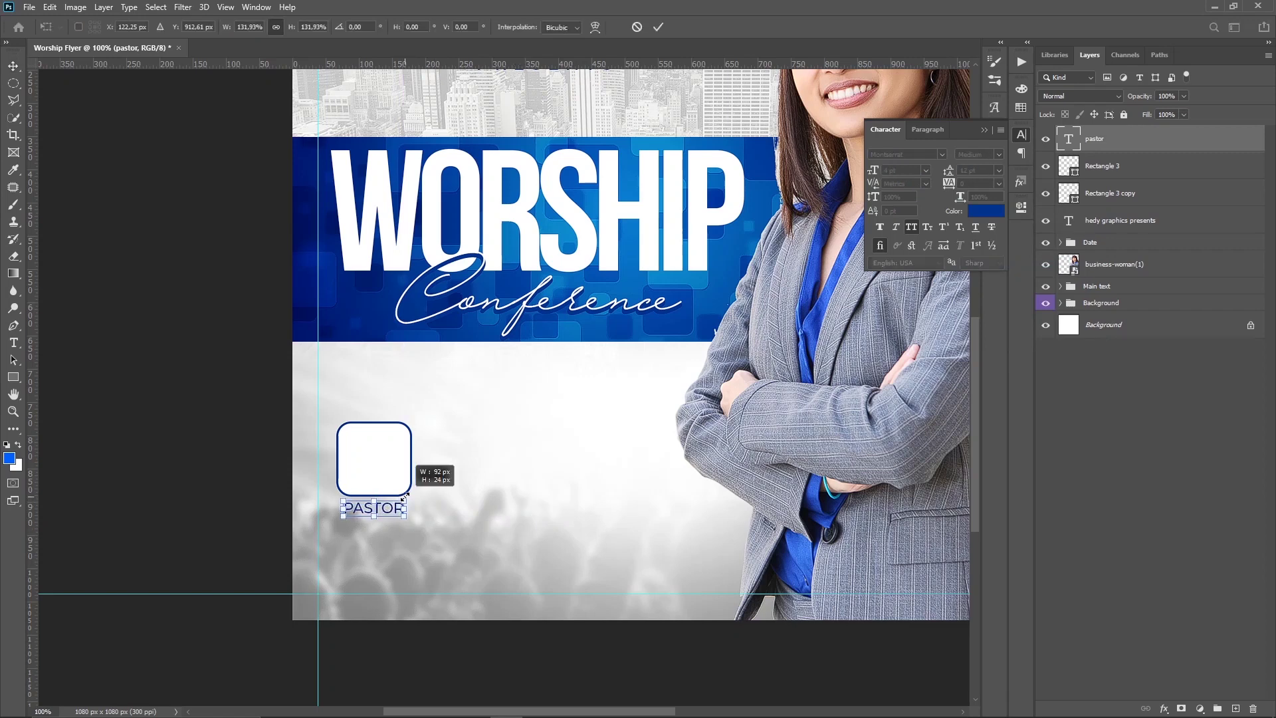
key("Return")
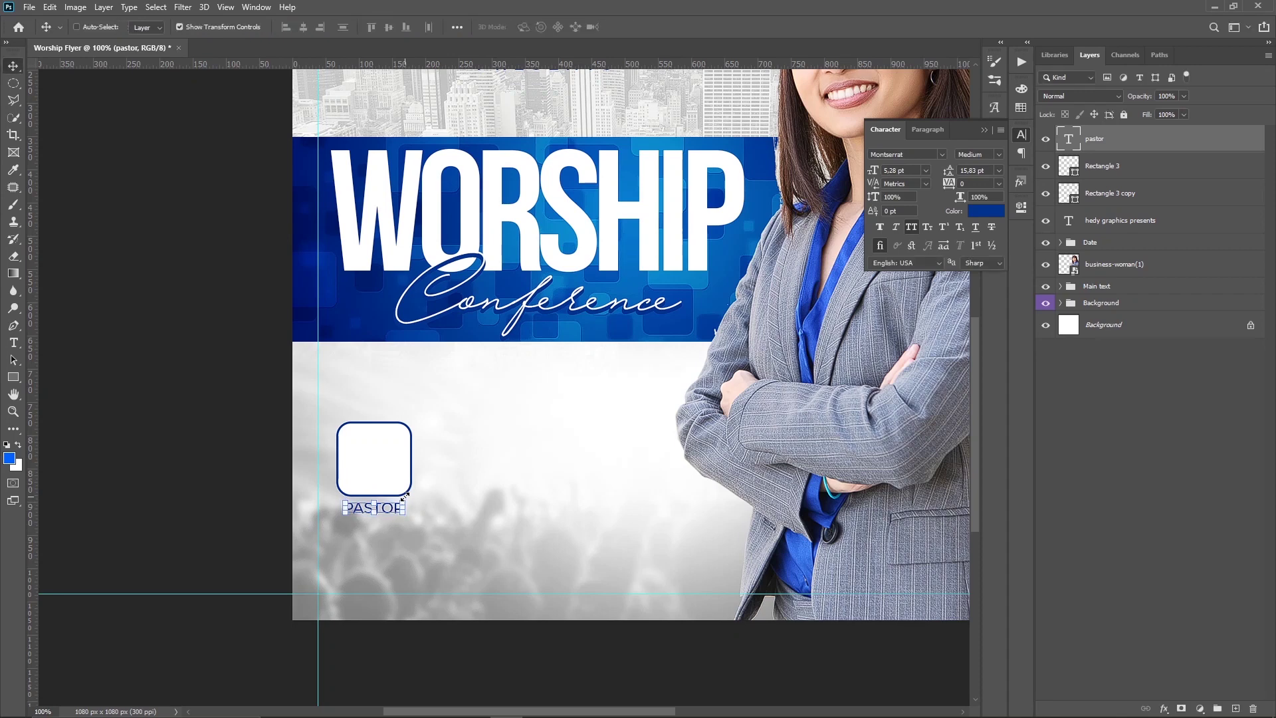
key("Down")
key("Down")
Switch PASTOR to SemiBold and select it together with both rectangle layers.
left_click(1000, 154)
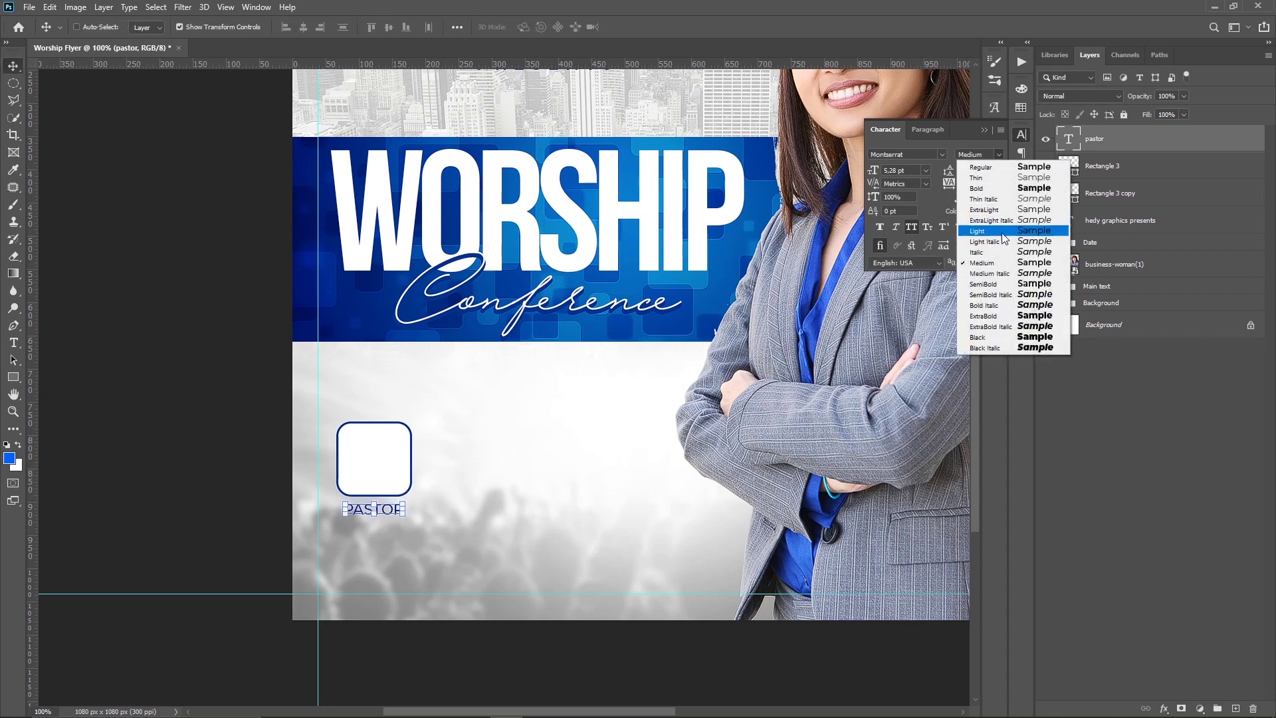
left_click(1008, 284)
left_click(1143, 398)
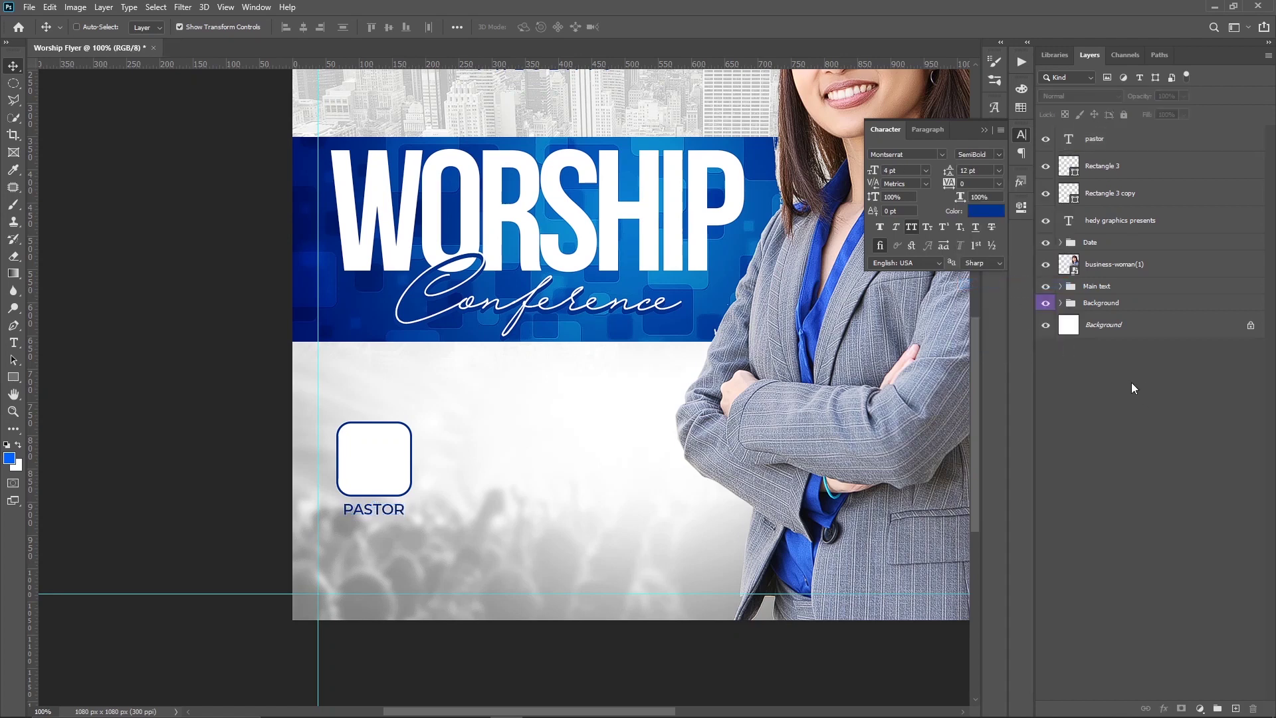
left_click(1120, 197)
left_click(1139, 144, "shift")
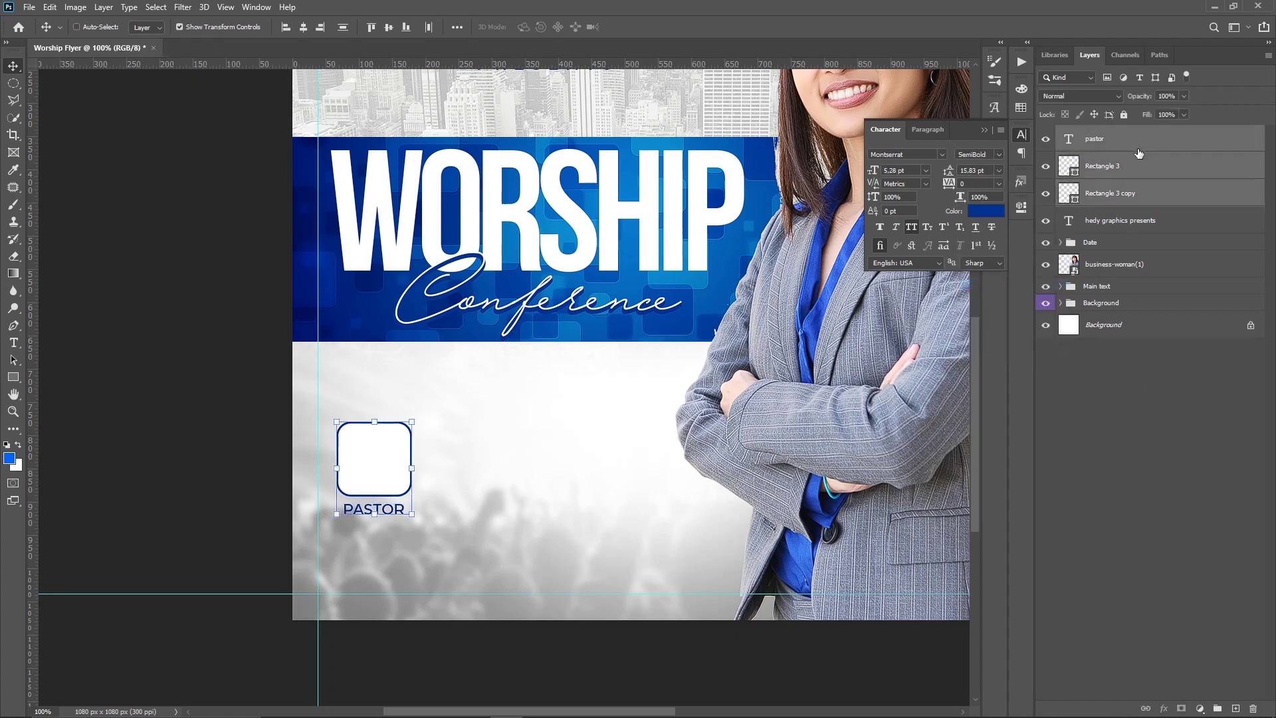
Group the frame and PASTOR caption layers into a group named Photo.
key("ctrl+g")
double_click(1097, 134)
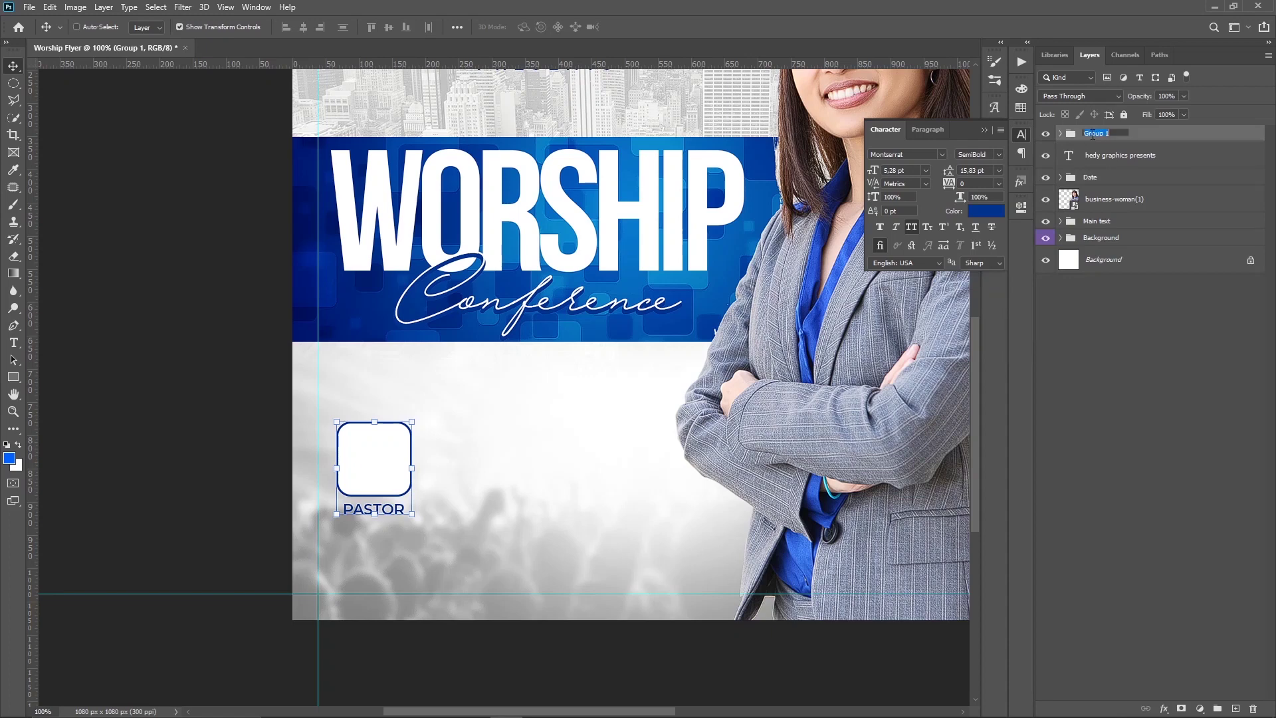
type("Photo")
key("Return")
Duplicate the Photo group and place the copy to the right of the first frame.
key("ctrl+j")
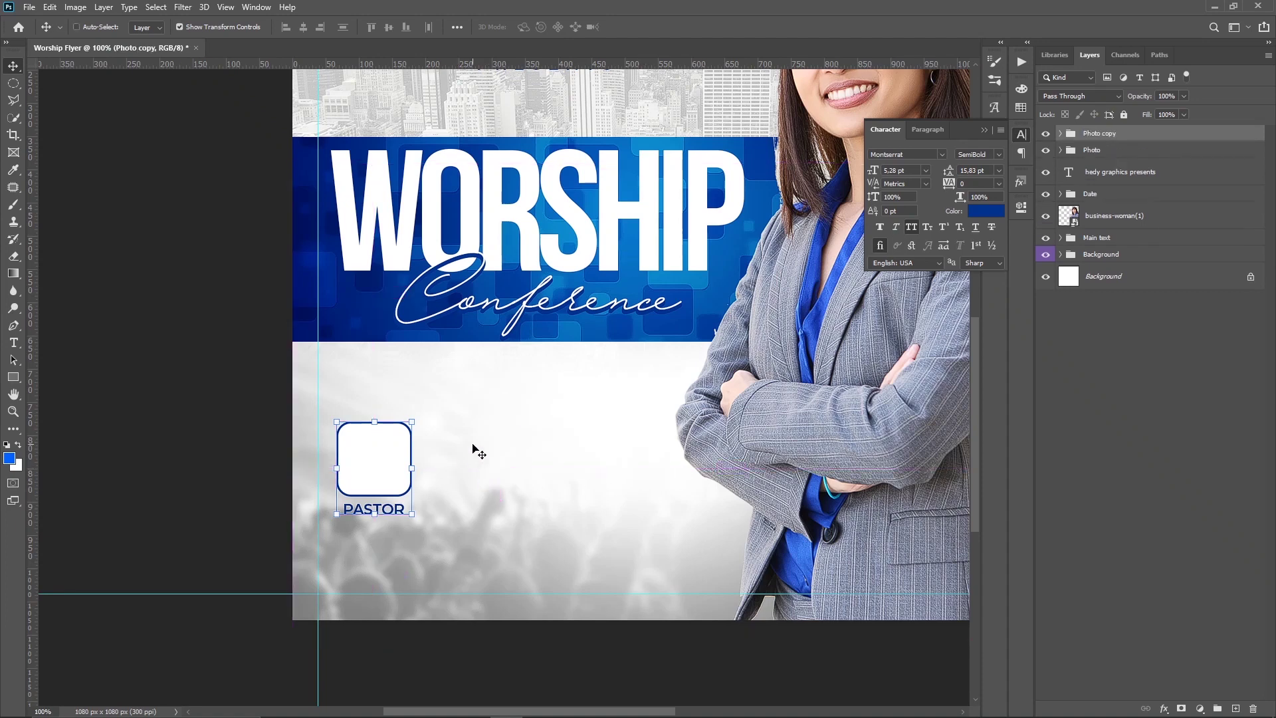
left_click_drag(385, 452, 507, 454)
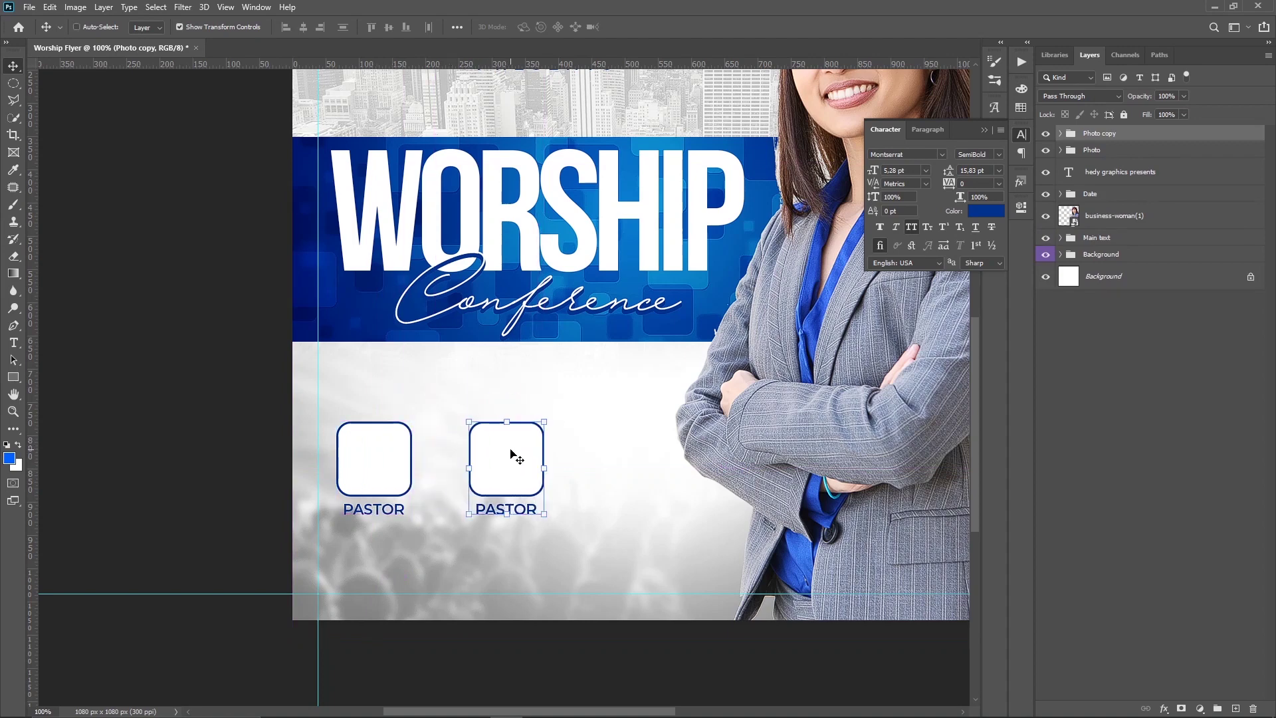
mouse_move(508, 455)
left_mouse_down()
mouse_move(497, 454)
mouse_move(625, 467)
left_mouse_up()
left_click(1091, 426)
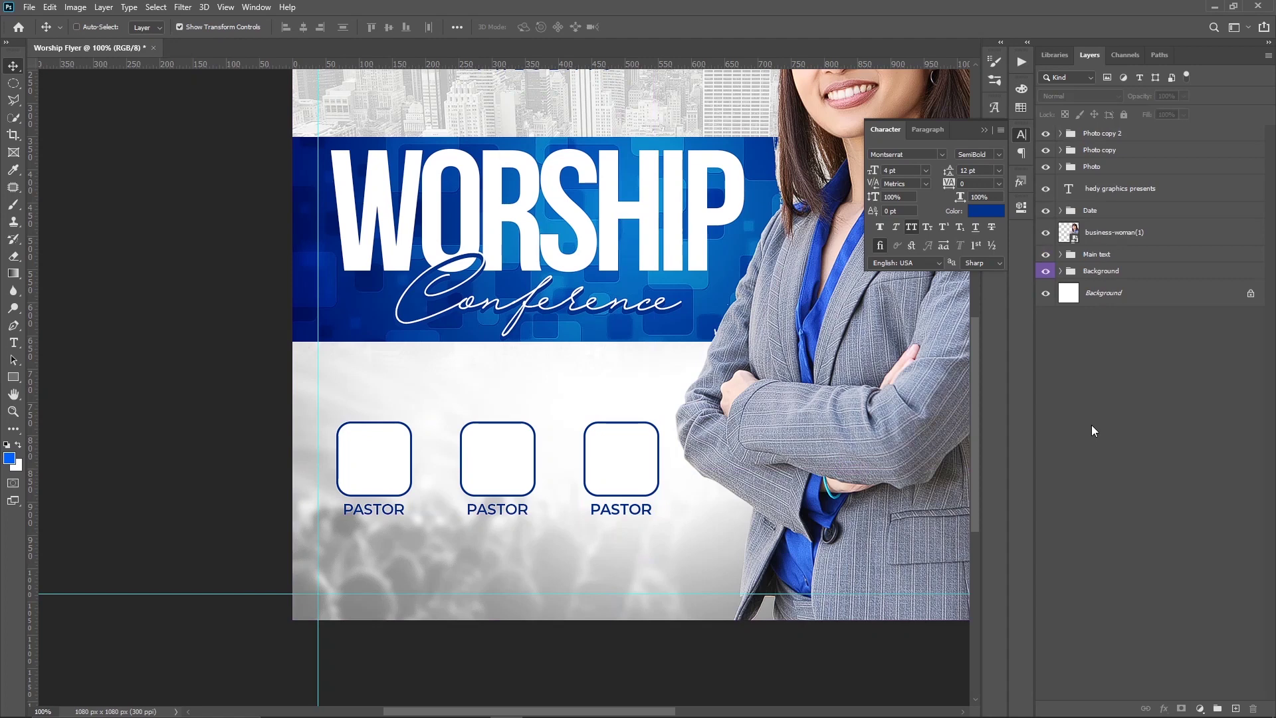
Rename the copied groups to Photo2 and Photo3.
left_click(1102, 152)
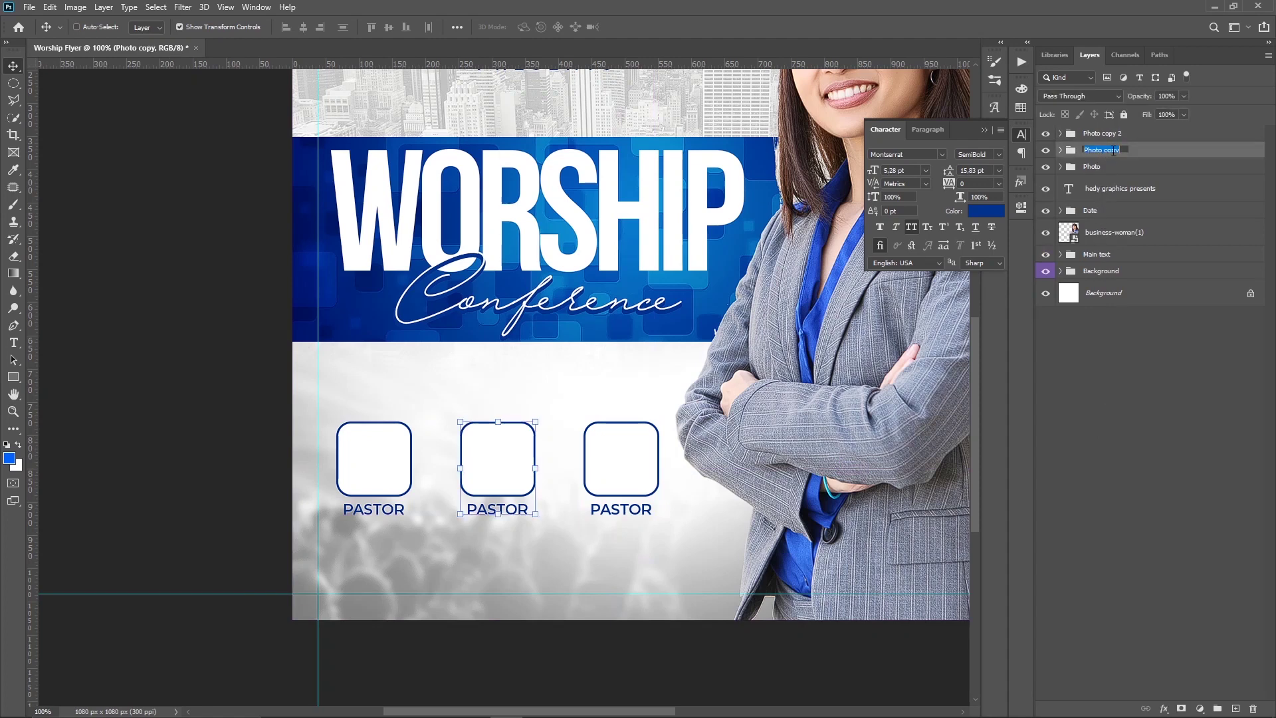
double_click(1107, 151)
left_click_drag(1103, 150, 1130, 150)
type("2")
key("Return")
double_click(1105, 133)
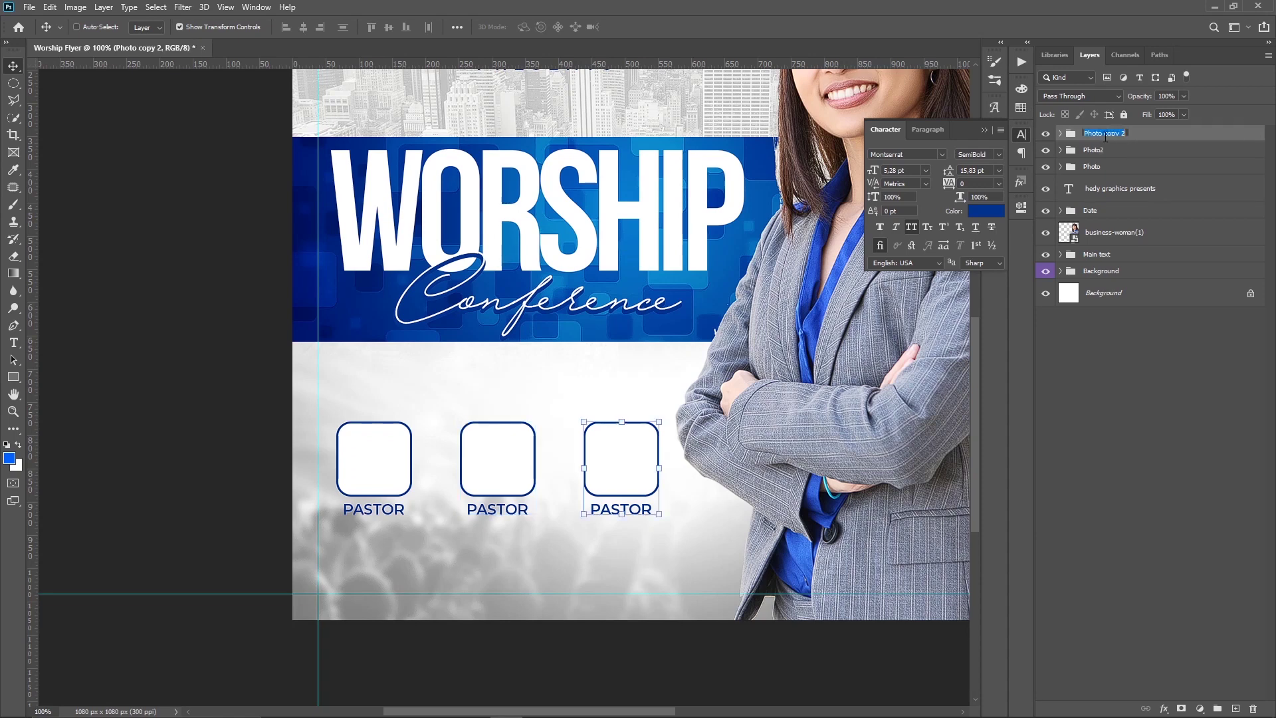
left_click_drag(1103, 133, 1128, 133)
type("3")
key("Return")
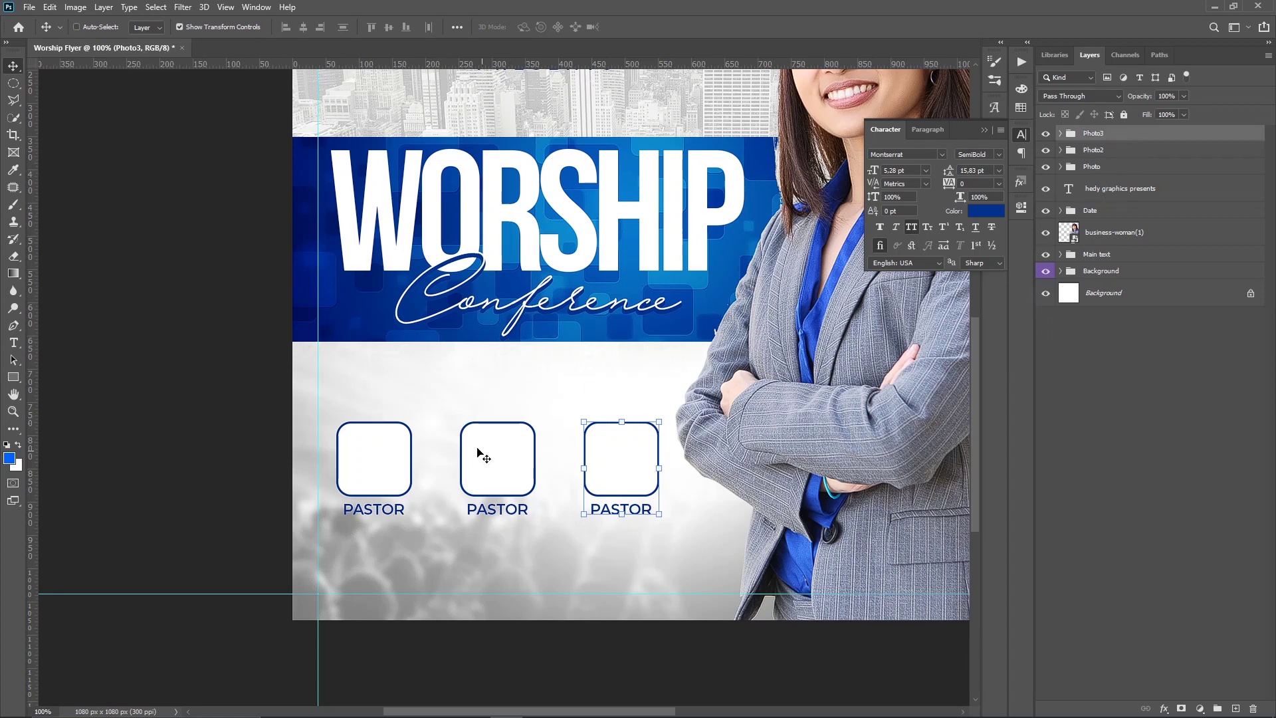
Add a 'FROM NEW YORK' text line above the three frames.
key("t")
left_click(478, 394)
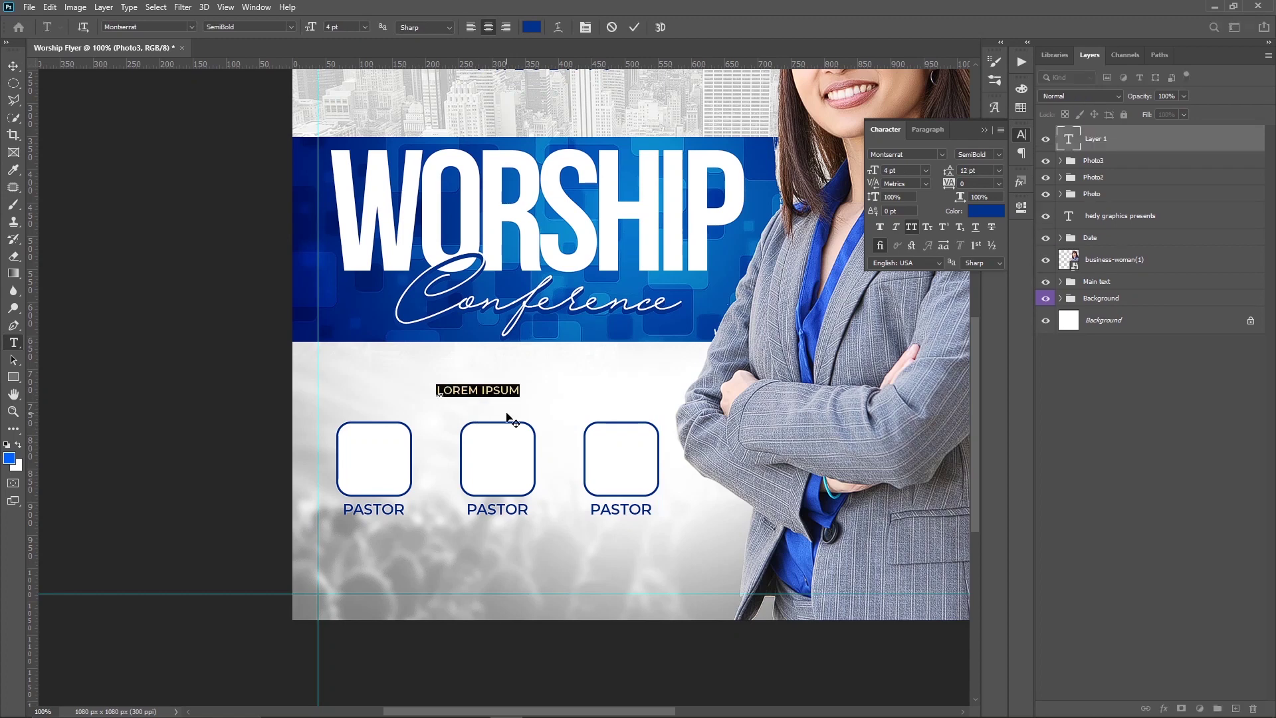
type("ERO")
type("M")
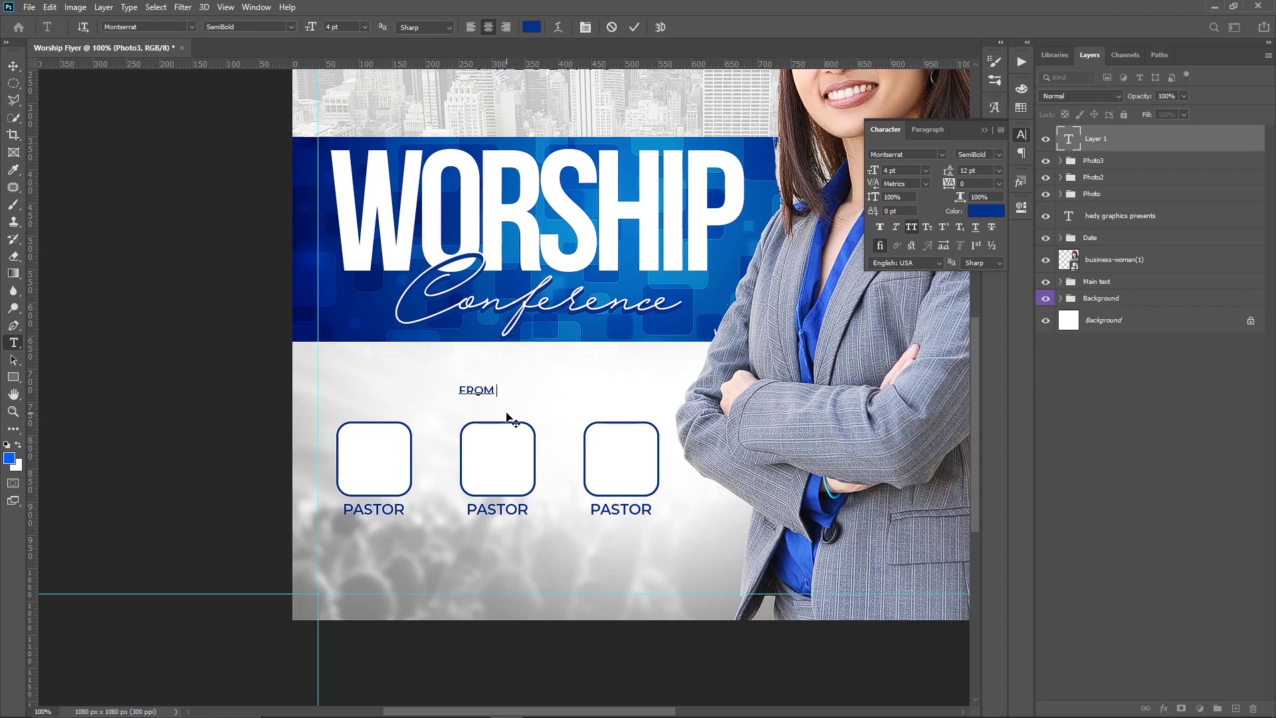
type(" NEW")
type(" YORK")
key("ctrl+Return")
Scale the FROM NEW YORK text slightly smaller and move it into position.
key("v")
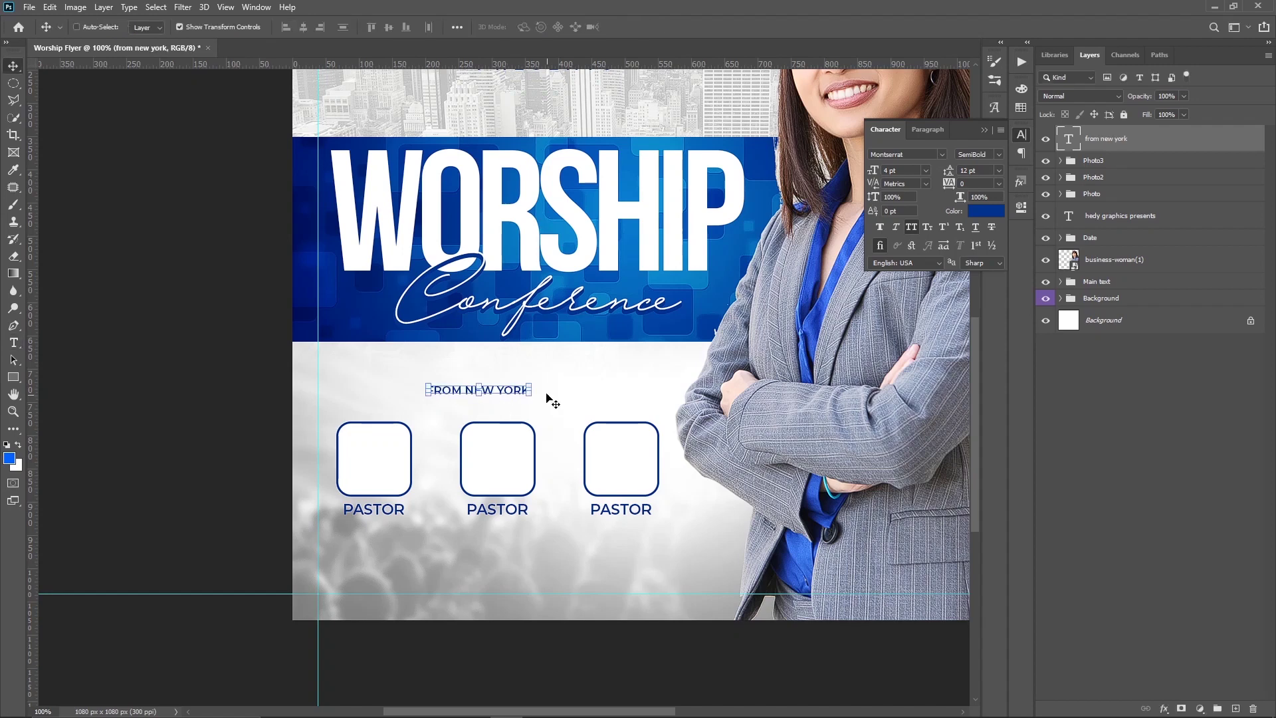
left_click(534, 386)
left_click_drag(534, 383, 556, 374)
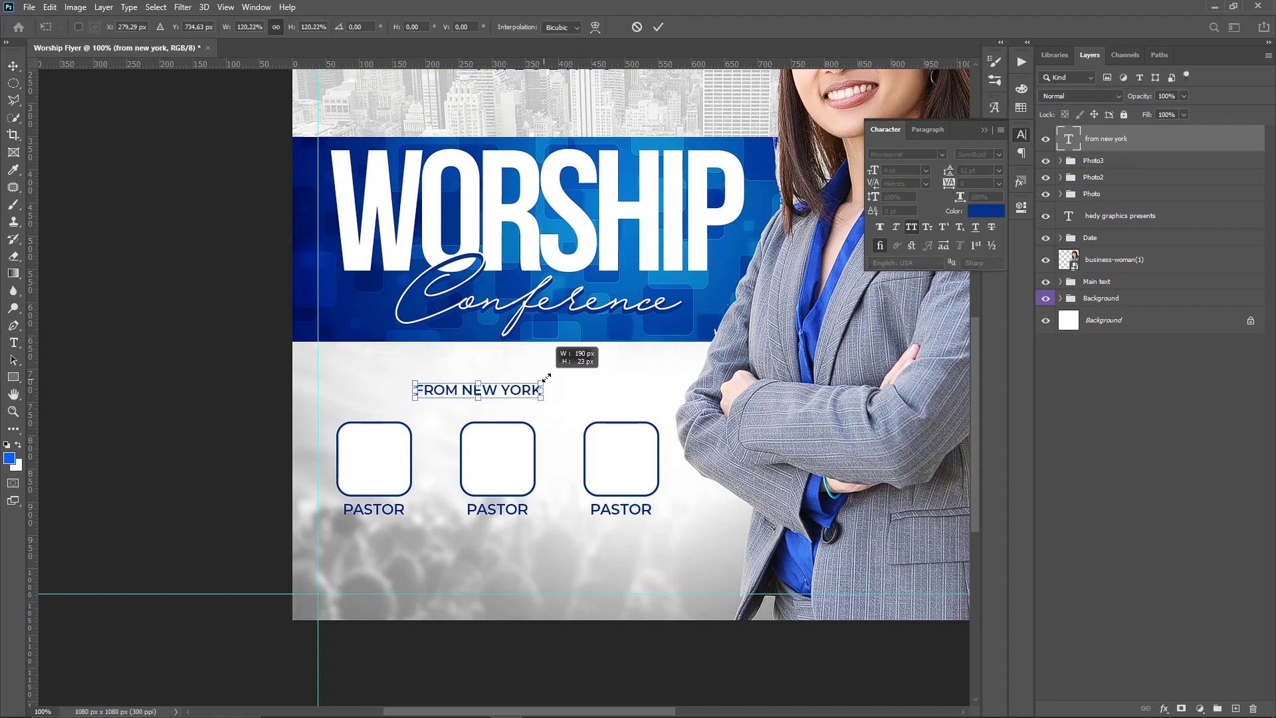
key("Return")
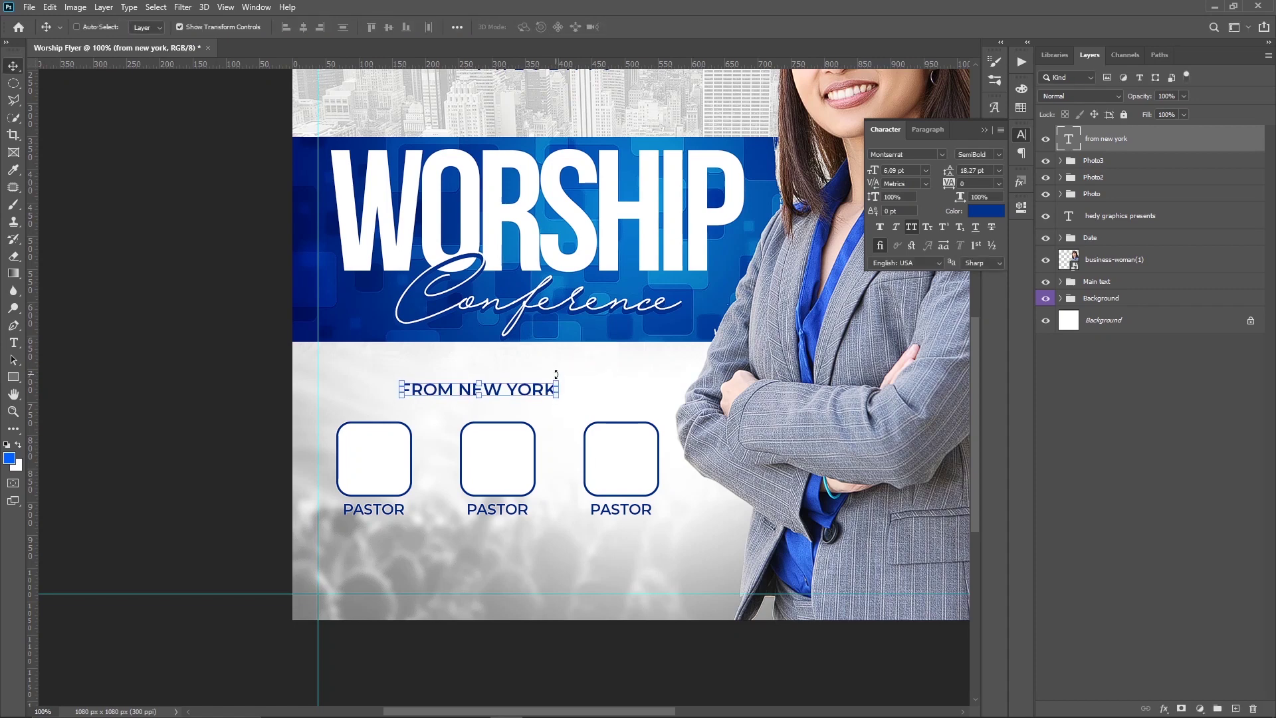
mouse_move(586, 388)
left_mouse_down()
mouse_move(612, 398)
mouse_move(605, 386)
left_mouse_up()
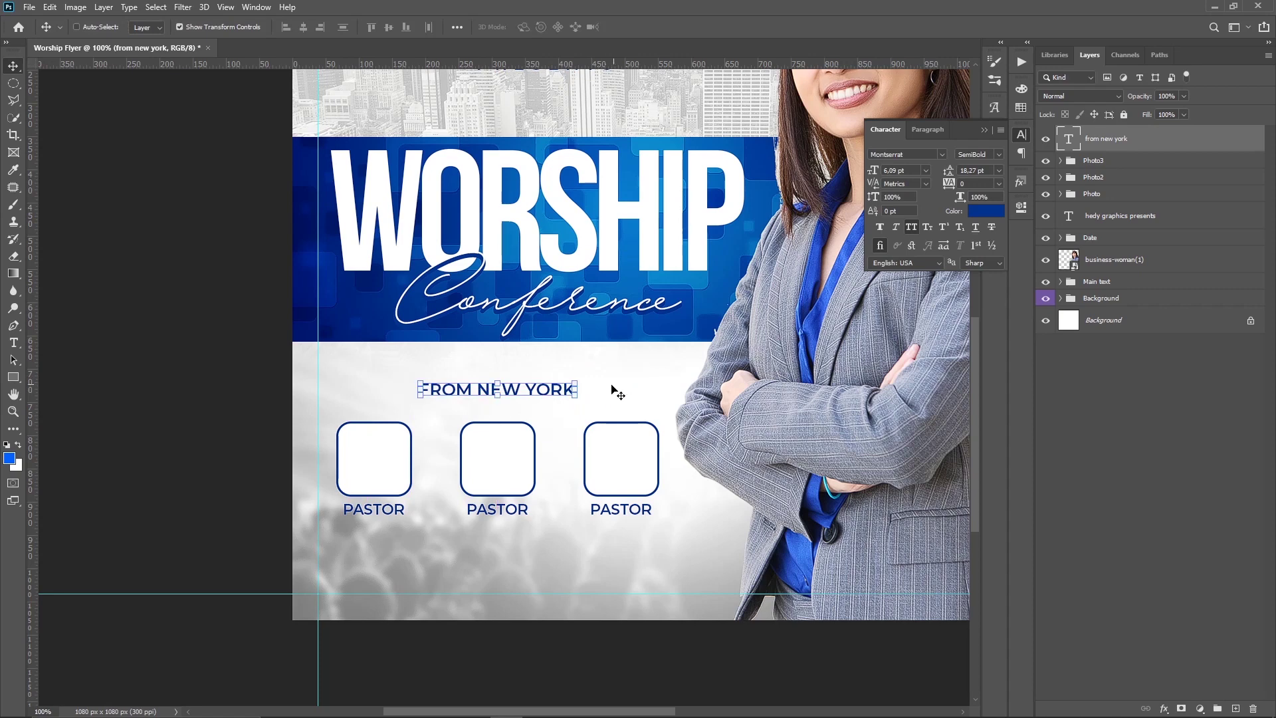
left_click(576, 390)
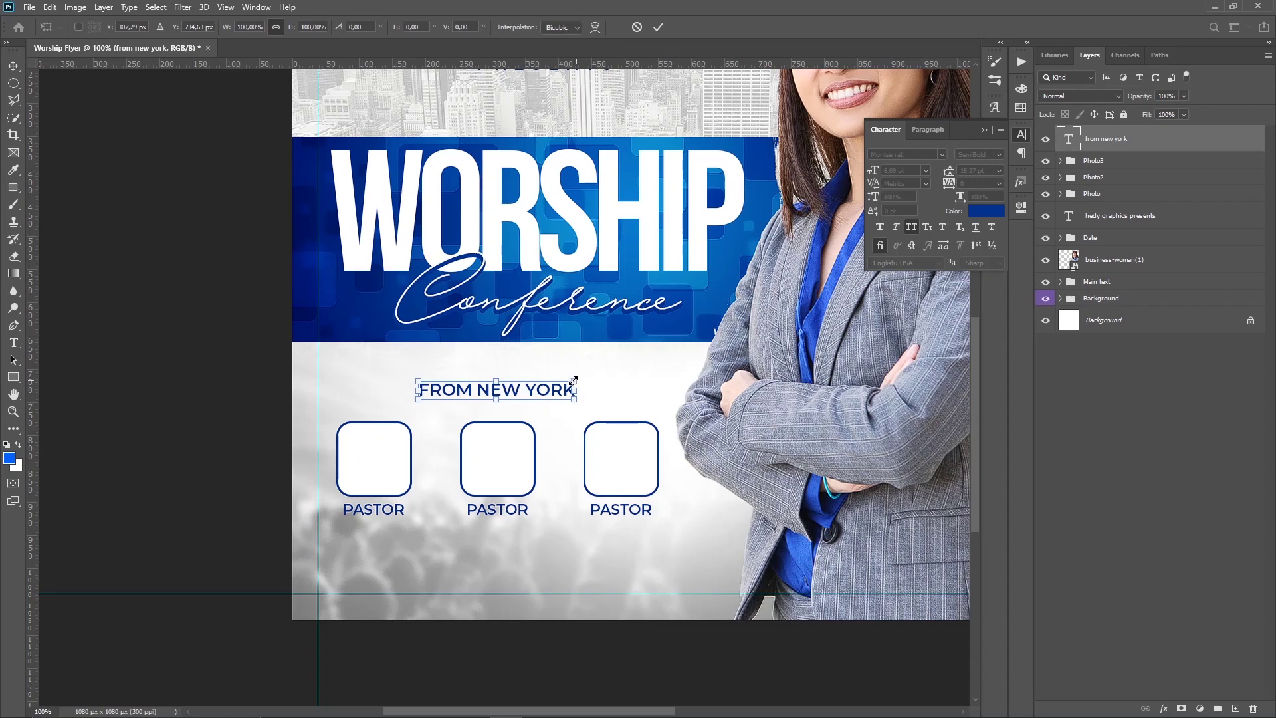
left_click_drag(576, 382, 563, 378)
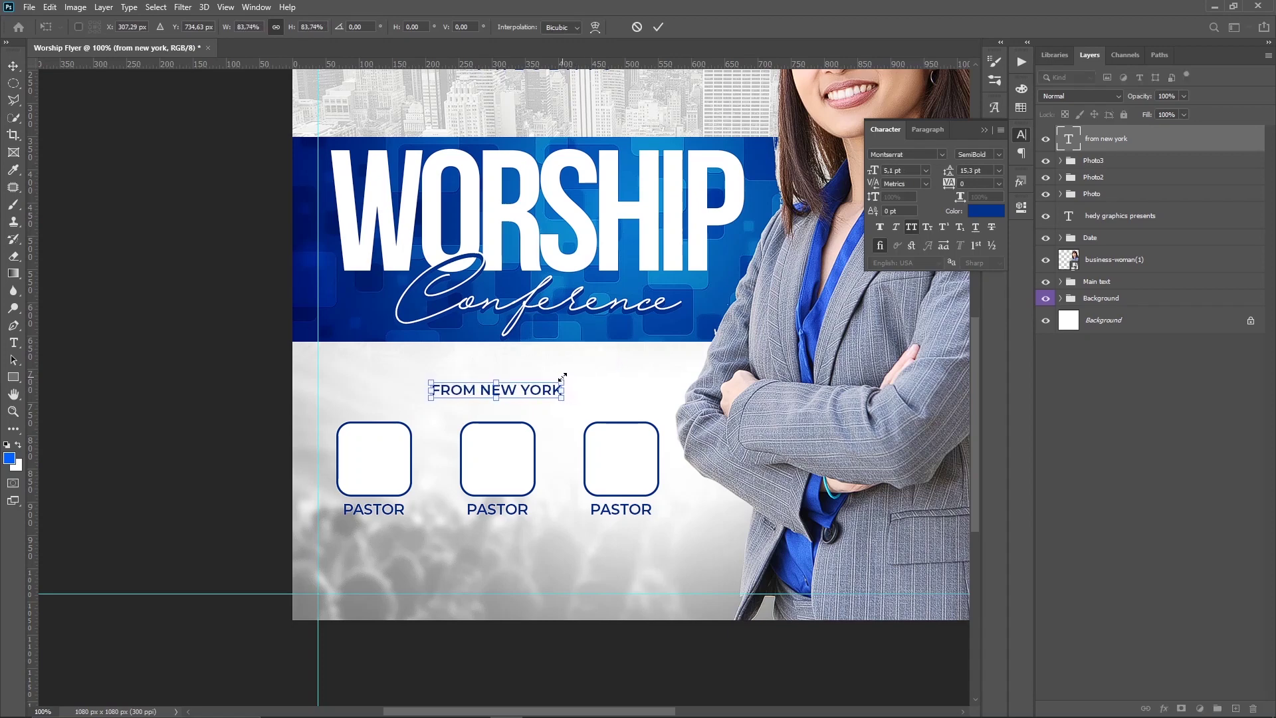
key("Return")
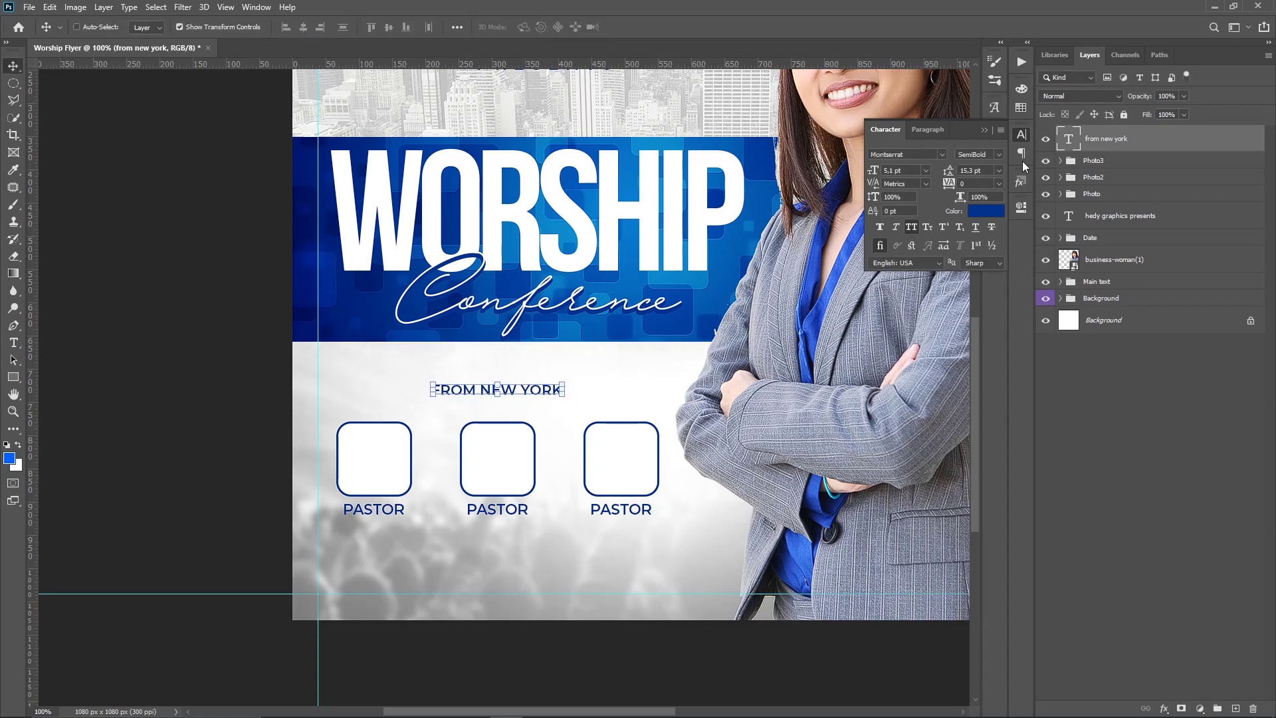
Make FROM NEW YORK ExtraBold and centre it just above the frames.
left_click(999, 154)
left_click(977, 316)
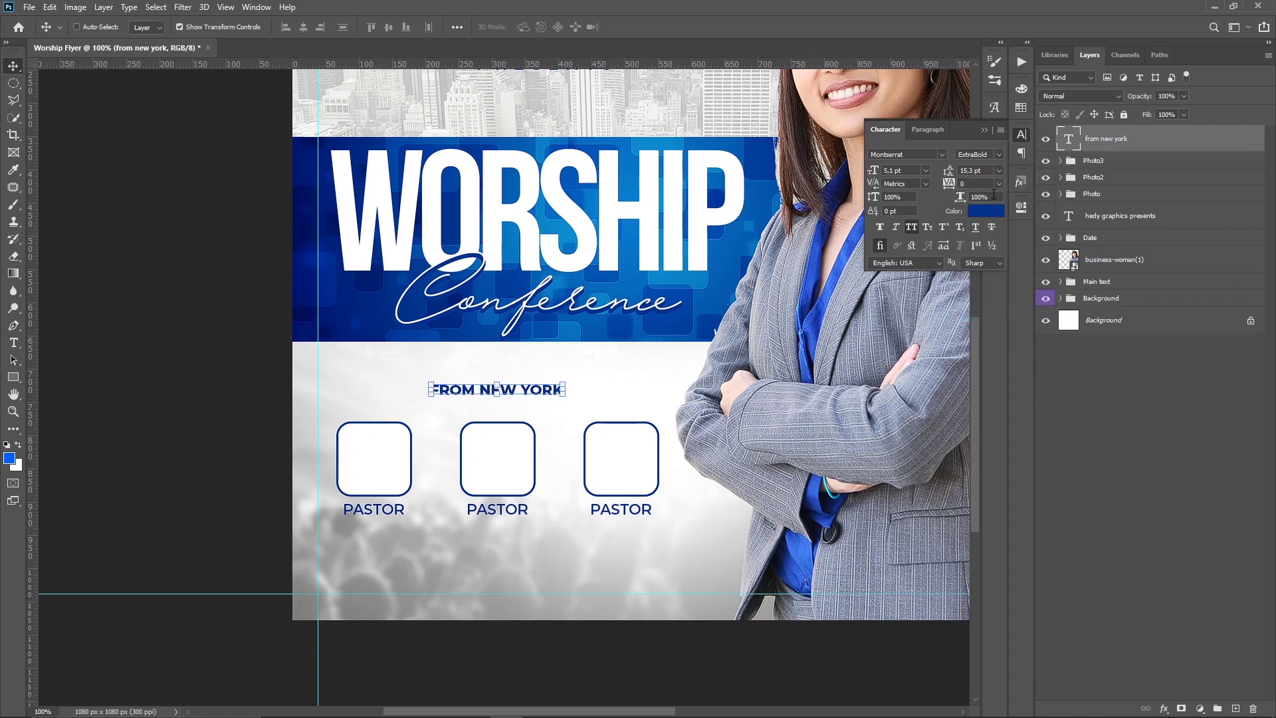
left_click(1103, 493)
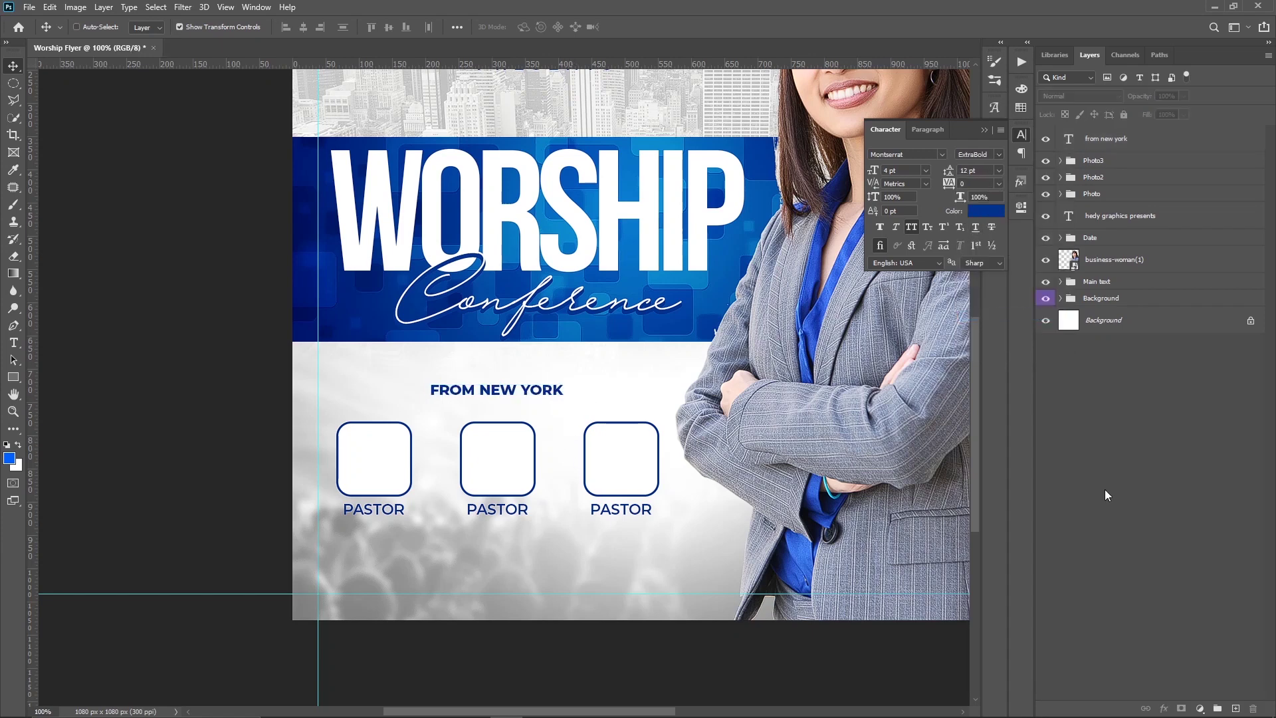
left_click(1107, 138)
left_click_drag(617, 397, 619, 399)
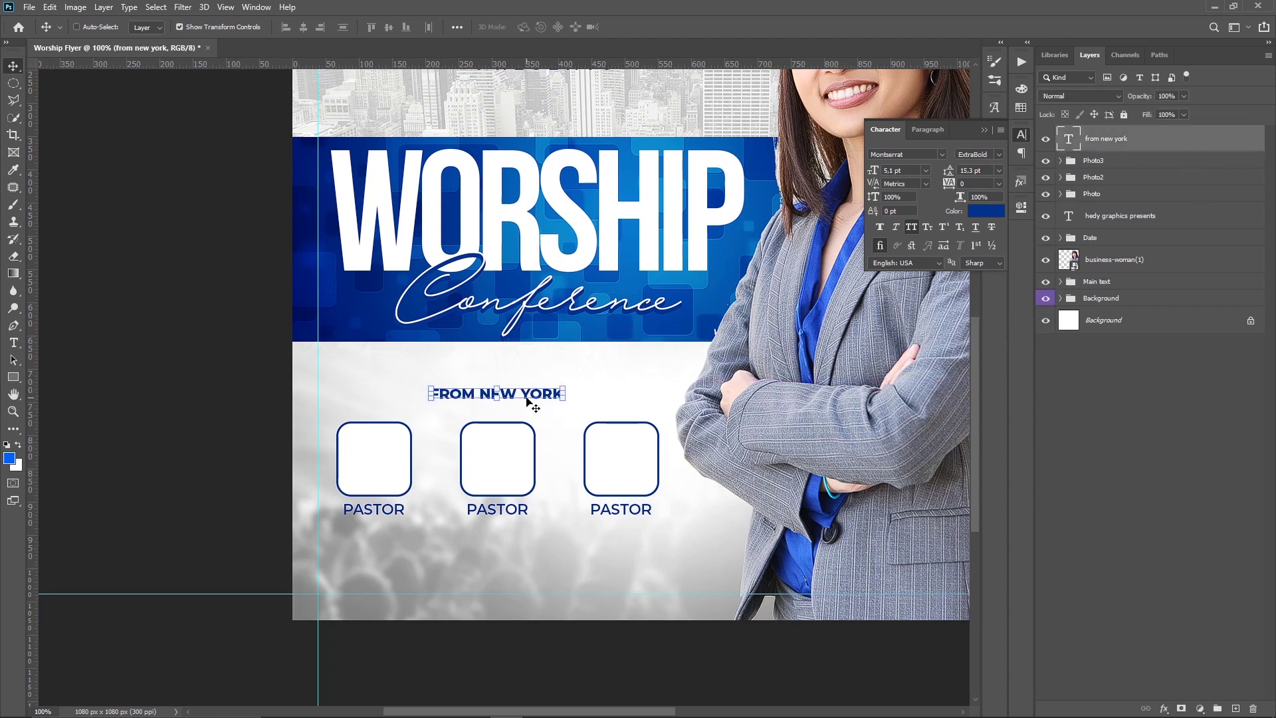
mouse_move(527, 400)
left_mouse_down()
mouse_move(509, 399)
mouse_move(527, 397)
left_mouse_up()
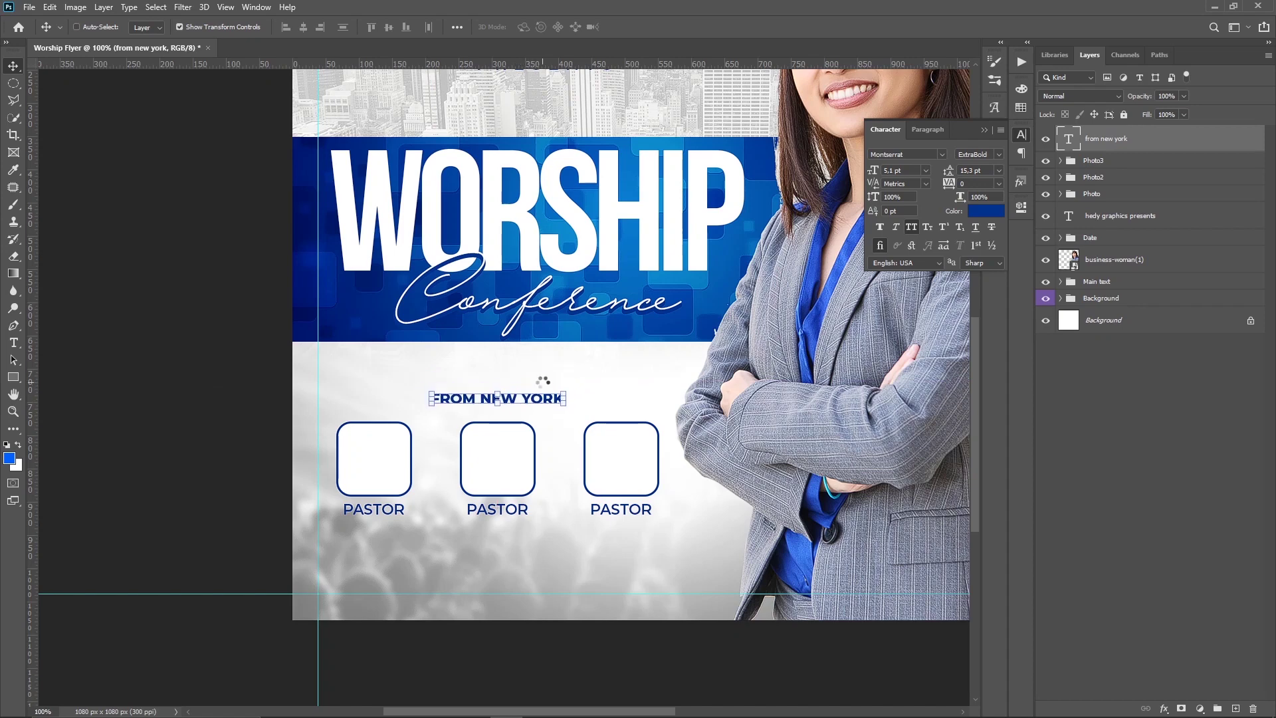
left_click_drag(543, 382, 543, 387)
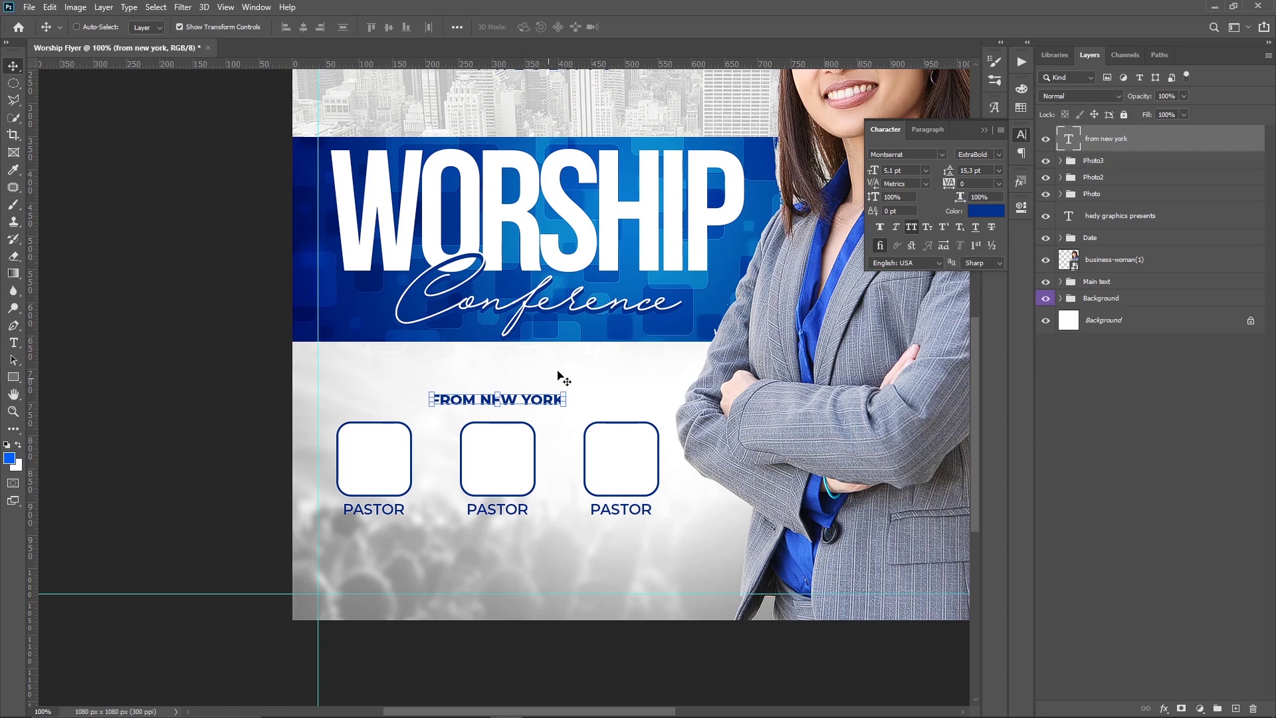
Group the FROM NEW YORK text and three Photo groups as Guest.
left_click(1129, 194)
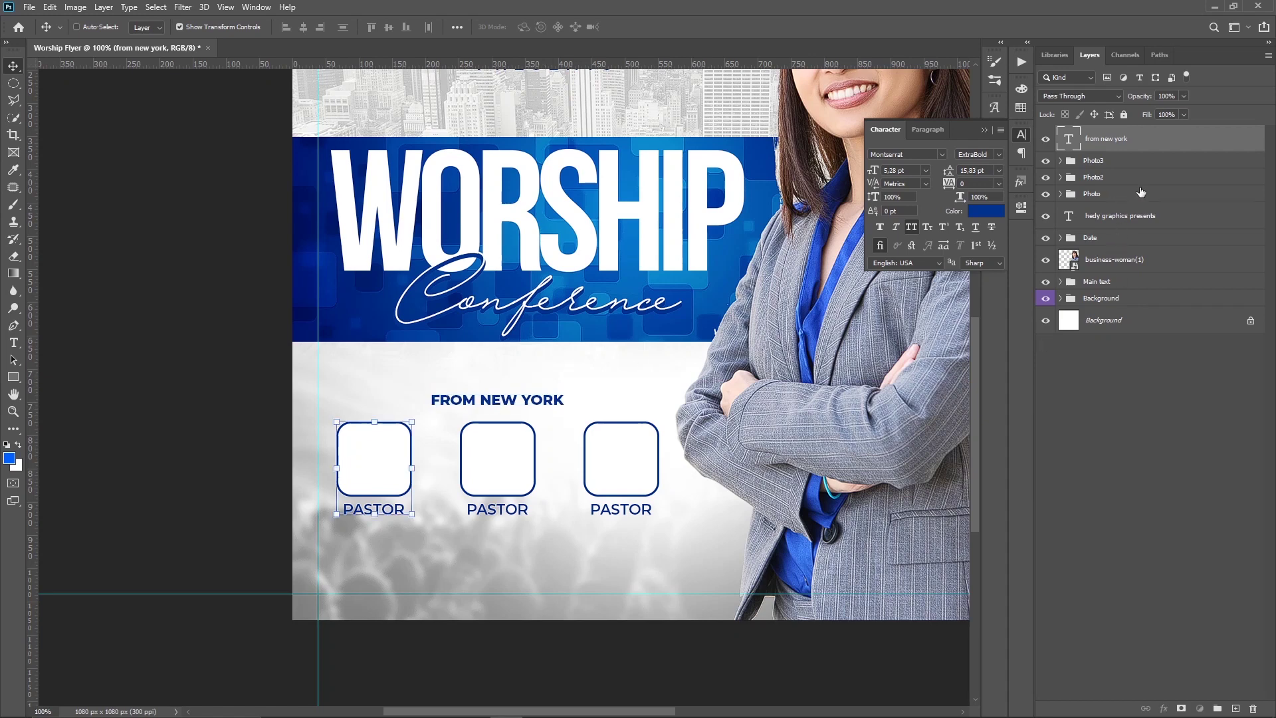
left_click(1153, 145, "shift")
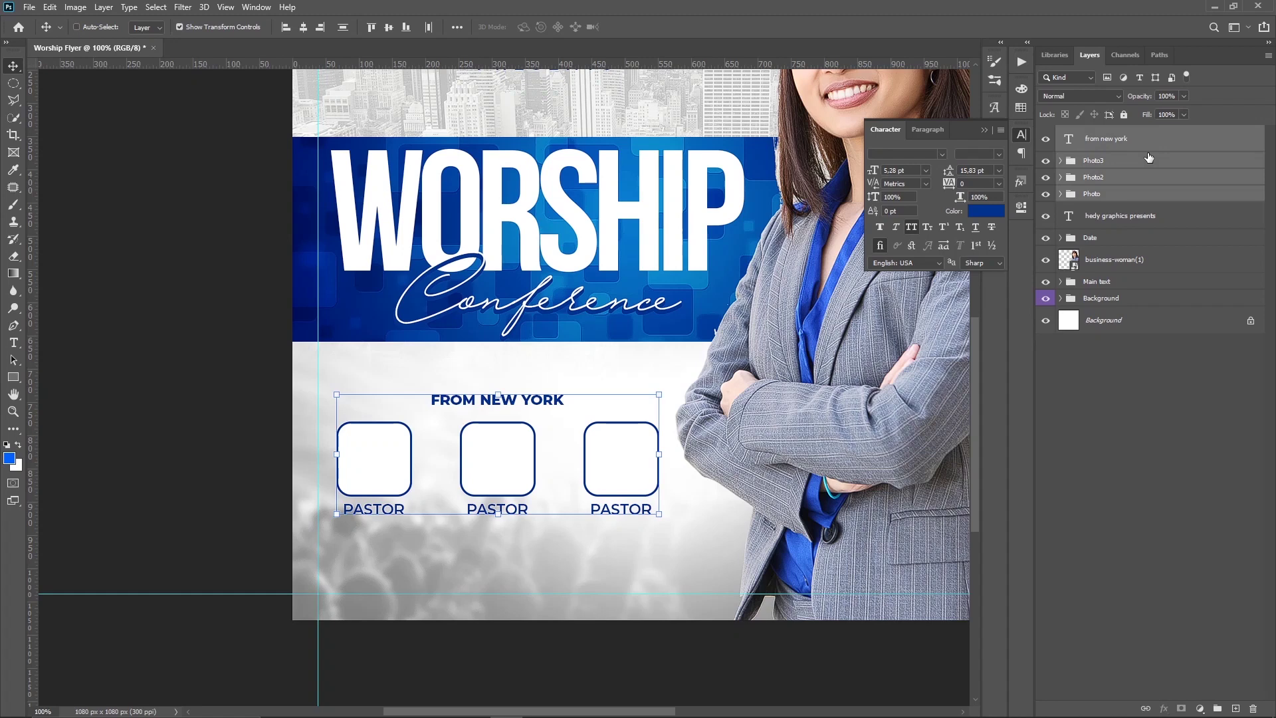
key("ctrl+g")
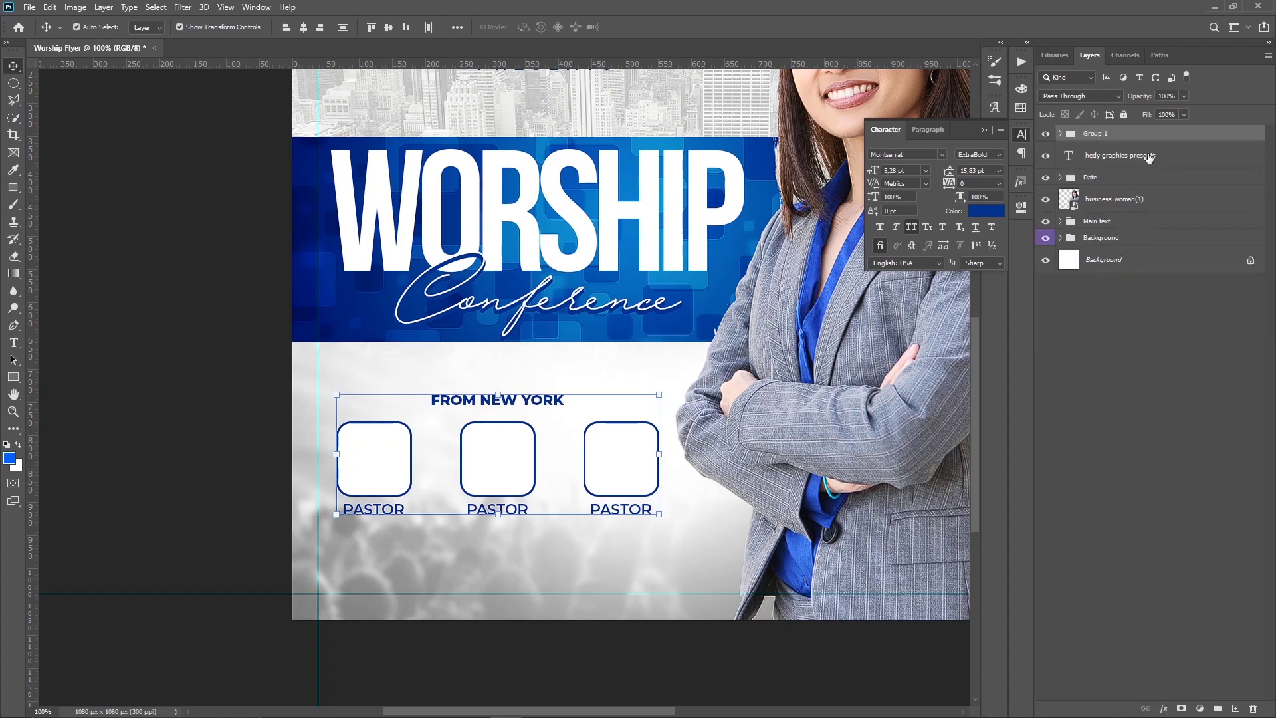
double_click(1097, 134)
type("Guest")
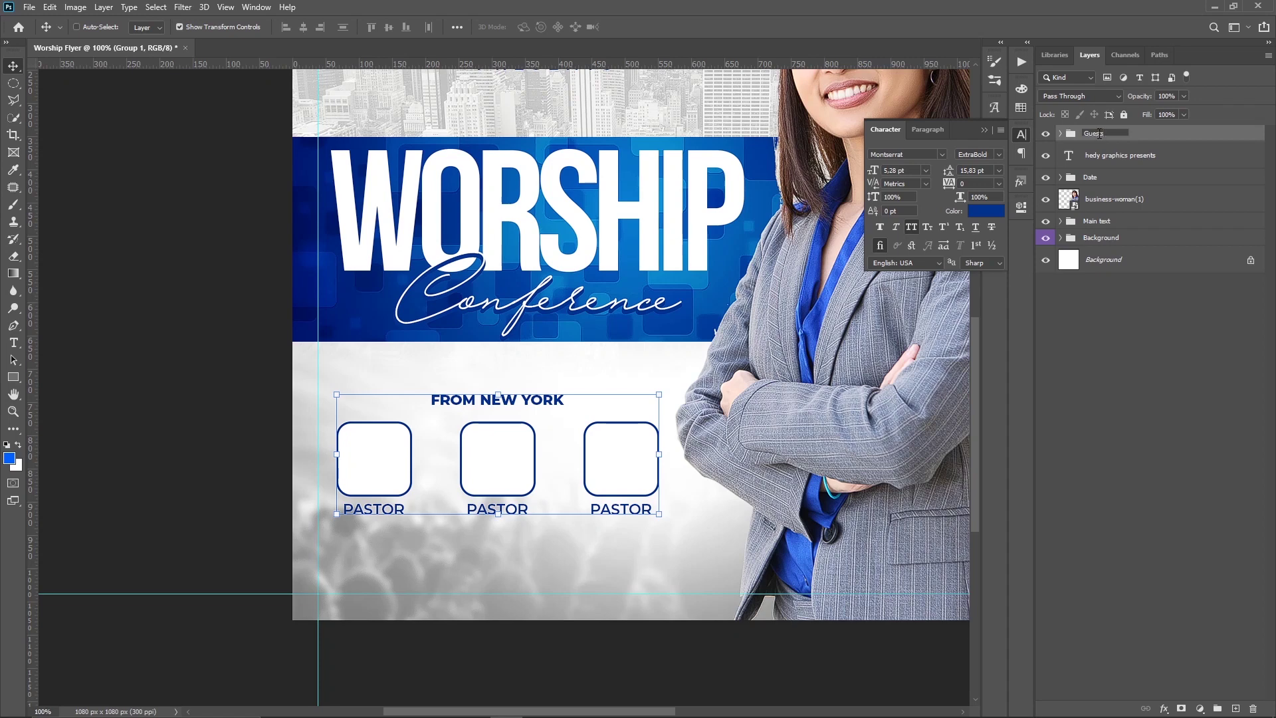
key("Return")
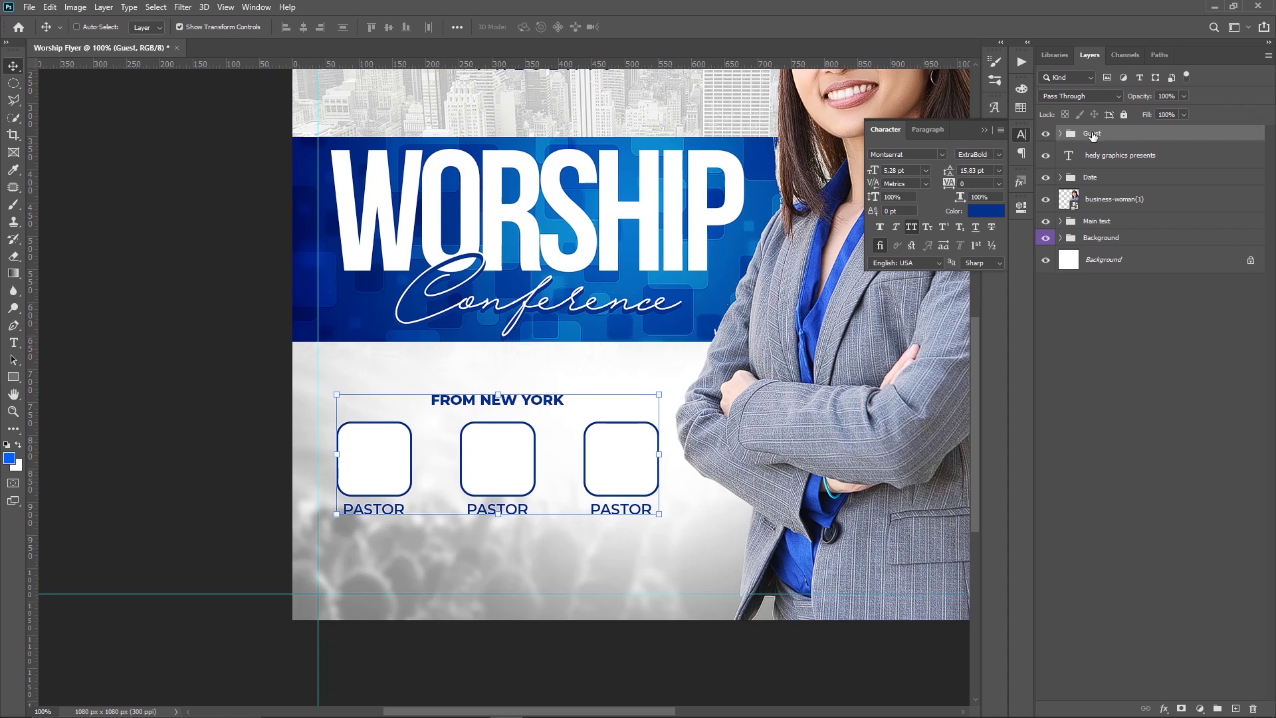
Select Rectangle 3 copy inside Photo3, then switch to Adobe Bridge.
left_click(1061, 133)
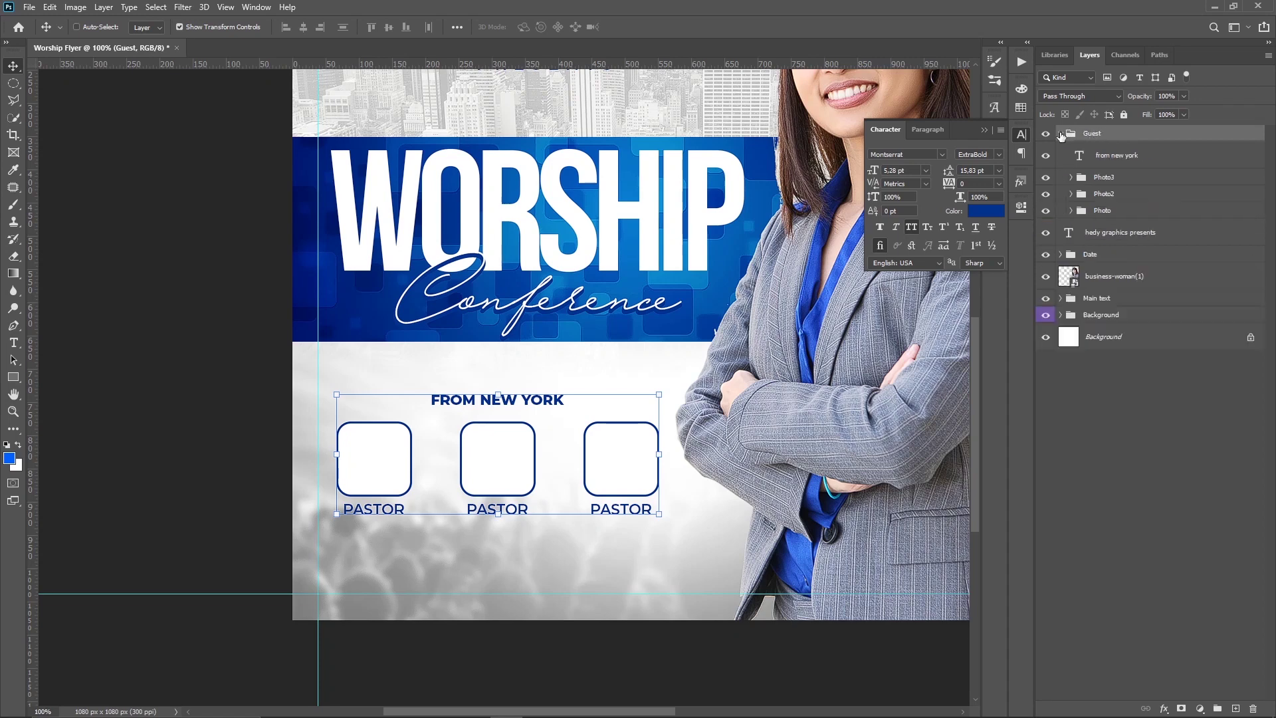
left_click(1108, 181)
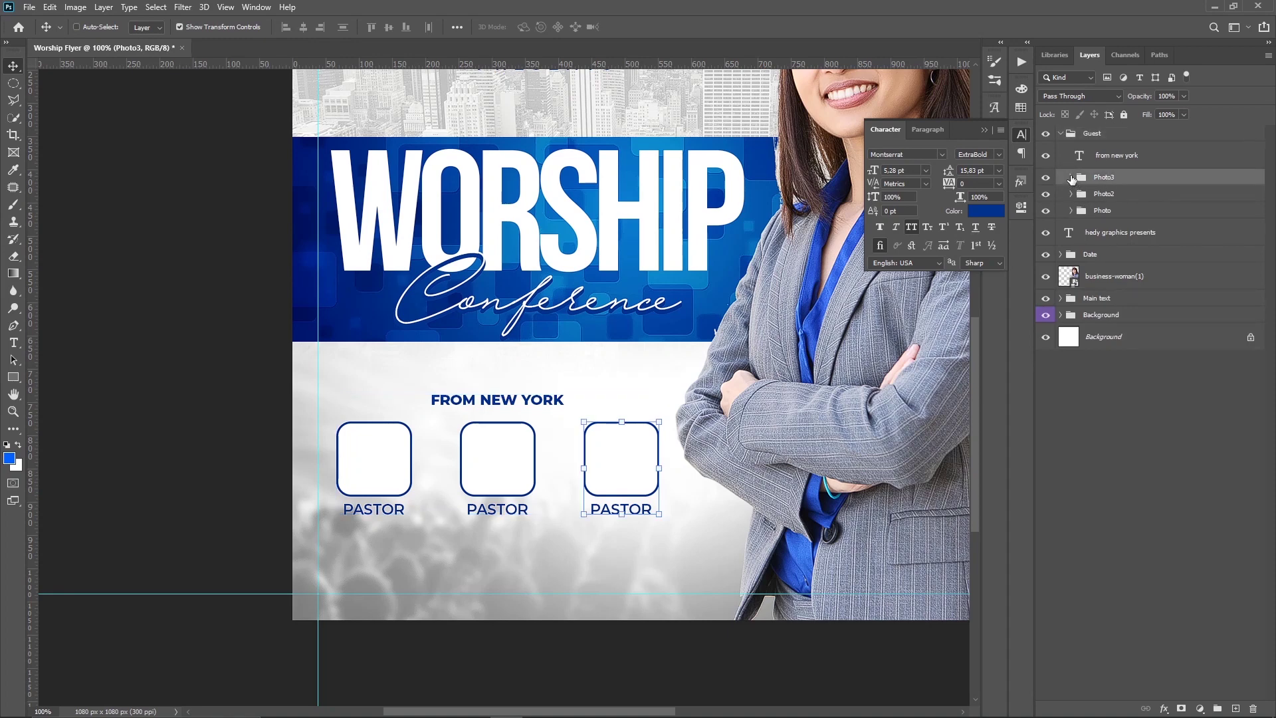
left_click(1071, 177)
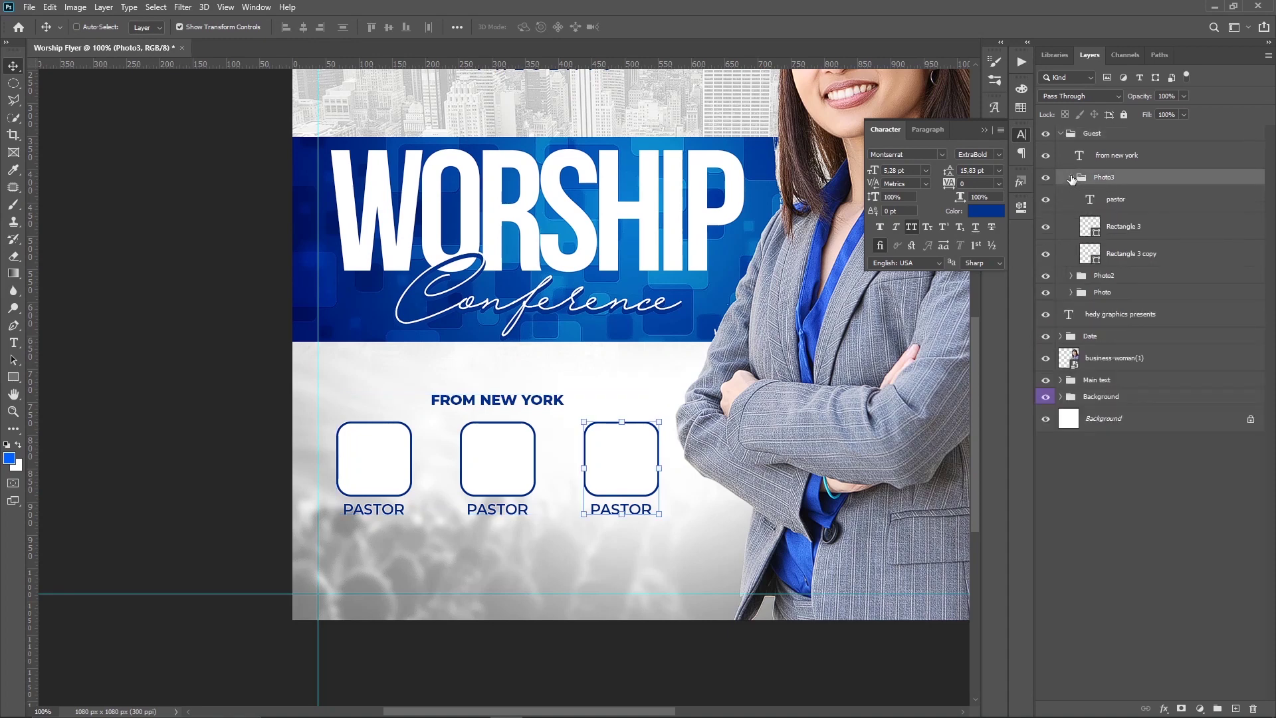
left_click(1098, 249)
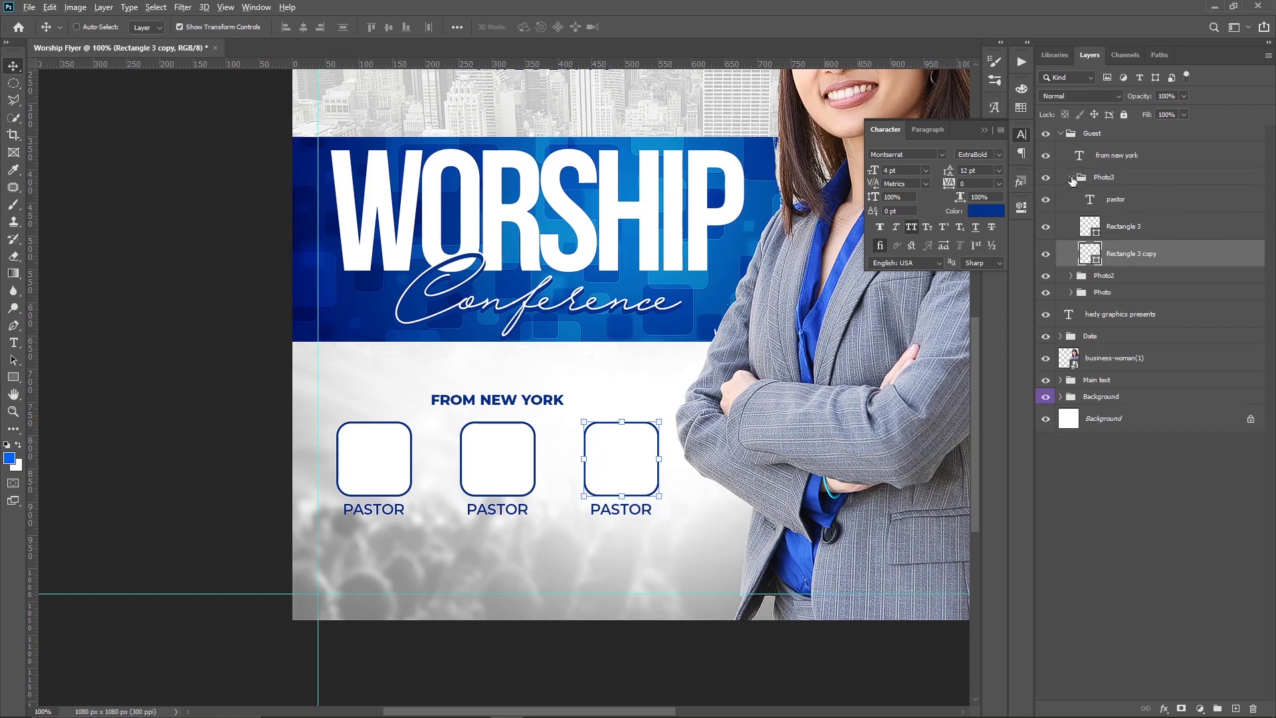
key("alt+Tab")
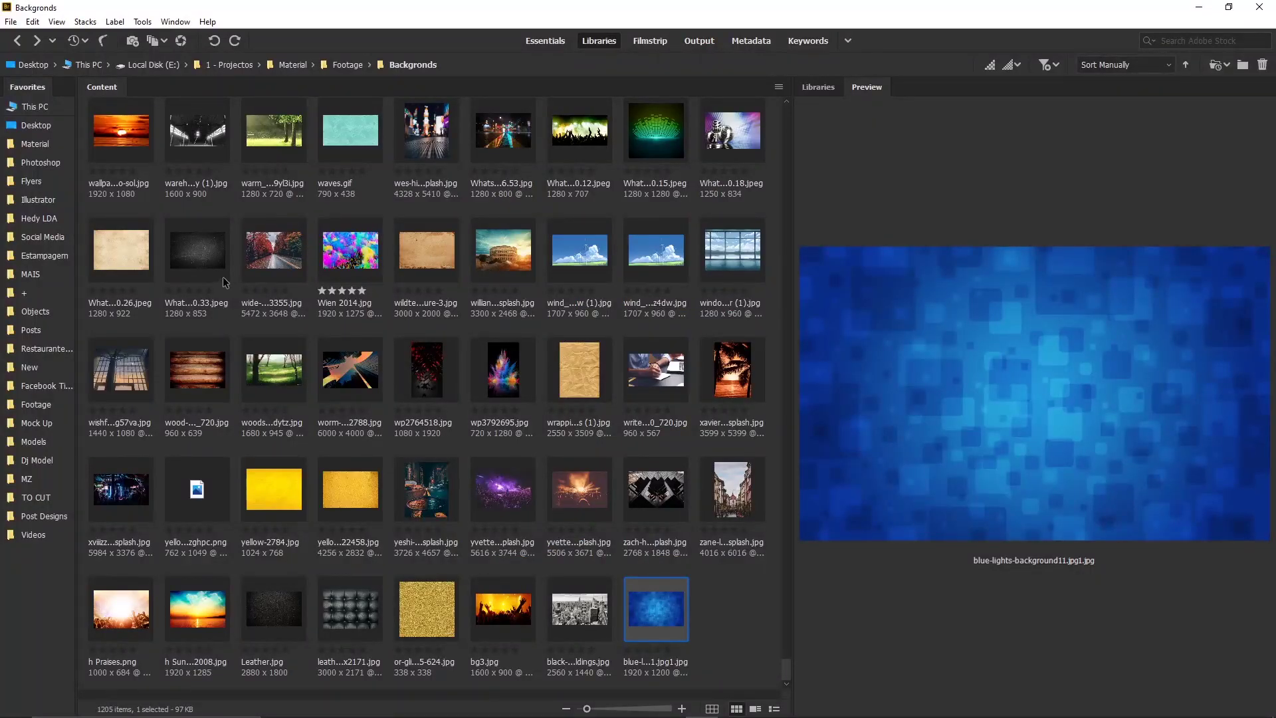
From the Models favourite's b man folder, drag businessman_PNG6575.png into the flyer.
left_click(30, 441)
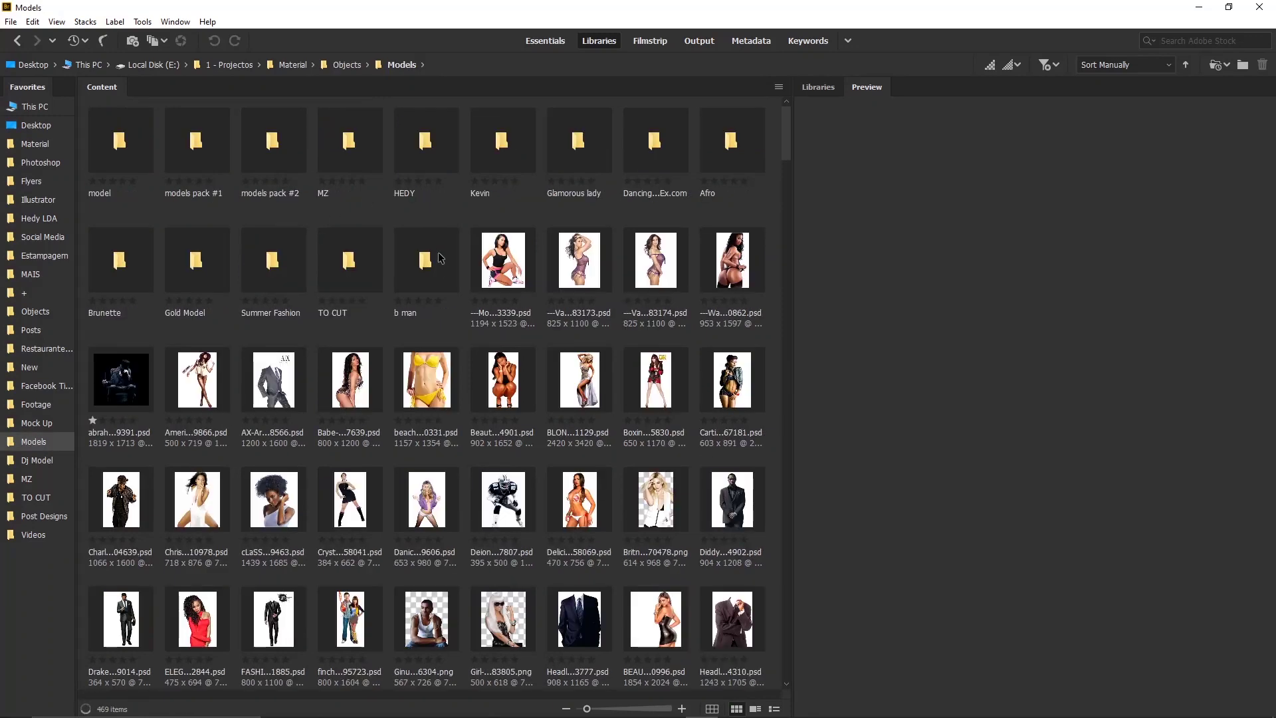
double_click(439, 258)
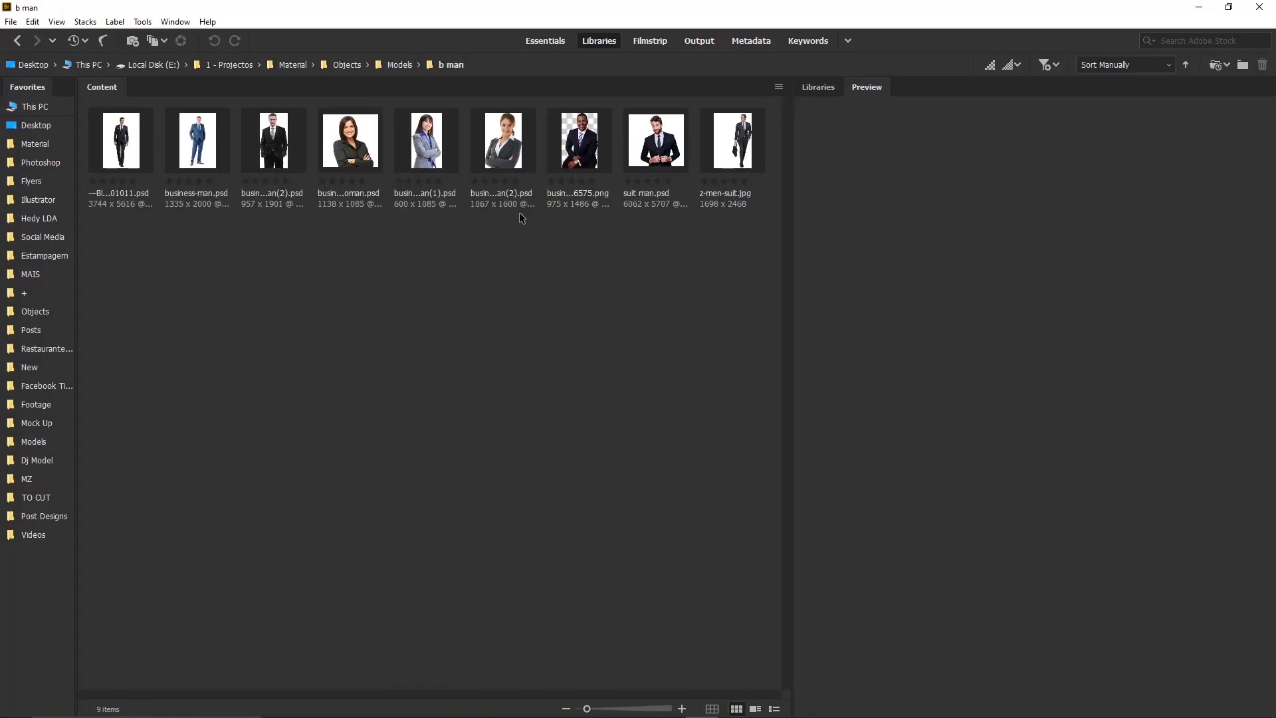
left_click(592, 166)
mouse_move(589, 157)
left_mouse_down()
mouse_move(599, 246)
mouse_move(585, 379)
mouse_move(470, 549)
left_mouse_up()
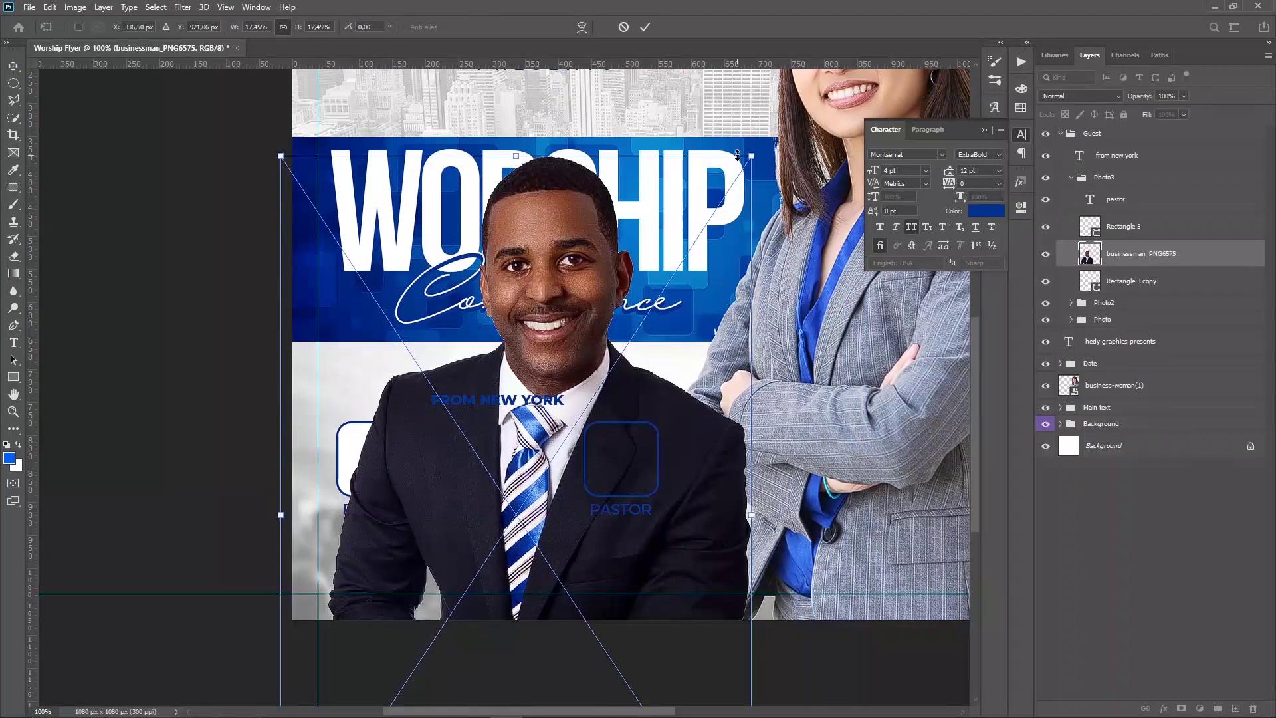
Scale the businessman photo into the third frame and clip it to the rounded square.
left_click_drag(750, 157, 665, 397)
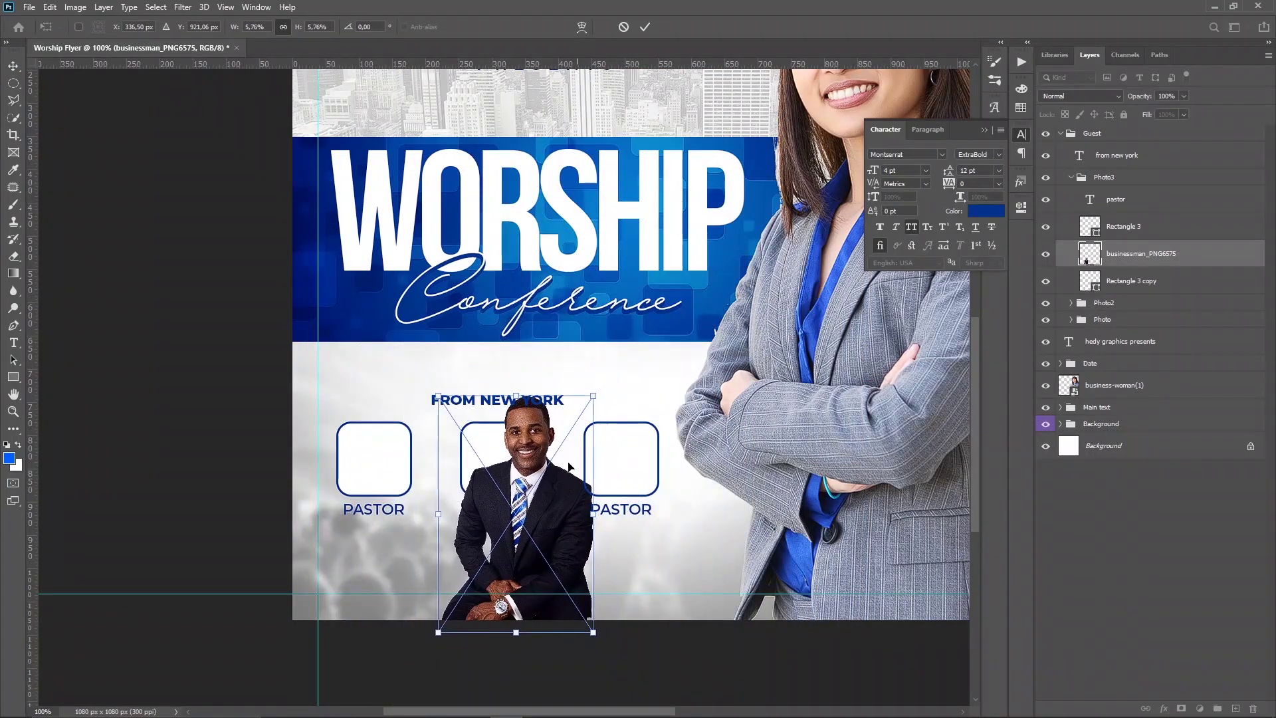
left_click_drag(571, 465, 677, 402)
left_click_drag(686, 347, 650, 424)
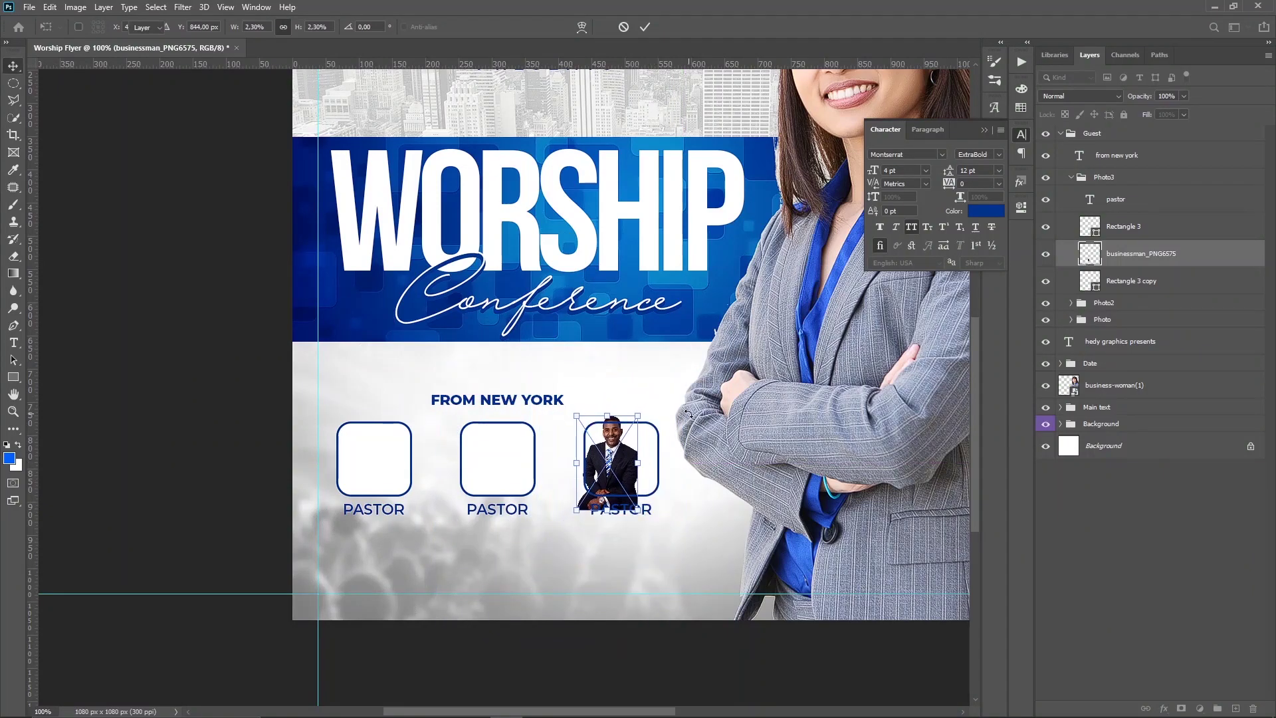
key("Return")
left_click_drag(707, 395, 715, 404)
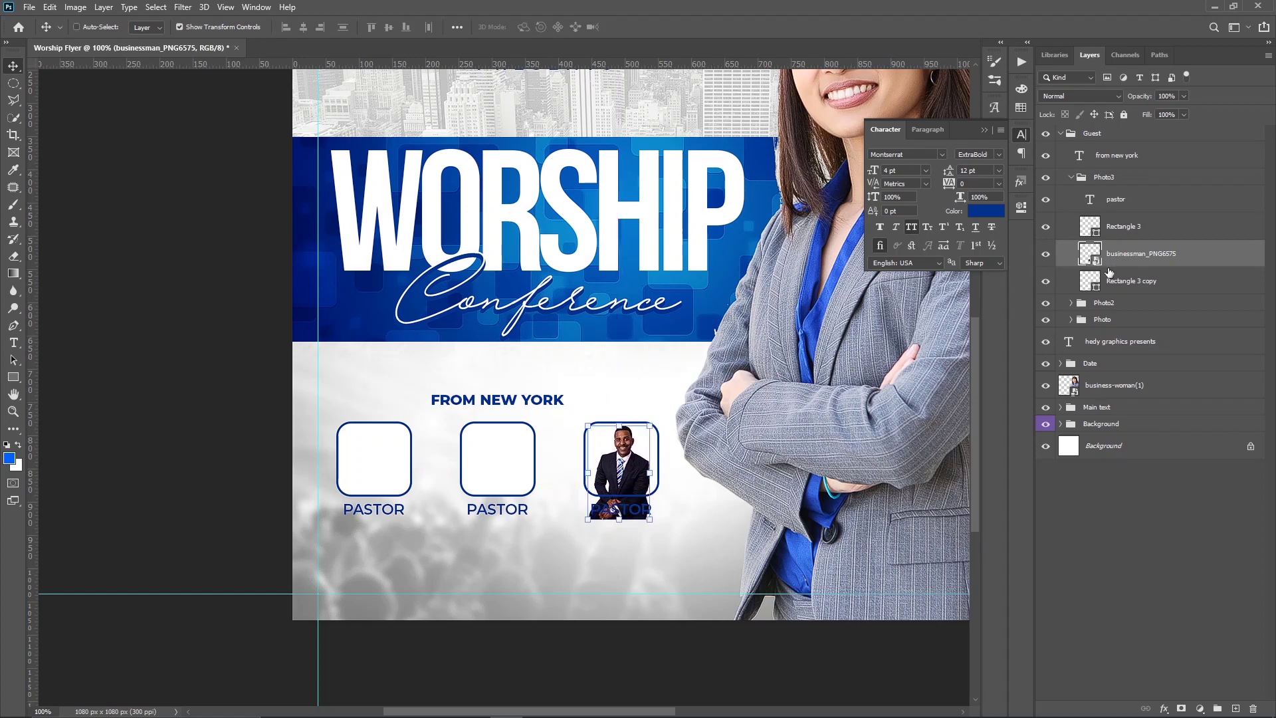
right_click(1163, 265)
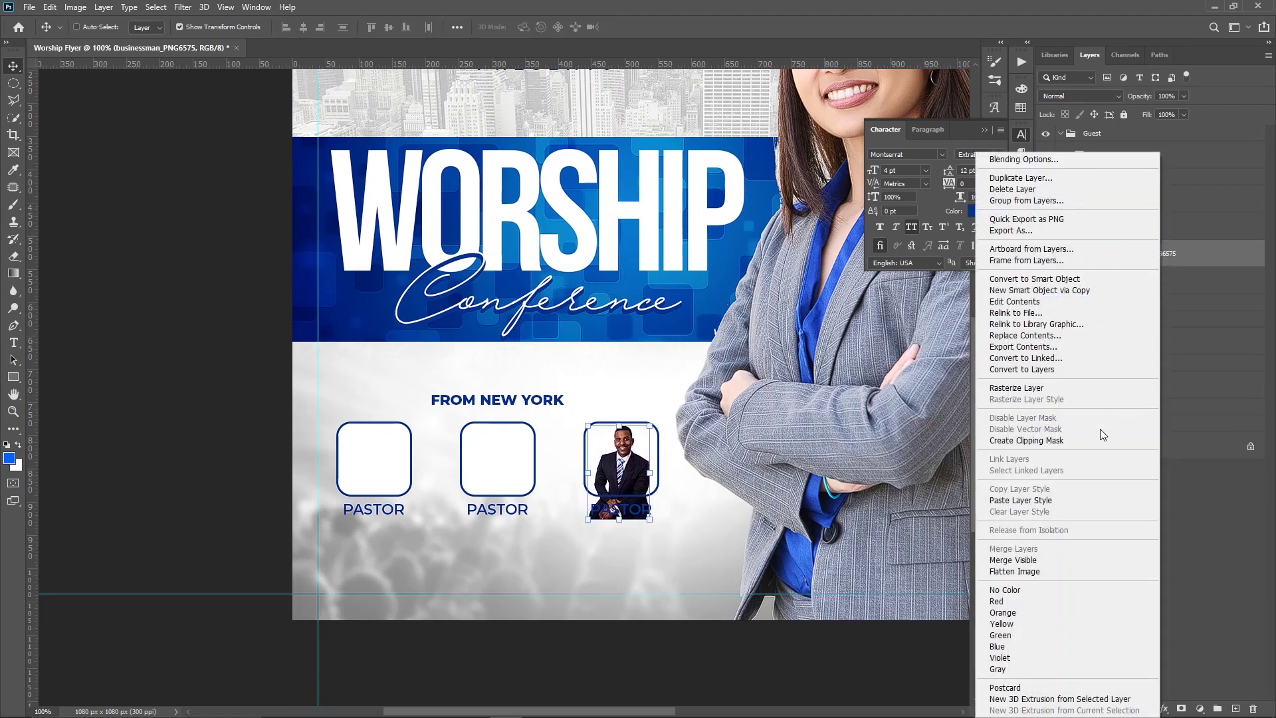
left_click(1087, 442)
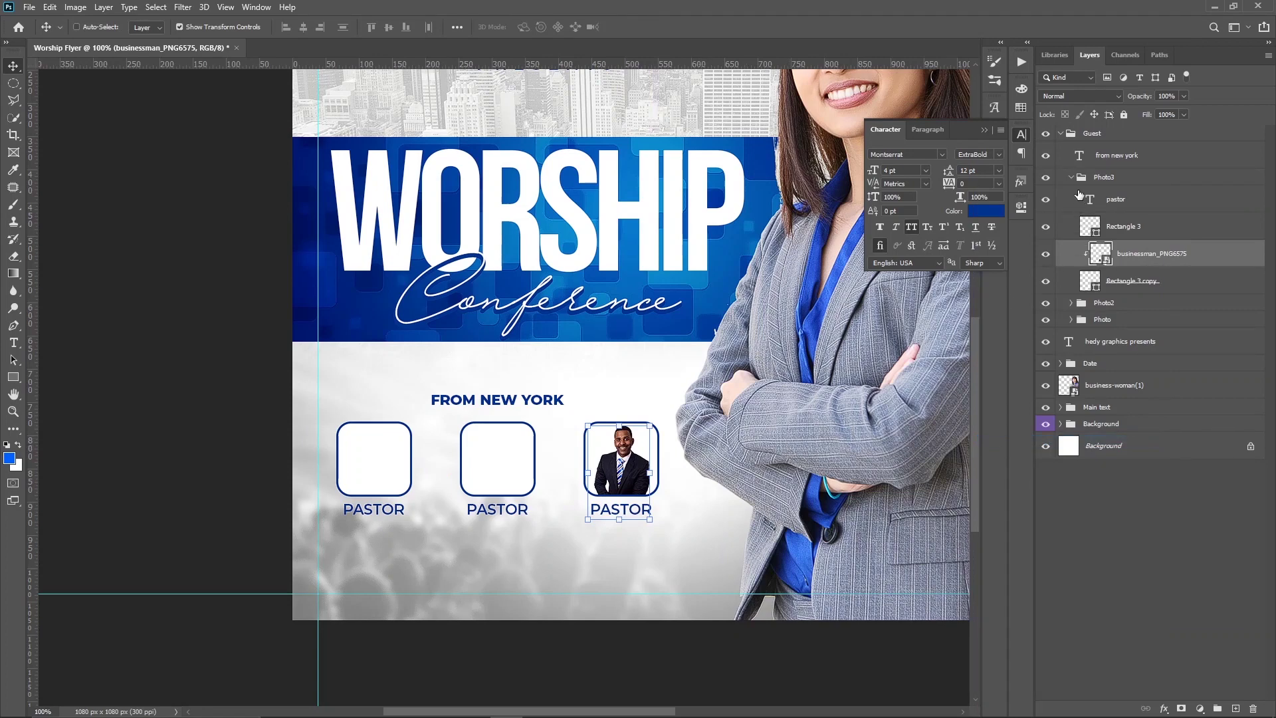
Replace the third PASTOR caption with the speaker's full name in capitals, then collapse Photo3.
left_click(1116, 200)
double_click(625, 509)
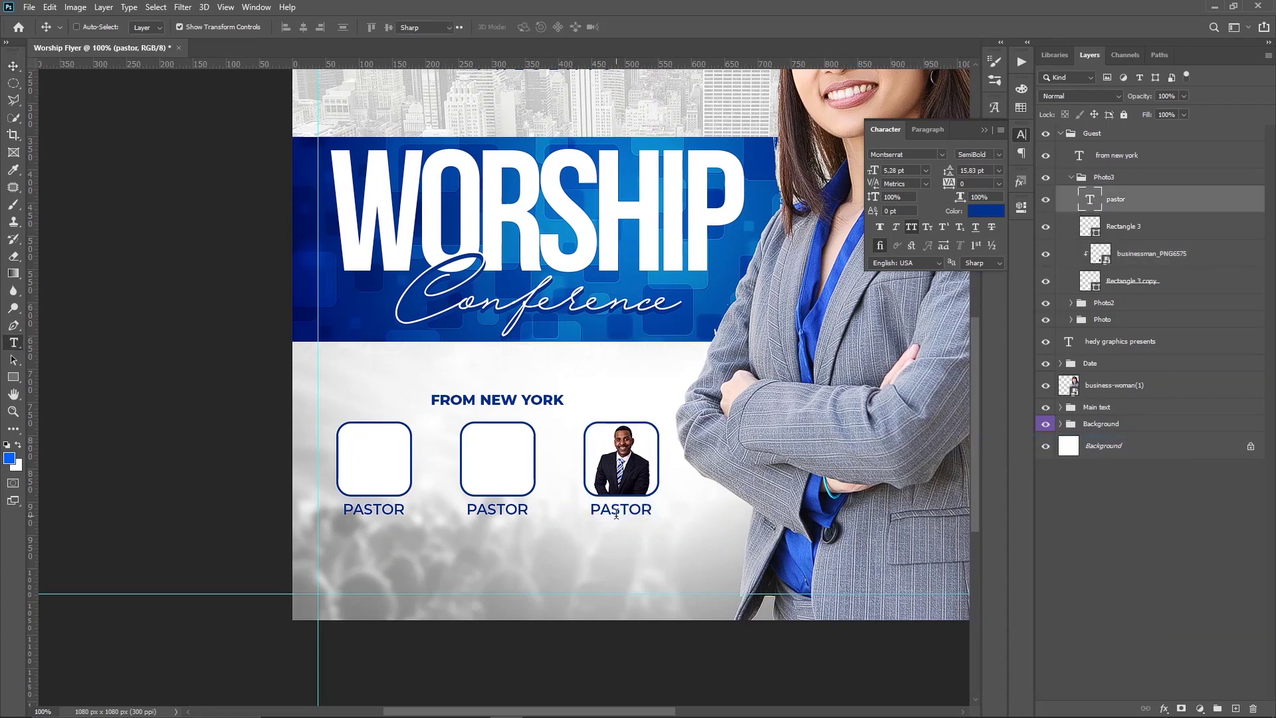
double_click(625, 509)
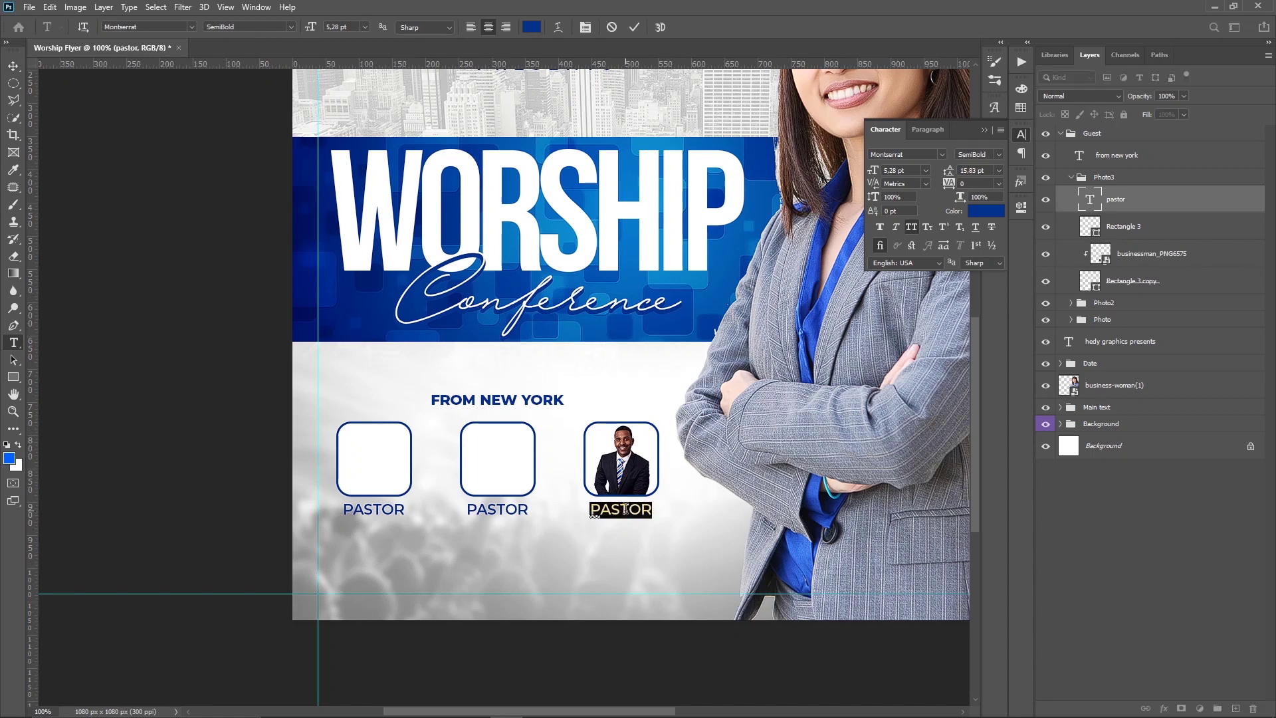
type("MAR")
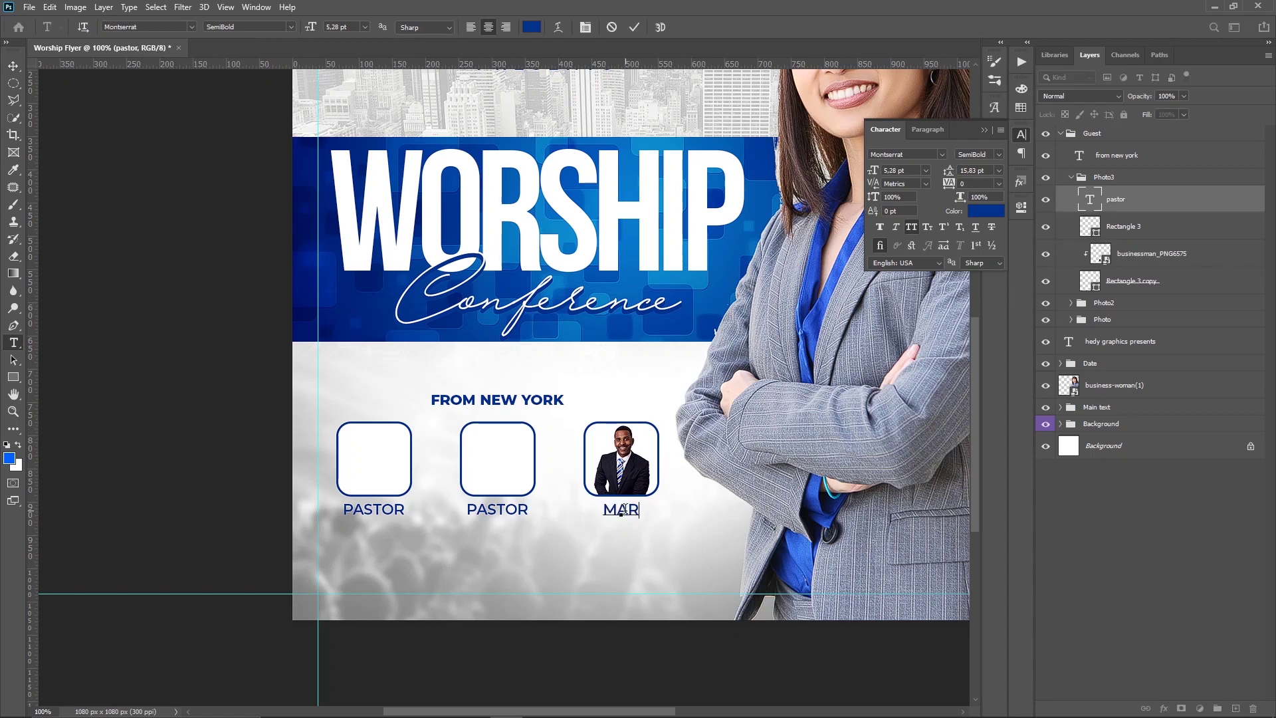
type("K")
type(" VITO")
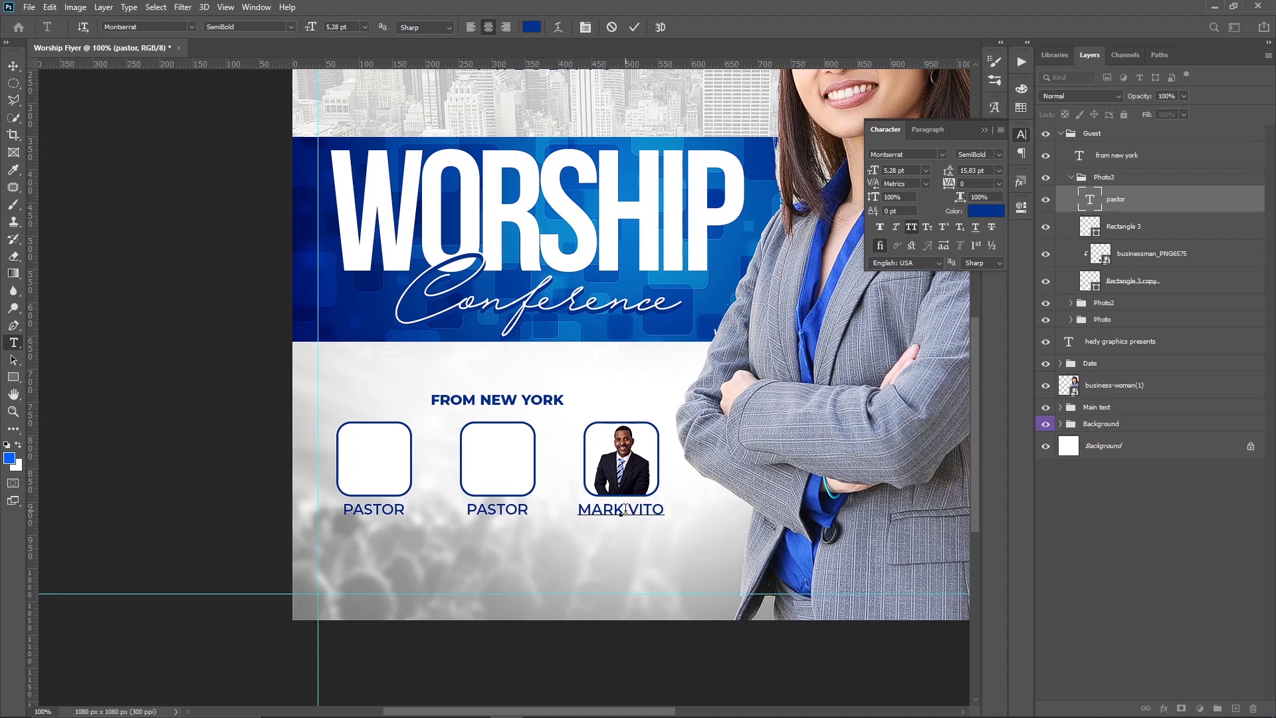
type("R")
key("ctrl+Return")
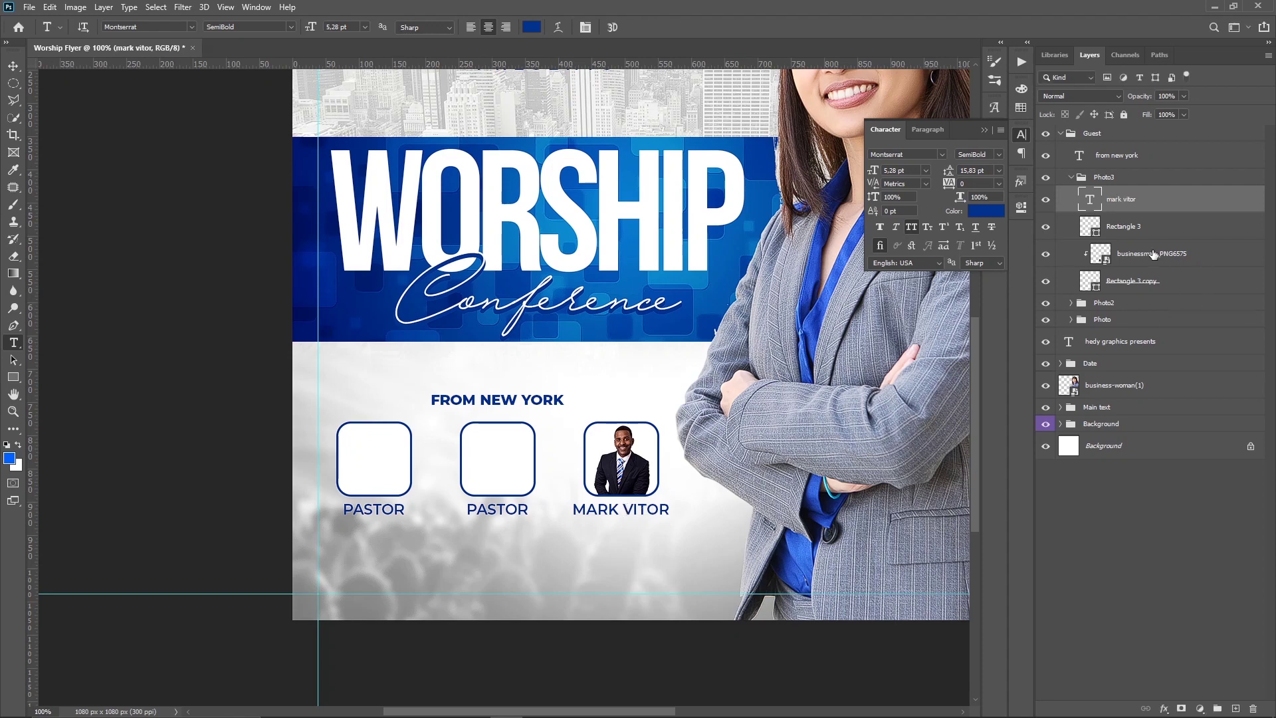
left_click(1074, 178)
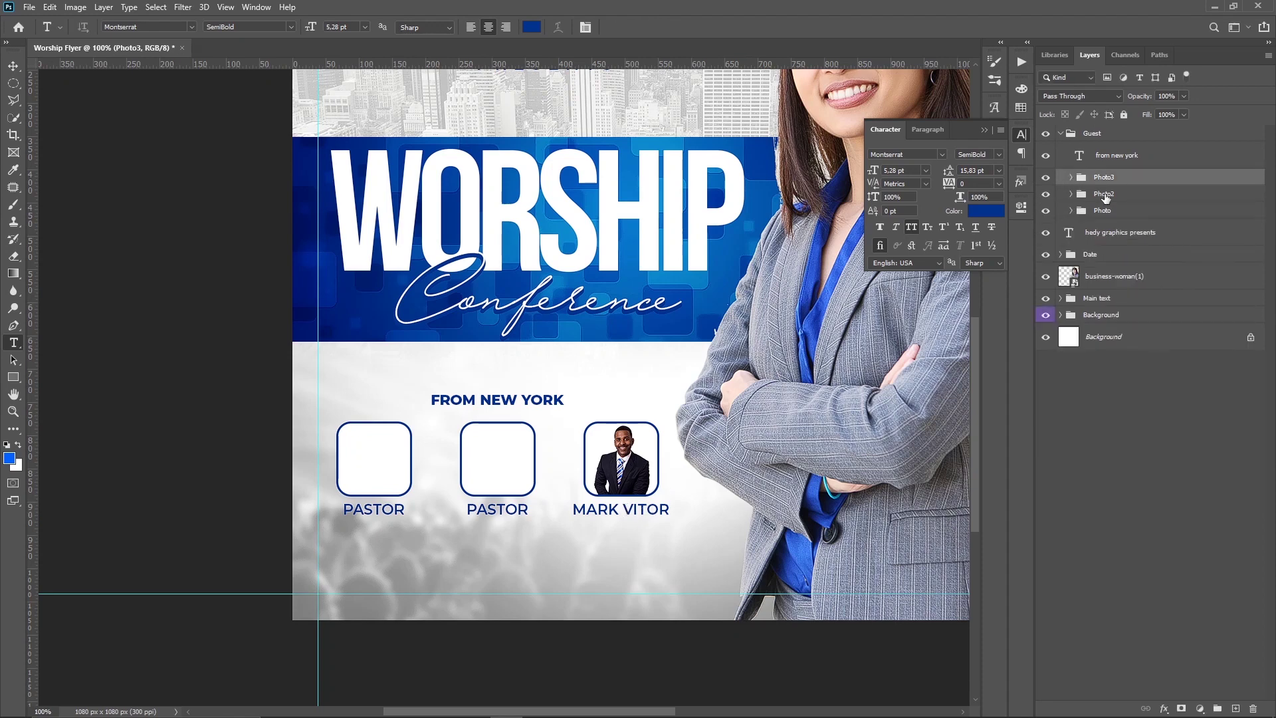
Select Rectangle 3 copy in Photo2 and drag business-woman.psd in from Bridge.
left_click(1104, 194)
left_click(1072, 194)
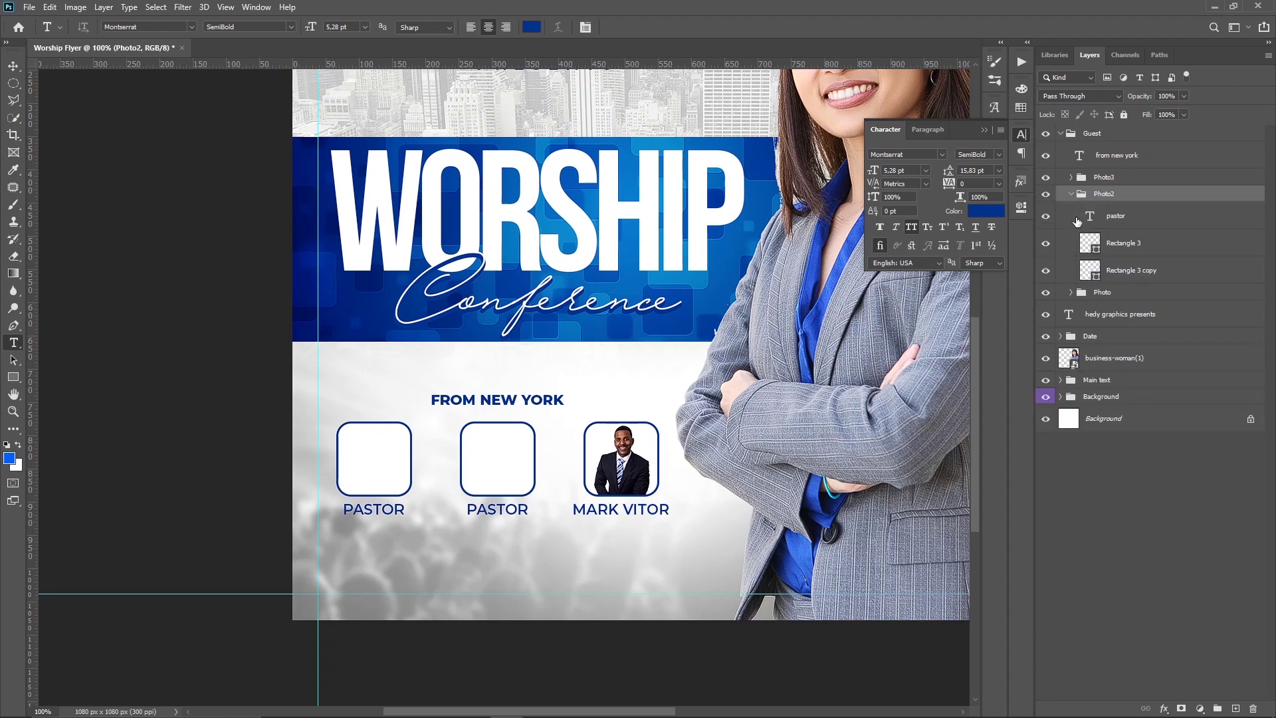
left_click(1132, 271)
key("v")
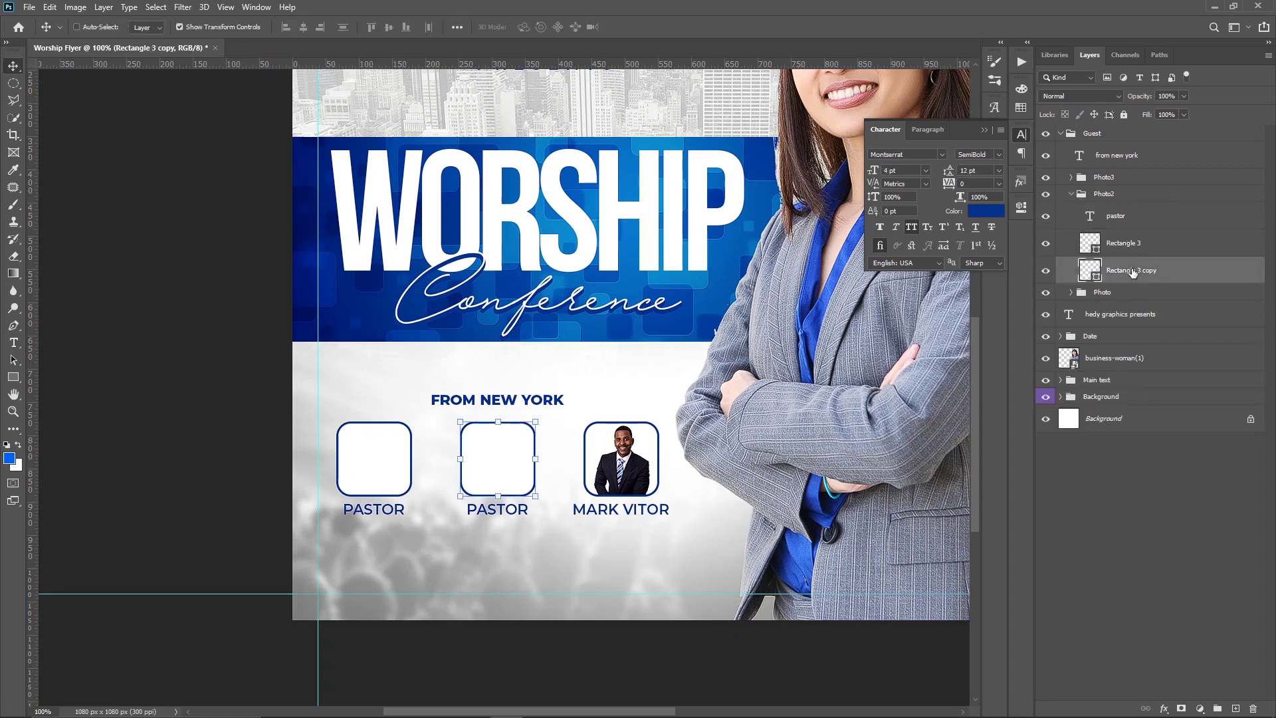
key("alt+Tab")
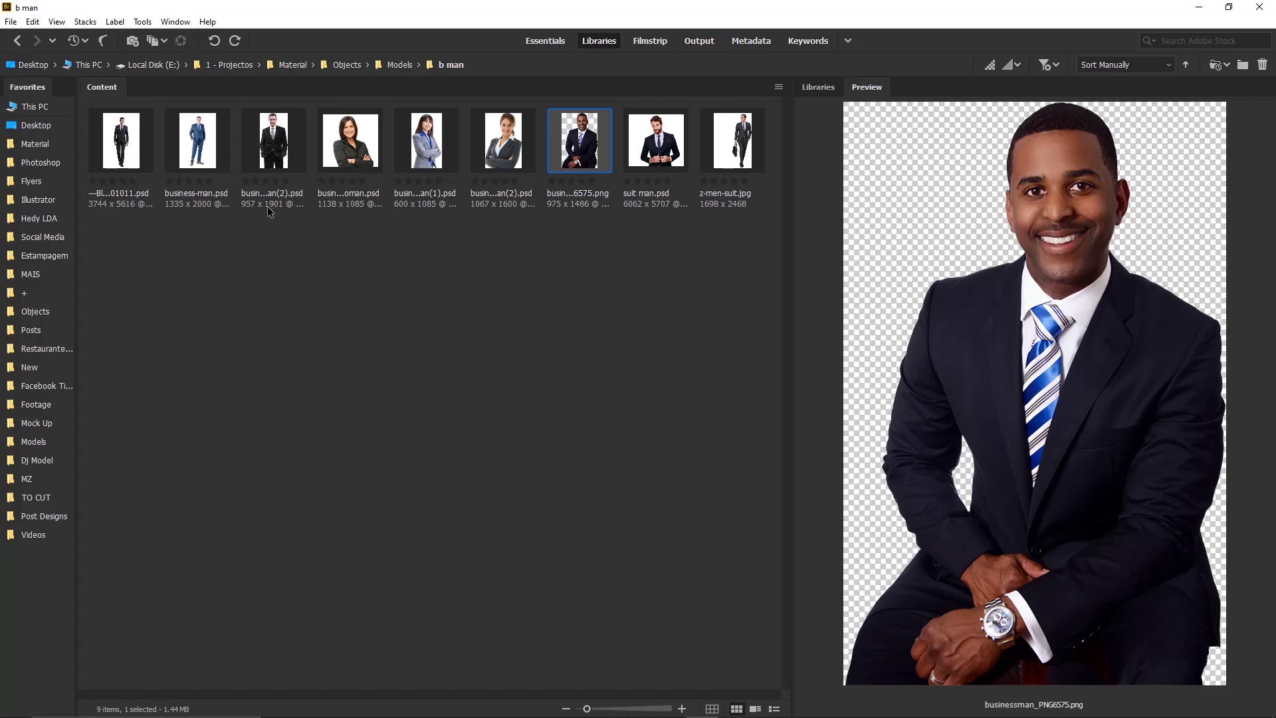
left_click(224, 166)
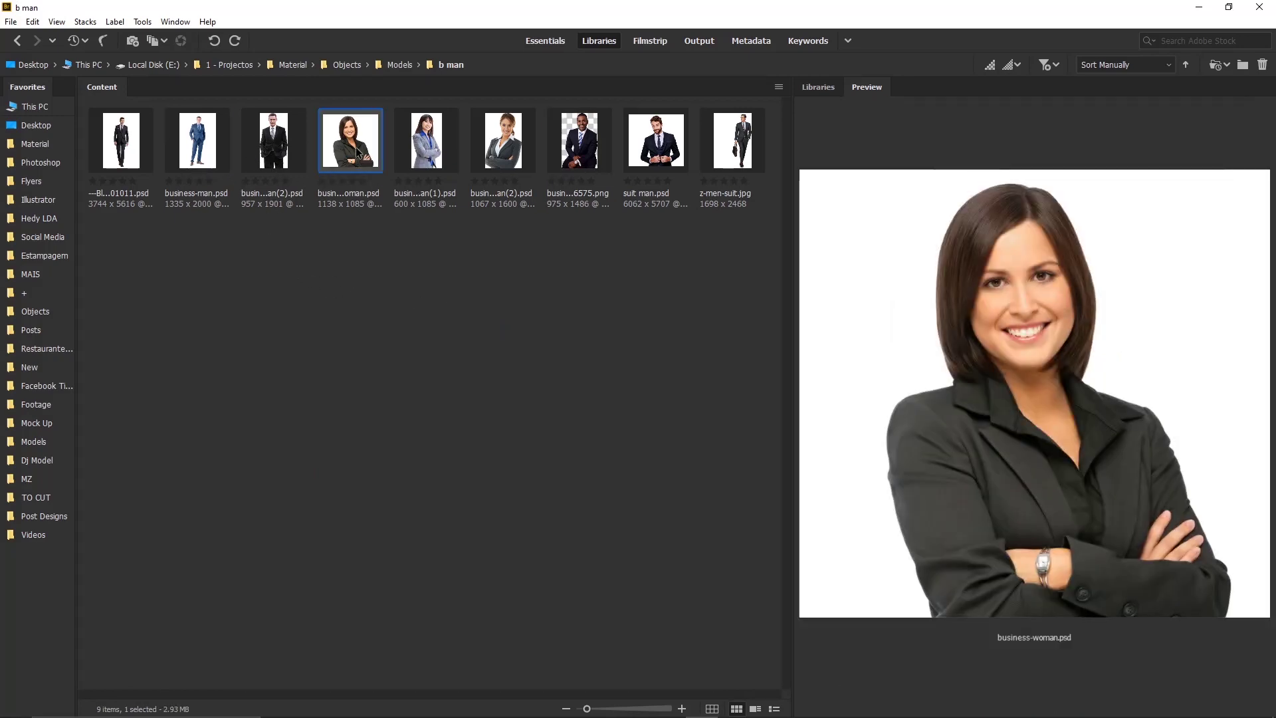
mouse_move(351, 166)
left_mouse_down()
mouse_move(396, 315)
mouse_move(537, 298)
left_mouse_up()
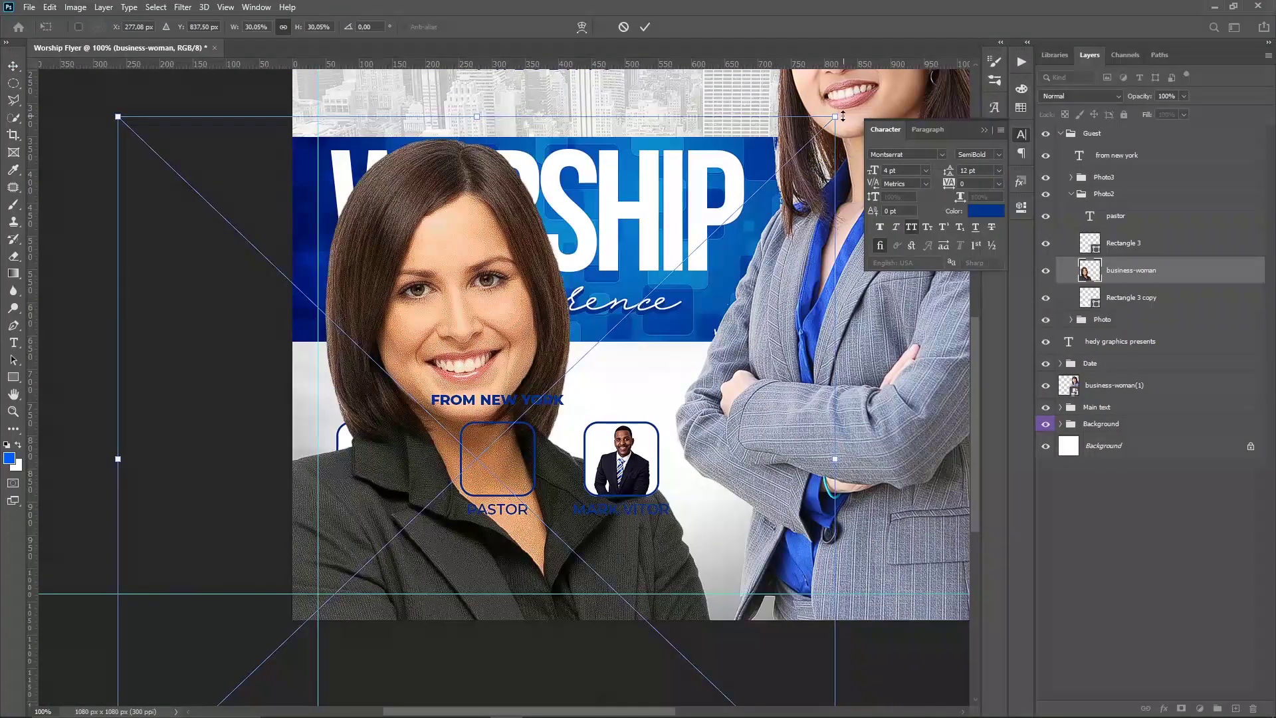
Scale and centre the business-woman photo on the middle frame, then clip it to the frame.
mouse_move(838, 116)
left_mouse_down()
mouse_move(628, 429)
mouse_move(608, 492)
left_mouse_up()
key("Return")
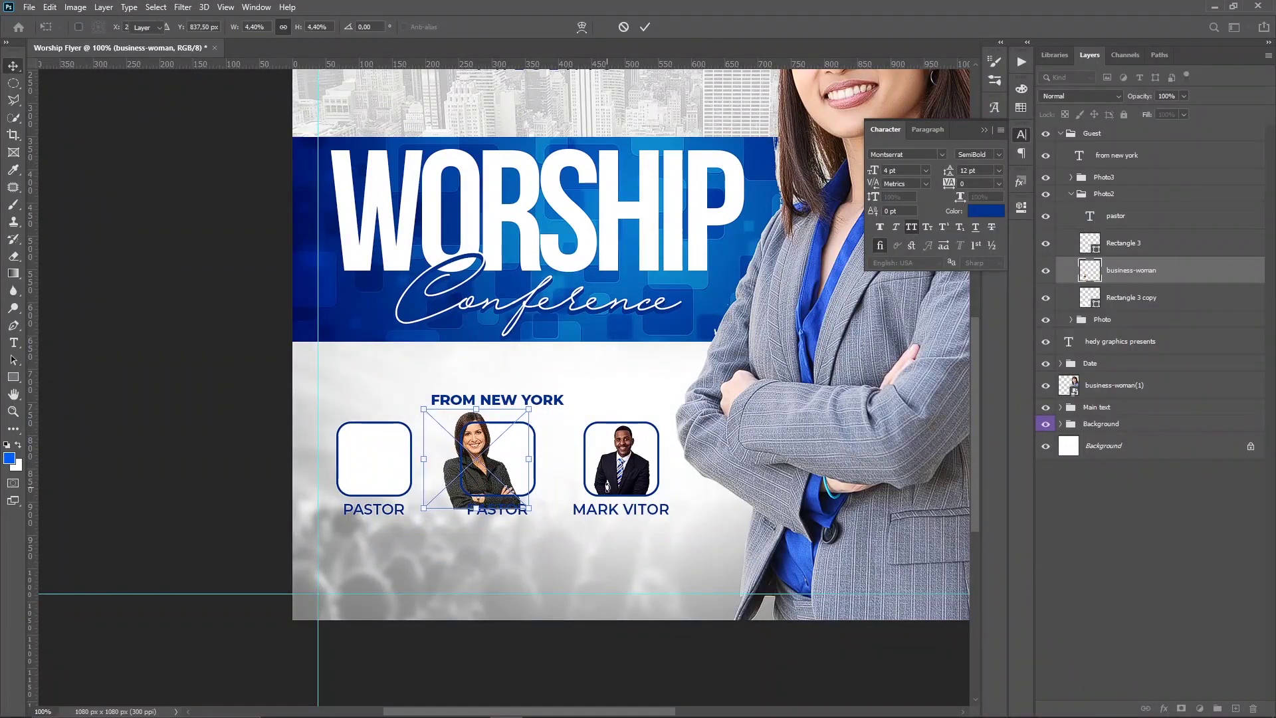
key("ctrl+plus")
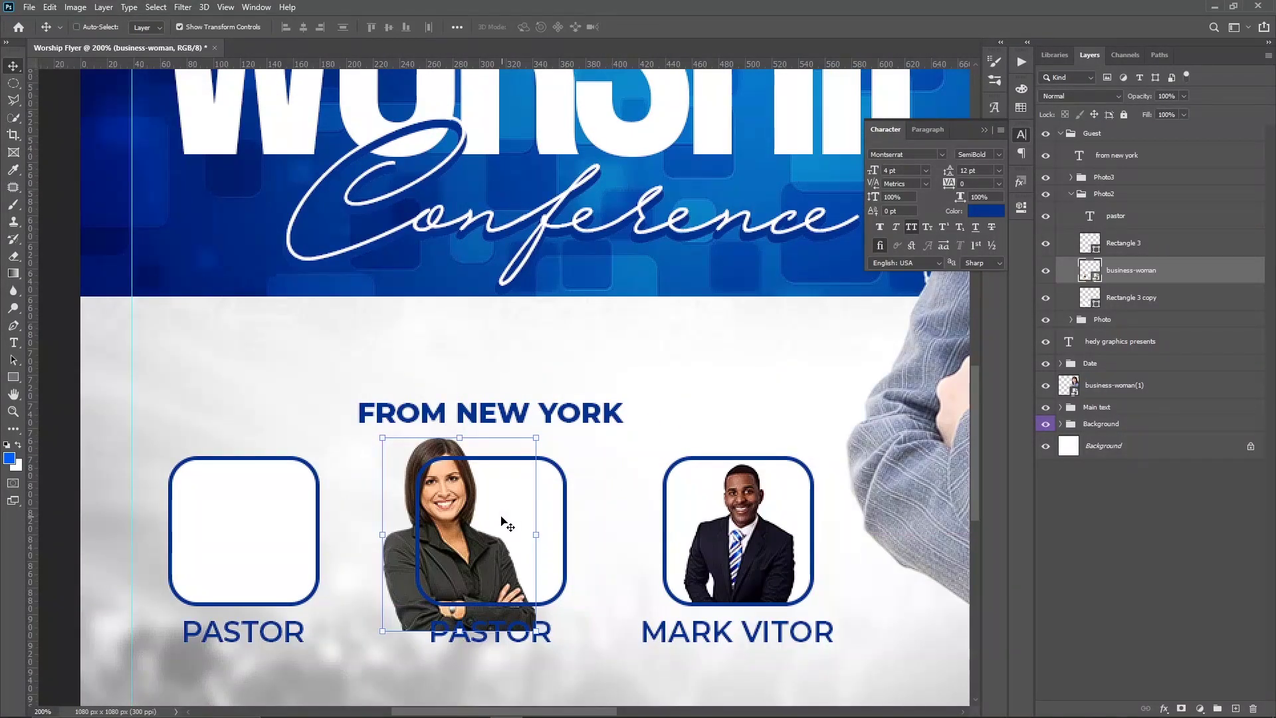
mouse_move(508, 522)
left_mouse_down()
mouse_move(474, 534)
mouse_move(512, 536)
left_mouse_up()
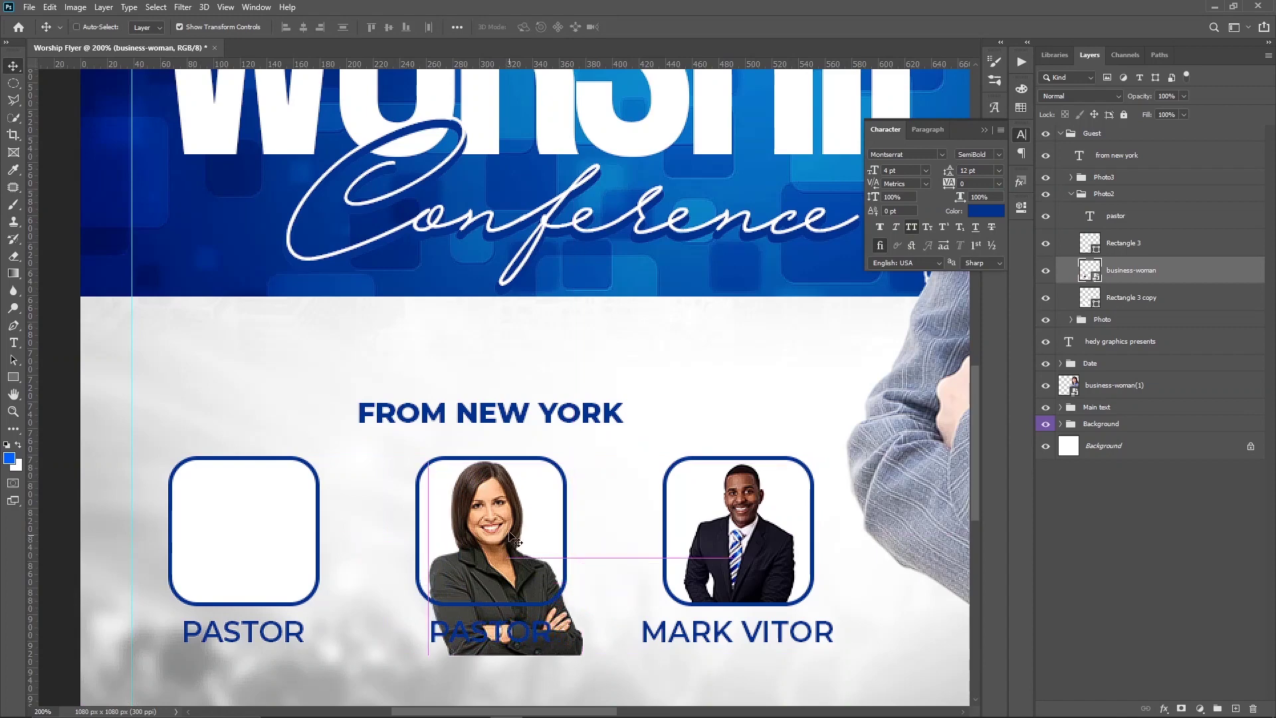
mouse_move(581, 460)
left_mouse_down()
mouse_move(596, 455)
mouse_move(575, 465)
left_mouse_up()
left_click_drag(508, 535, 506, 538)
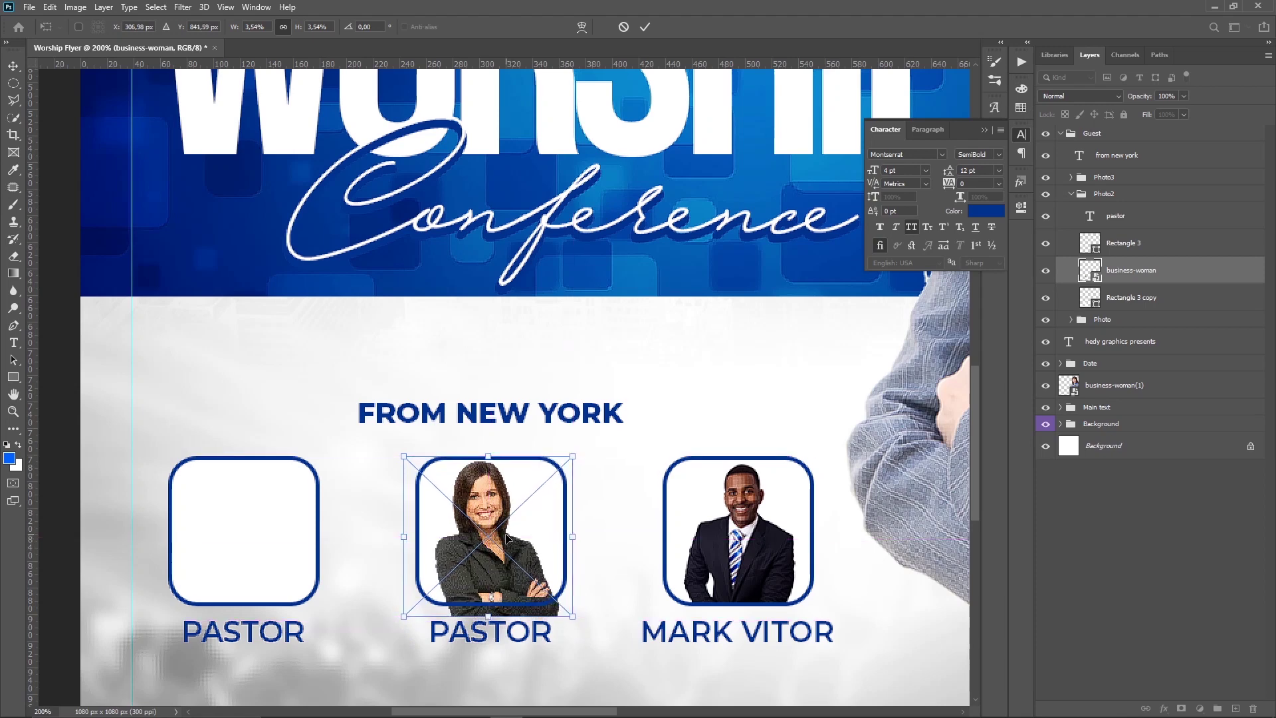
key("Return")
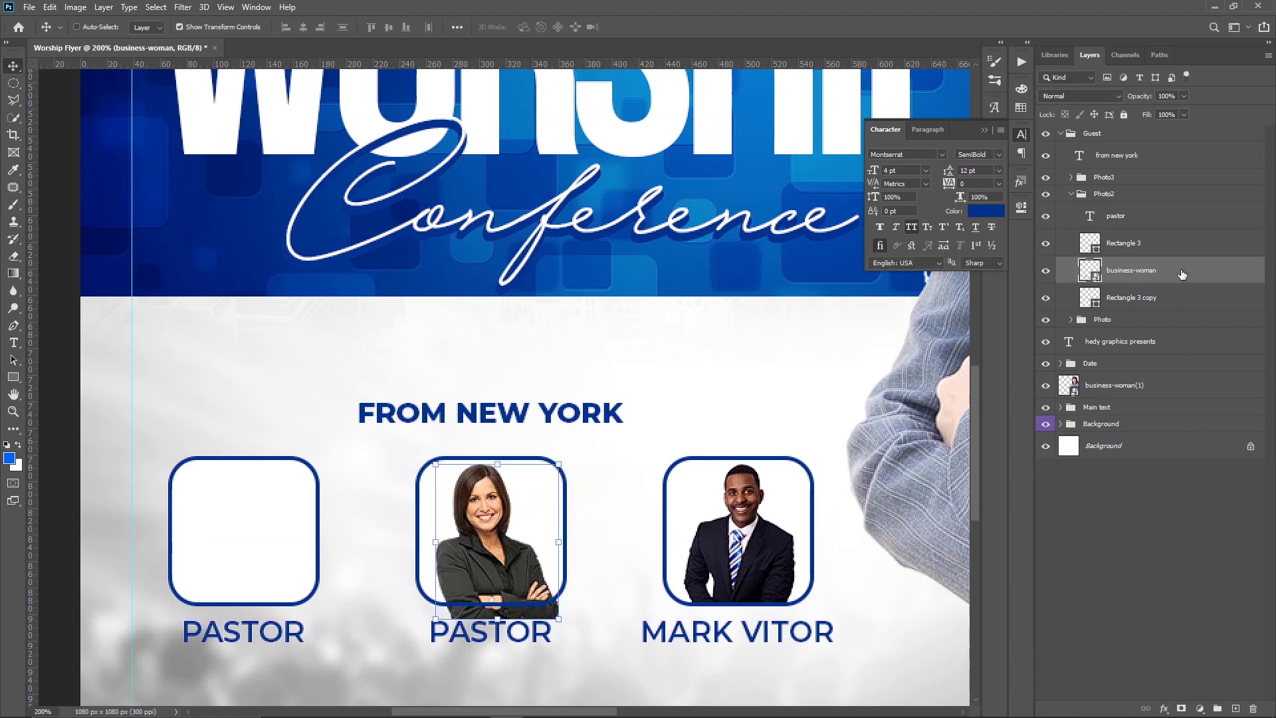
right_click(1182, 274)
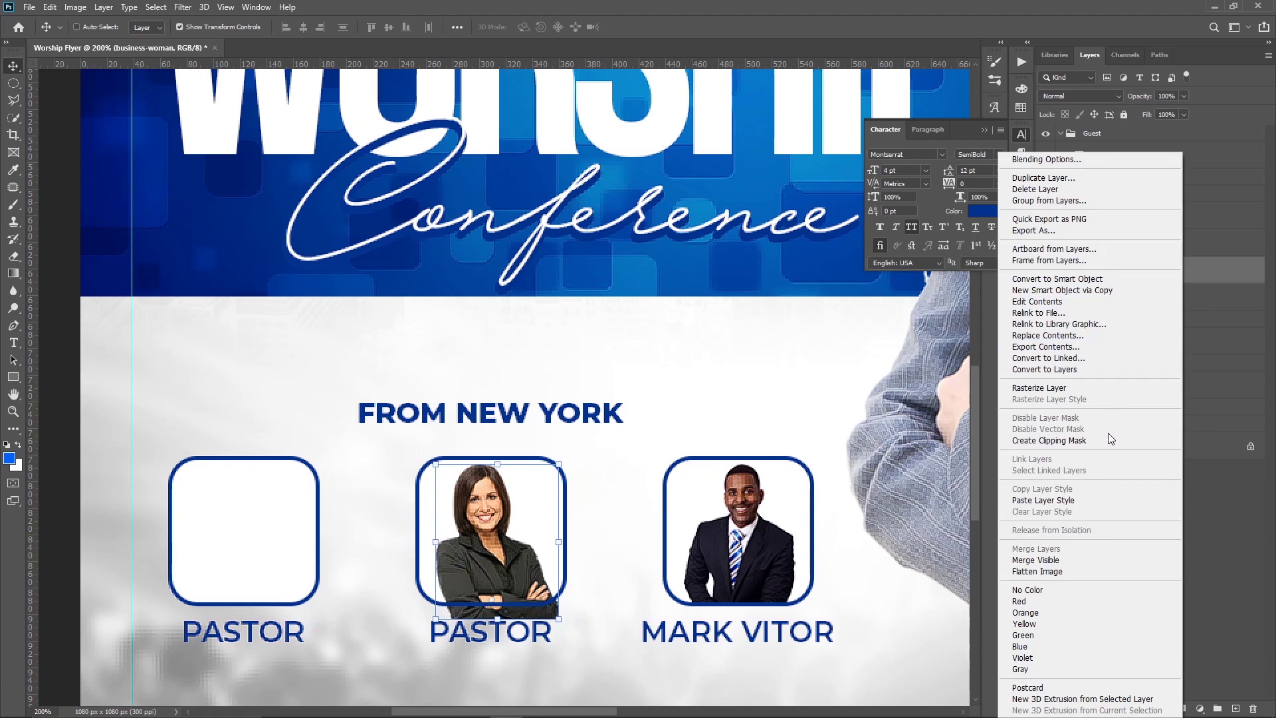
left_click(1104, 440)
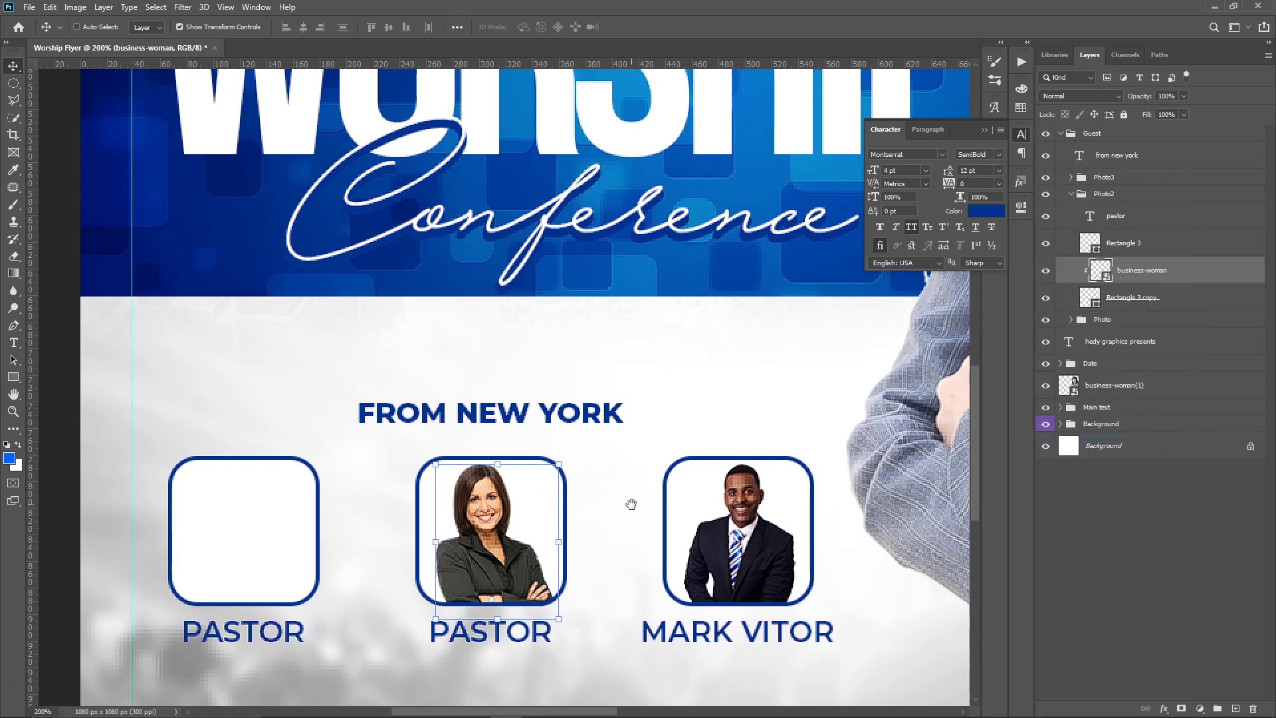
scroll(630, 507, "down", 1)
Replace the middle PASTOR caption with the second speaker's name.
key("t")
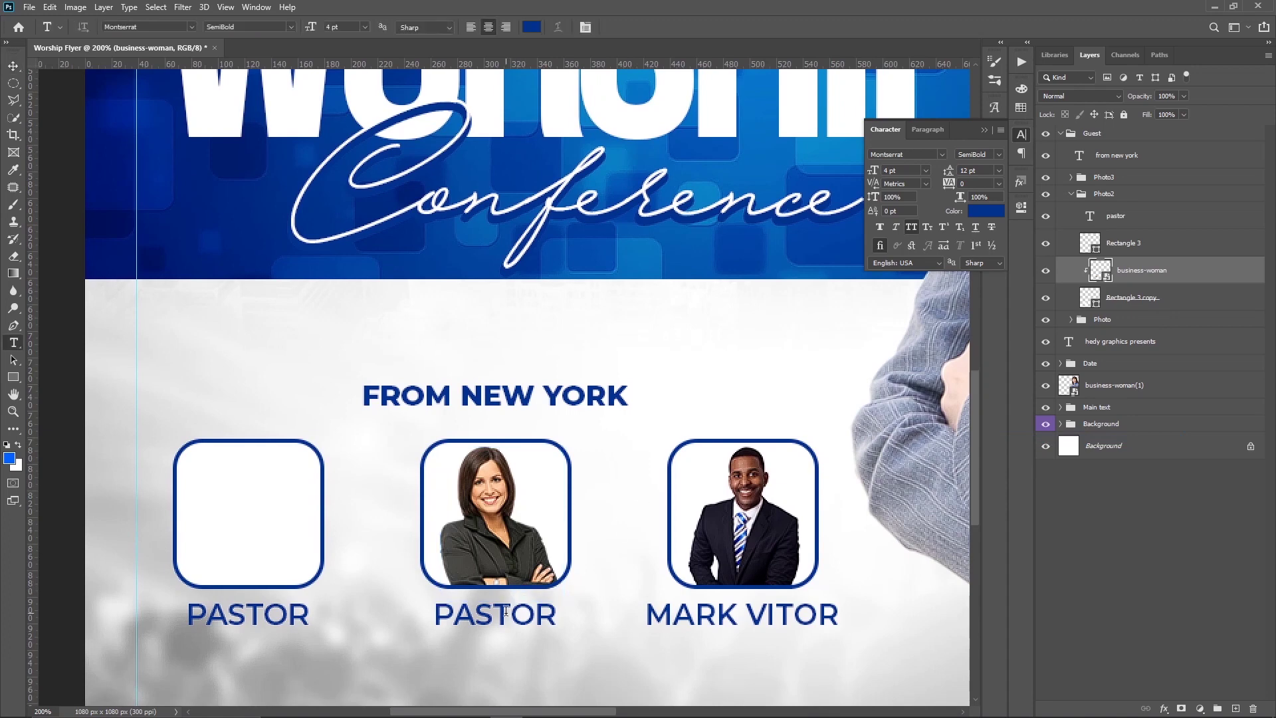
left_click(507, 611)
double_click(507, 612)
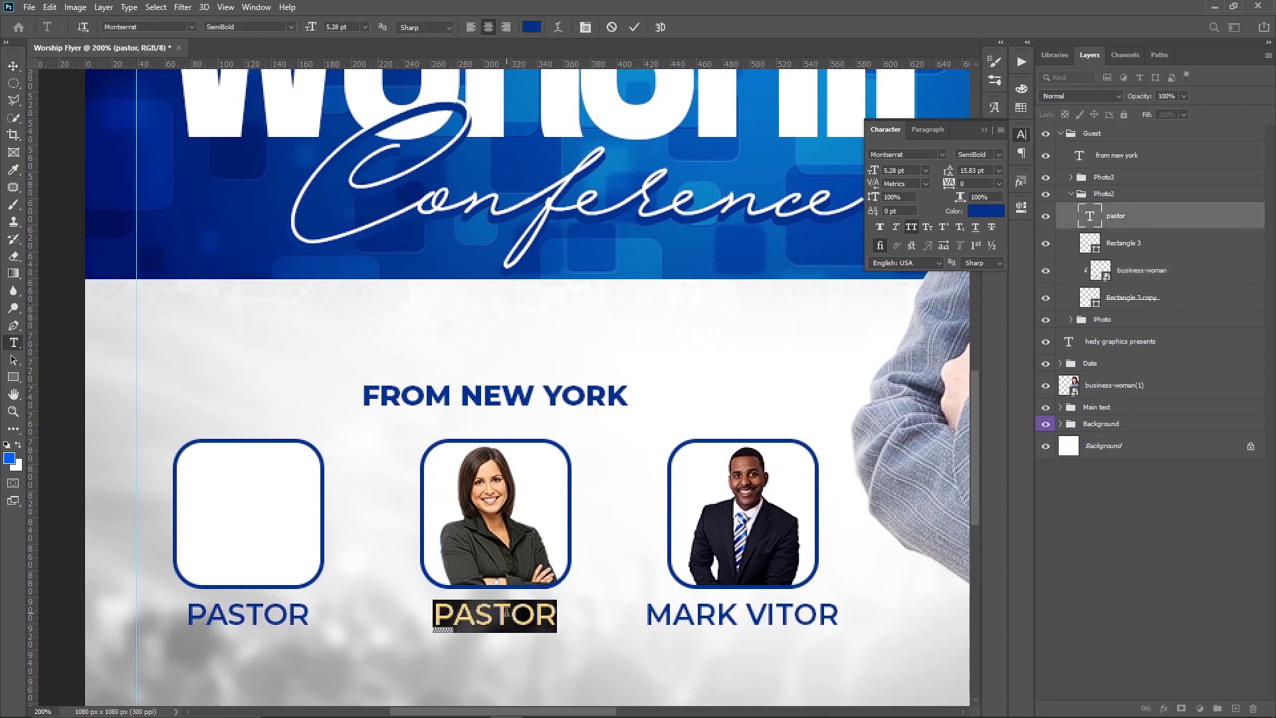
type("MARYA")
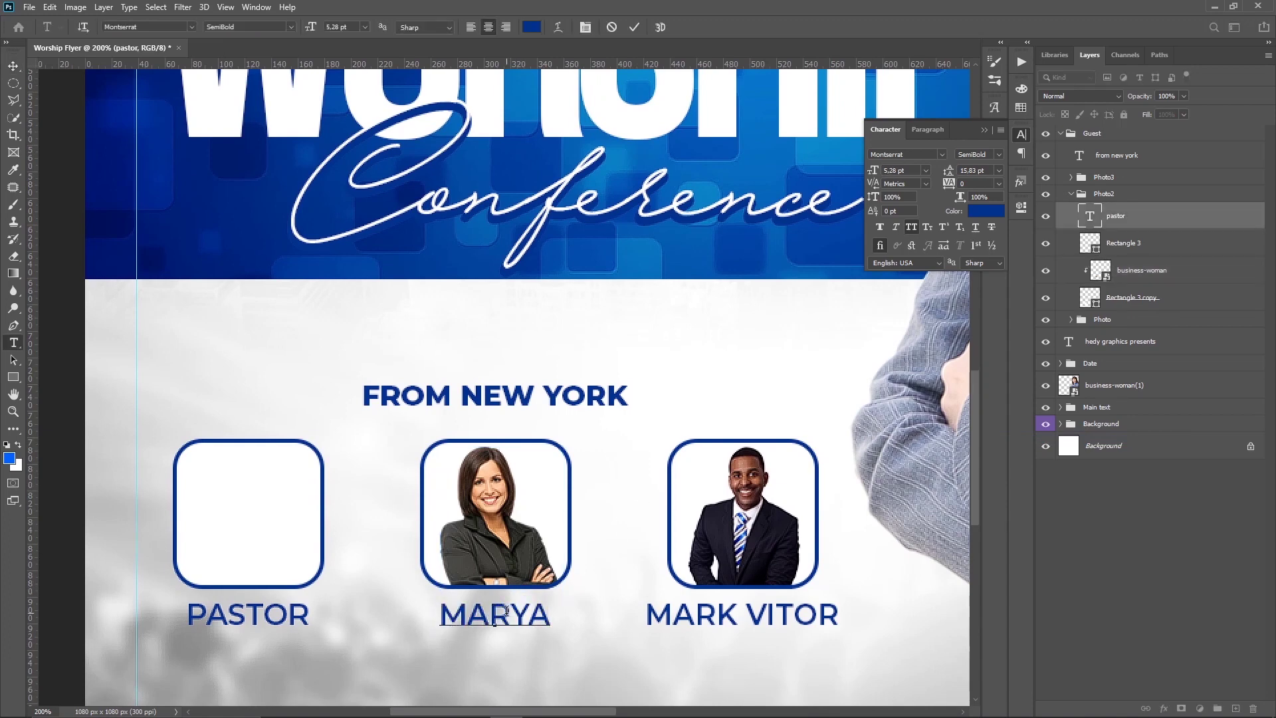
key("ctrl+Return")
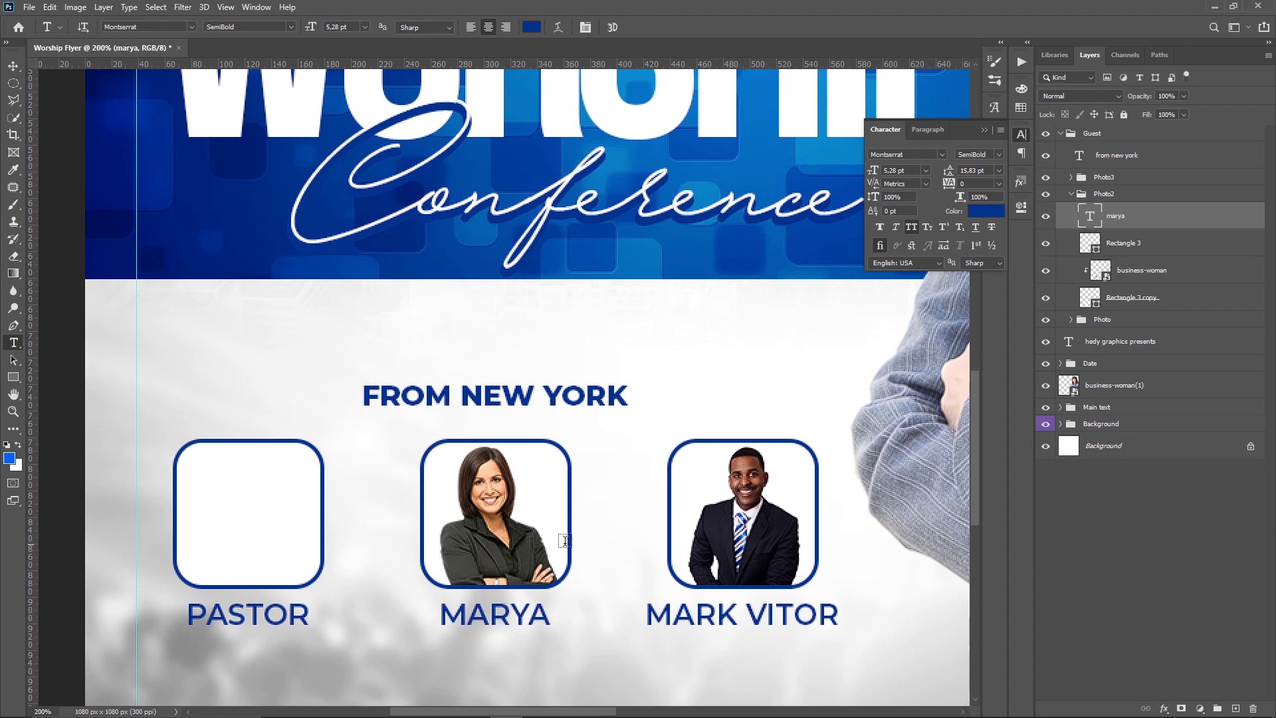
mouse_move(573, 545)
left_mouse_down()
mouse_move(652, 436)
mouse_move(618, 411)
left_mouse_up()
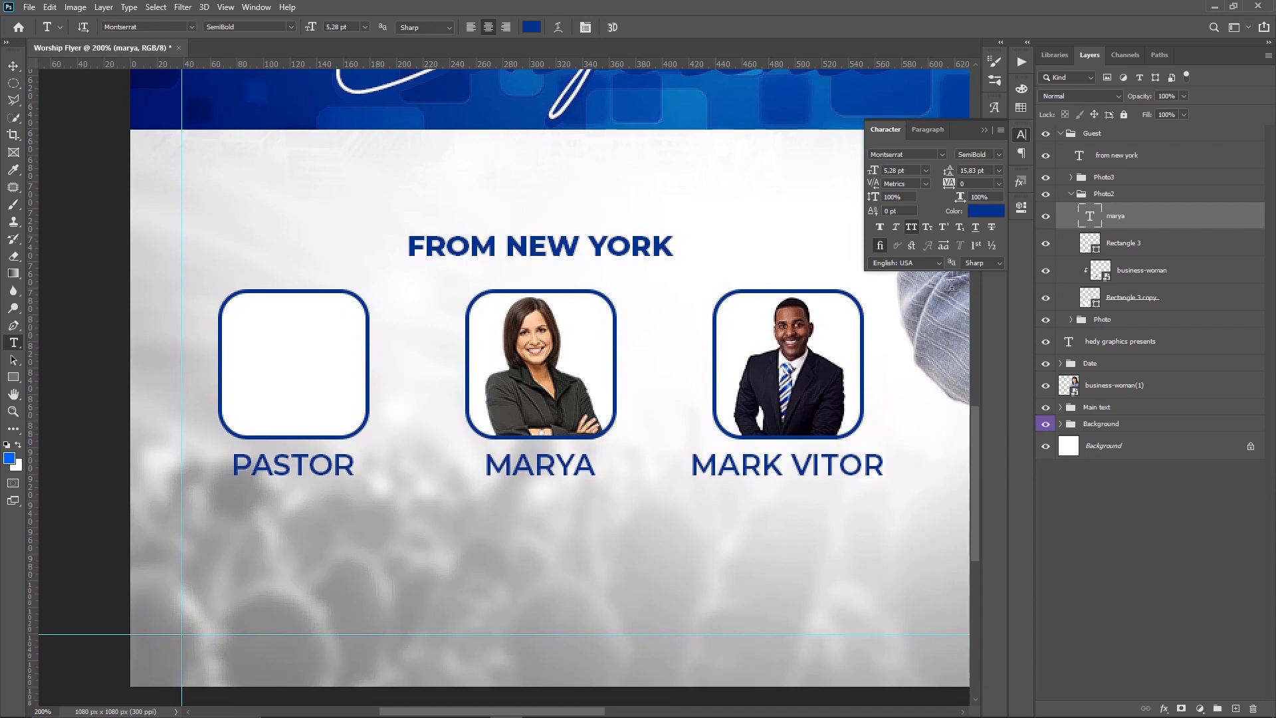
Collapse Photo2 and select the Photo group's rectangle layer.
left_click(1071, 193)
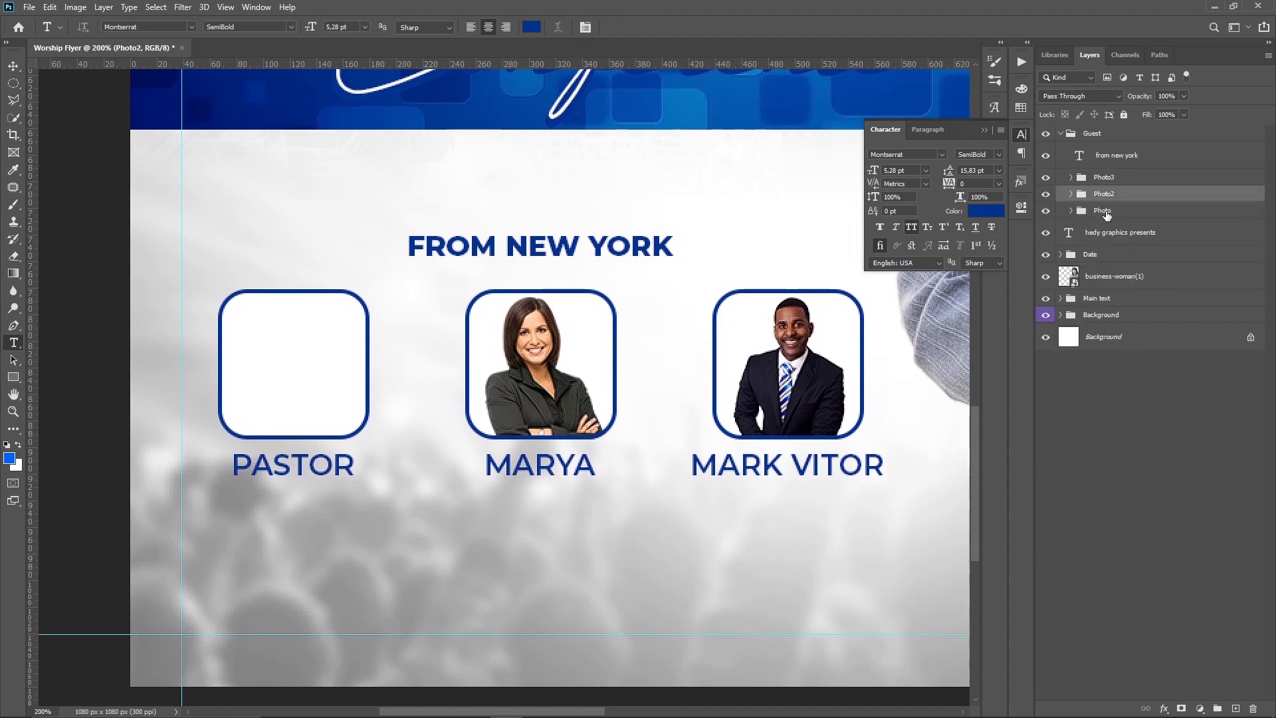
left_click(1104, 210)
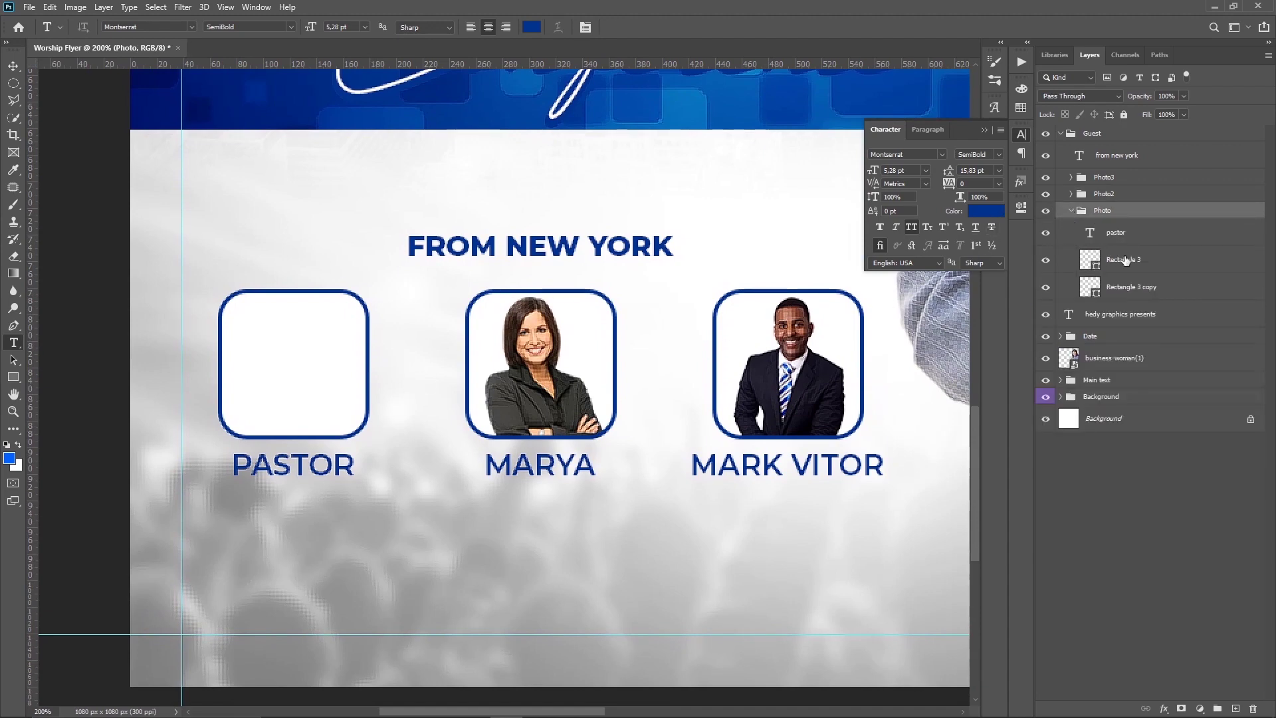
left_click(1129, 288)
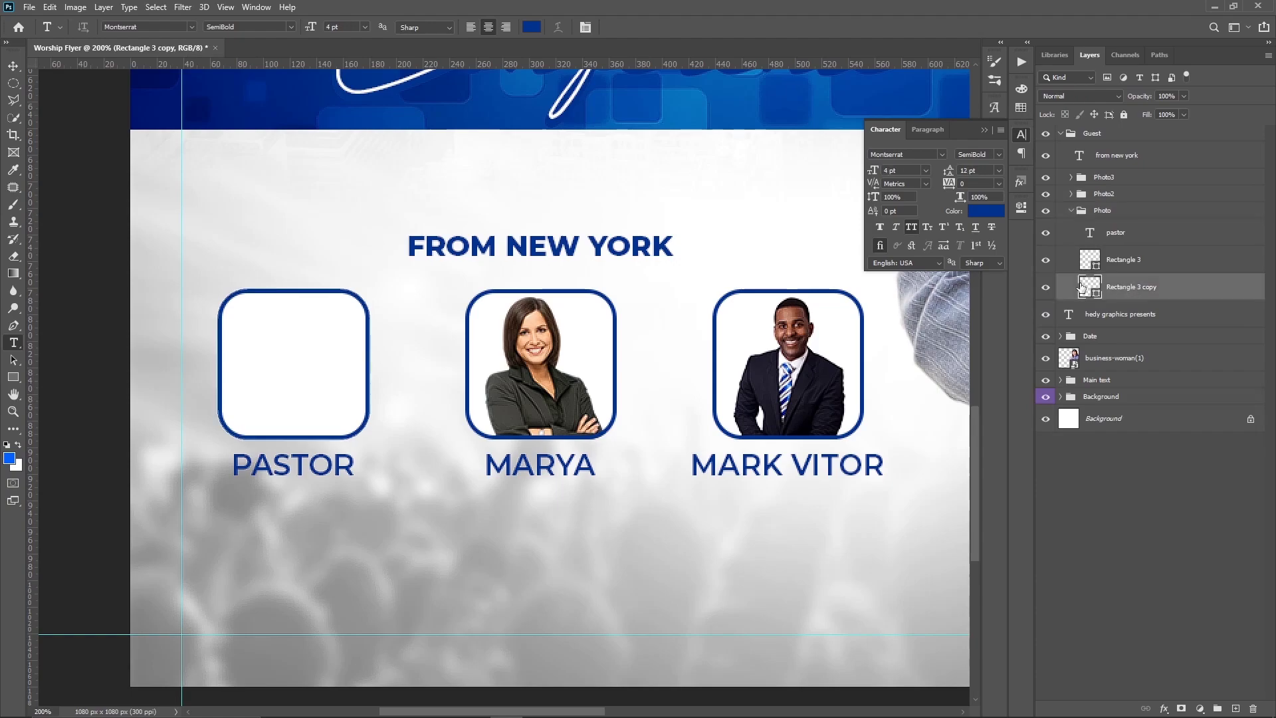
key("alt+Tab")
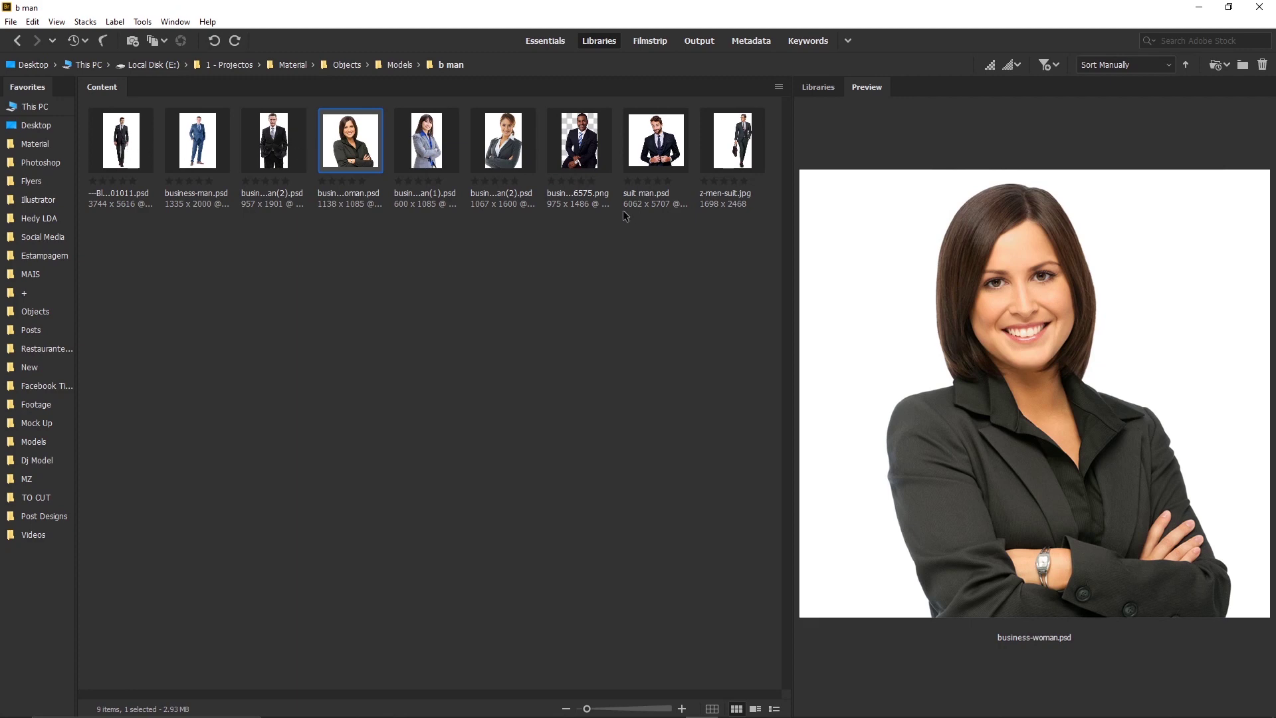
left_click(738, 147)
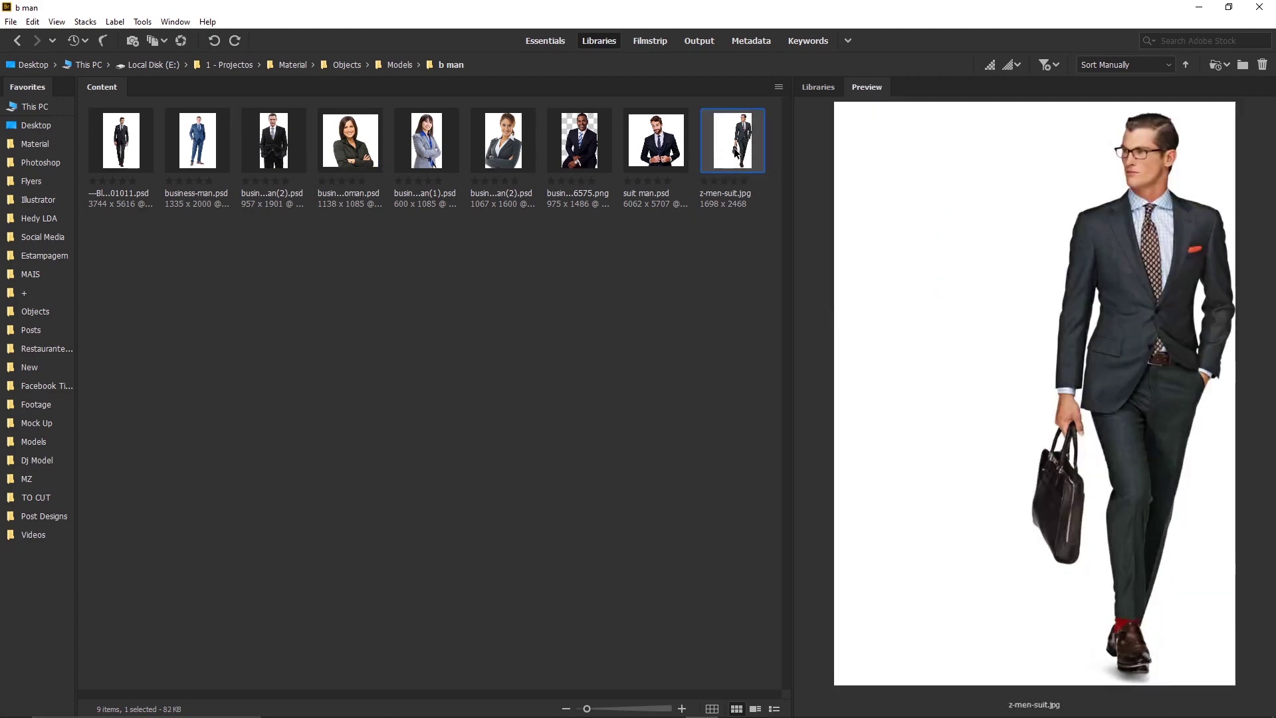
left_click_drag(736, 152, 523, 427)
key("alt+Tab")
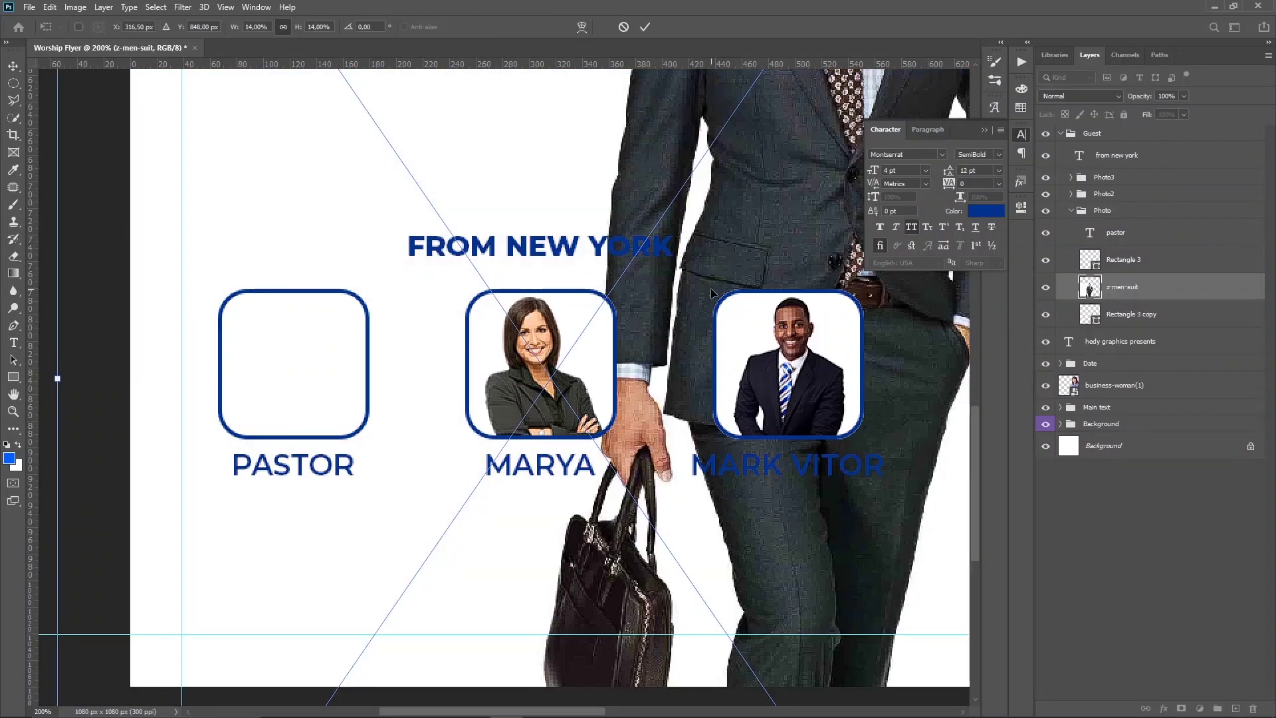
key("Escape")
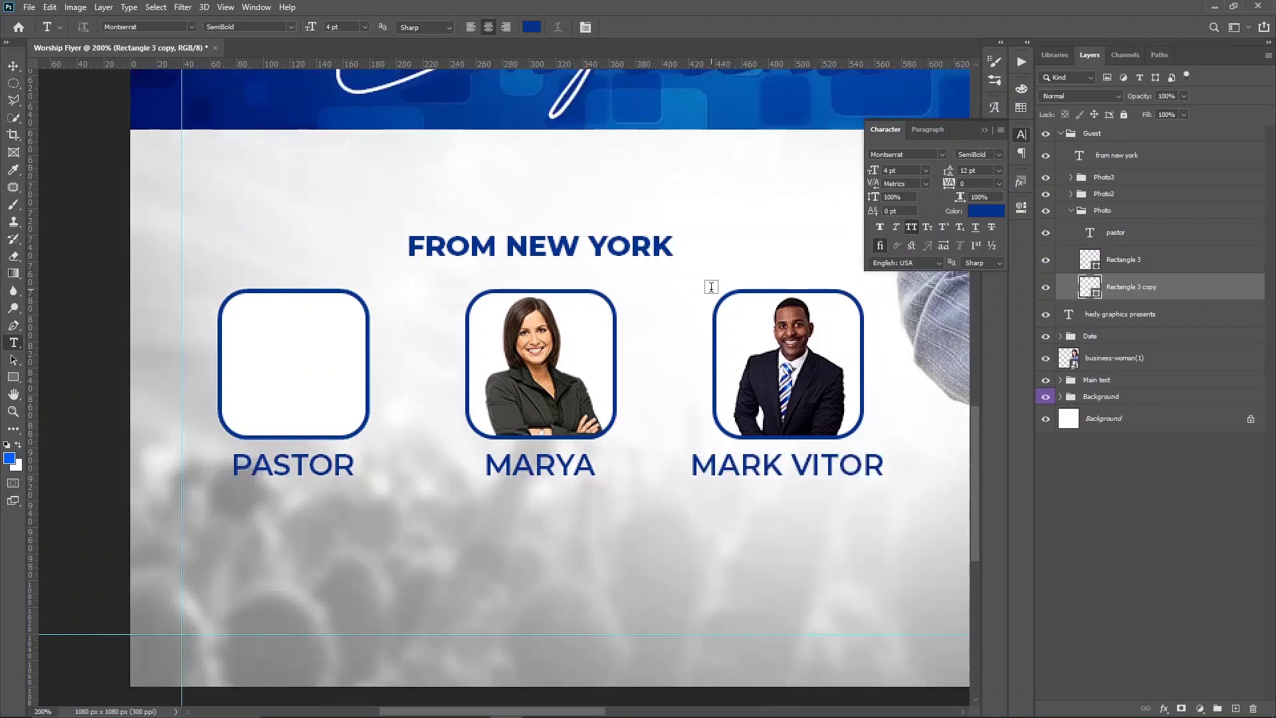
key("alt+Tab")
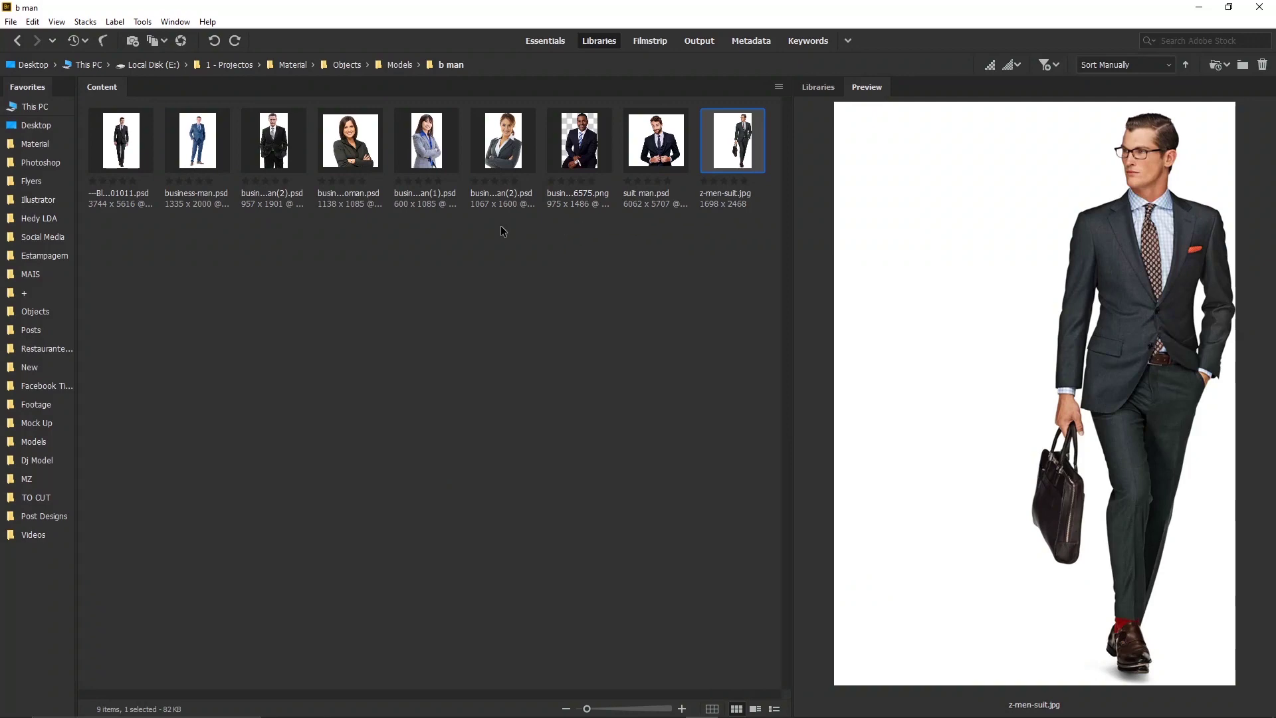
mouse_move(503, 141)
left_mouse_down()
mouse_move(511, 263)
mouse_move(335, 395)
left_mouse_up()
key("alt+Tab")
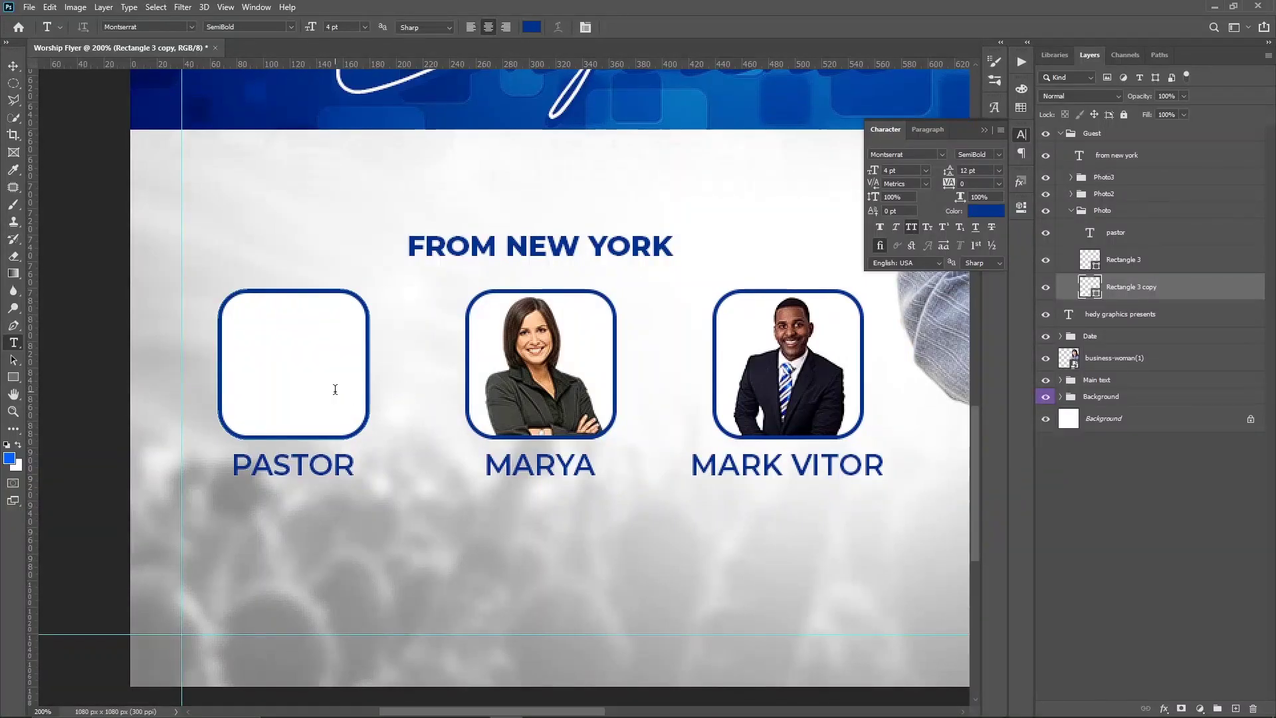
Fit the woman's photo, slightly tilted, into the first frame and clip it to the shape.
mouse_move(599, 224)
left_mouse_down()
mouse_move(552, 236)
mouse_move(532, 419)
left_mouse_up()
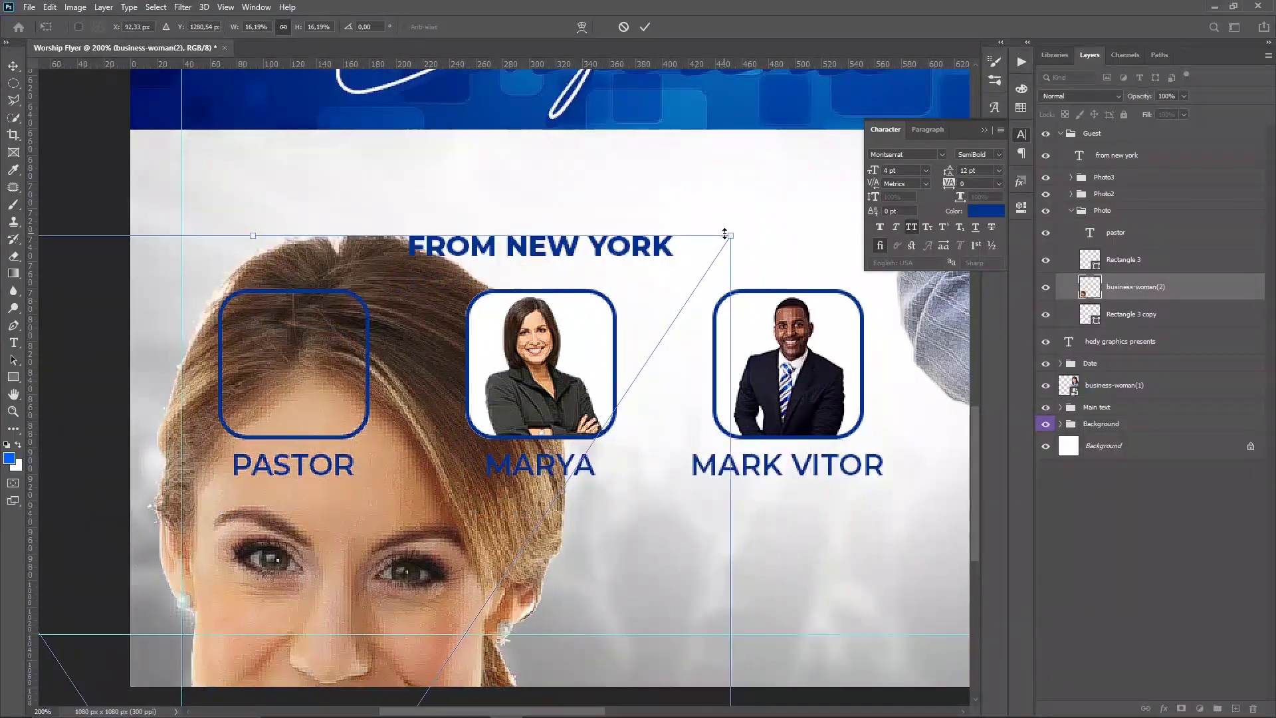
left_click_drag(732, 234, 561, 485)
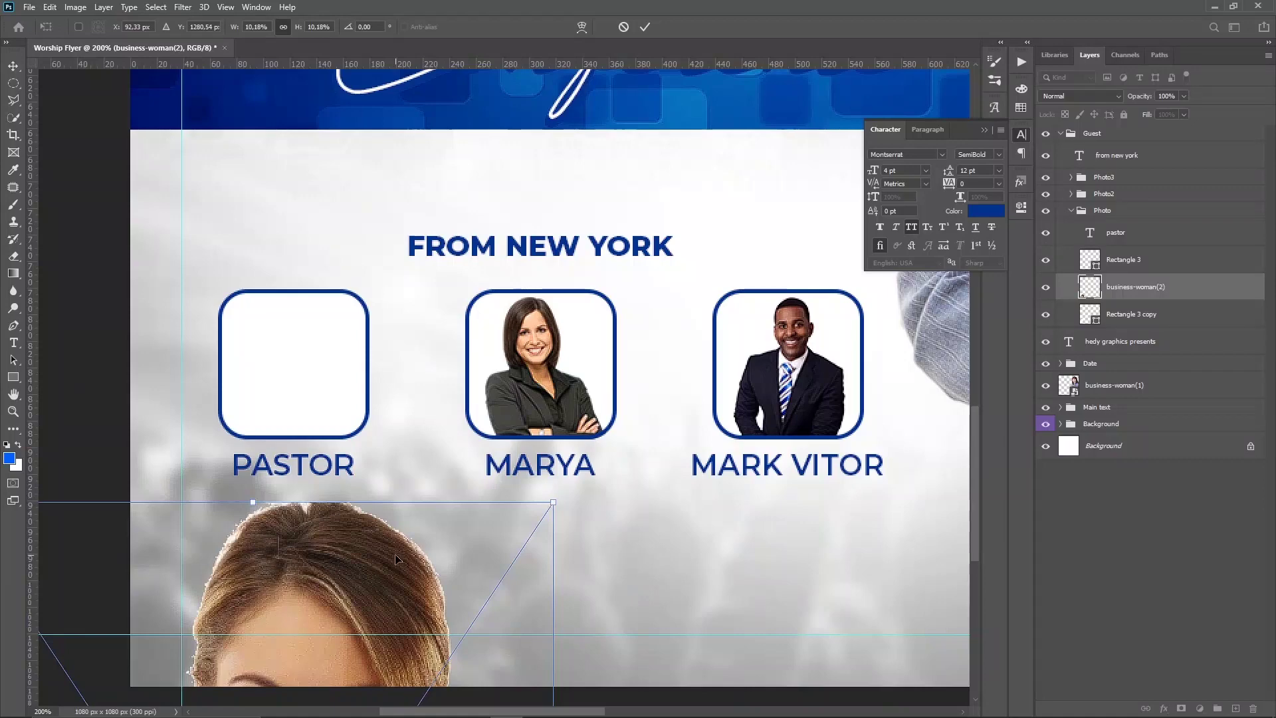
left_click_drag(414, 522, 571, 172)
mouse_move(716, 134)
left_mouse_down()
mouse_move(547, 451)
mouse_move(512, 449)
mouse_move(487, 480)
left_mouse_up()
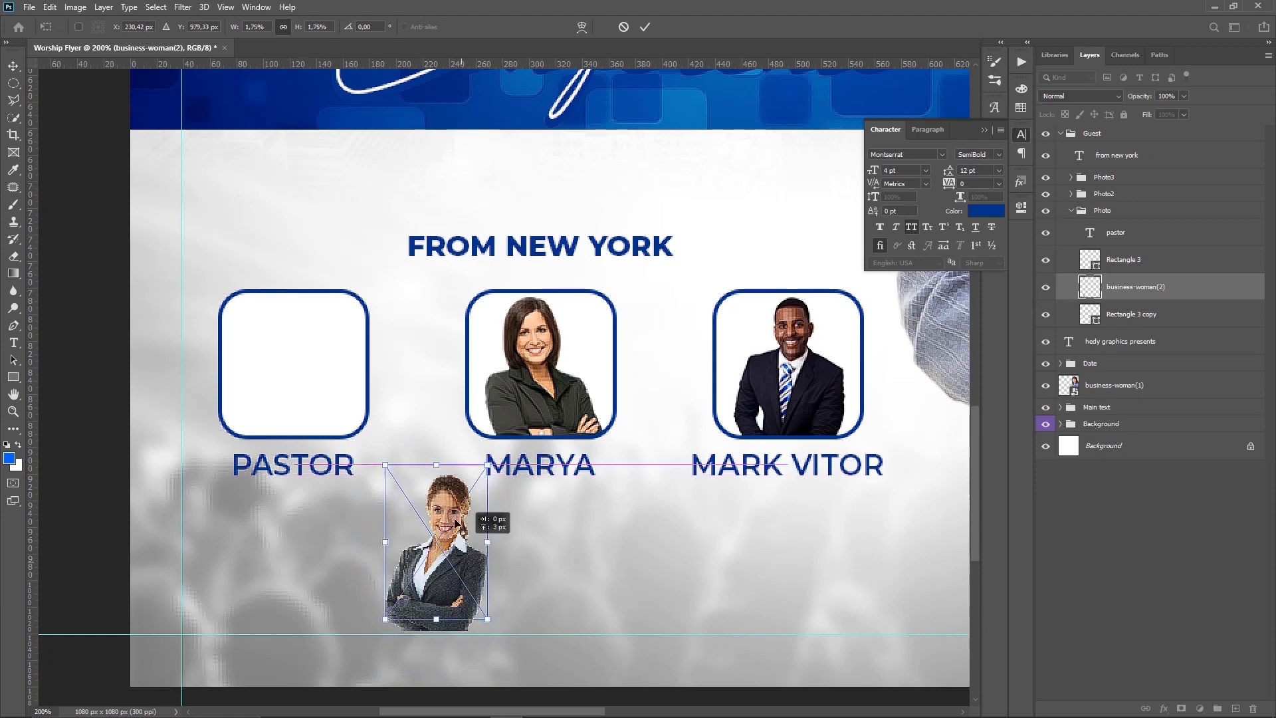
left_click_drag(461, 560, 309, 400)
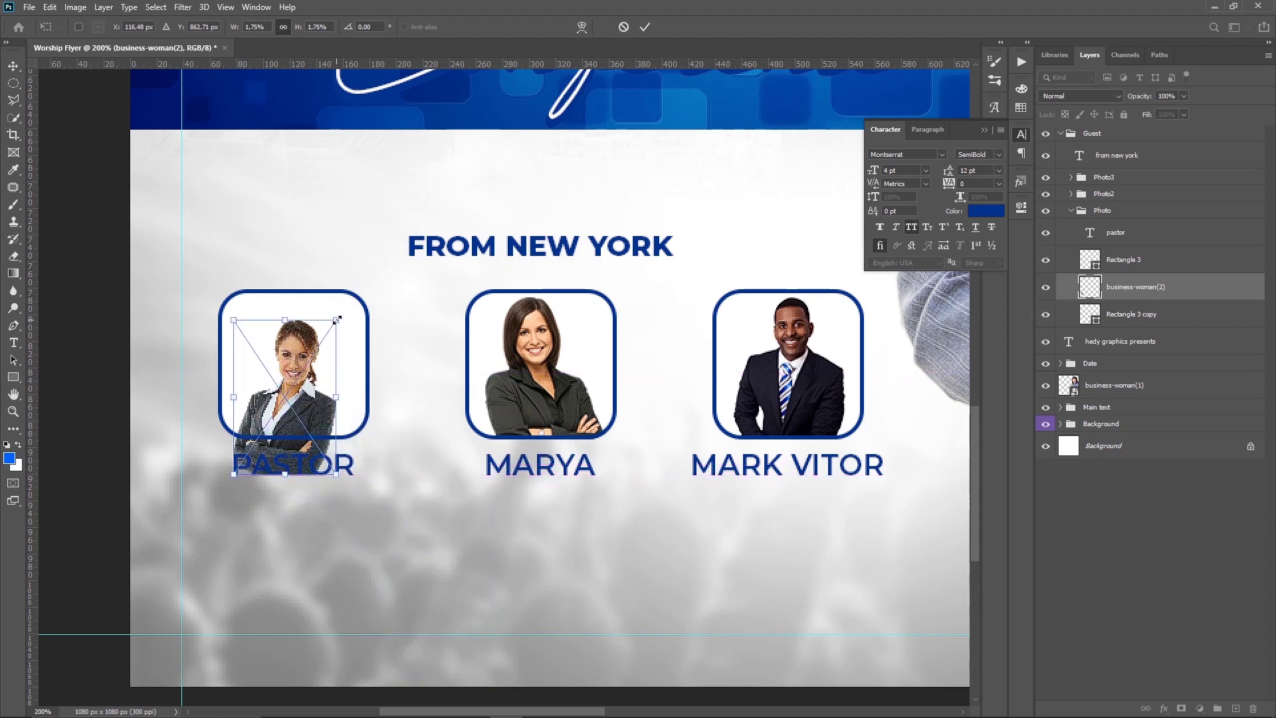
left_click_drag(337, 320, 353, 299)
left_click_drag(319, 341, 313, 345)
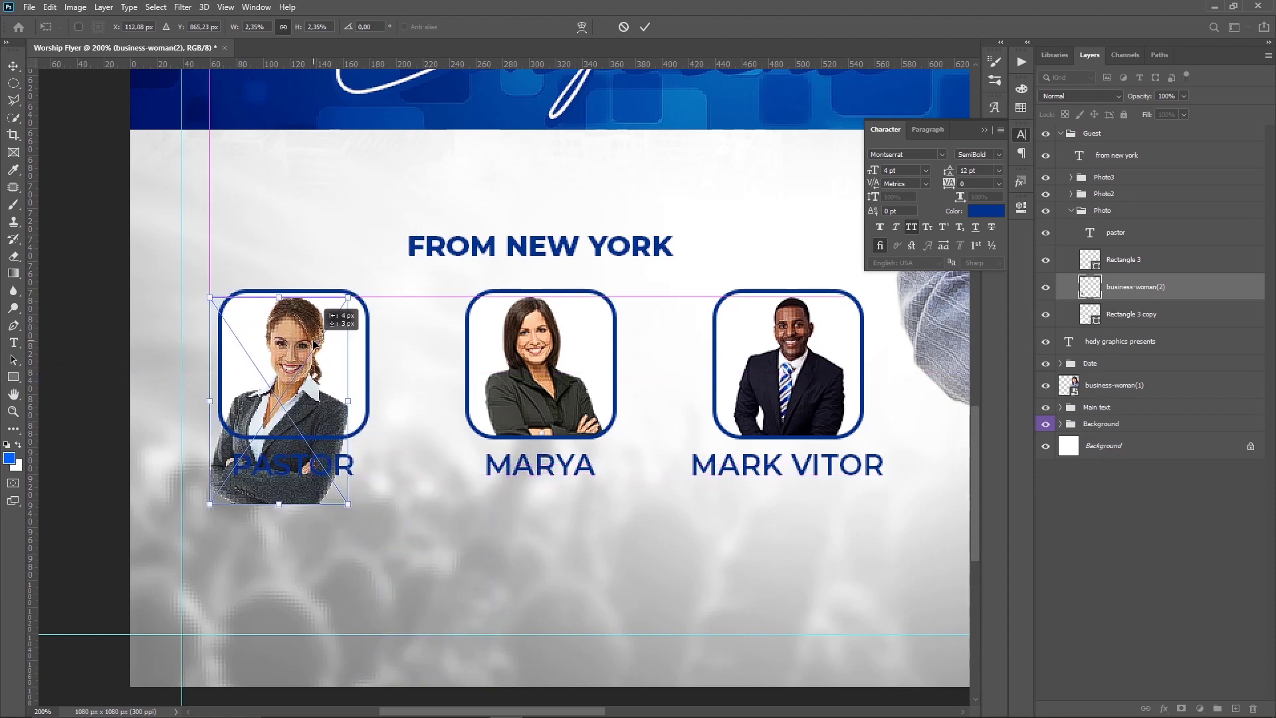
left_click_drag(366, 394, 370, 390)
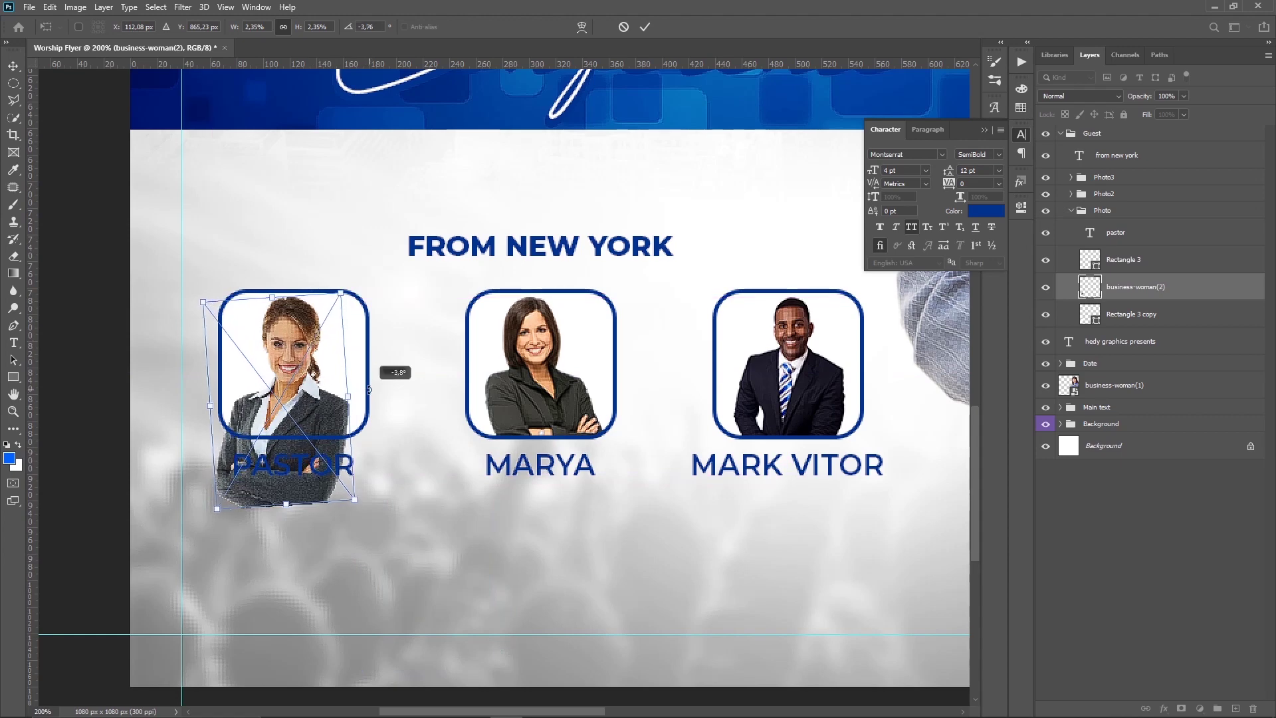
key("t")
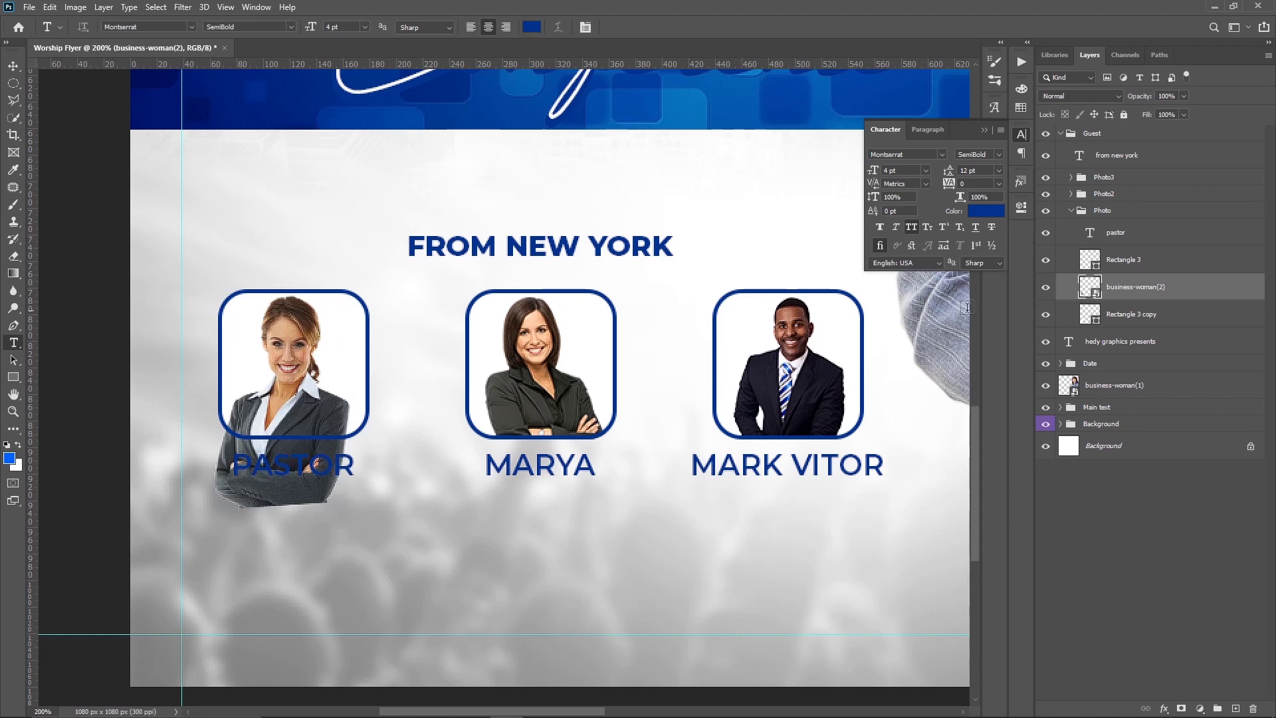
right_click(1193, 290)
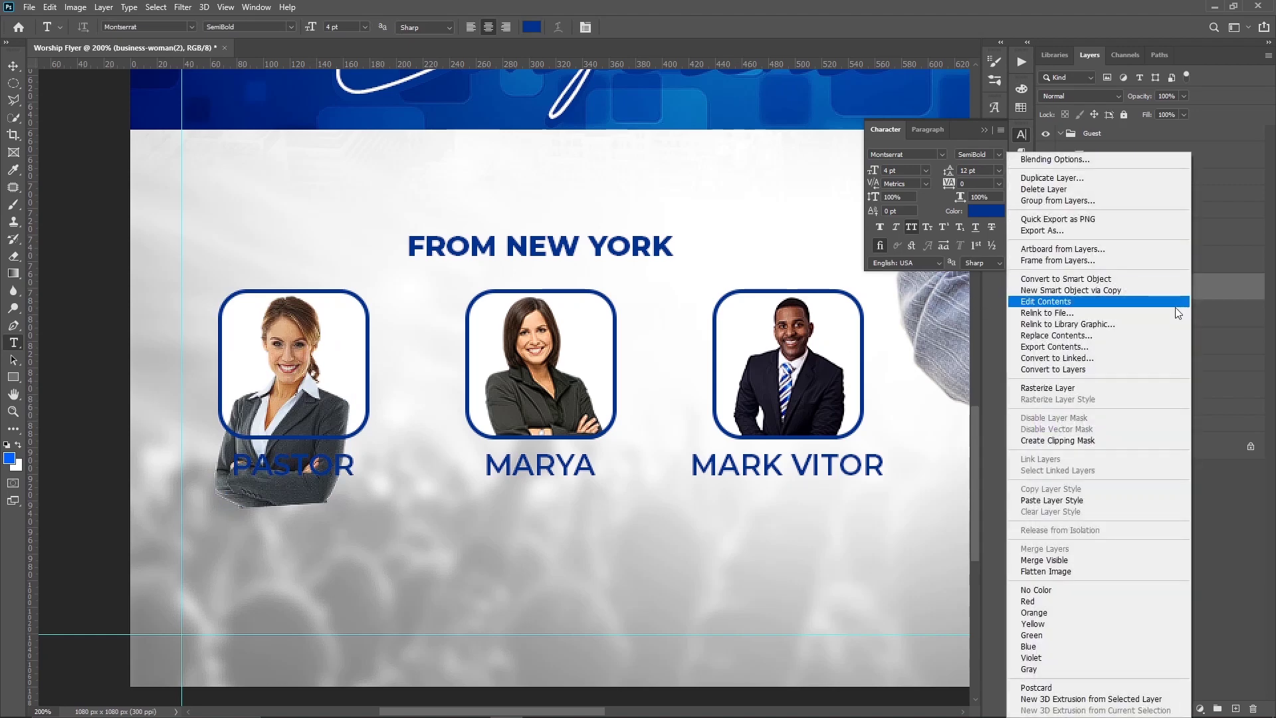
left_click(1124, 440)
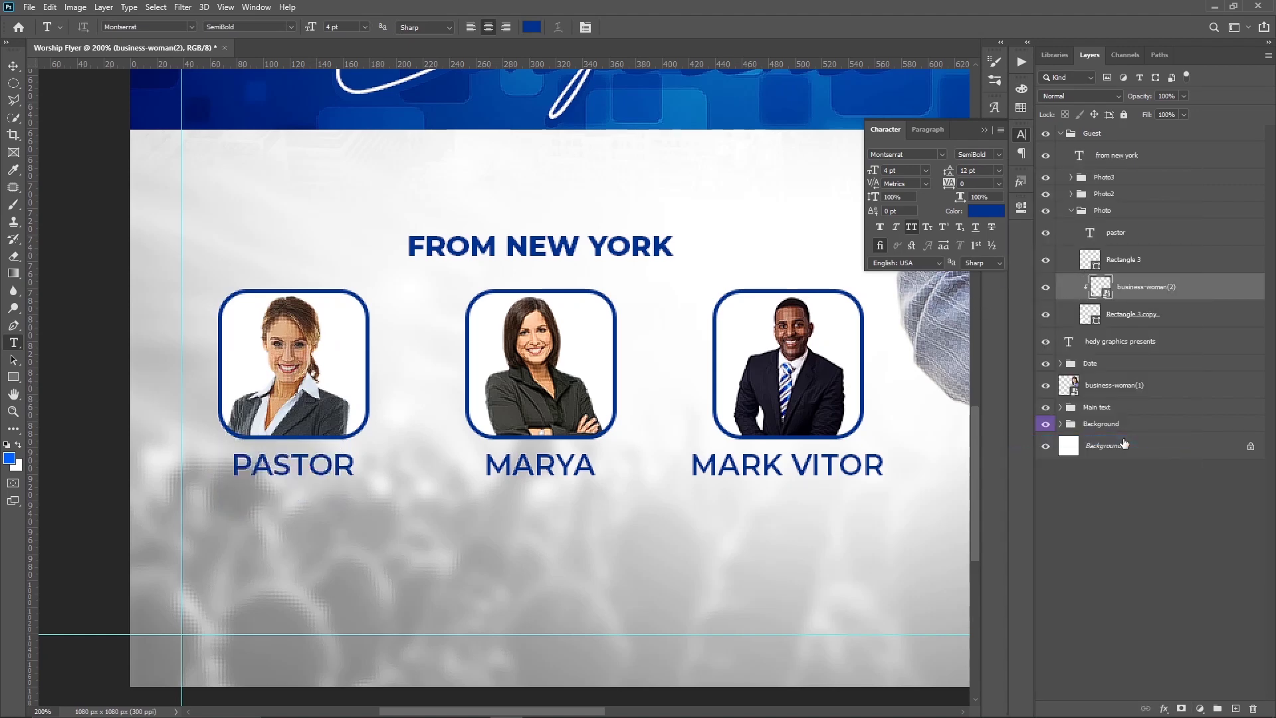
Replace the first frame's PASTOR caption with the speaker's name.
left_click(332, 469)
double_click(332, 470)
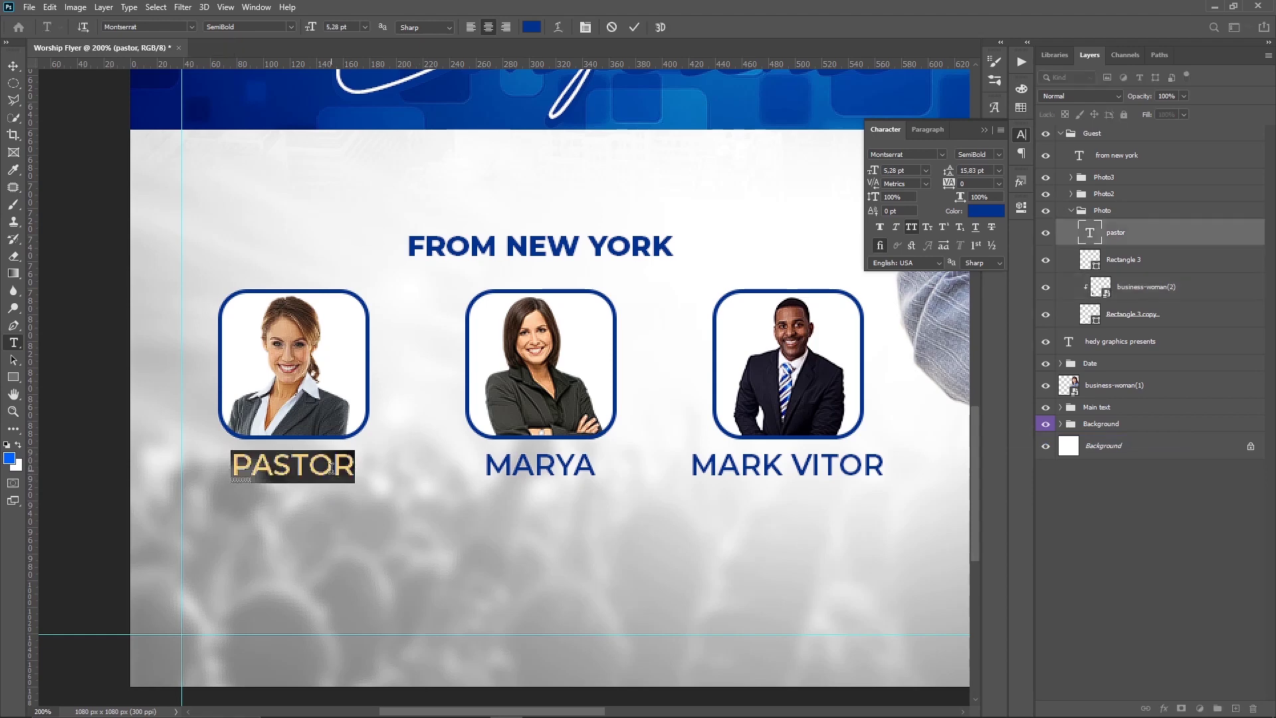
type("SUZA")
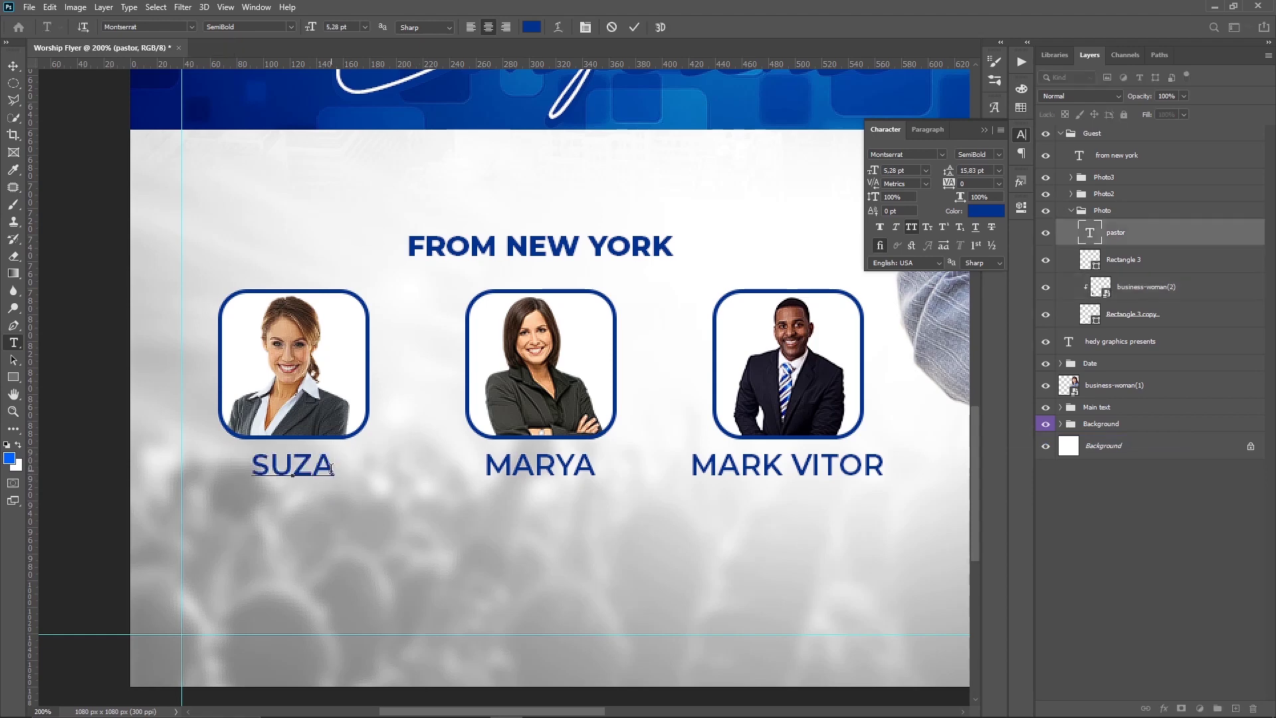
type("N")
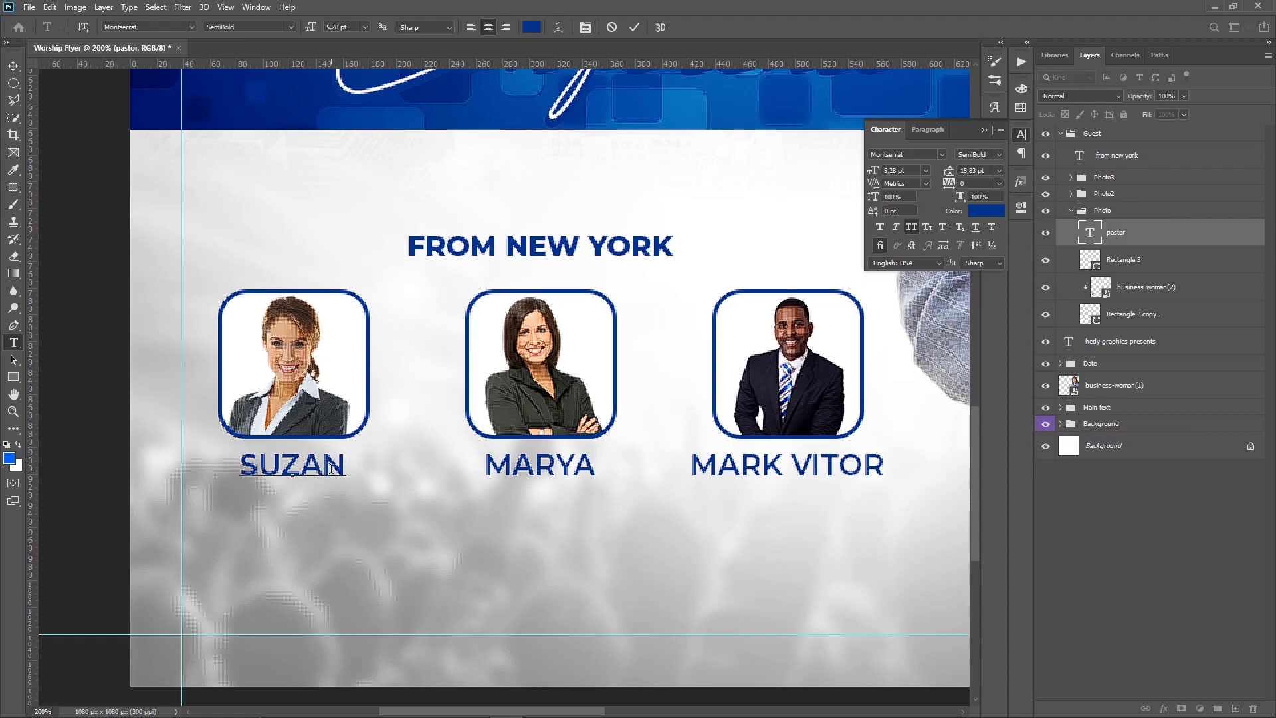
key("ctrl+Return")
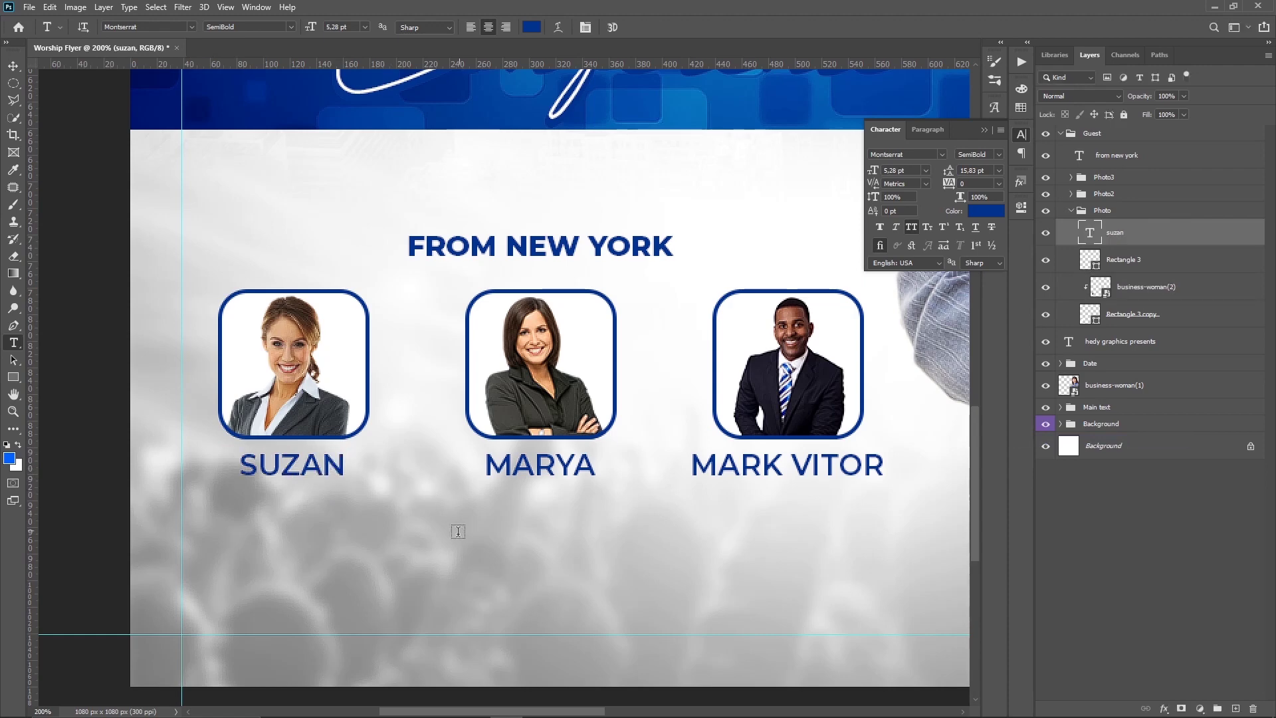
Type the text line 'LIVE STREAM ON YOUTUBE | 08AM' below the speaker names.
left_click(384, 557)
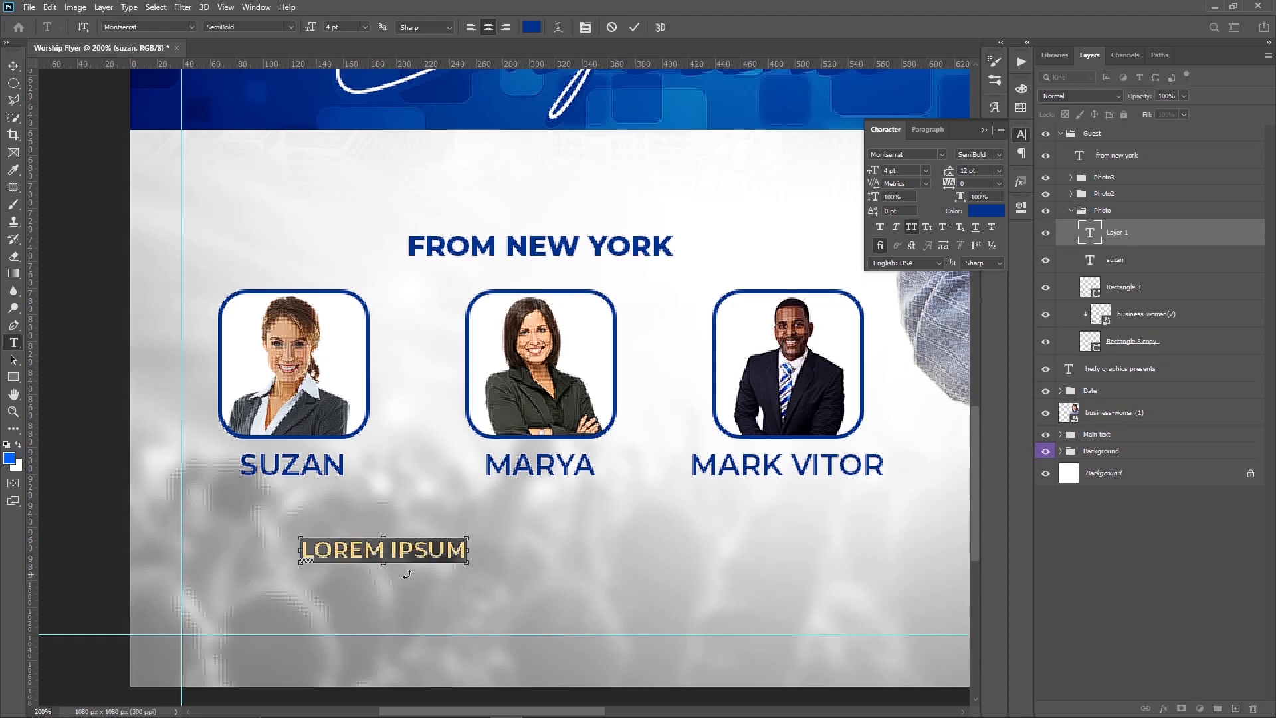
key("ctrl+minus")
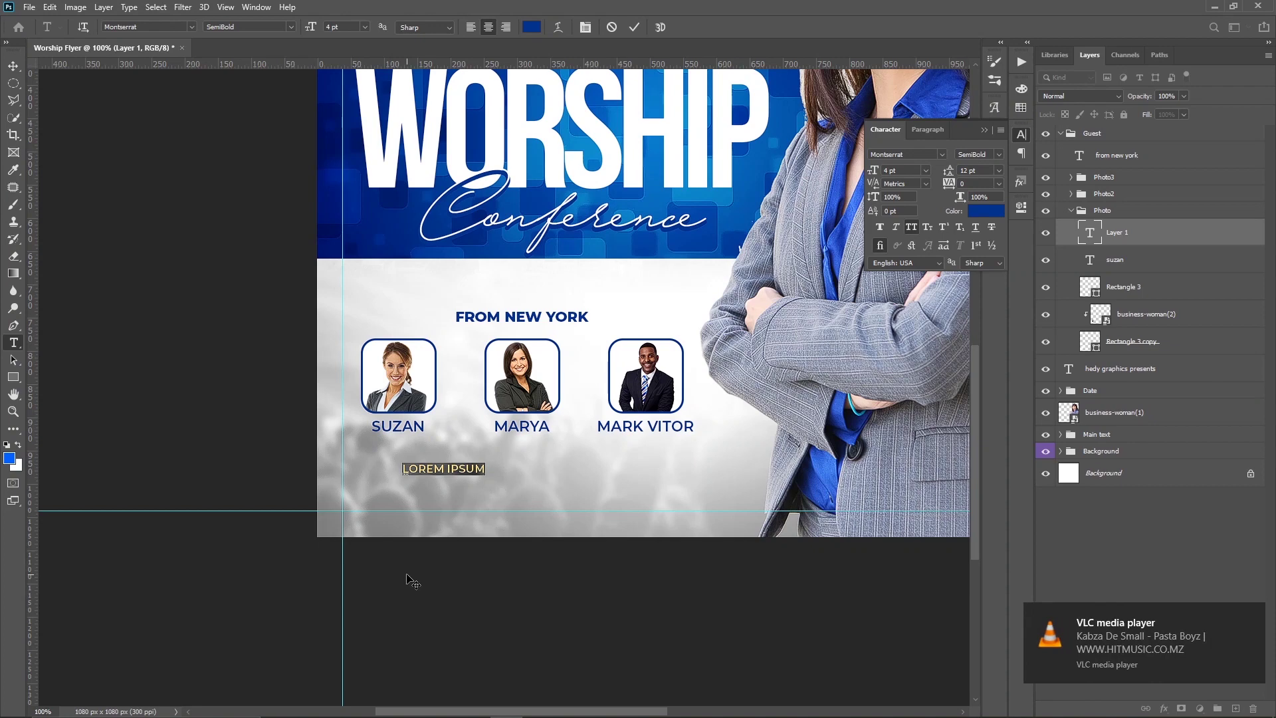
type("DO")
type("O")
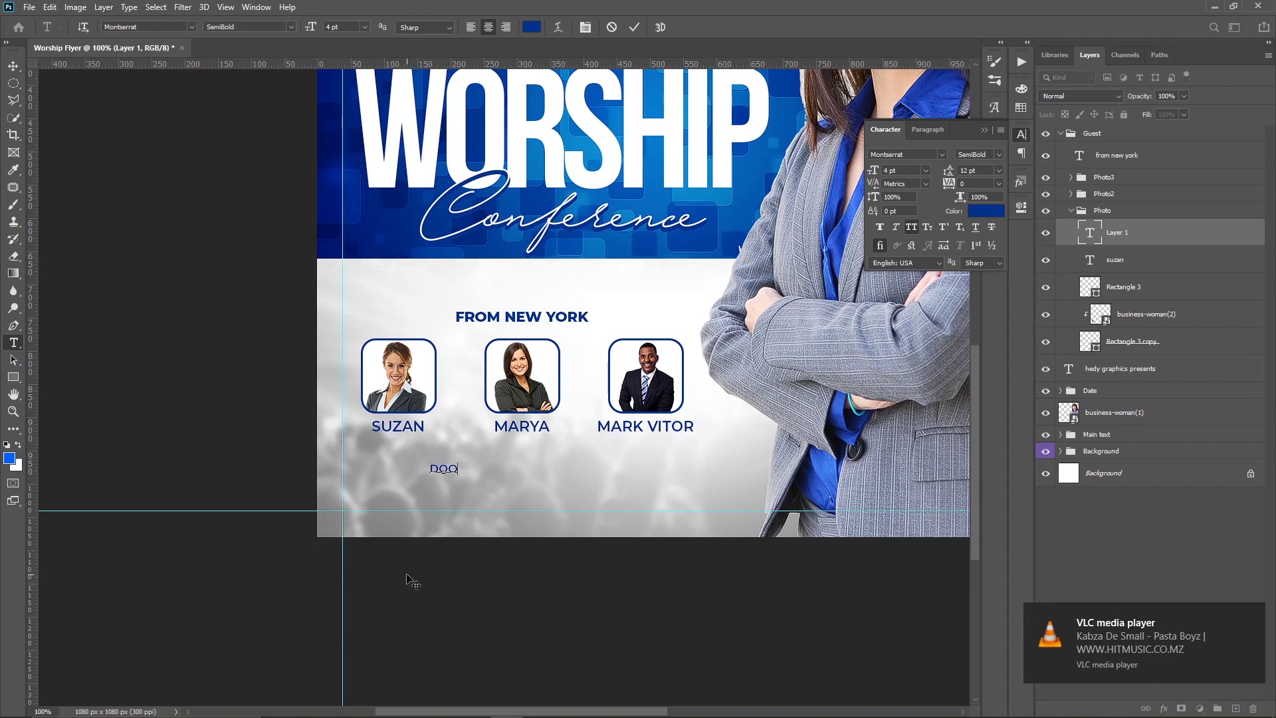
type("R")
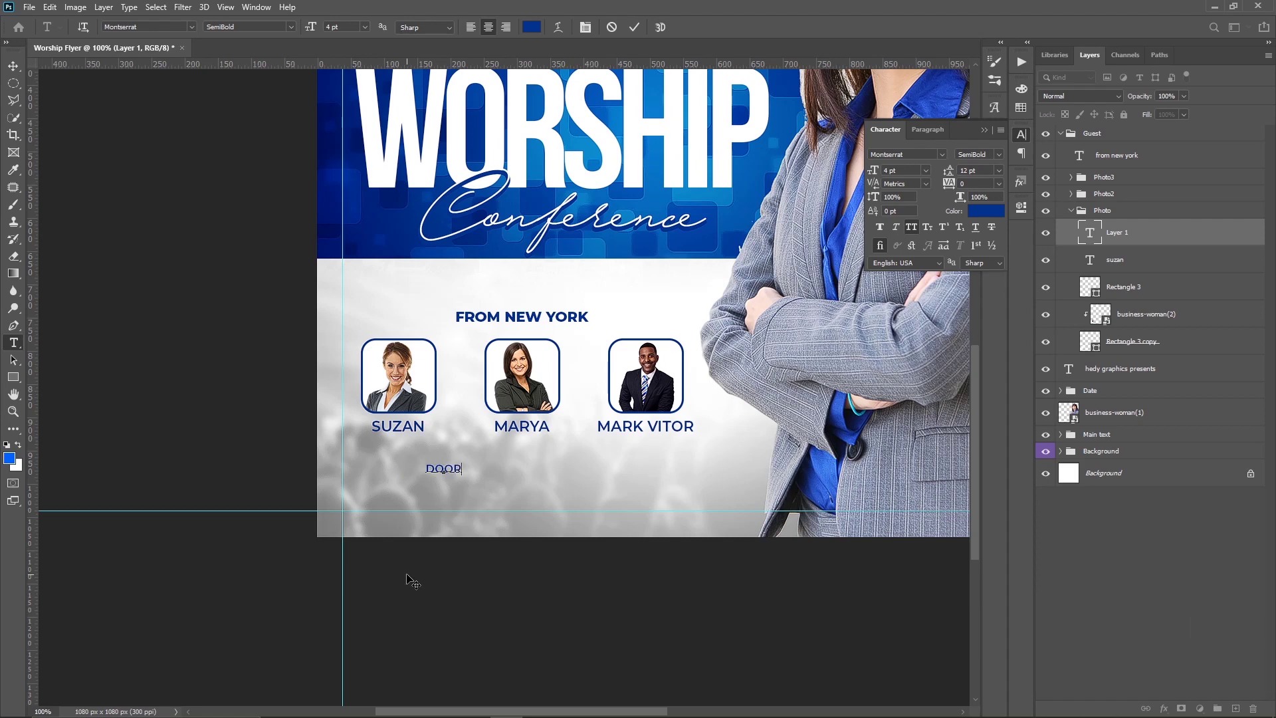
key("BackSpace")
key("BackSpace")
key("BackSpace")
type("IVE")
type(" STREA")
type("M")
type(" O")
type("N ")
type("Y")
type("O")
type("U")
type("T")
type("UBE")
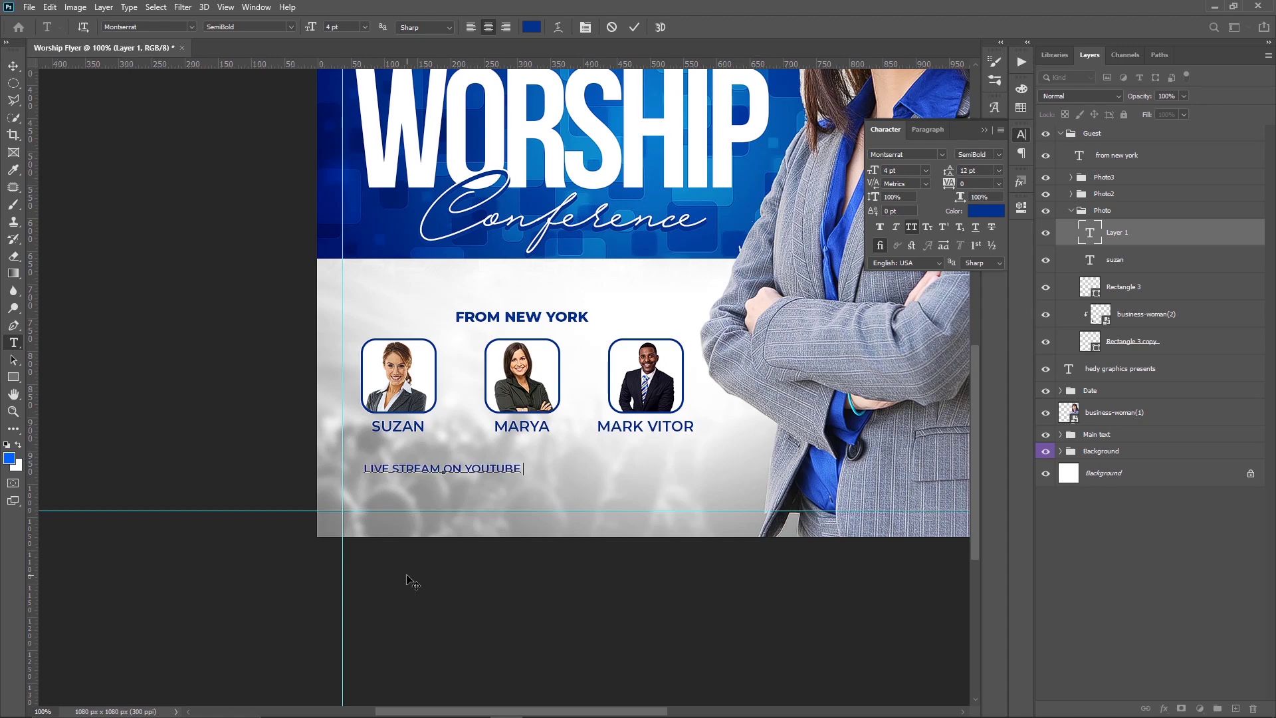
type(" |")
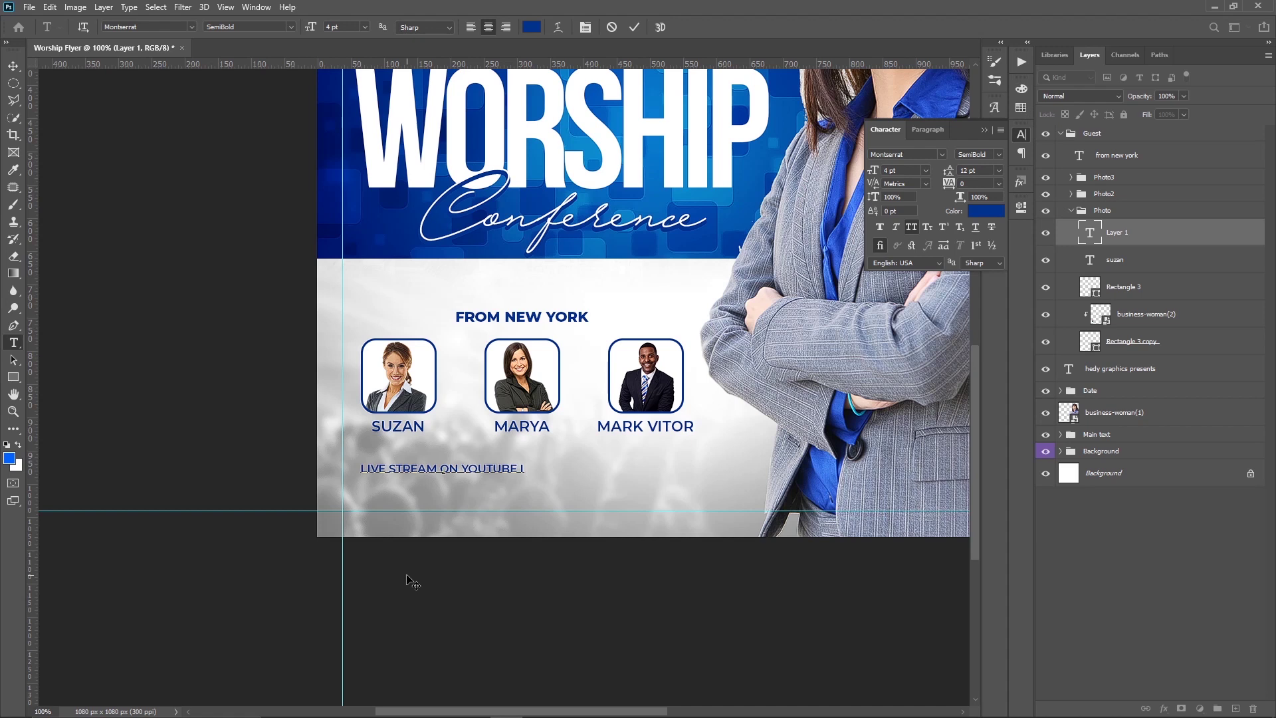
type(" 08")
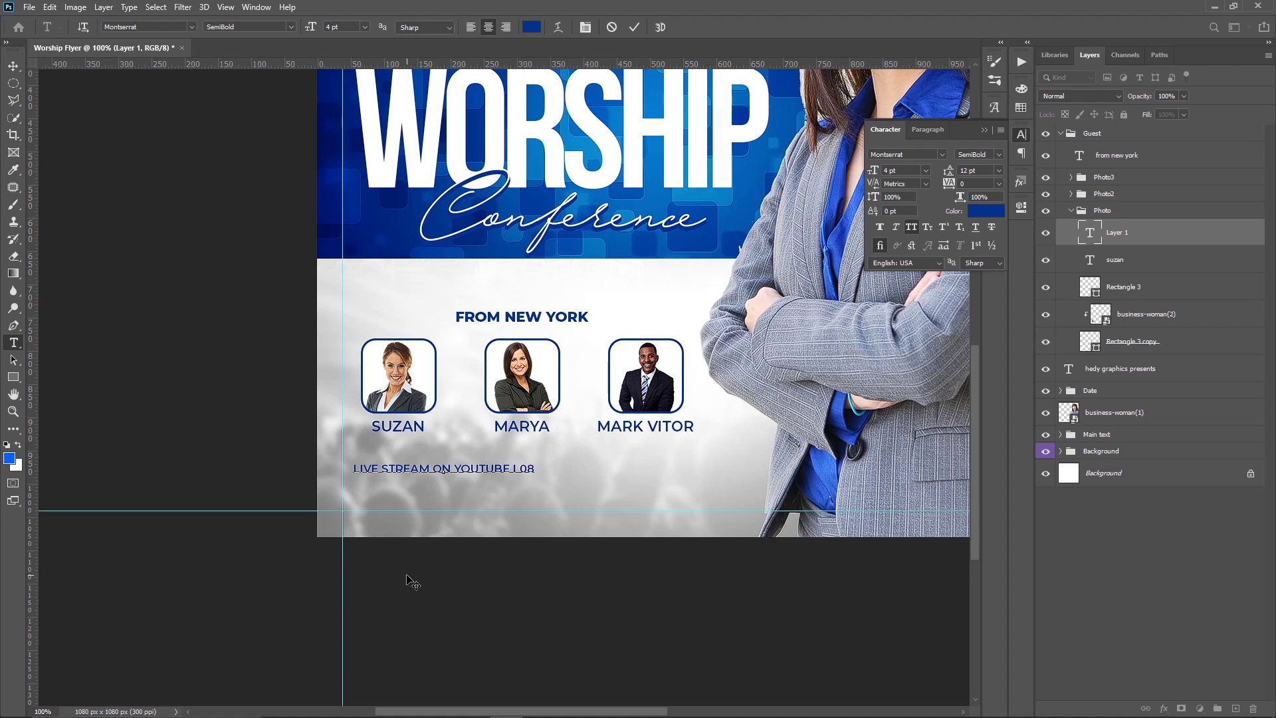
type("AM")
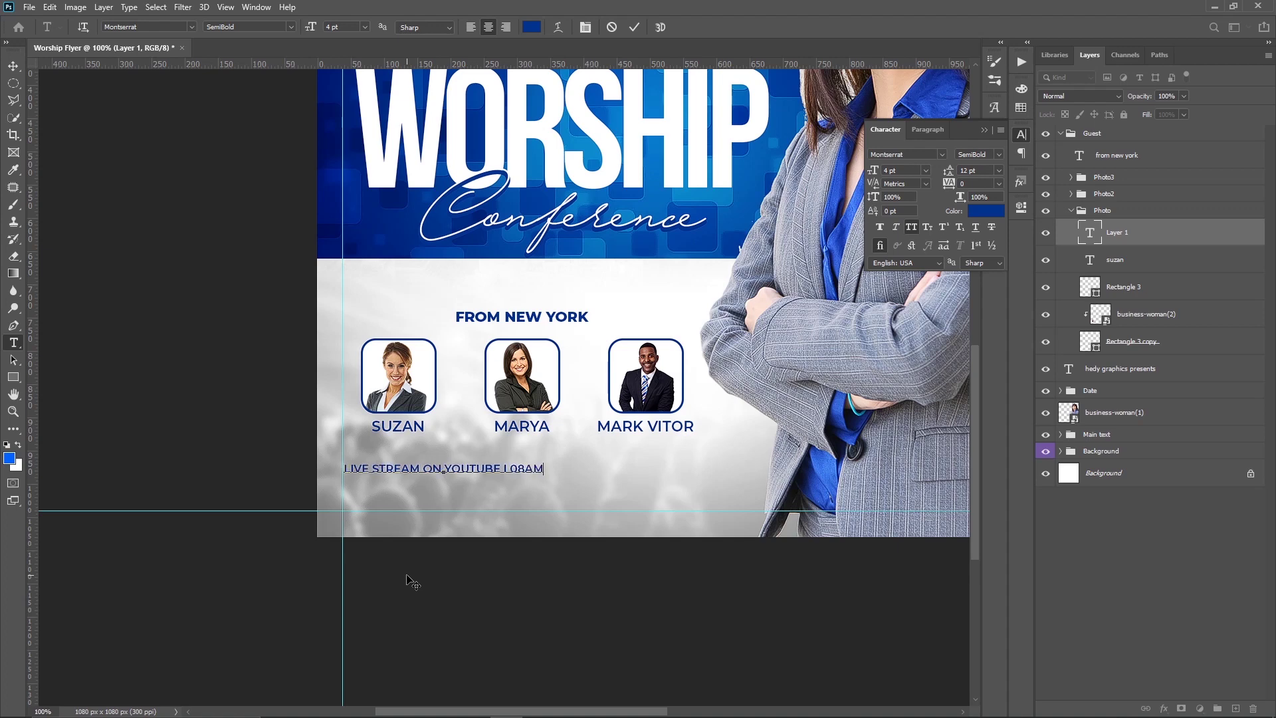
key("ctrl+Return")
Move the live-stream line into place and scale it up to about 6.11 pt.
key("v")
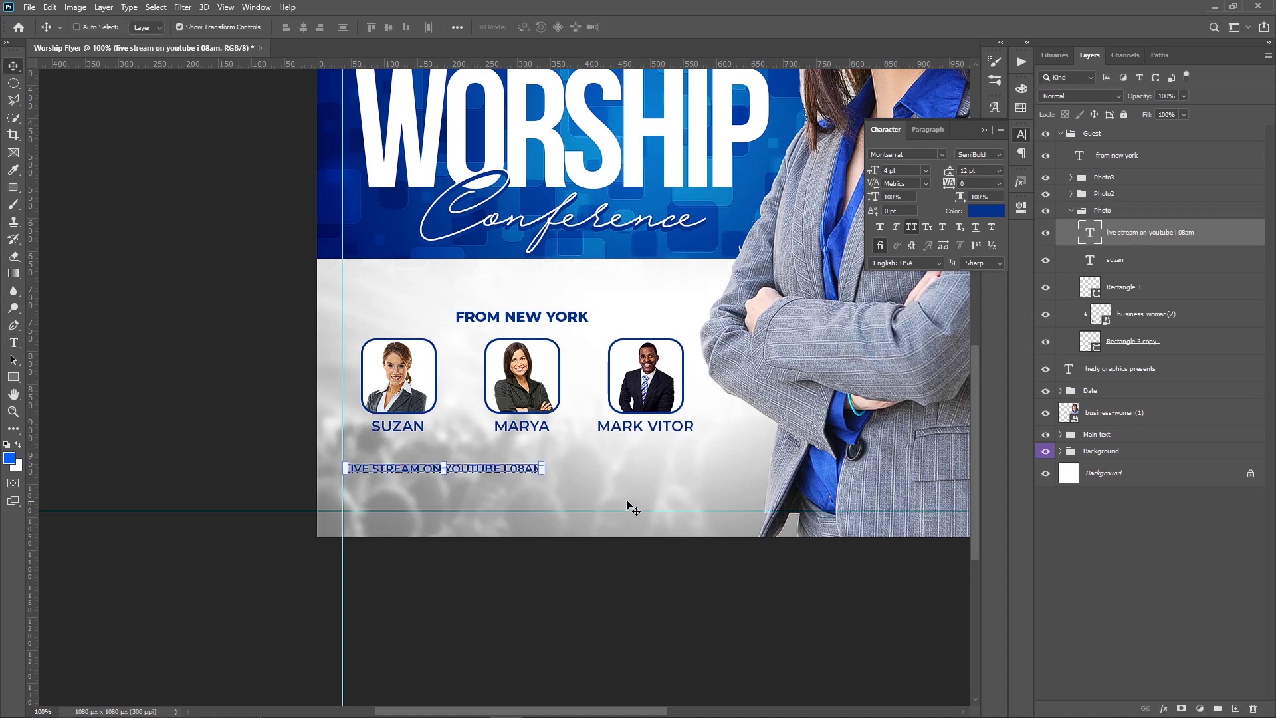
left_click_drag(615, 488, 686, 494)
key("ctrl+t")
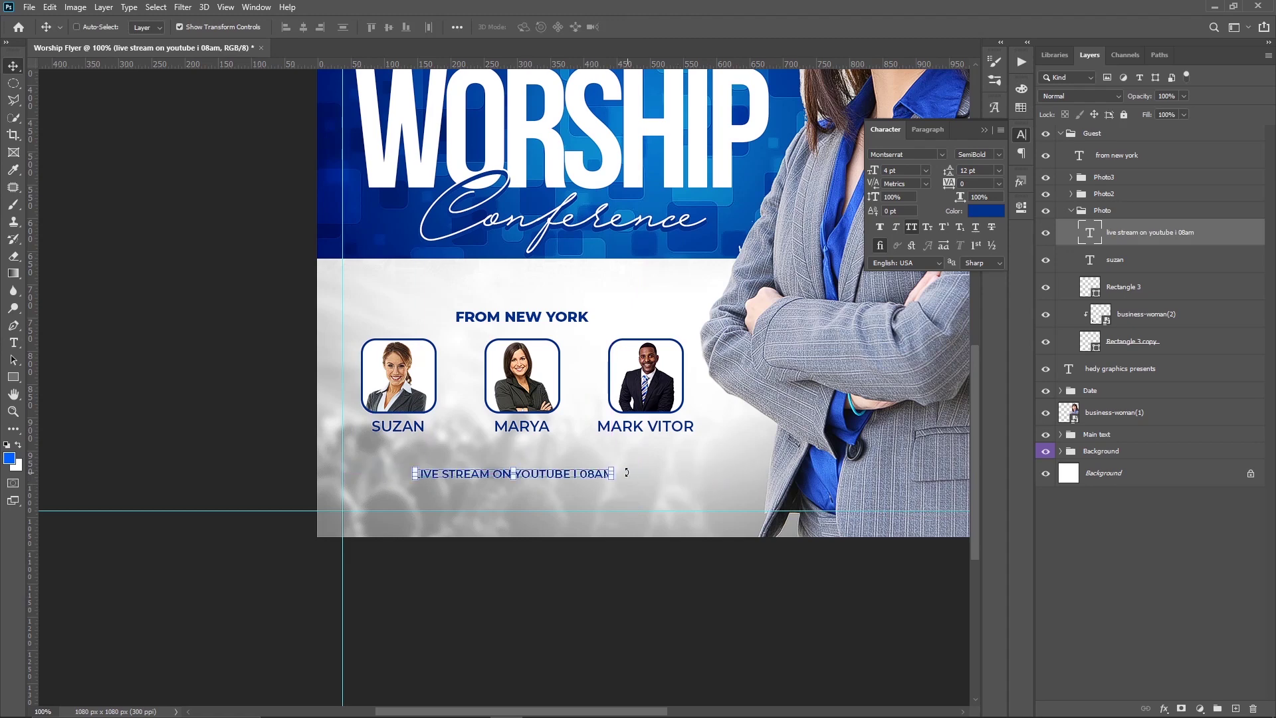
left_click_drag(614, 469, 667, 451)
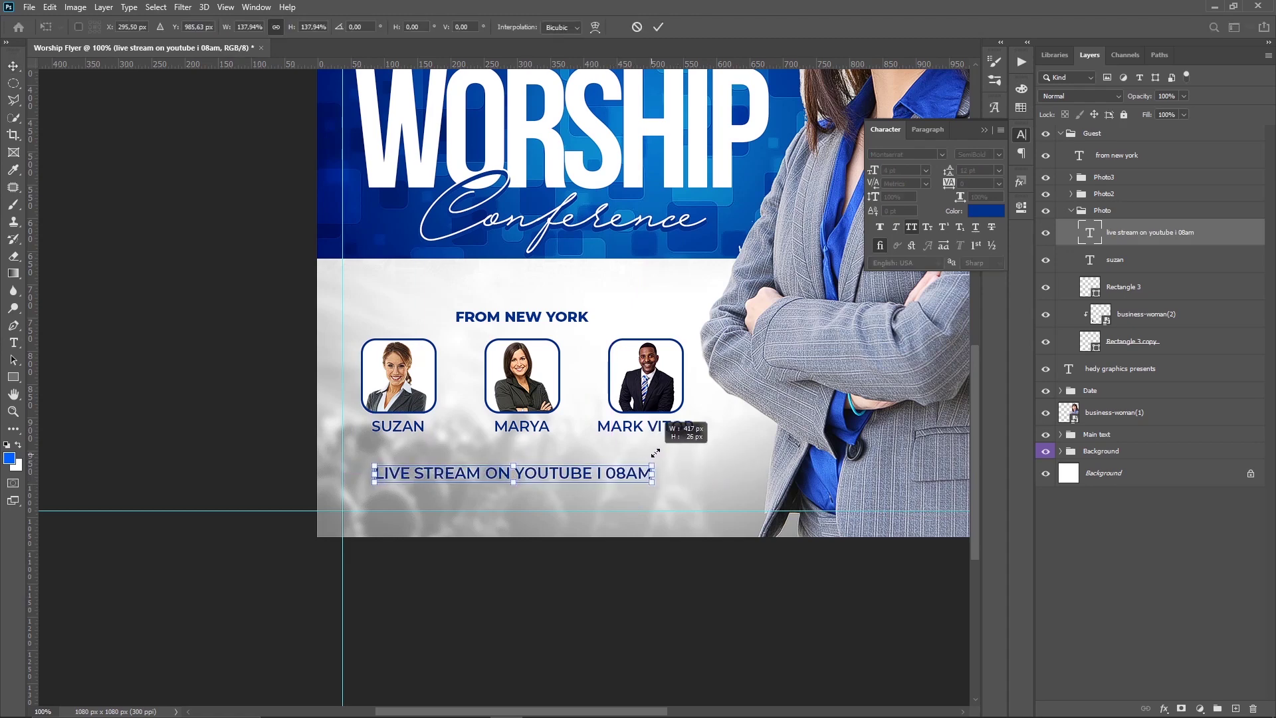
key("Return")
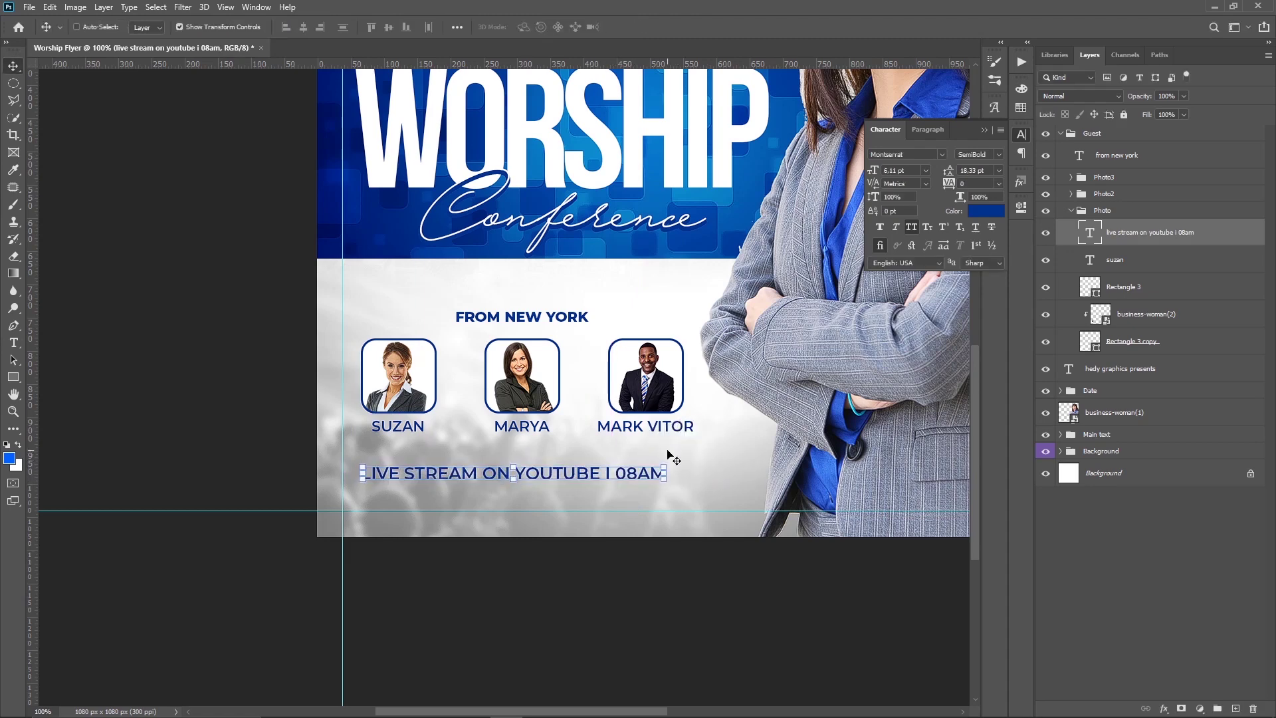
left_click_drag(705, 483, 719, 476)
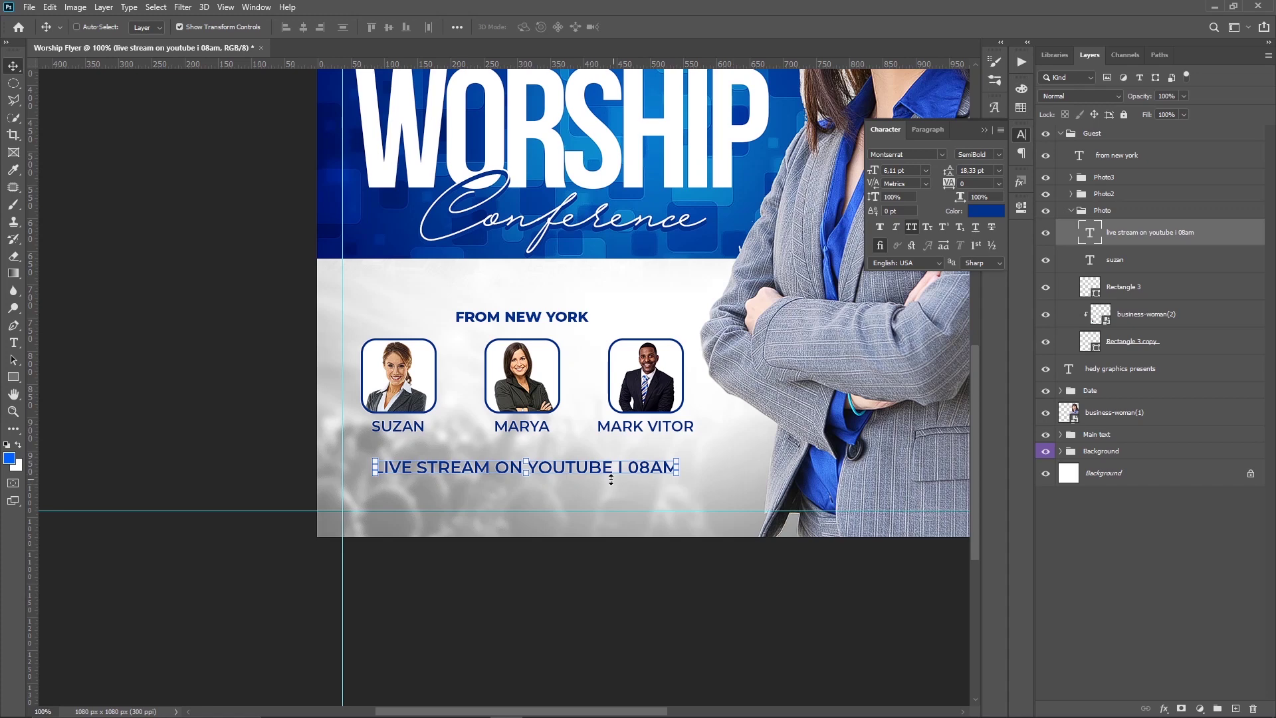
Draw a dark blue rounded rectangle bar around the LIVE STREAM text.
left_click(13, 377)
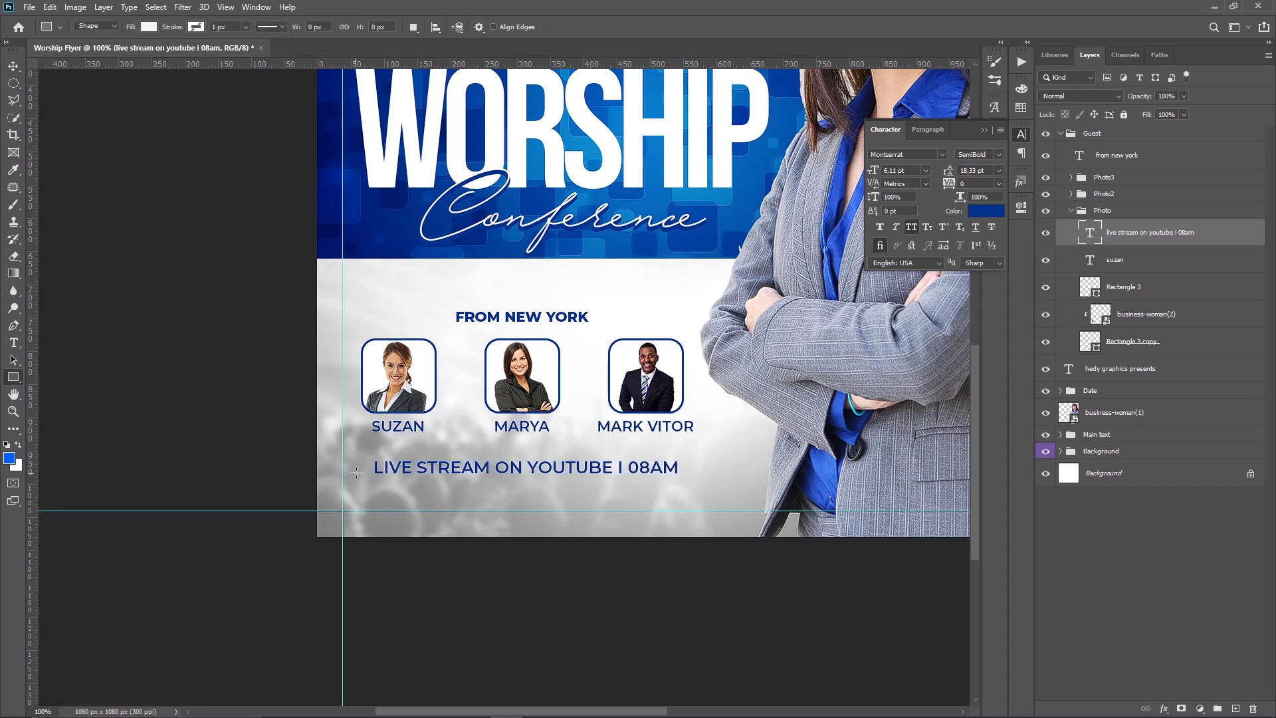
left_click_drag(365, 456, 700, 476)
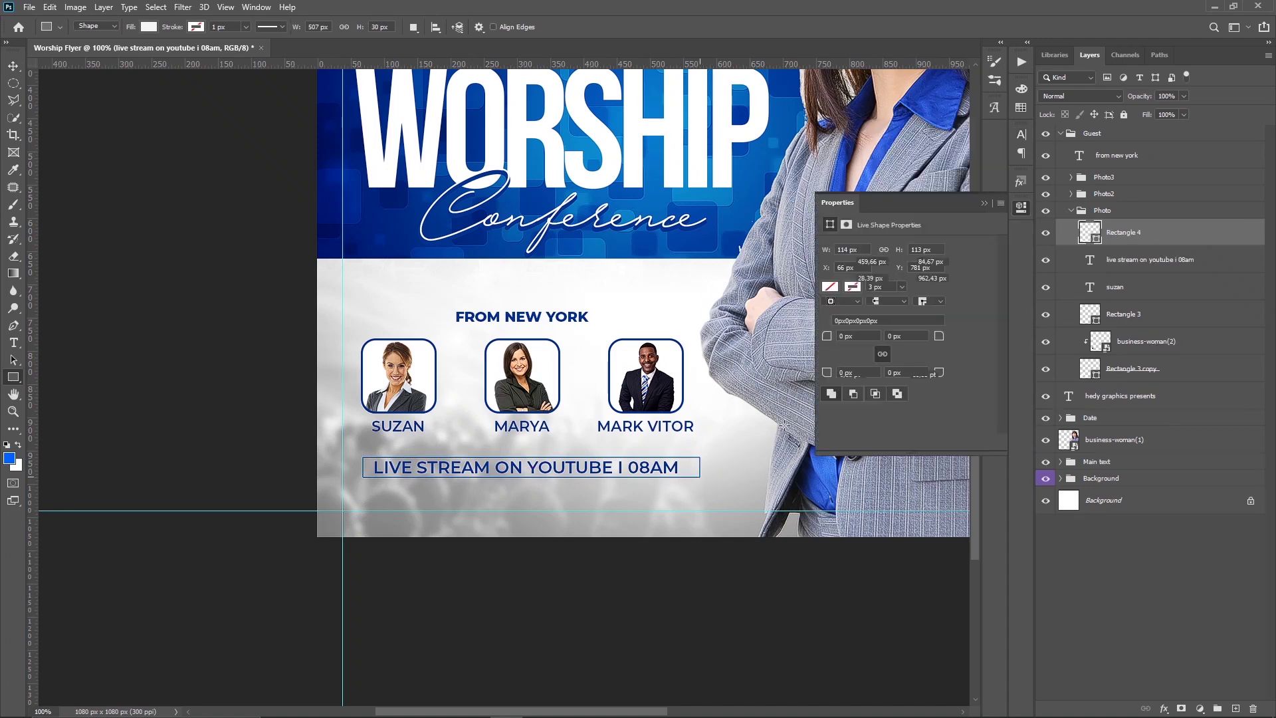
left_click(836, 293)
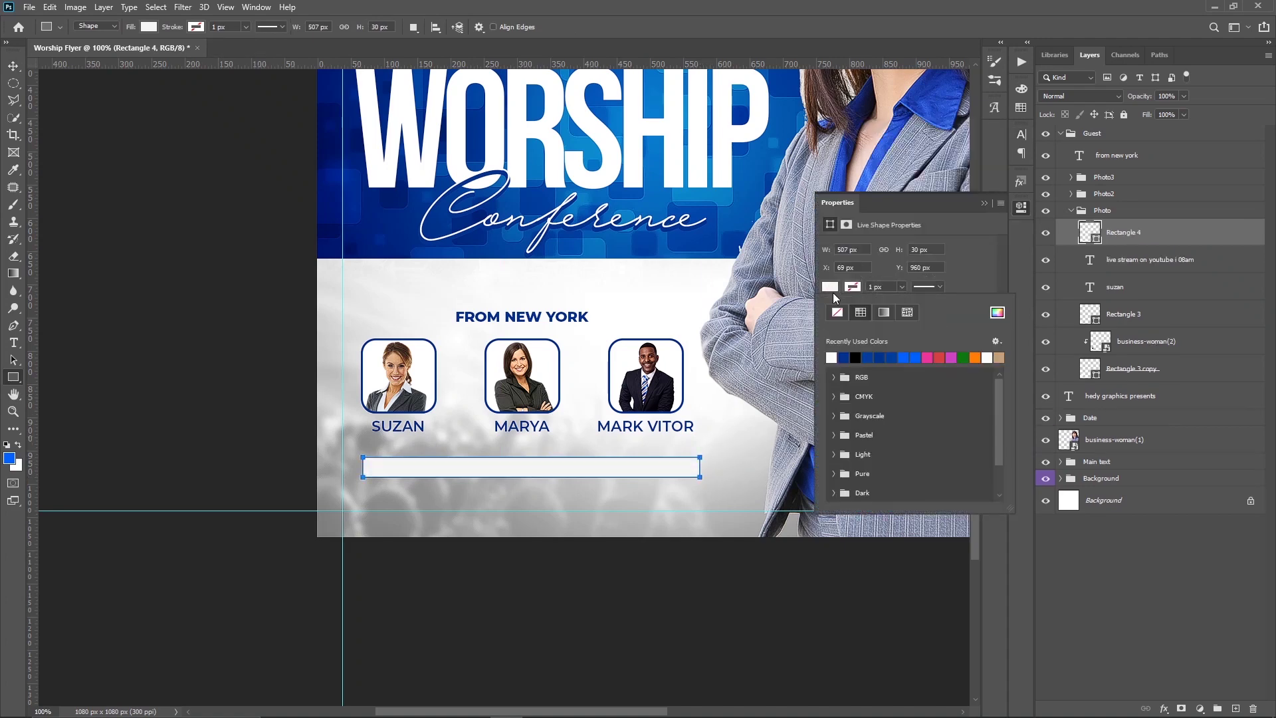
left_click(844, 359)
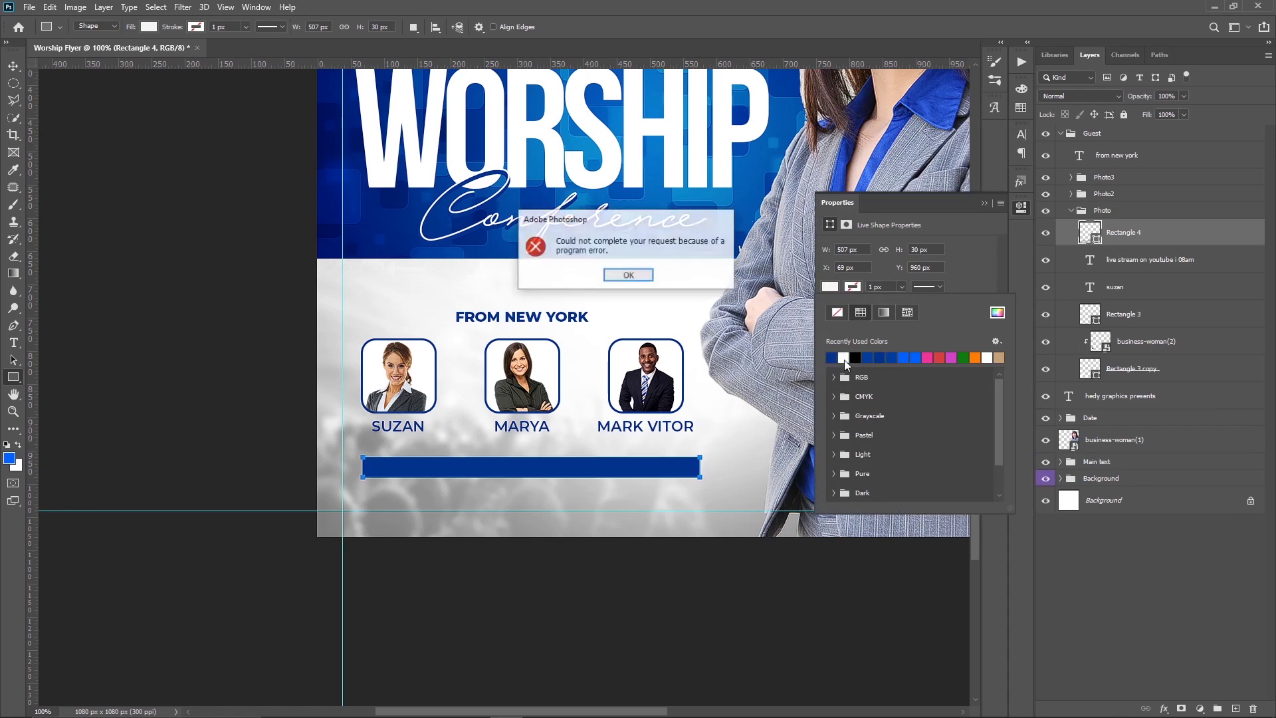
left_click(628, 275)
left_click(966, 286)
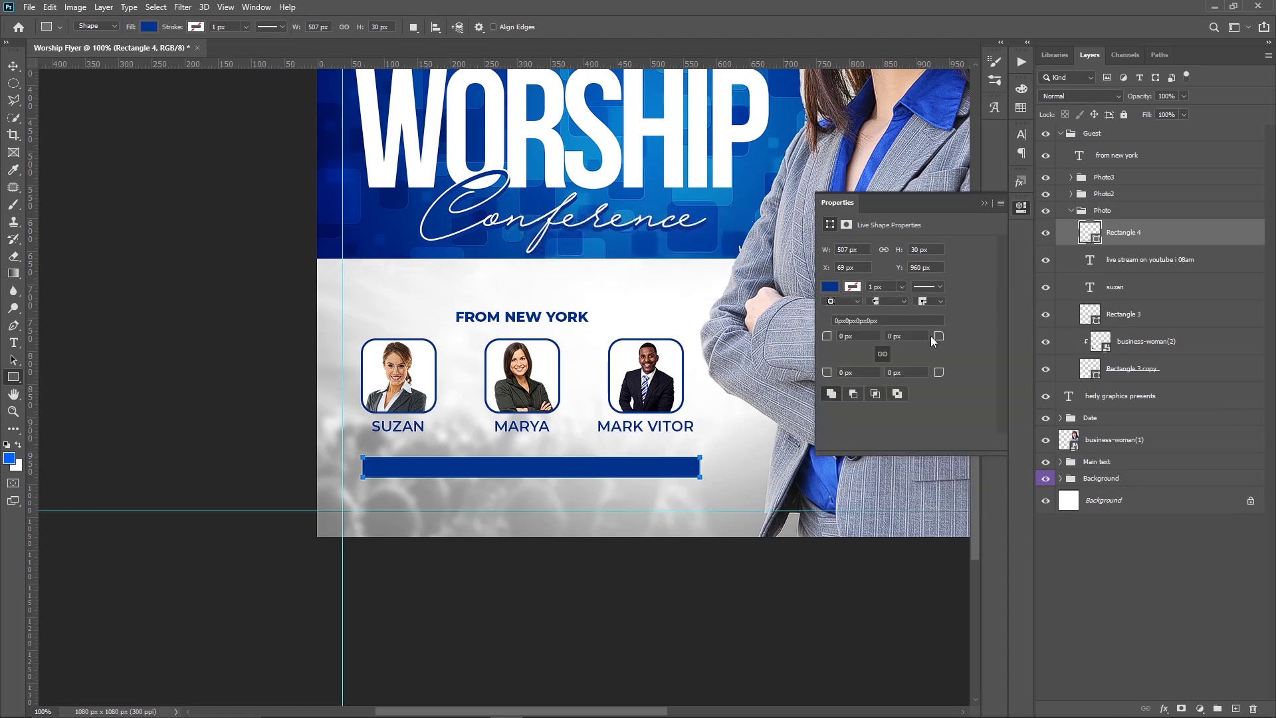
left_click_drag(939, 336, 942, 334)
left_click(984, 203)
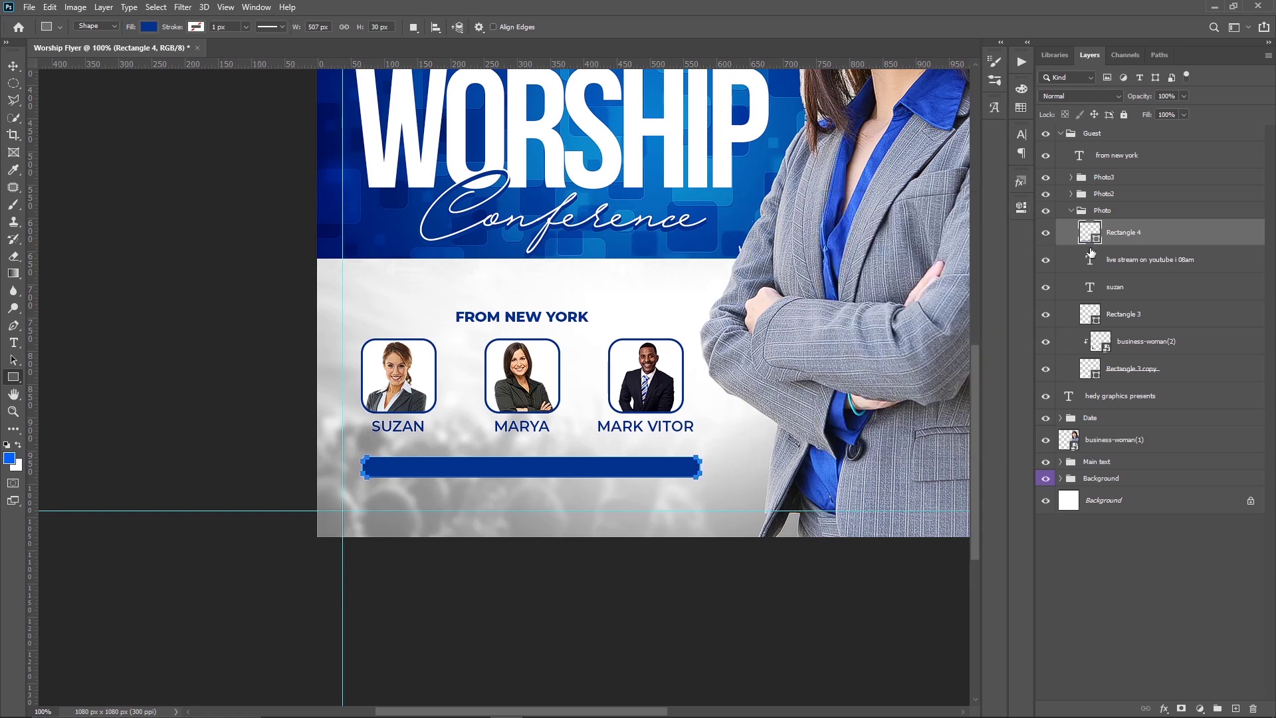
Move the bar out of the Guest group and put the text layer above it.
left_click(1152, 261, "shift")
left_click_drag(1152, 261, 1149, 127)
left_click(1091, 188)
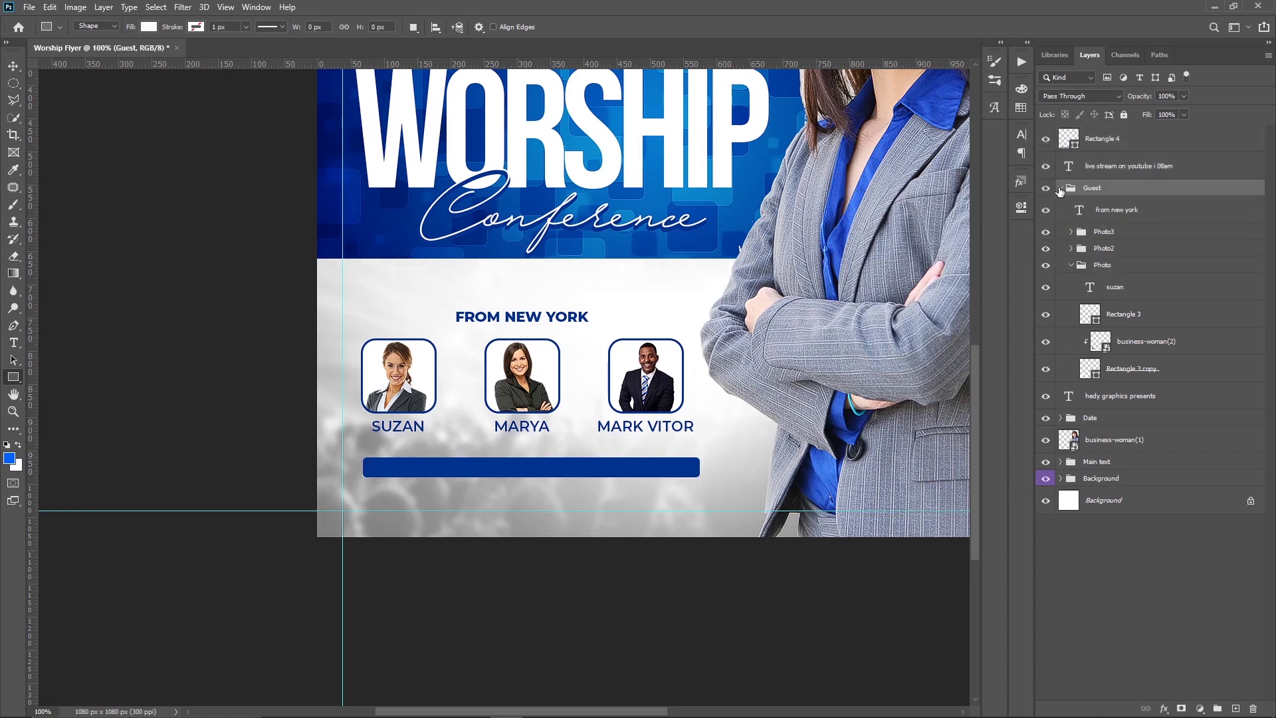
left_click(1046, 188)
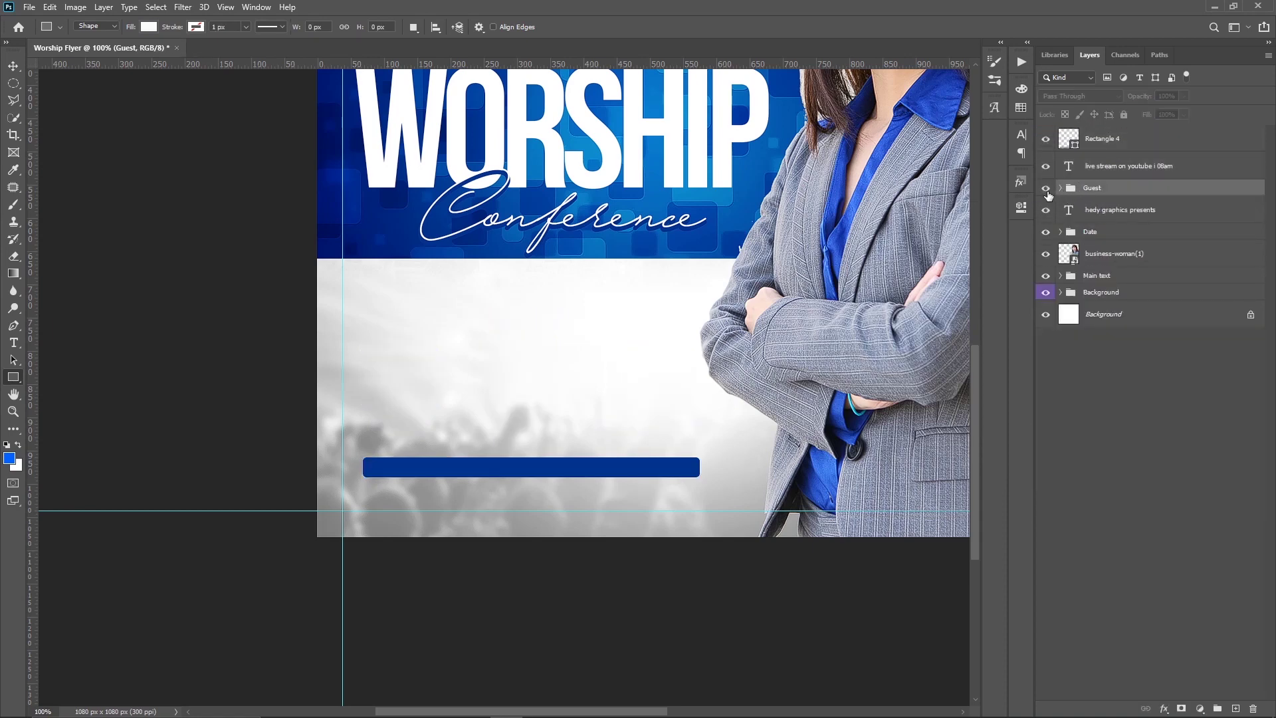
left_click_drag(1104, 172, 1110, 129)
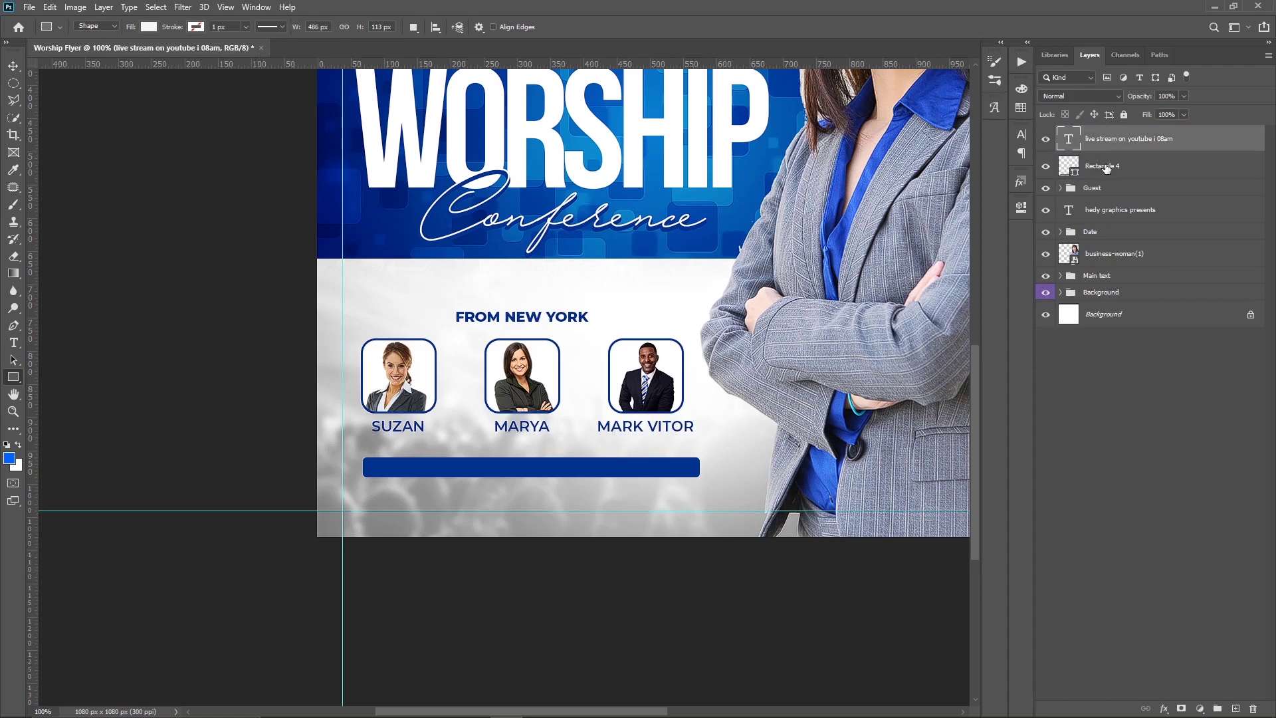
Change the LIVE STREAM text colour to white.
left_click(1022, 137)
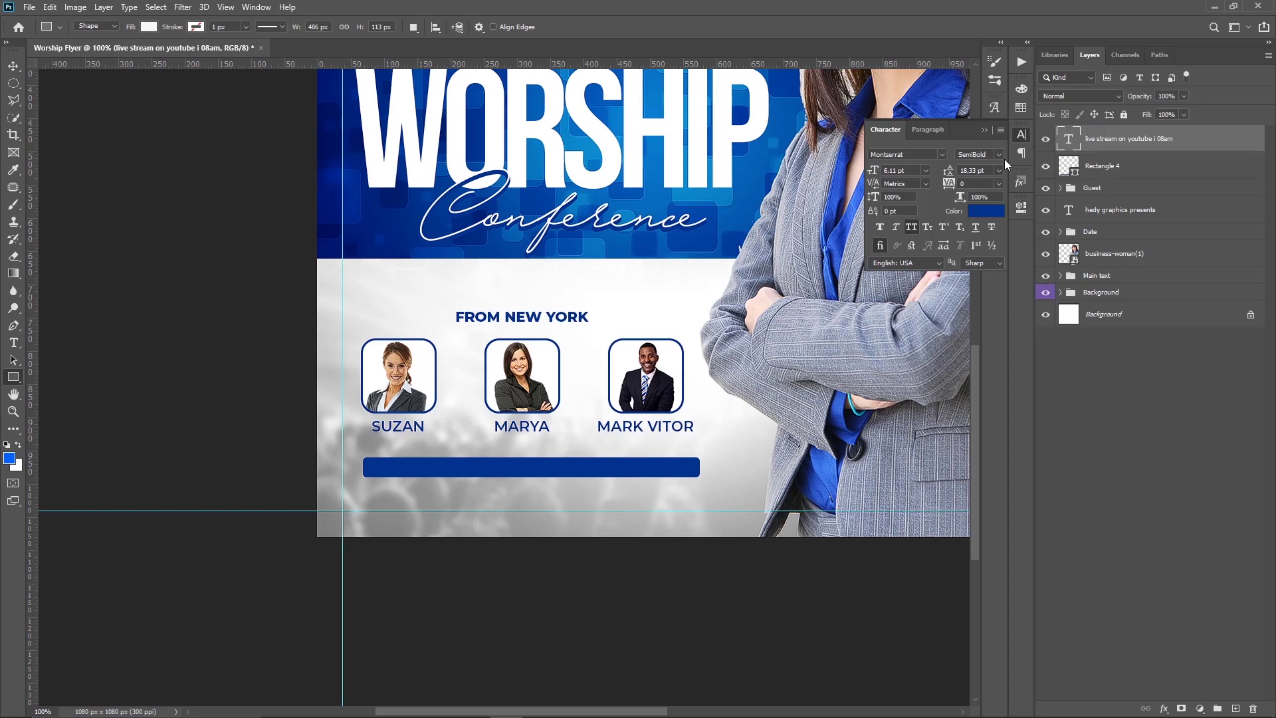
left_click(982, 206)
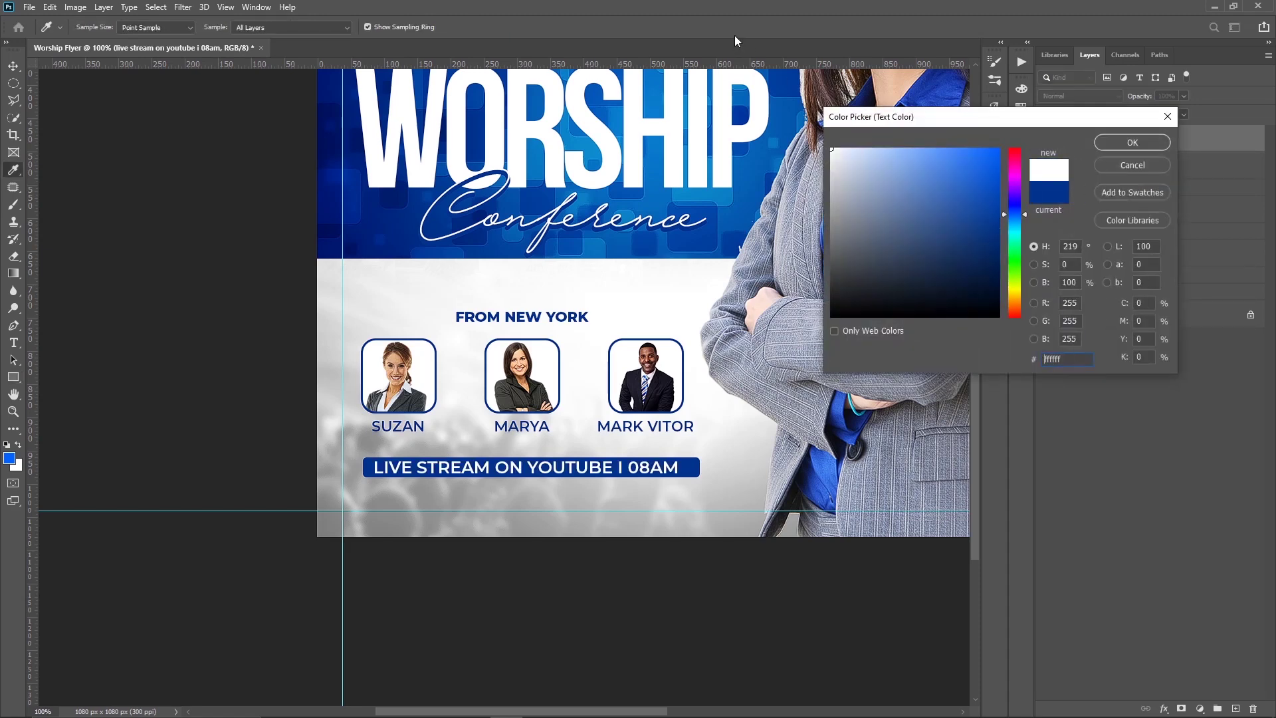
key("Escape")
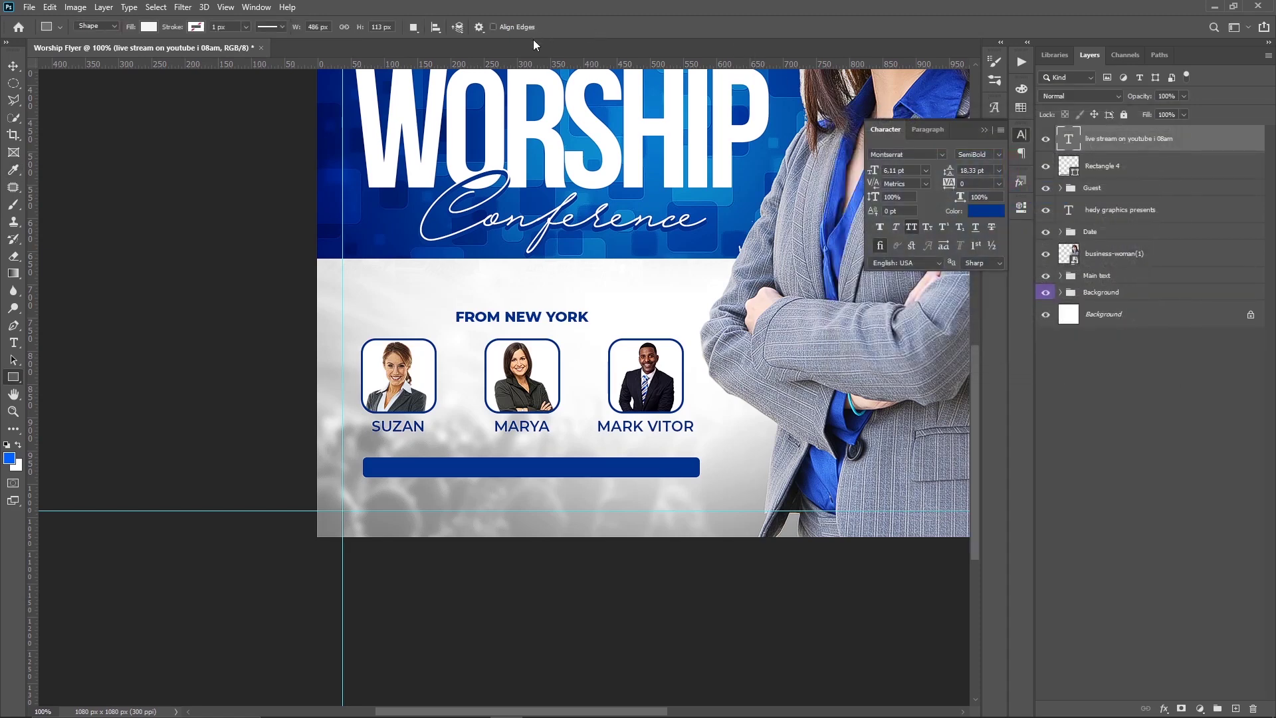
key("t")
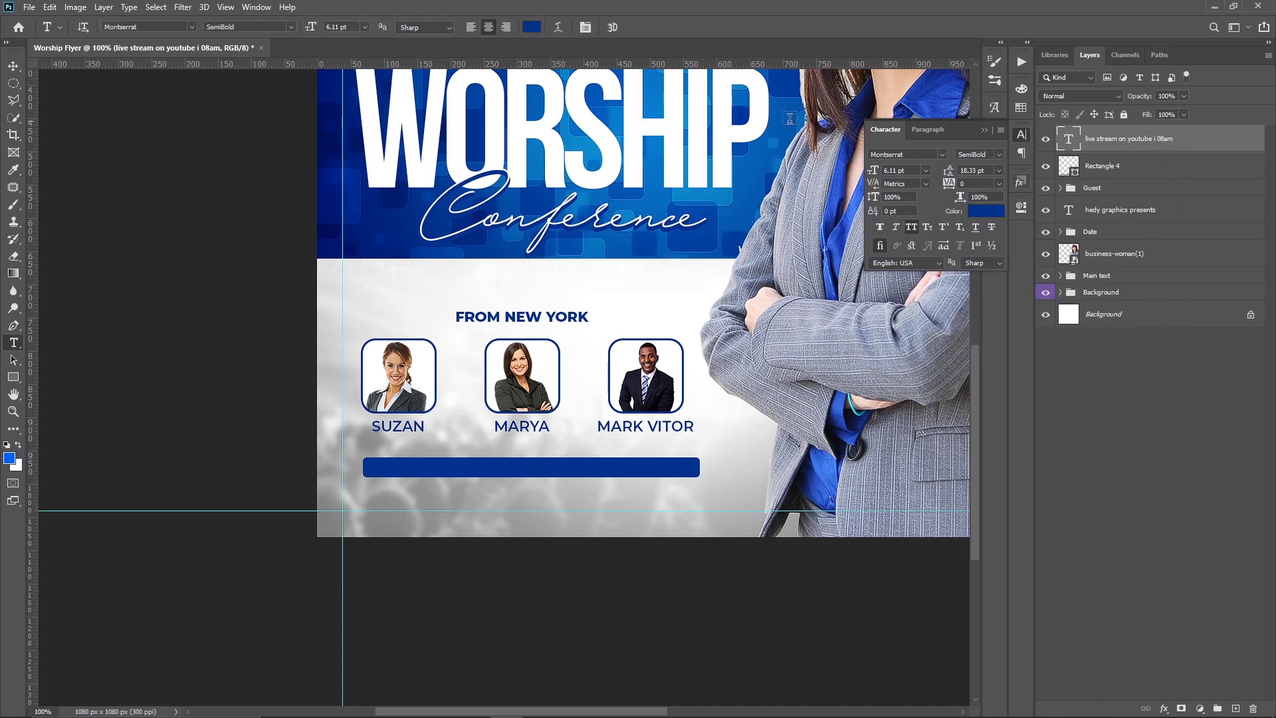
left_click(530, 29)
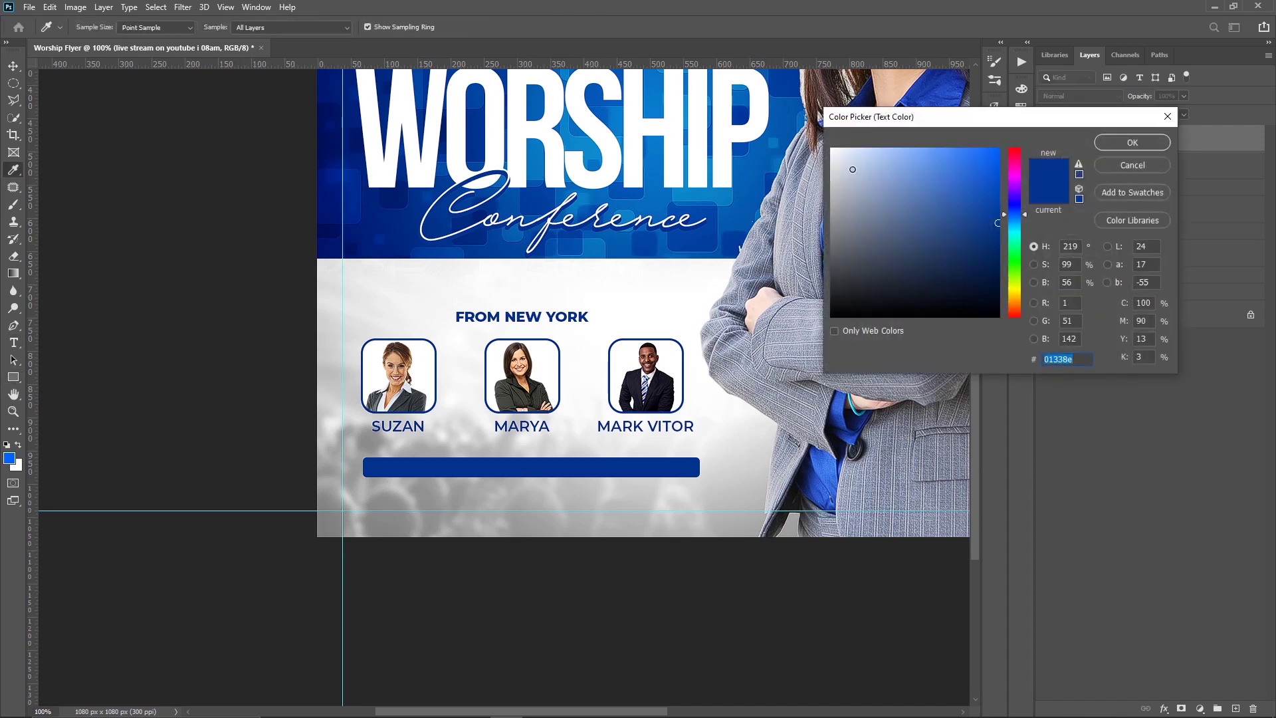
left_click(761, 100)
key("Return")
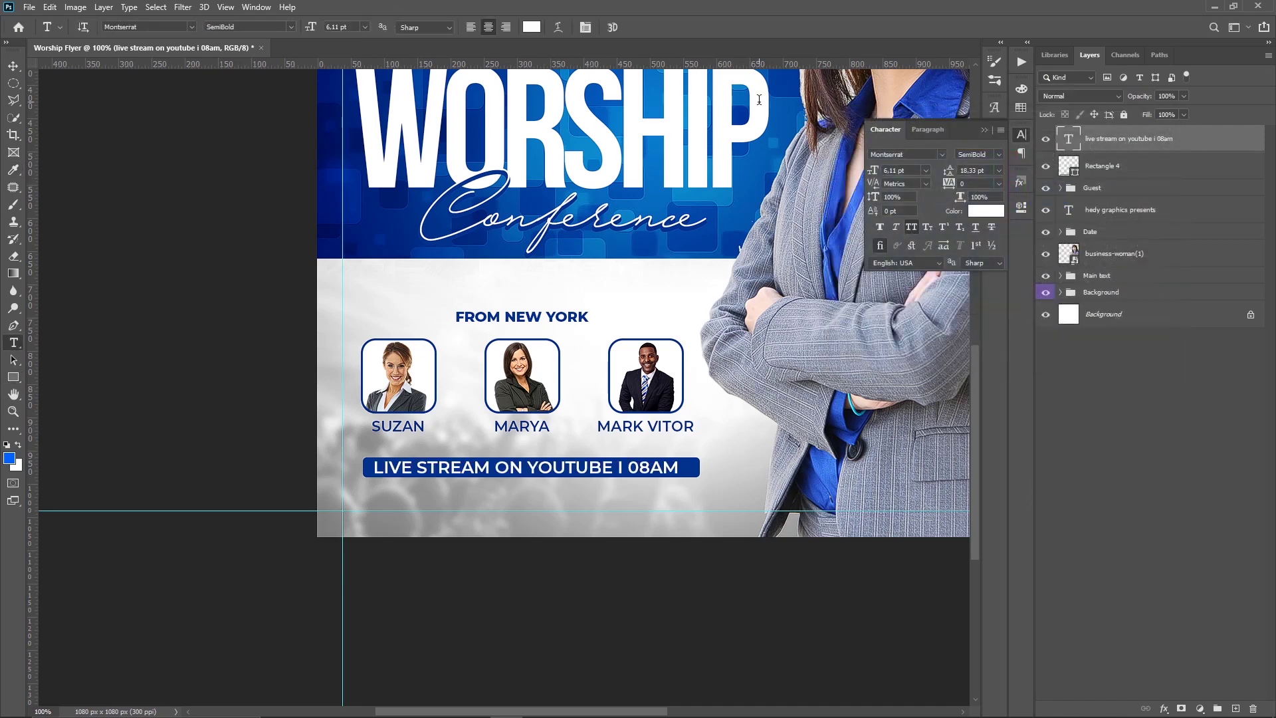
key("v")
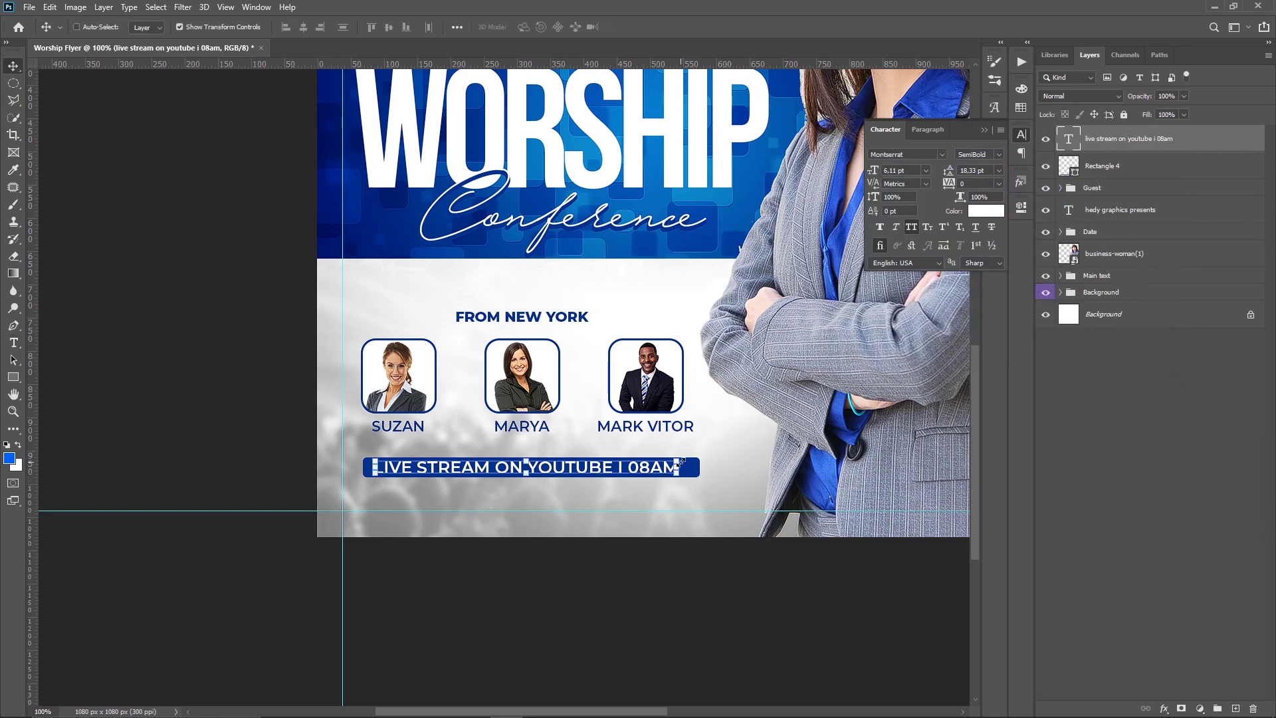
Centre the text horizontally on the blue bar and shift the bar 15 px left.
left_click(1144, 172, "shift")
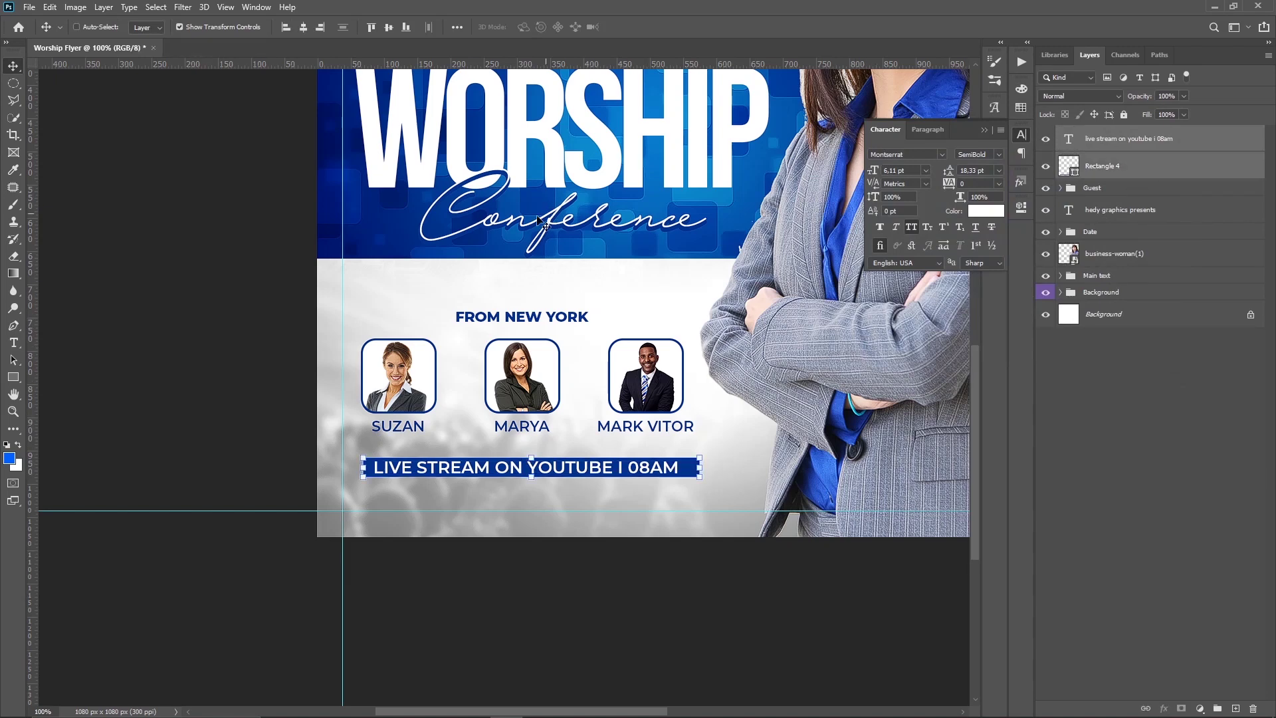
left_click(307, 29)
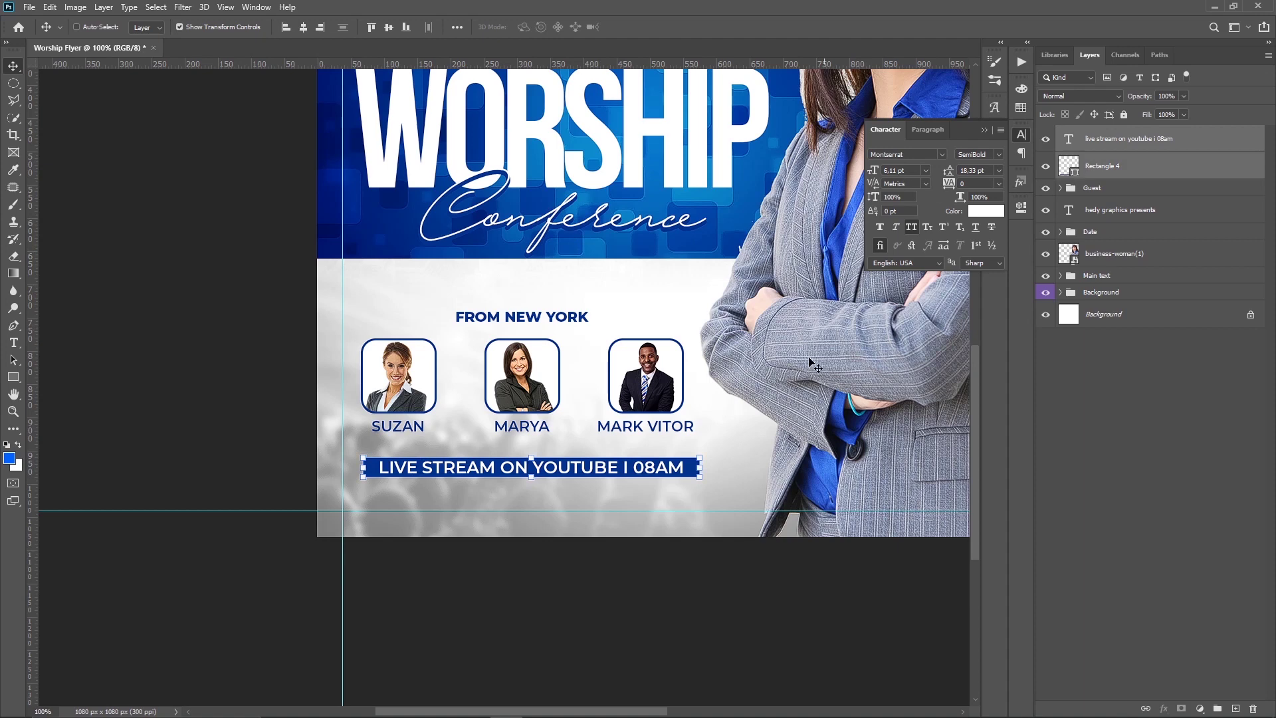
left_click(766, 385)
left_click_drag(765, 384, 757, 385)
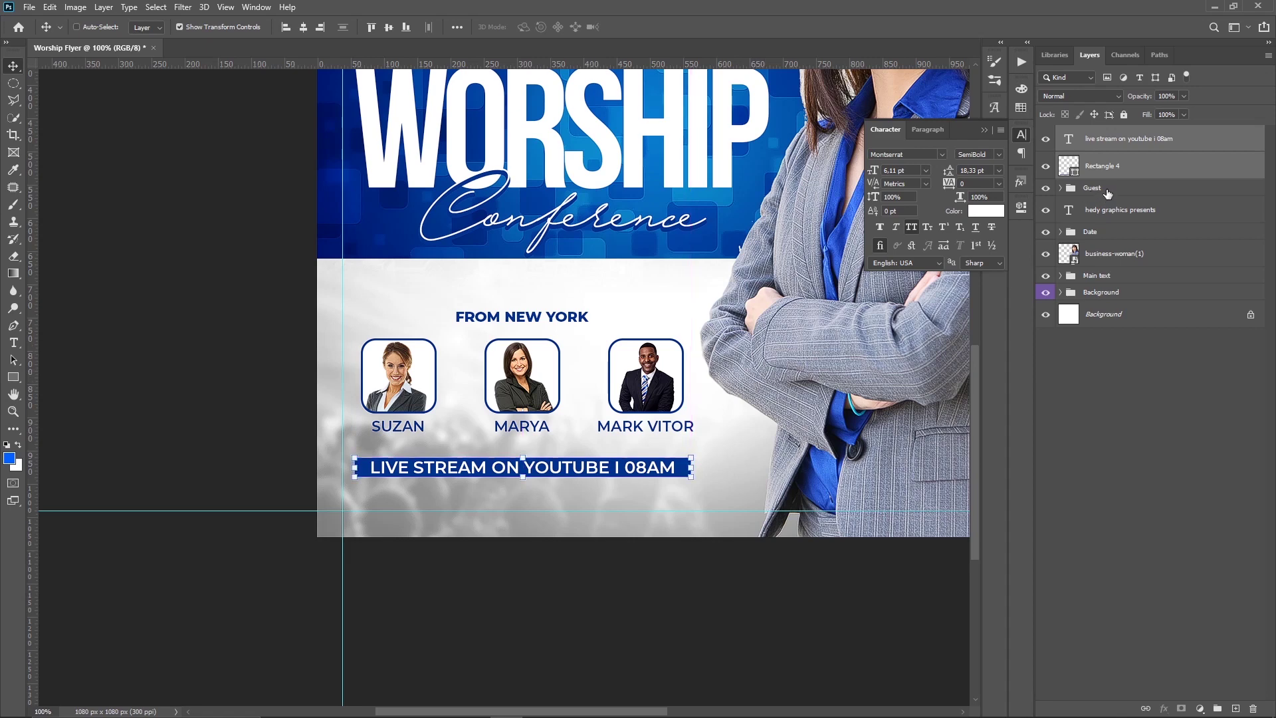
Raise the Guest group and bar 28 px, then the bar and text another 12 px.
left_click(1091, 193, "ctrl")
left_click_drag(666, 426, 665, 402)
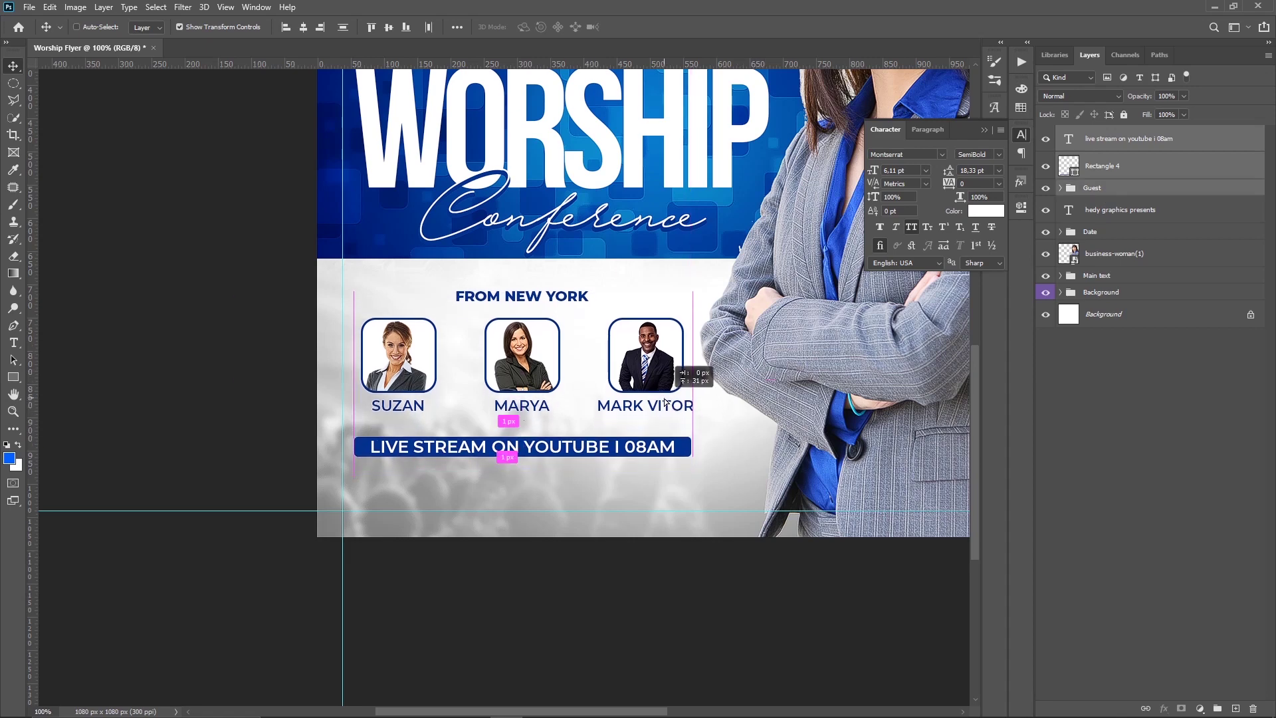
left_click(1107, 167)
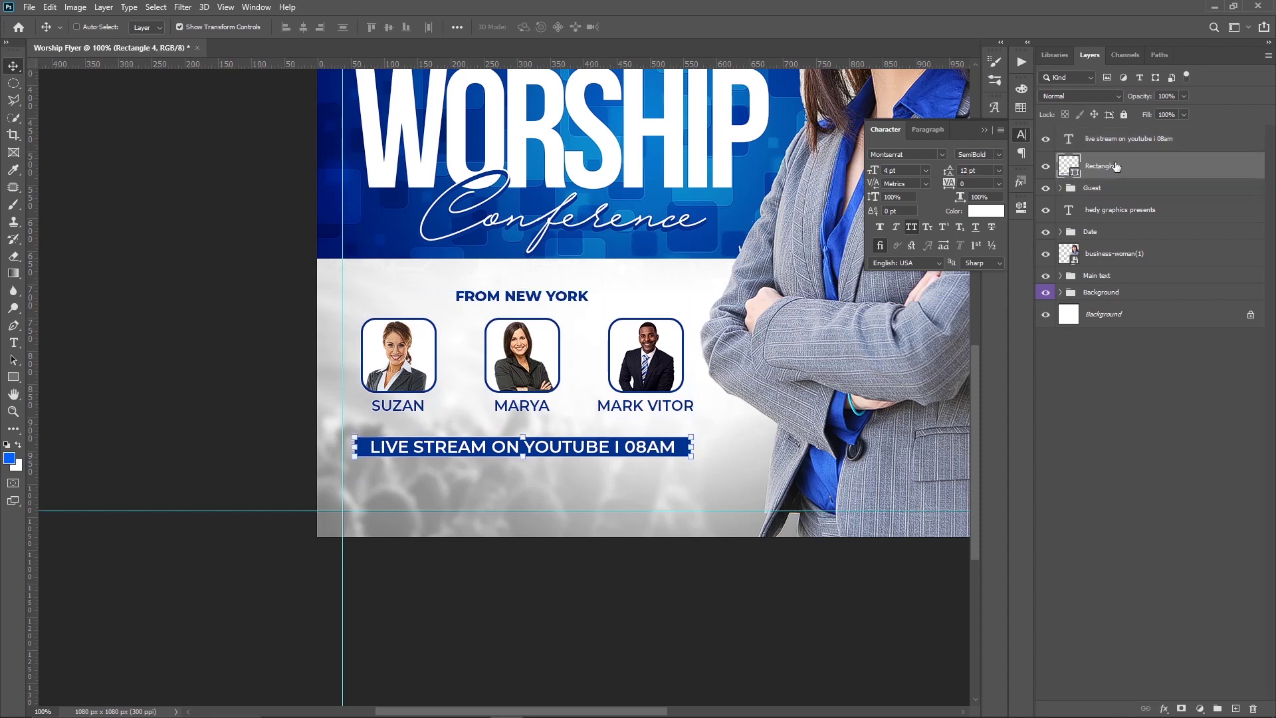
left_click(1142, 139, "ctrl")
left_click_drag(772, 465, 771, 457)
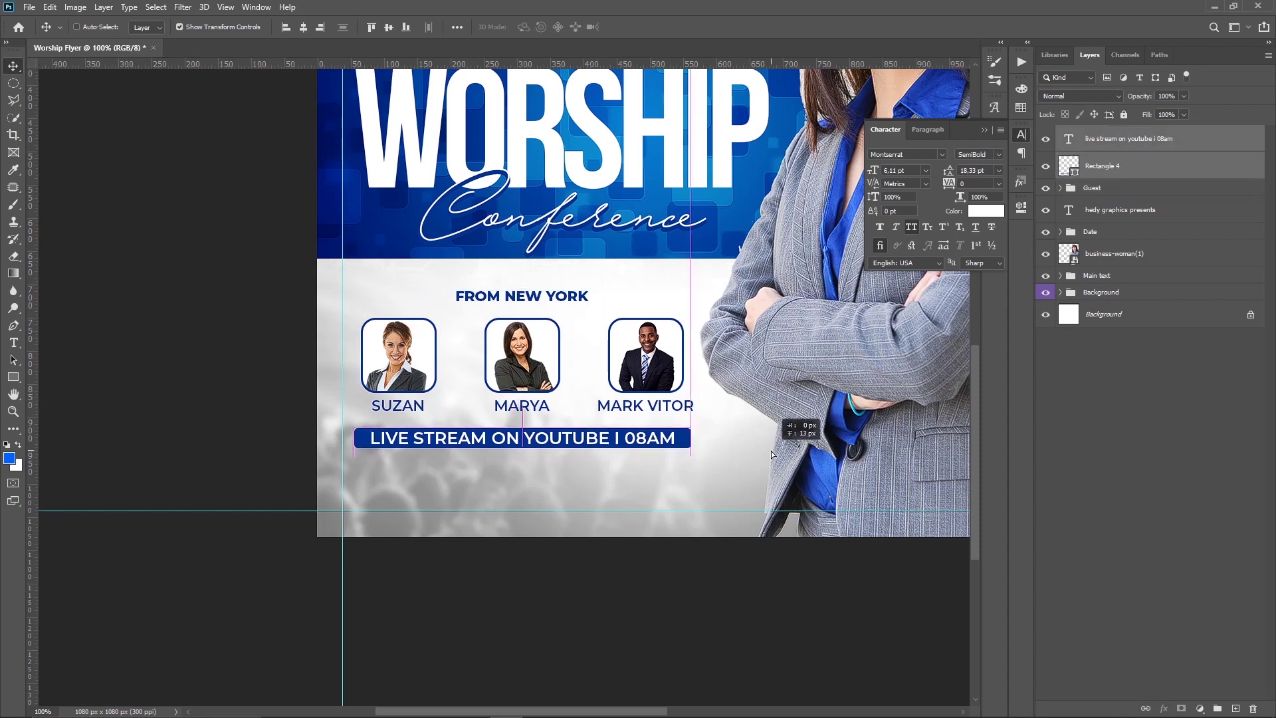
left_click_drag(771, 452, 771, 451)
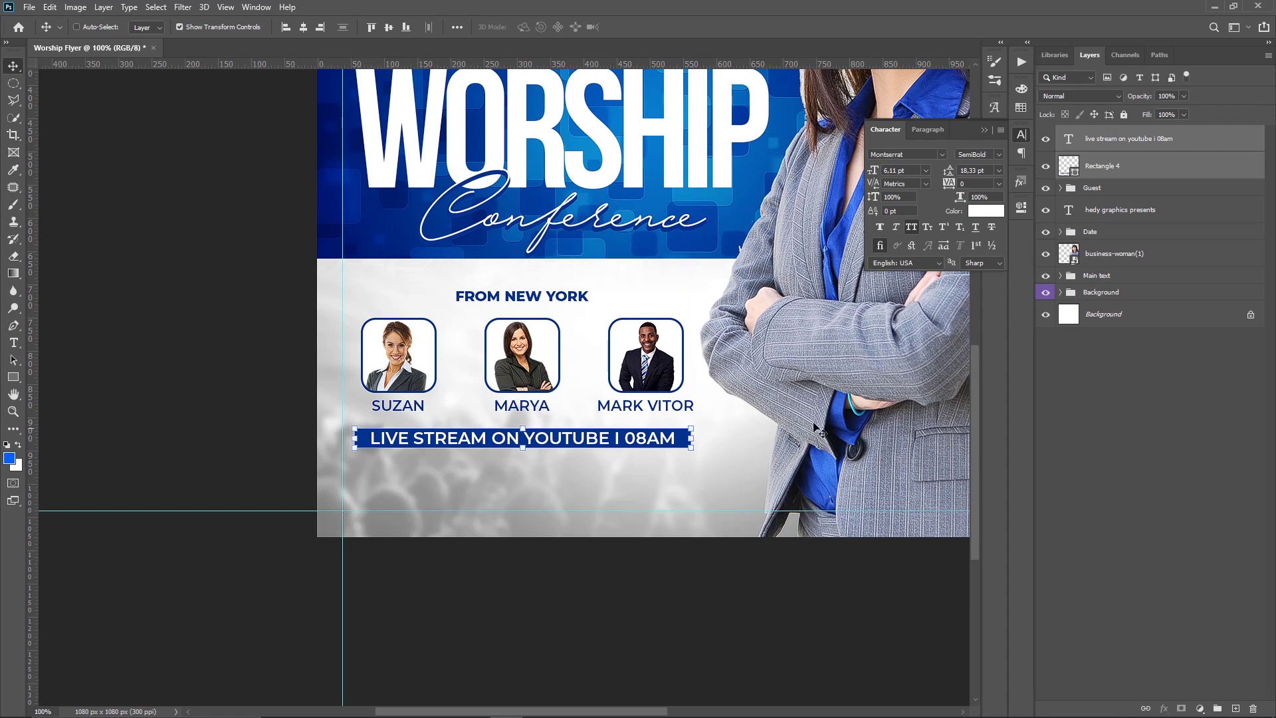
Group the blue bar and live-stream text and name the group 'bottom text'.
left_click(1119, 376)
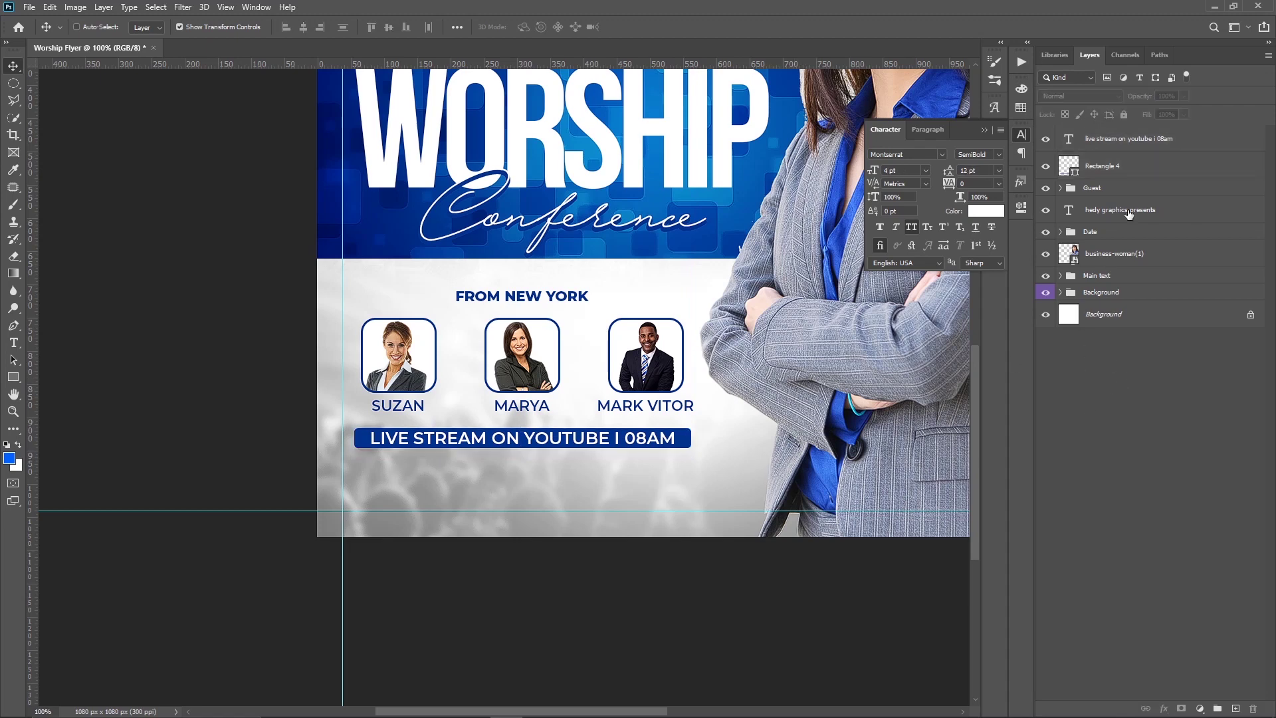
left_click(1124, 167)
left_click(1134, 141, "shift")
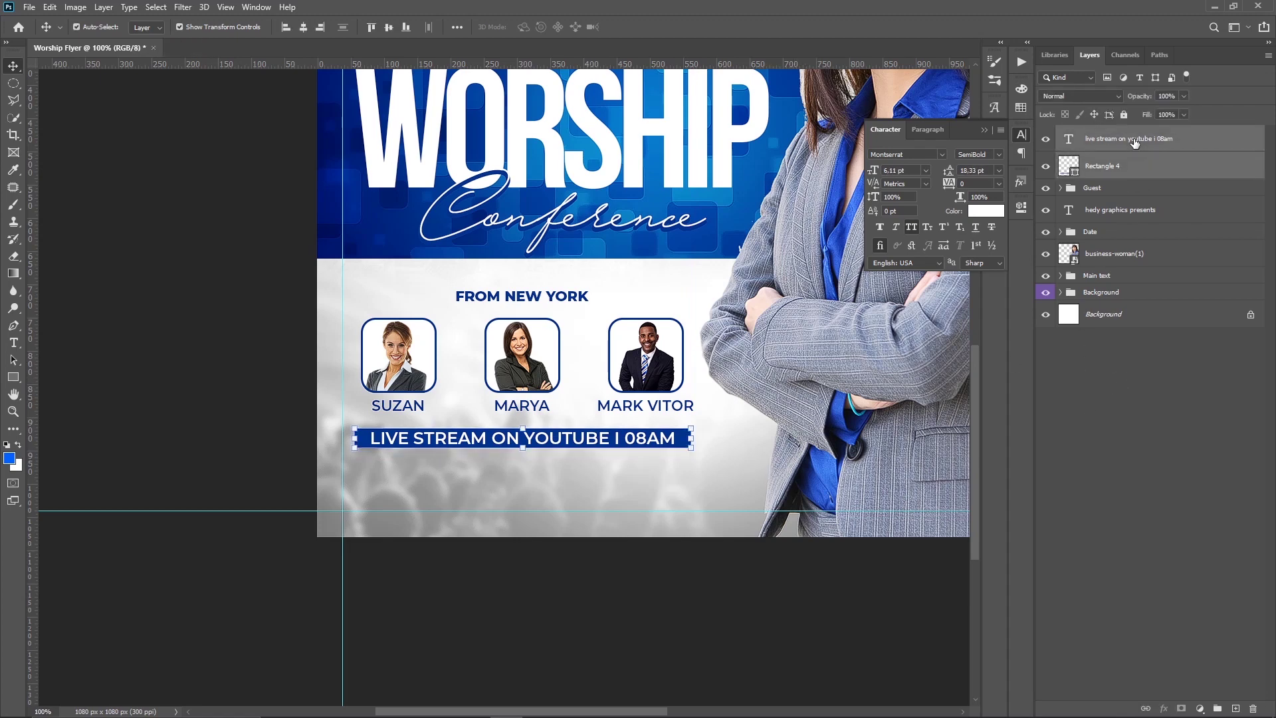
key("ctrl+g")
double_click(1095, 133)
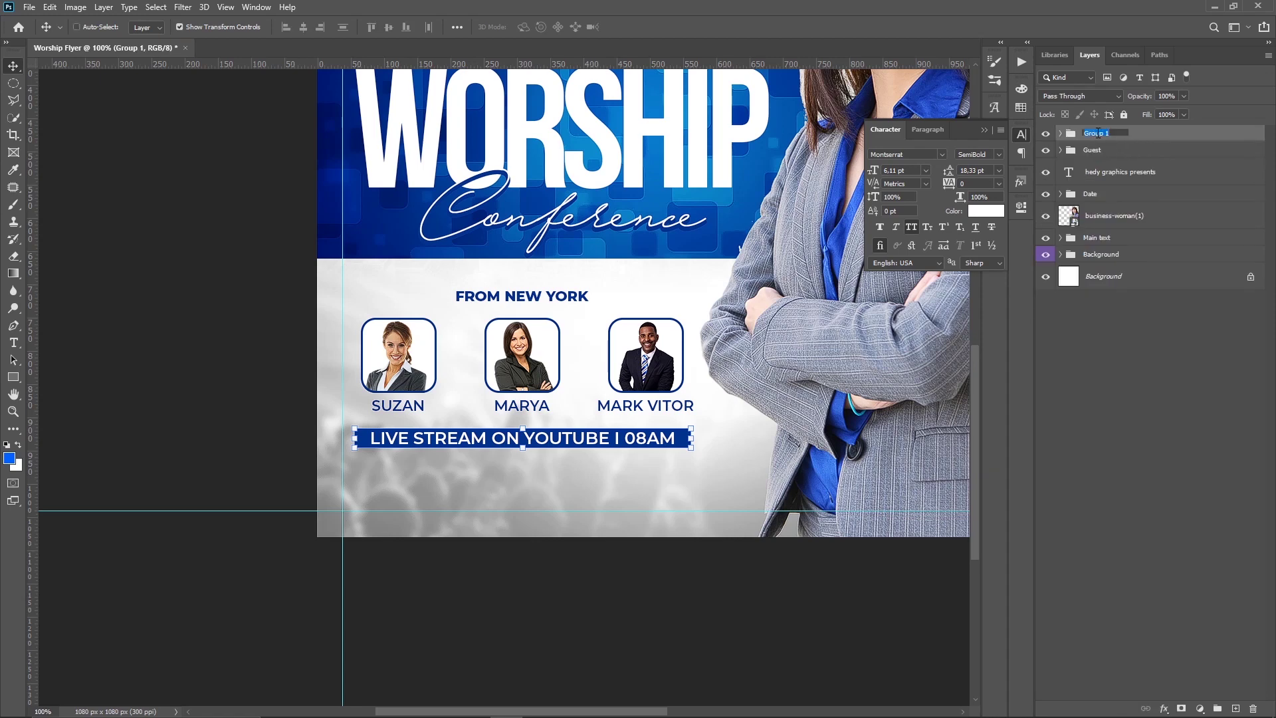
type("bo")
type("ttom tex")
key("Return")
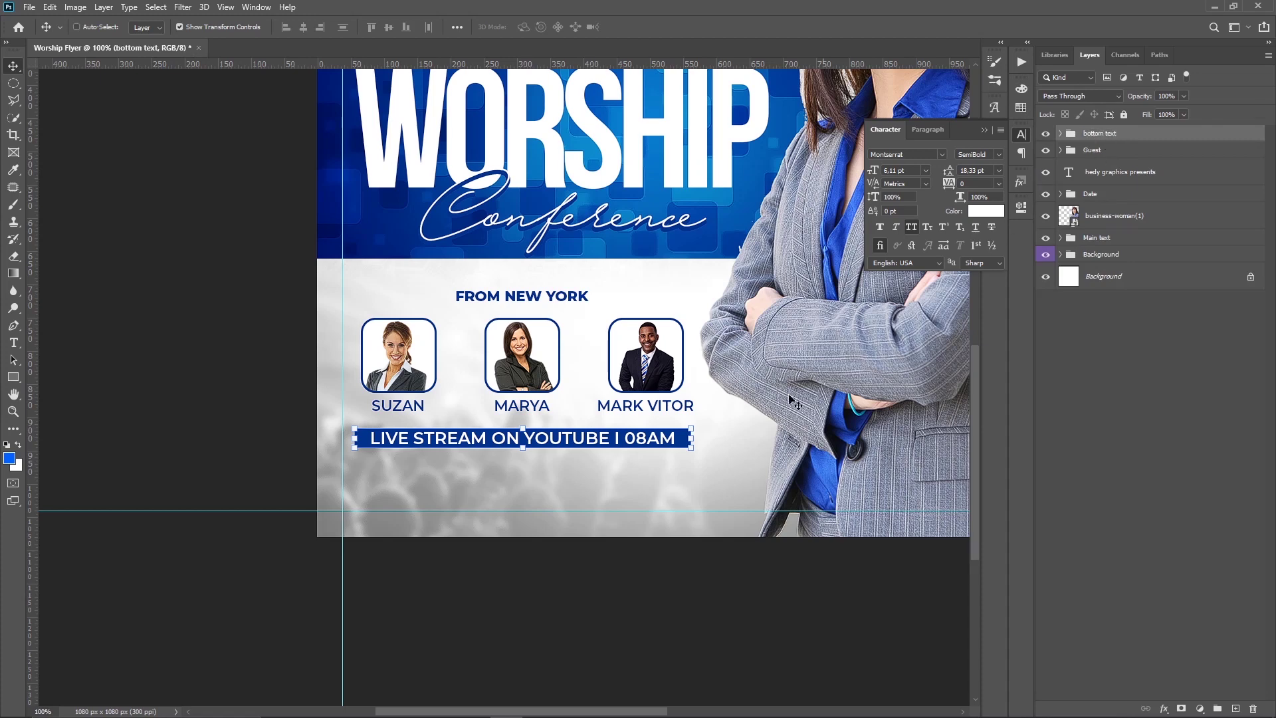
Add a 'y' text layer below the bar and enlarge it to about 17.5 pt.
key("t")
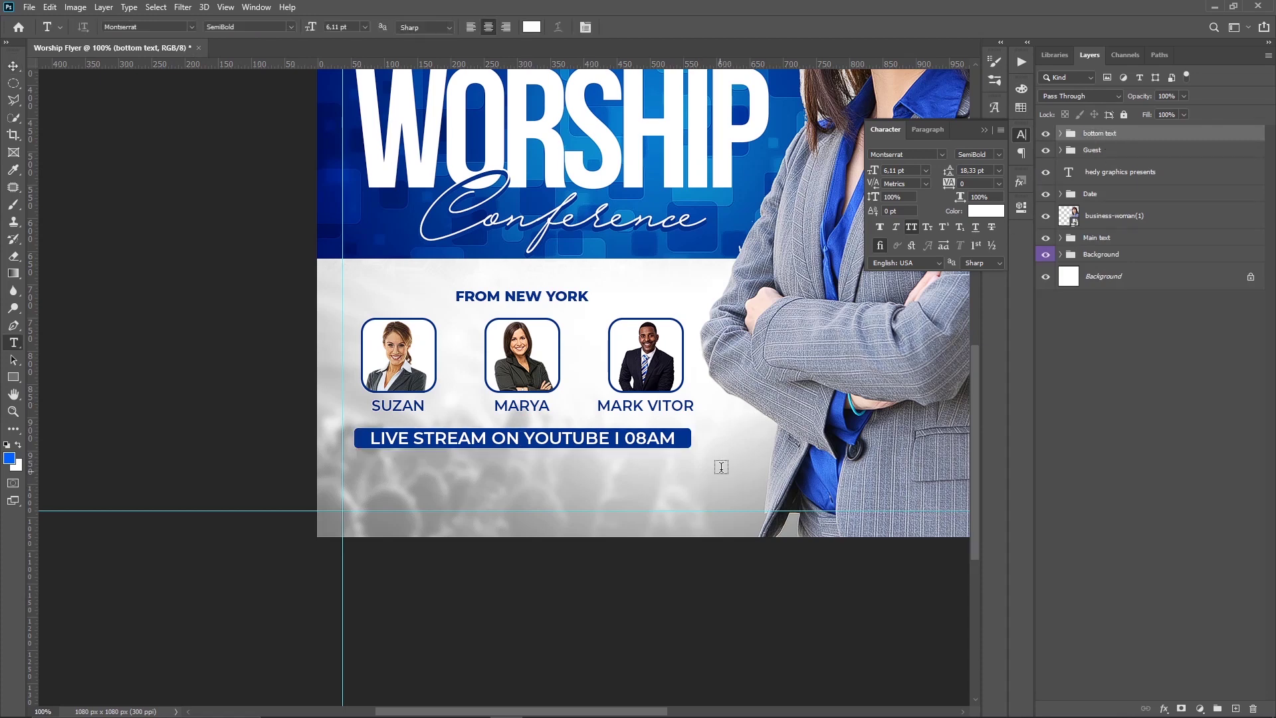
left_click(704, 482)
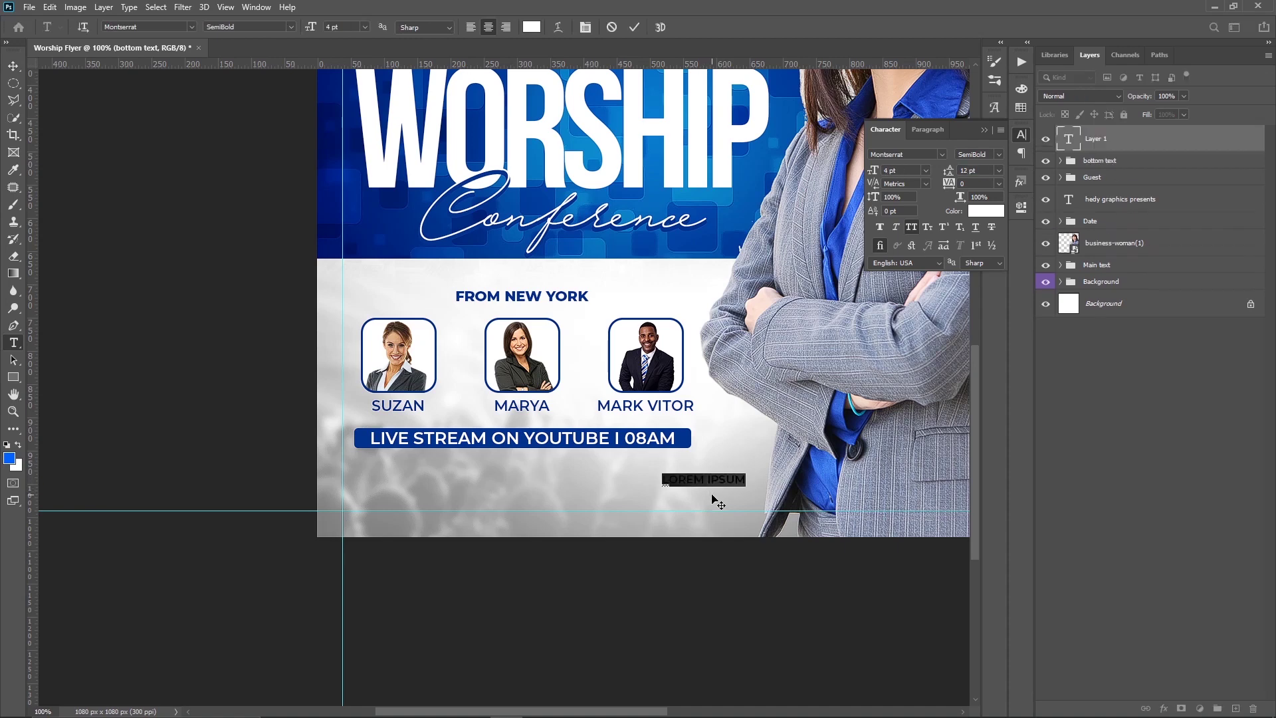
key("BackSpace")
type("y")
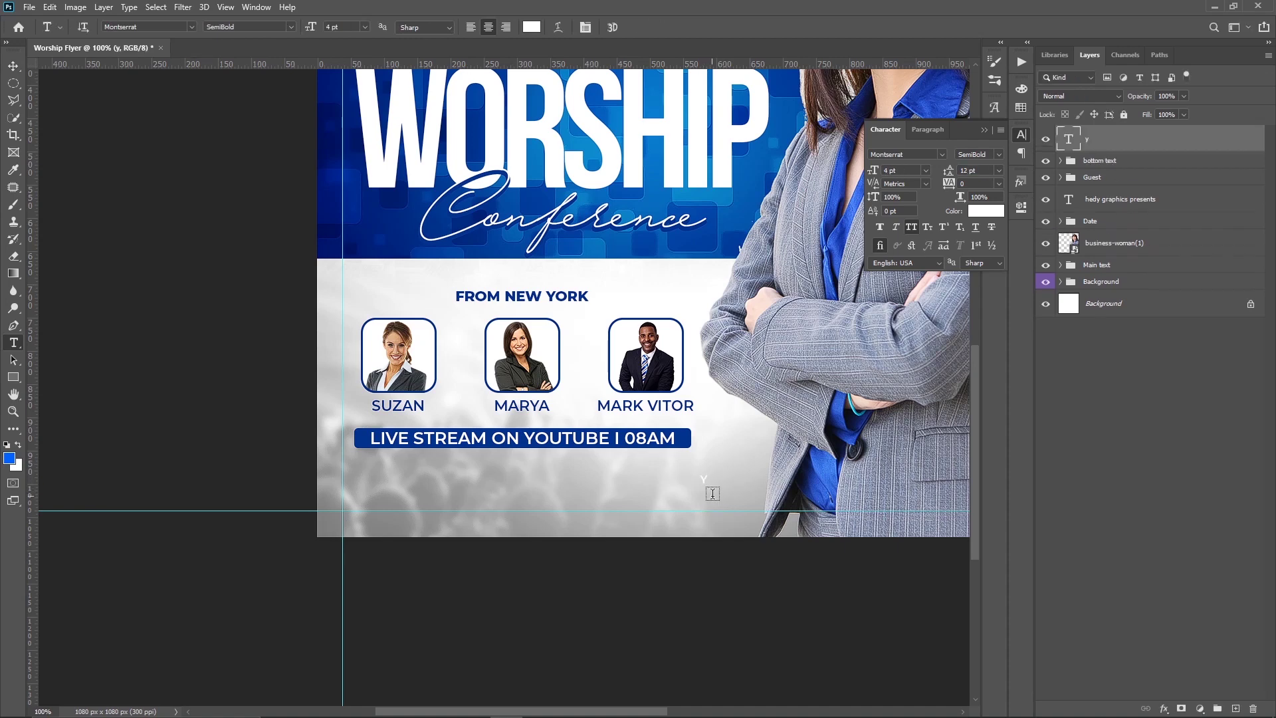
key("ctrl")
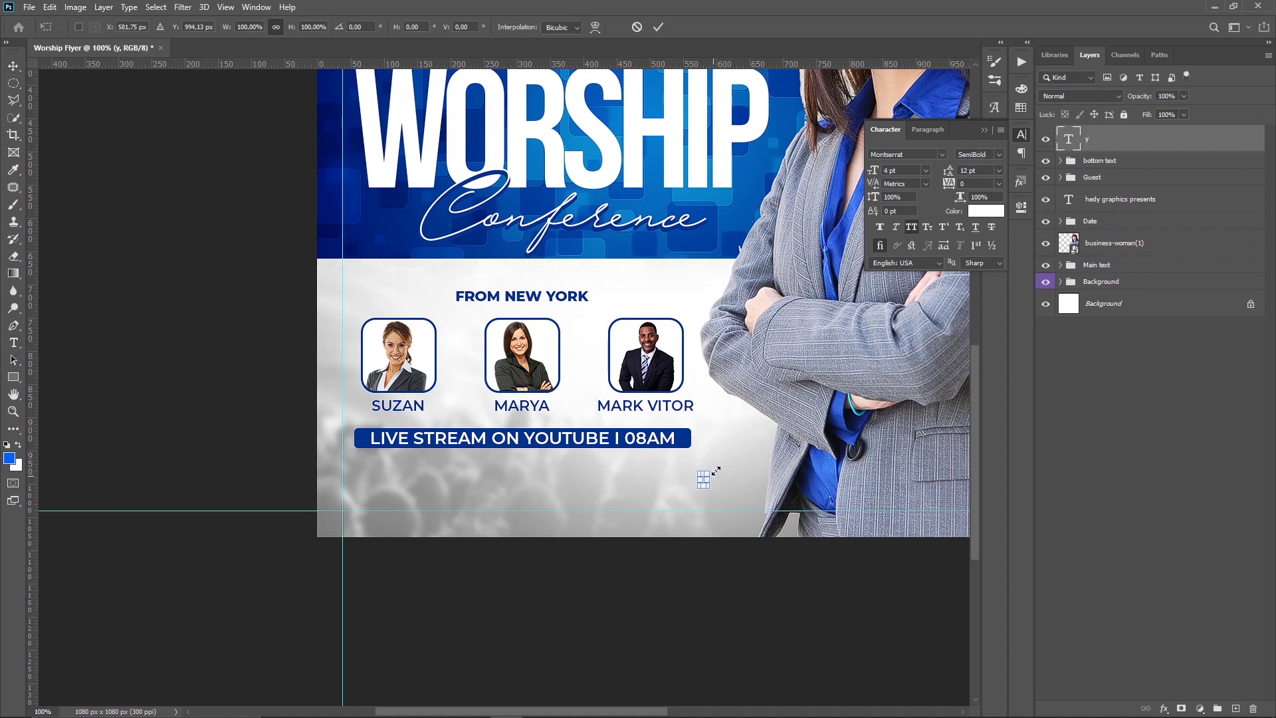
left_click_drag(710, 476, 722, 459)
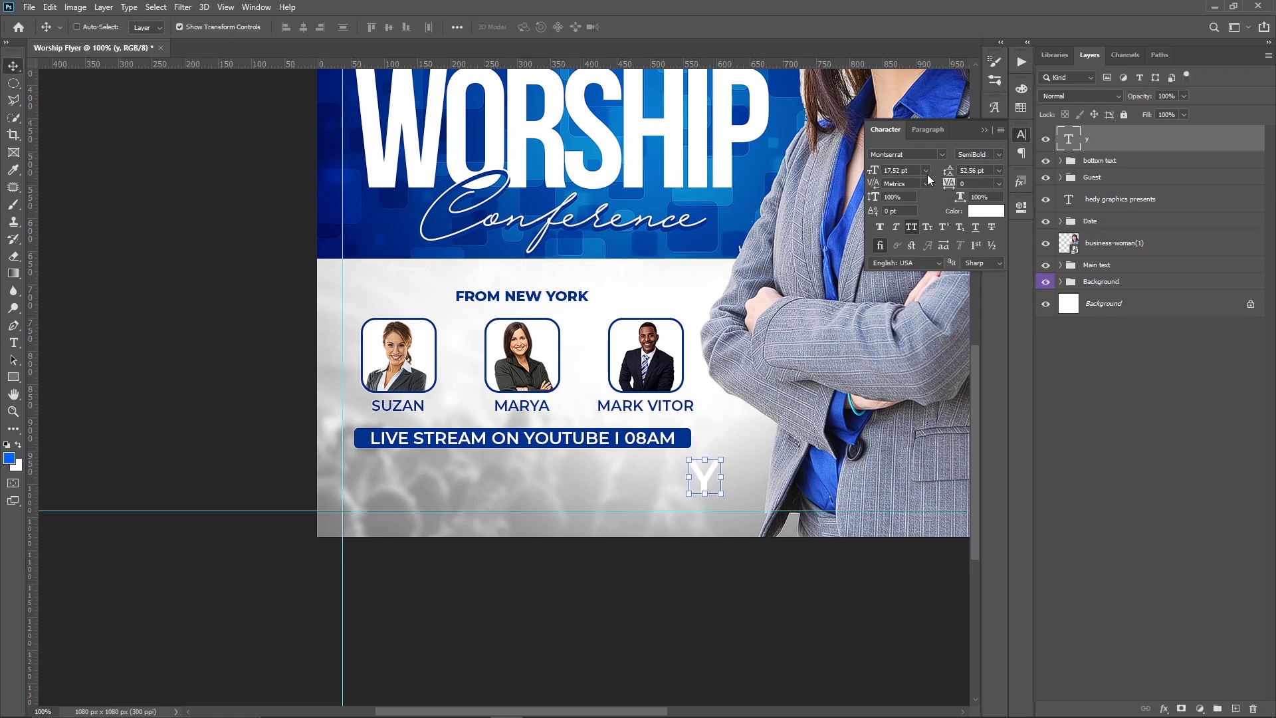
Set the 'y' to the Social Circles font and place the icon under the bar's left end.
left_click(931, 156)
type("so")
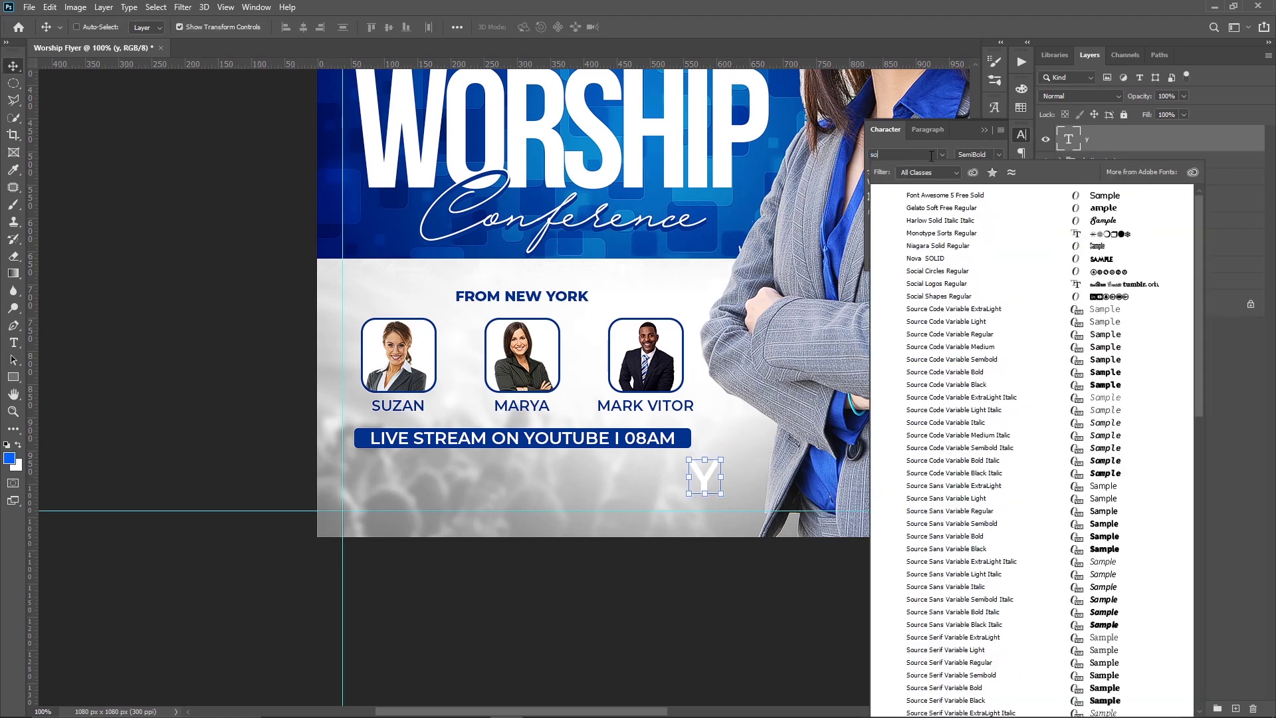
type("cial Circle")
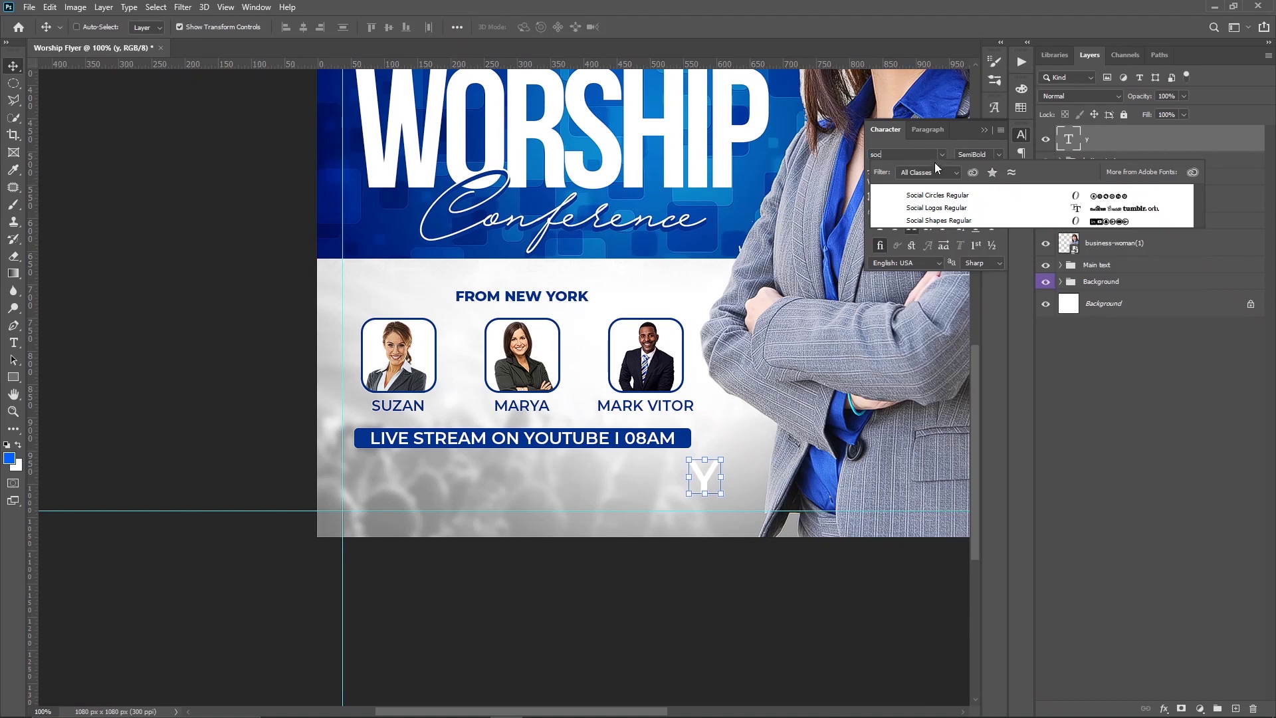
left_click(950, 198)
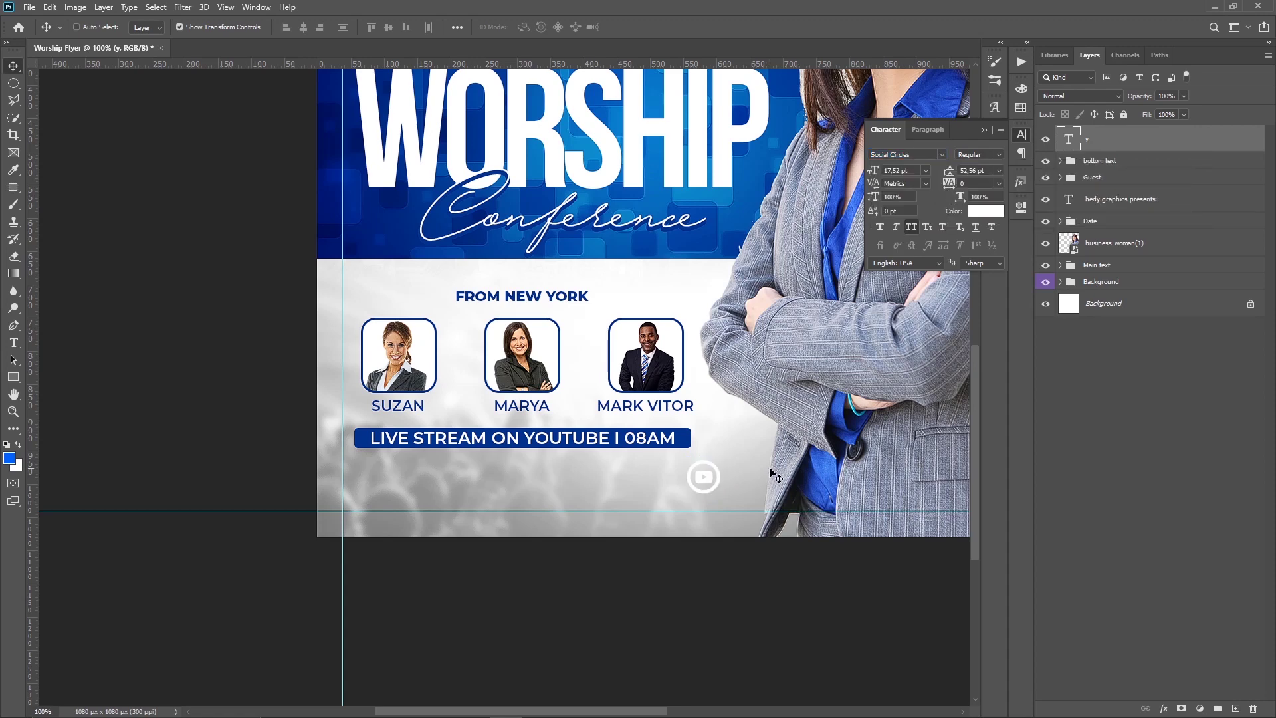
left_click_drag(718, 468, 415, 464)
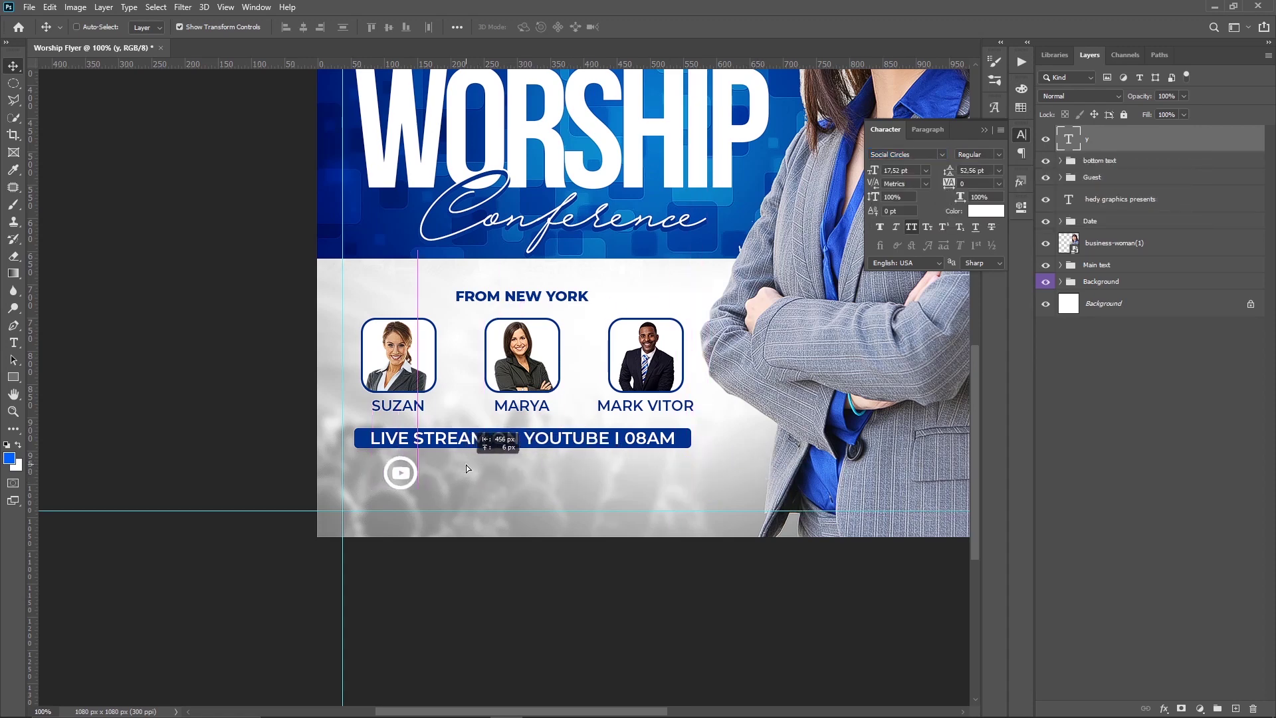
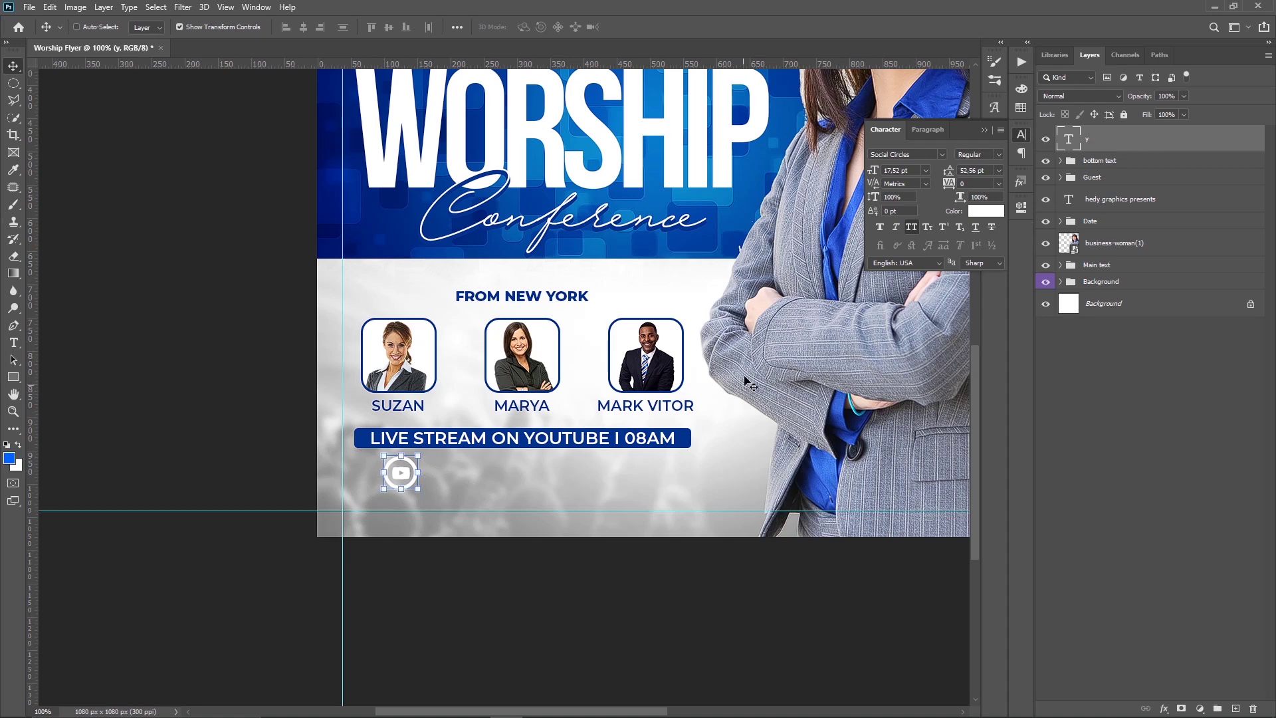
Set the Type tool font to the Social Logos icon font.
left_click(942, 154)
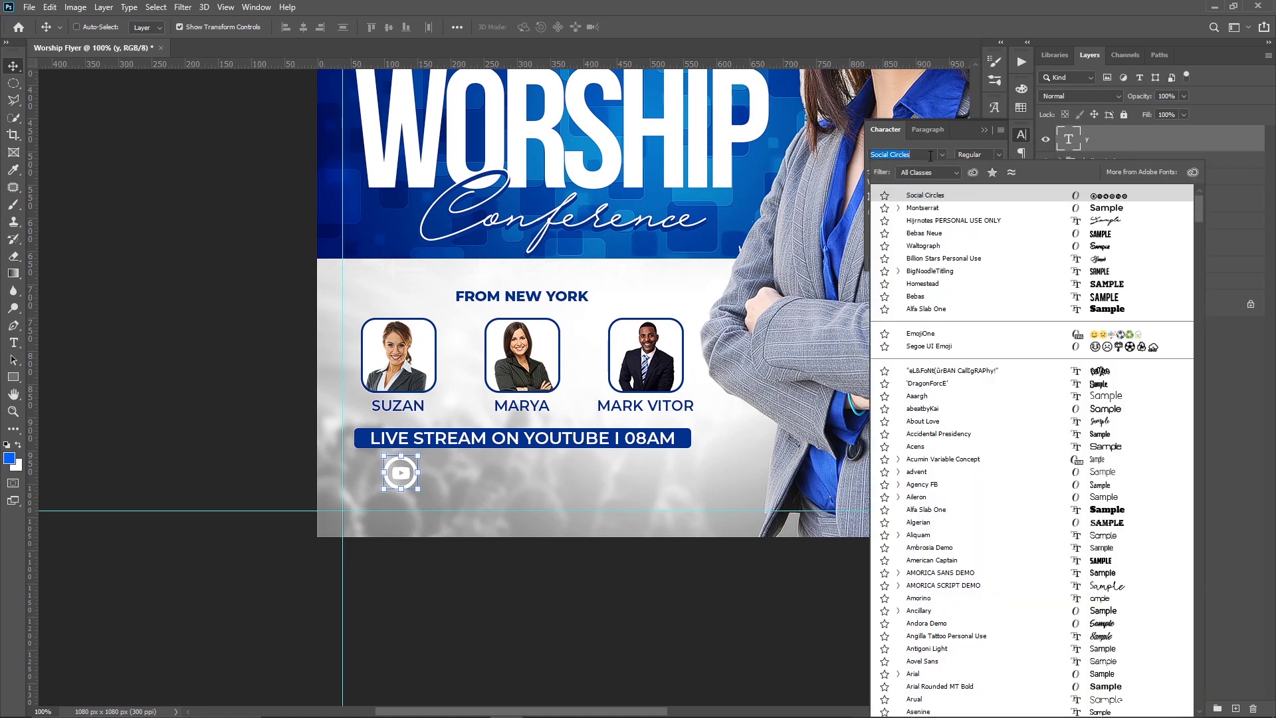
type("soc")
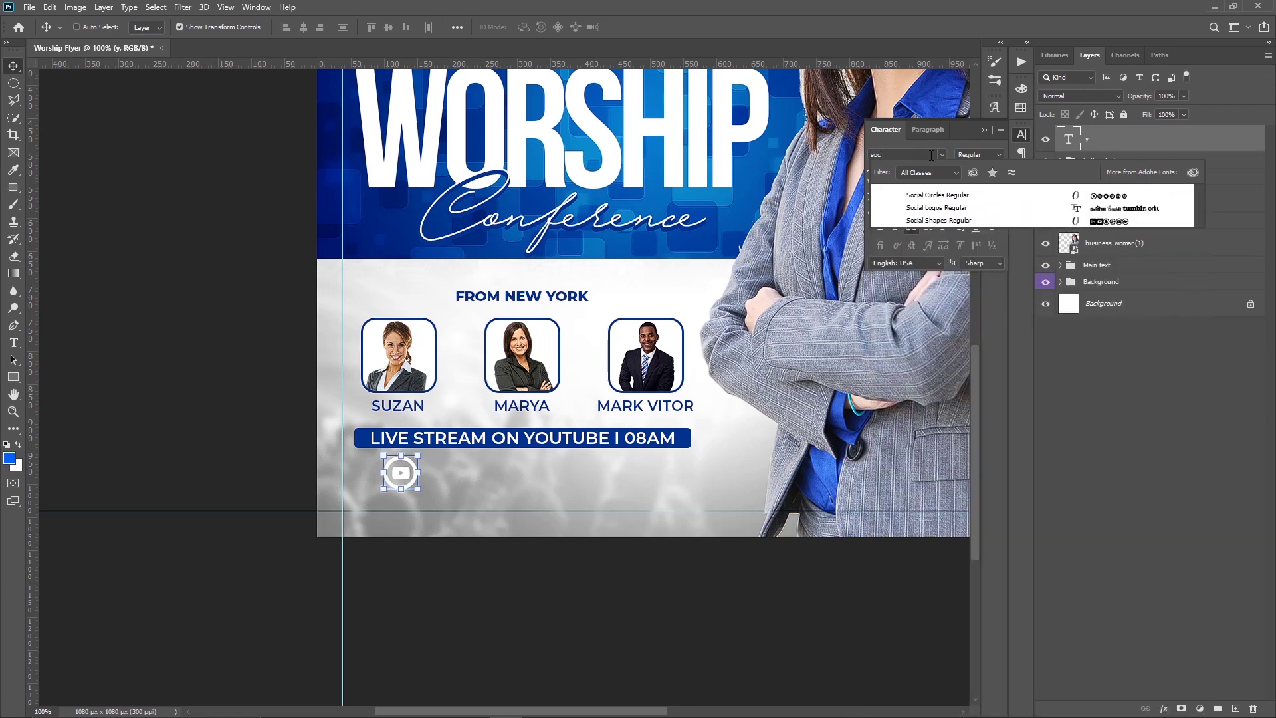
left_click(937, 208)
key("t")
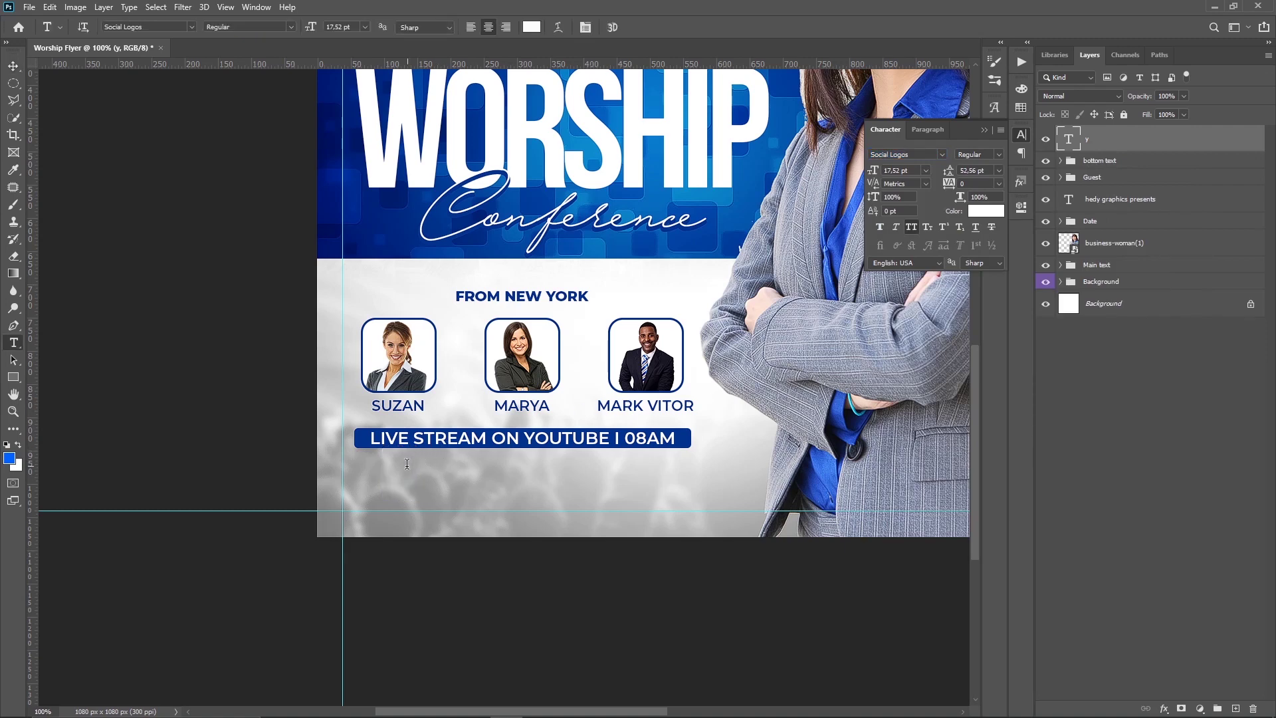
Create an icon-glyph text layer below the live-stream banner.
left_click(402, 469)
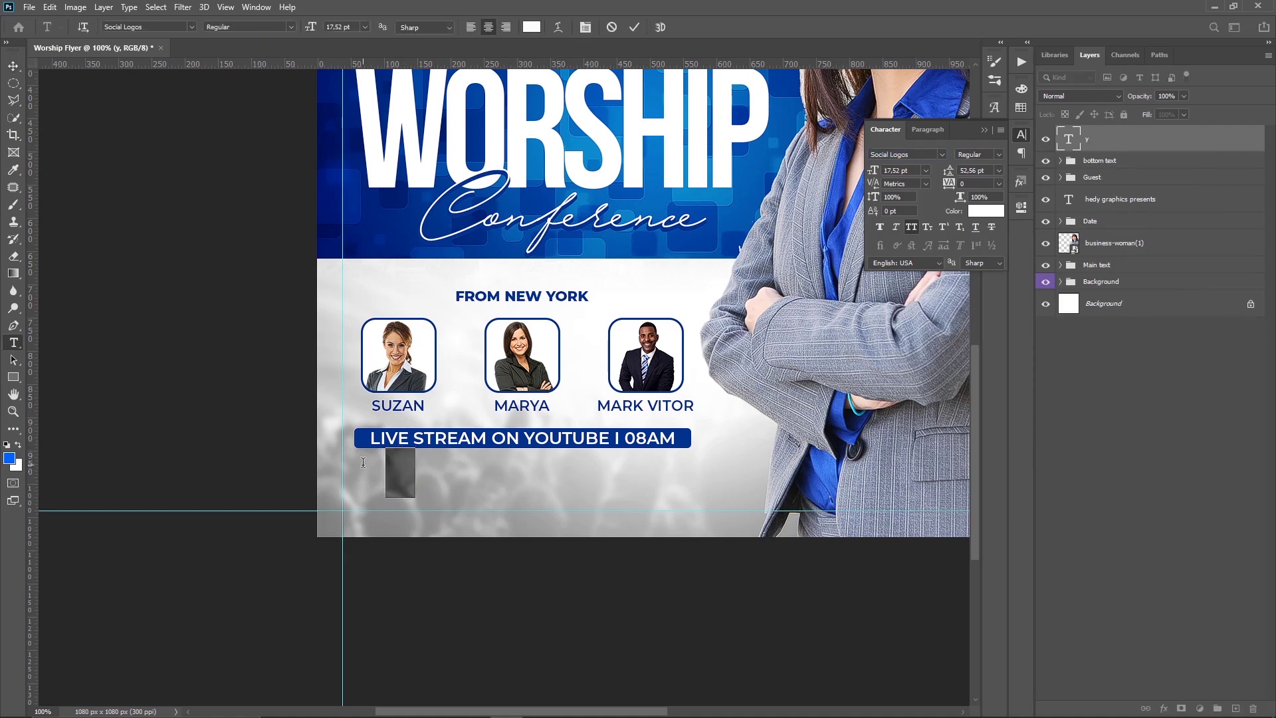
type("b")
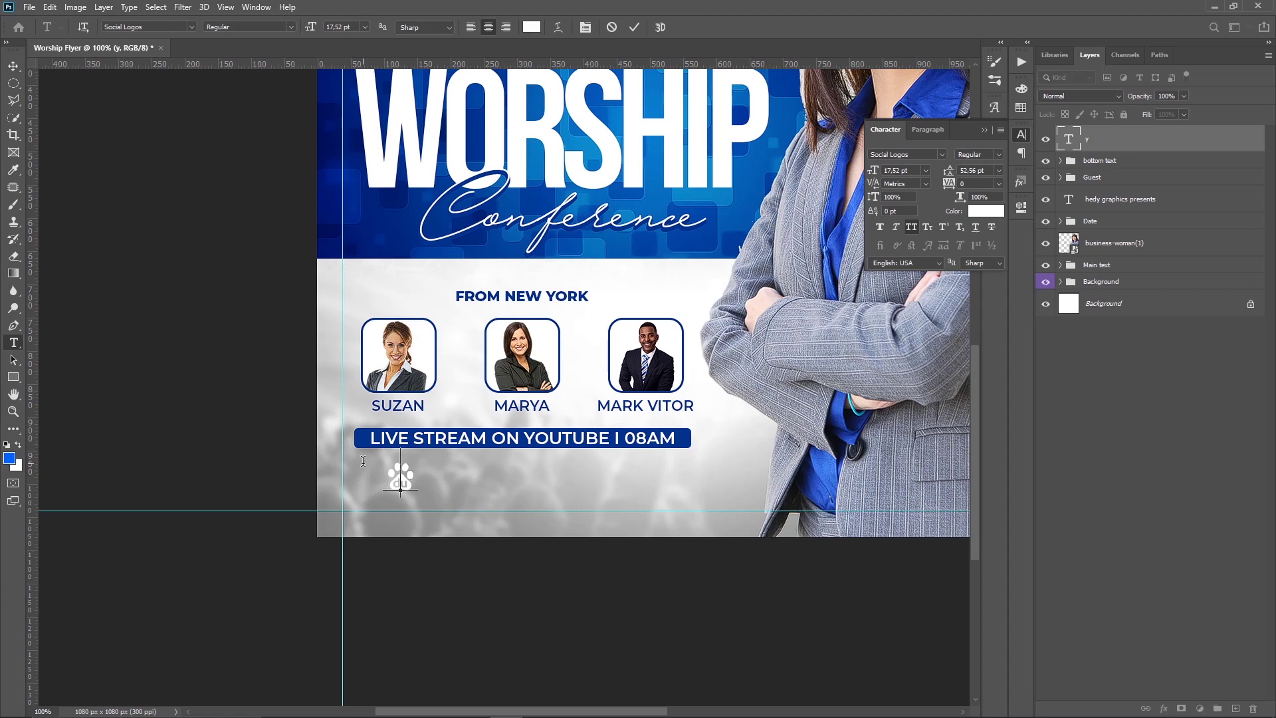
key("BackSpace")
type("t")
key("ctrl+Return")
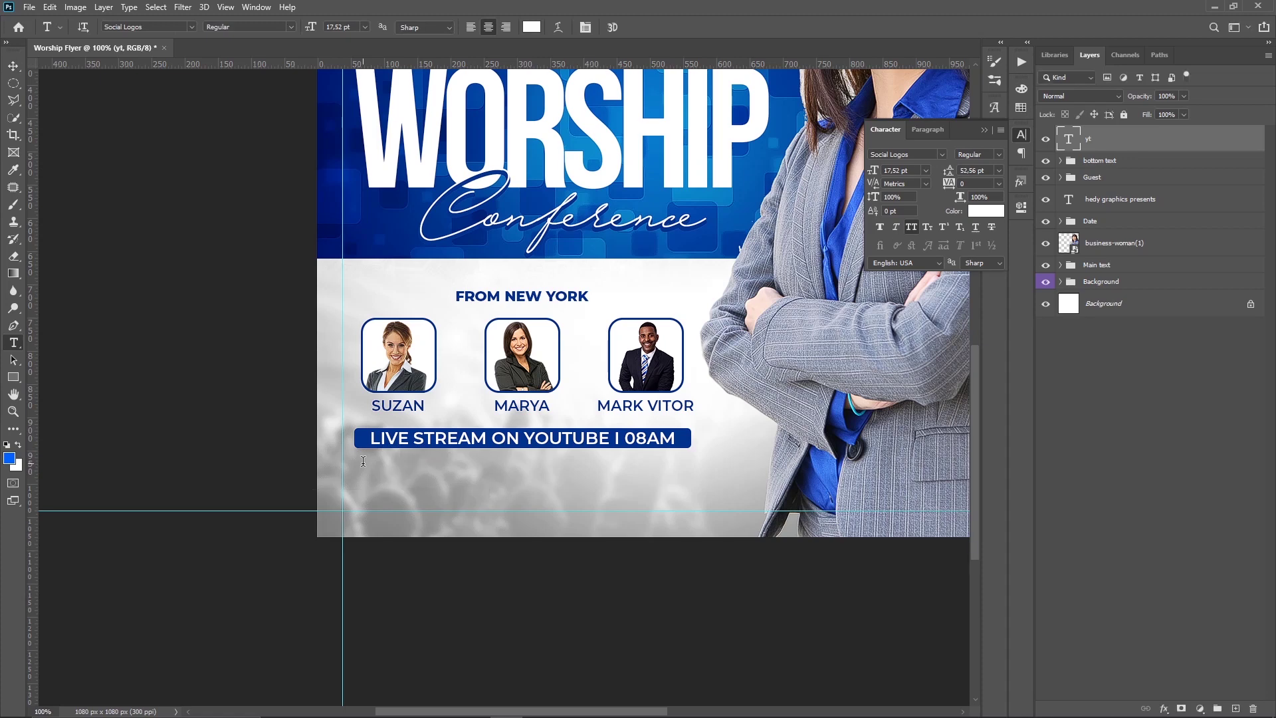
key("v")
Set the icon text colour to black 000000.
left_click(462, 482)
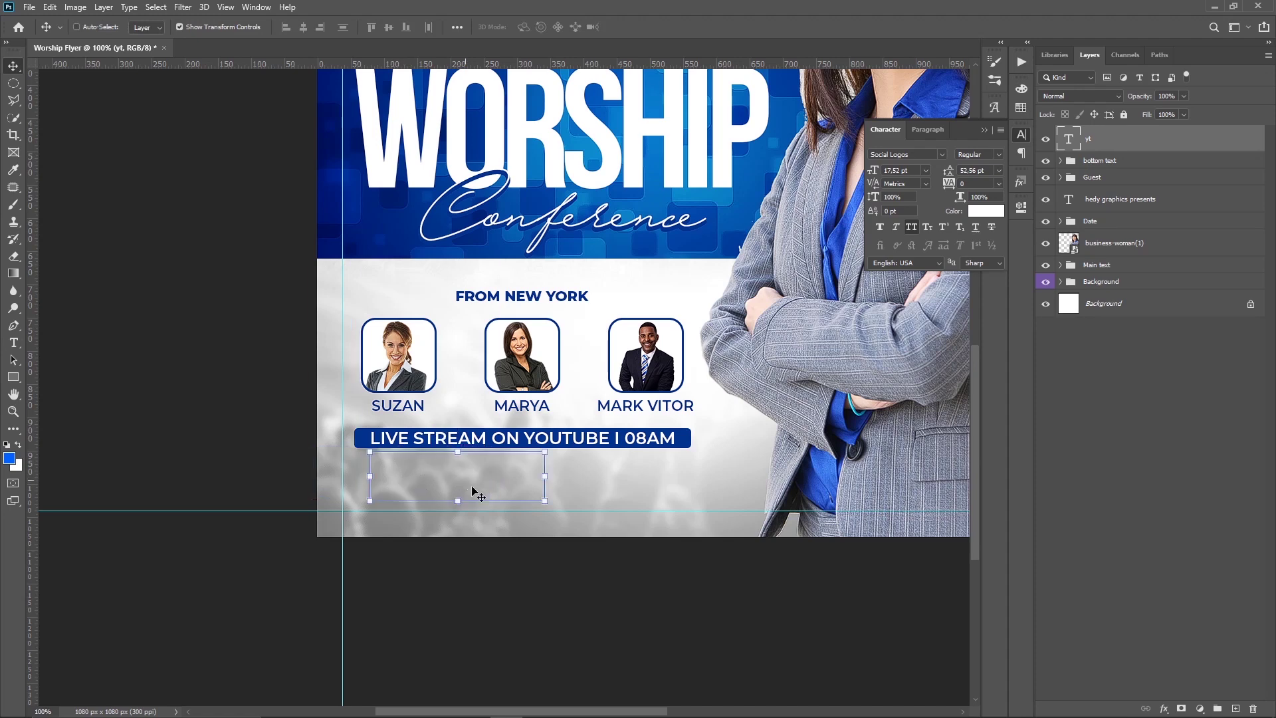
left_click(996, 211)
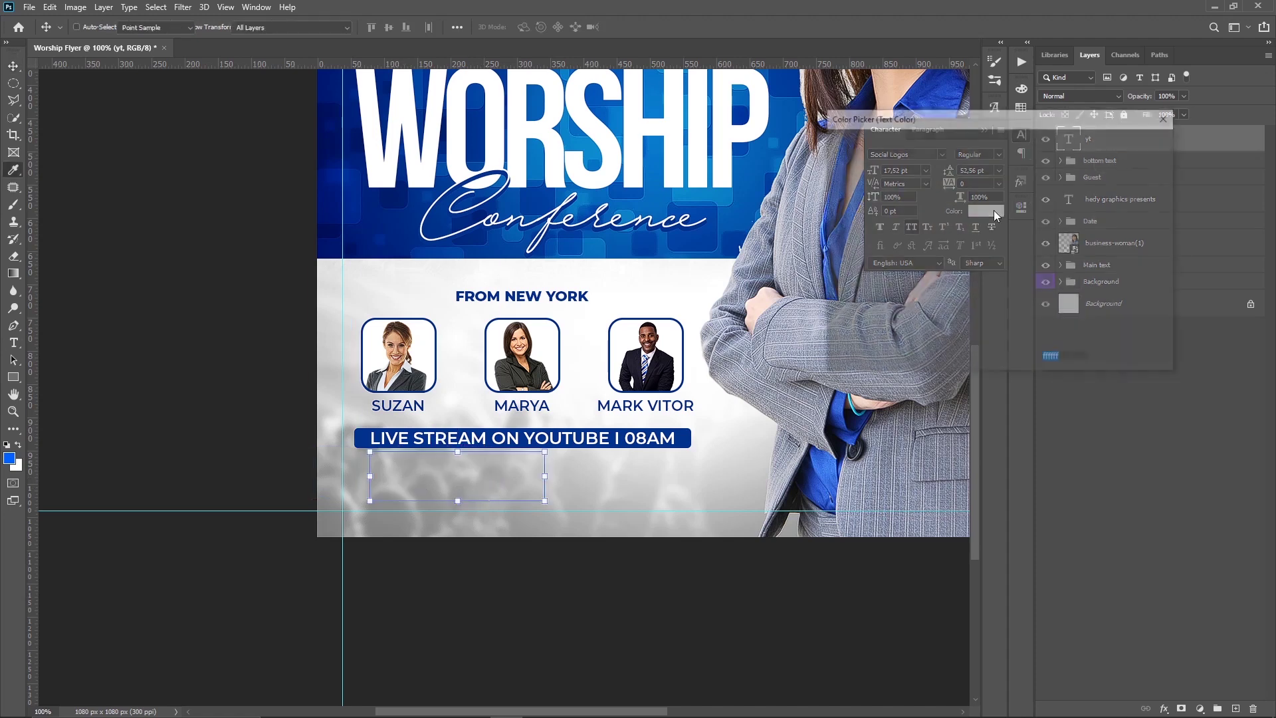
type("000000")
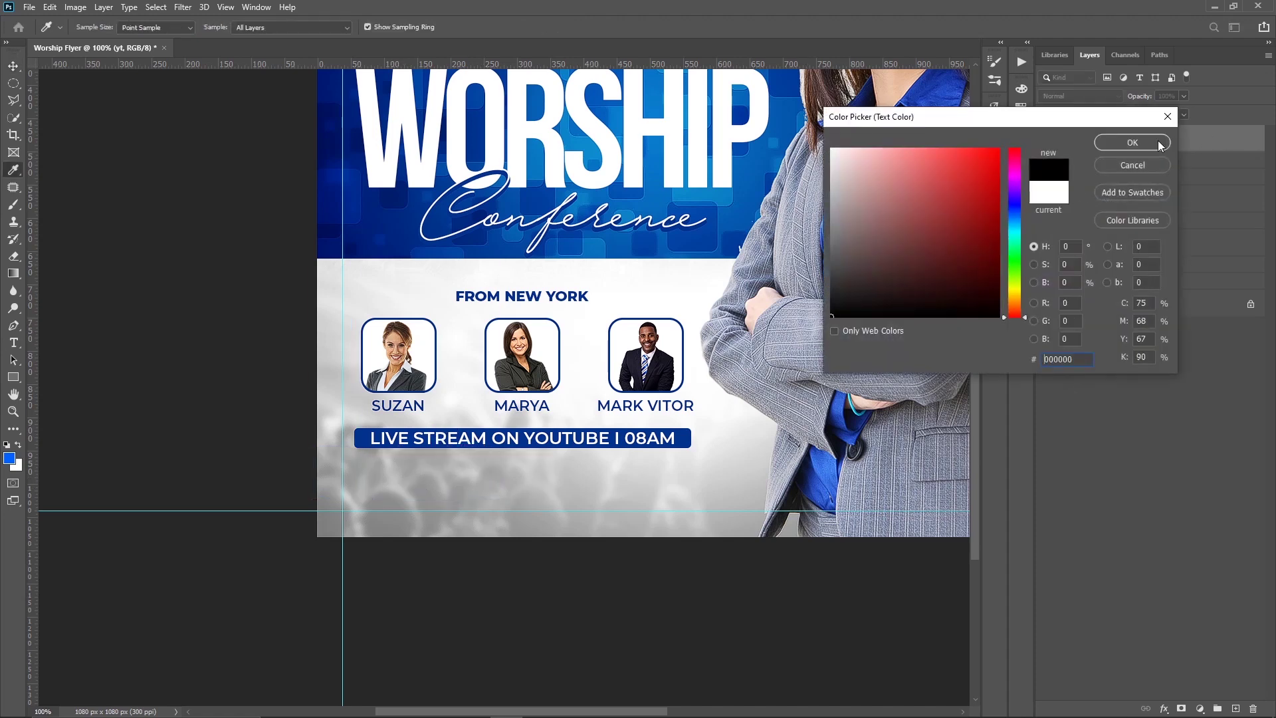
left_click(1132, 143)
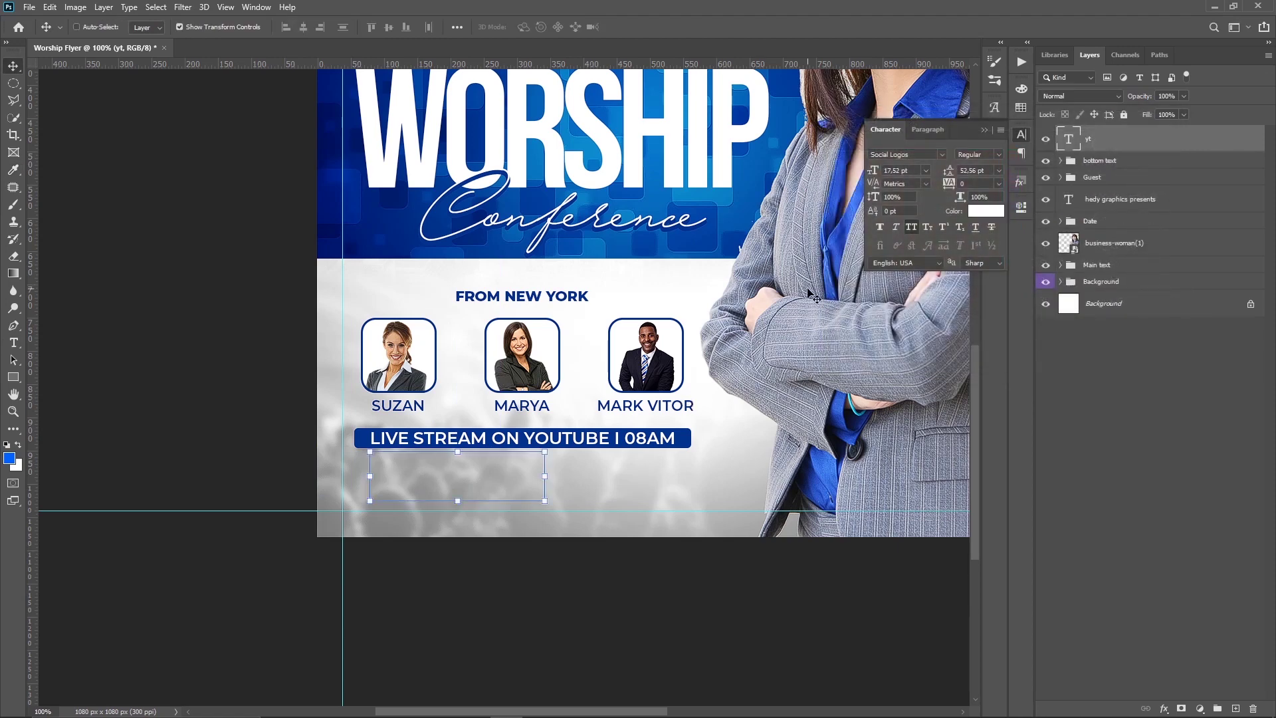
Switch the icons to the Social Circles font, keeping only the YouTube glyph.
left_click(930, 156)
type("s")
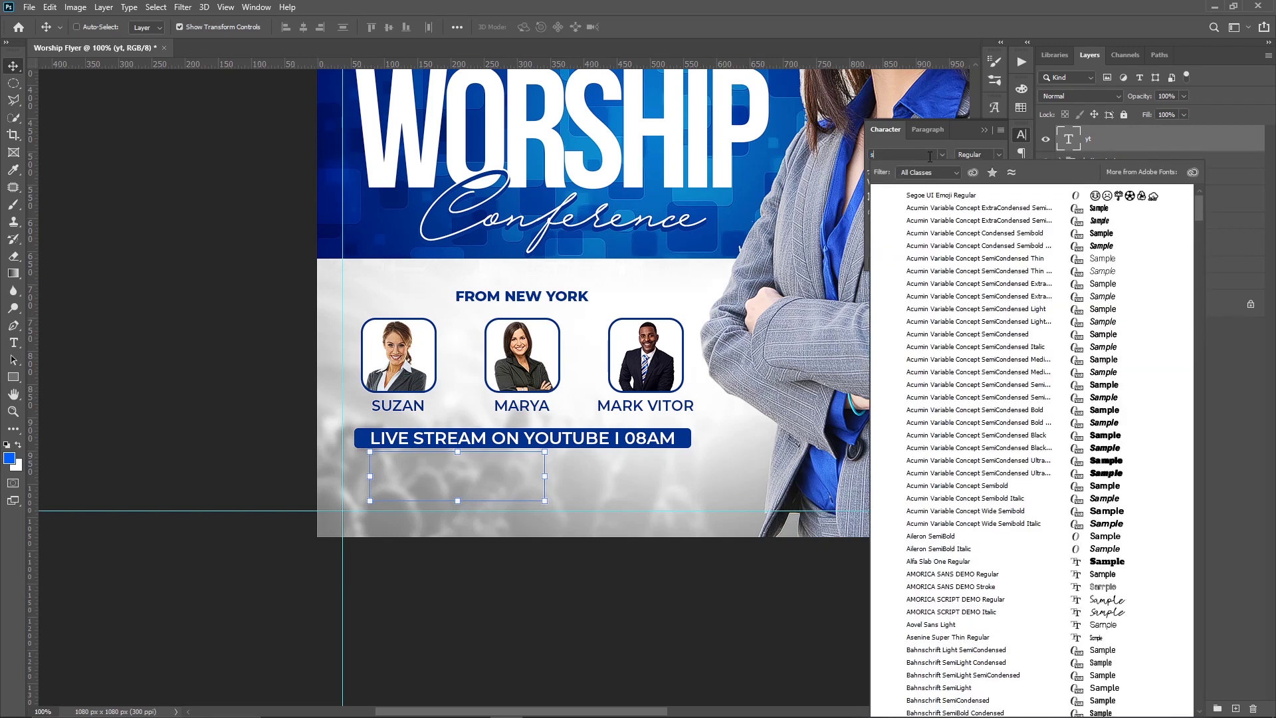
type("ocial Shape")
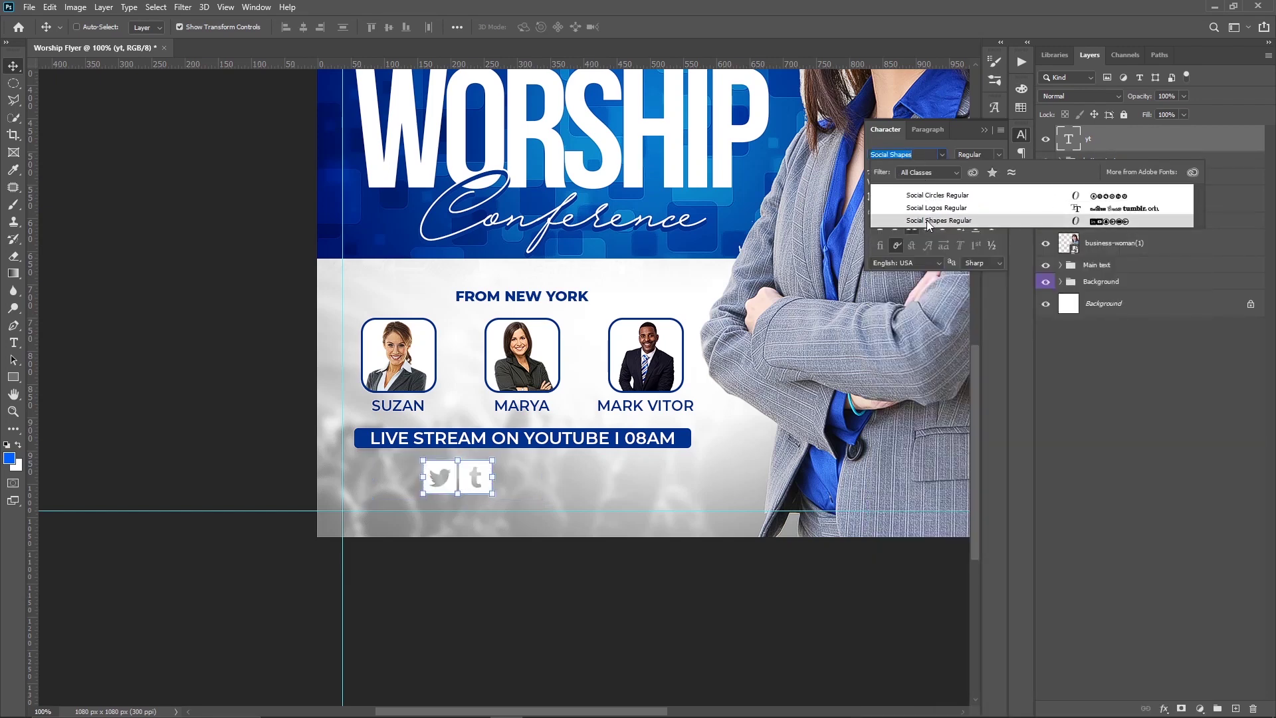
left_click(929, 222)
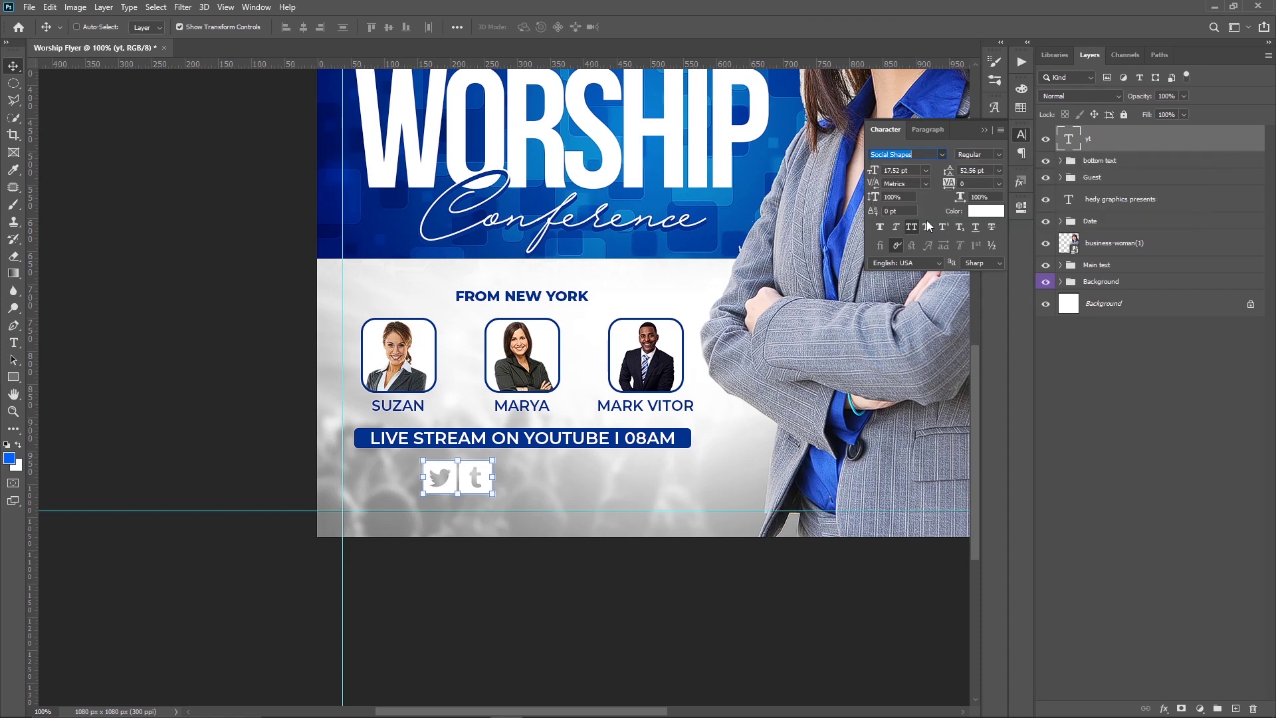
left_click(942, 156)
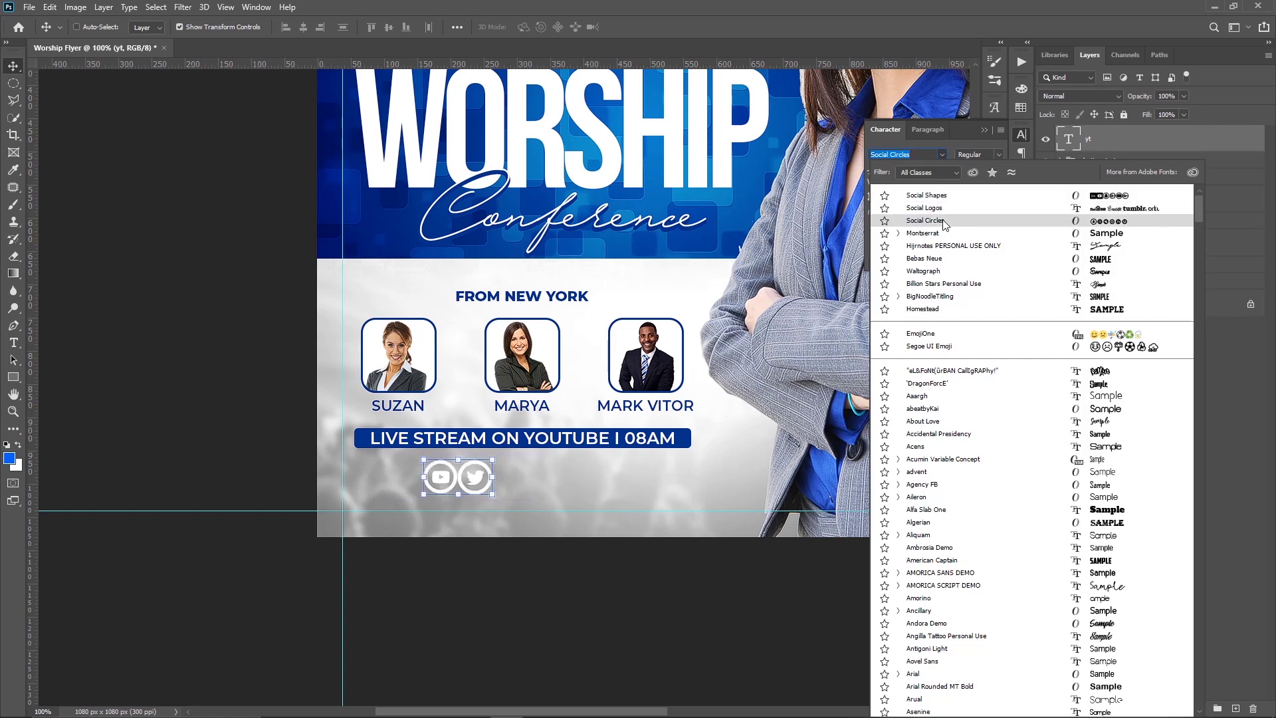
left_click(944, 222)
key("t")
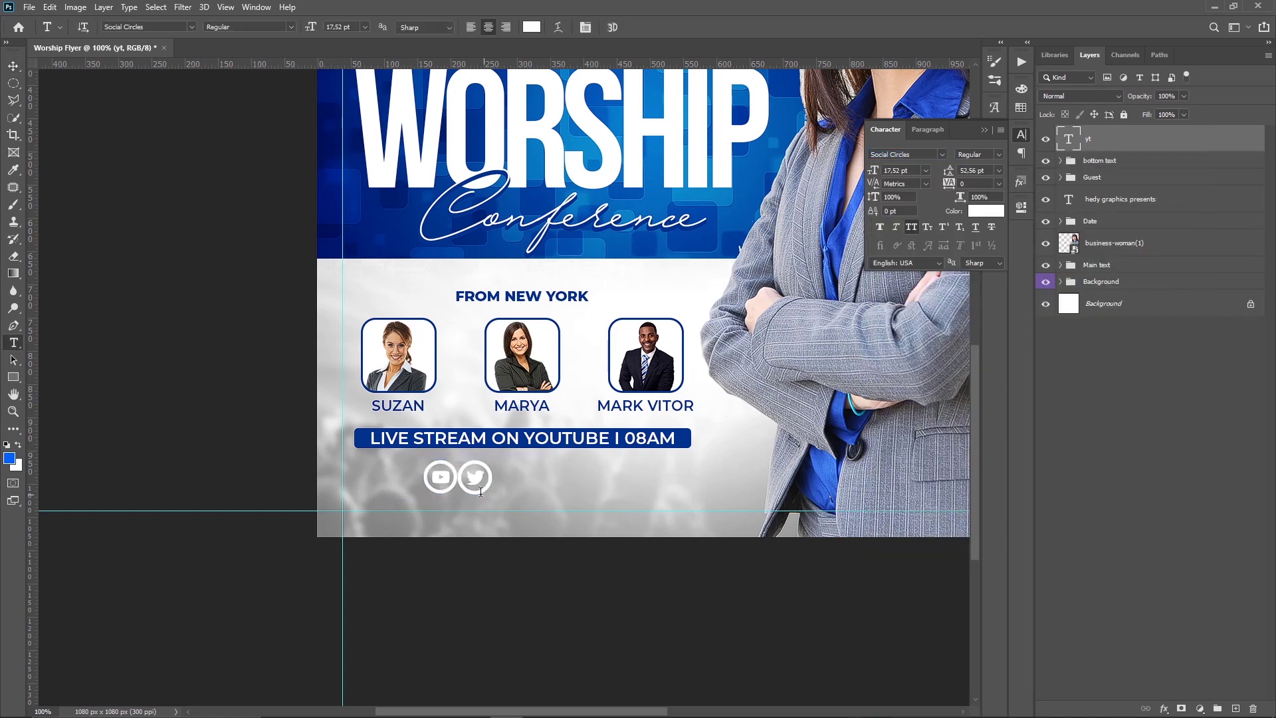
left_click_drag(470, 478, 498, 478)
key("BackSpace")
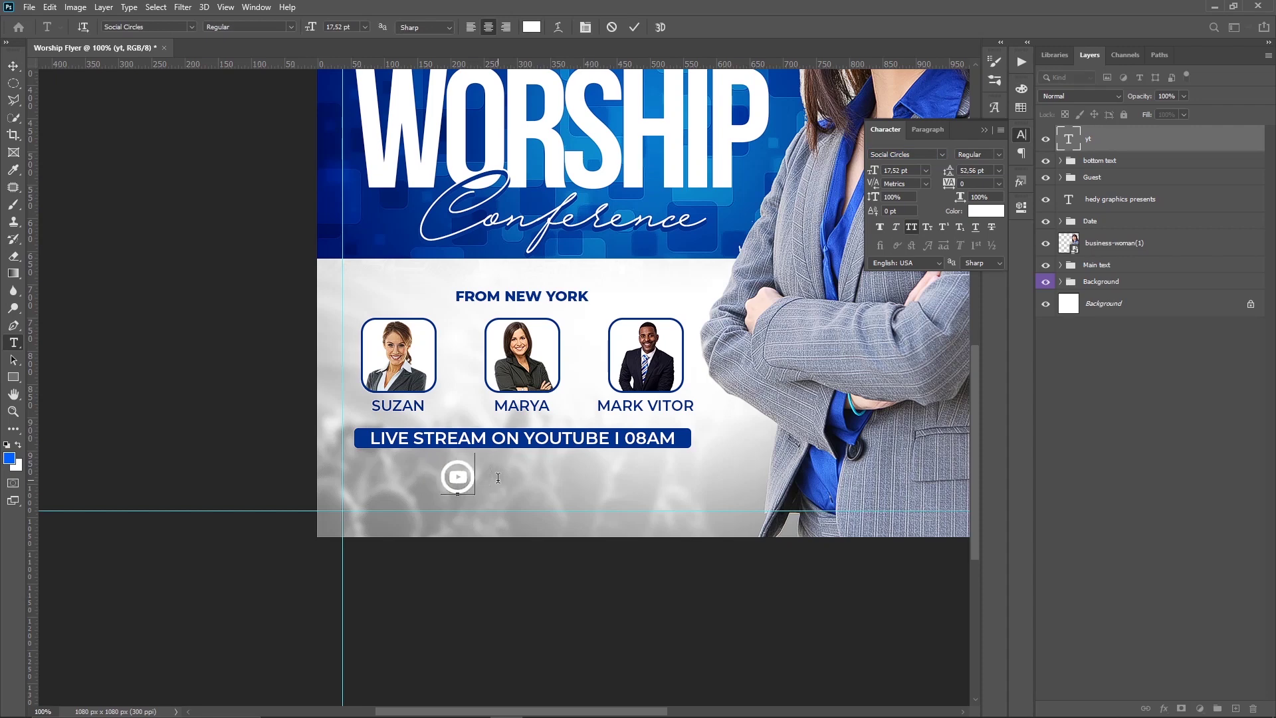
Colour the YouTube icon dark blue #01338e sampled from the bar, then move it left.
left_click(532, 26)
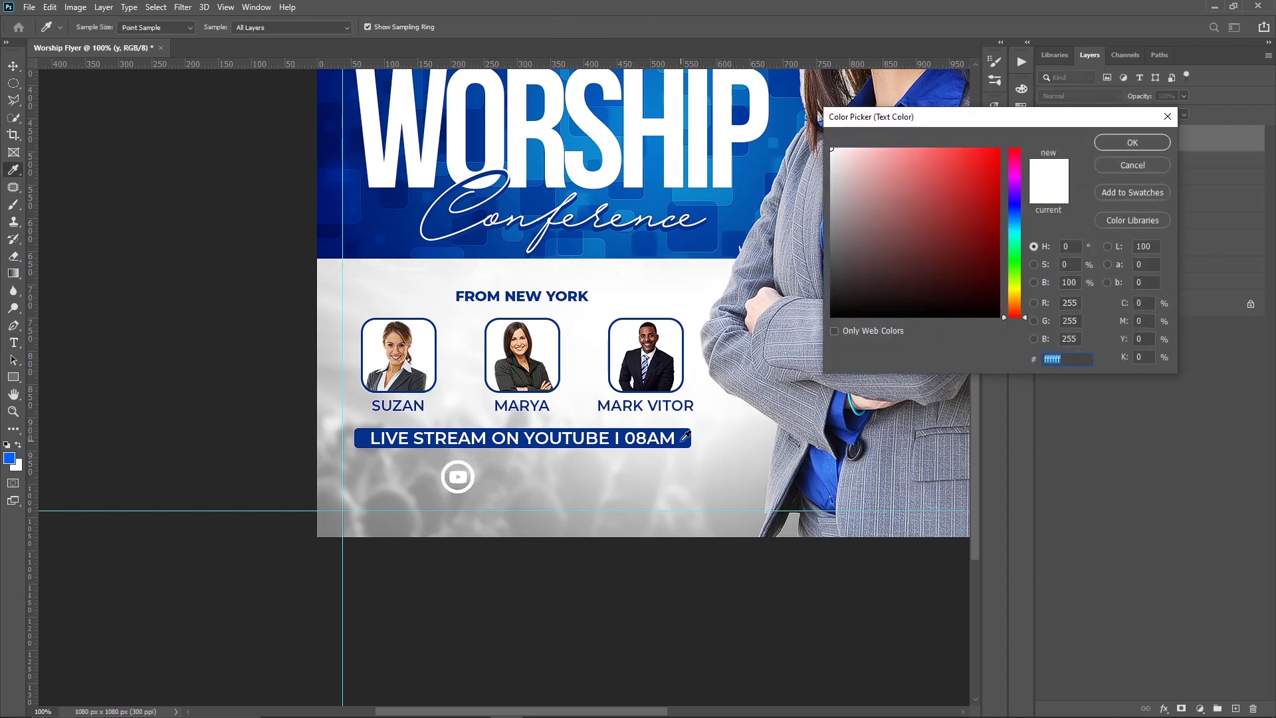
left_click(683, 441)
key("Escape")
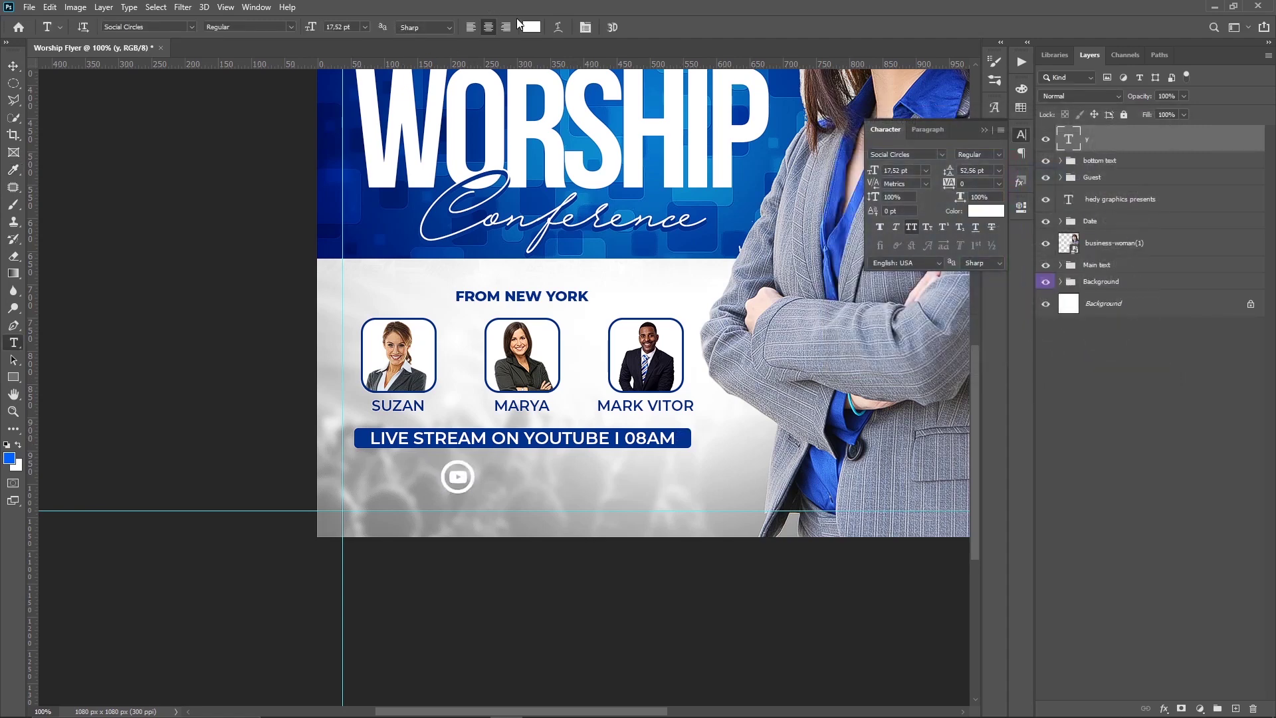
left_click(531, 28)
left_click(685, 440)
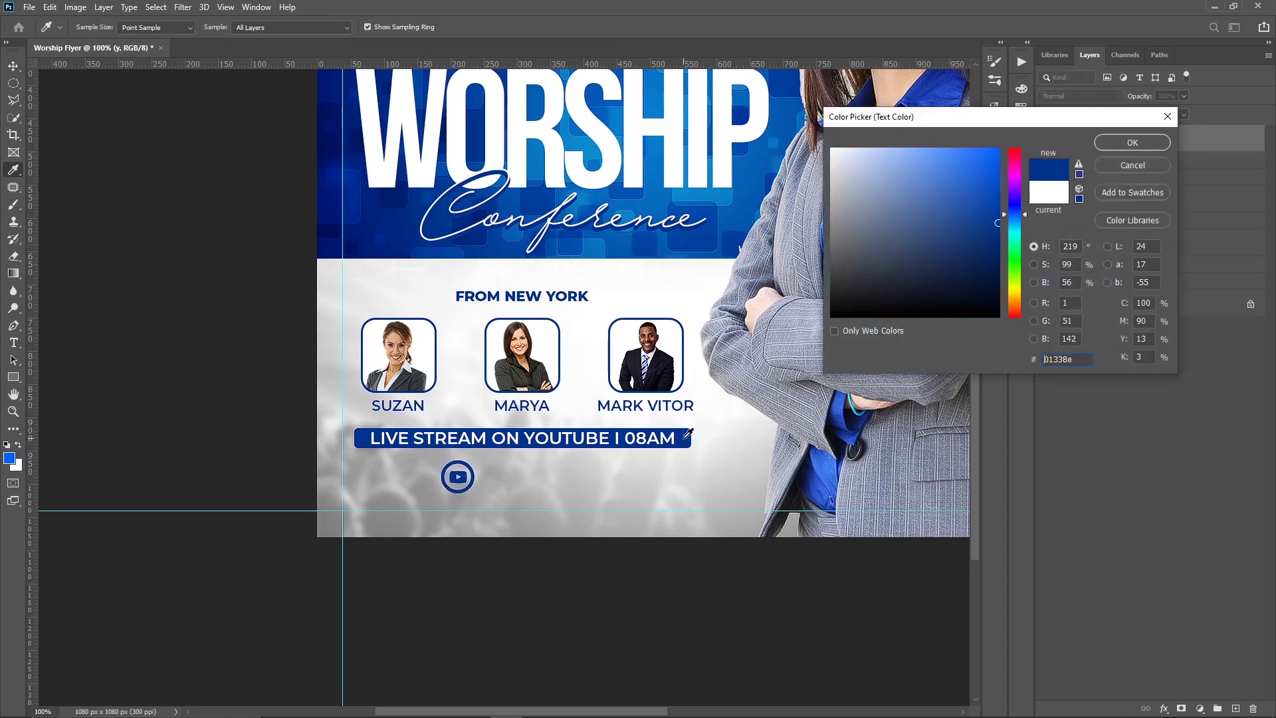
key("Return")
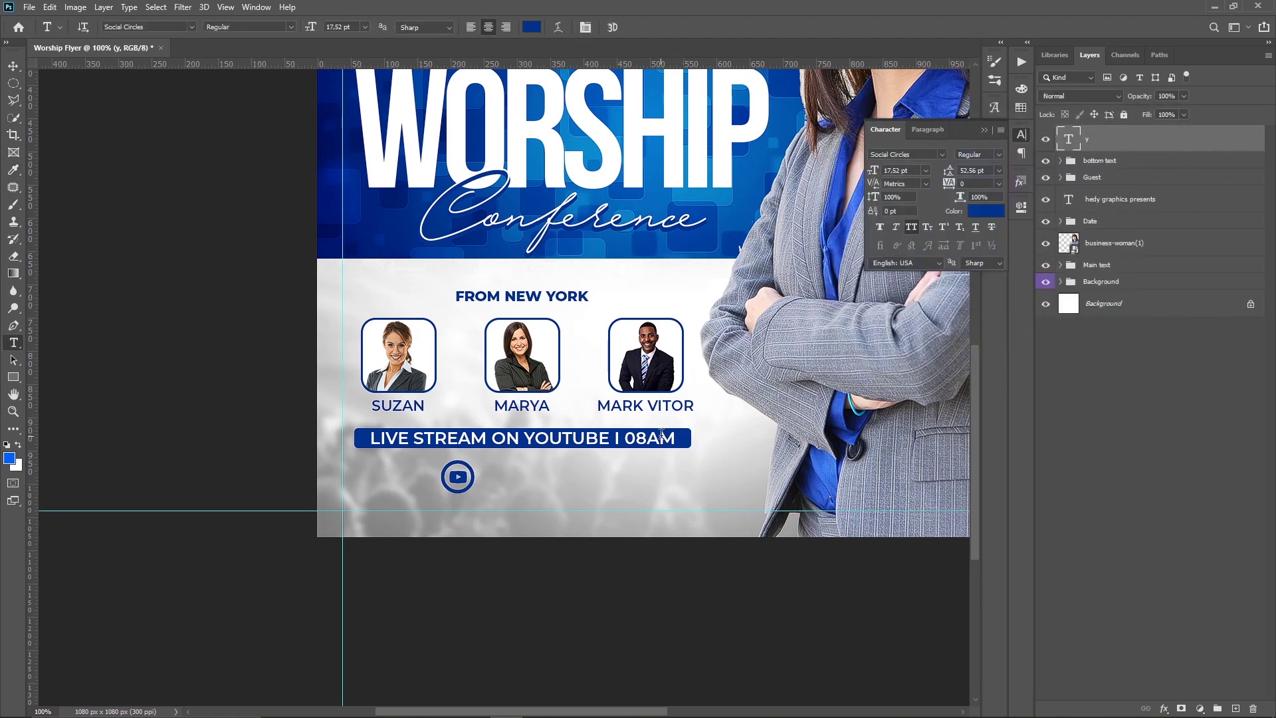
key("v")
left_click_drag(549, 495, 505, 492)
Add a '/CHURCH NAME' text line beside the icon, enlarged to about 153%.
key("t")
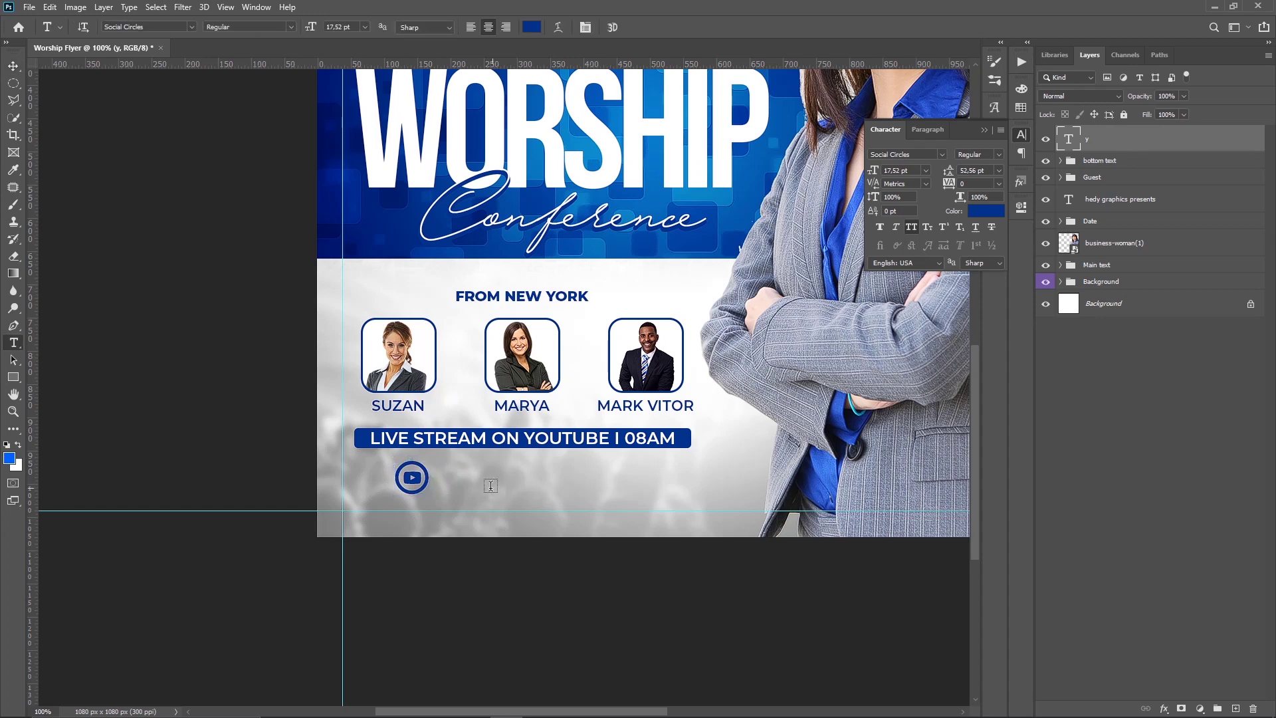
left_click(487, 486)
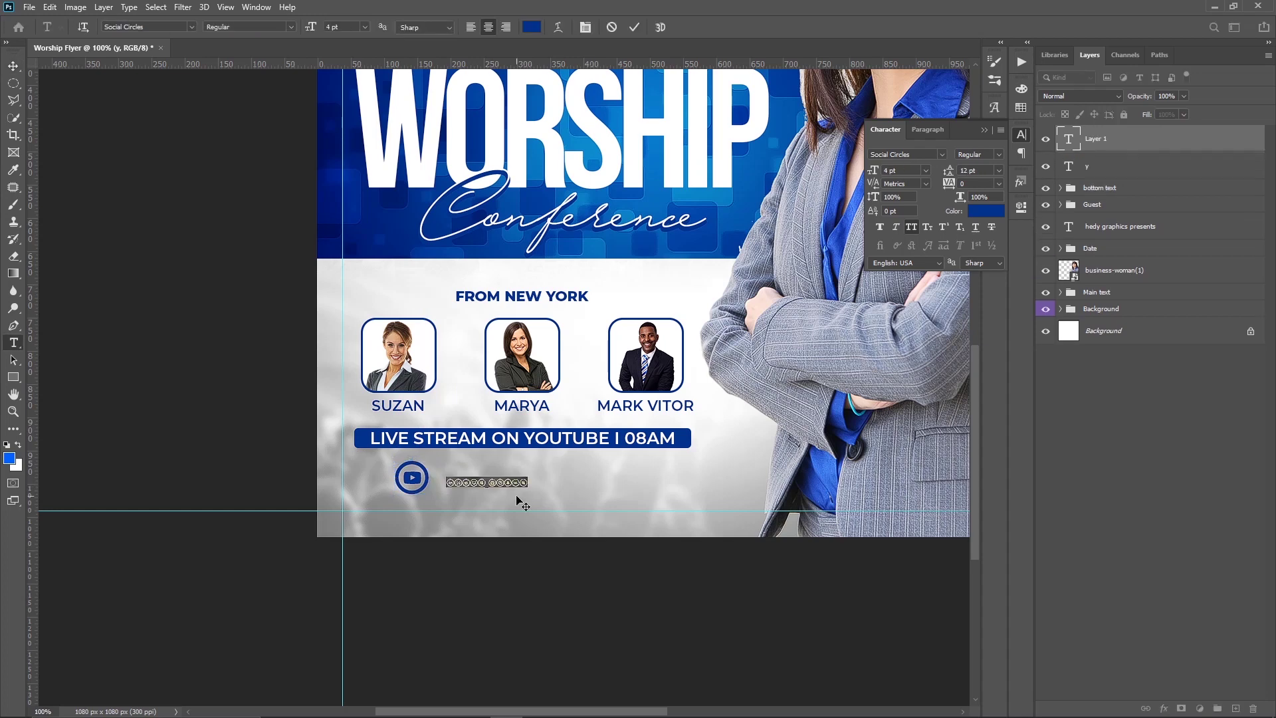
key("ctrl+v")
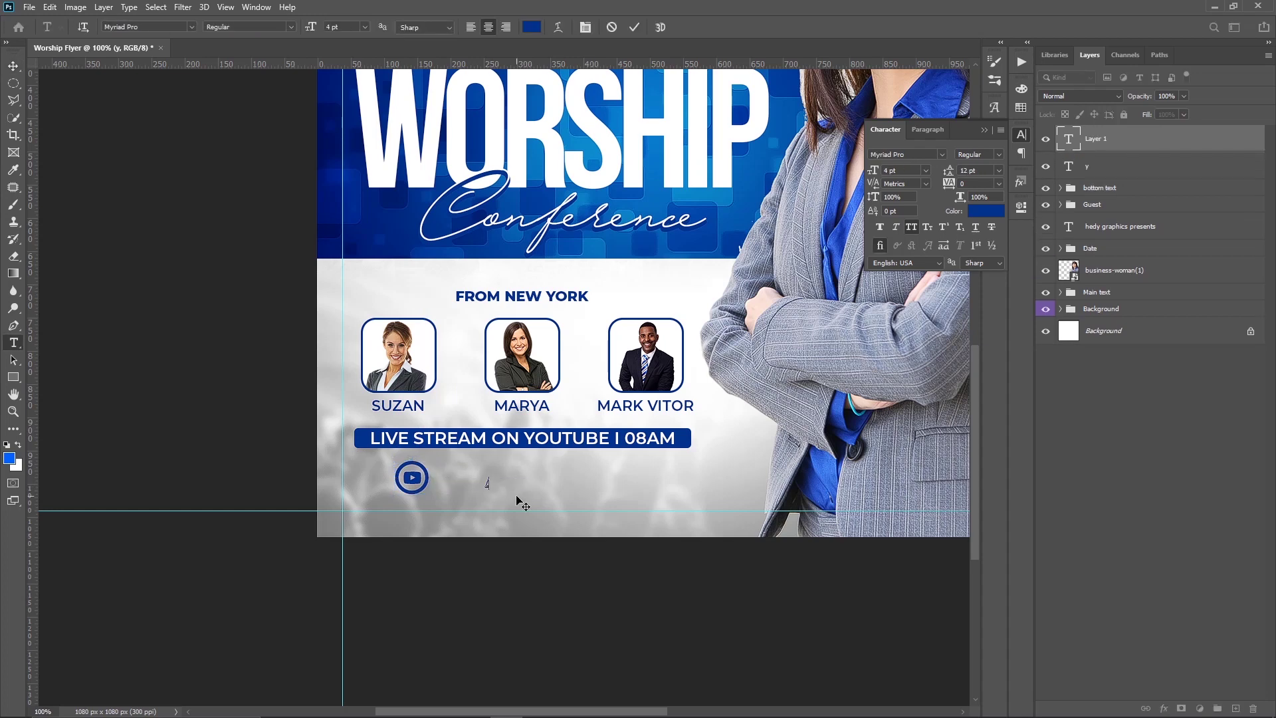
type("CHUR")
type("CH")
type(" N")
type("AME")
left_click(521, 506)
key("ctrl+t")
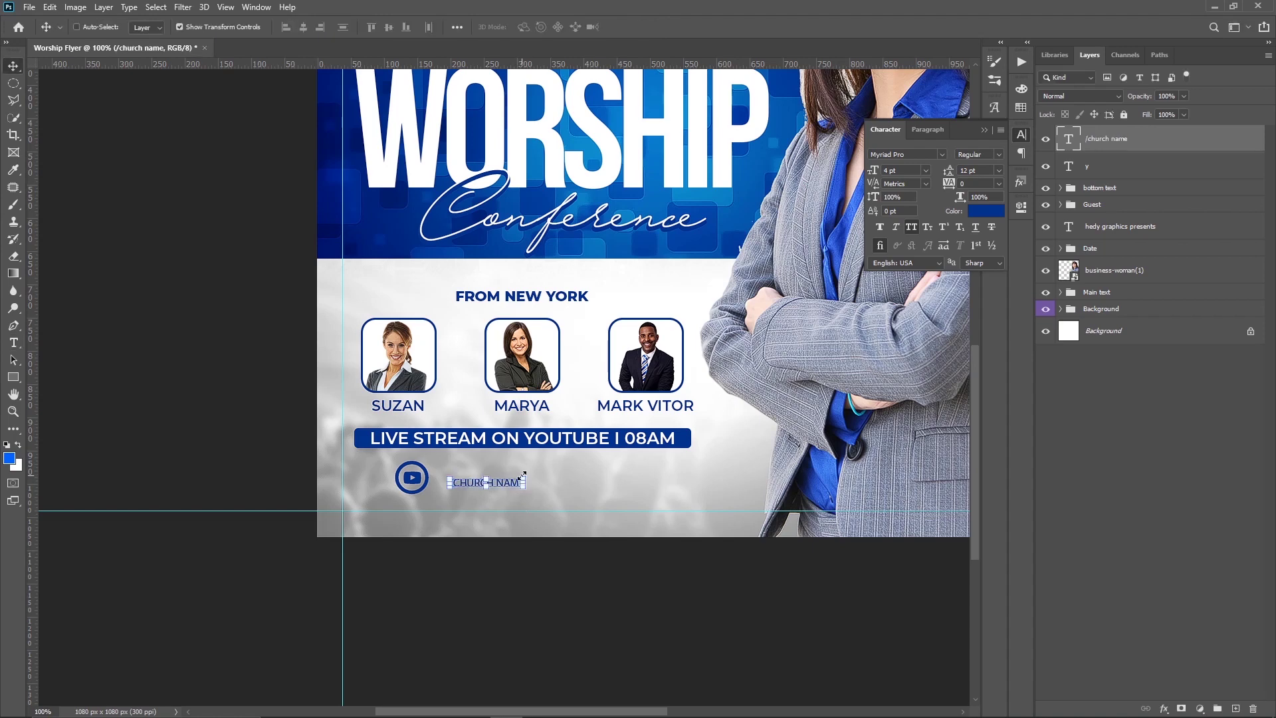
mouse_move(525, 476)
left_mouse_down()
mouse_move(575, 457)
mouse_move(561, 480)
left_mouse_up()
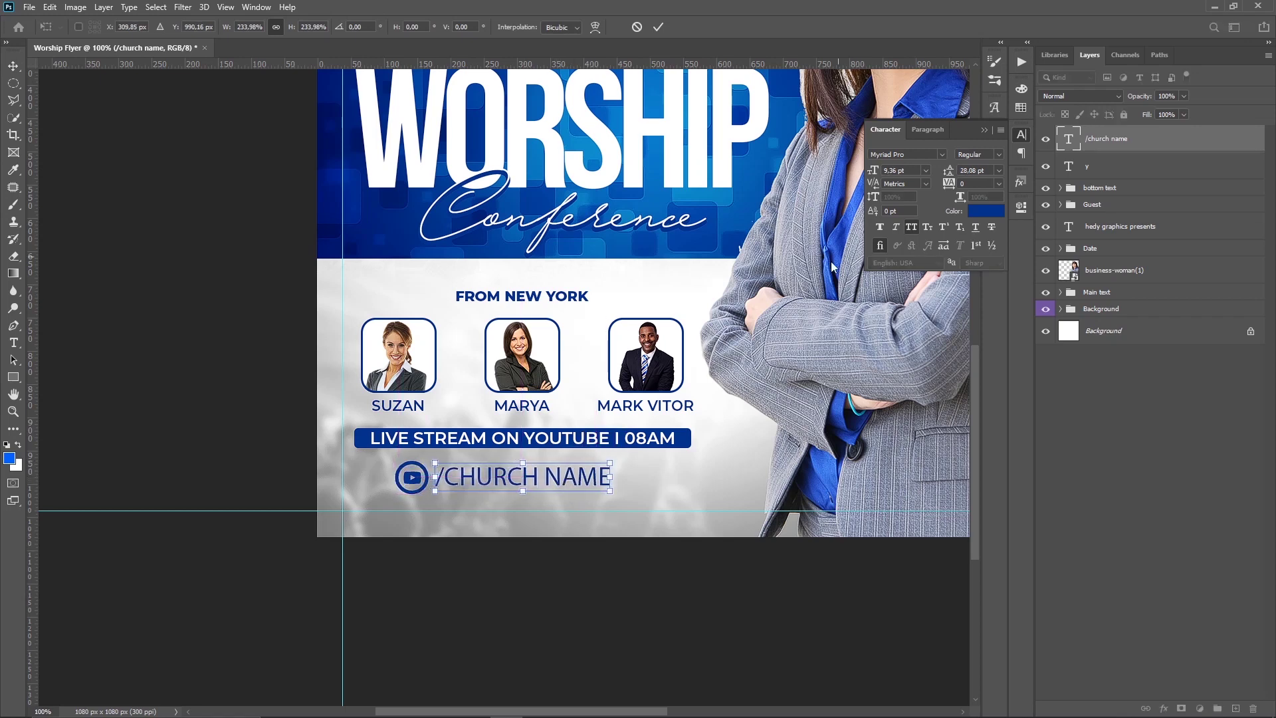
key("Return")
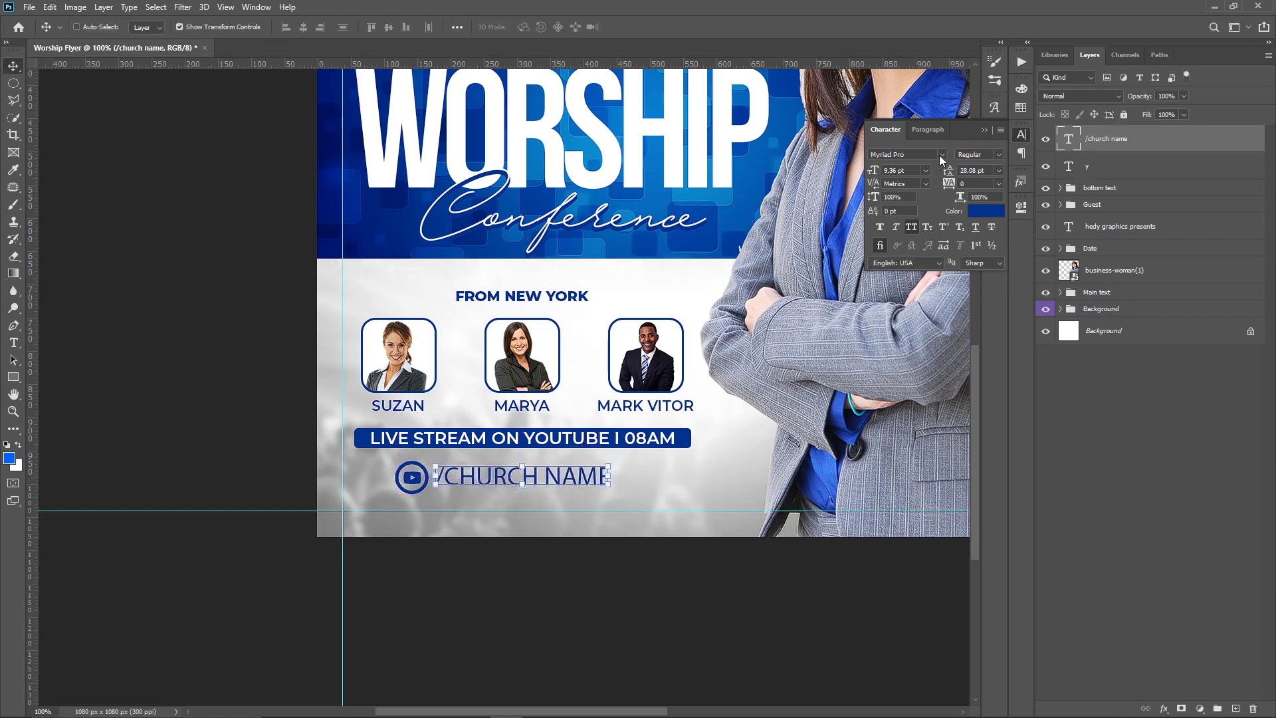
Set the church name in Montserrat Bold, place it beside the icon, and group them.
left_click(942, 154)
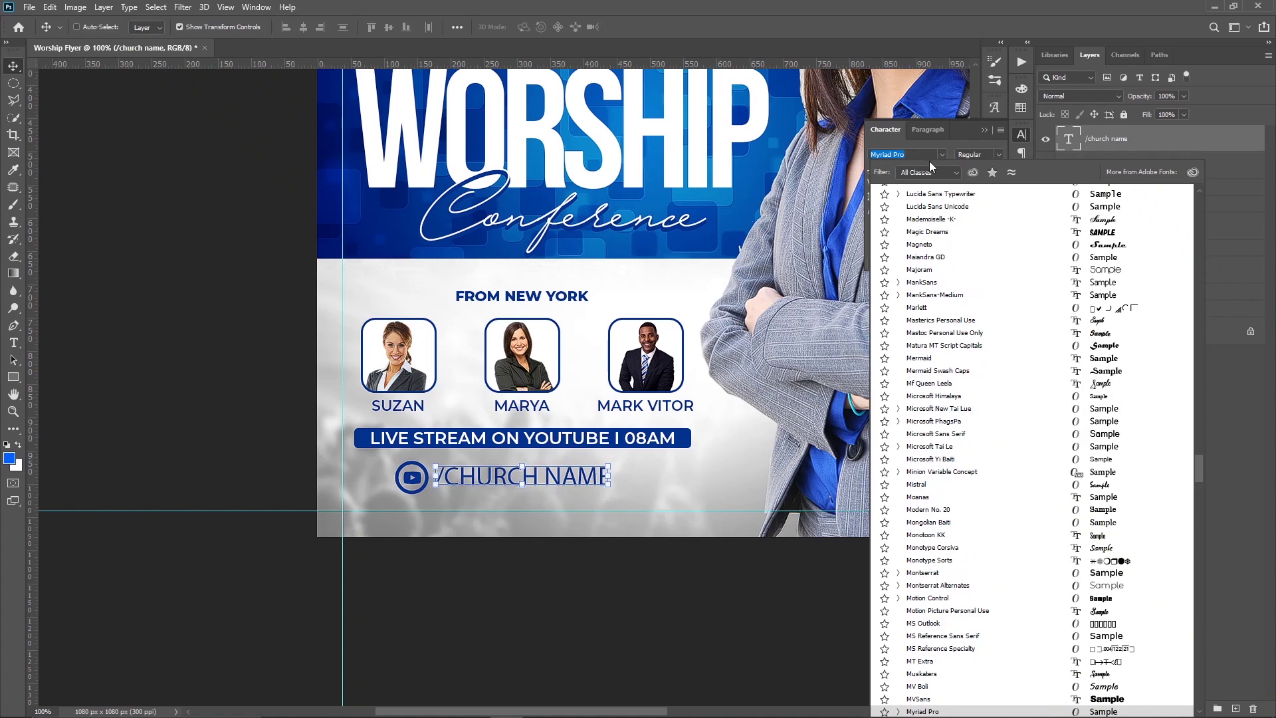
type("mont")
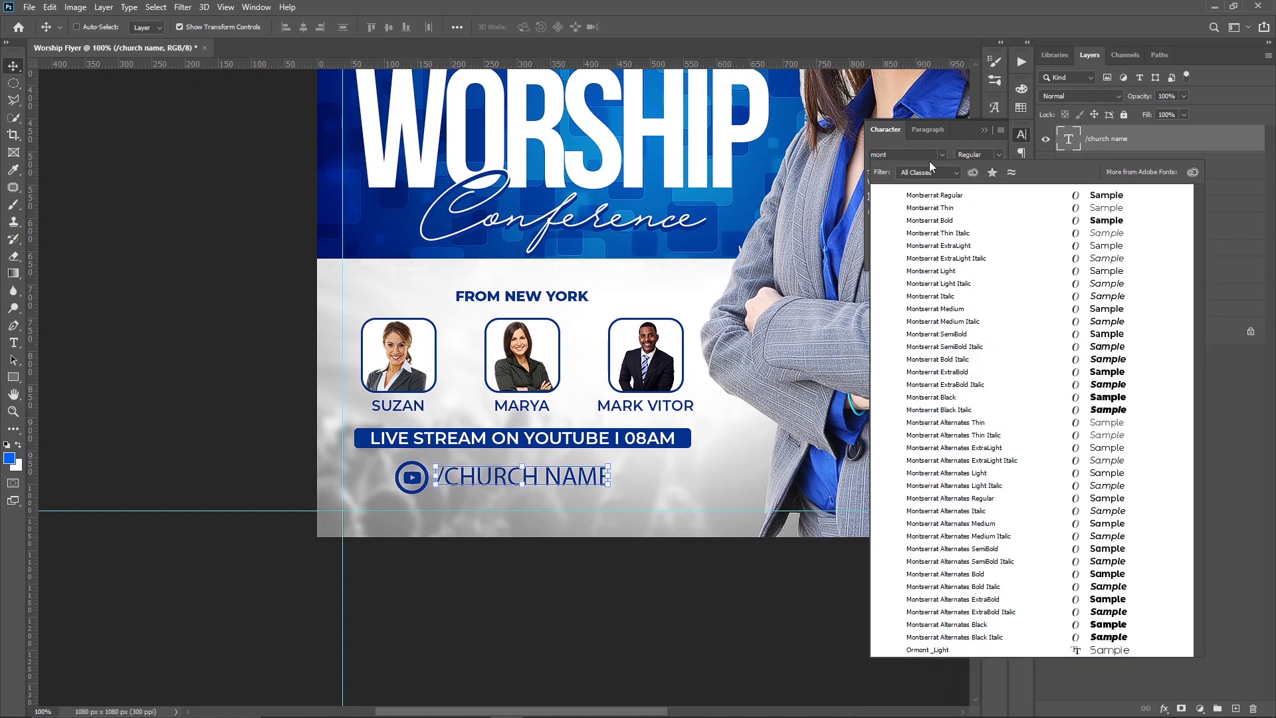
left_click(935, 222)
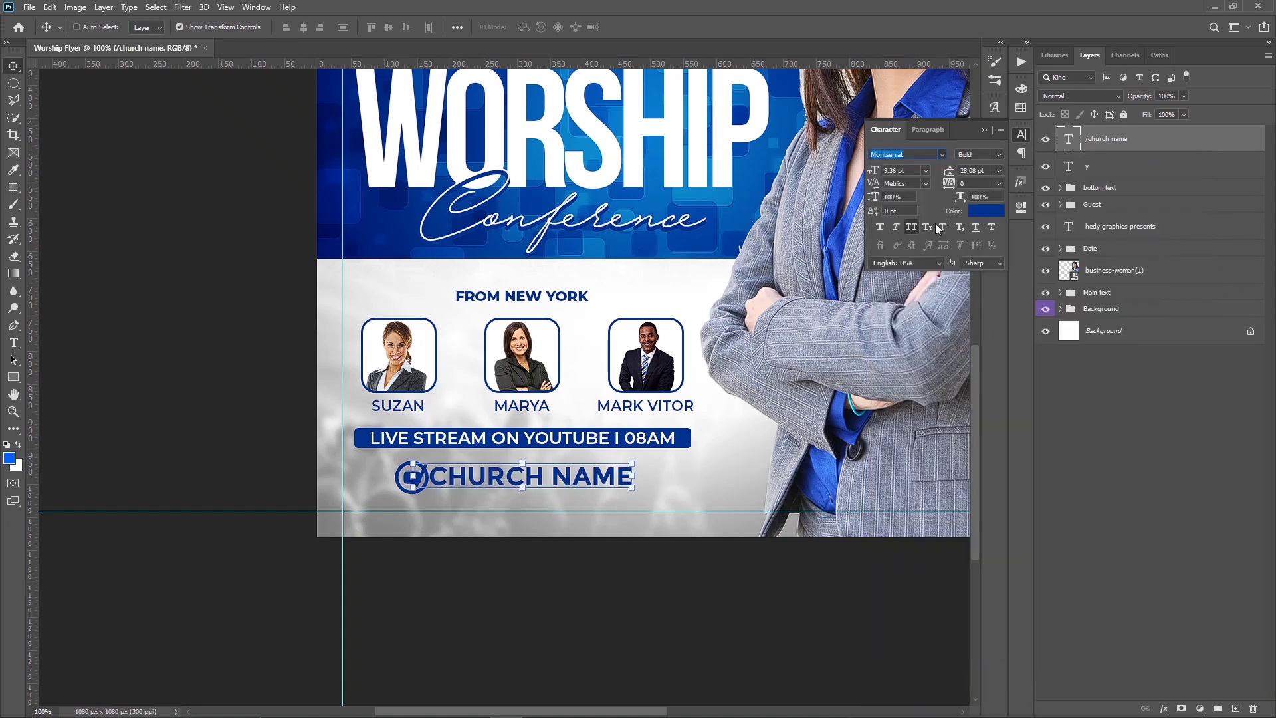
left_click_drag(678, 470, 696, 473)
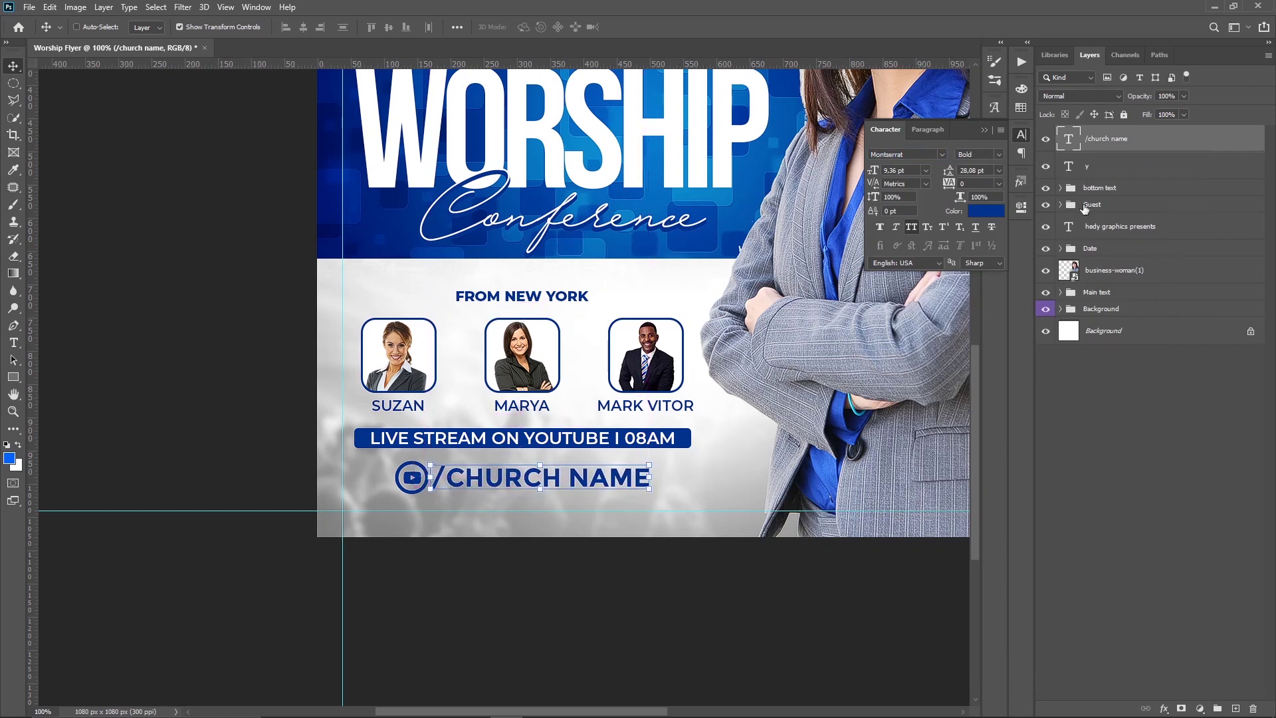
left_click(1103, 166, "ctrl")
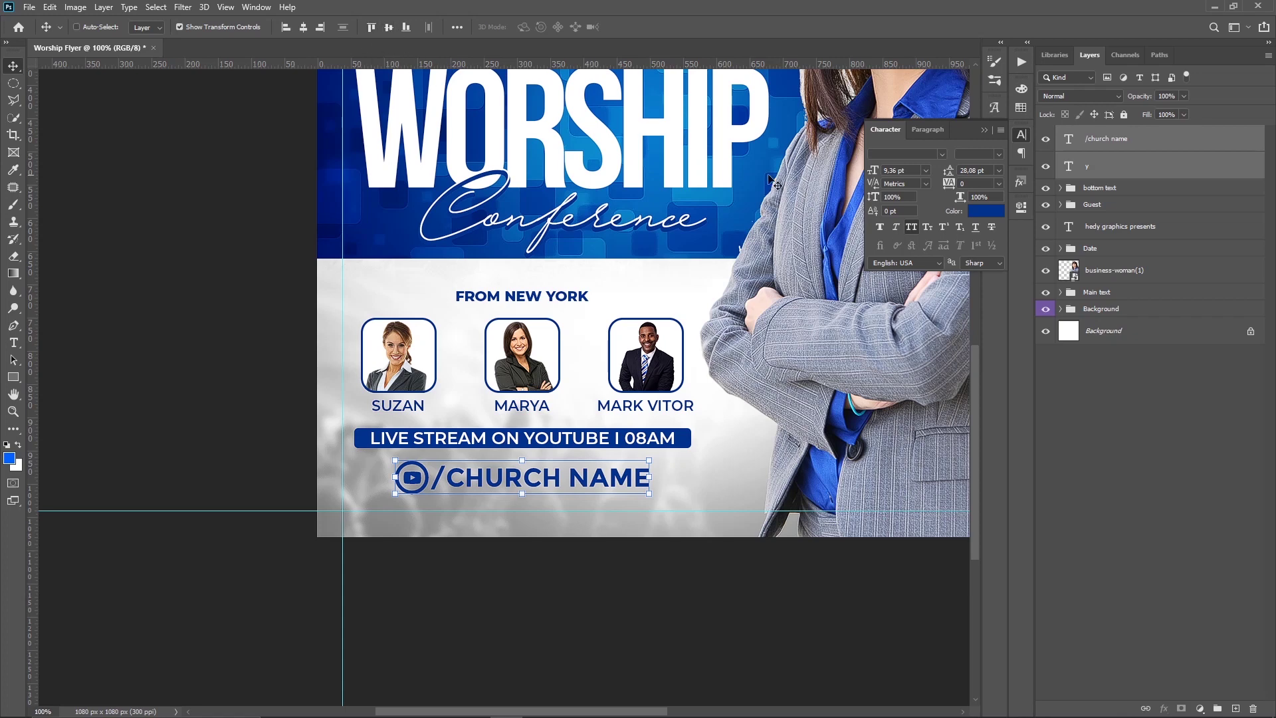
key("ctrl+g")
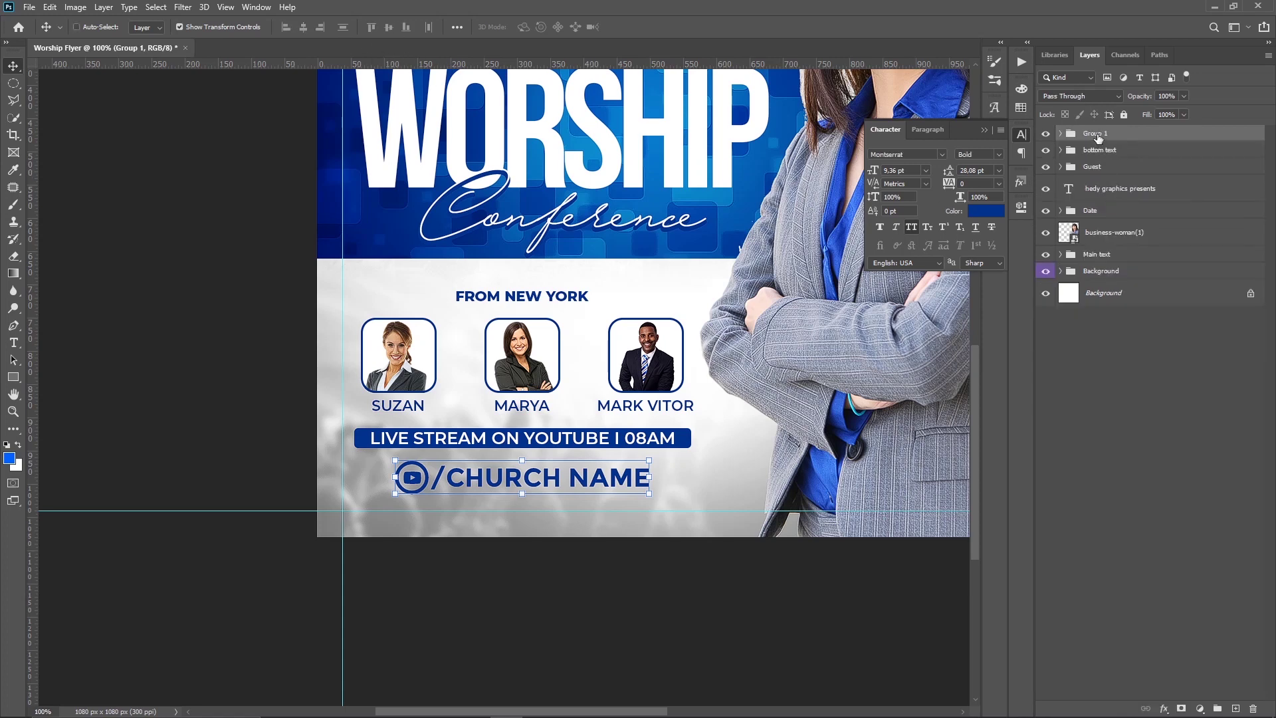
Rename Group 1 to Link.
double_click(1097, 134)
type("Link")
key("Return")
Centre the text groups and Main text horizontally, then shift them 21 px left.
left_click(1097, 167)
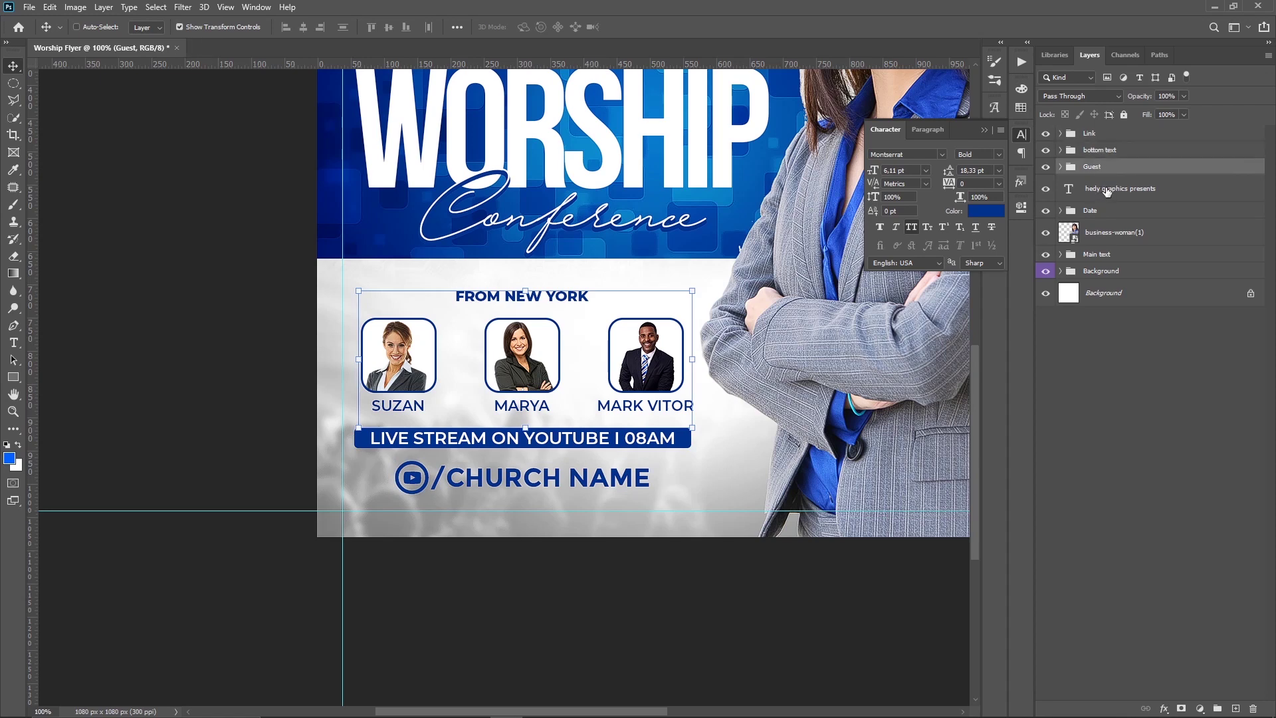
left_click(1106, 213)
left_click(1105, 135, "shift")
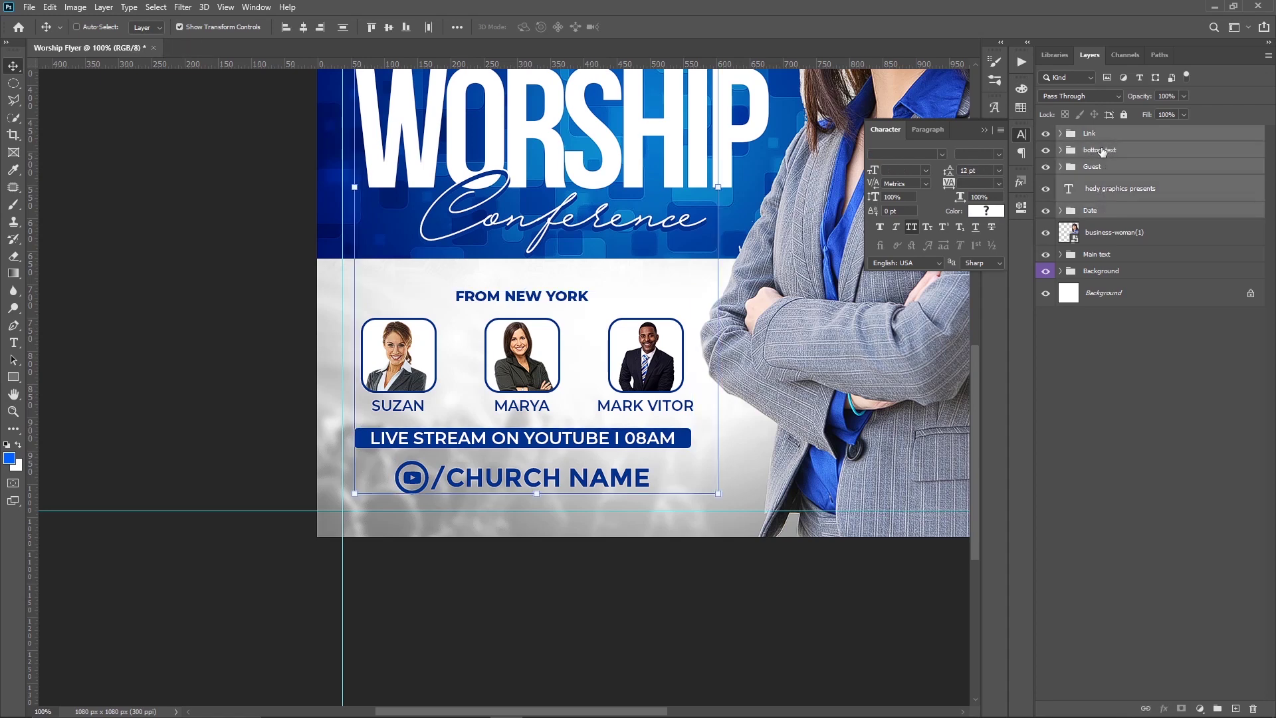
left_click(389, 29)
key("ctrl+z")
left_click(302, 26)
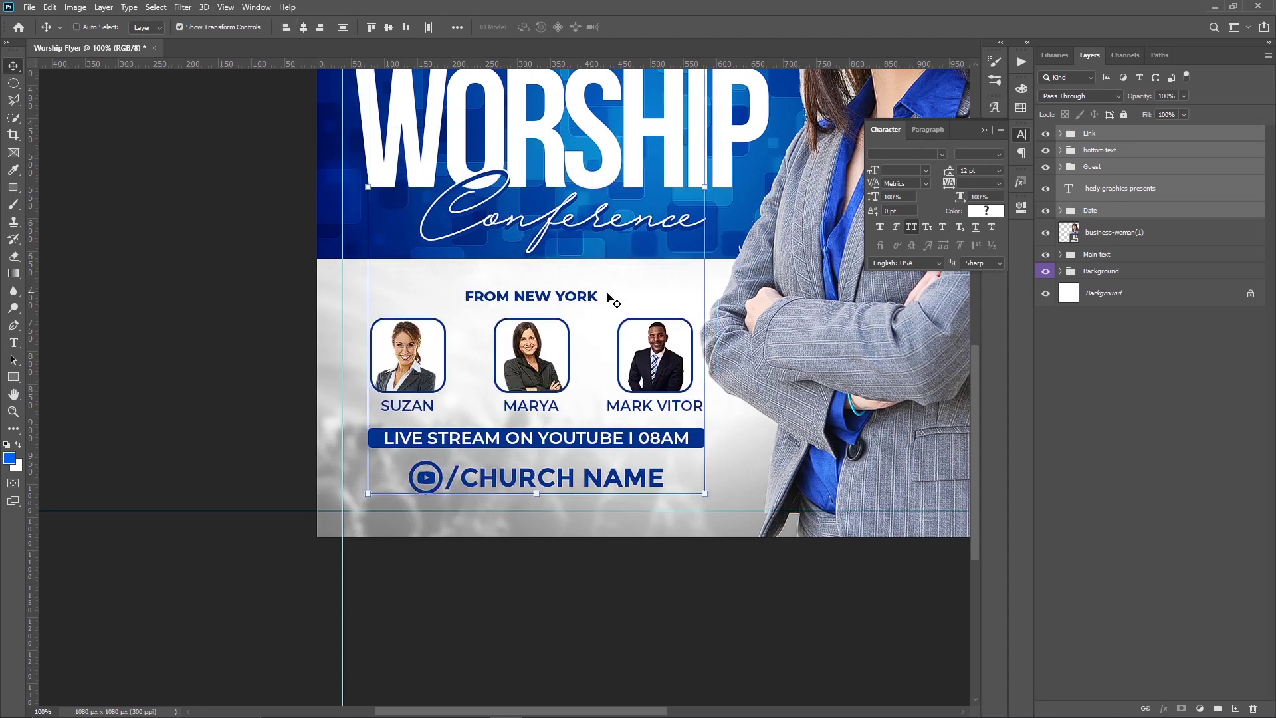
left_click(576, 325)
left_click(1100, 254, "ctrl")
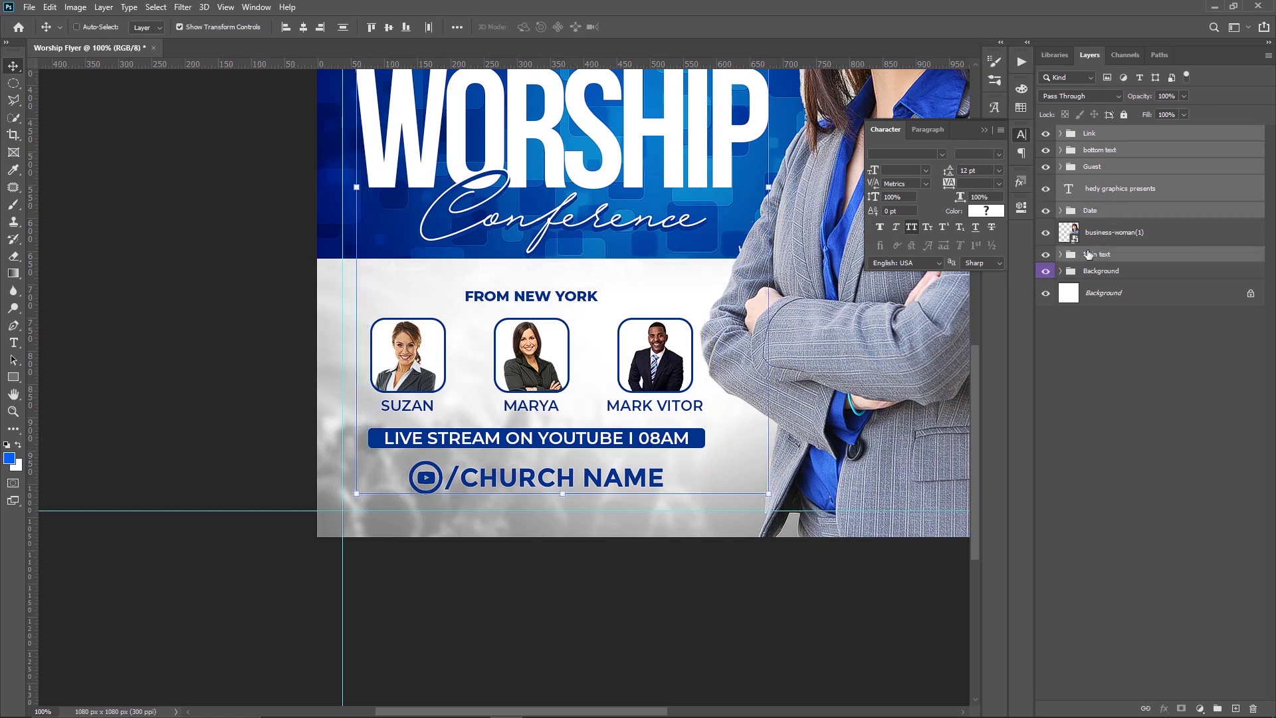
left_click(305, 28)
left_click_drag(569, 161, 554, 161)
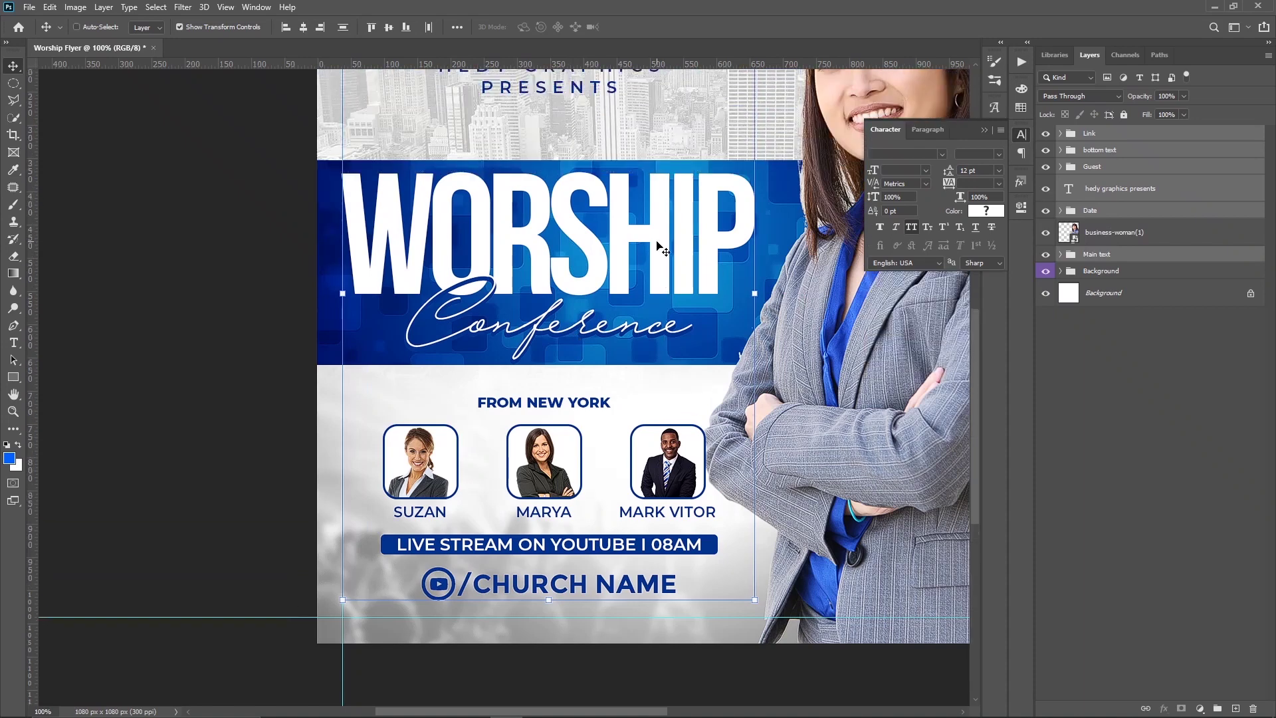
Review the whole flyer and select the layers from Link through Date.
scroll(663, 249, "up", 3)
key("ctrl+minus")
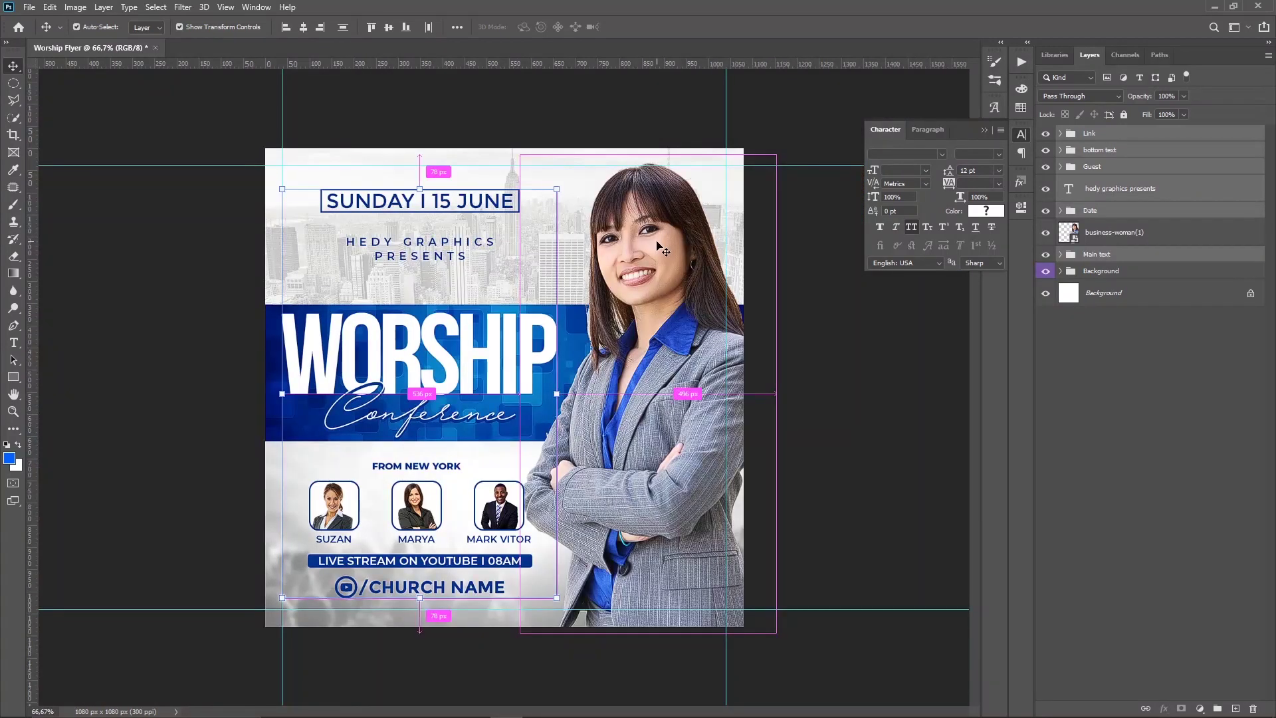
key("ctrl+plus")
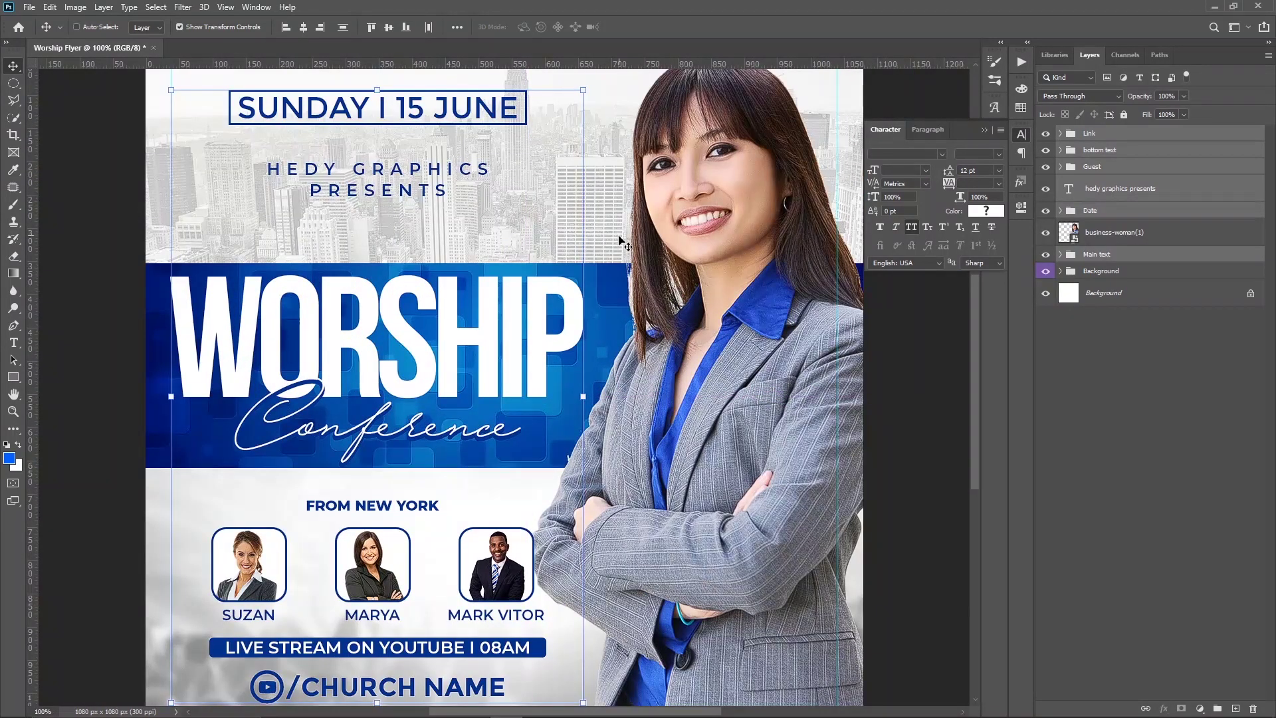
left_click_drag(539, 357, 672, 257)
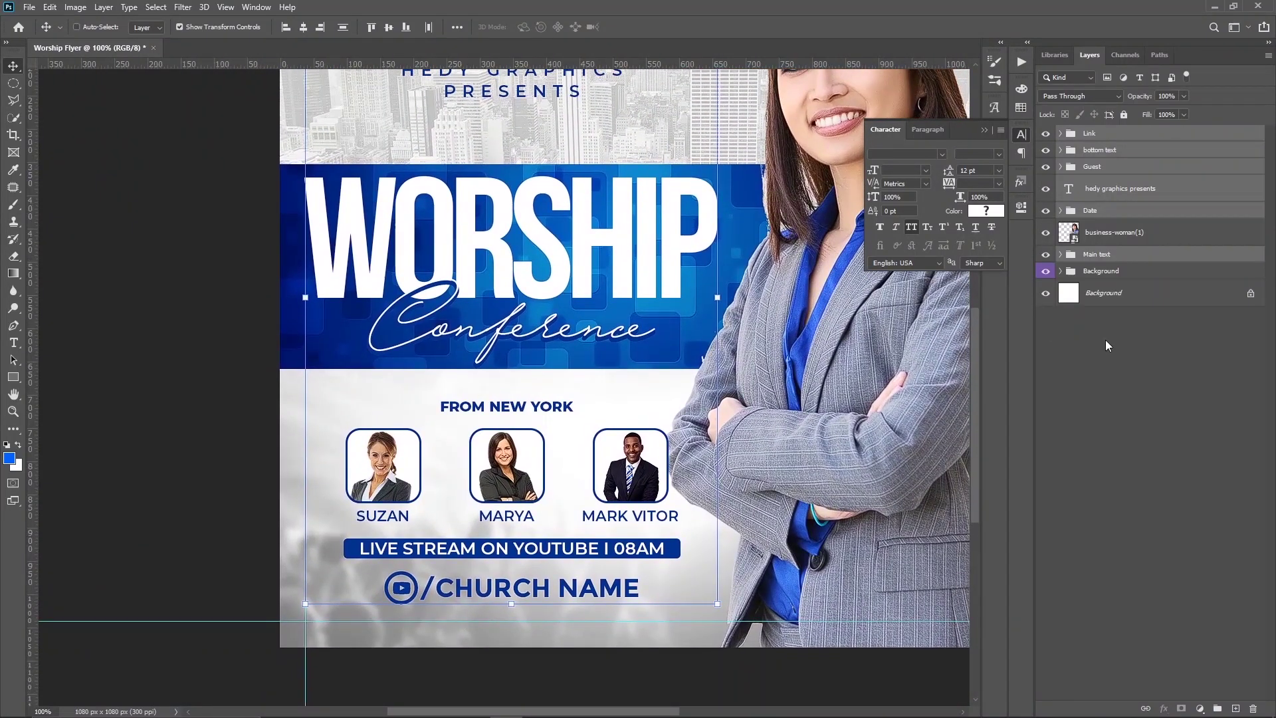
left_click(1106, 341)
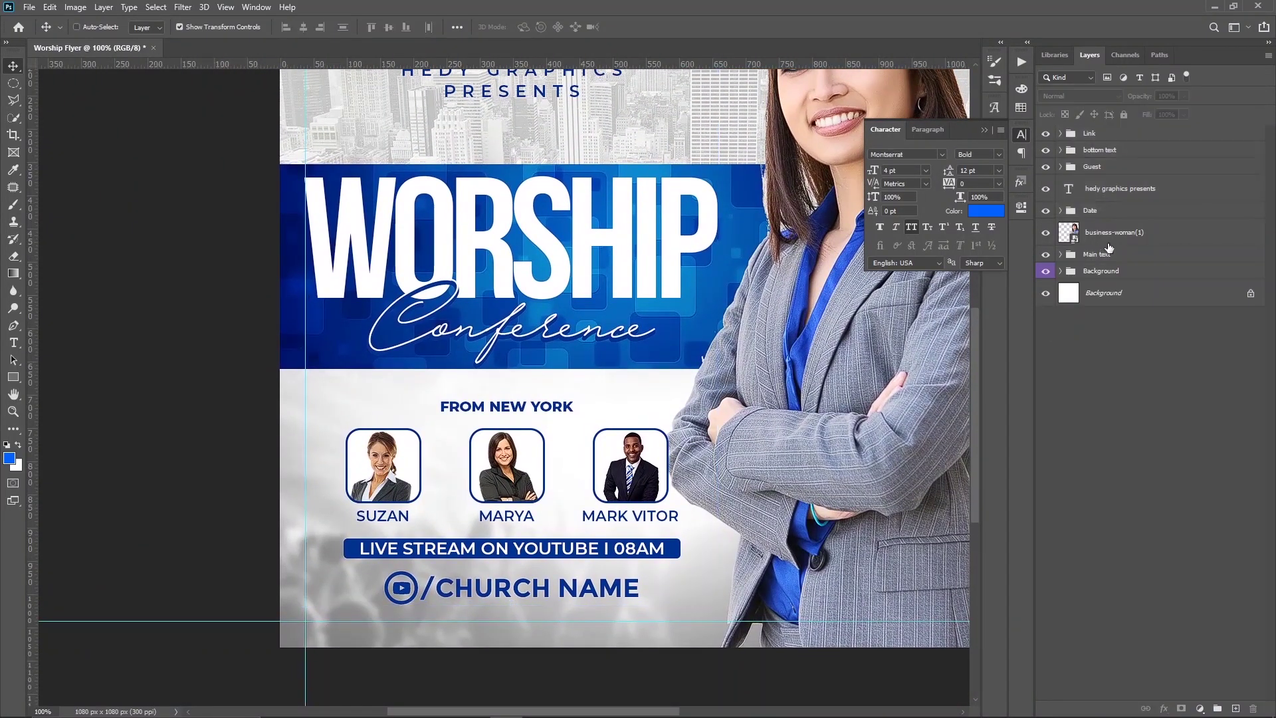
left_click(1097, 211)
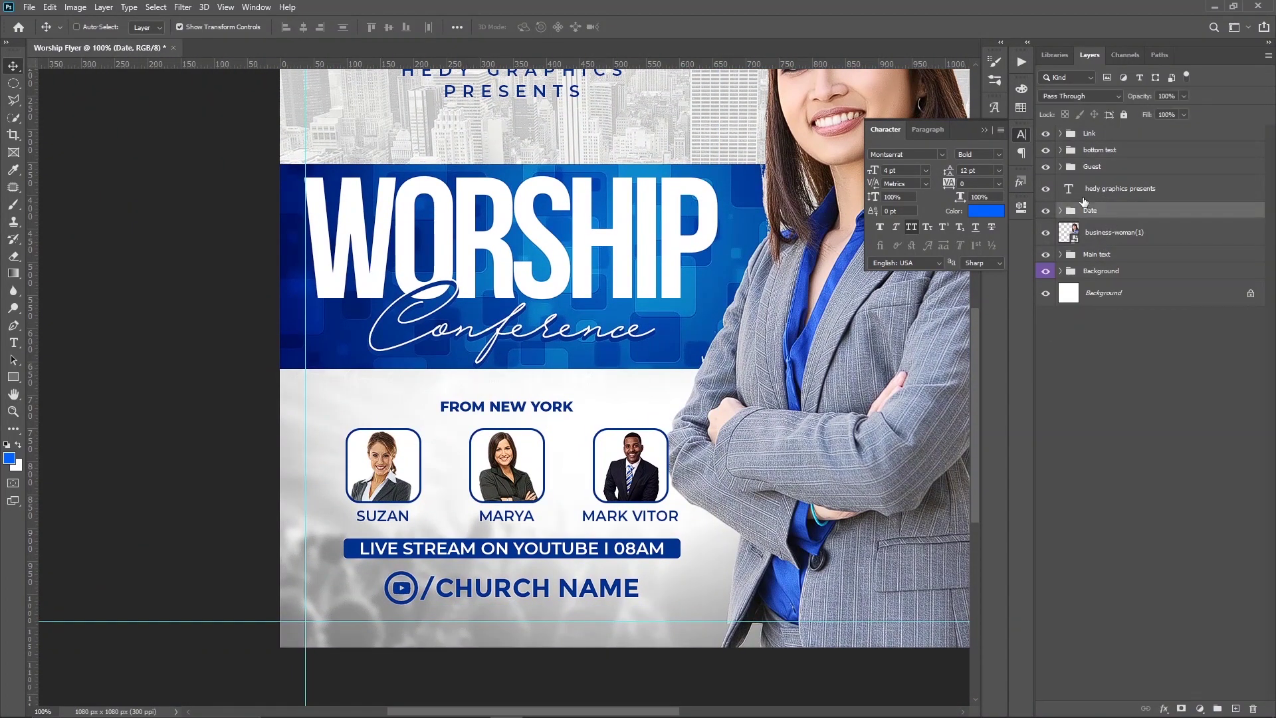
left_click(1117, 137, "shift")
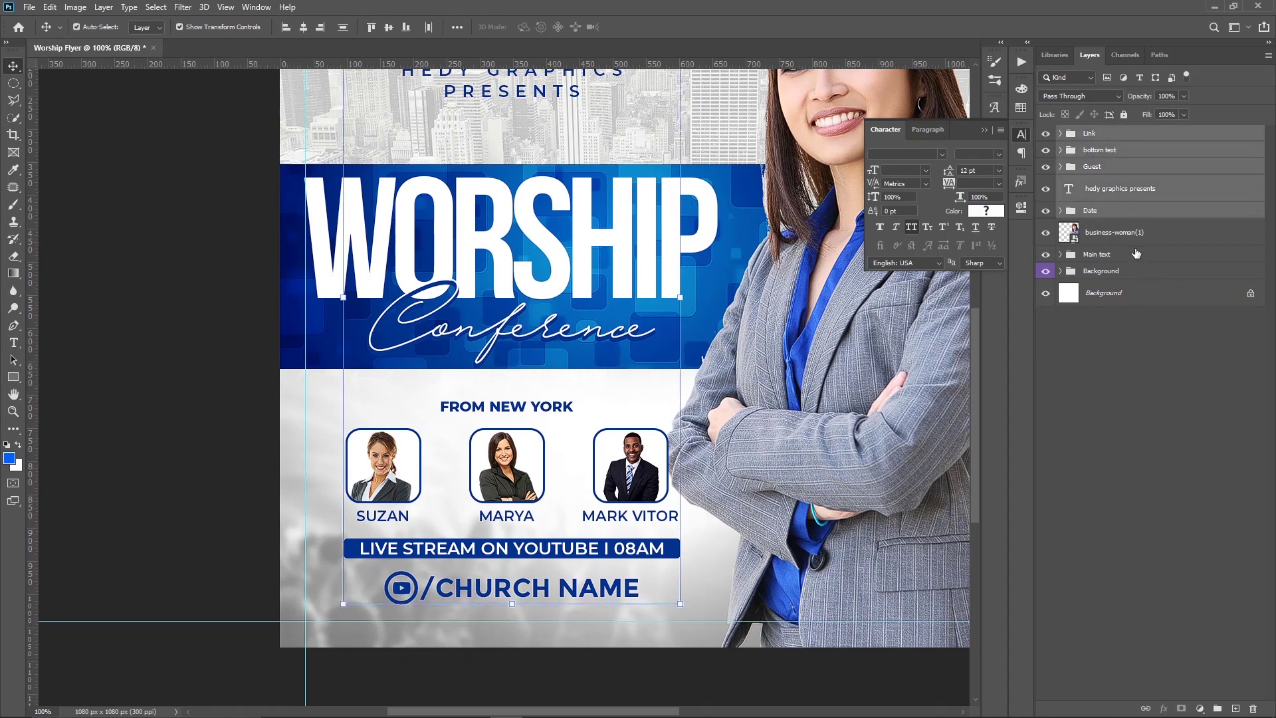
Group the five selected text layers into a group named Text info.
key("ctrl+g")
double_click(1095, 134)
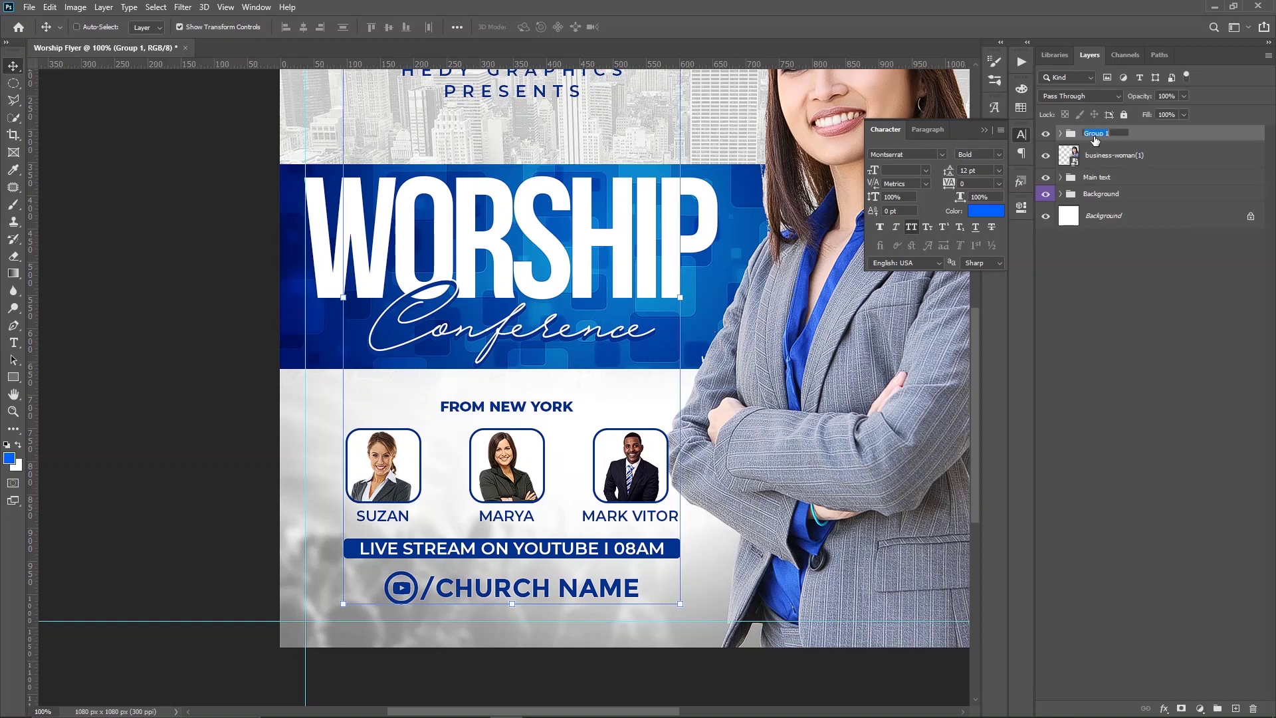
type("Text info")
key("Return")
Expand the Background group and select the city skyline photo layer.
left_click(1056, 194)
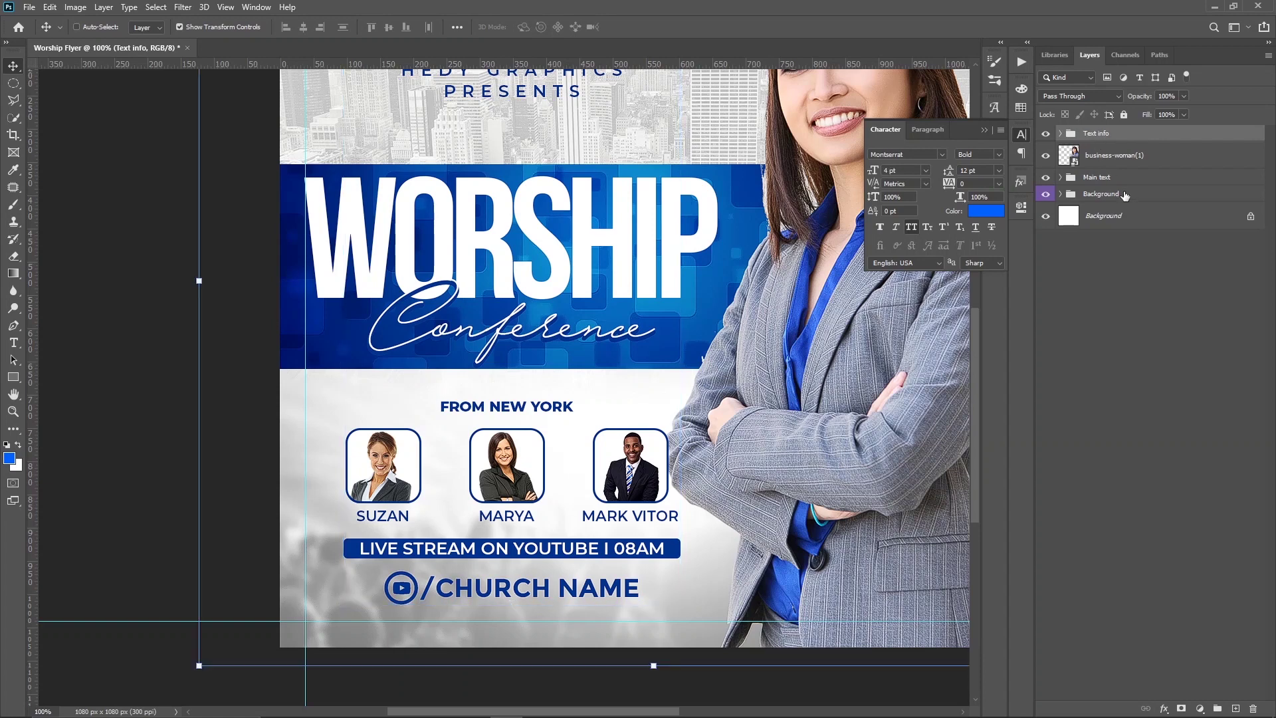
left_click(1061, 194)
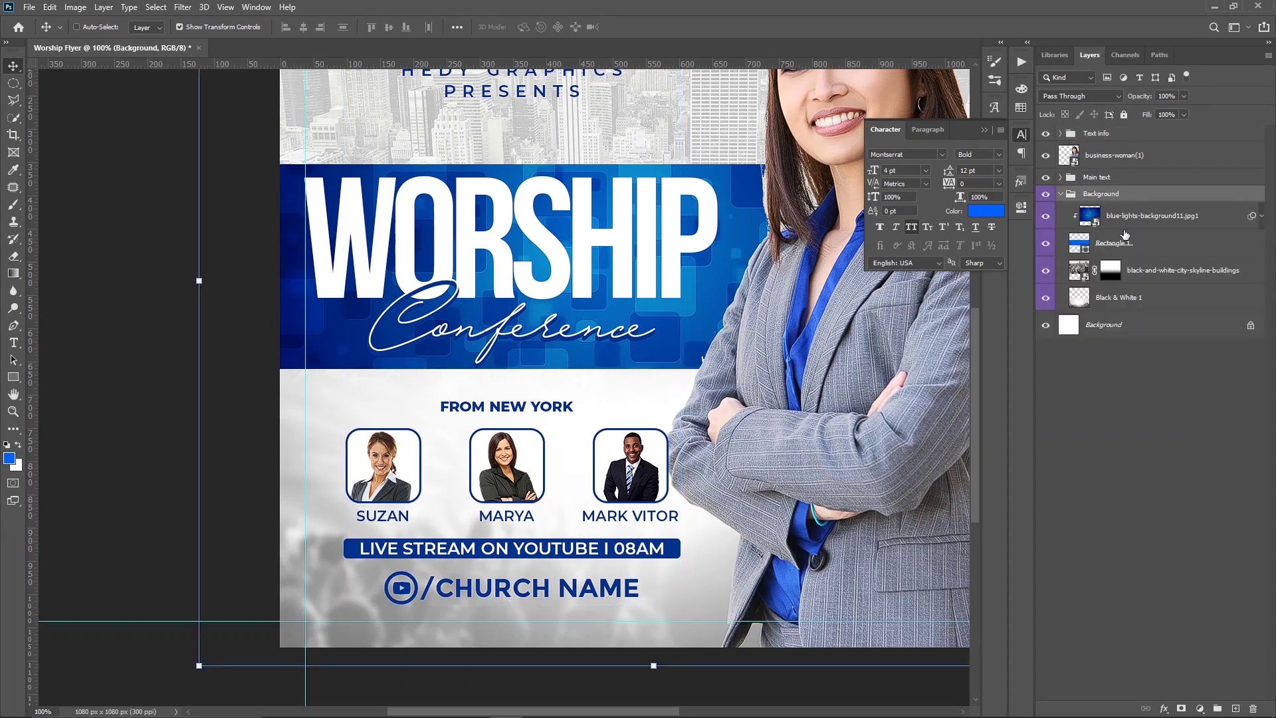
left_click(1148, 272)
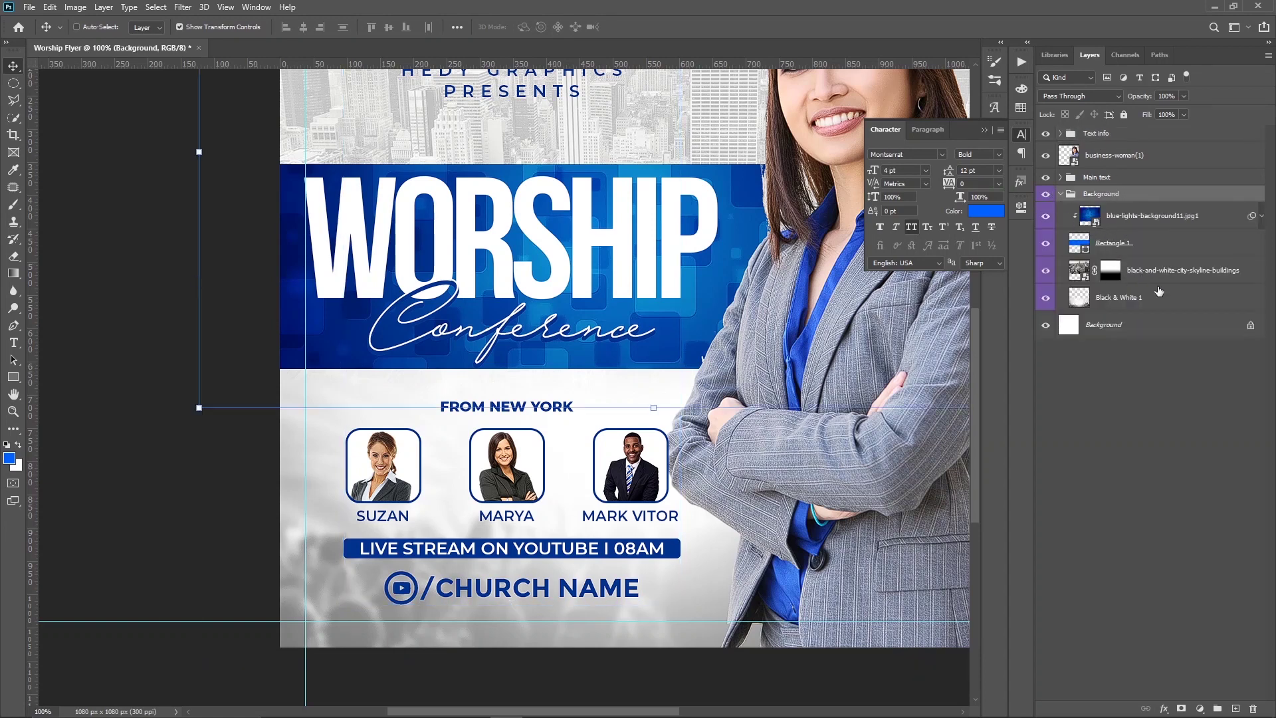
left_click(1203, 704)
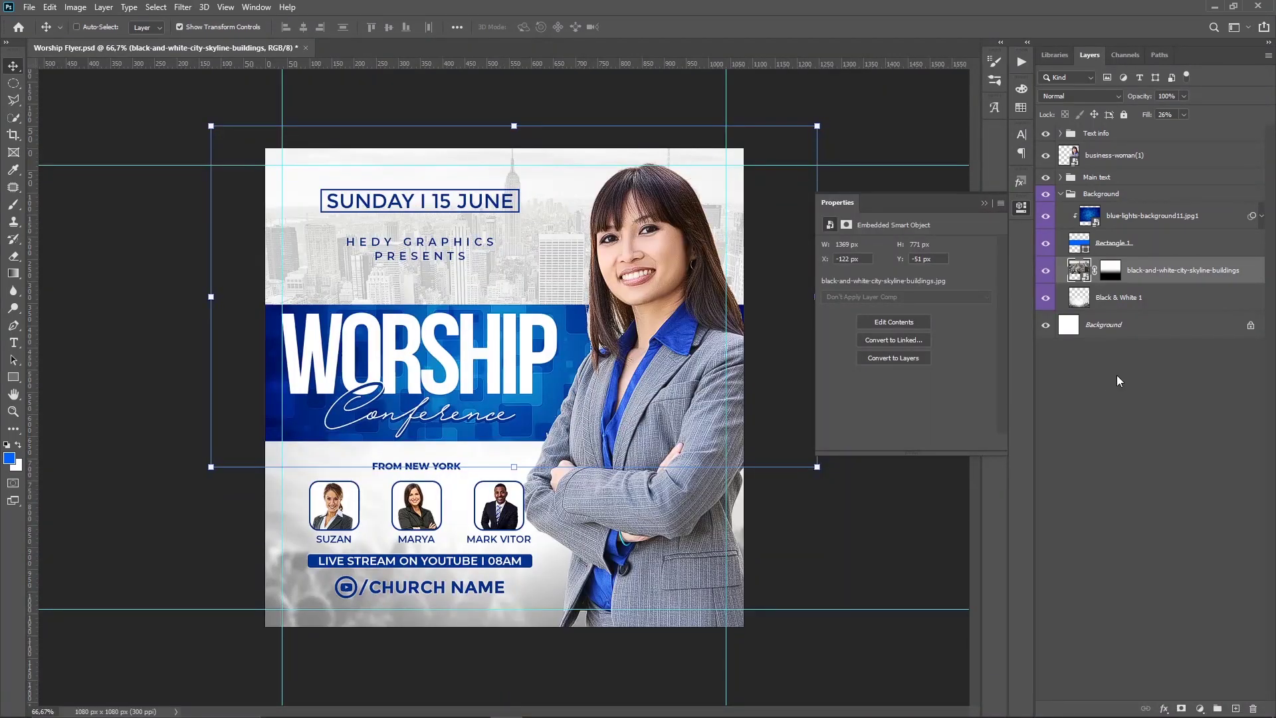
Add a Photo Filter adjustment over the skyline using blue 003dec at 32% density.
left_click(1200, 709)
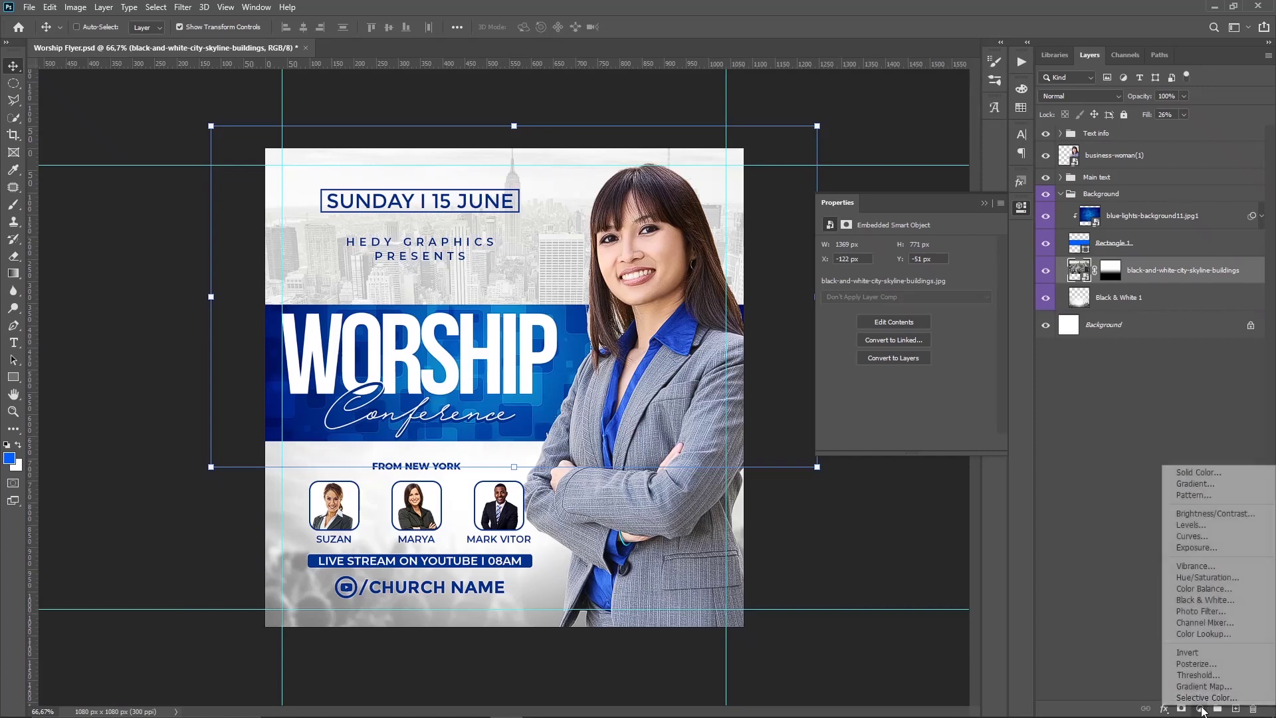
left_click(1201, 611)
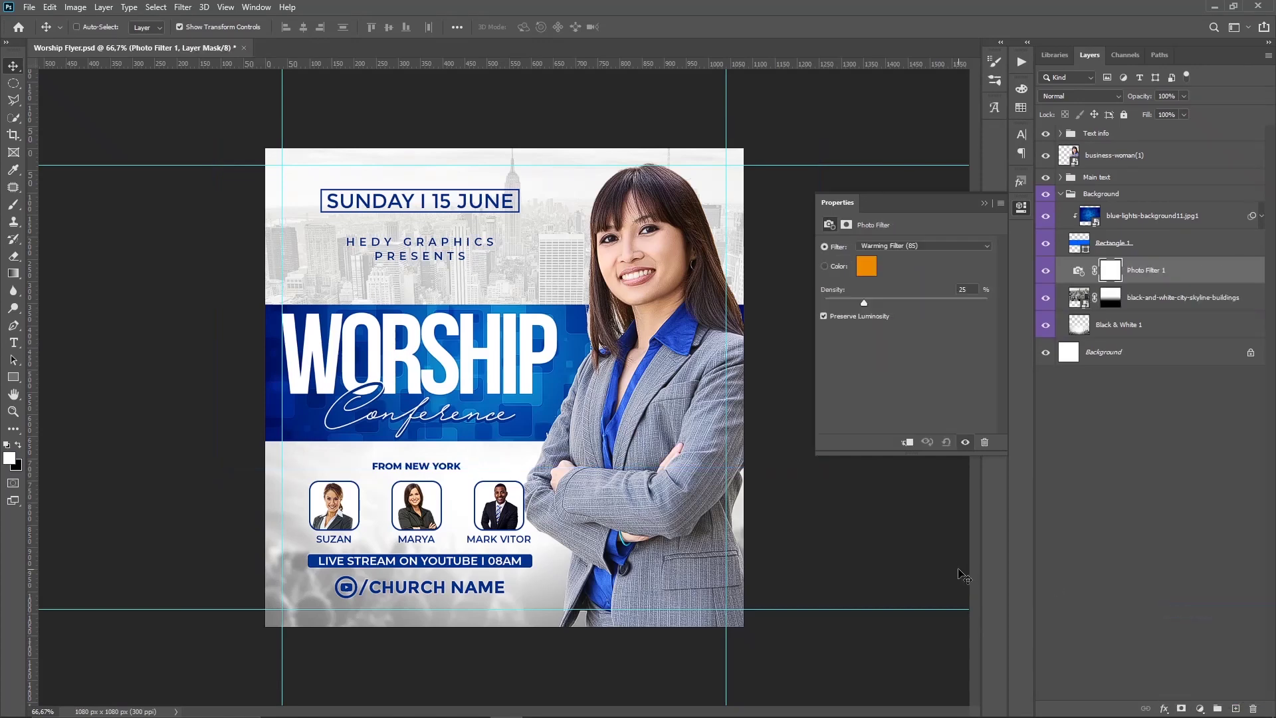
left_click(867, 267)
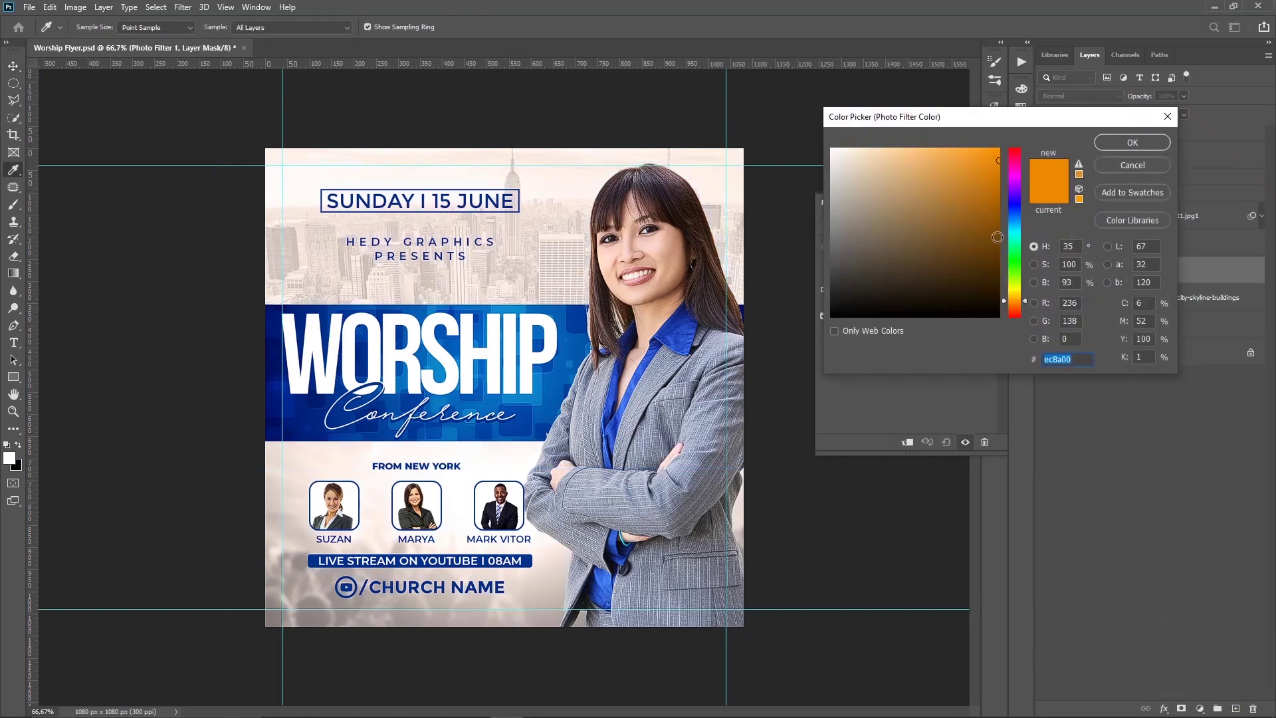
left_click(1017, 211)
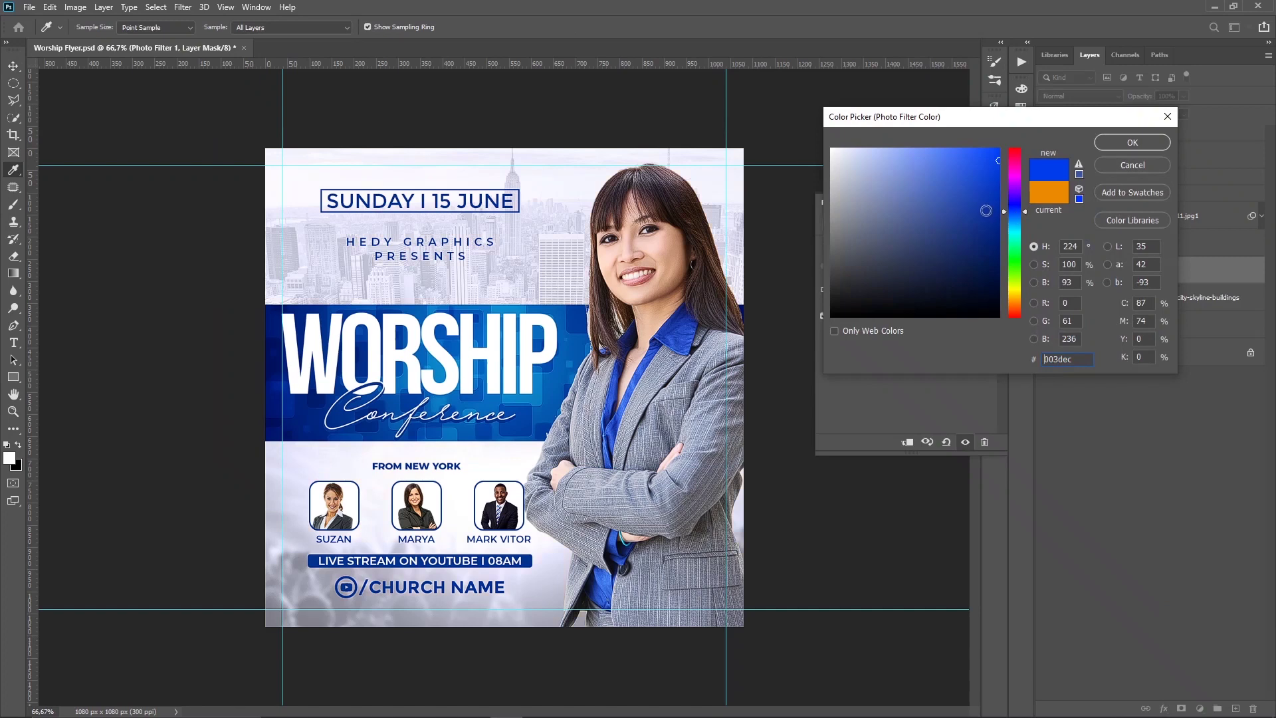
left_click(1131, 142)
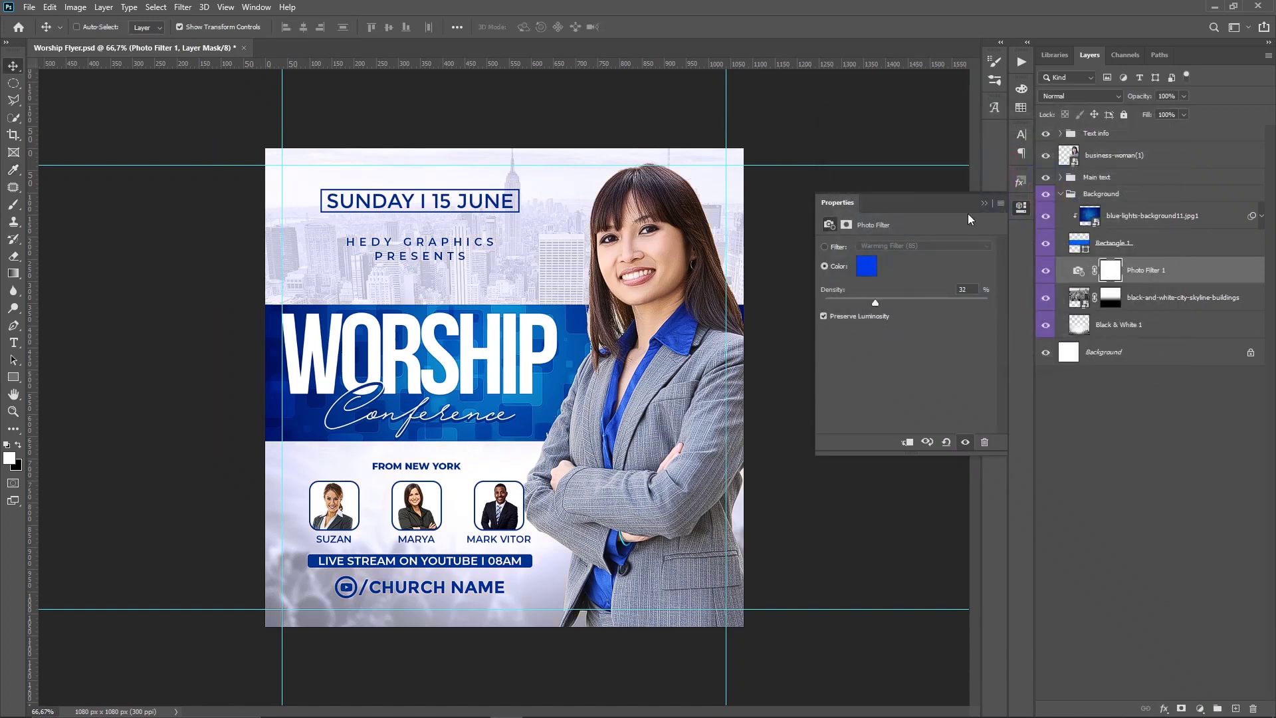
left_click(983, 205)
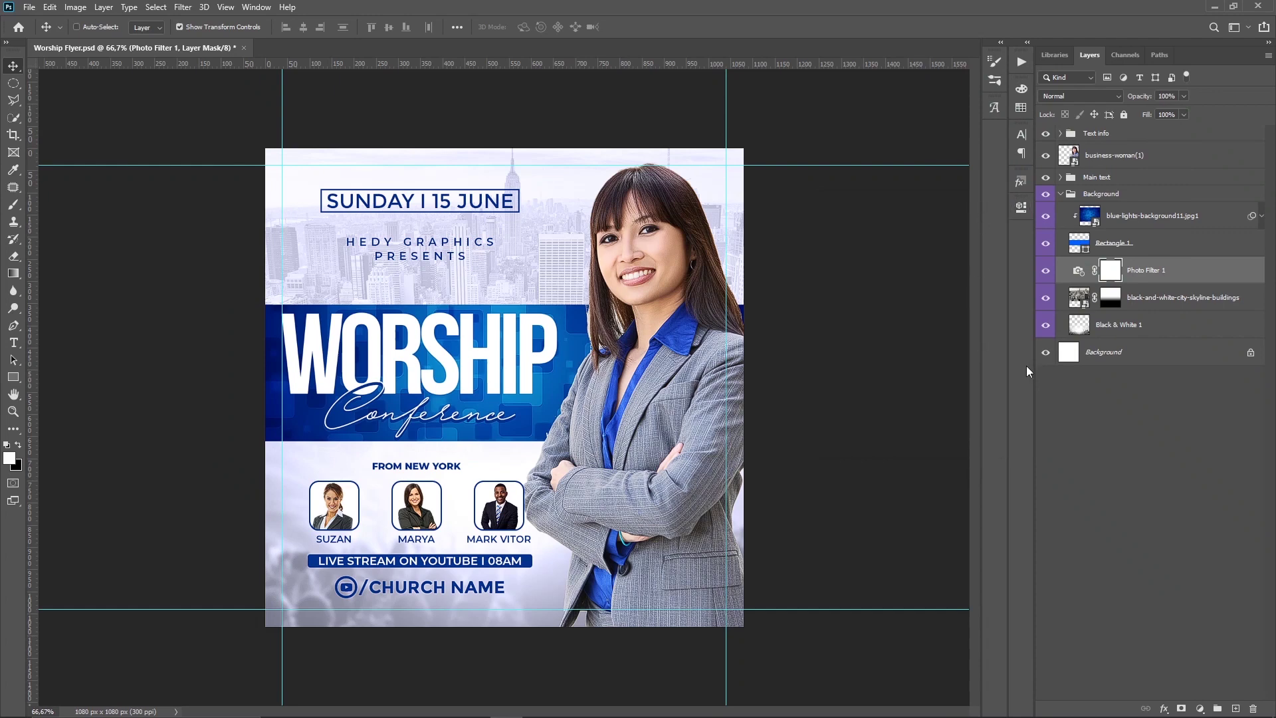
Group the business-woman(1) layer into a group named Model and select the photo inside it.
left_click(1061, 194)
left_click(1121, 158)
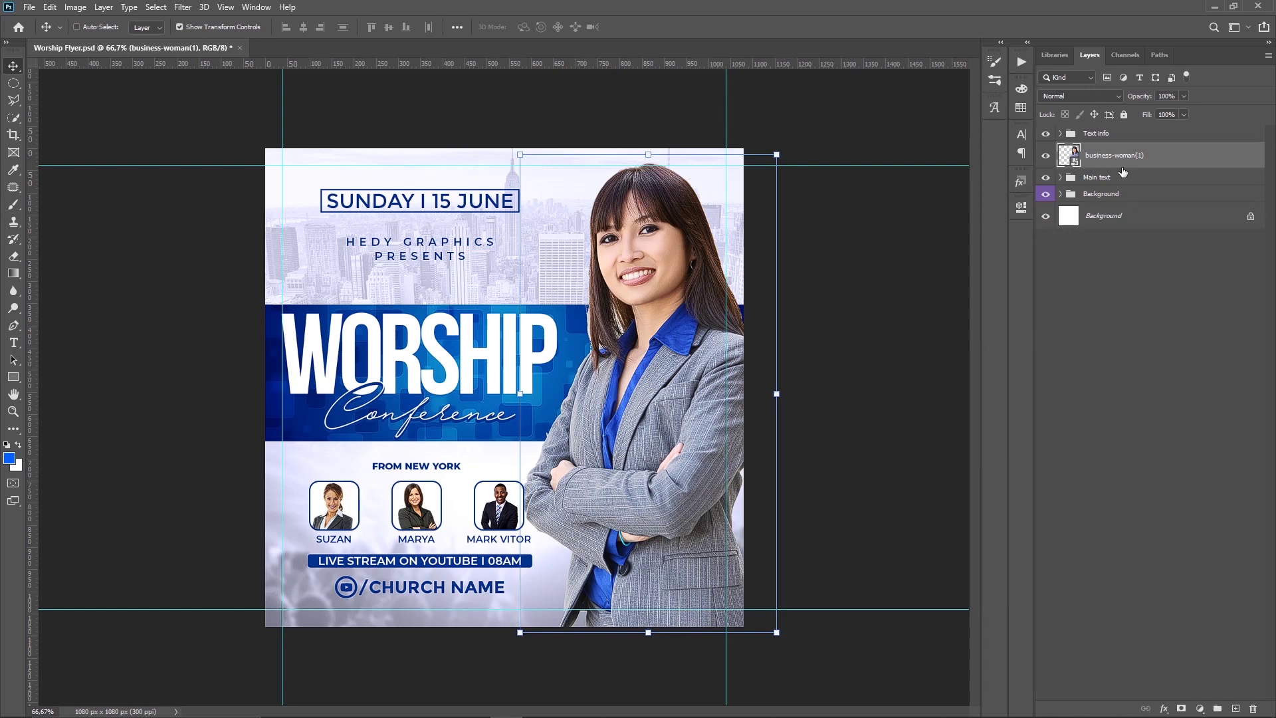
key("ctrl+g")
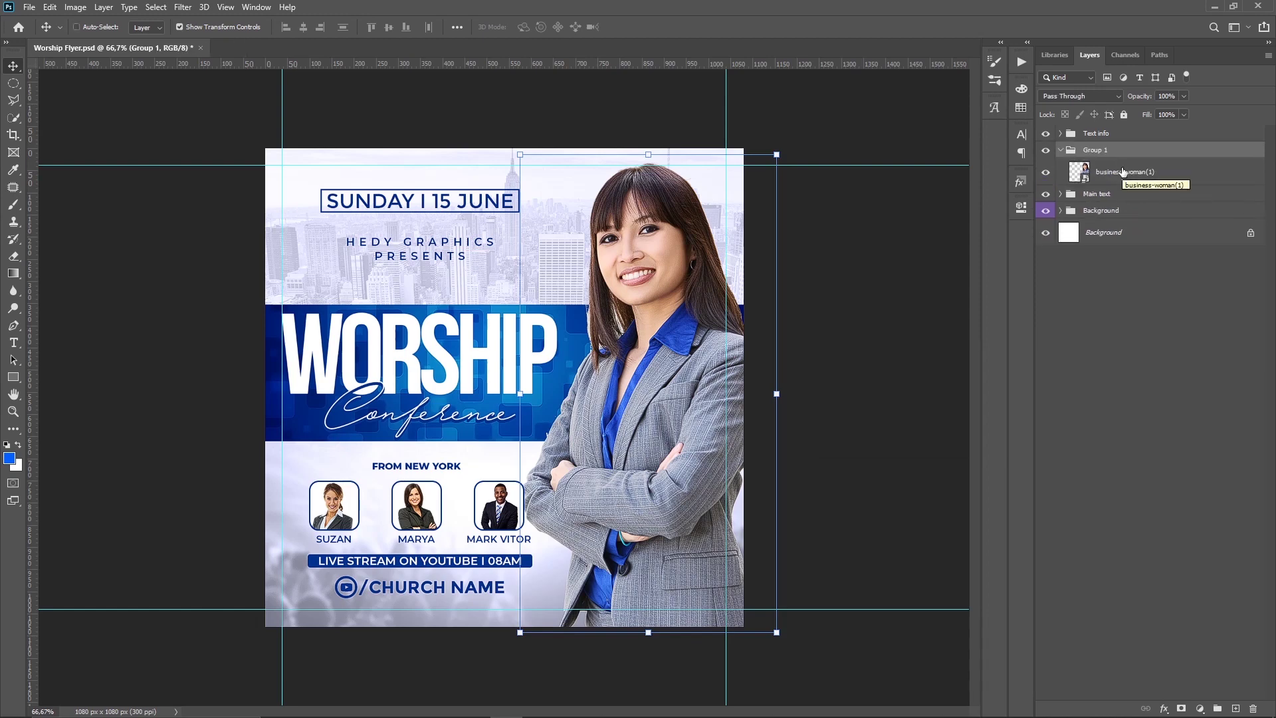
double_click(1094, 149)
type("Model")
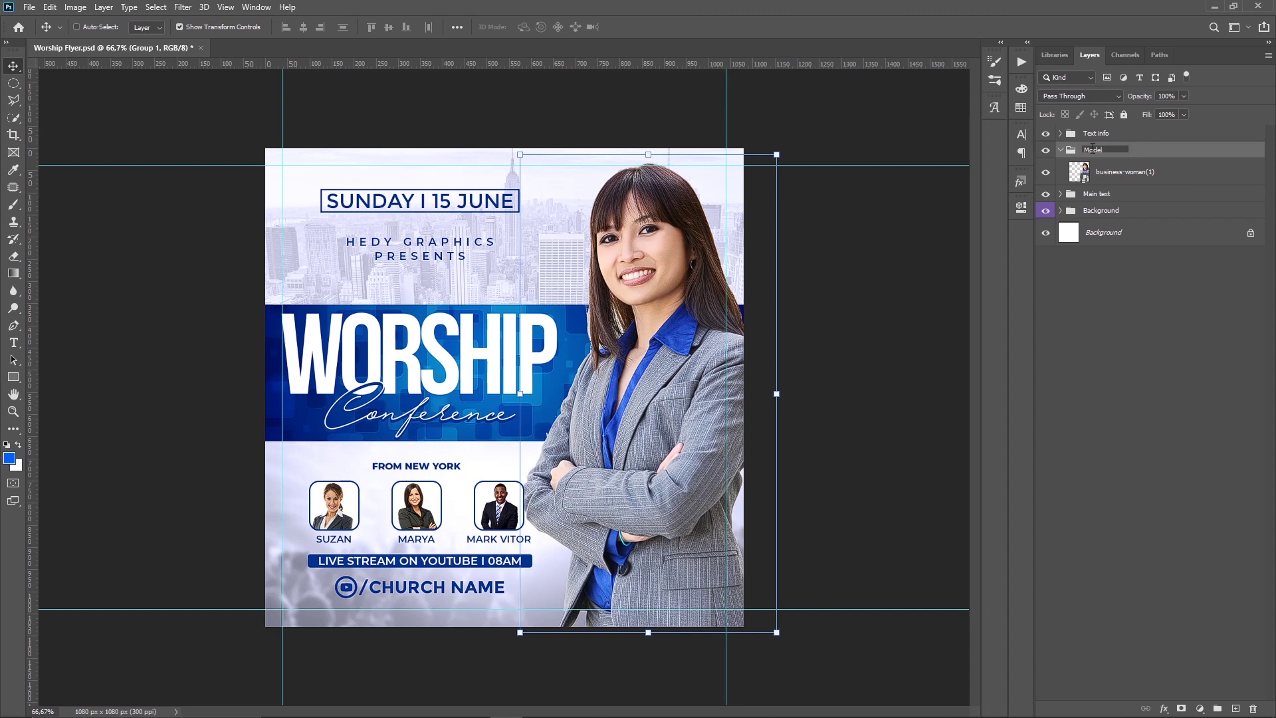
key("Return")
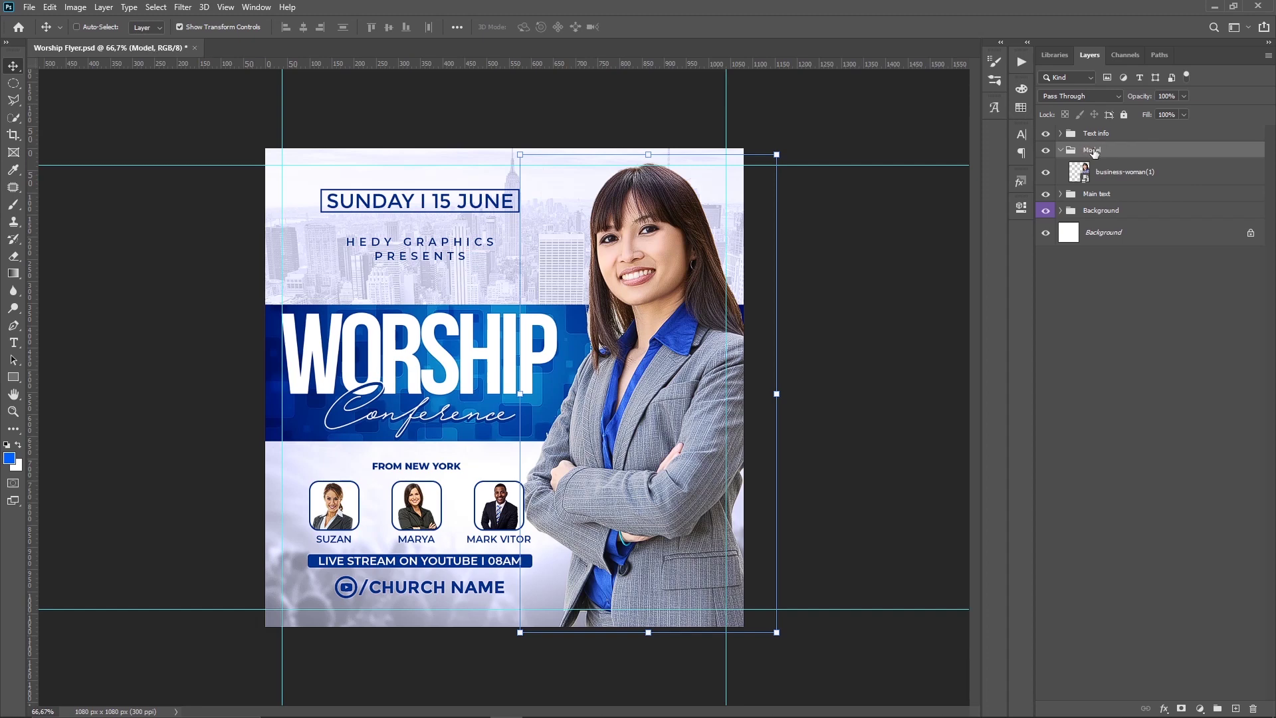
left_click(1061, 151)
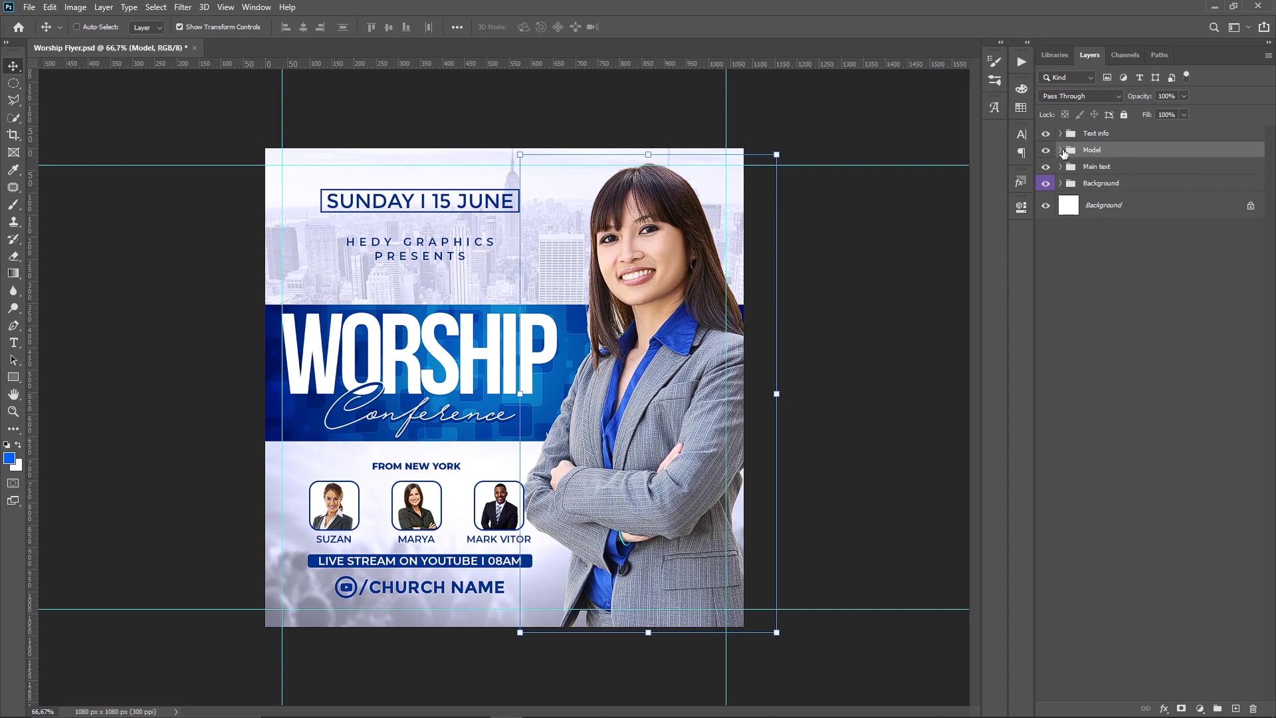
left_click(1060, 152)
left_click(1251, 178)
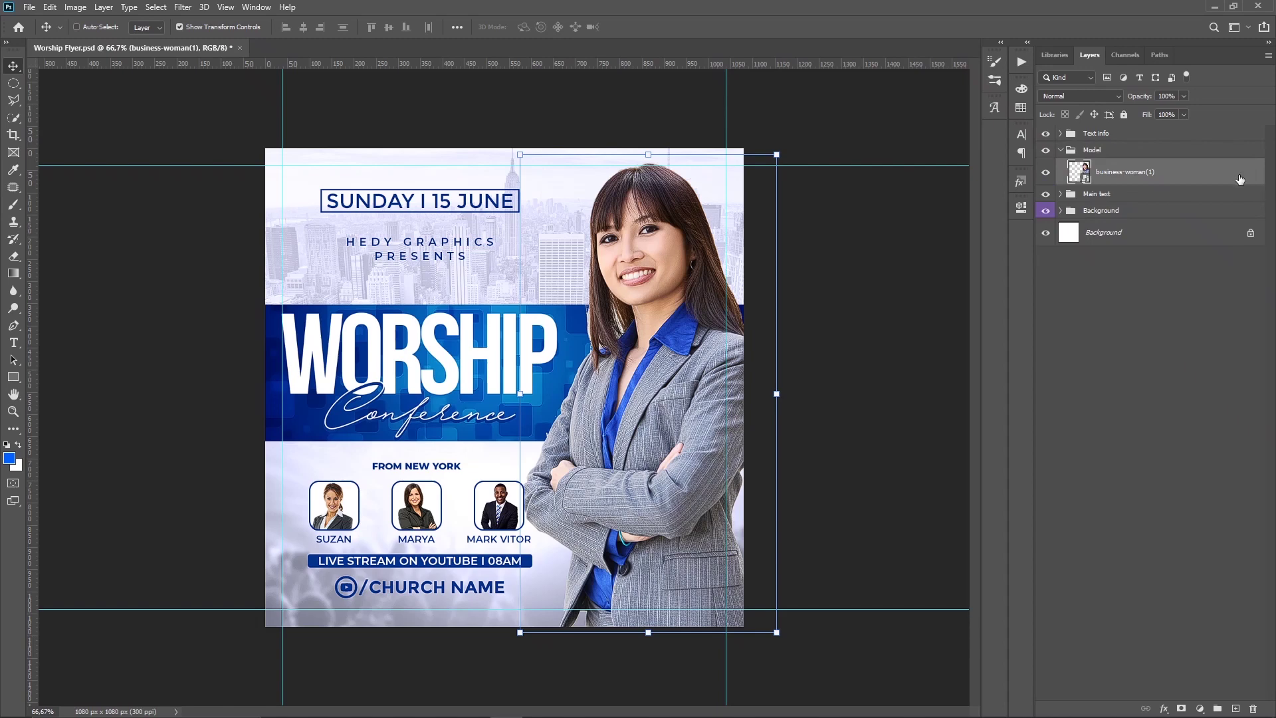
Enable Inner Glow on the model photo with a medium blue glow colour.
double_click(1192, 202)
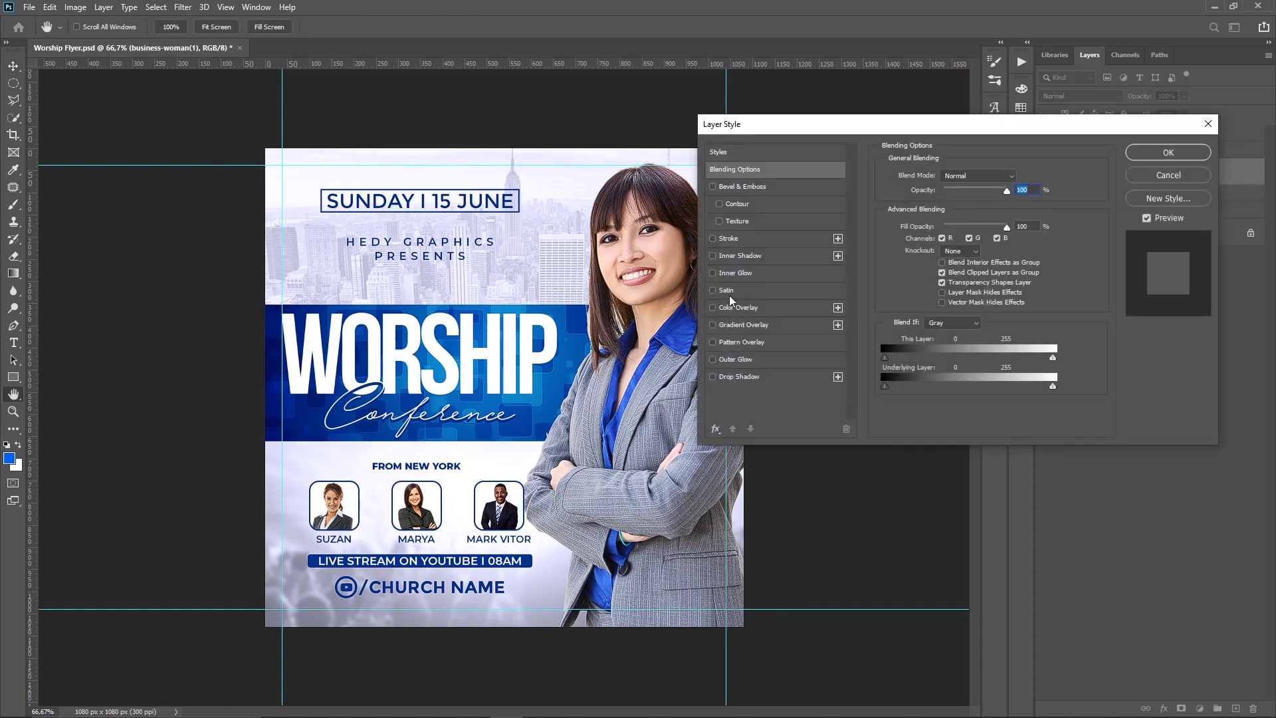
left_click(733, 274)
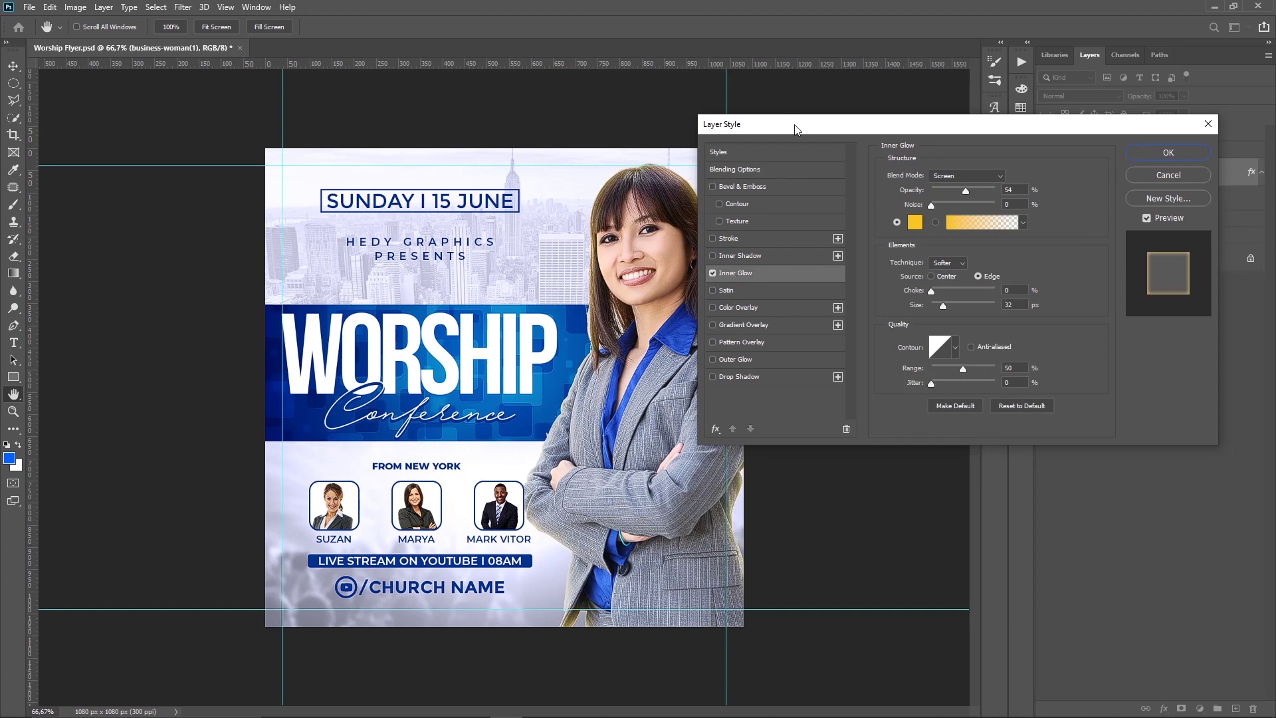
left_click_drag(797, 129, 843, 113)
left_click(961, 206)
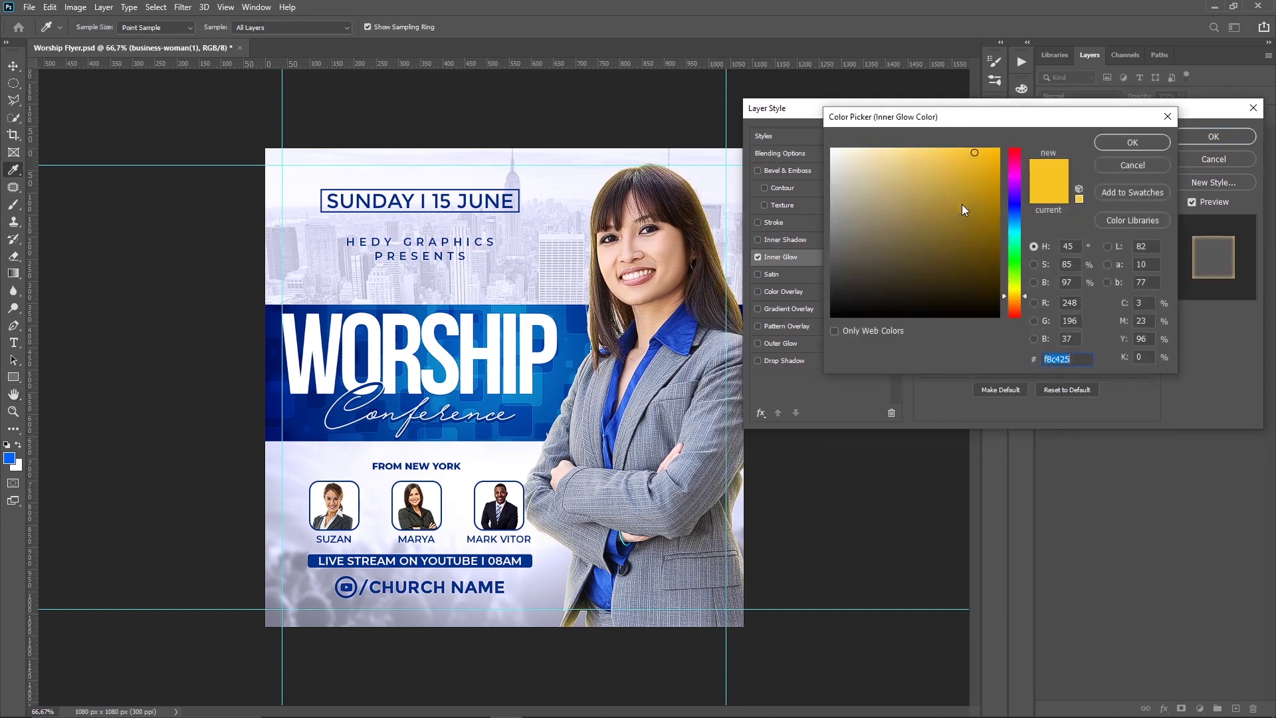
left_click(1015, 209)
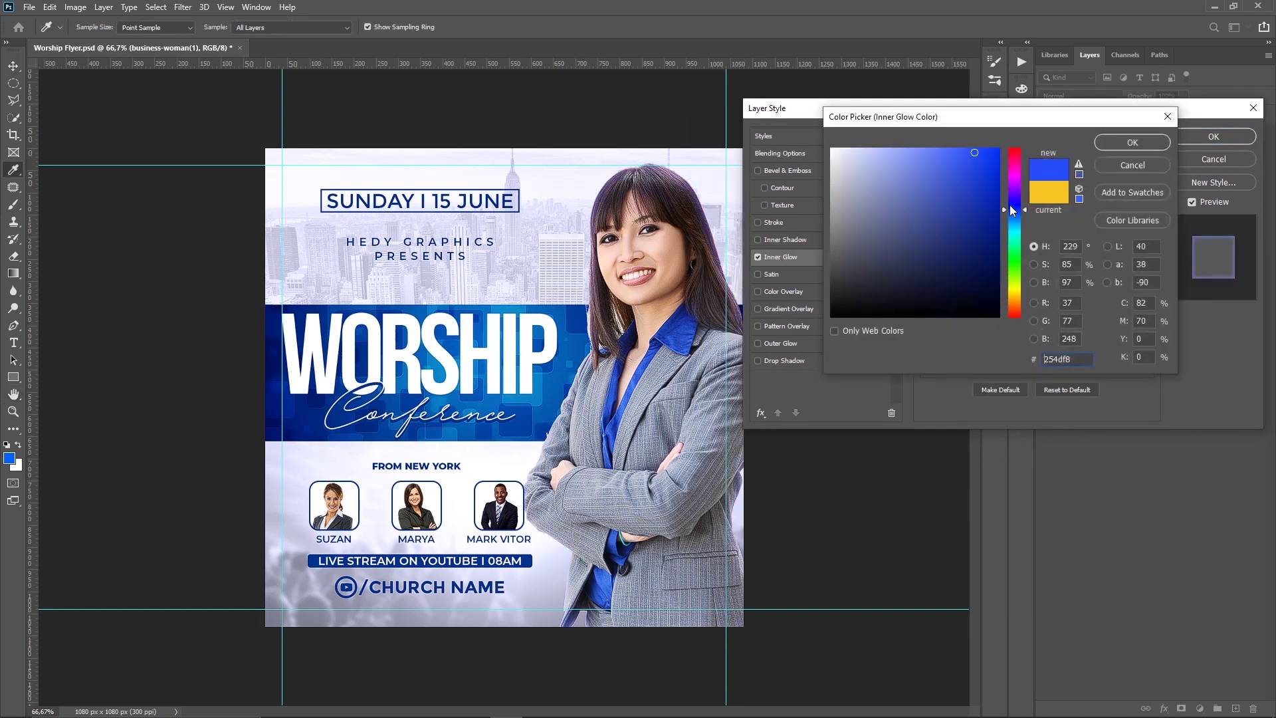
left_click_drag(959, 174, 928, 142)
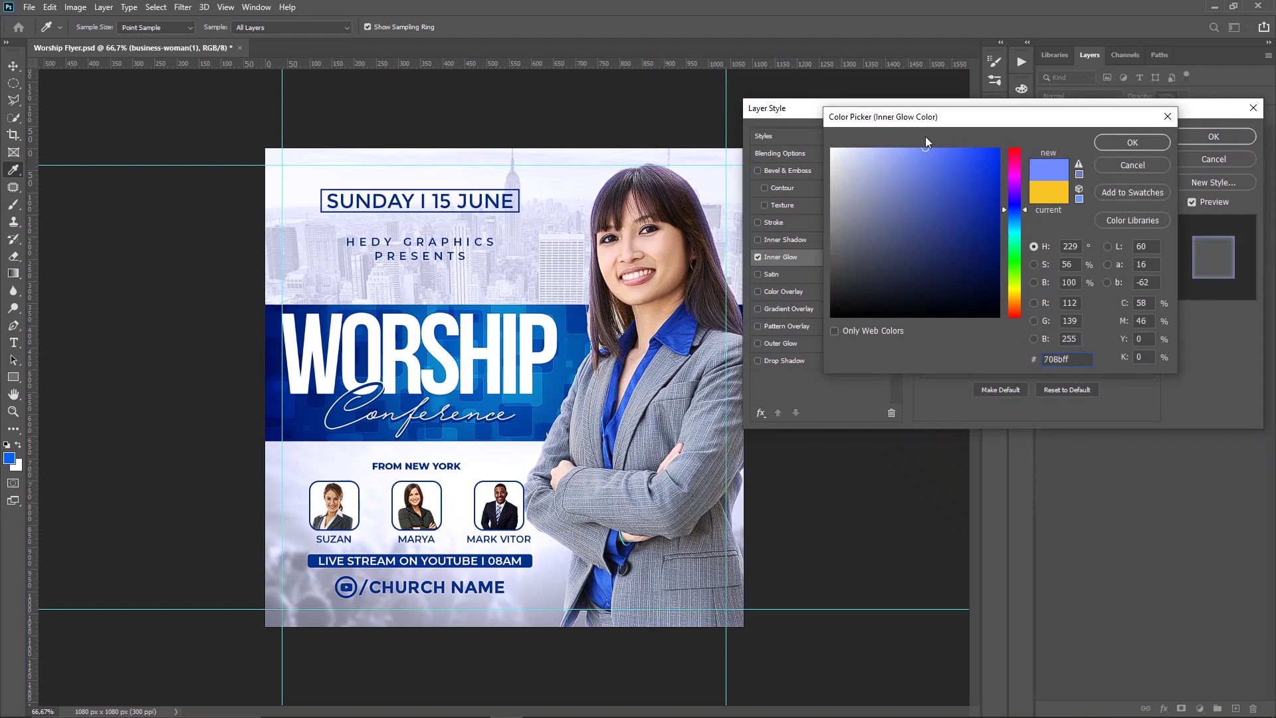
left_click(970, 155)
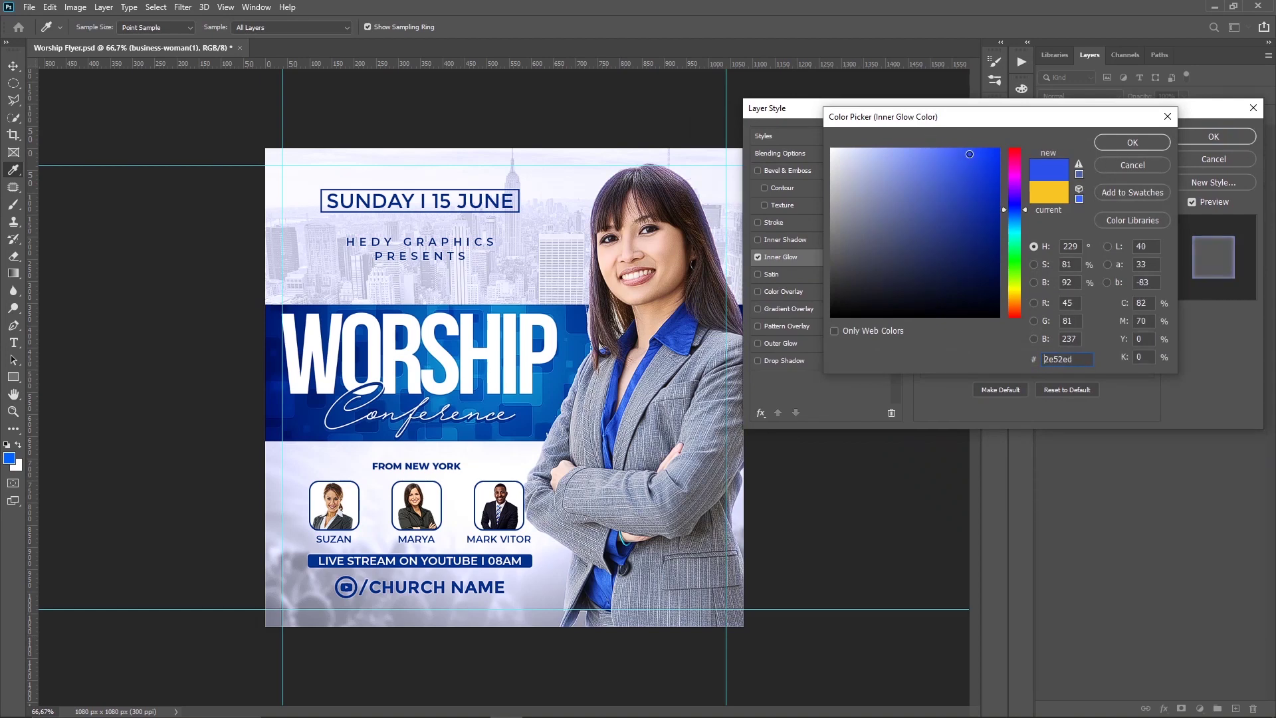
left_click(1106, 141)
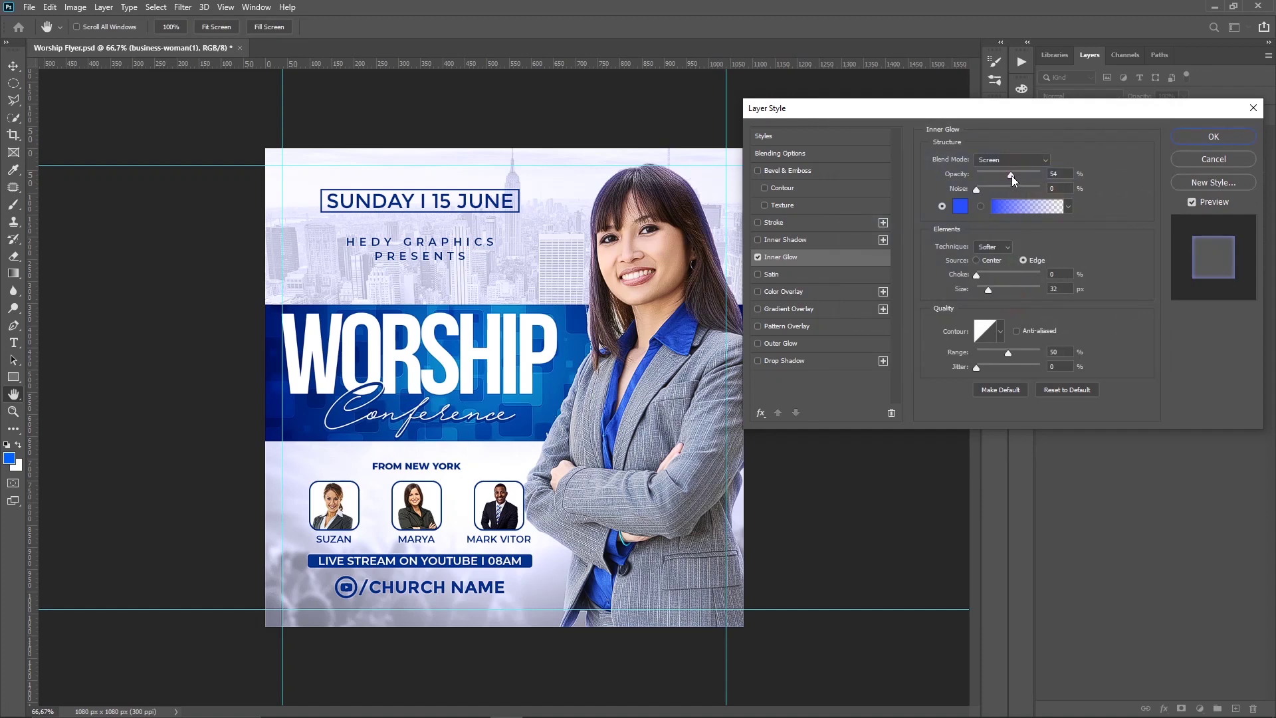
Try different glow sizes, gradient and source settings, then choose a dark blue.
left_click(996, 287)
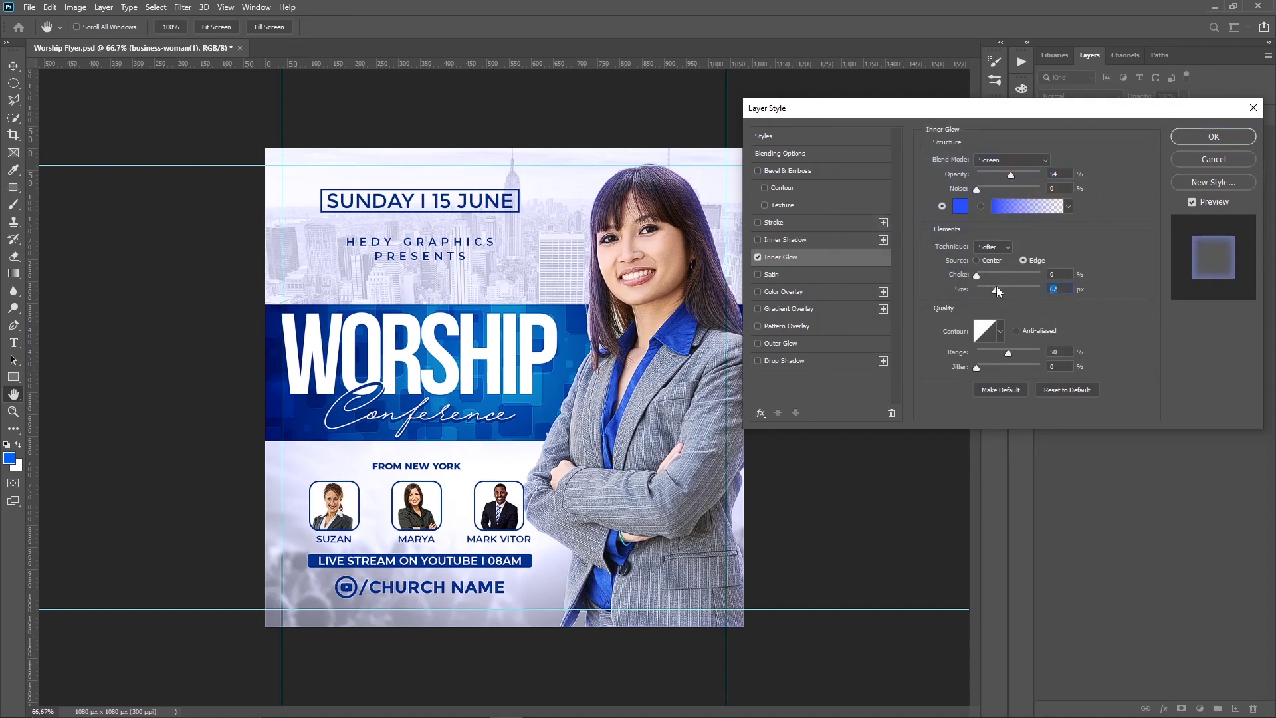
left_click(982, 206)
left_click_drag(996, 289, 990, 290)
left_click(976, 261)
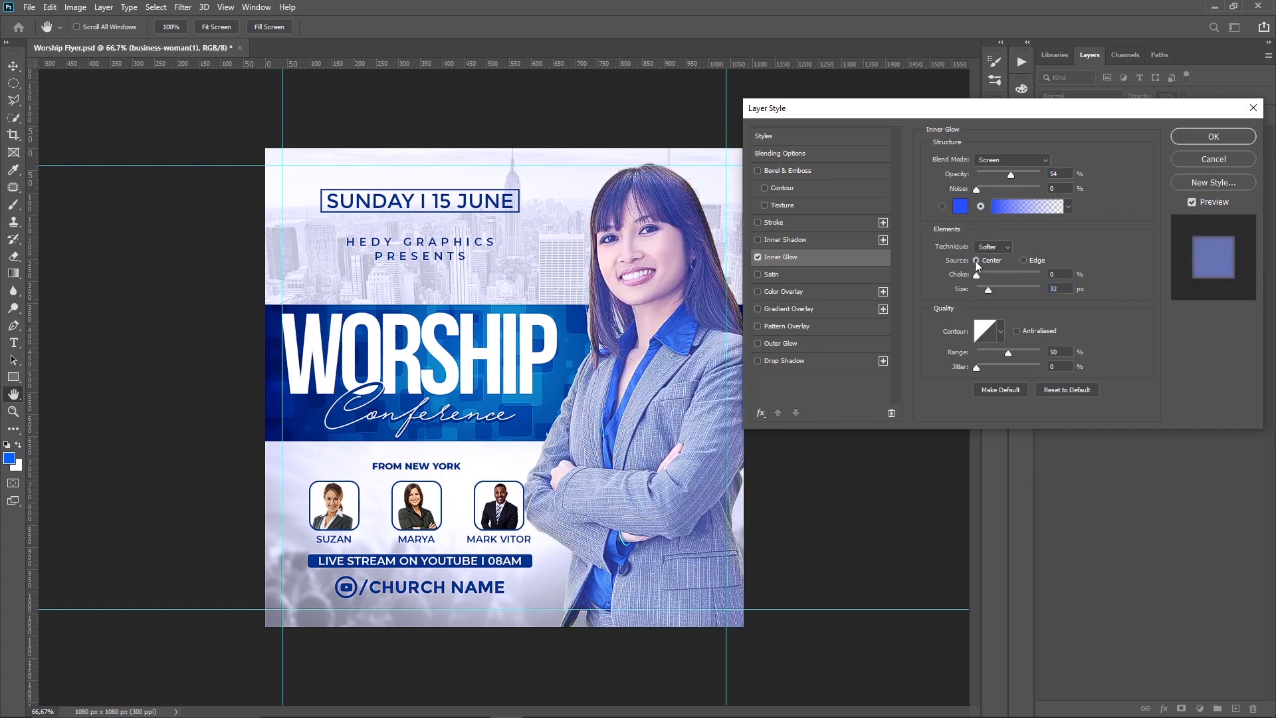
left_click(1023, 260)
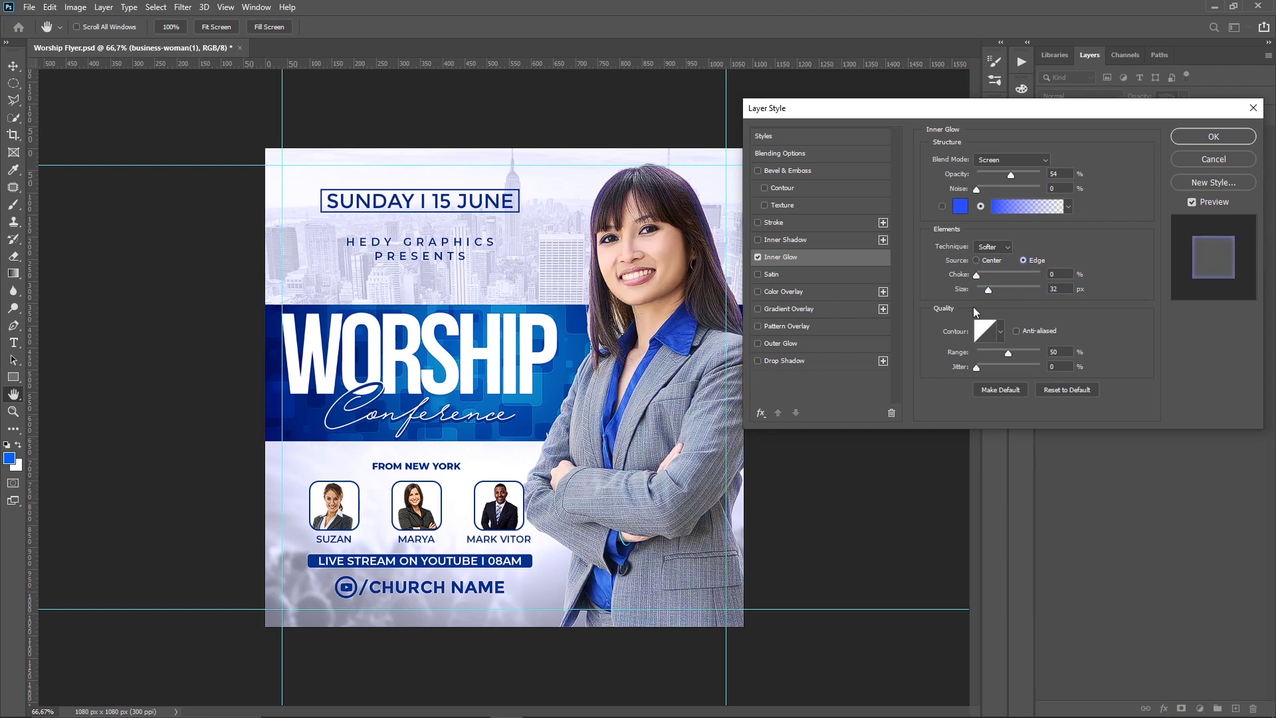
left_click(960, 207)
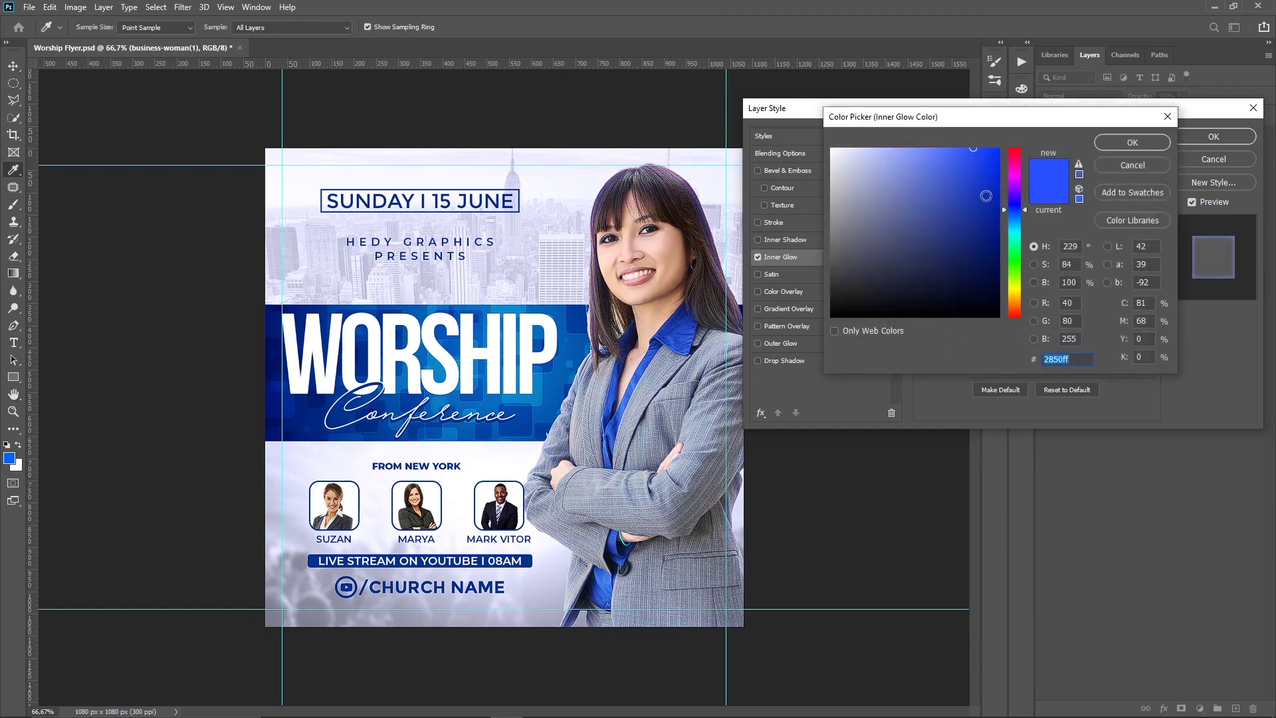
left_click_drag(990, 199, 1010, 254)
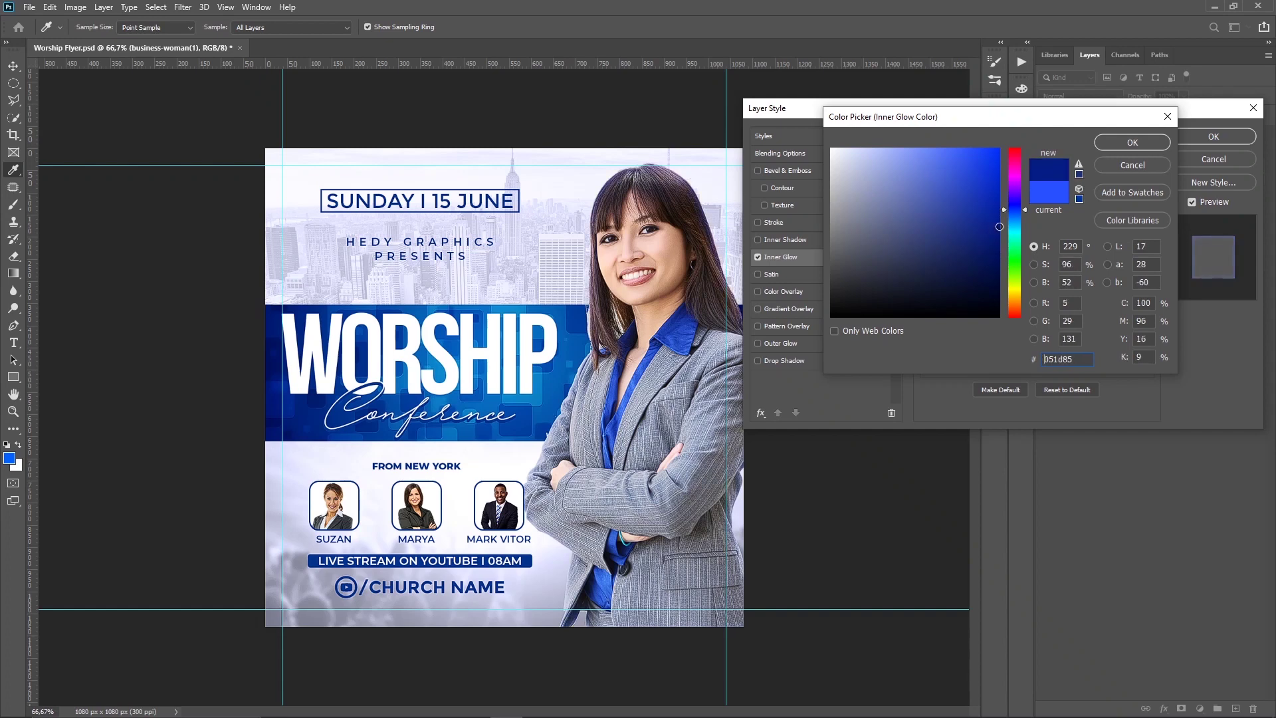
left_click(1115, 144)
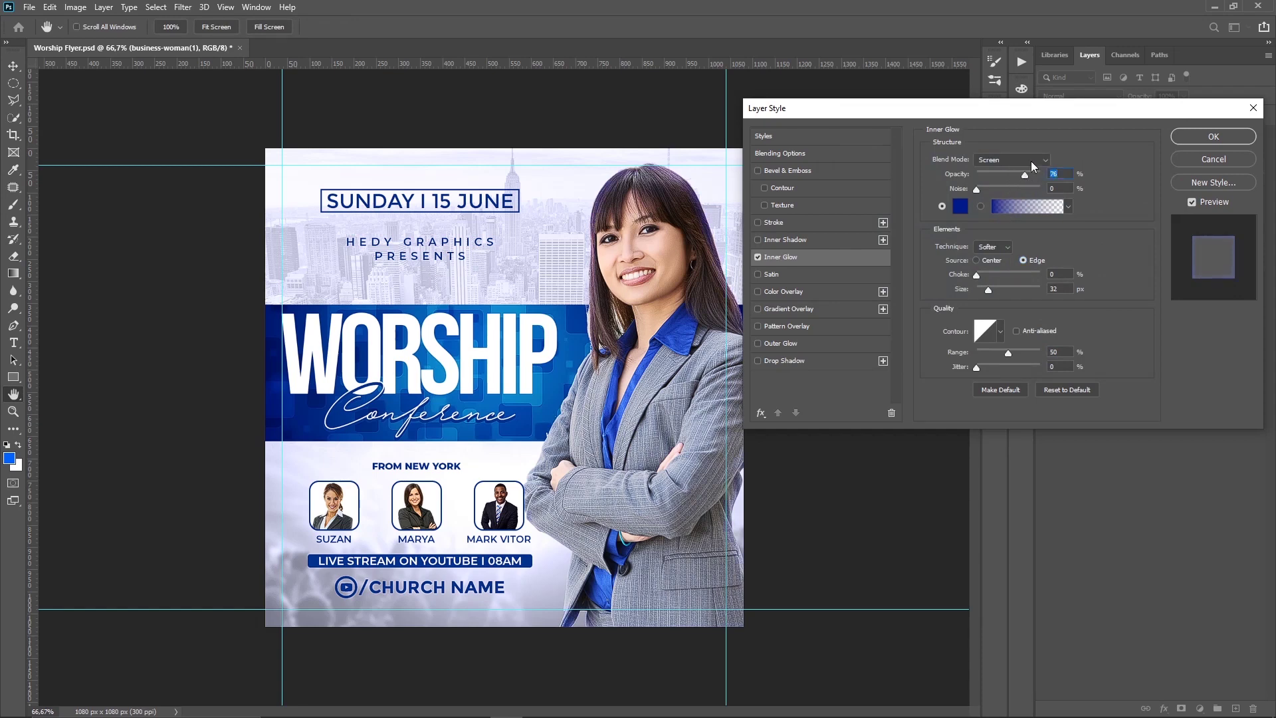
Set the inner glow blend mode to Linear Dodge (Add).
left_click(1011, 160)
left_click(999, 213)
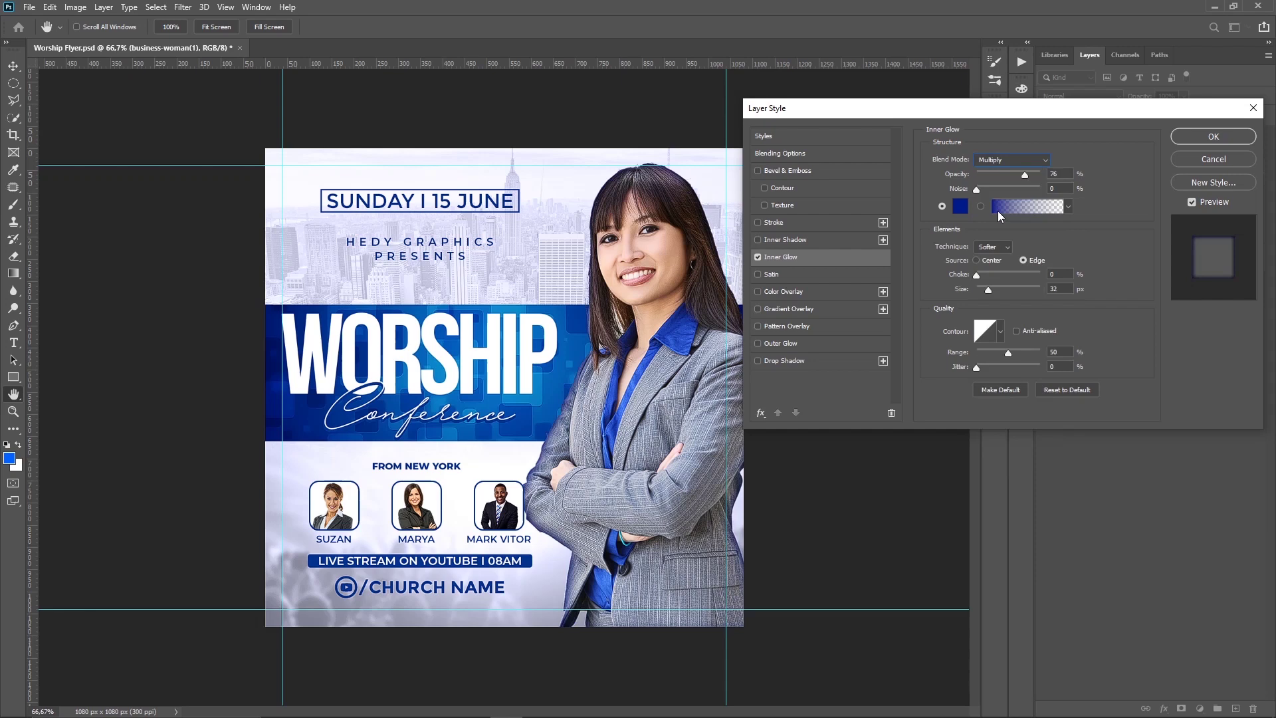
left_click(1006, 160)
key("Escape")
key("Down")
key("Down")
key("Down")
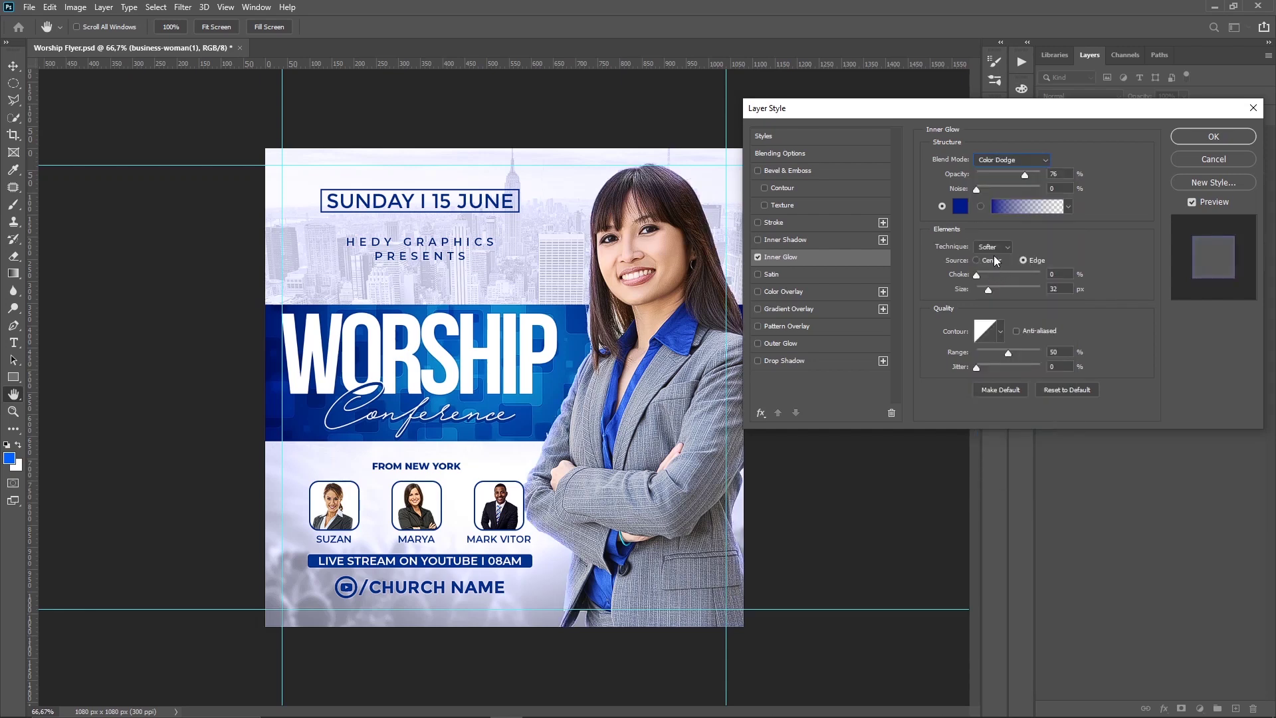
left_click(1010, 160)
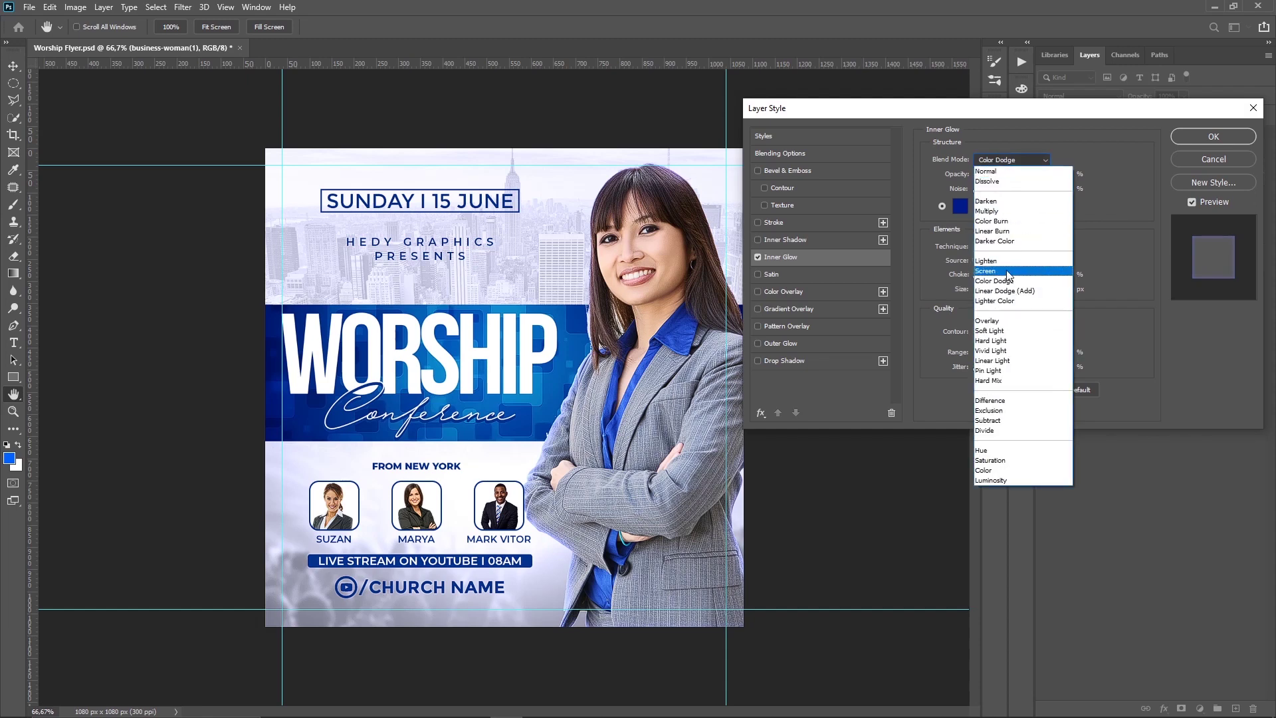
left_click(1008, 289)
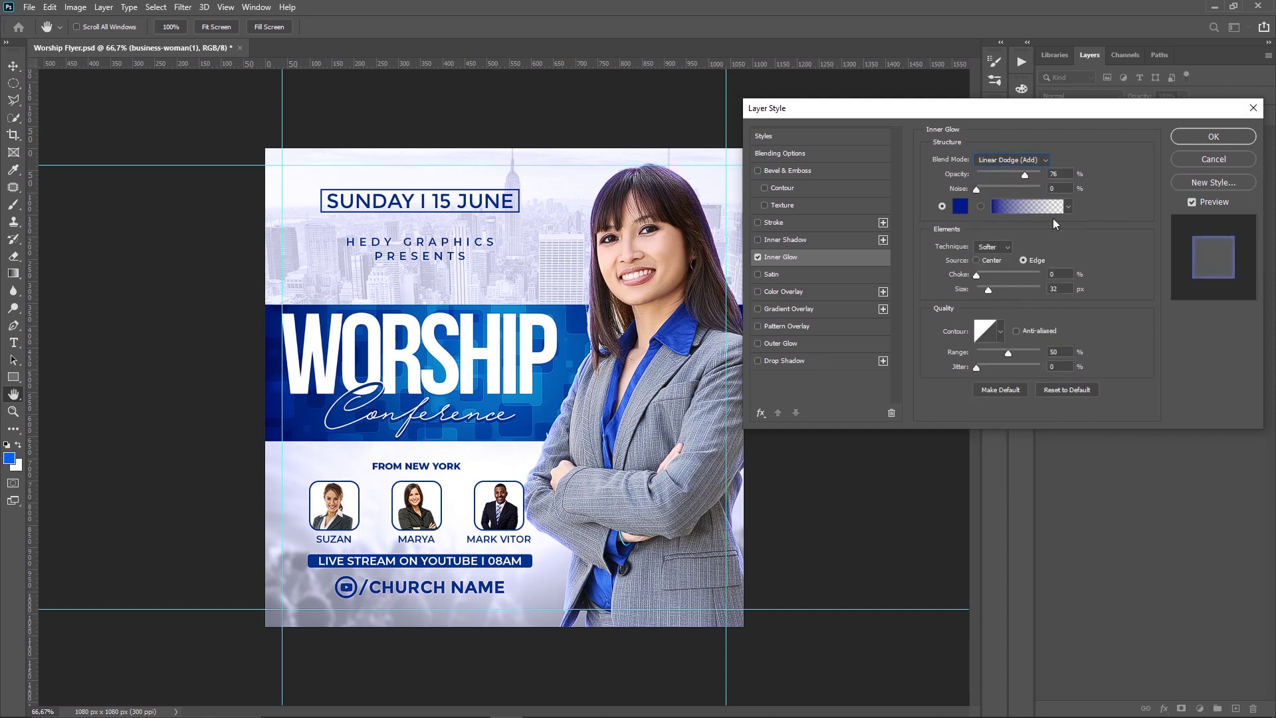
Use a brighter blue glow at 10 px size and apply the layer style.
left_click(965, 212)
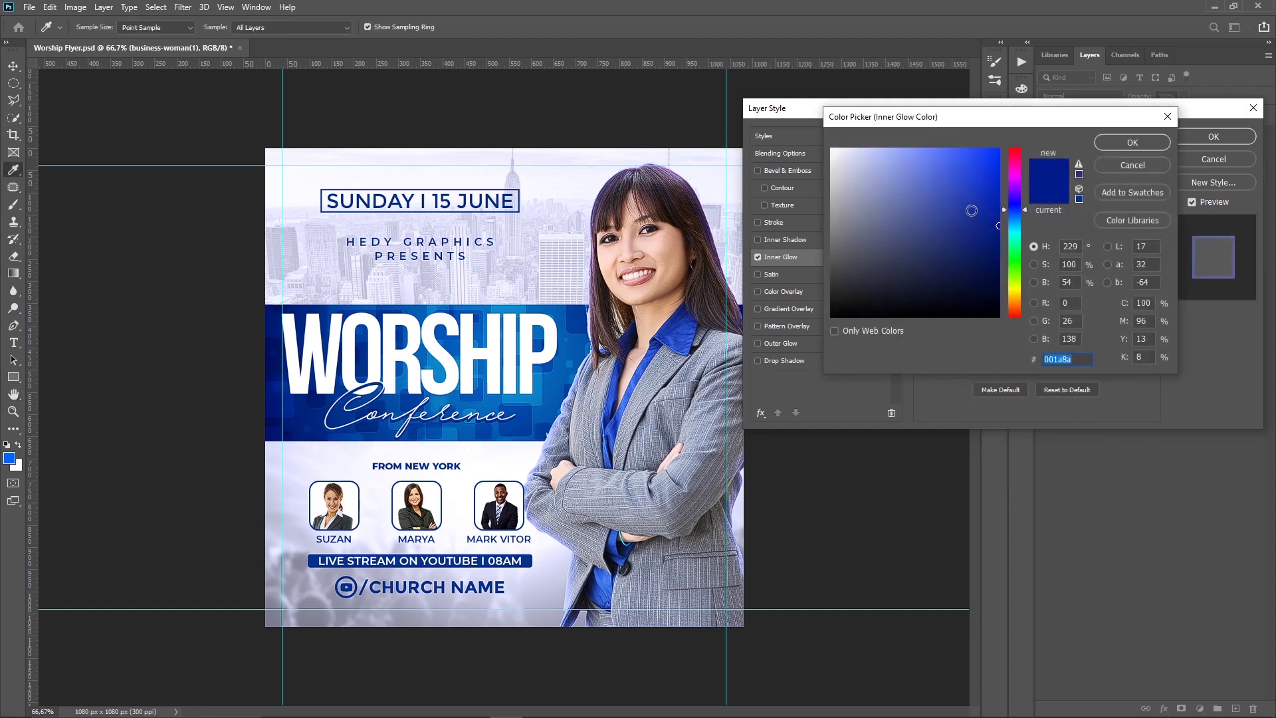
left_click(999, 168)
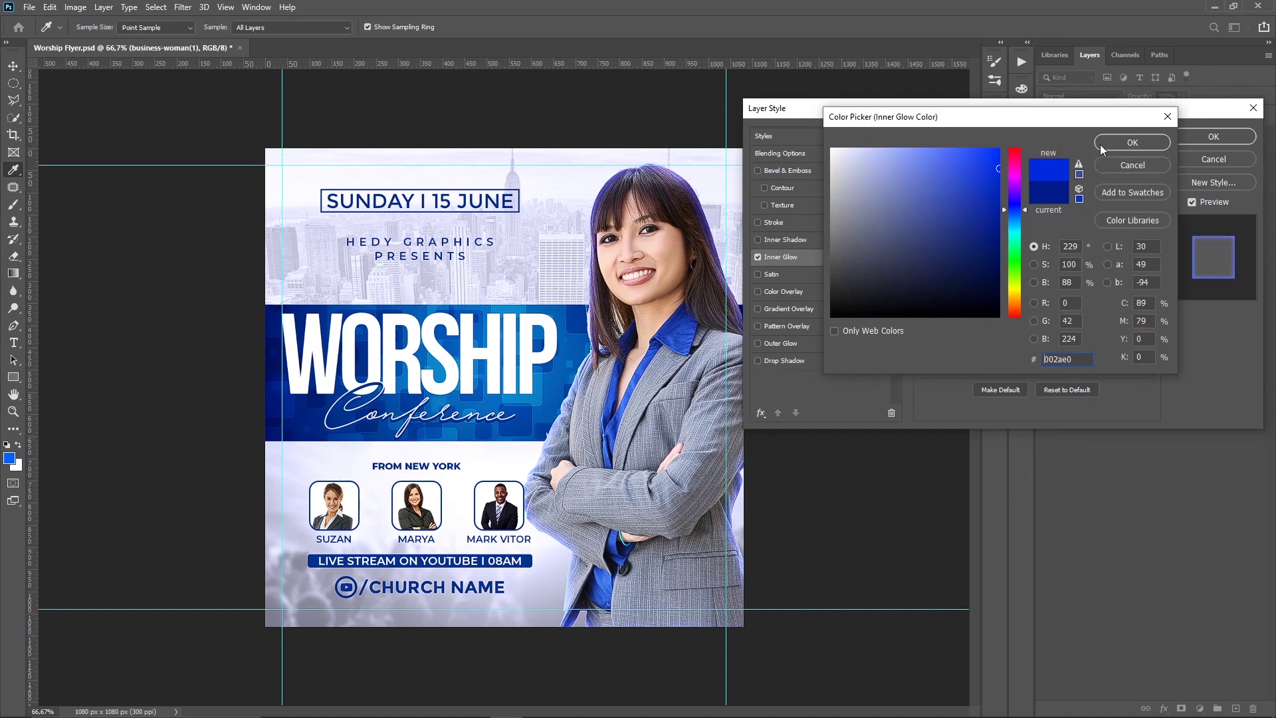
left_click(1132, 142)
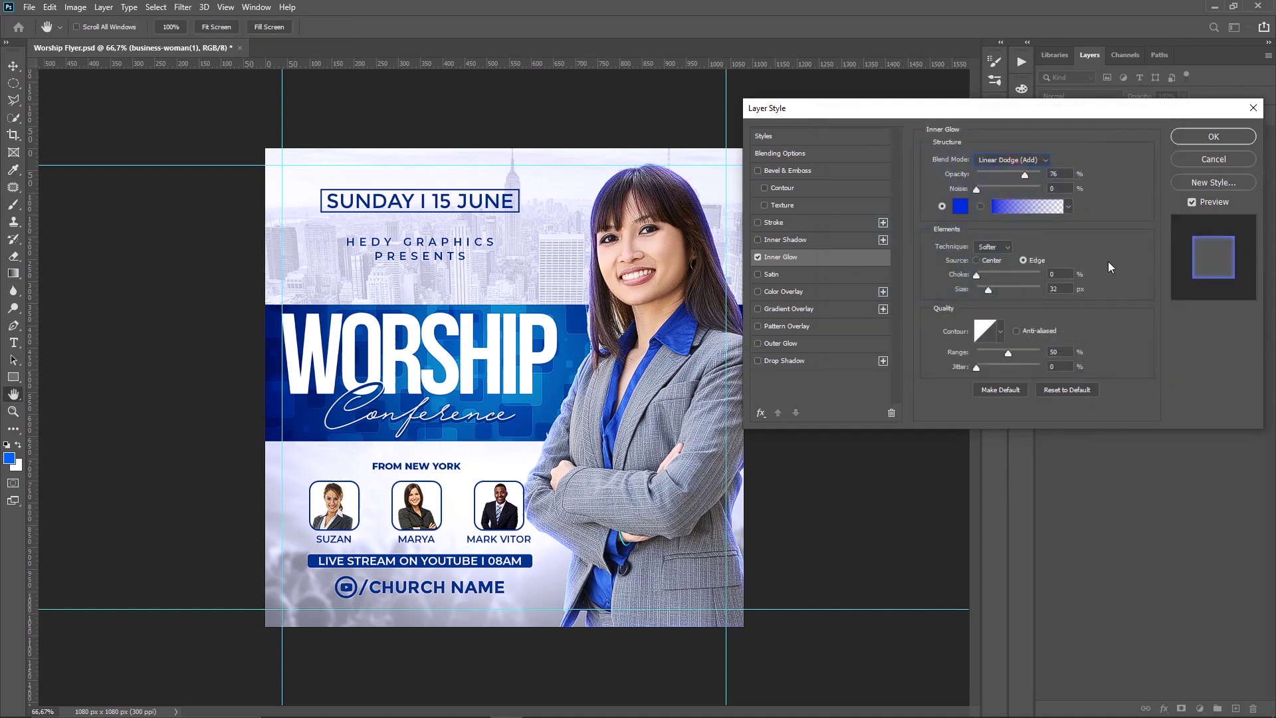
left_click(984, 288)
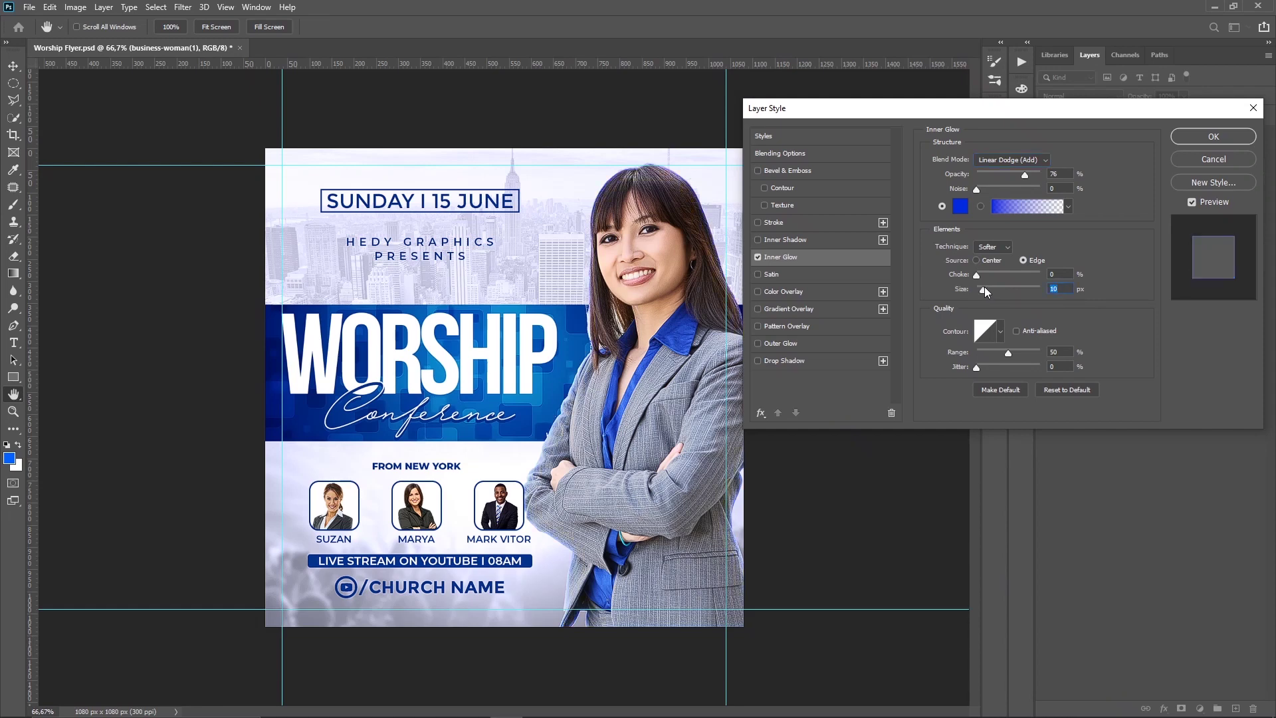
left_click(1174, 140)
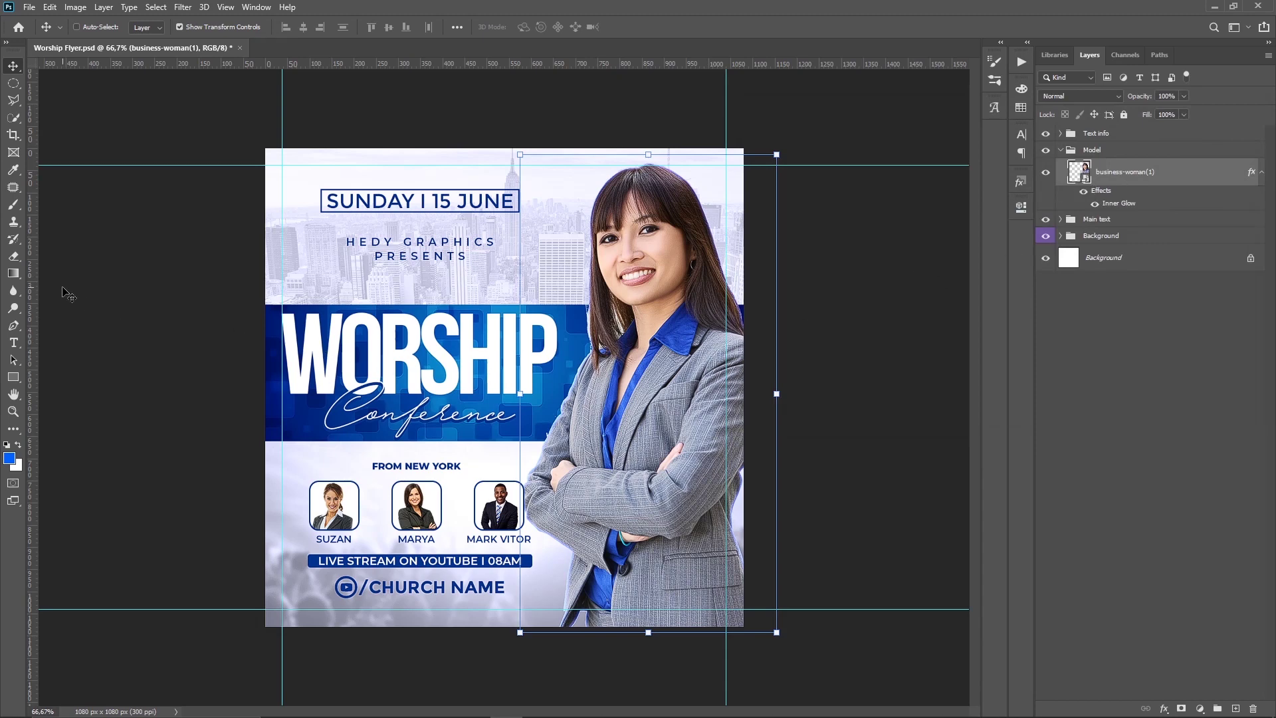
Add a new layer and set a soft round brush of about 158 px, 69% hardness.
left_click(13, 204)
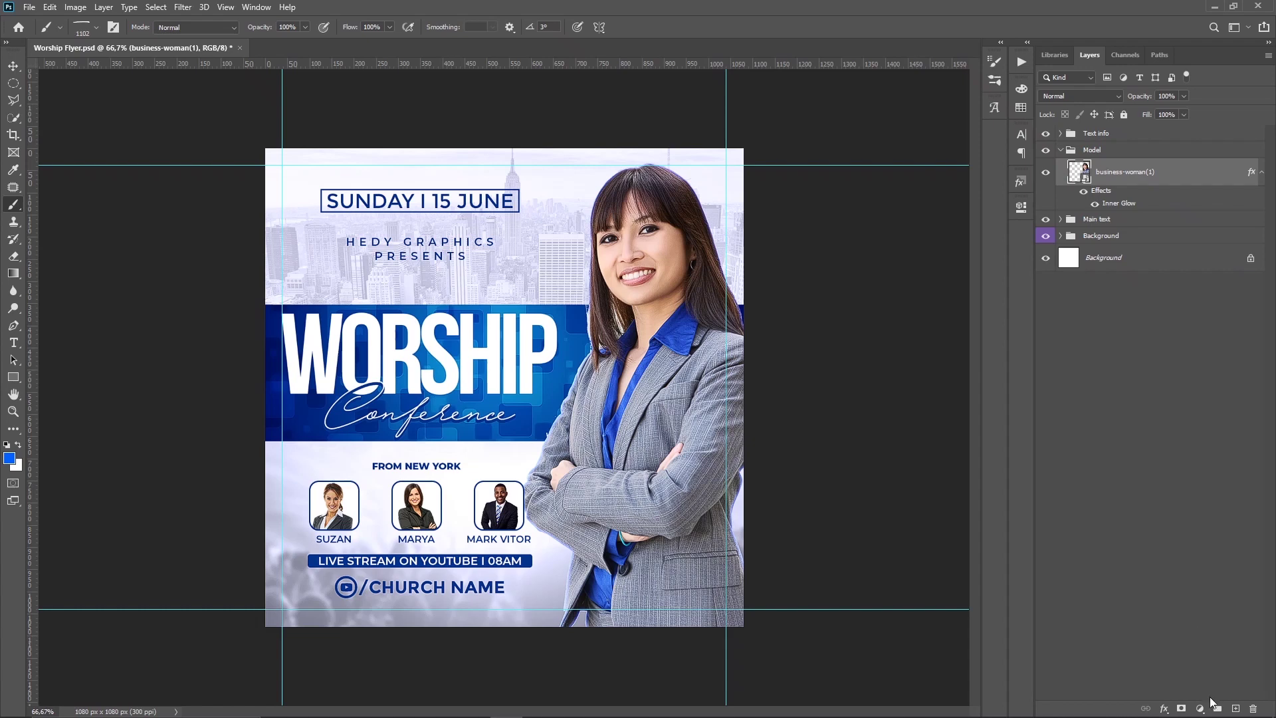
left_click(1236, 709)
right_click(540, 371)
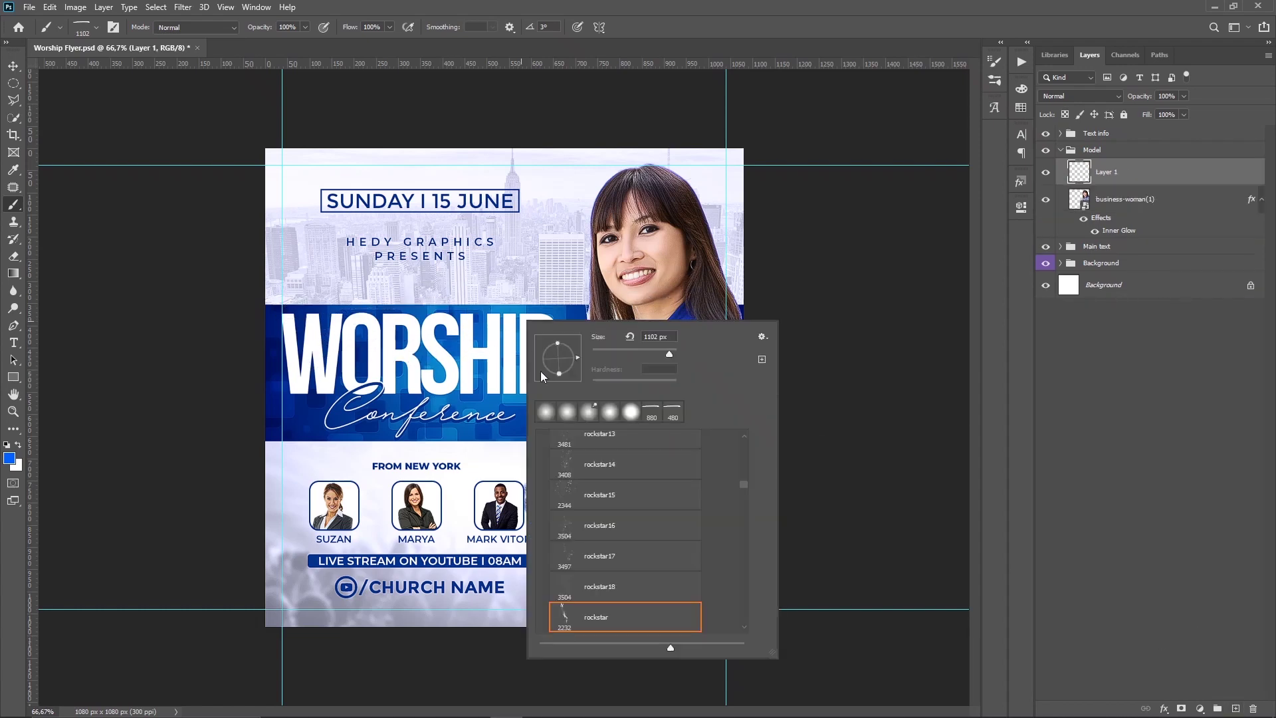
left_click(611, 413)
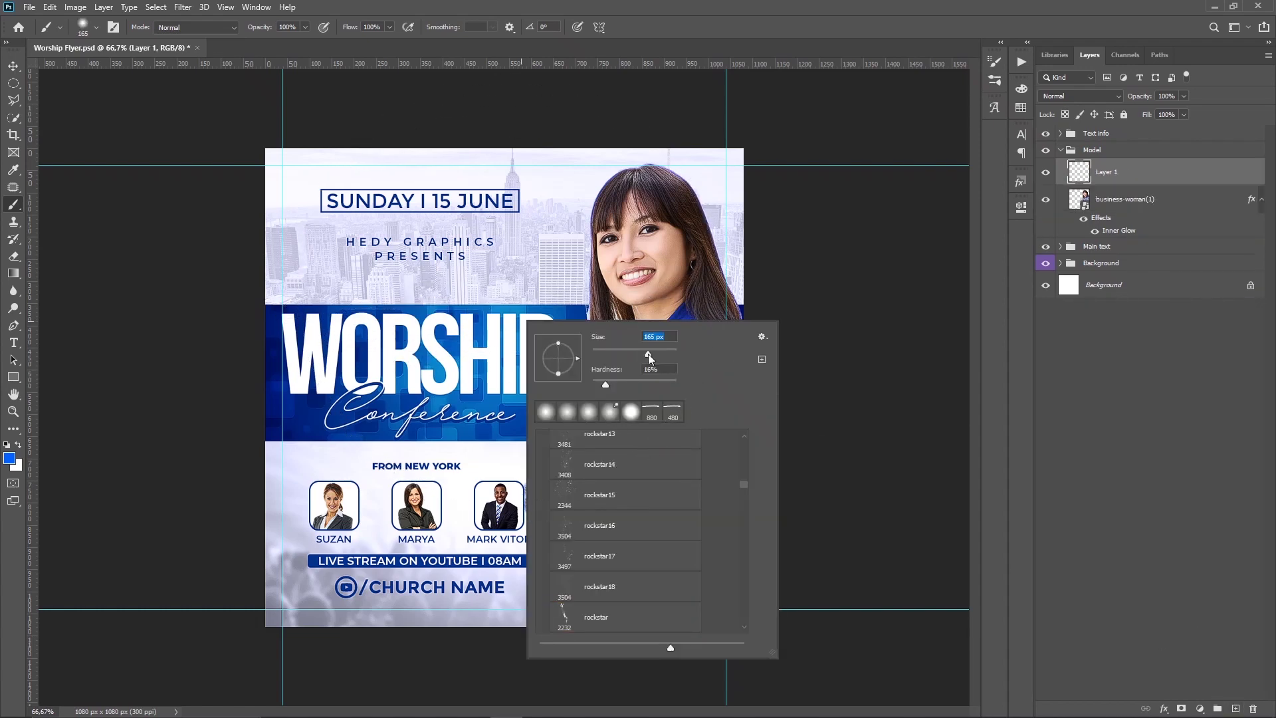
left_click_drag(649, 354, 651, 382)
key("Return")
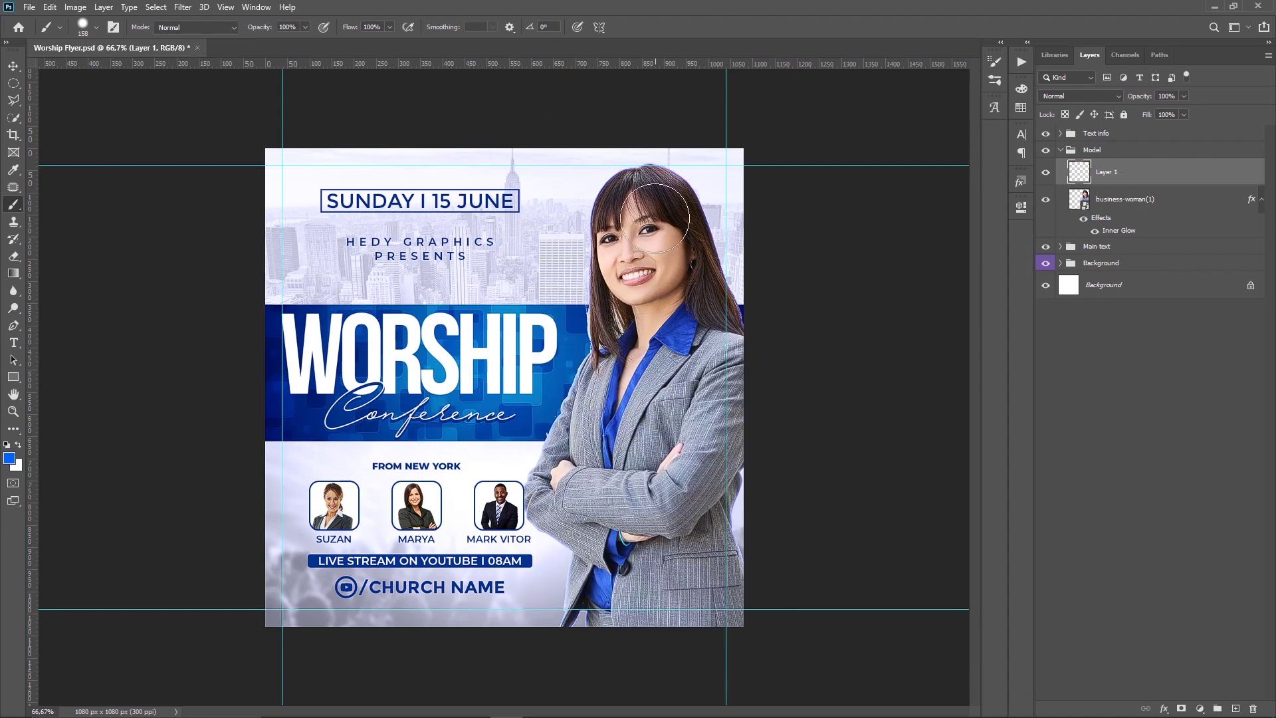
Paint blue beside the model's neck and along the flyer's right edge.
left_click(601, 325)
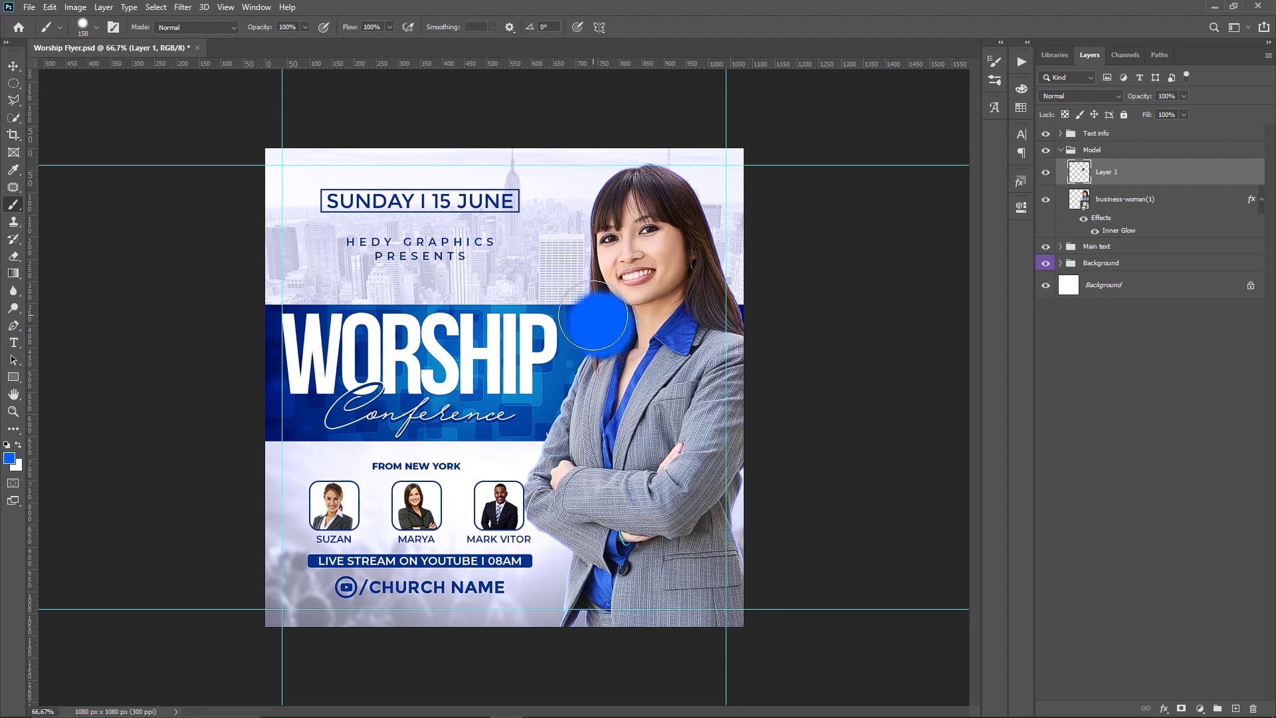
left_click(593, 315)
left_click(751, 293)
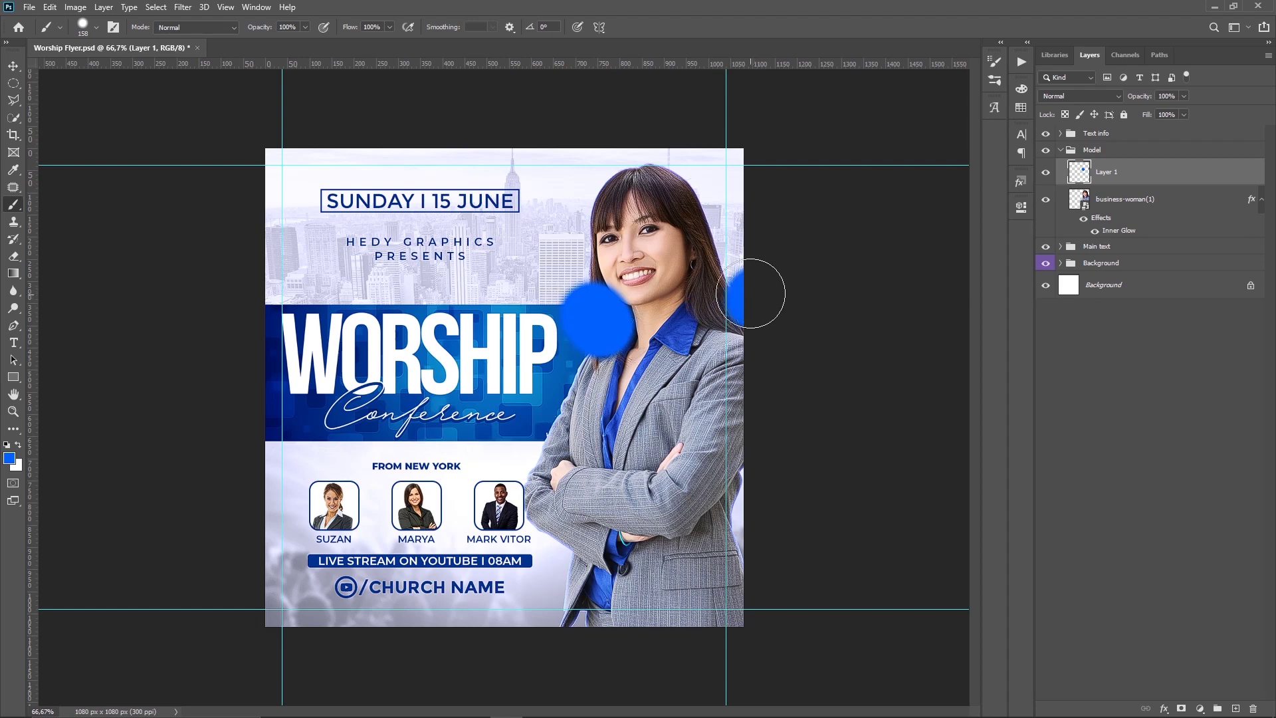
left_click_drag(751, 293, 744, 229)
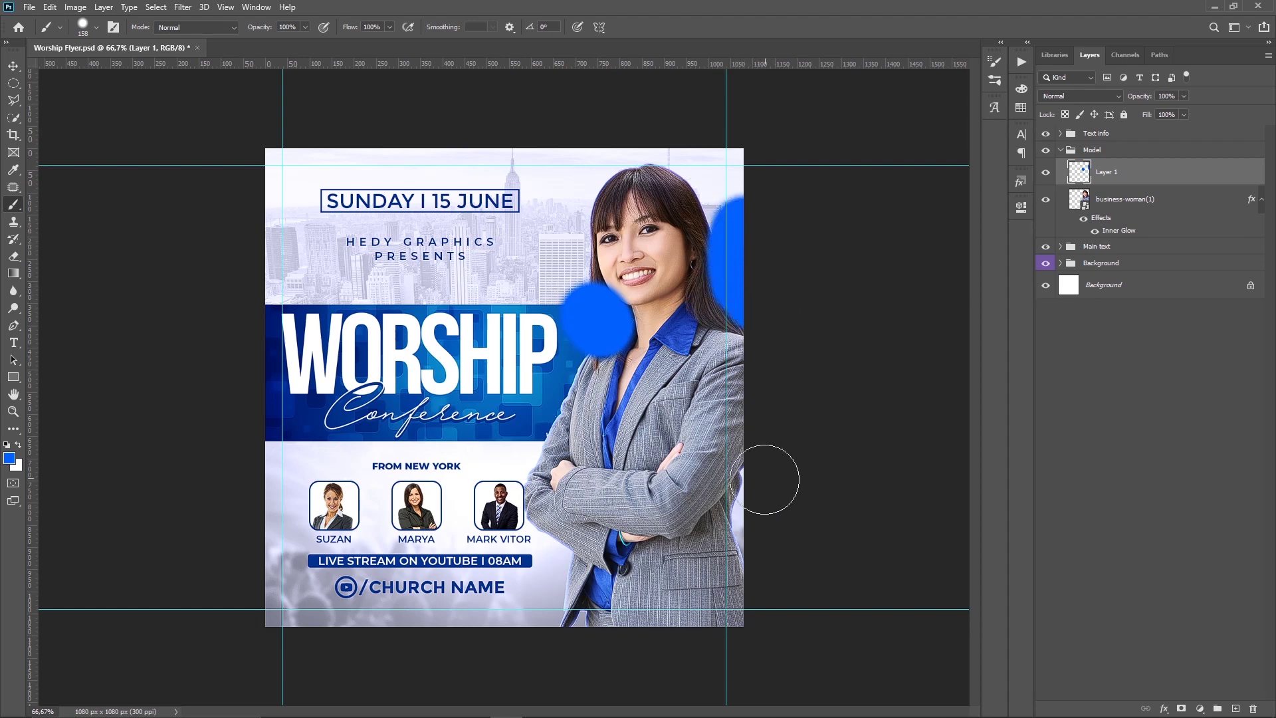
left_click_drag(764, 490, 763, 525)
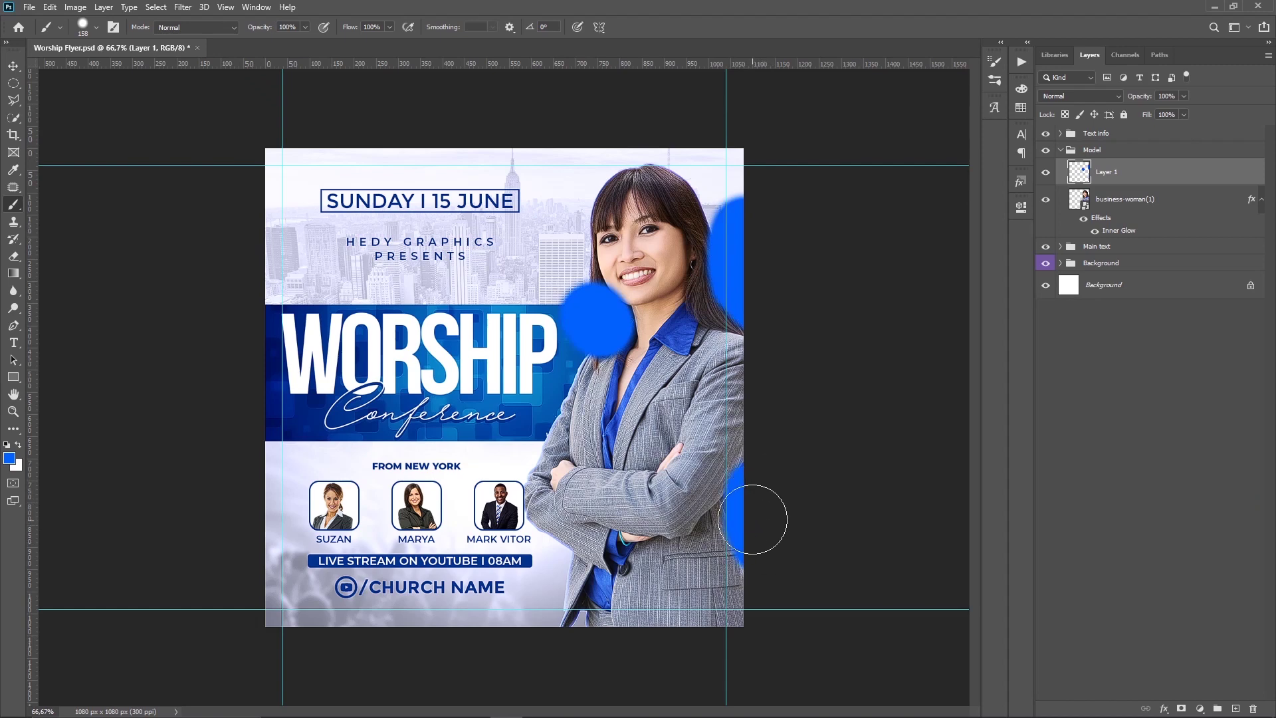
Switch to a darker blue paint colour and a 55 px brush.
left_click(10, 458)
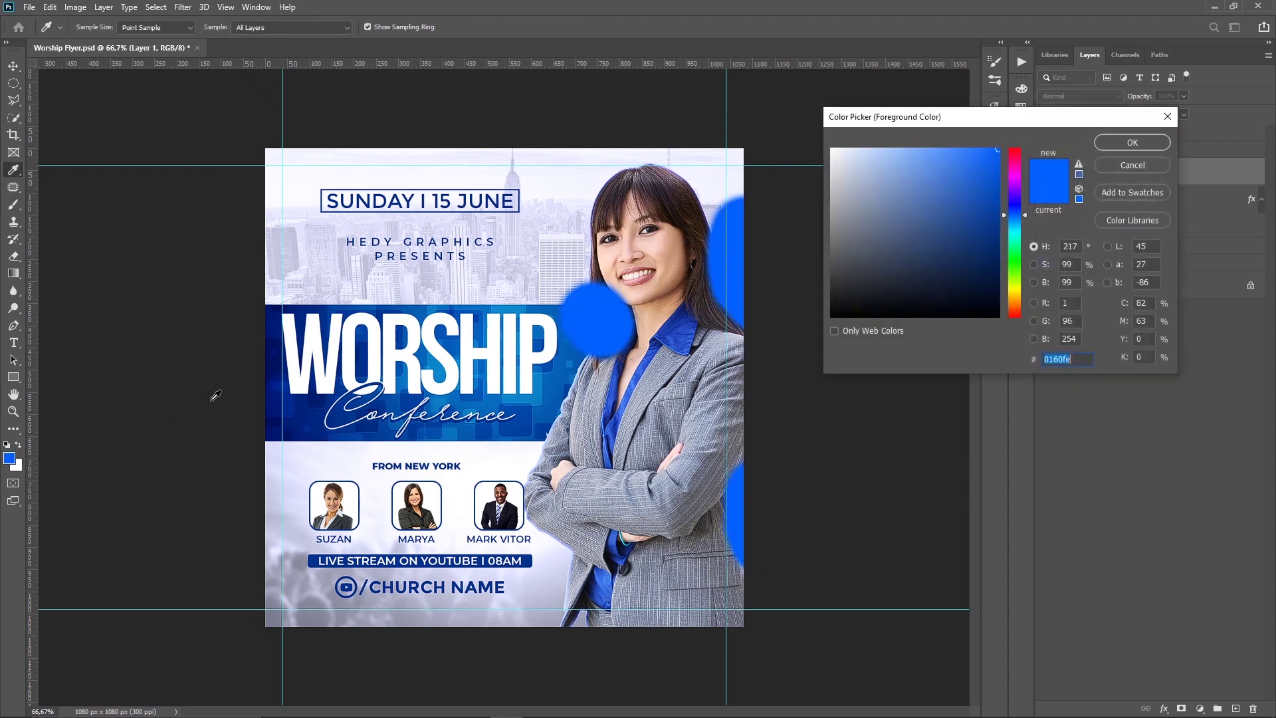
left_click(1016, 210)
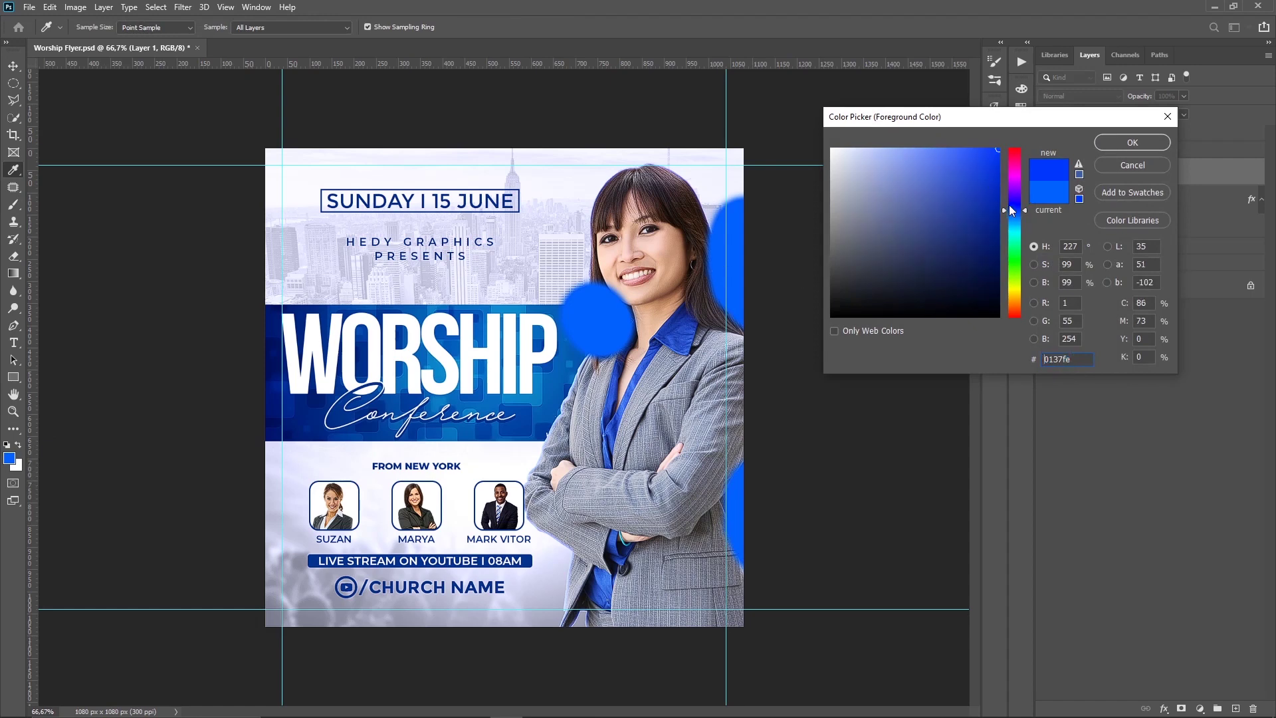
left_click_drag(999, 171, 995, 201)
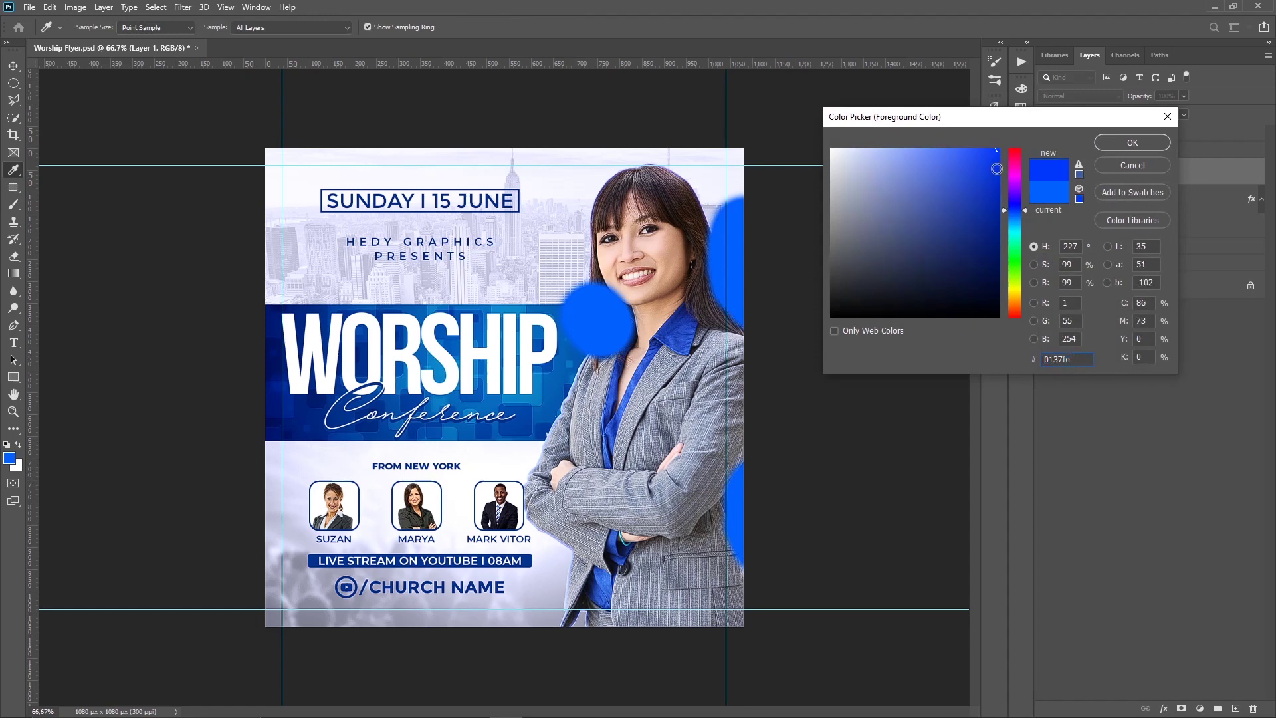
left_click(1103, 145)
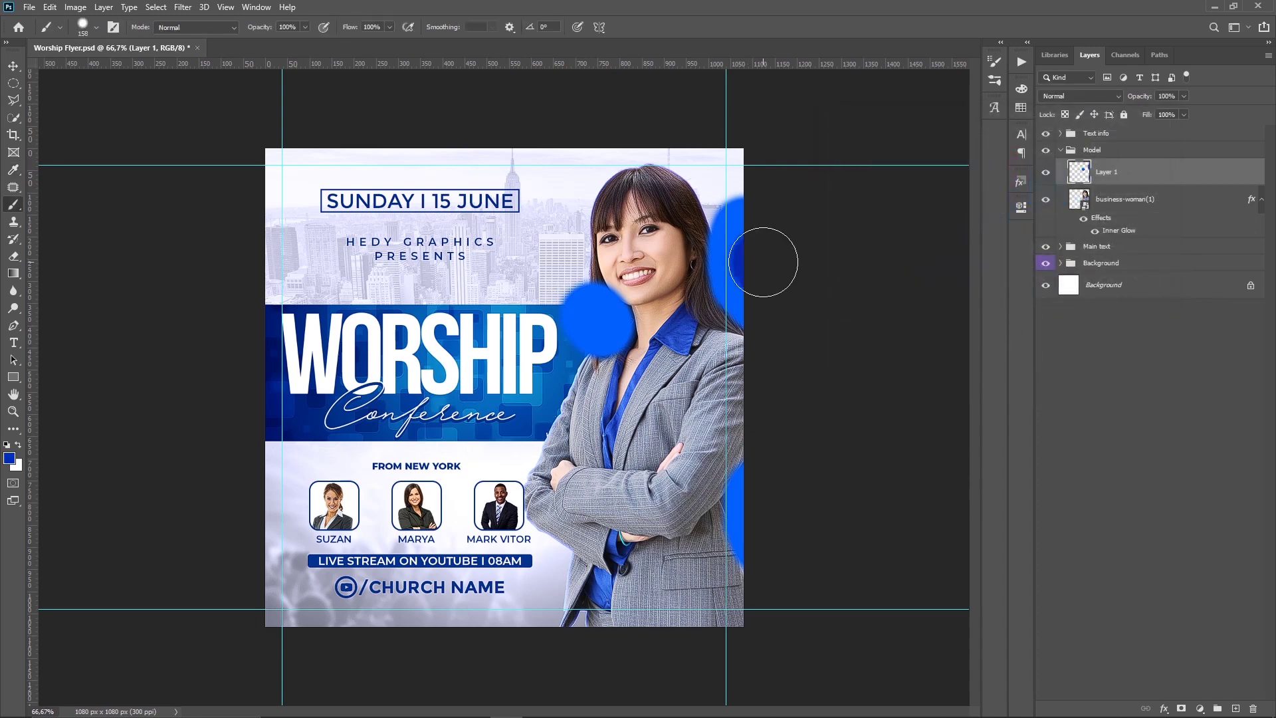
right_click(587, 308)
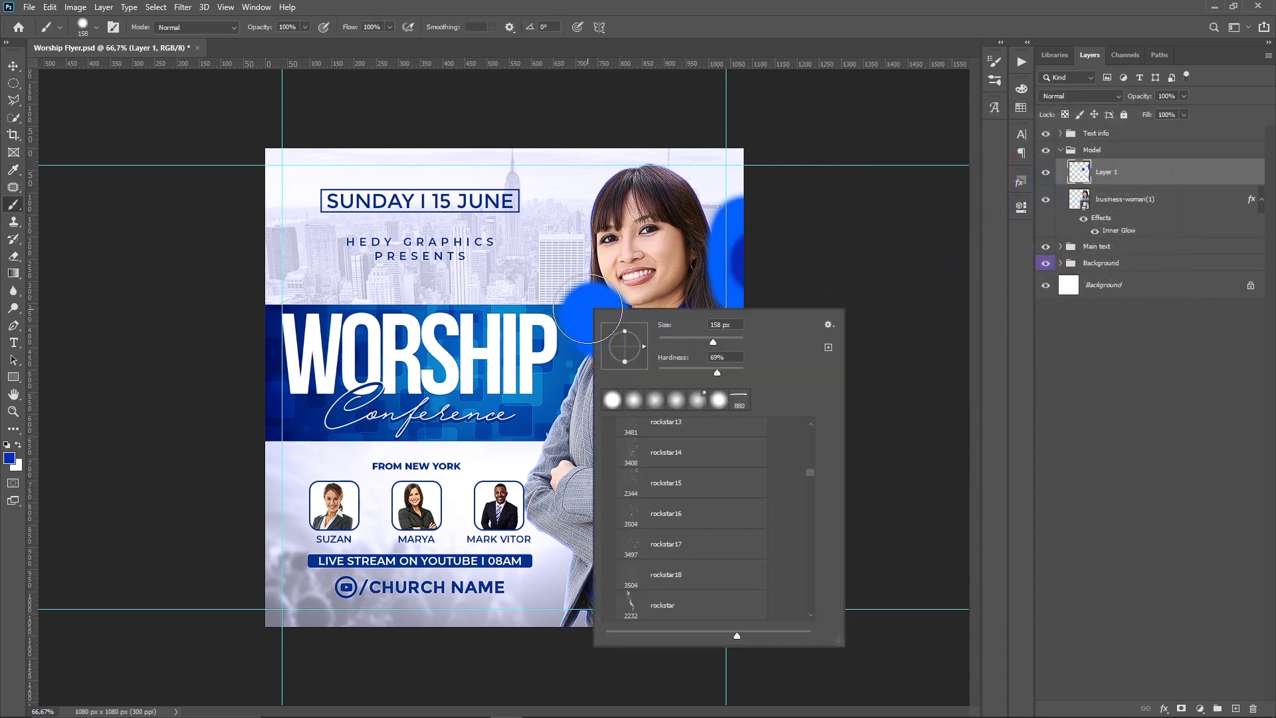
type("55")
key("Return")
left_click(583, 312)
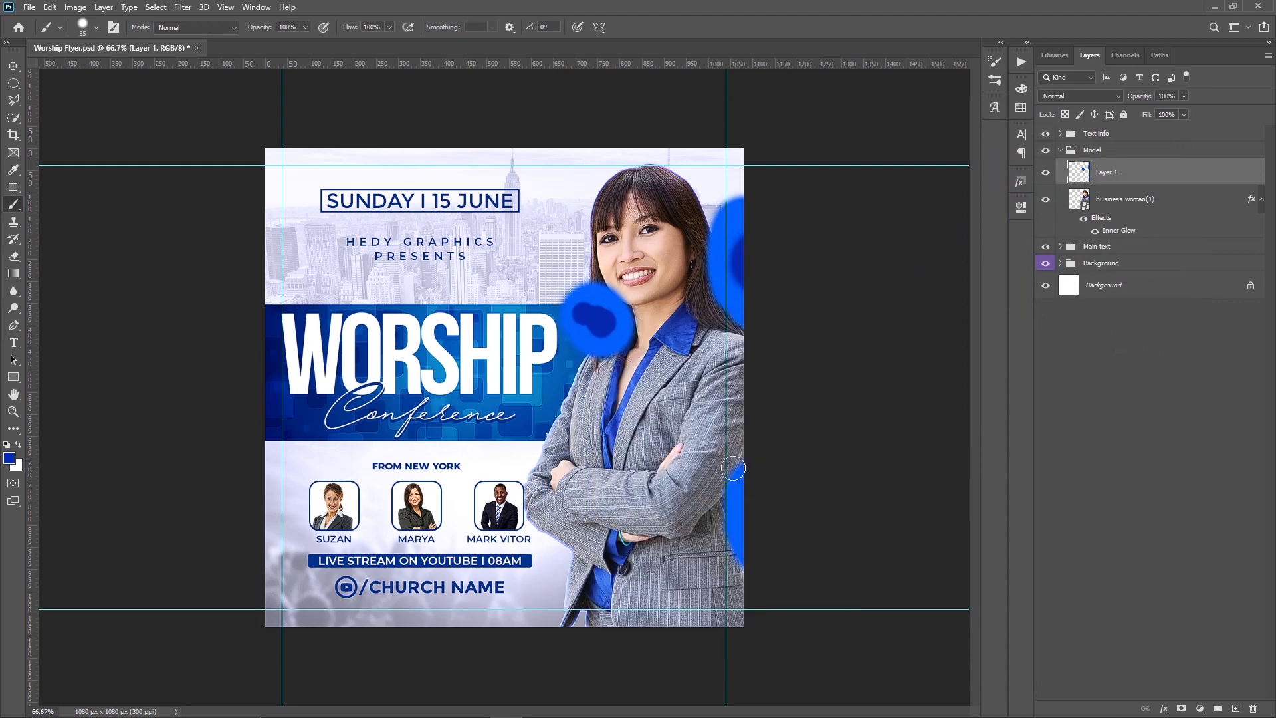
Dab white onto the blue circle and the right-edge blue shapes.
left_click(17, 445)
left_click(588, 328)
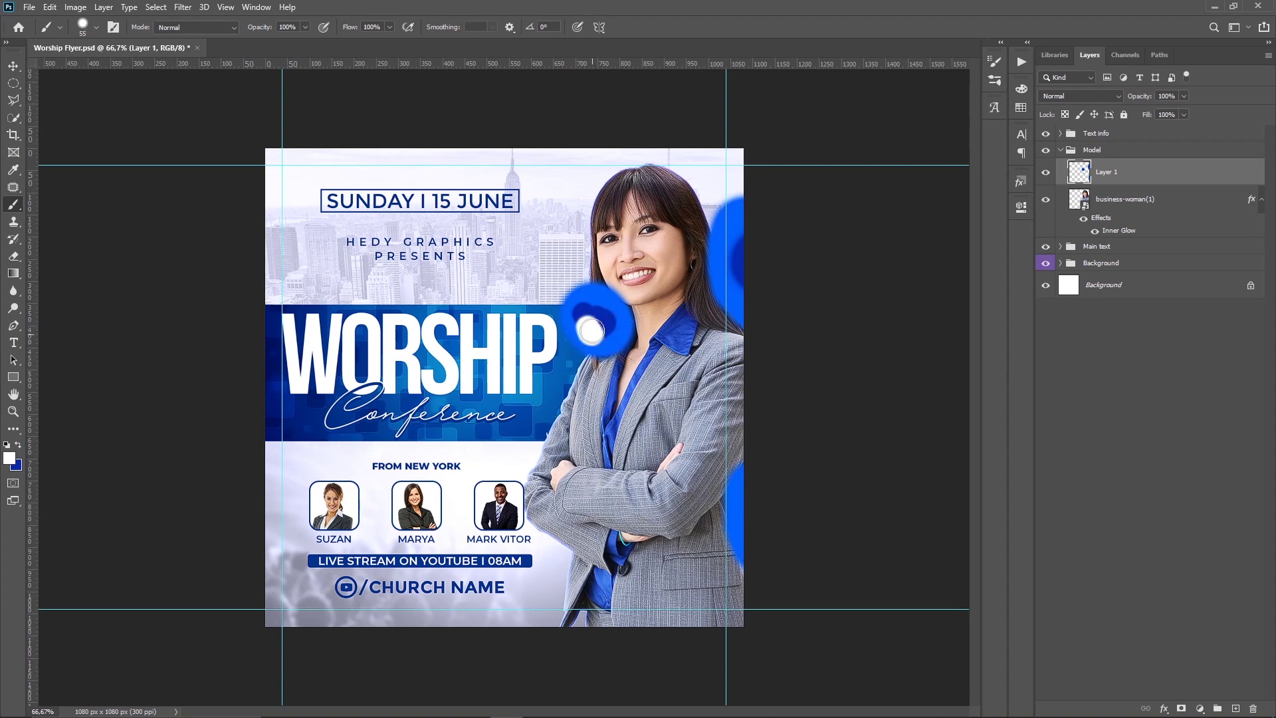
left_click_drag(750, 263, 749, 352)
left_click_drag(752, 509, 743, 519)
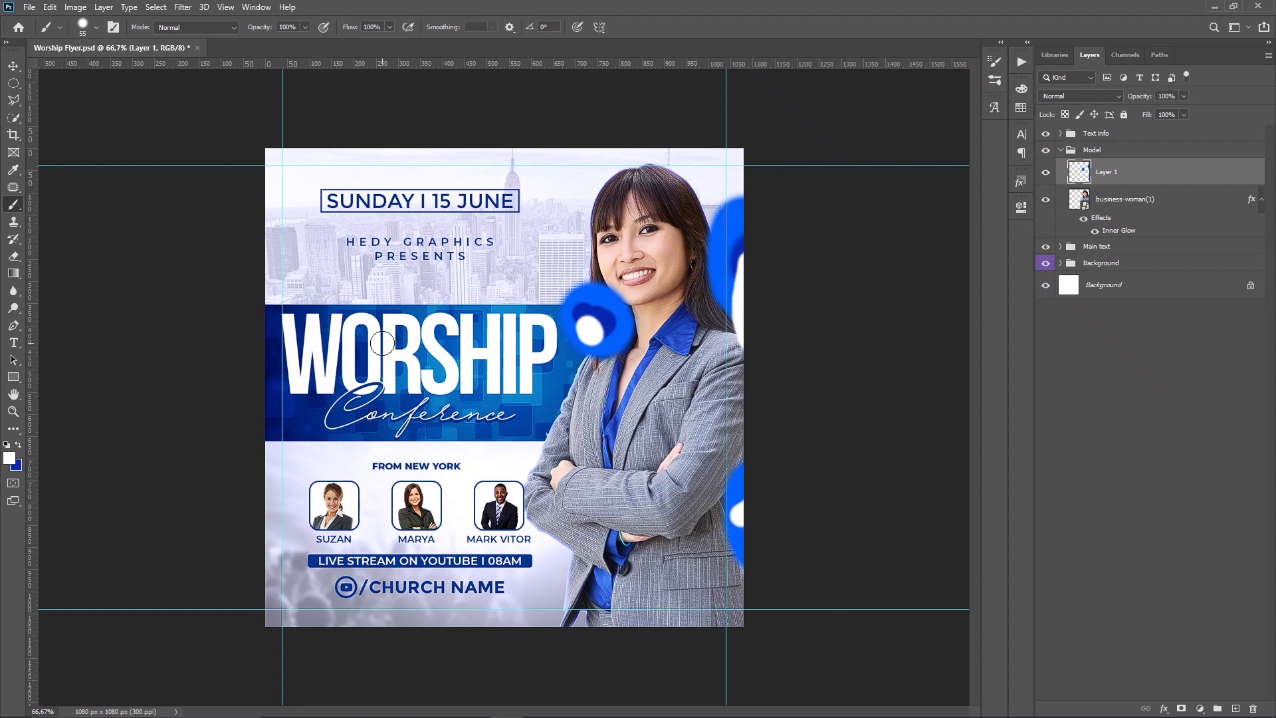
Apply a 36 px Gaussian Blur to the blue paint on Layer 1.
left_click(178, 7)
mouse_move(258, 158)
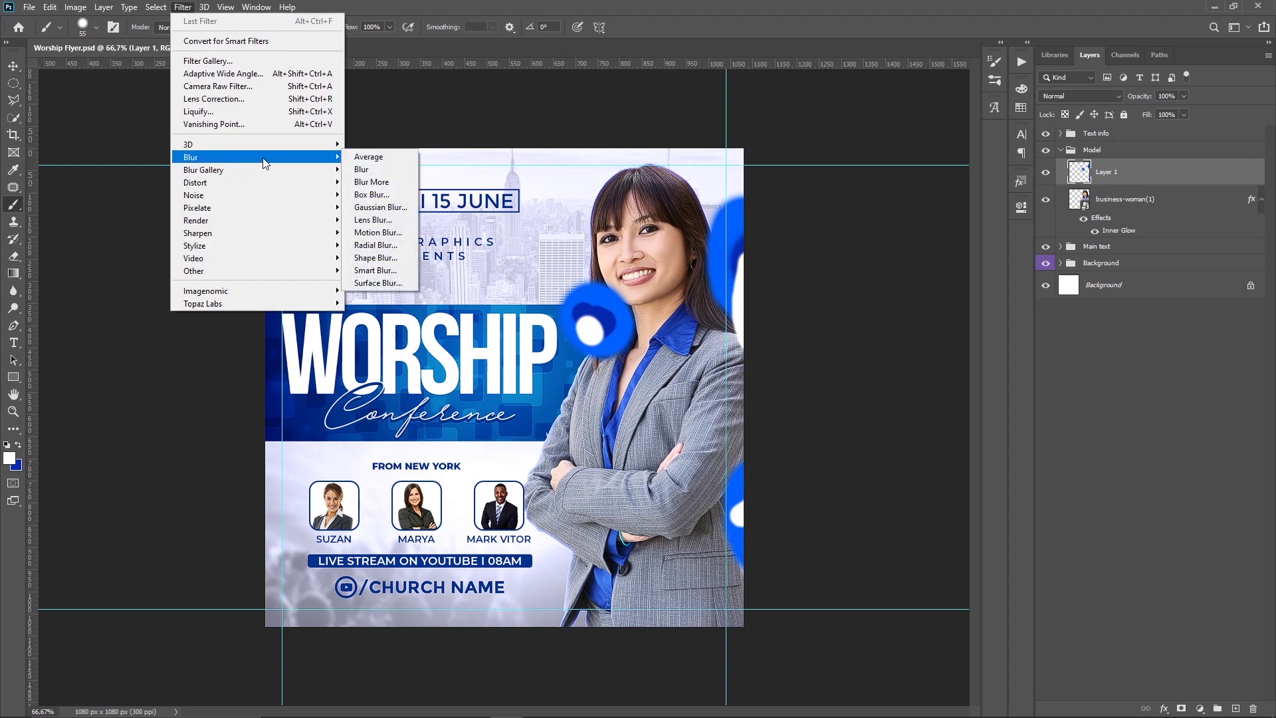
left_click(376, 220)
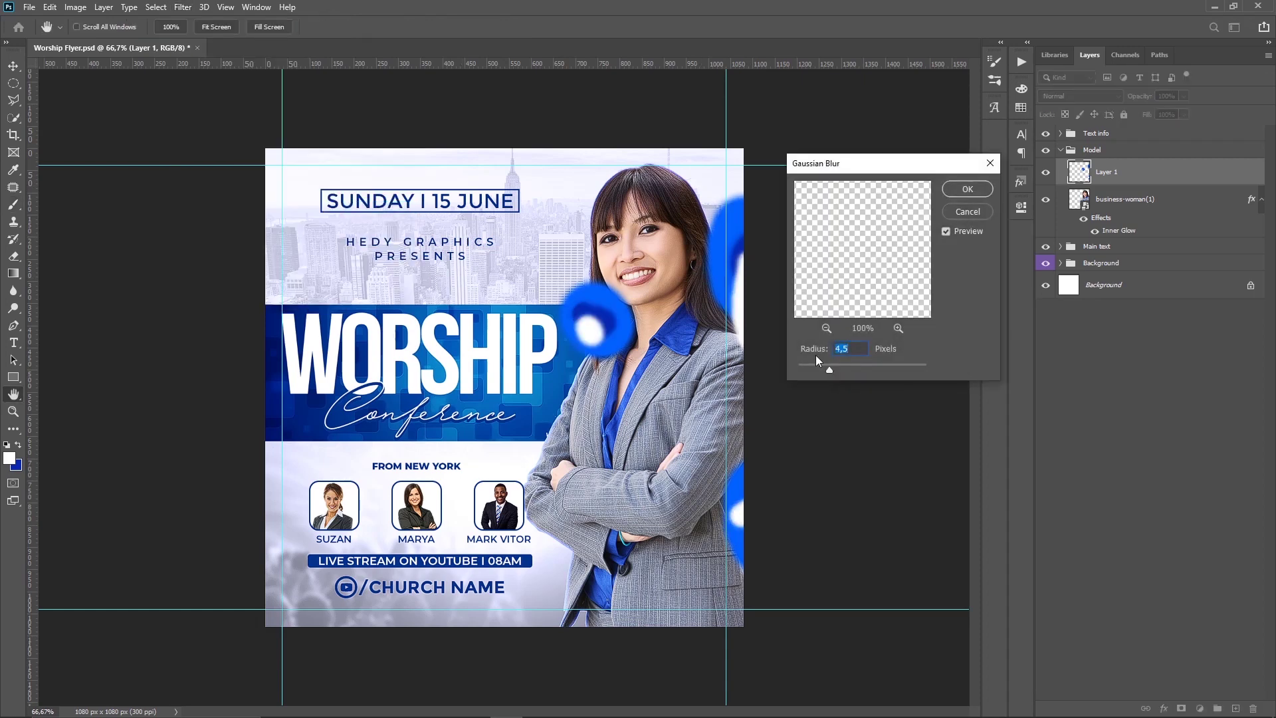
left_click_drag(829, 369, 864, 370)
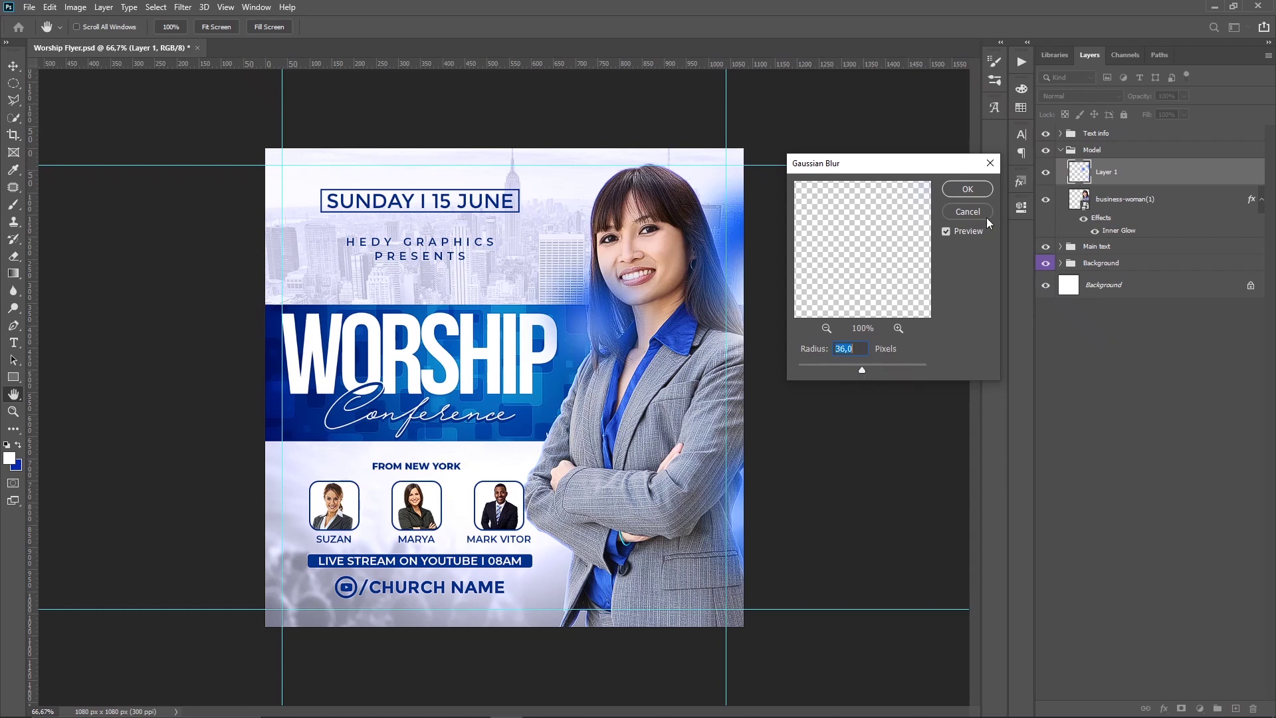
left_click(977, 191)
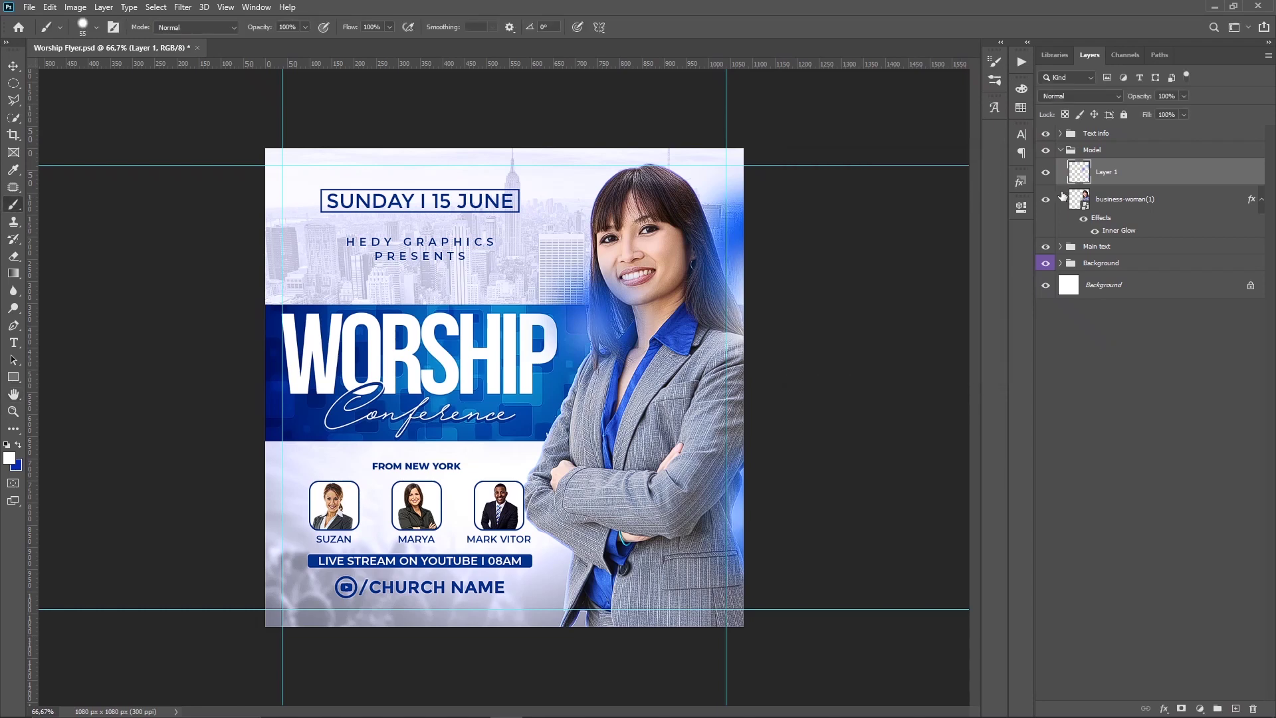
Set Layer 1's blend mode to Color Dodge and compare the glow on and off.
left_click(1059, 97)
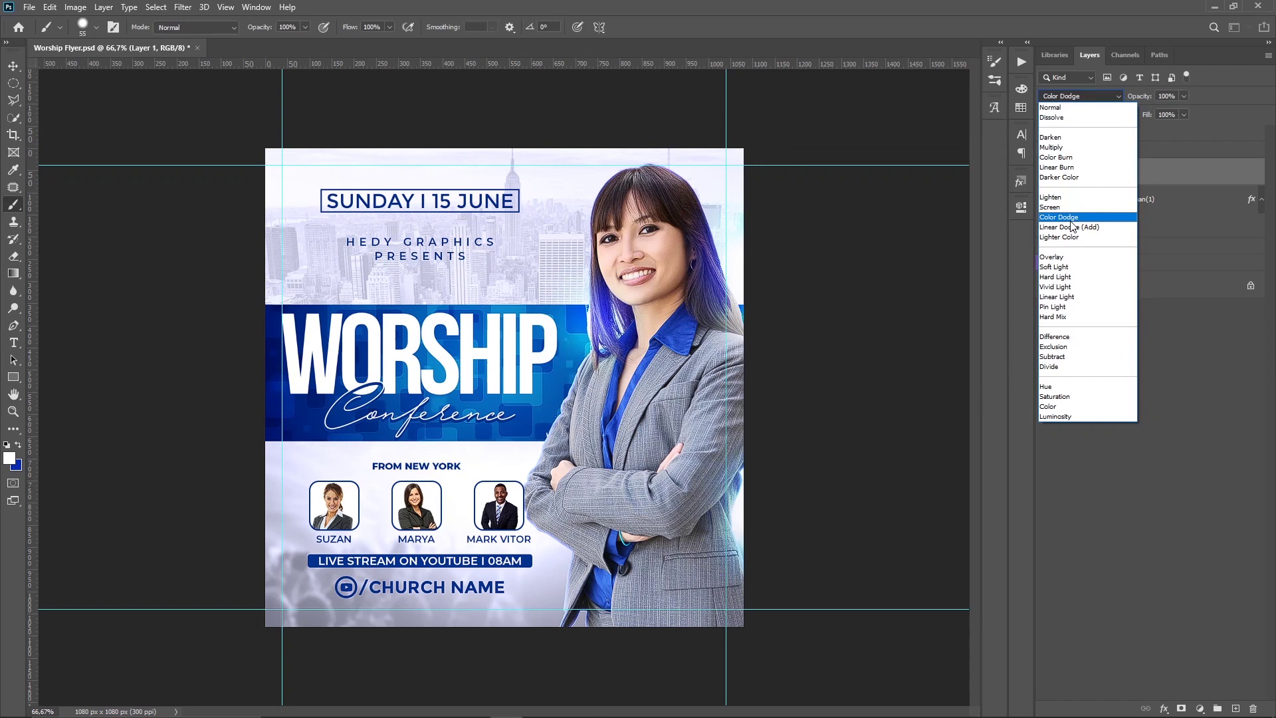
left_click(1071, 221)
left_click(1046, 174)
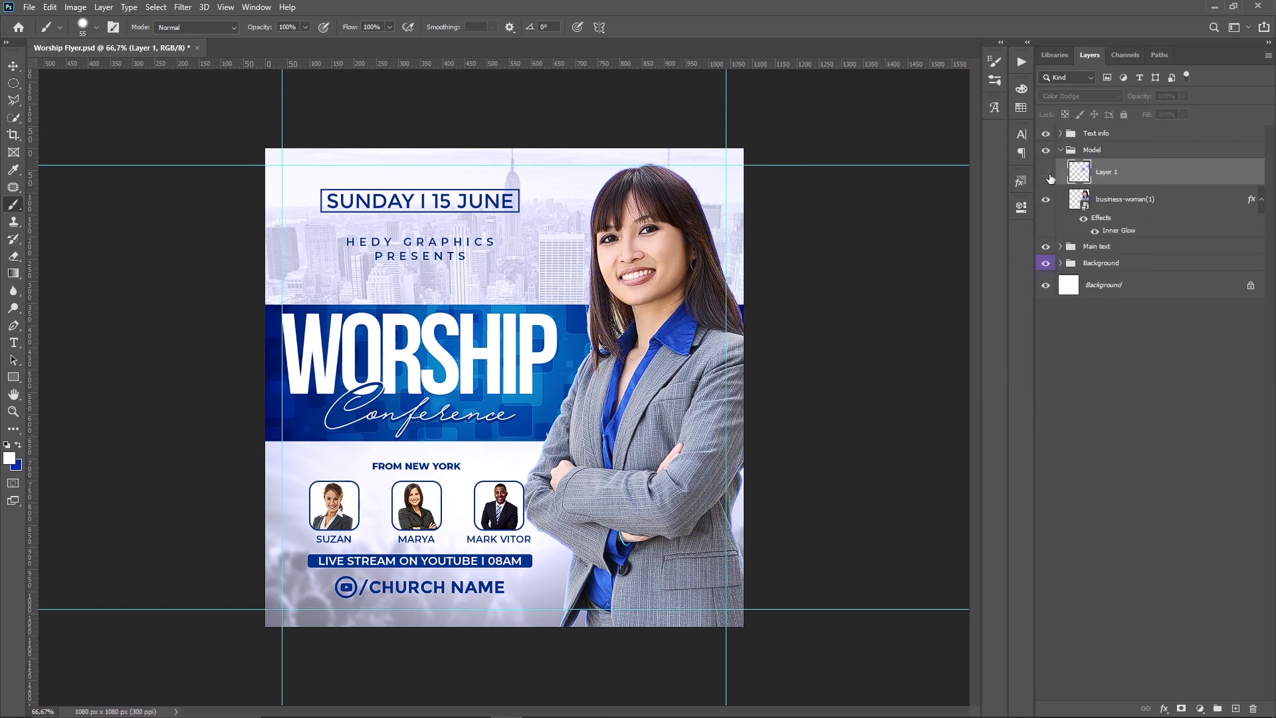
left_click(1048, 174)
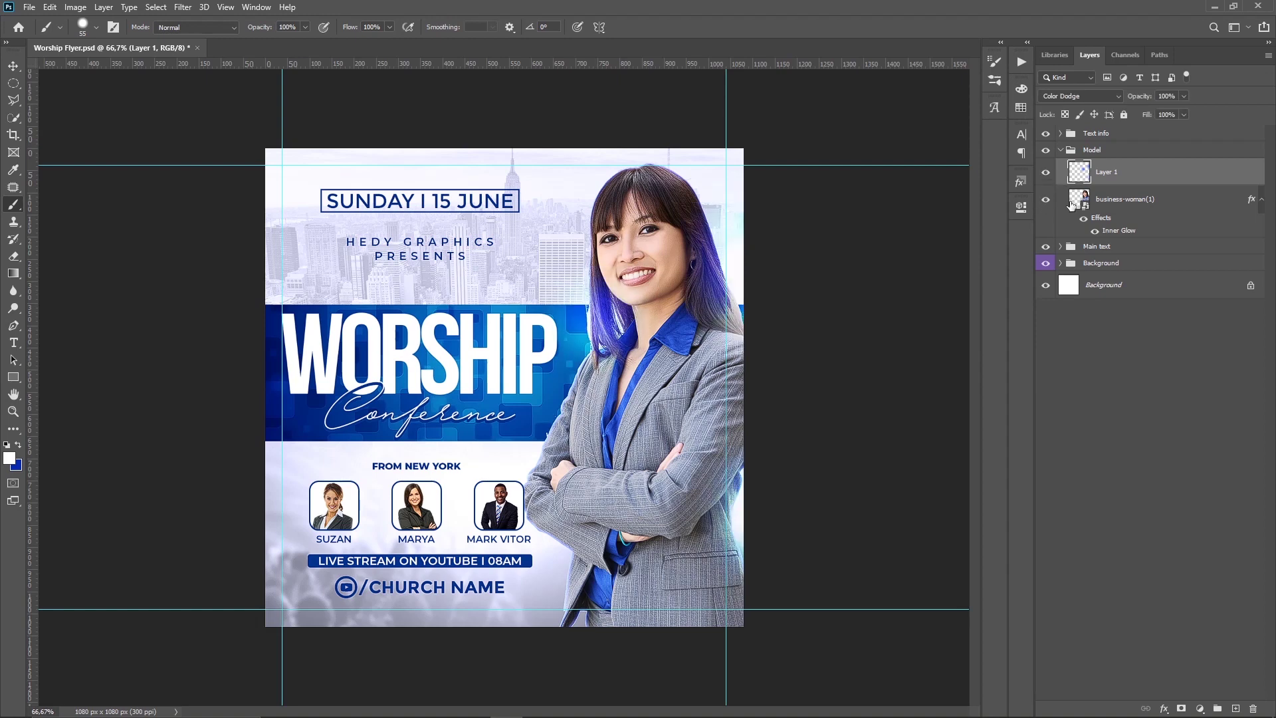
Clip Layer 1's blue glow to the model layer as a clipping mask.
right_click(1142, 173)
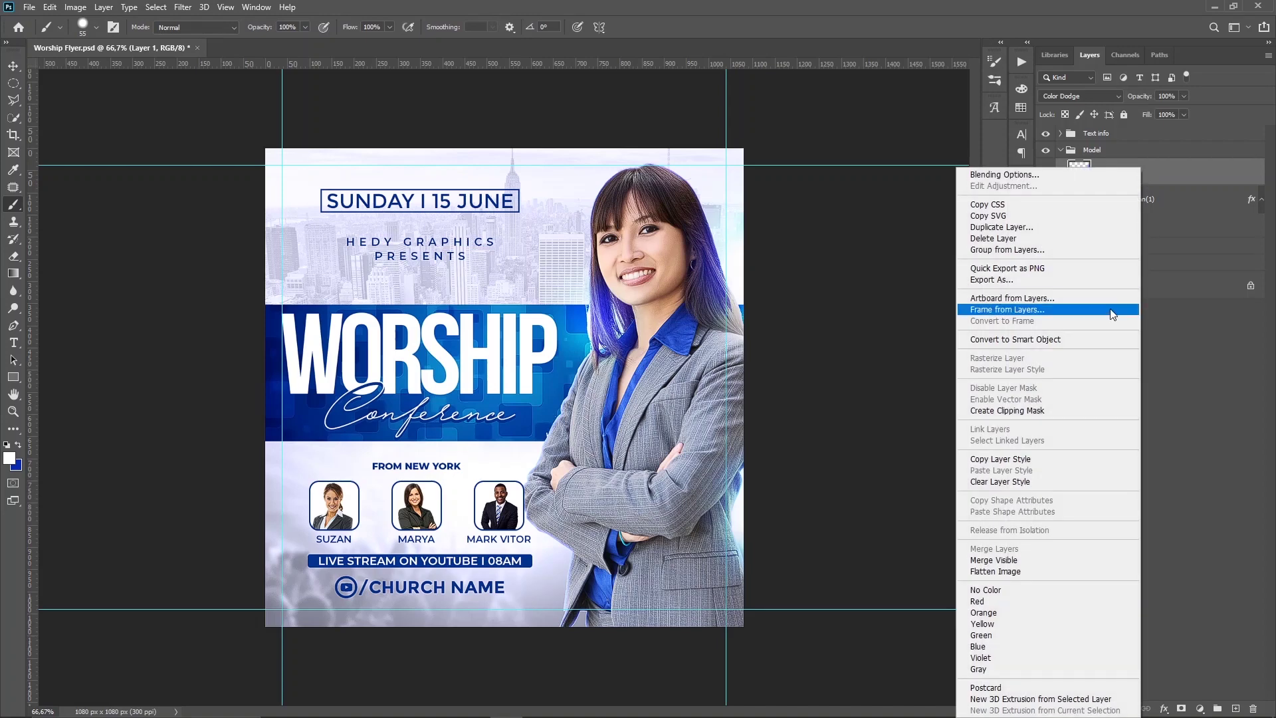
left_click(1052, 410)
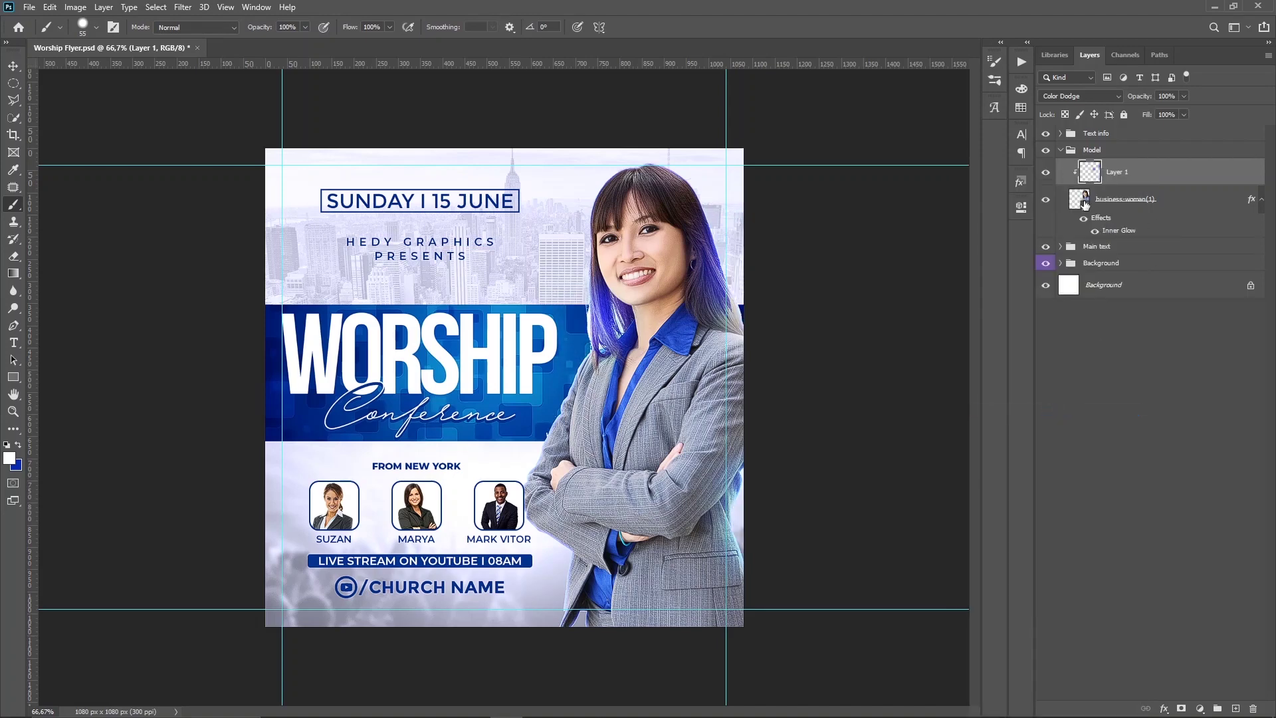
left_click(1046, 173)
Duplicate the glow layer, lowering the copy's fill to 24% and trying Lighten blending.
key("ctrl+j")
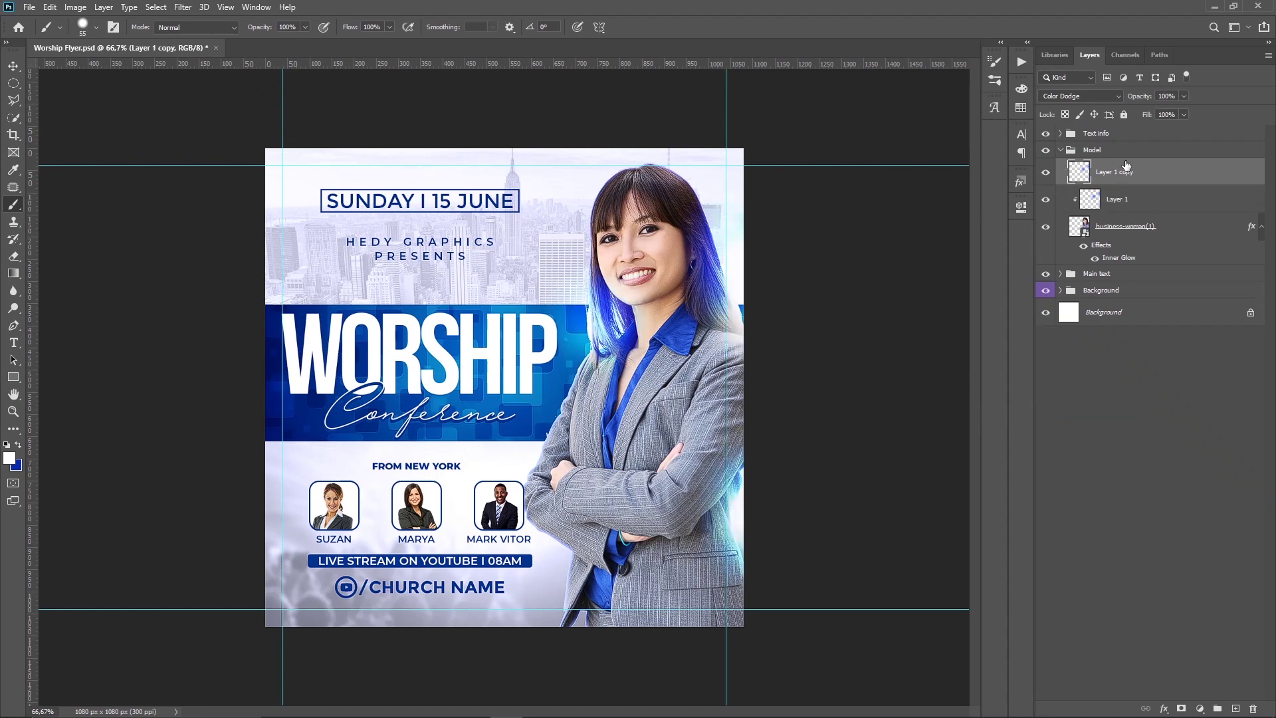
left_click(1182, 116)
left_click_drag(1146, 129, 1138, 126)
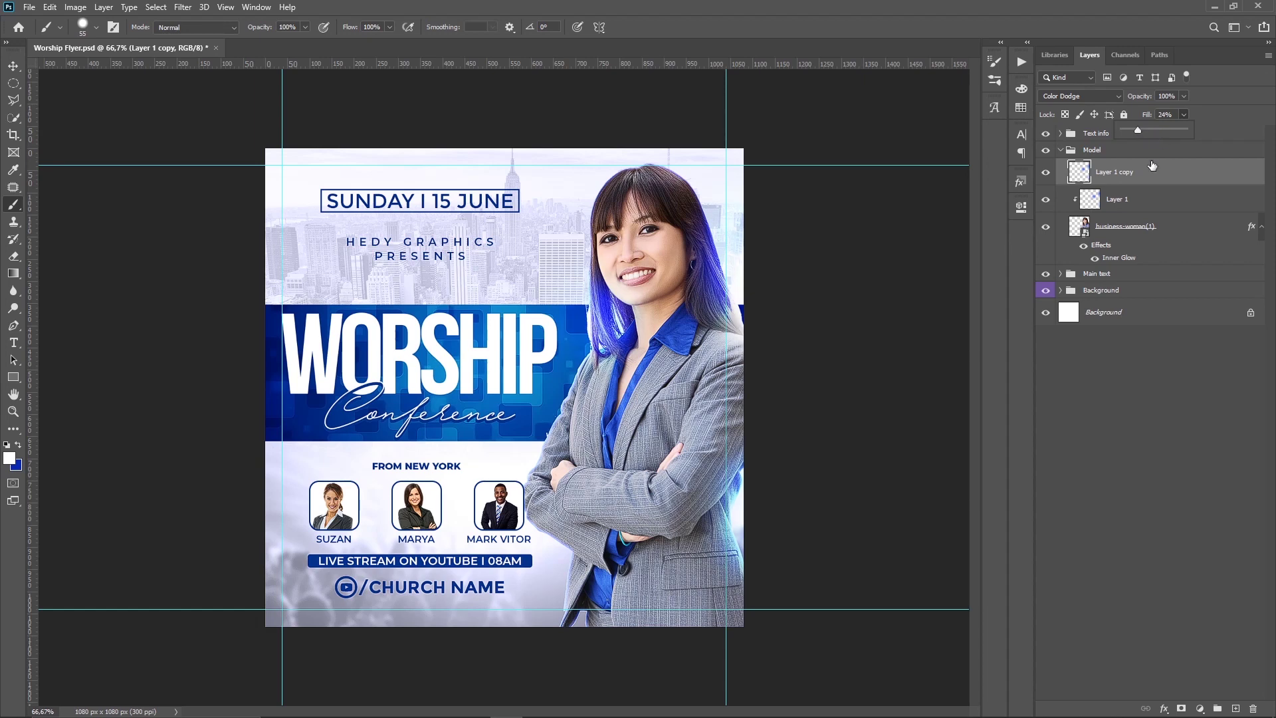
left_click(1153, 184)
left_click(1088, 99)
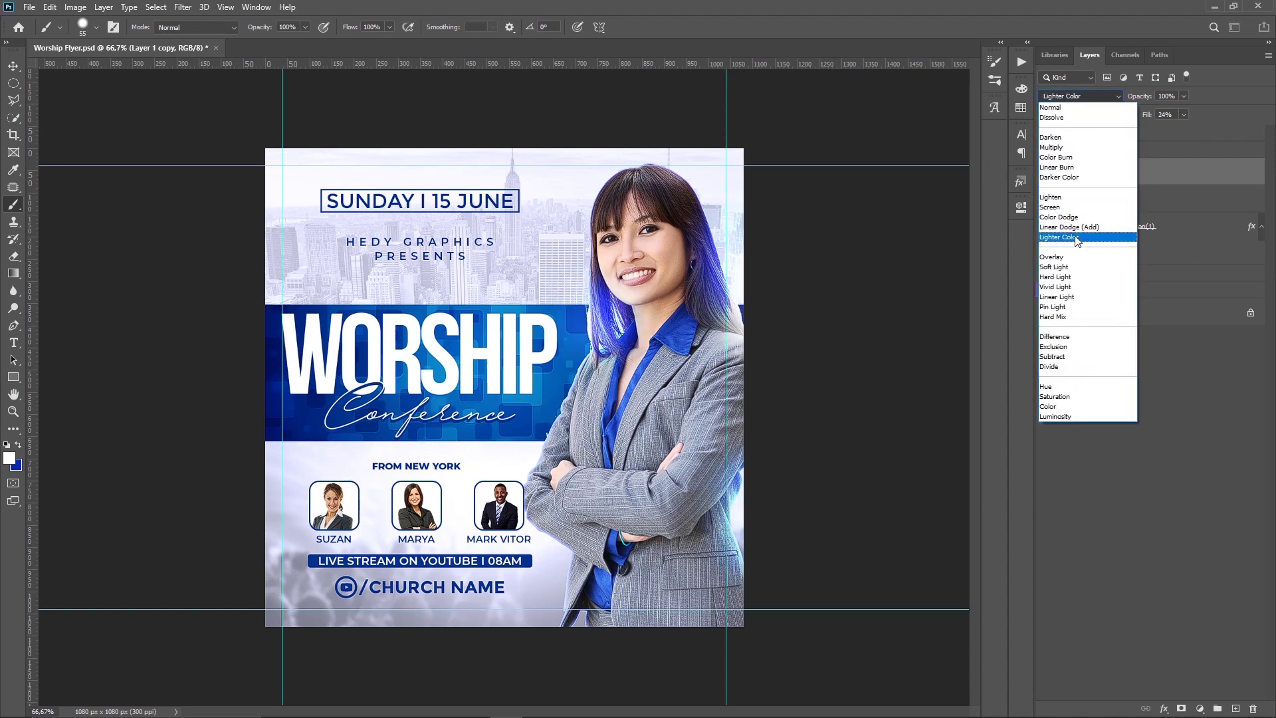
key("Up")
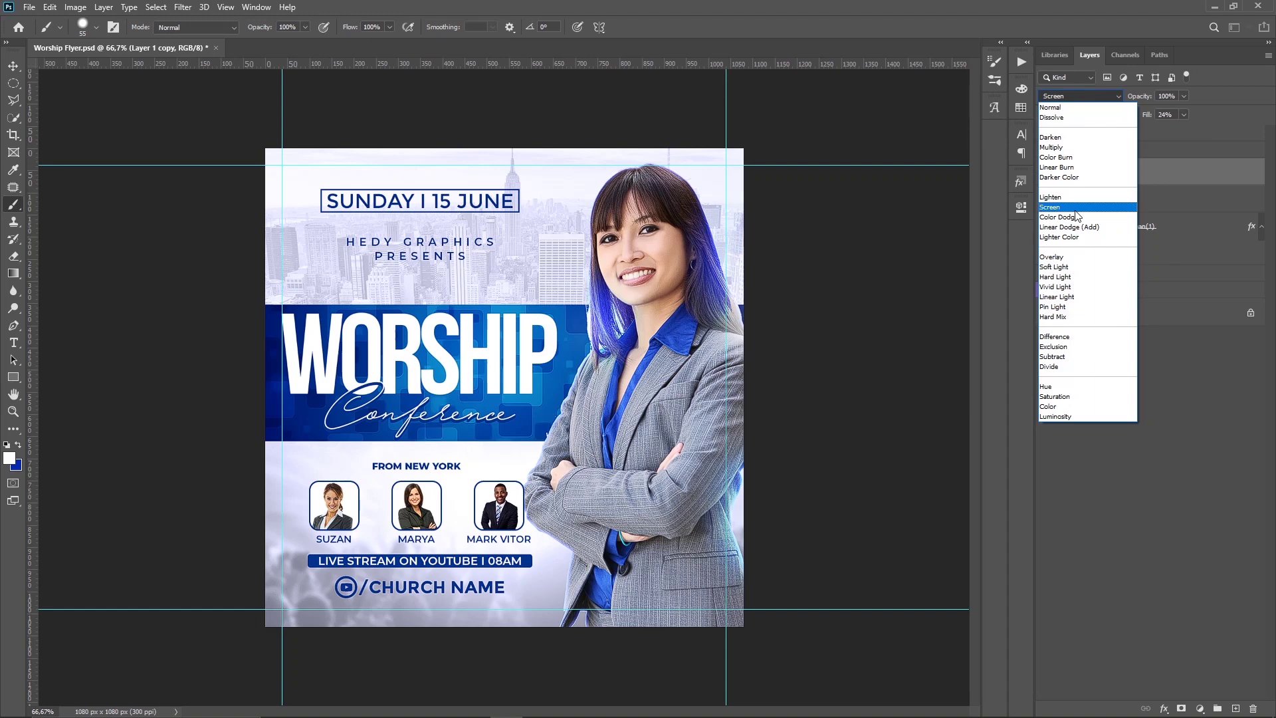
left_click(1076, 198)
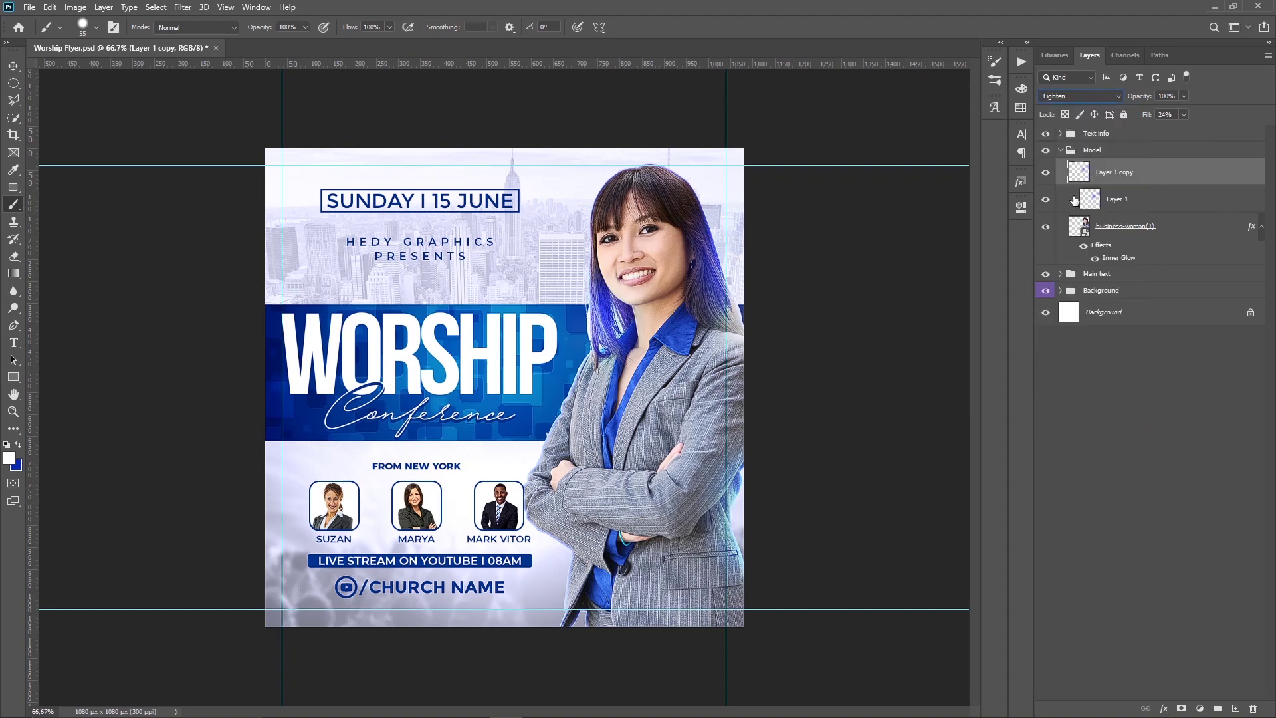
left_click(1048, 173)
left_click(1048, 173)
left_click(1262, 233)
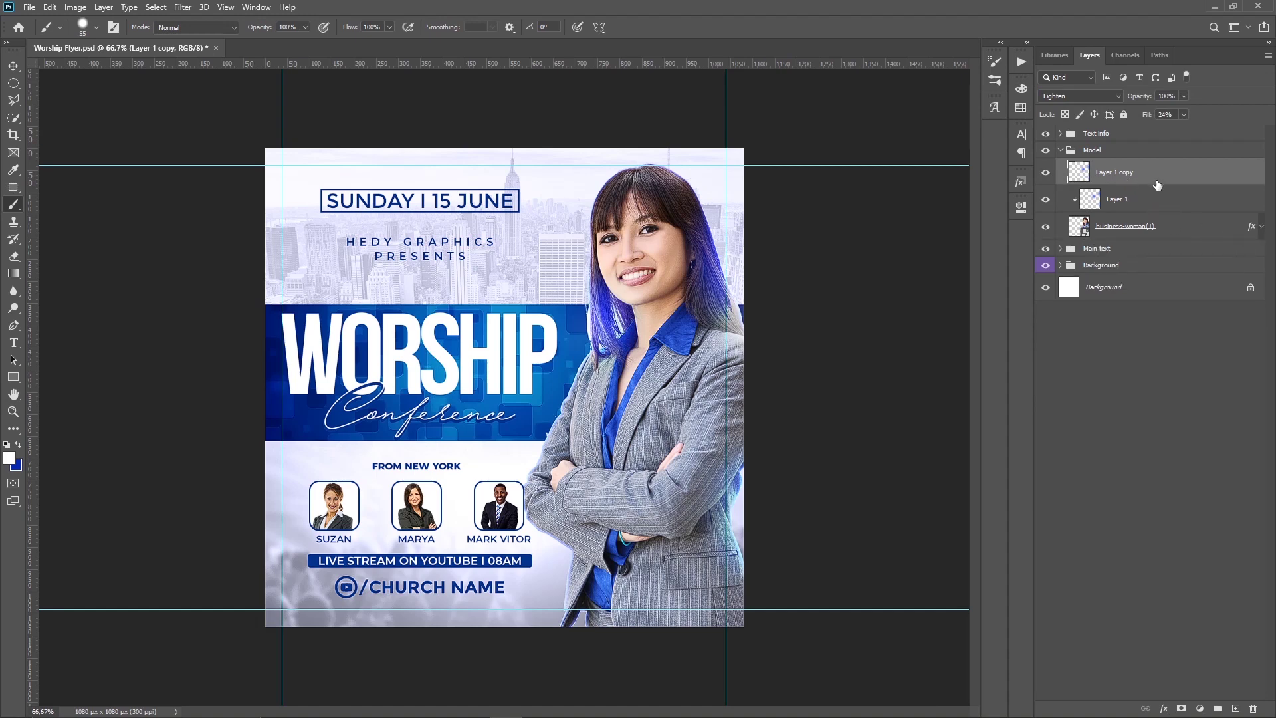
Move Layer 1 copy below business-woman(1), blended Linear Dodge (Add) at about 54% fill.
left_click_drag(1156, 180, 1155, 238)
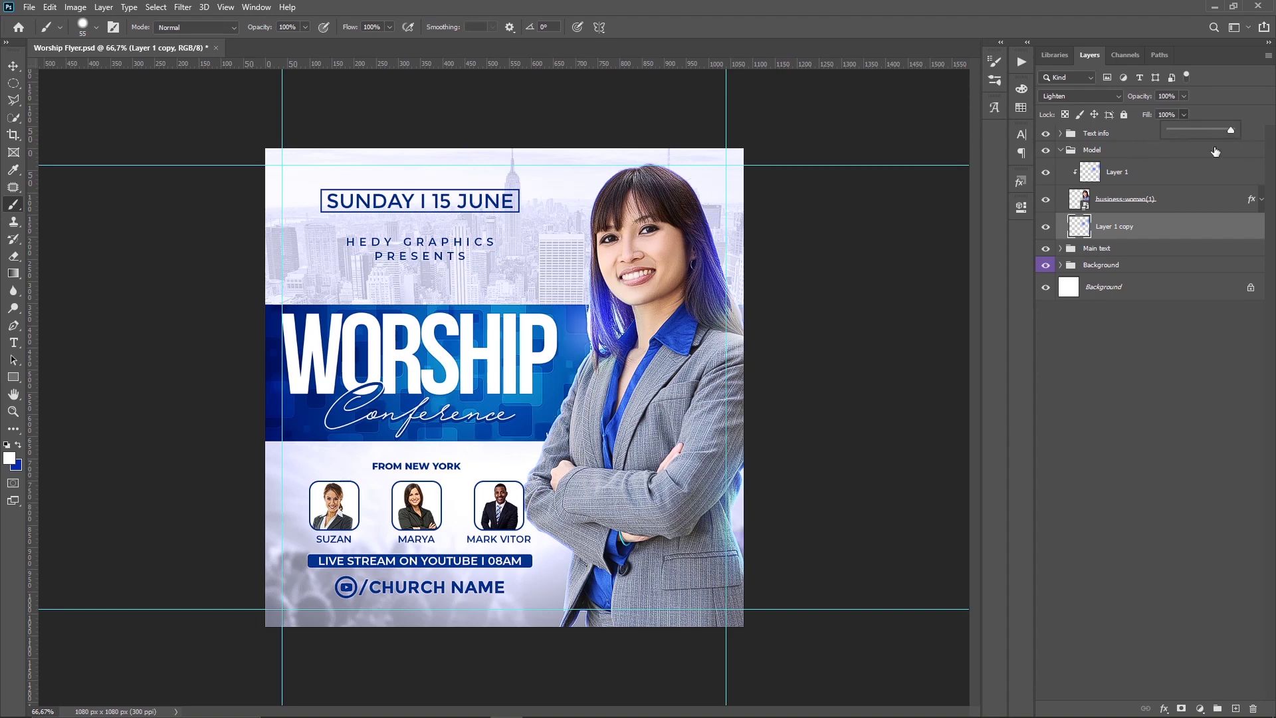
left_click(1090, 98)
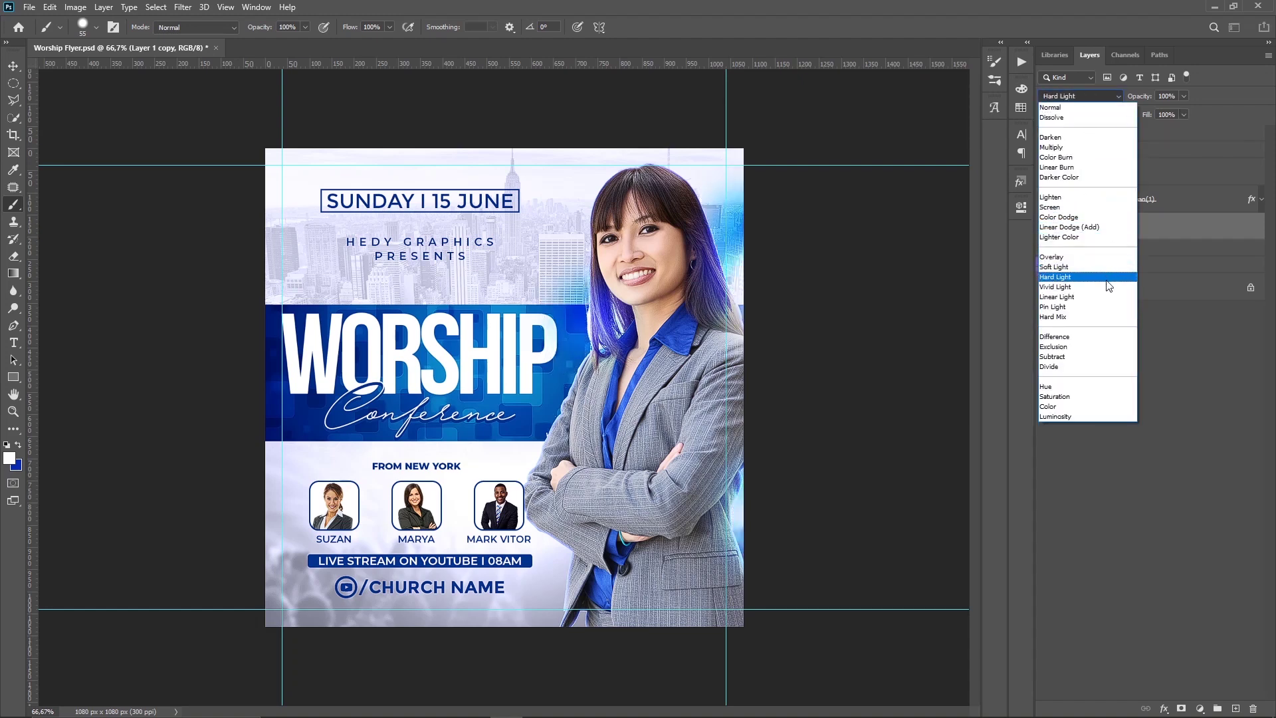
left_click(1098, 229)
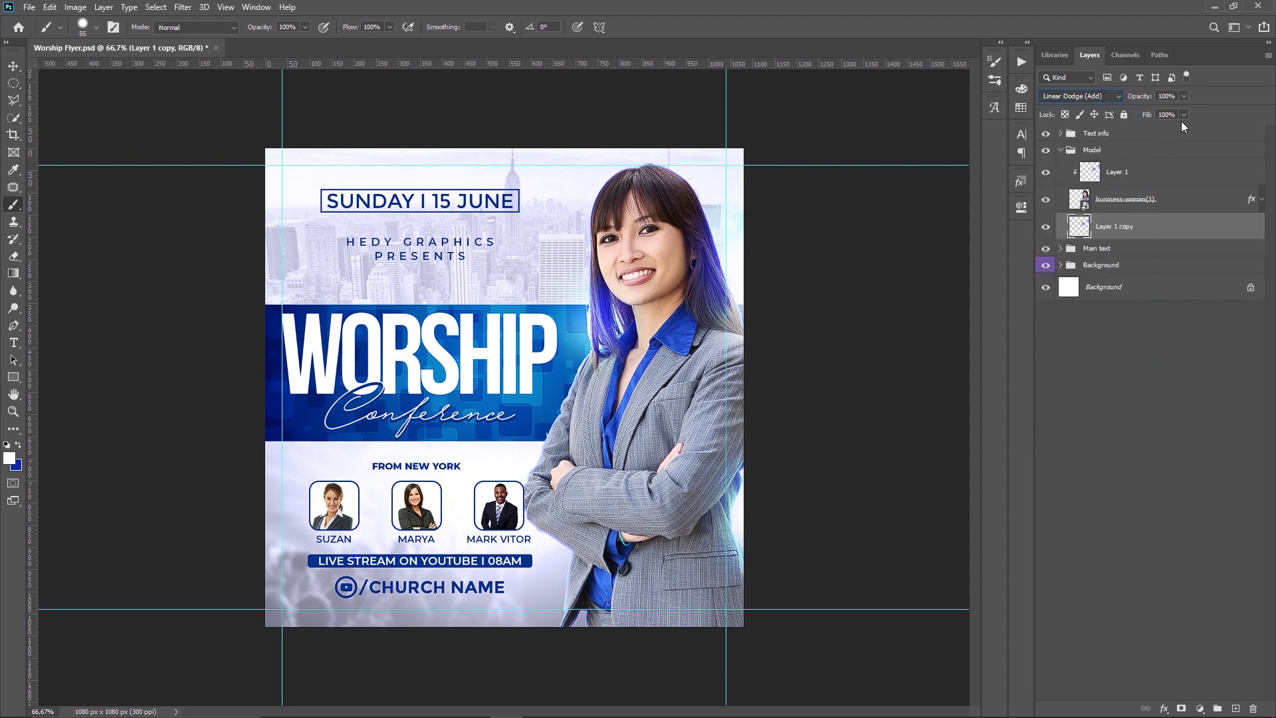
left_click_drag(1168, 130, 1157, 130)
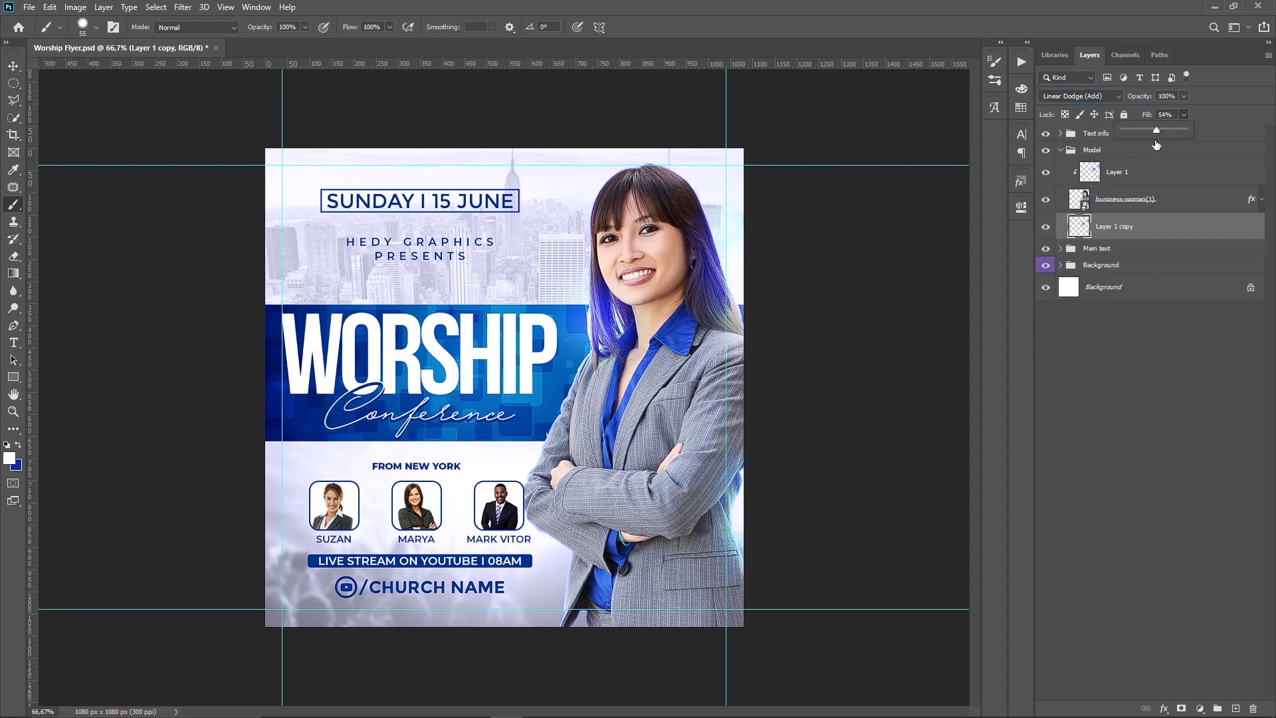
left_click(1154, 303)
left_click(1158, 349)
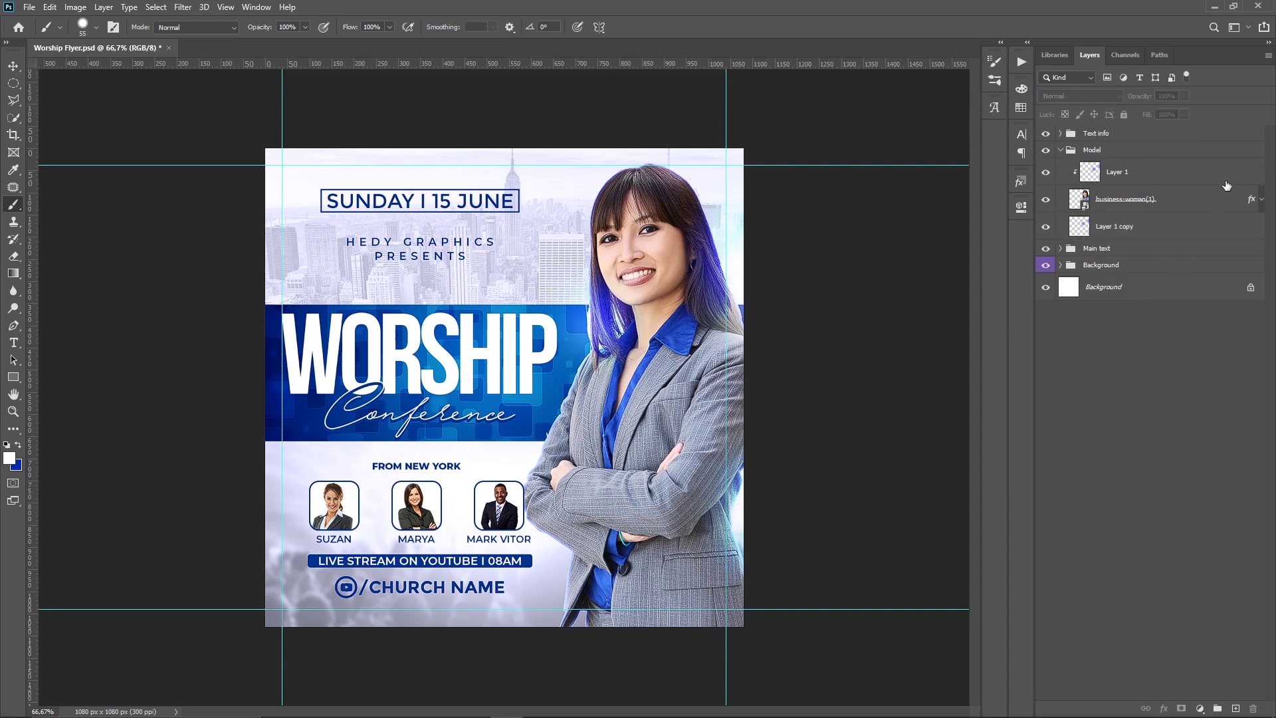
left_click(1062, 150)
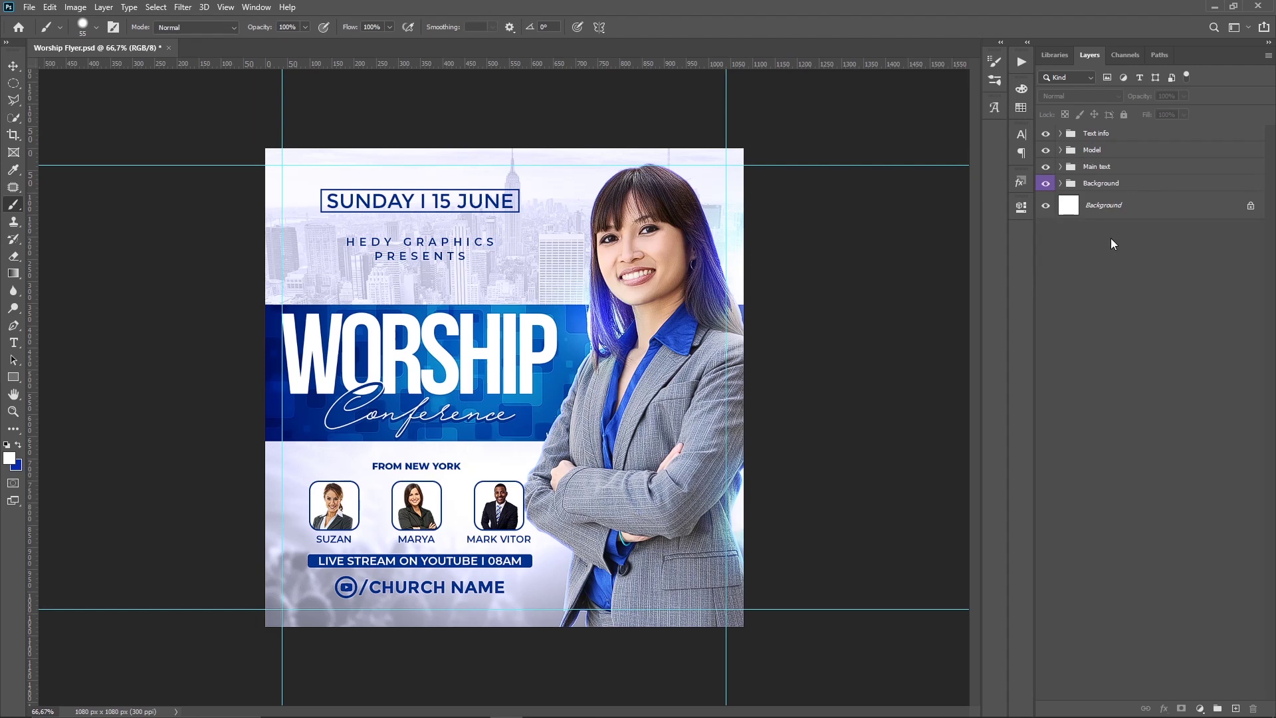
left_click(1061, 151)
left_click(1189, 200)
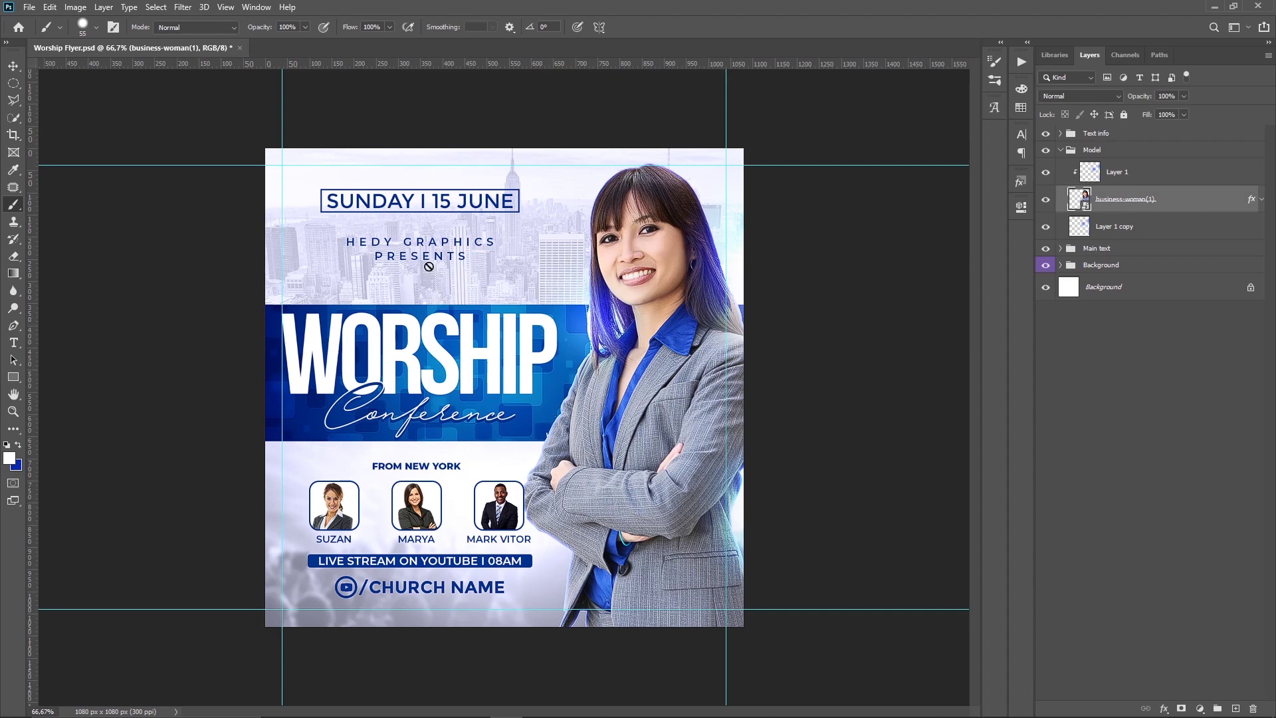
Add a 5.6 px Gaussian Blur smart filter to business-woman(1) and target its filter mask.
left_click(182, 7)
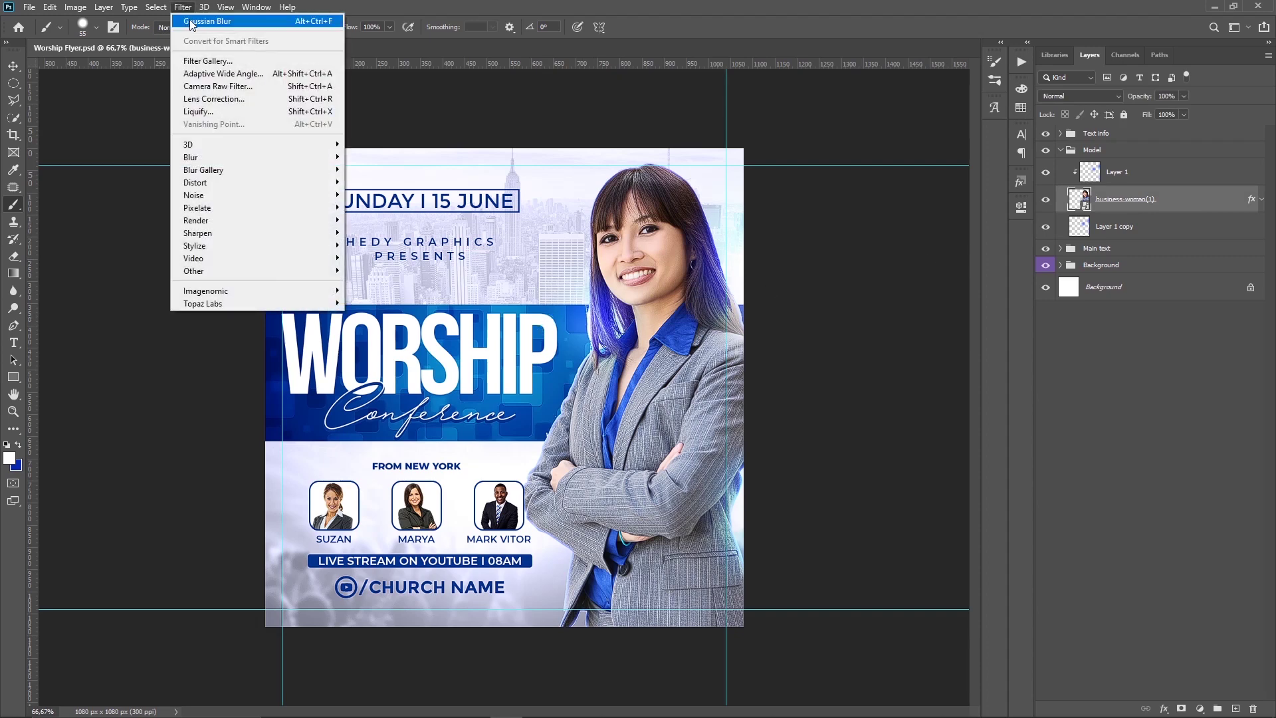
left_click(191, 21)
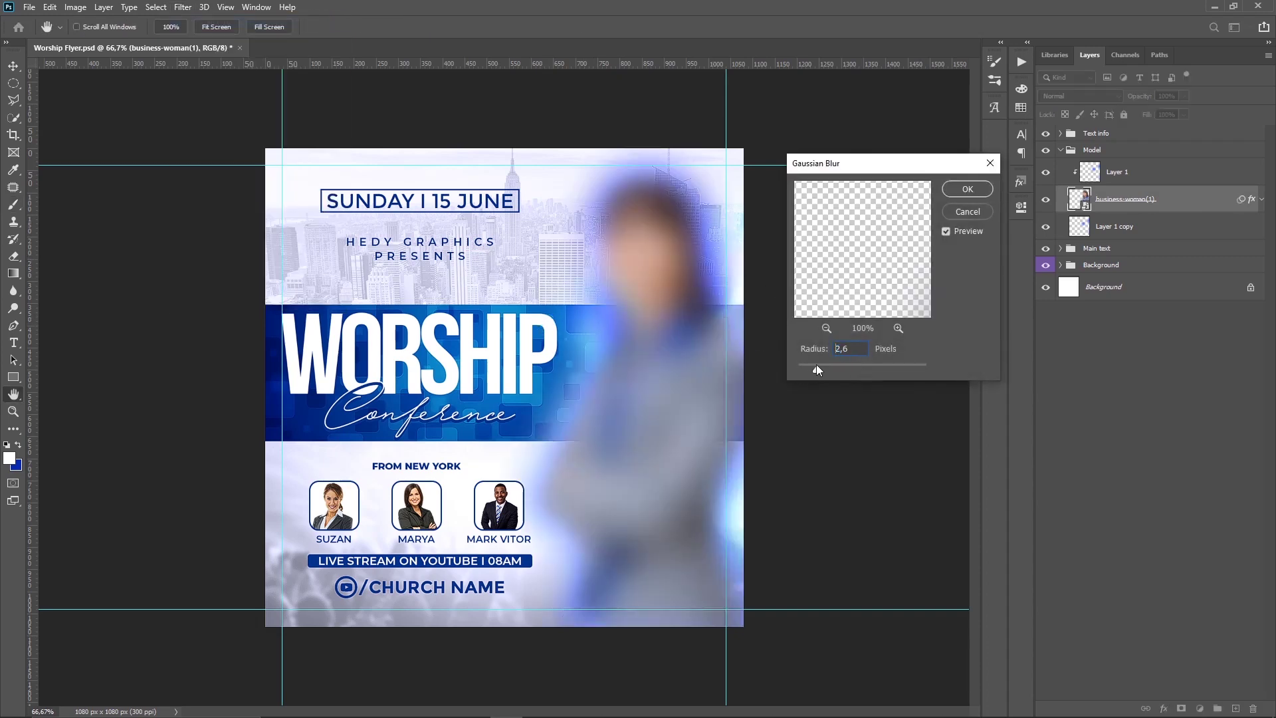
left_click_drag(828, 367, 835, 367)
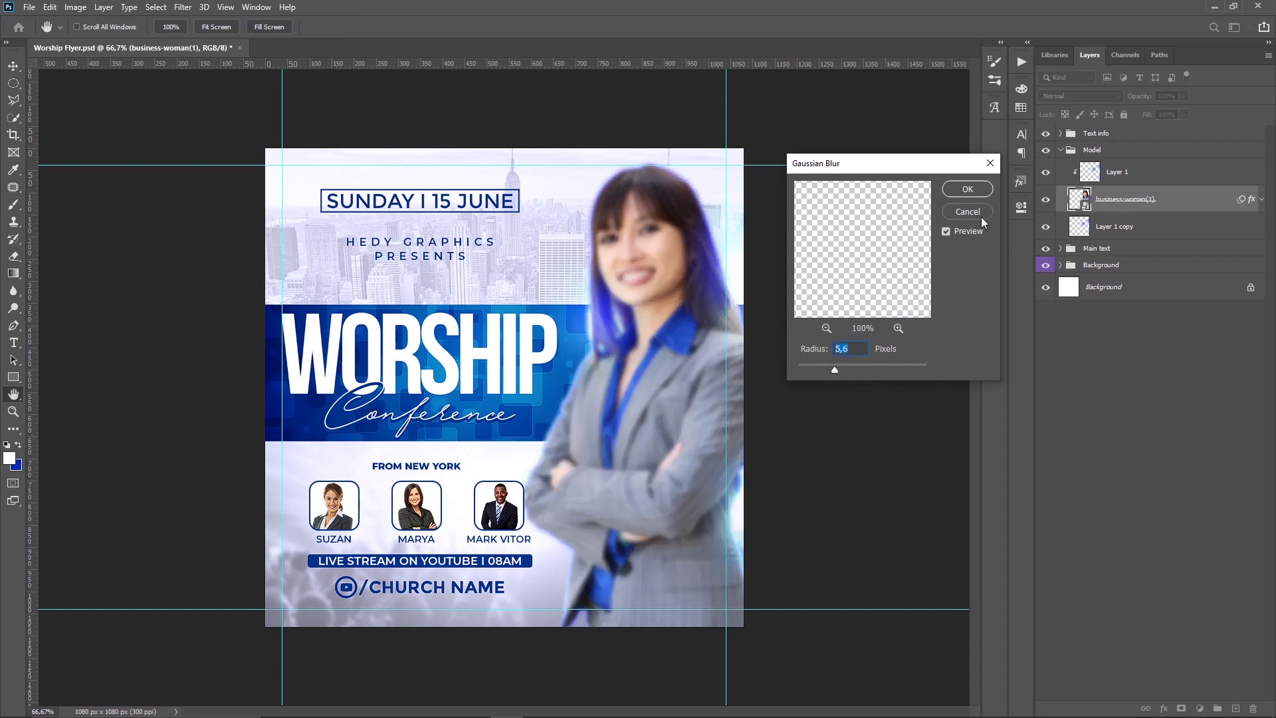
left_click(968, 188)
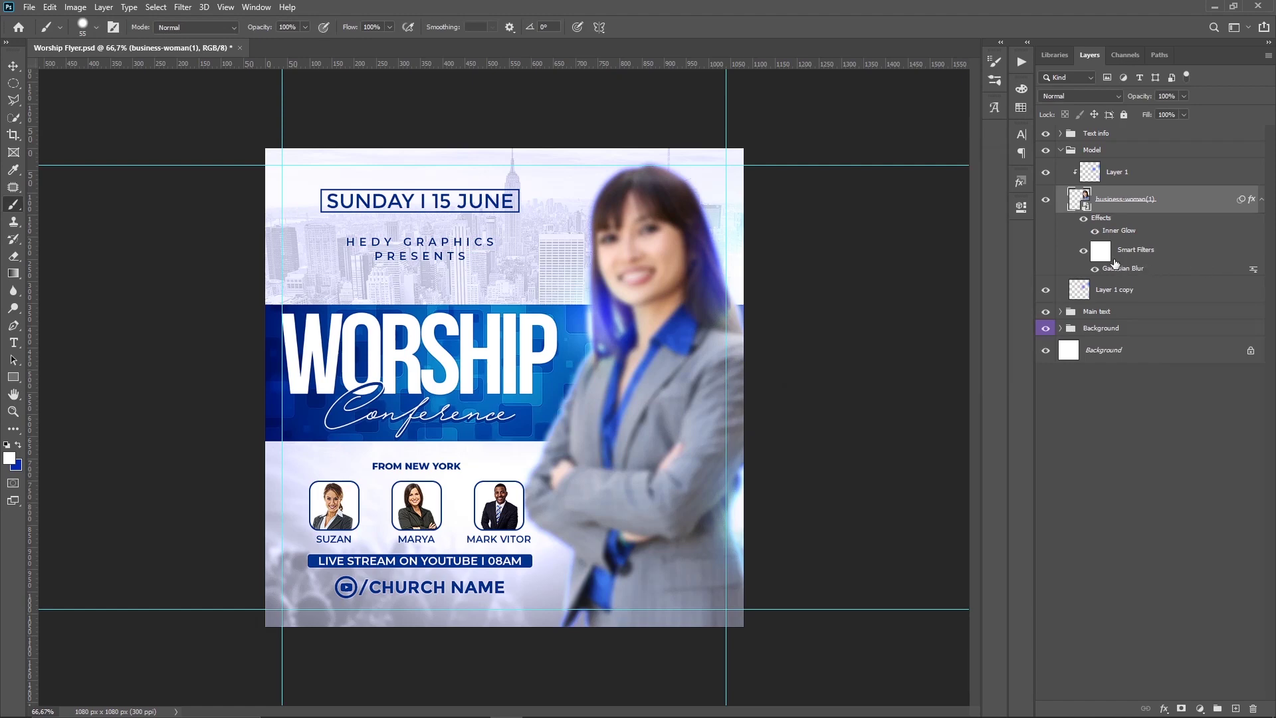
left_click(1103, 257)
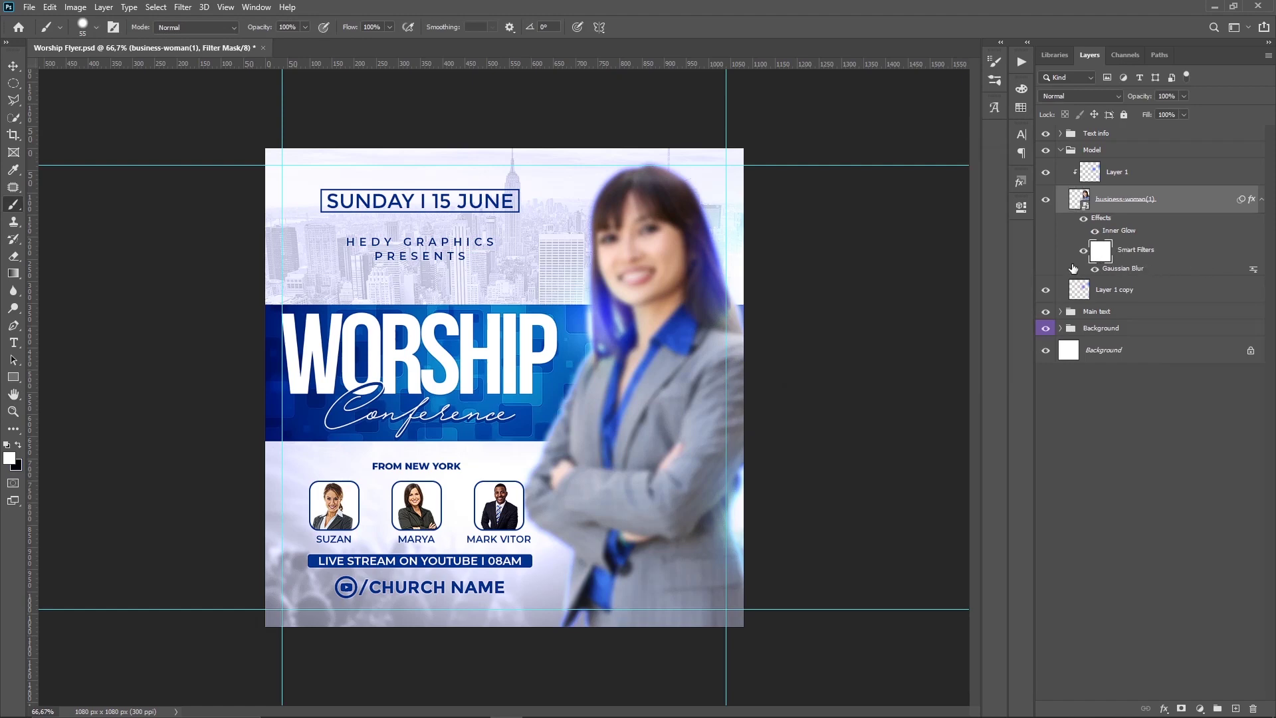
Erase the blur mask at 275 px to sharpen the face, hair and collar.
left_click(12, 257)
right_click(420, 270)
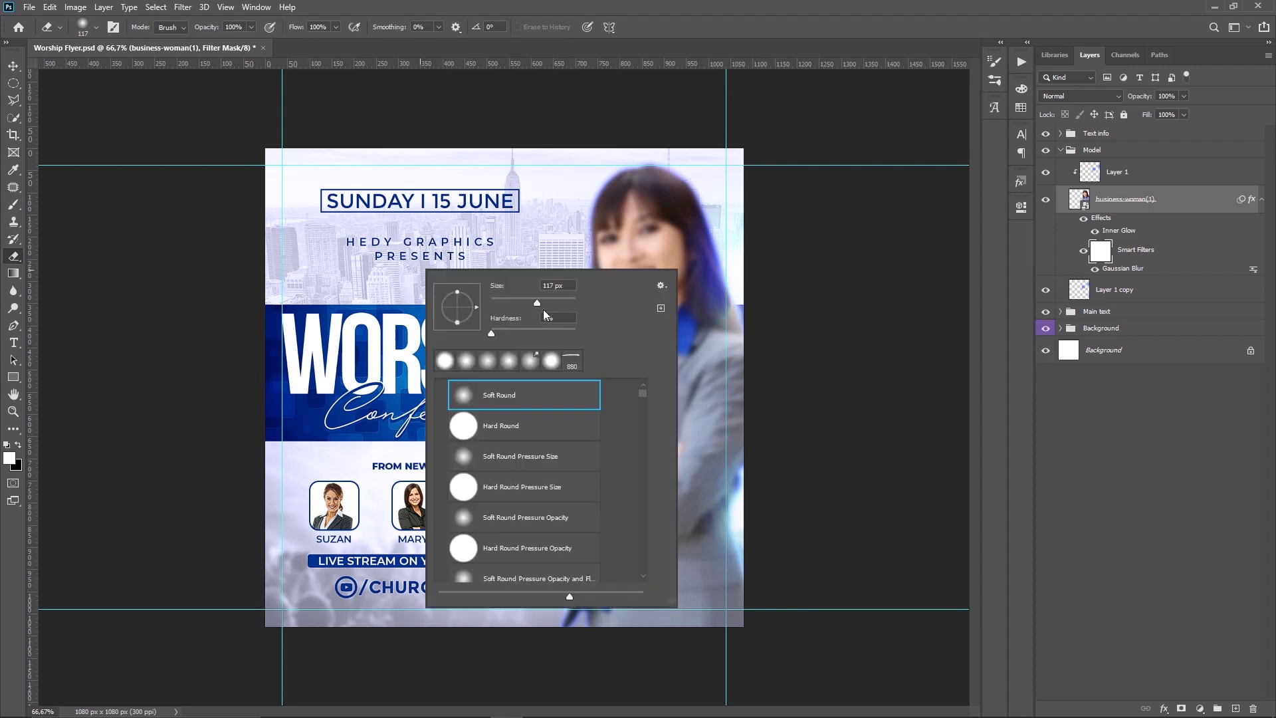
left_click_drag(557, 301, 559, 300)
key("Return")
mouse_move(625, 197)
left_mouse_down()
mouse_move(581, 363)
mouse_move(659, 301)
mouse_move(654, 376)
mouse_move(572, 452)
left_mouse_up()
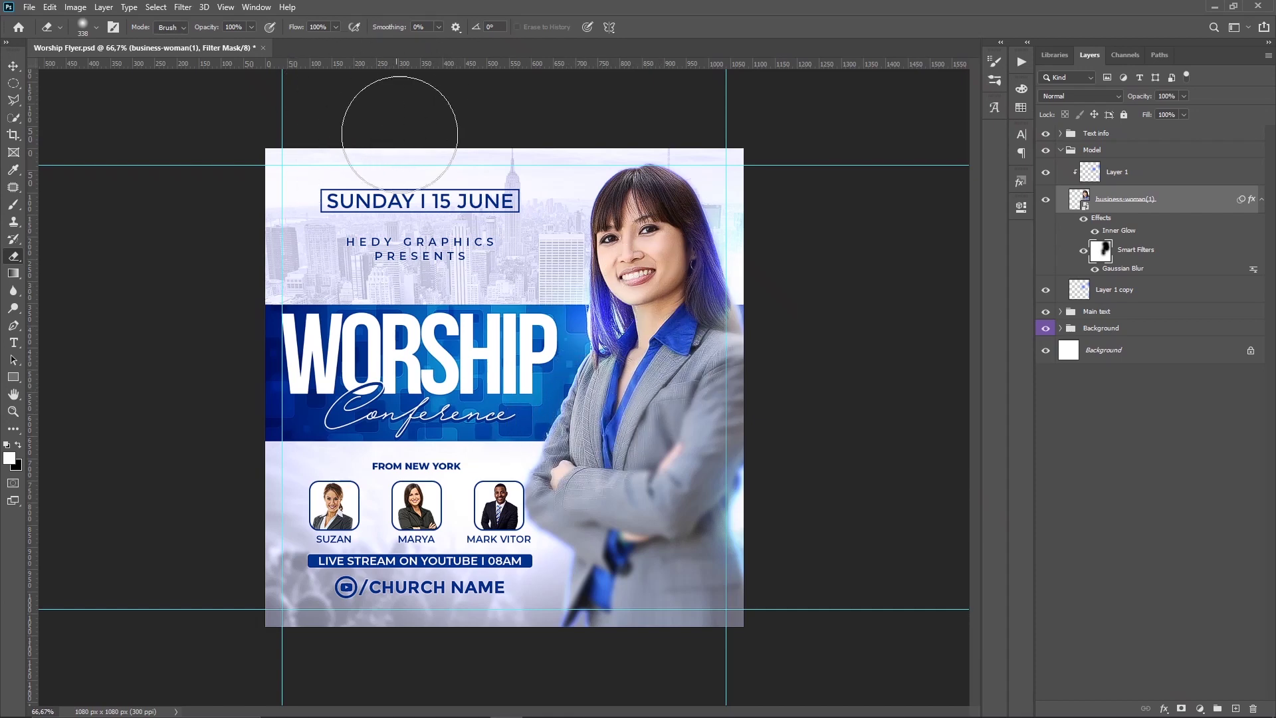
Partly sharpen the jacket at 30% and the crossed arms at 8% eraser opacity.
left_click(252, 27)
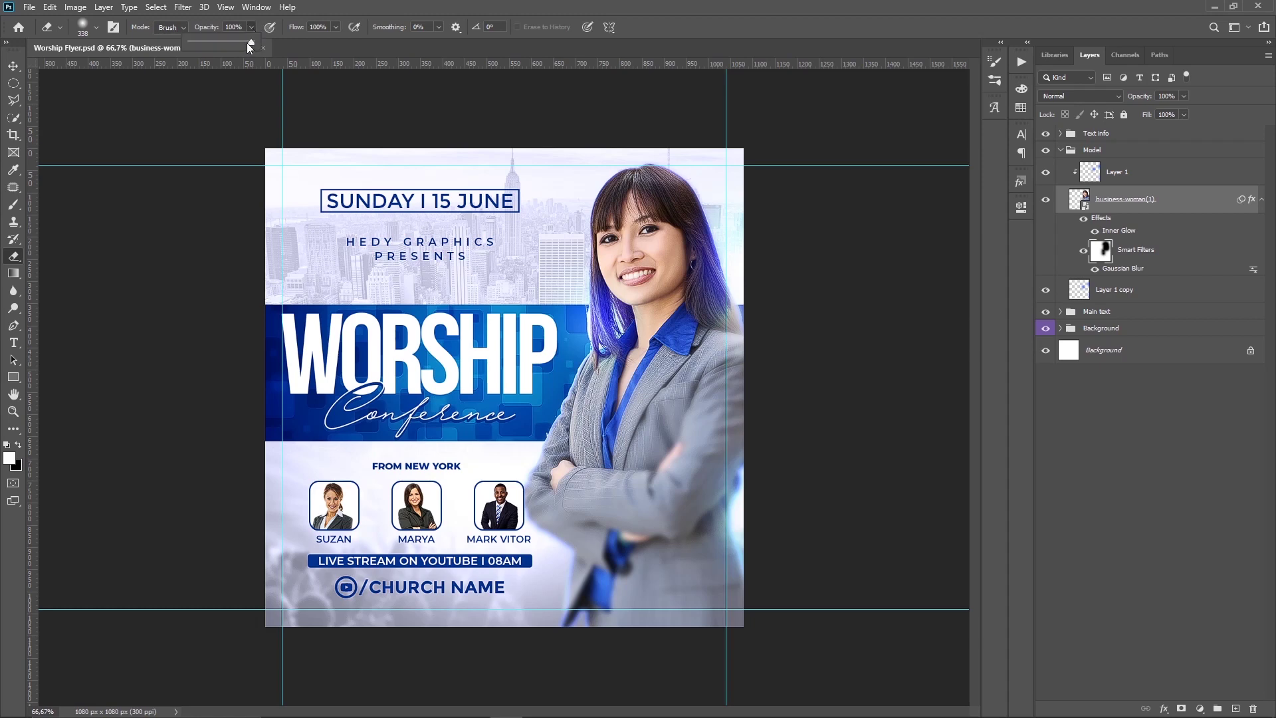
left_click(209, 41)
mouse_move(676, 359)
left_mouse_down()
mouse_move(572, 521)
mouse_move(653, 512)
mouse_move(671, 485)
left_mouse_up()
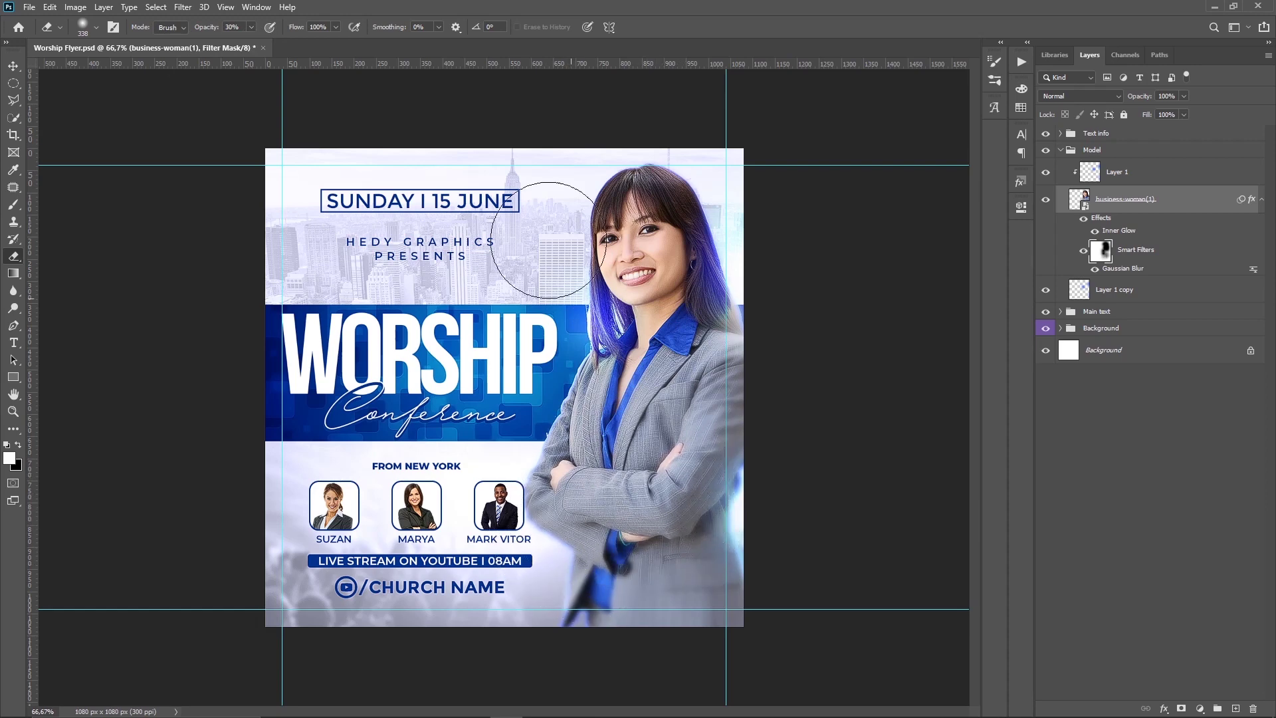
left_click(253, 32)
left_click_drag(250, 42, 237, 42)
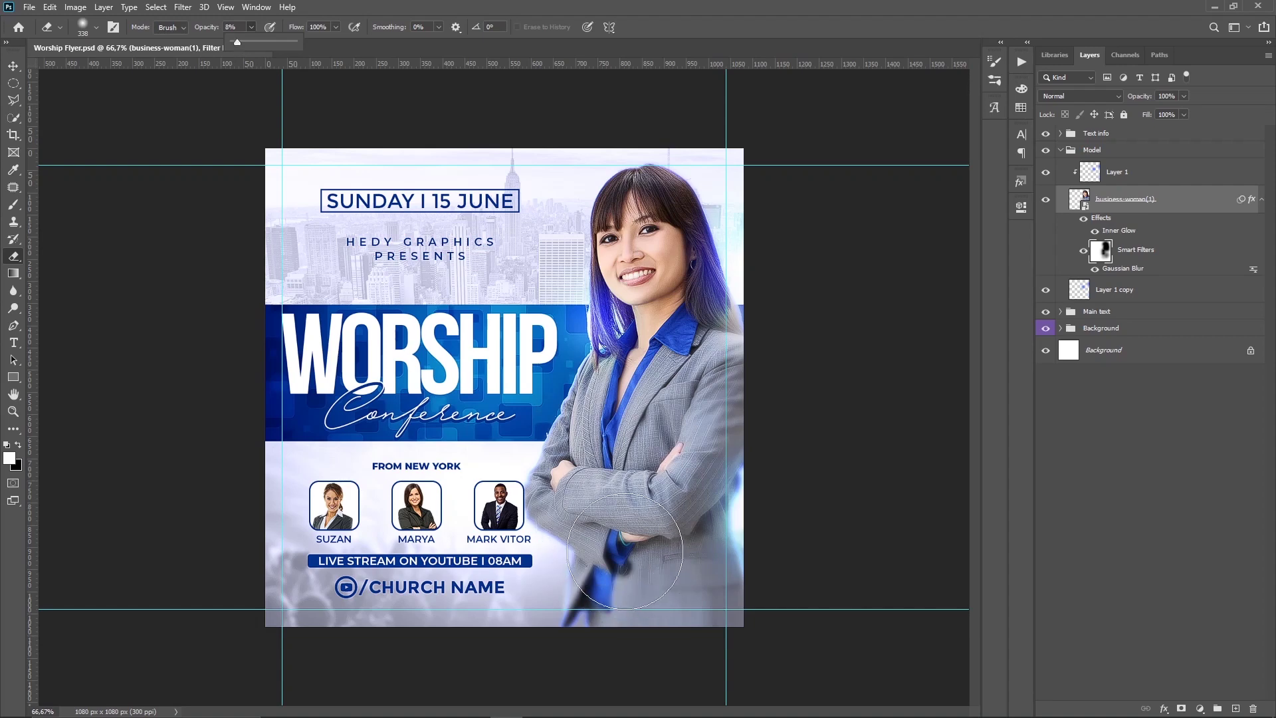
mouse_move(669, 532)
left_mouse_down()
mouse_move(684, 342)
mouse_move(613, 532)
mouse_move(667, 558)
left_mouse_up()
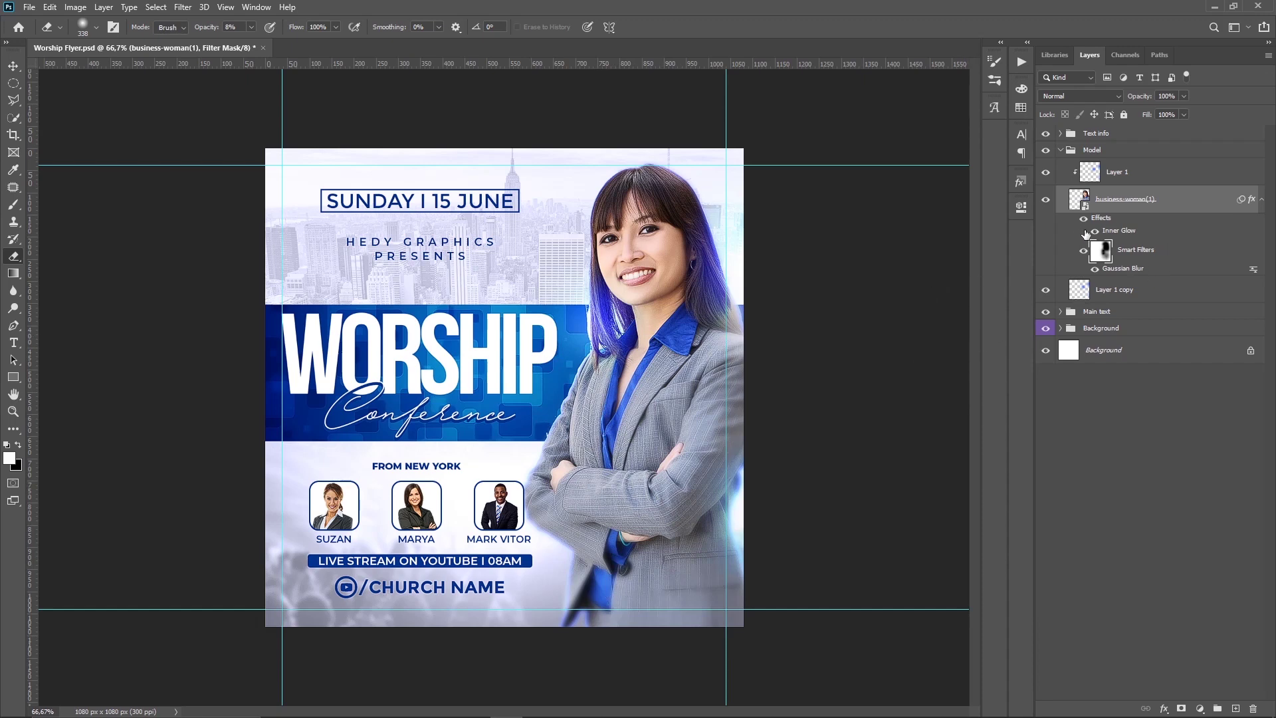
left_click(1084, 251)
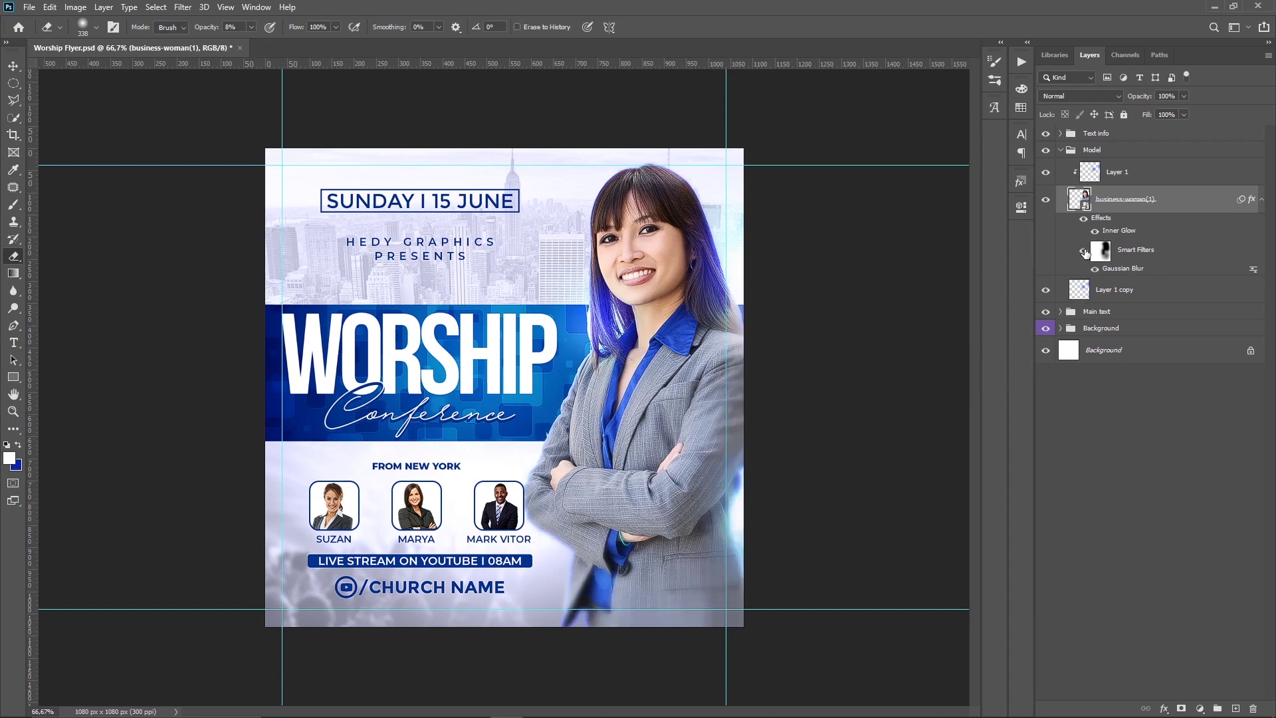
left_click(1084, 251)
left_click(1149, 435)
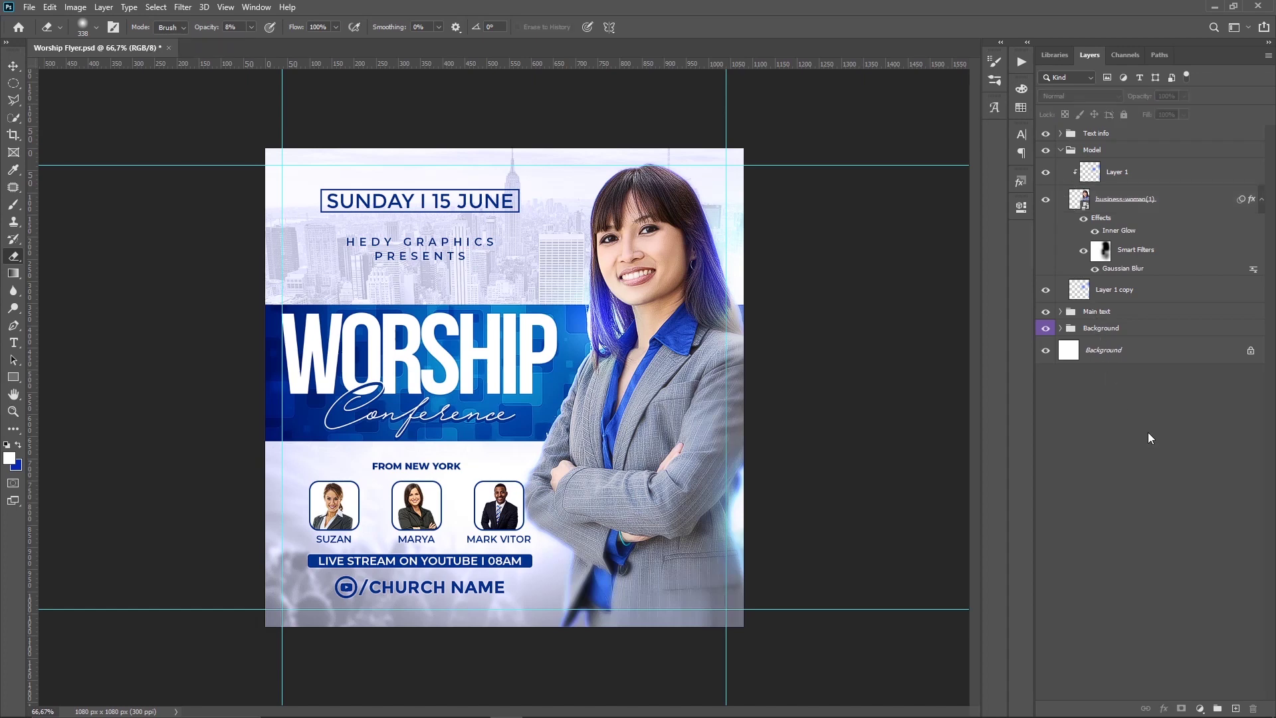
left_click(1262, 200)
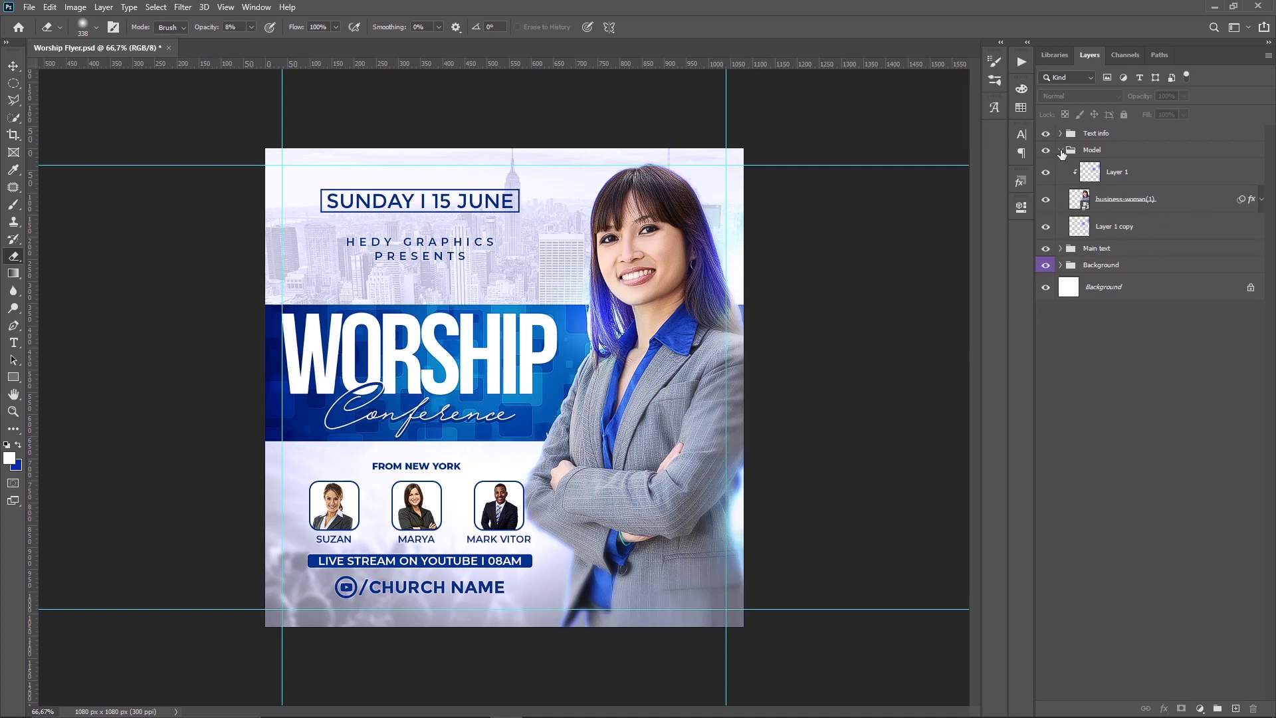
Add a Photo Filter above the Text info group, colour blue 0027ec at 34% density.
left_click(1061, 150)
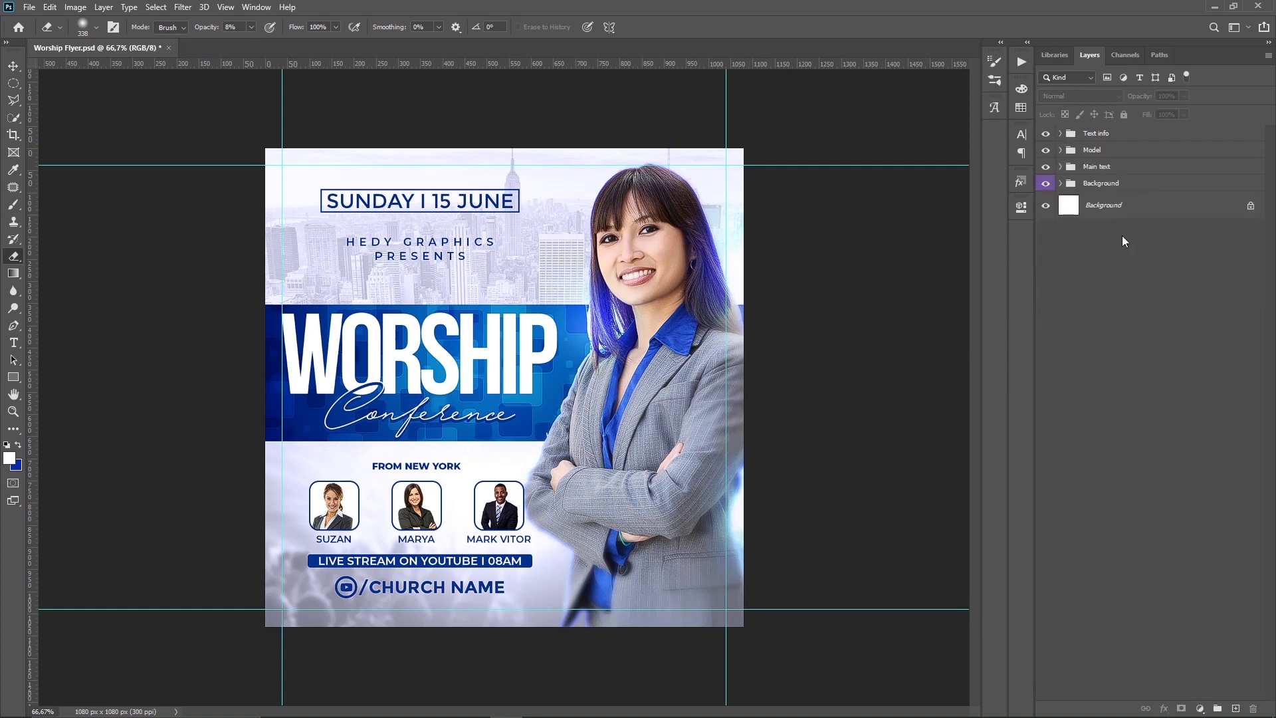
left_click(1093, 136)
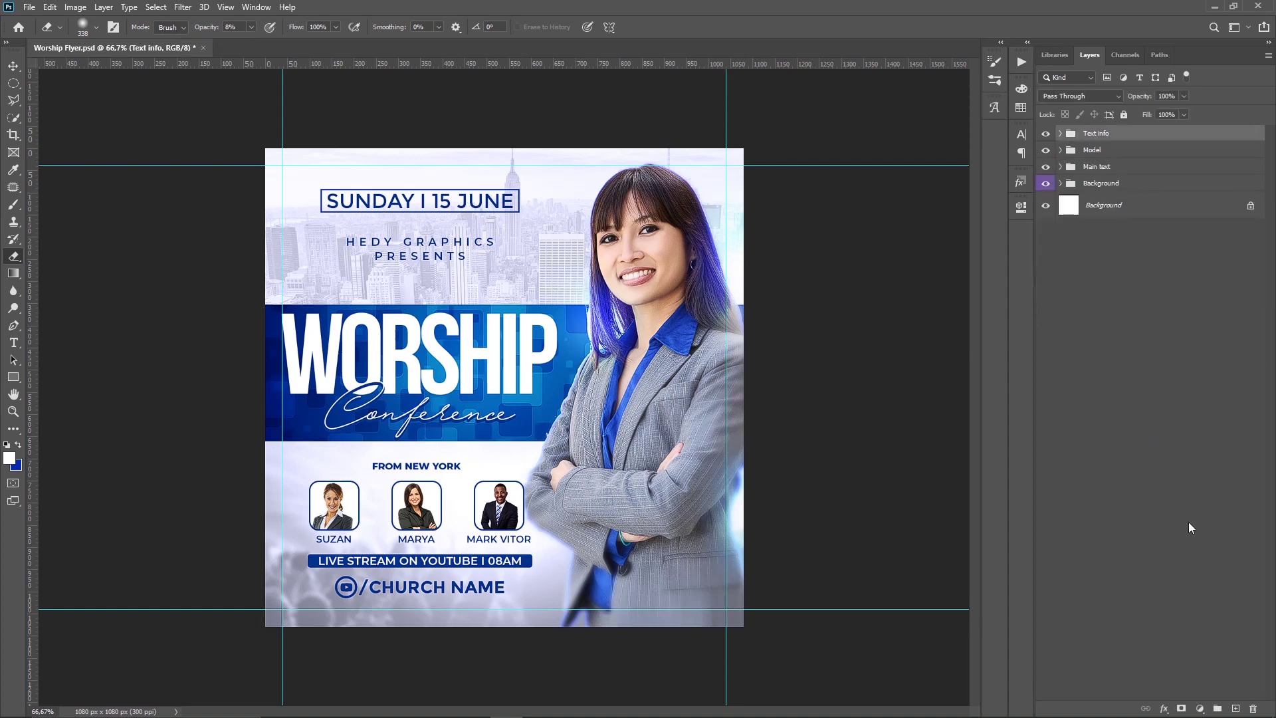
left_click(1201, 709)
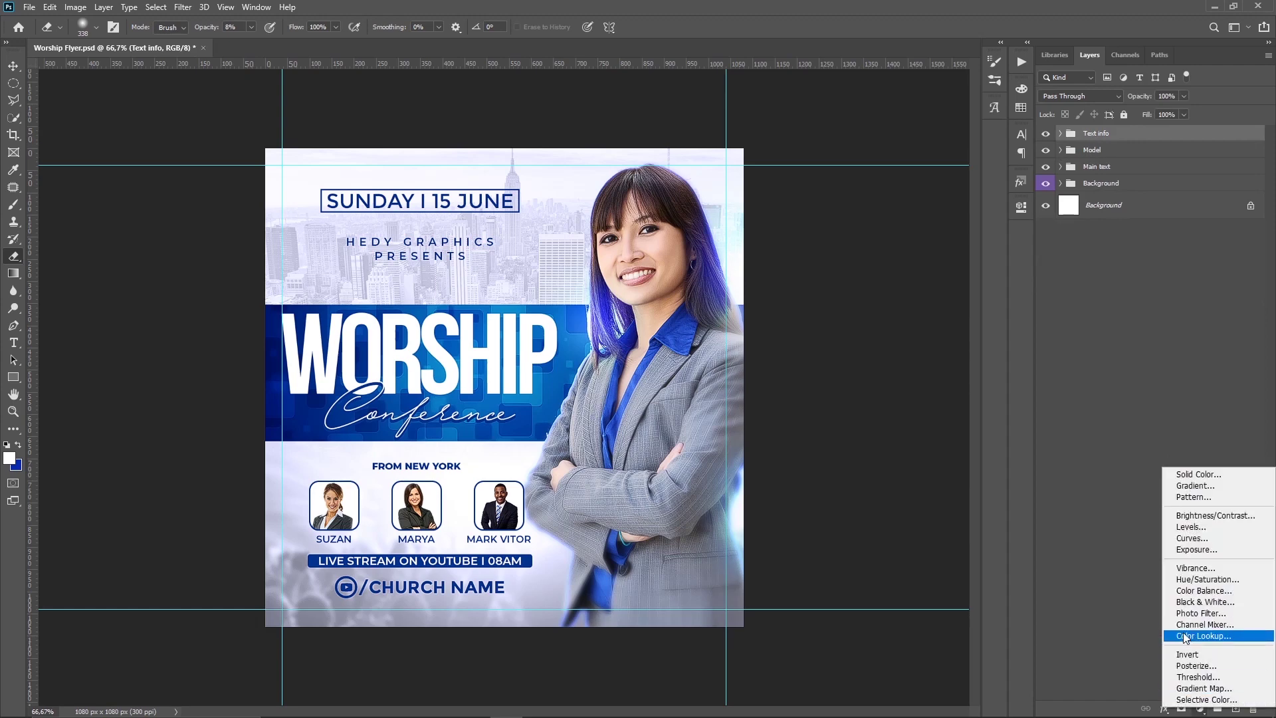
left_click(1192, 613)
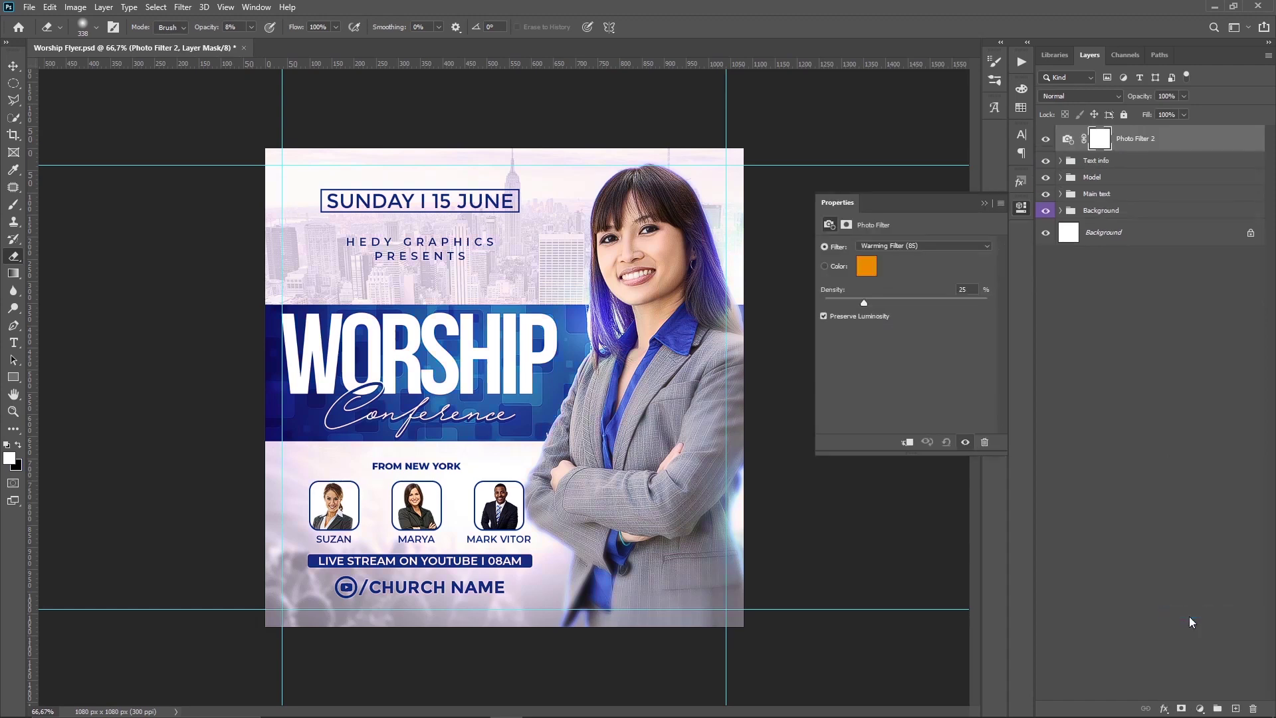
left_click(867, 267)
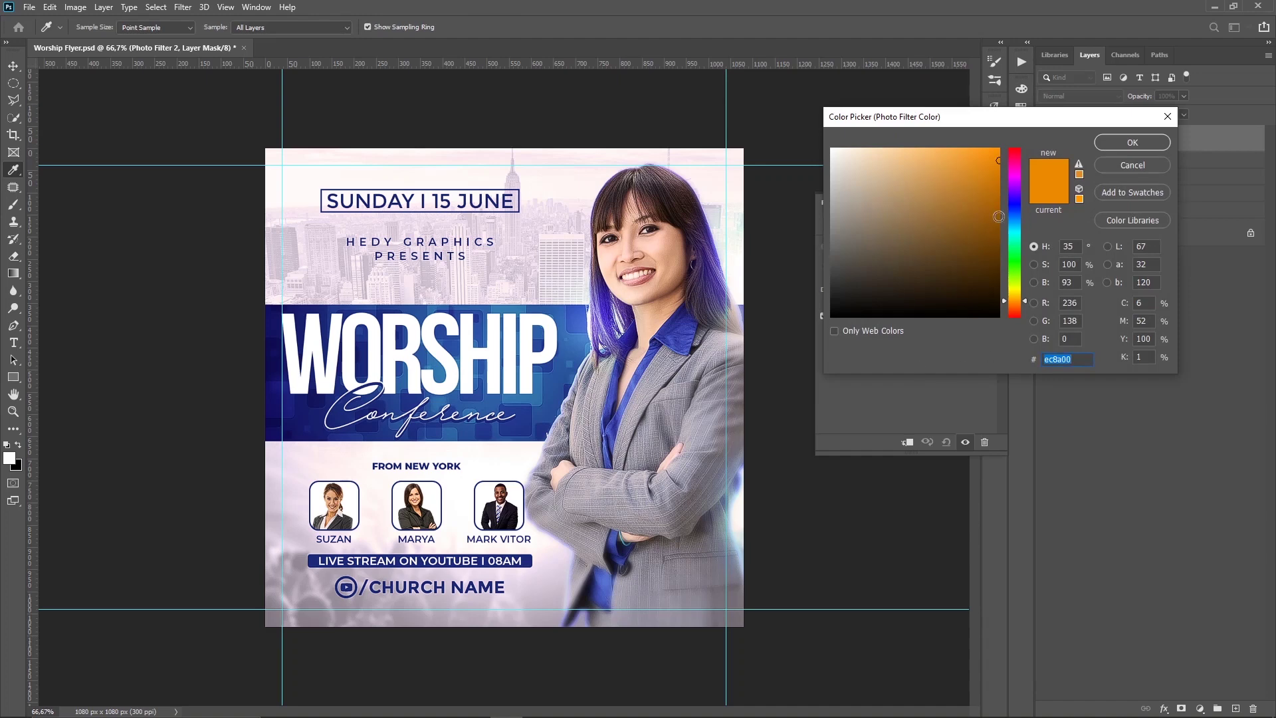
left_click(1016, 208)
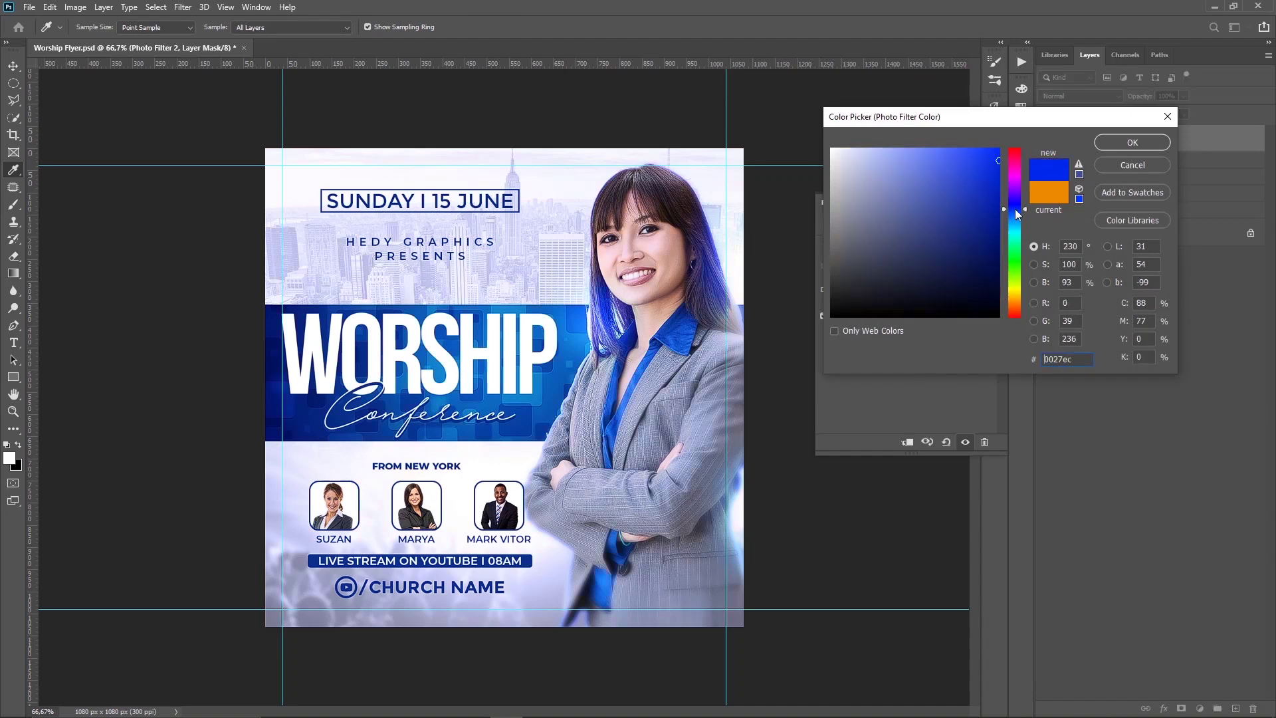
left_click(1109, 143)
left_click(1046, 141)
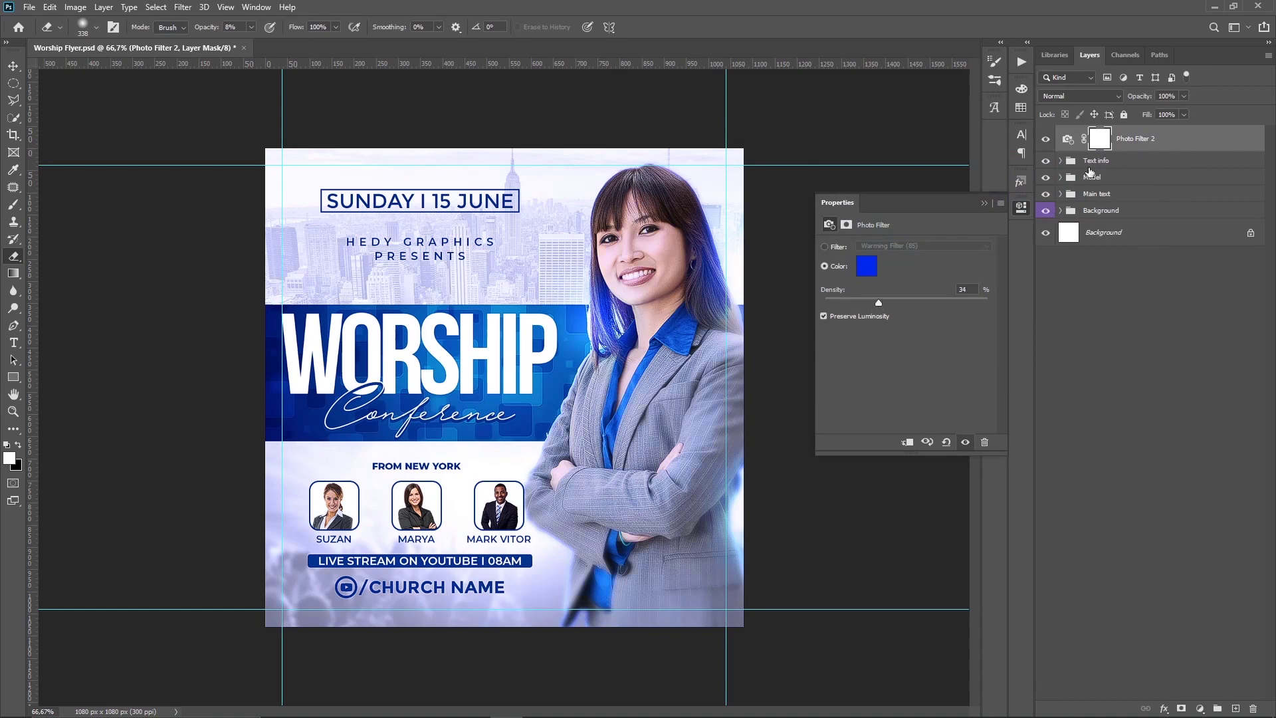
Add a Brightness/Contrast adjustment with brightness 15 and contrast -17.
left_click(1200, 708)
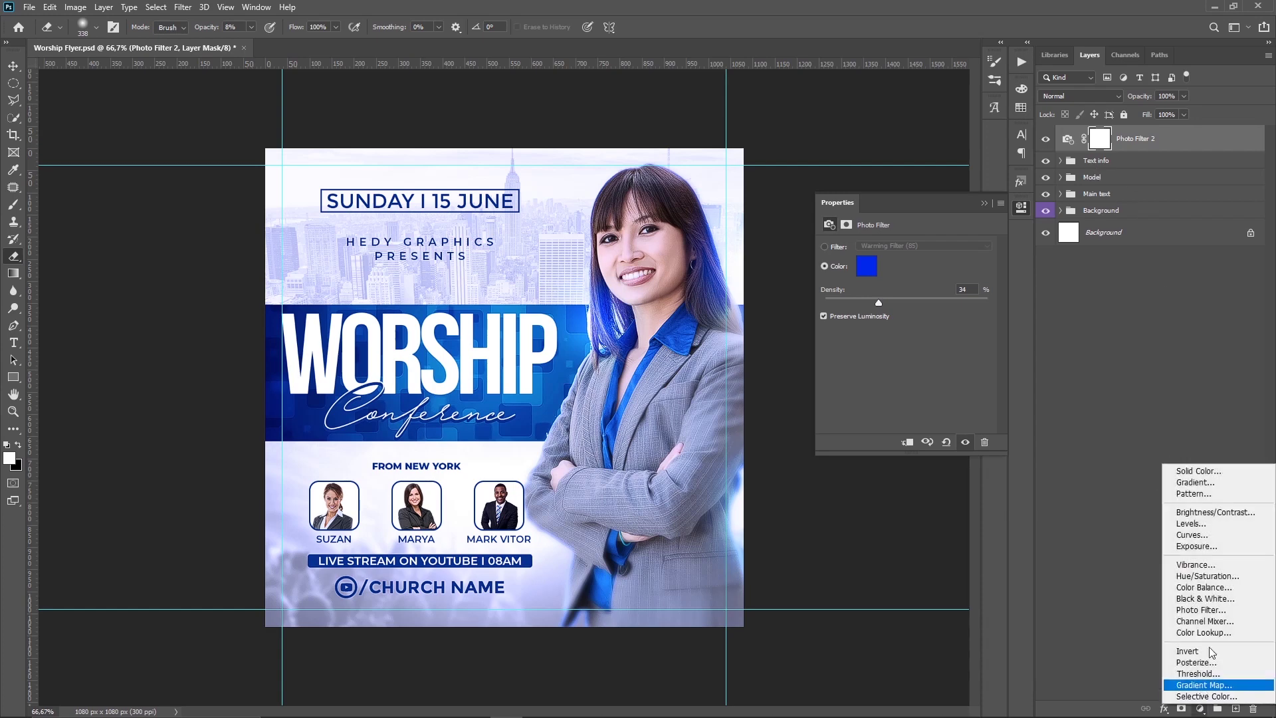
left_click(1194, 513)
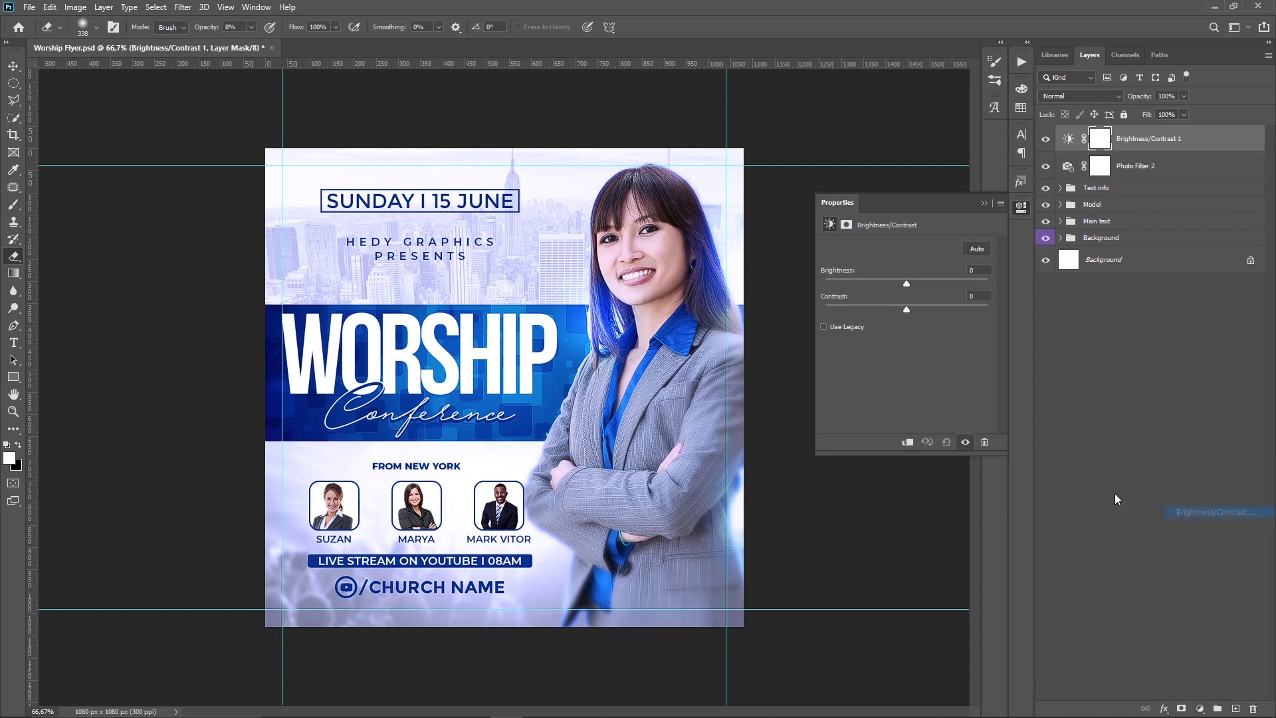
left_click_drag(907, 283, 912, 284)
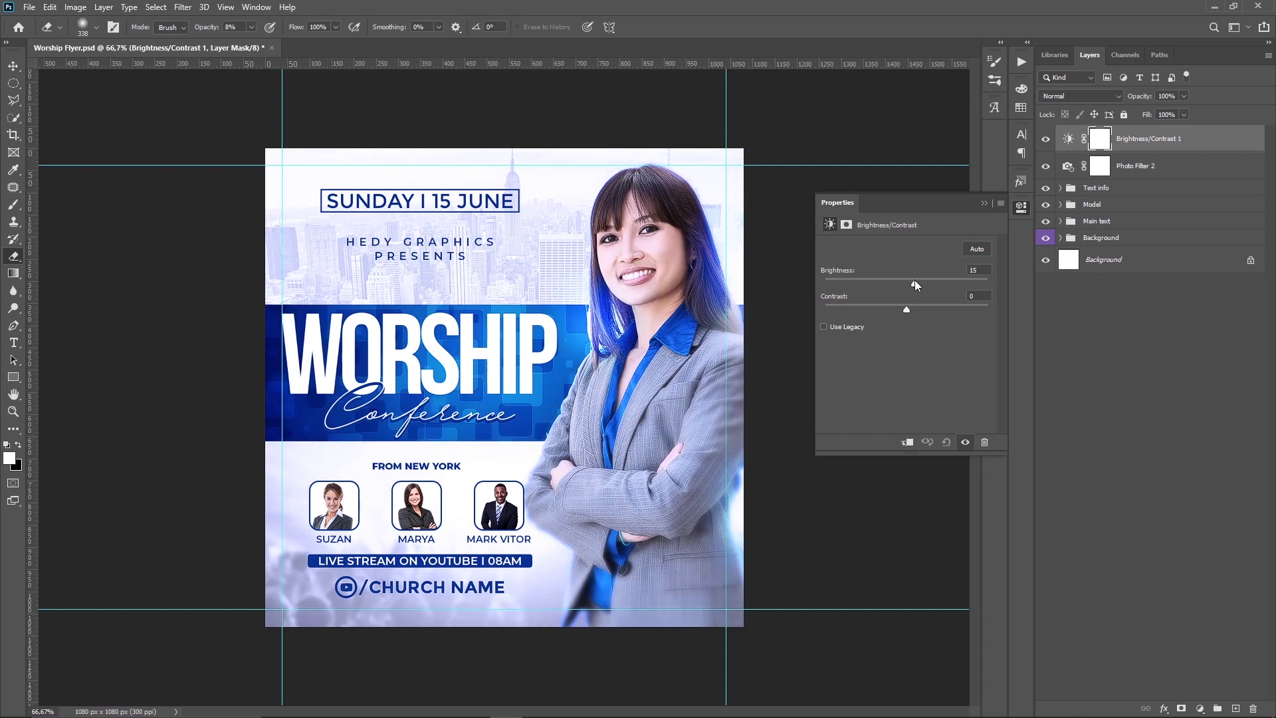
left_click_drag(907, 309, 899, 309)
left_click(1048, 139)
left_click(1047, 139)
Add a Levels adjustment with the midtones set to 0.86.
left_click(1200, 708)
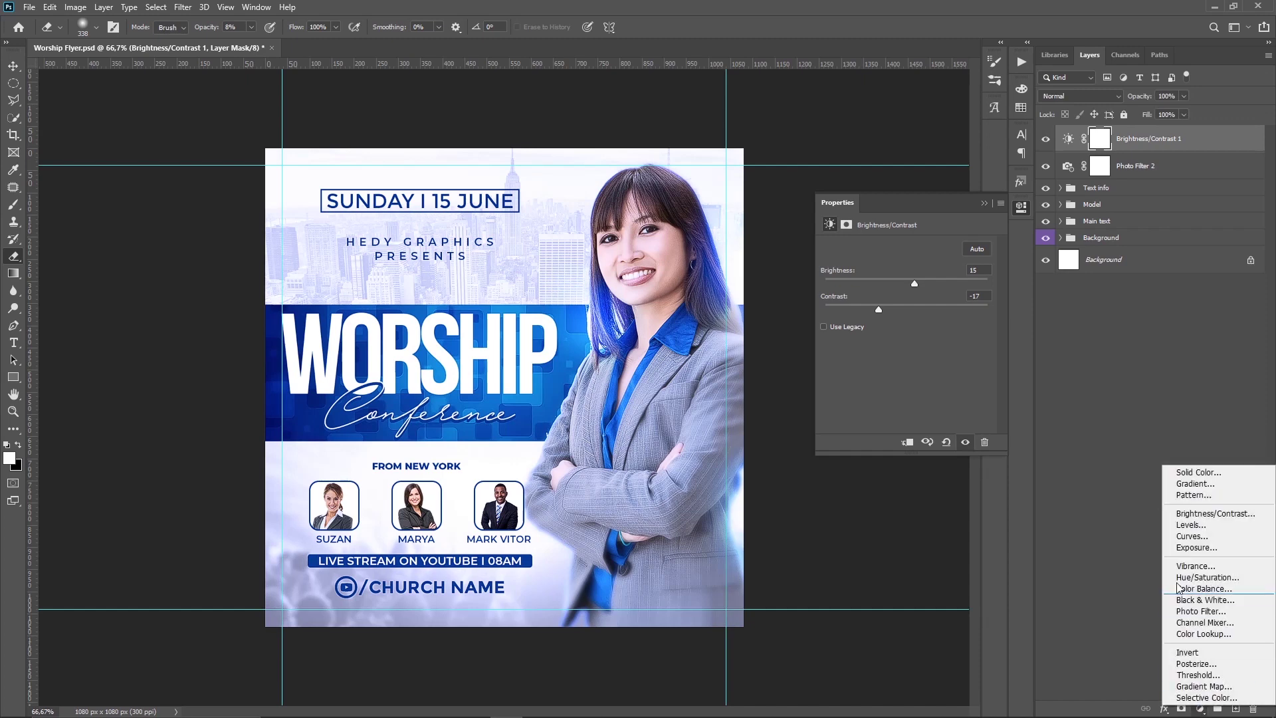
left_click(1178, 530)
left_click_drag(917, 343, 919, 342)
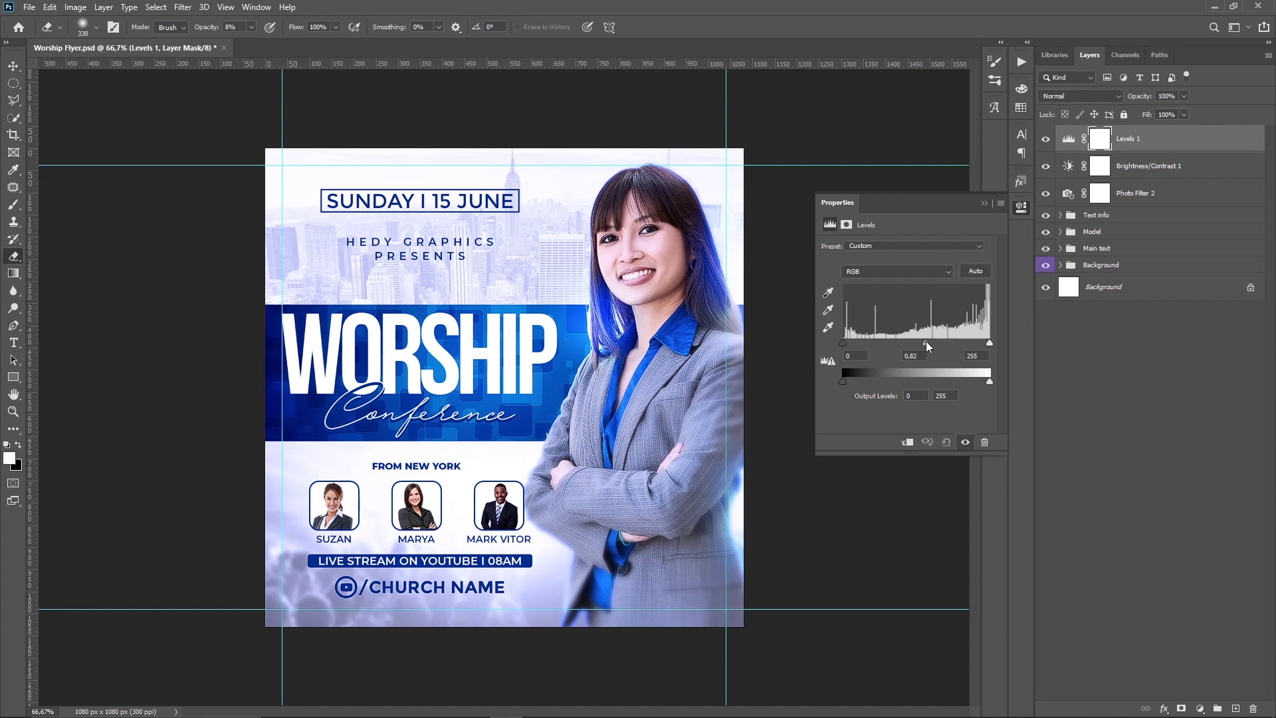
left_click_drag(926, 343, 924, 344)
Group Photo Filter 2, Brightness/Contrast 1 and Levels 1 into a group named 'Adjustments'.
left_click(1166, 196)
left_click(1170, 150, "shift")
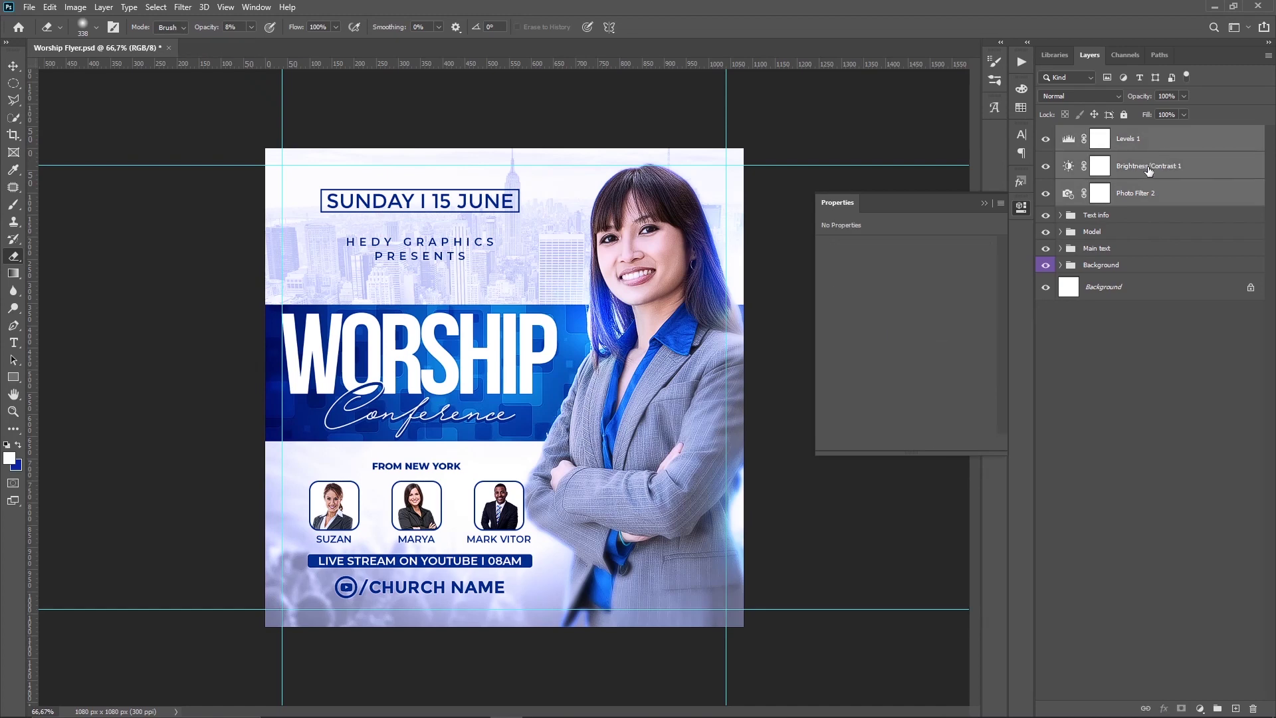
key("ctrl+g")
double_click(1096, 133)
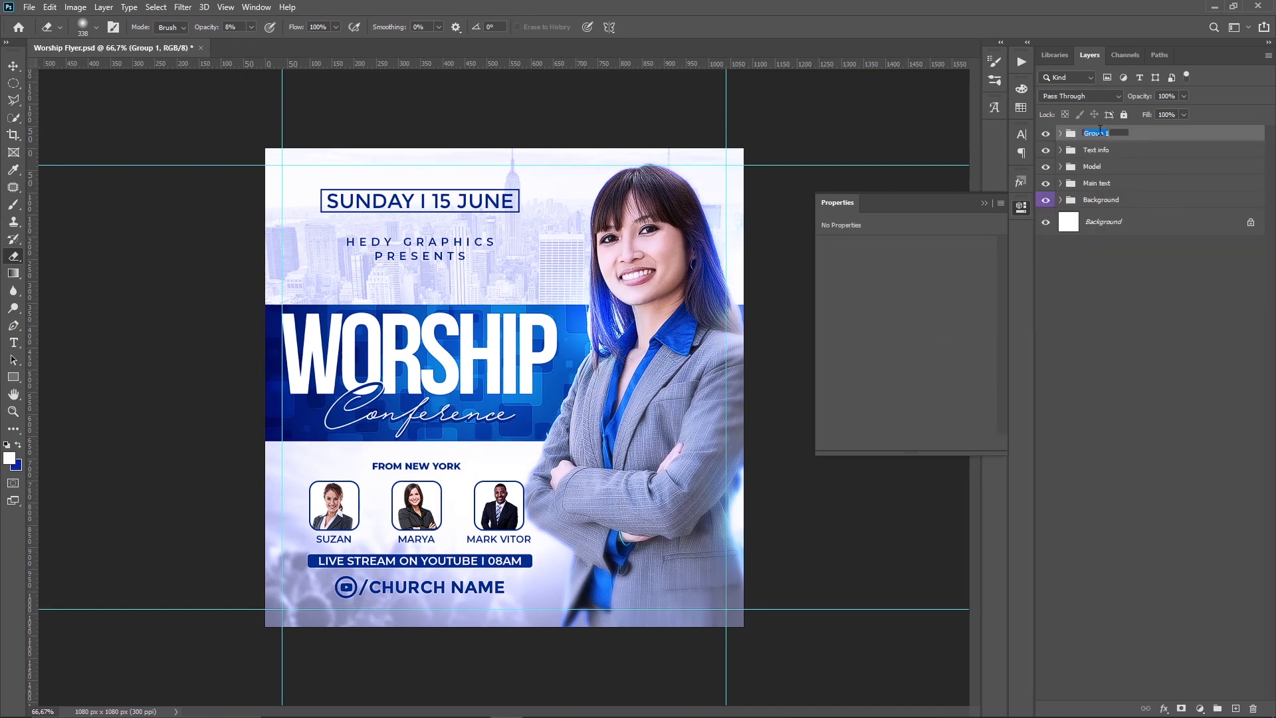
type("Adj")
type("ustments")
key("Return")
left_click(1048, 135)
left_click(1048, 135)
Dismiss the Properties panel, leaving the completed Worship Flyer design.
left_click(987, 202)
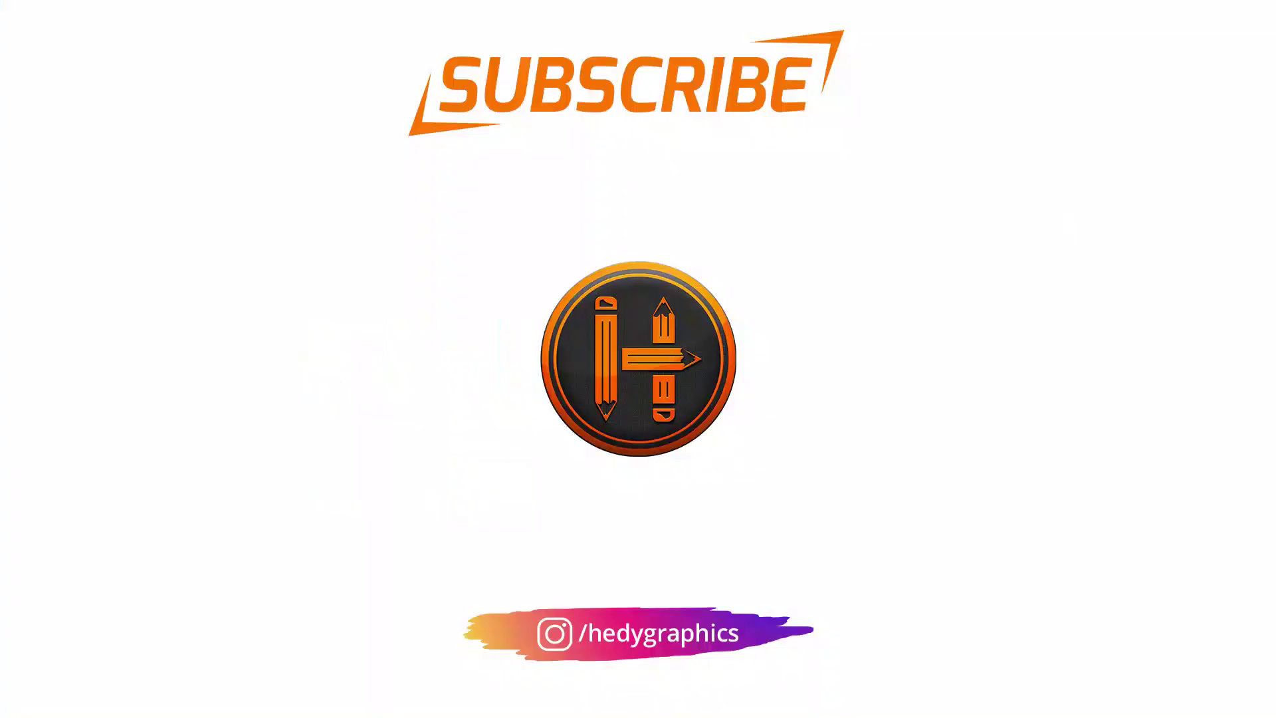